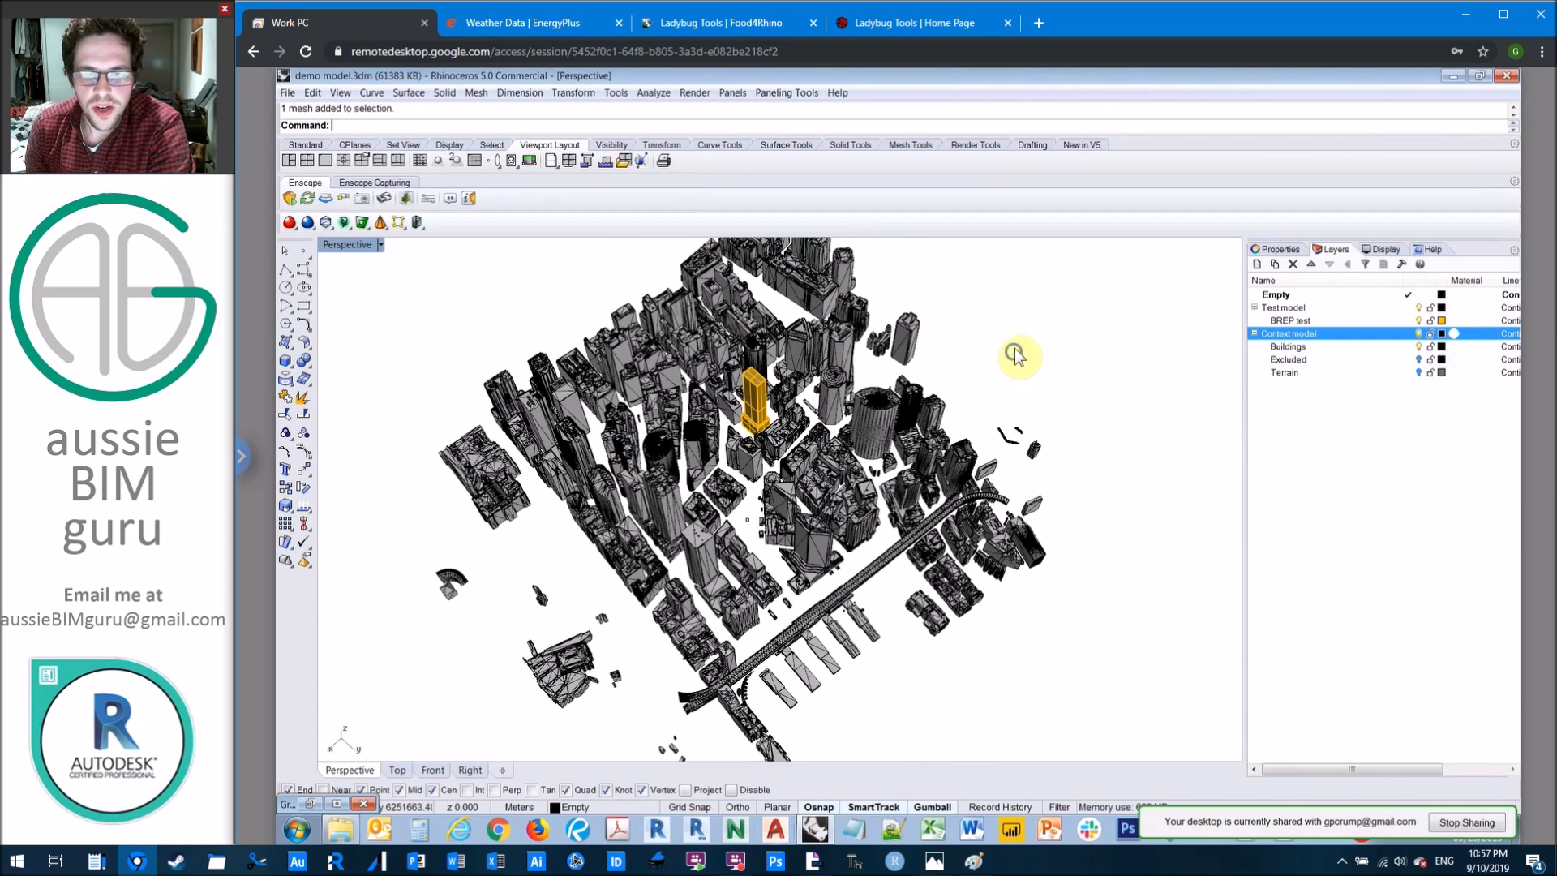
scroll(872, 432, up, 3)
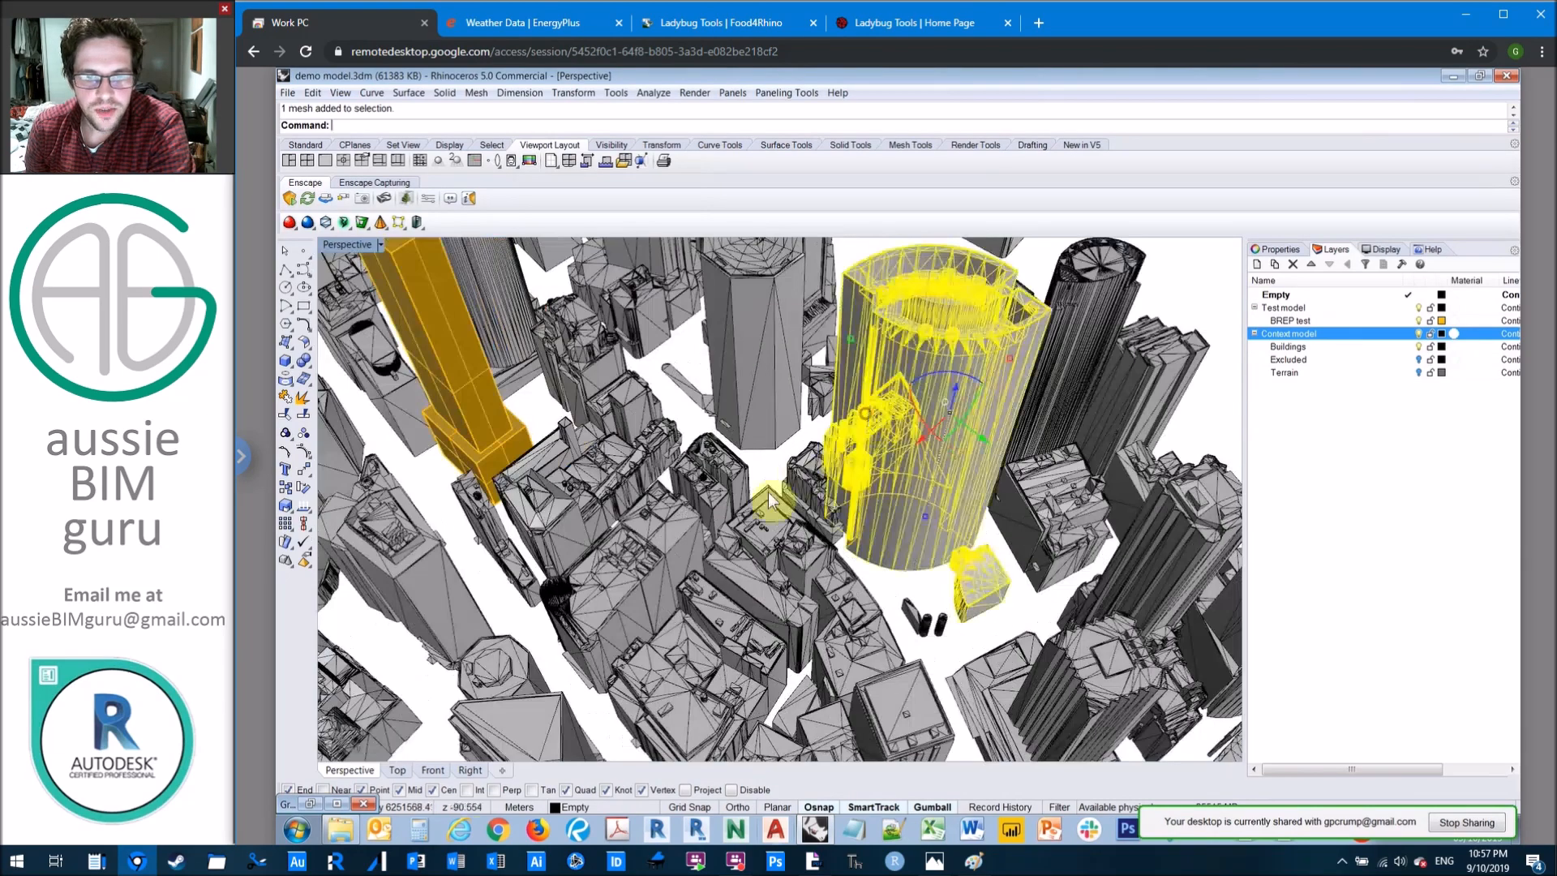
Step: Examine the context building meshes around the orange test tower in the Perspective view
click(667, 523)
click(773, 466)
scroll(773, 464, down, 5)
scroll(775, 469, down, 4)
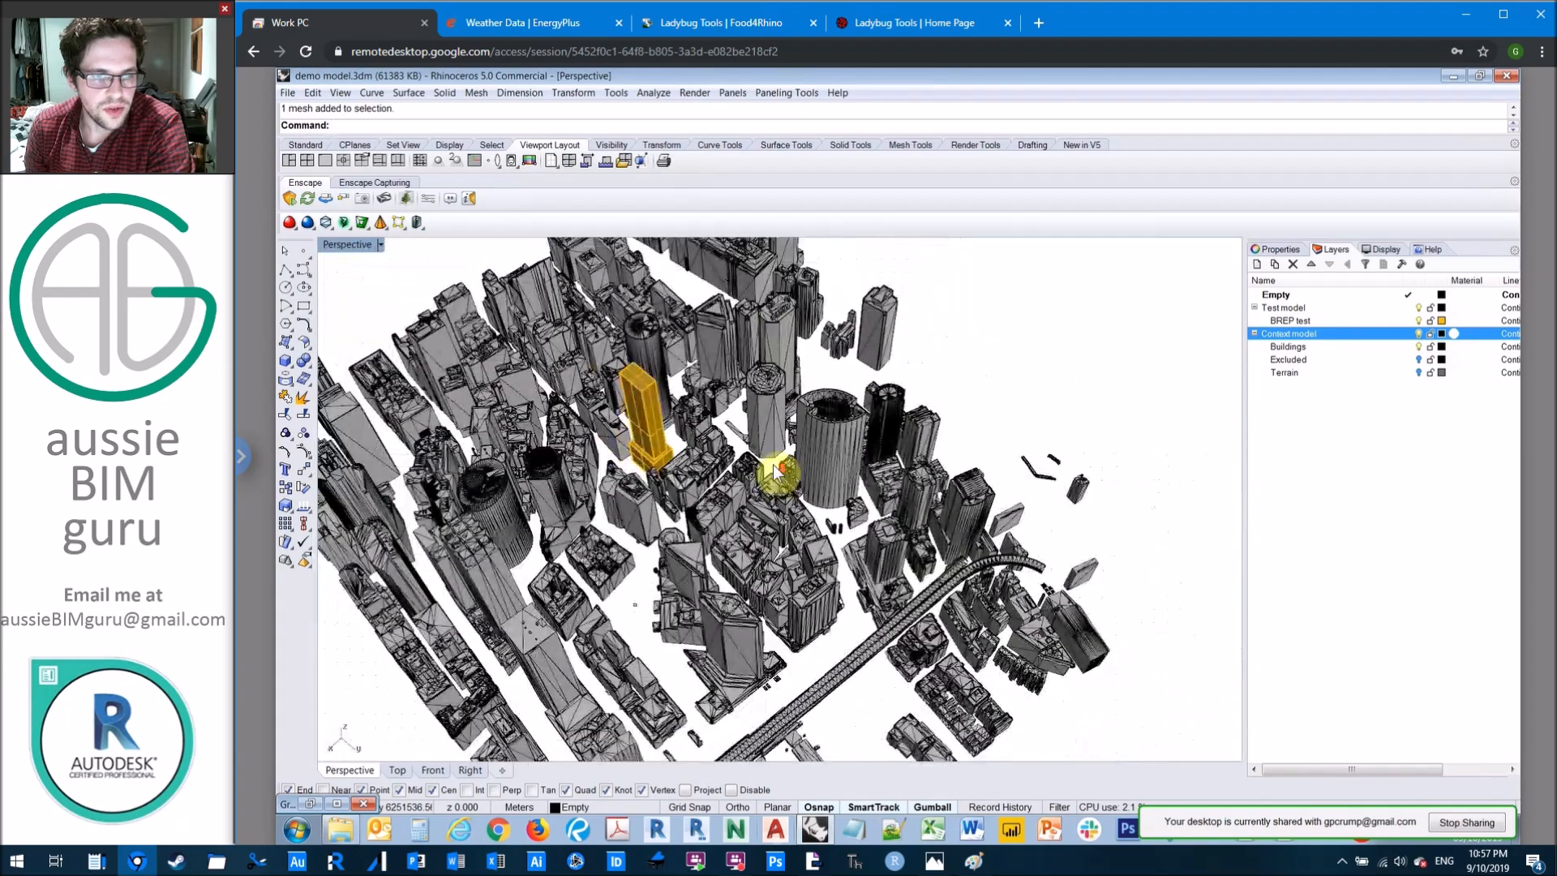
right_drag(776, 489, 771, 472)
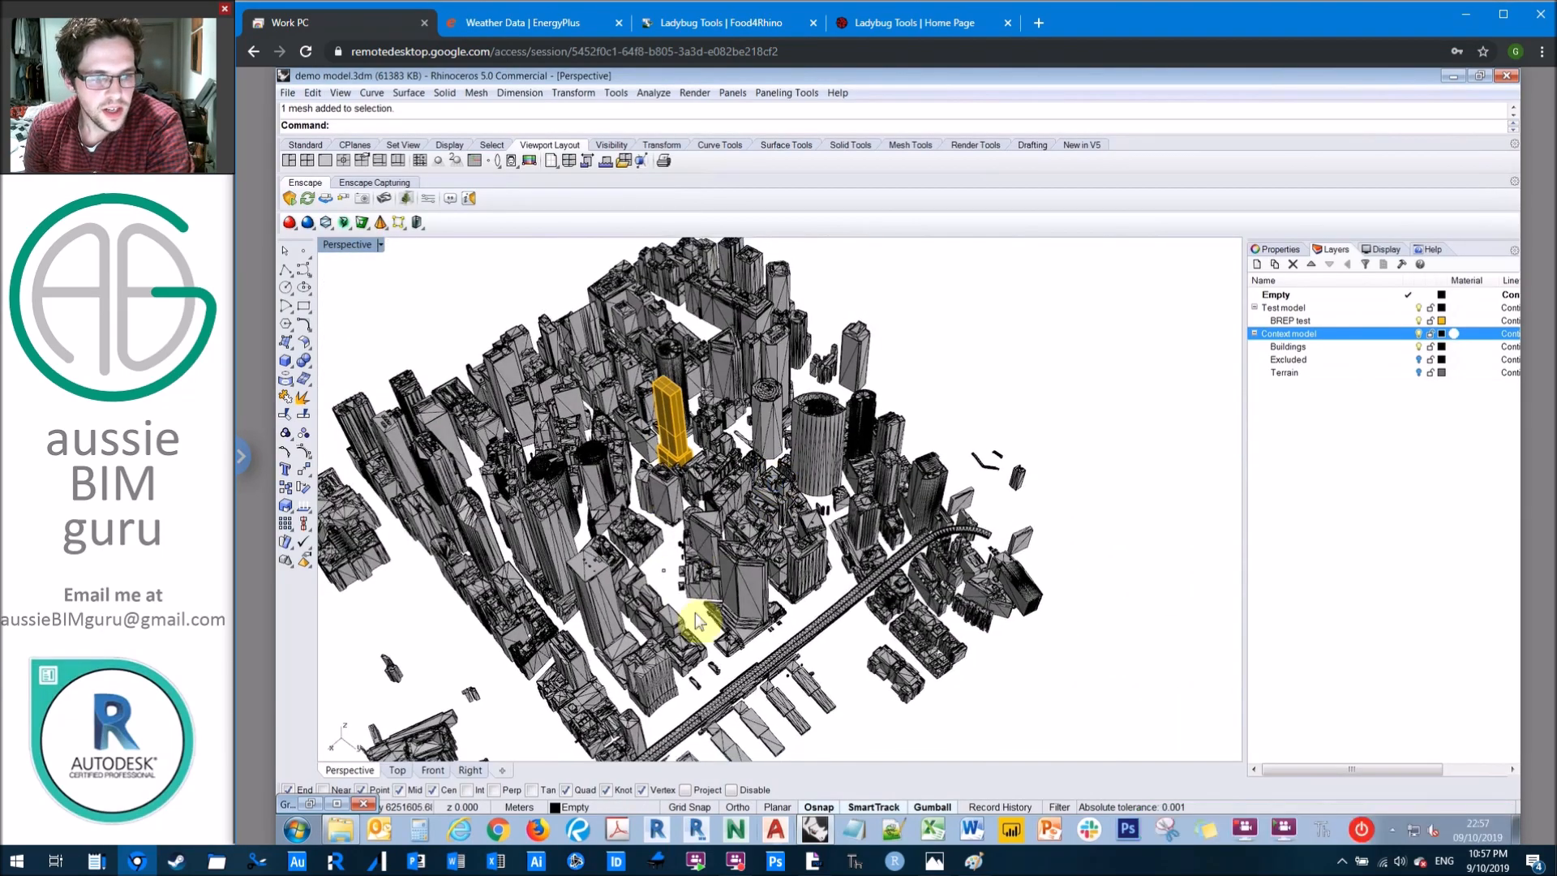
scroll(547, 452, up, 6)
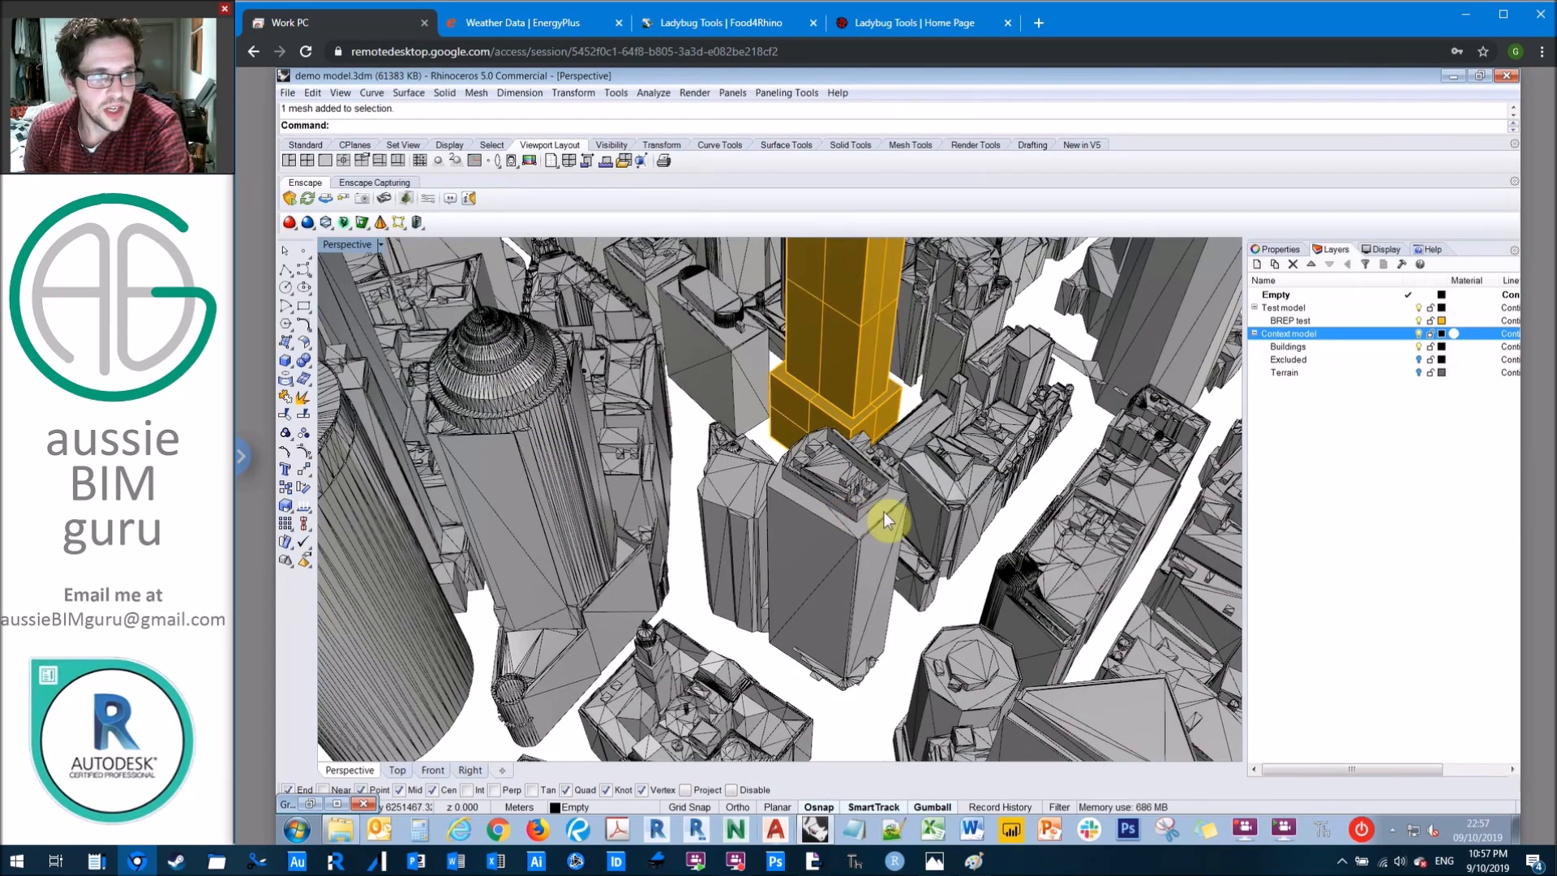
scroll(884, 512, down, 6)
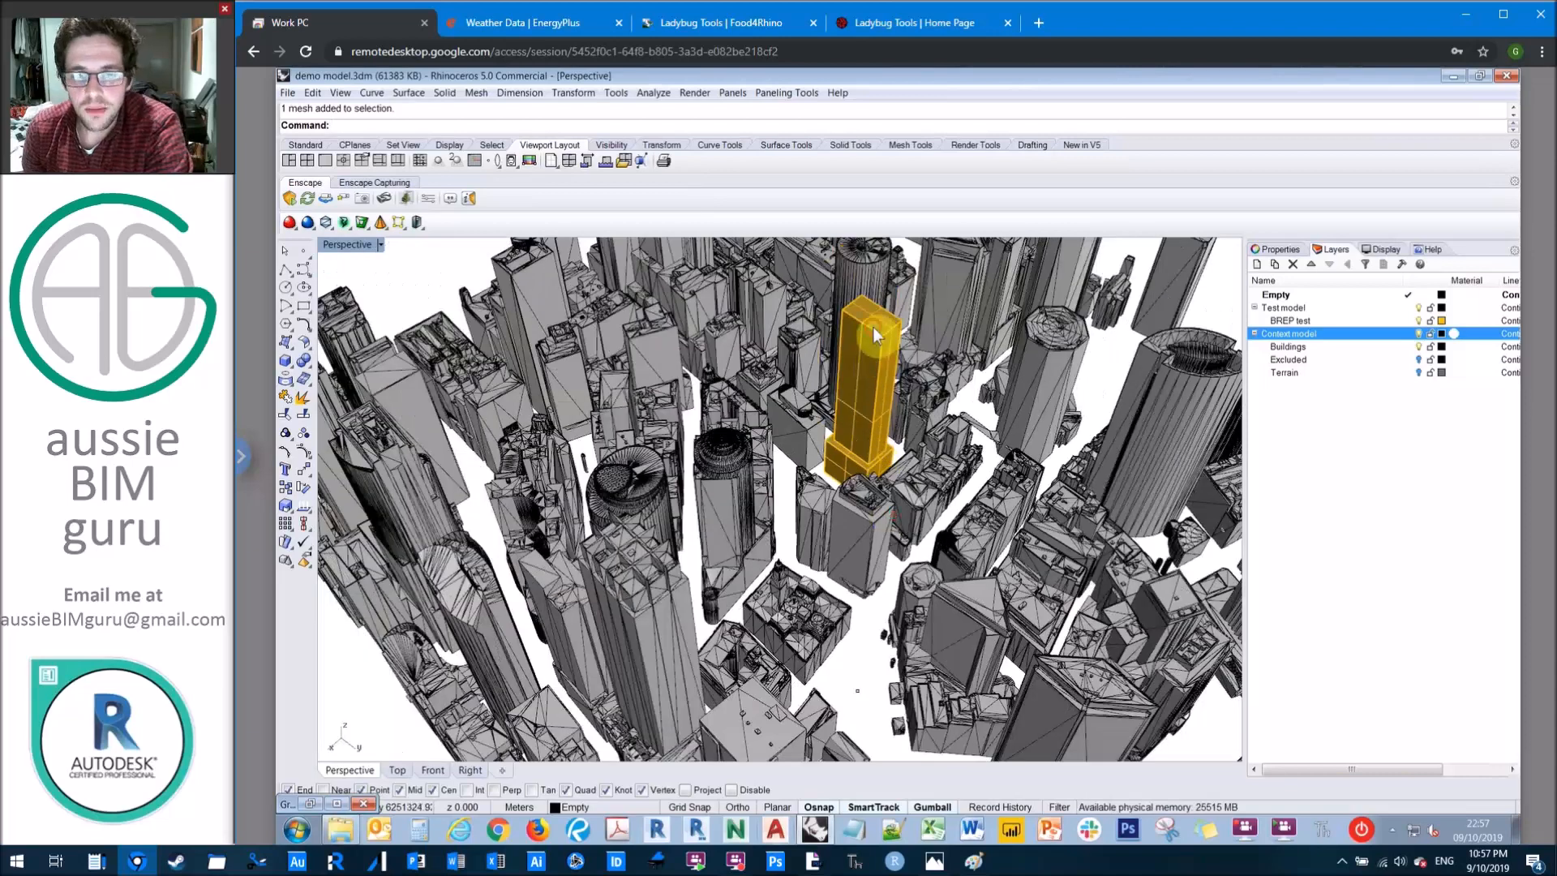
Step: Select the orange test tower and review its object properties
click(875, 335)
scroll(873, 327, up, 6)
right_drag(873, 328, 808, 381)
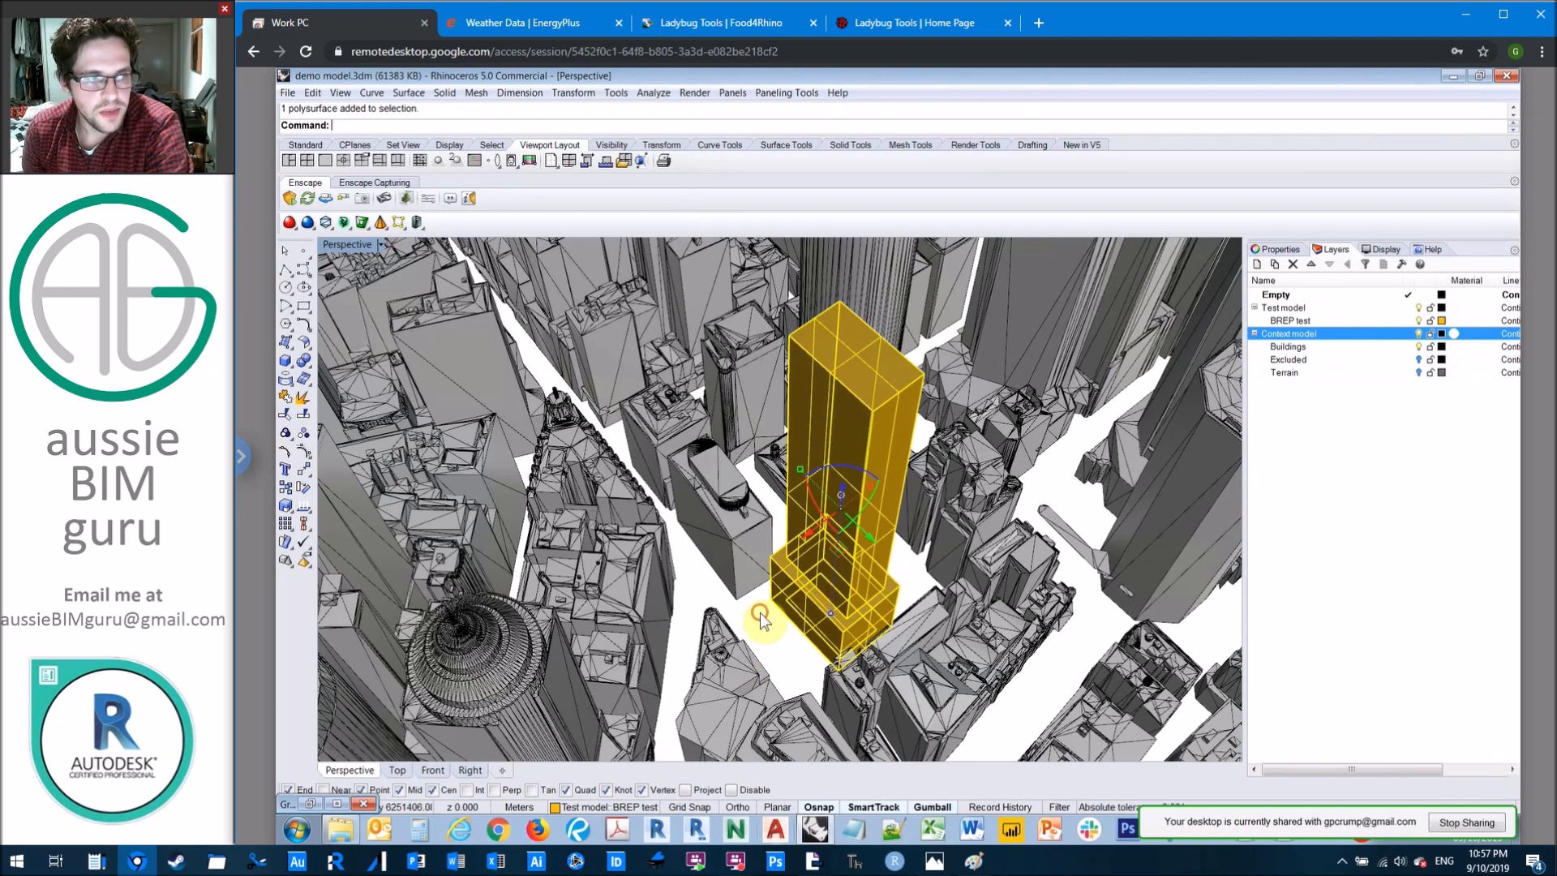
key(Escape)
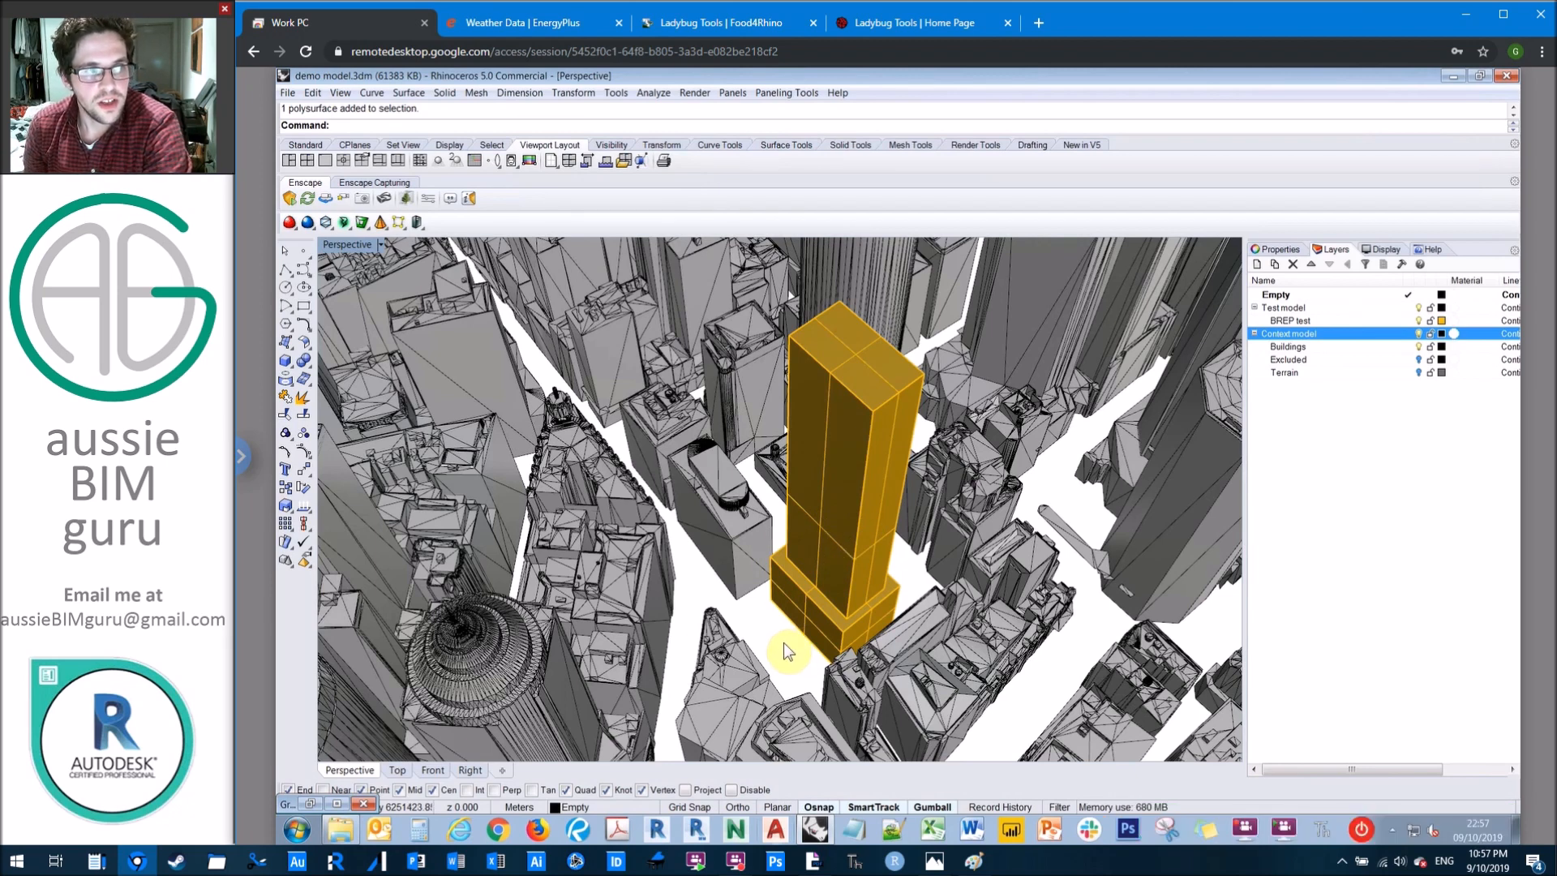
click(811, 614)
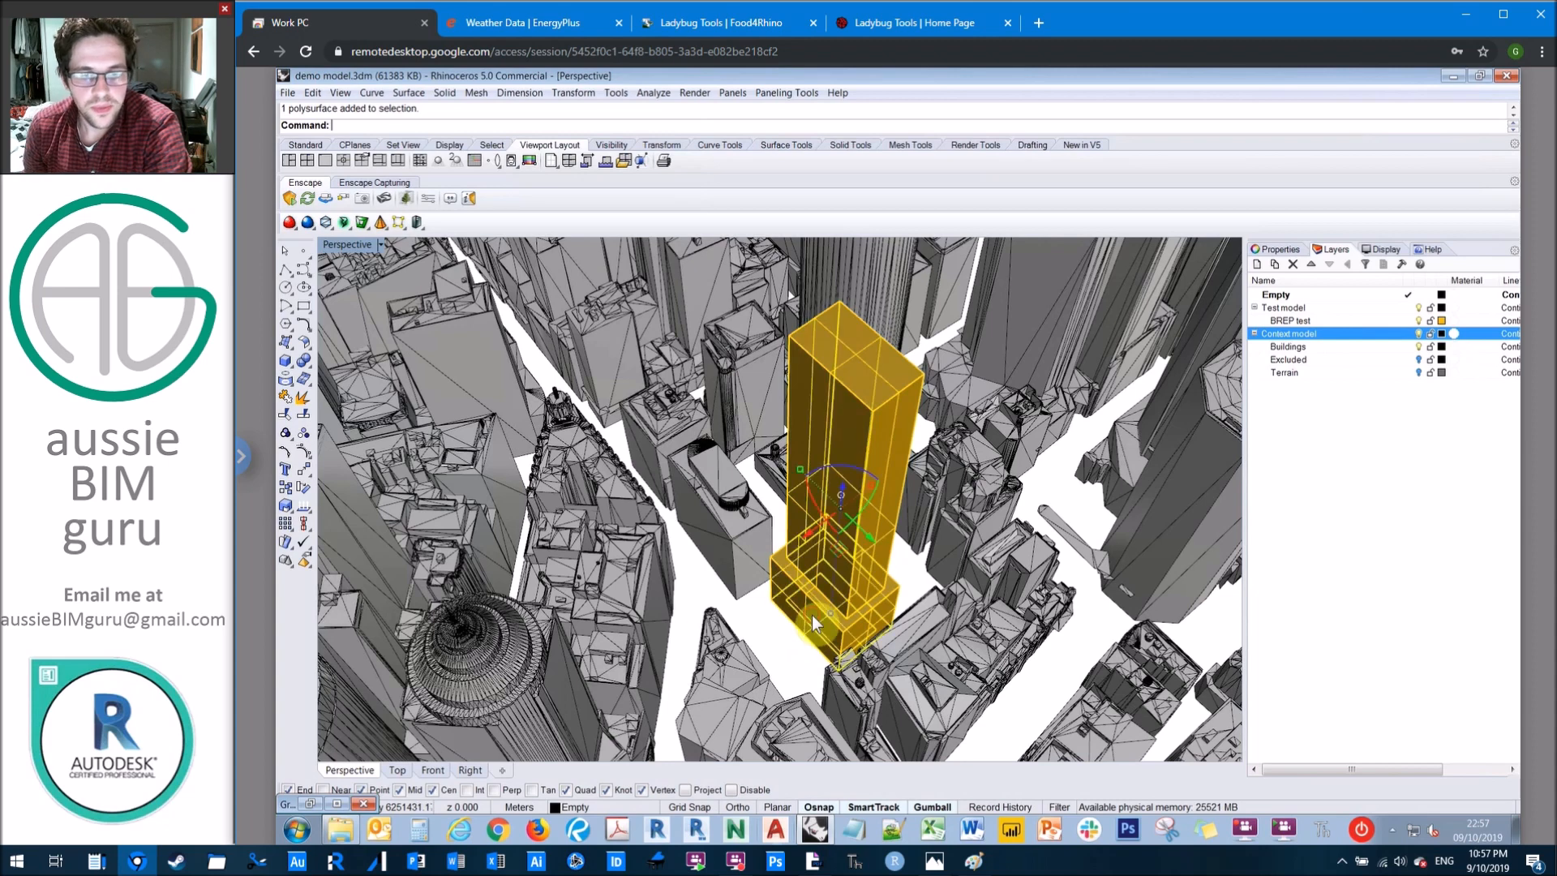
click(1278, 250)
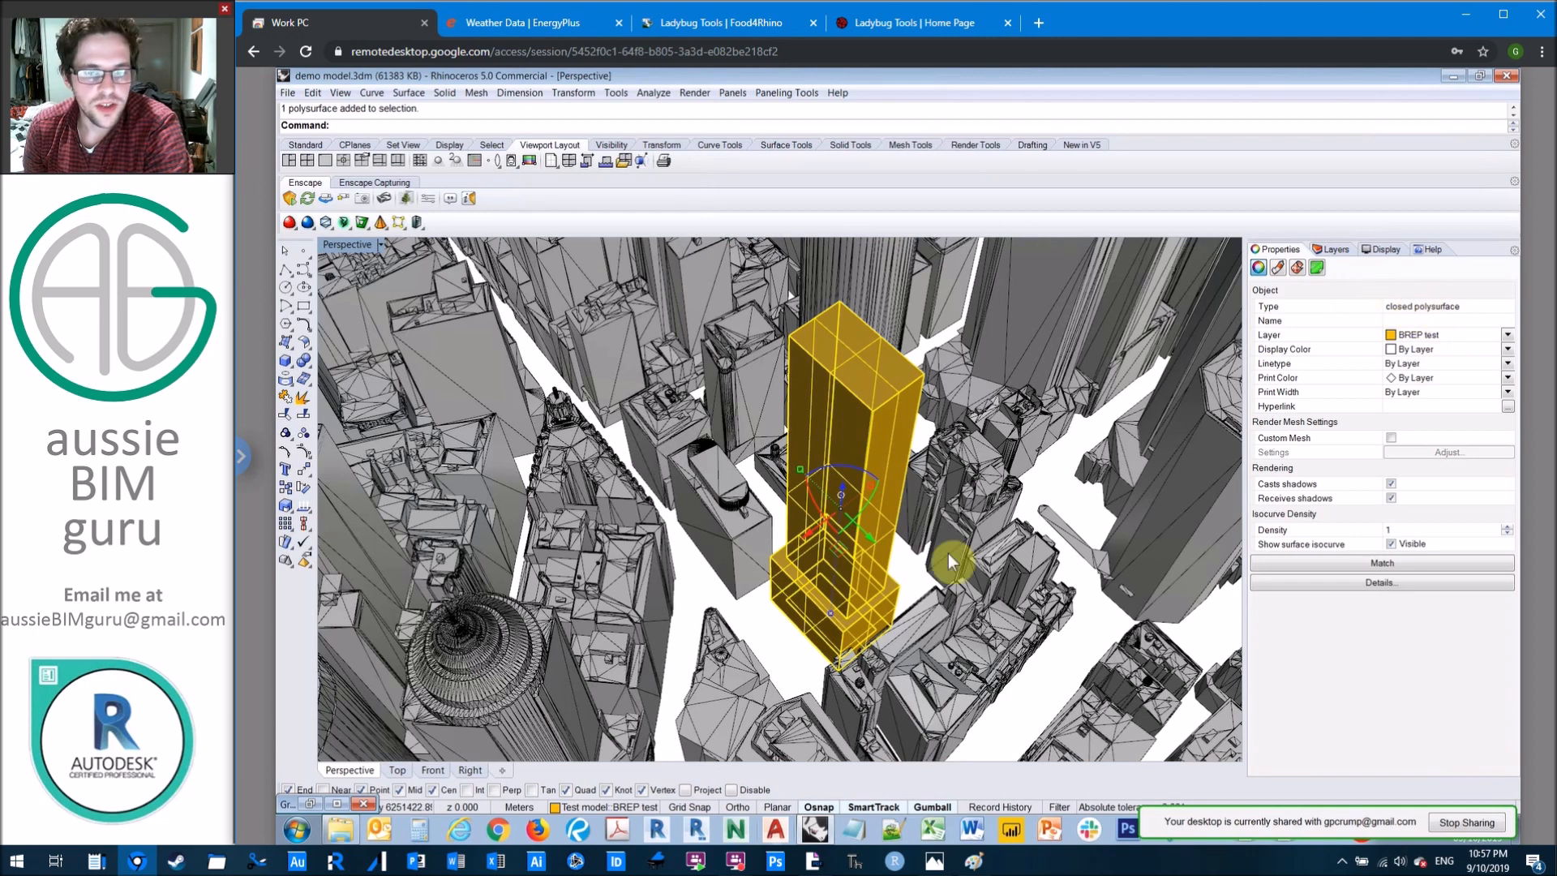
Step: Switch to Grasshopper and place the Ladybug_Ladybug component on the empty canvas
click(336, 804)
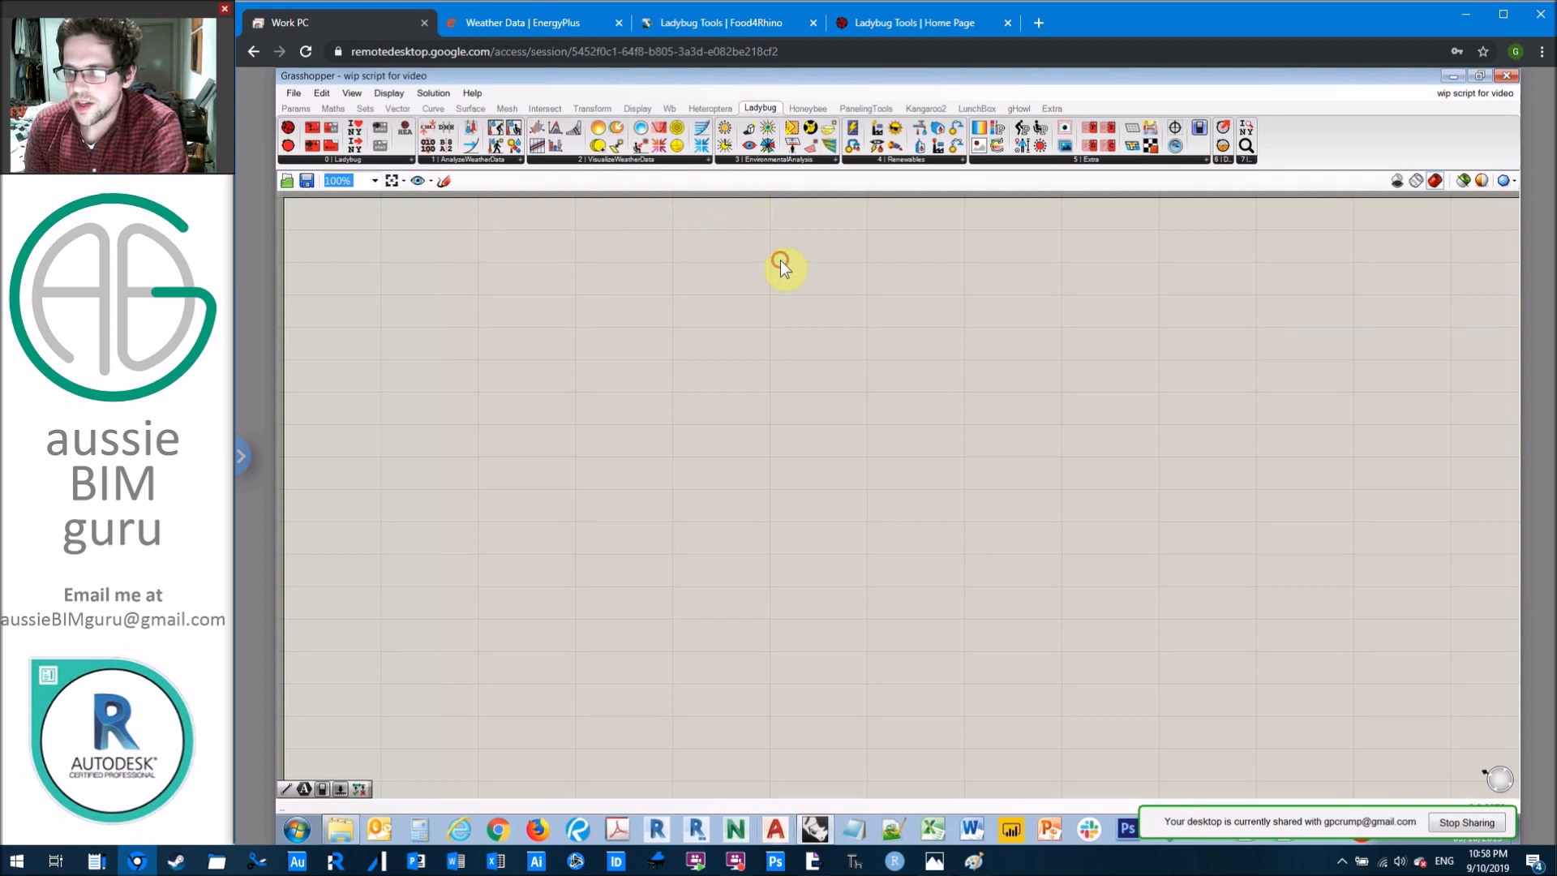
mouse_move(288, 130)
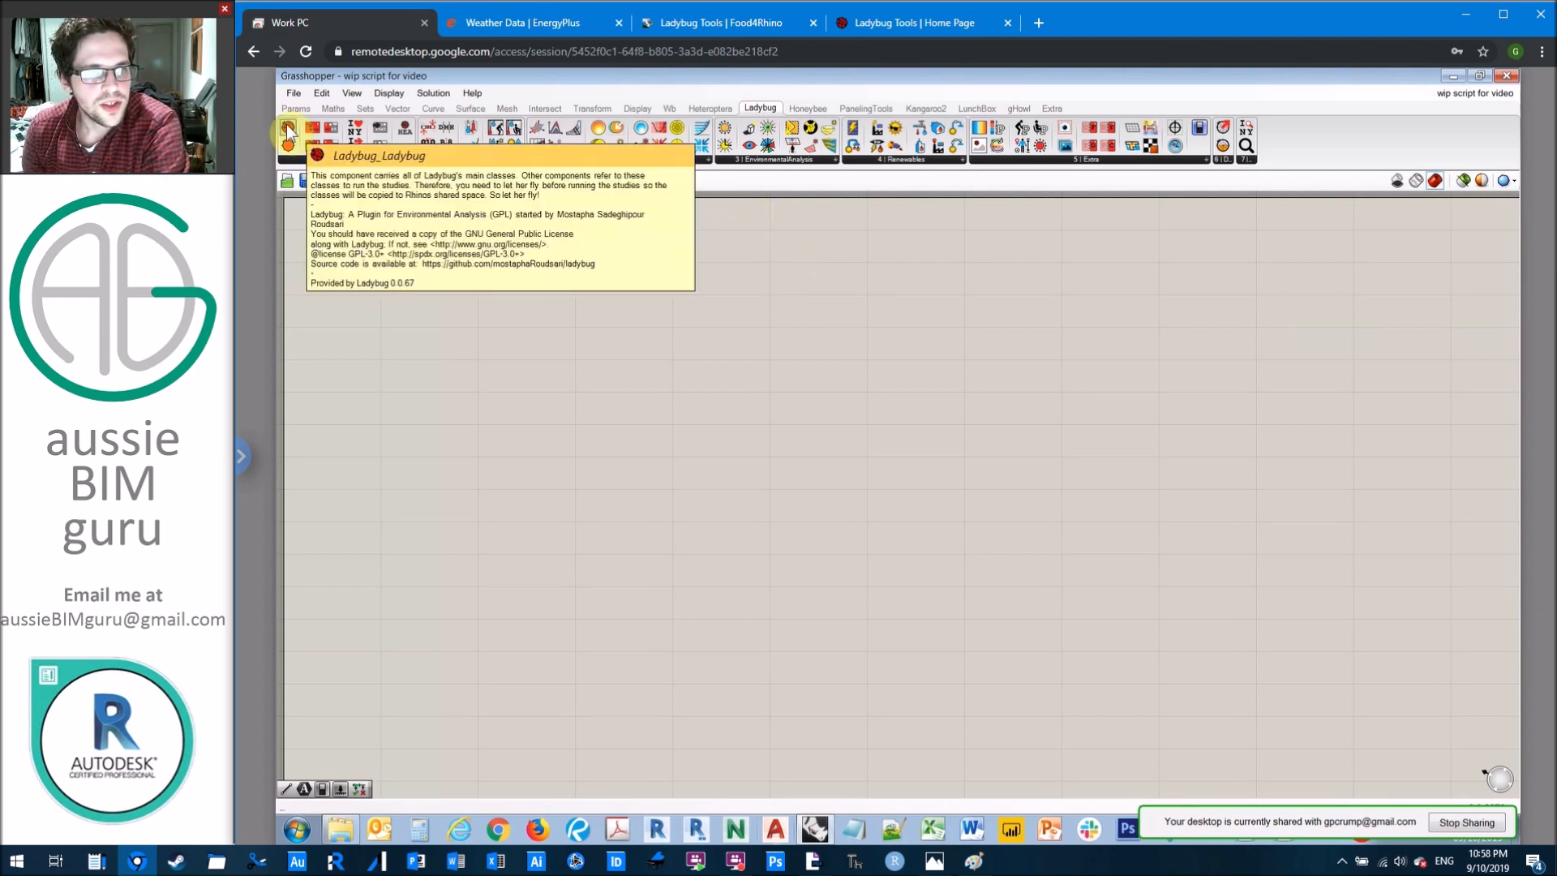
drag(288, 129, 597, 292)
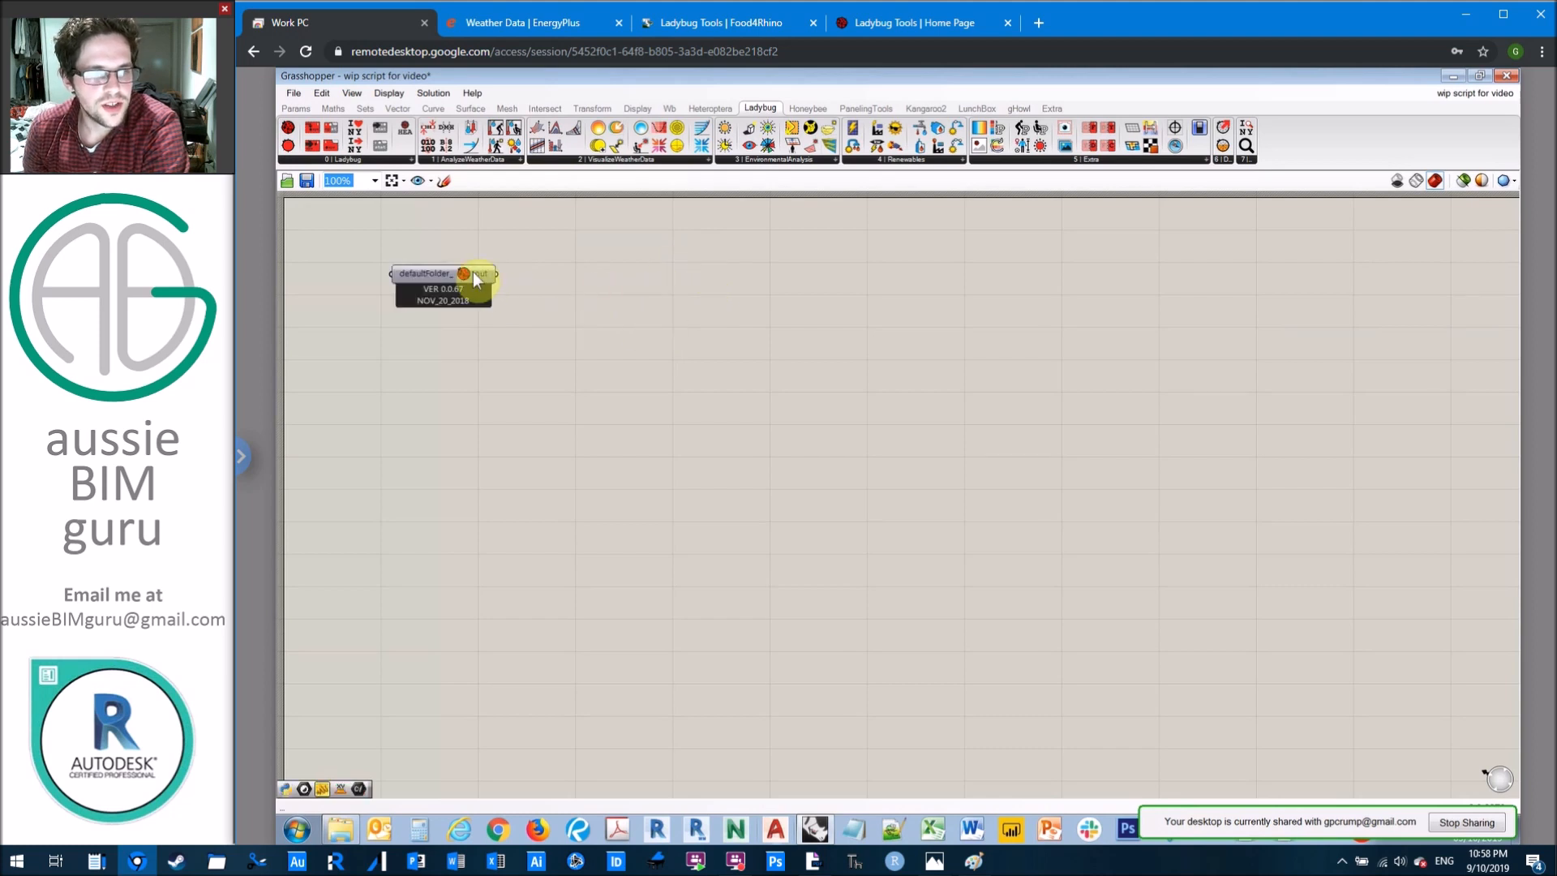
mouse_move(473, 273)
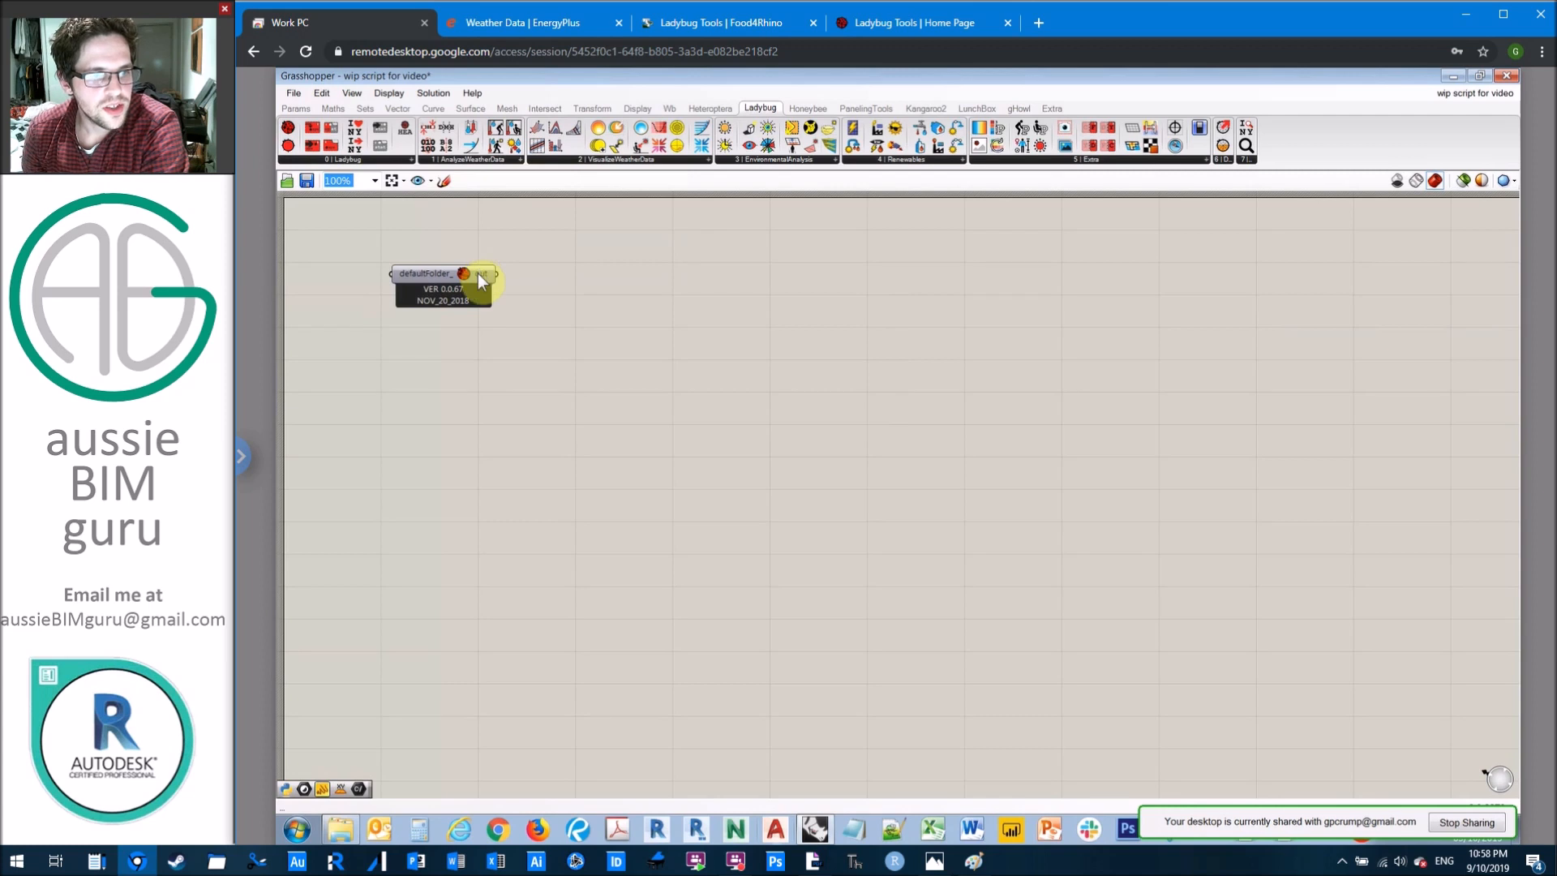
click(541, 261)
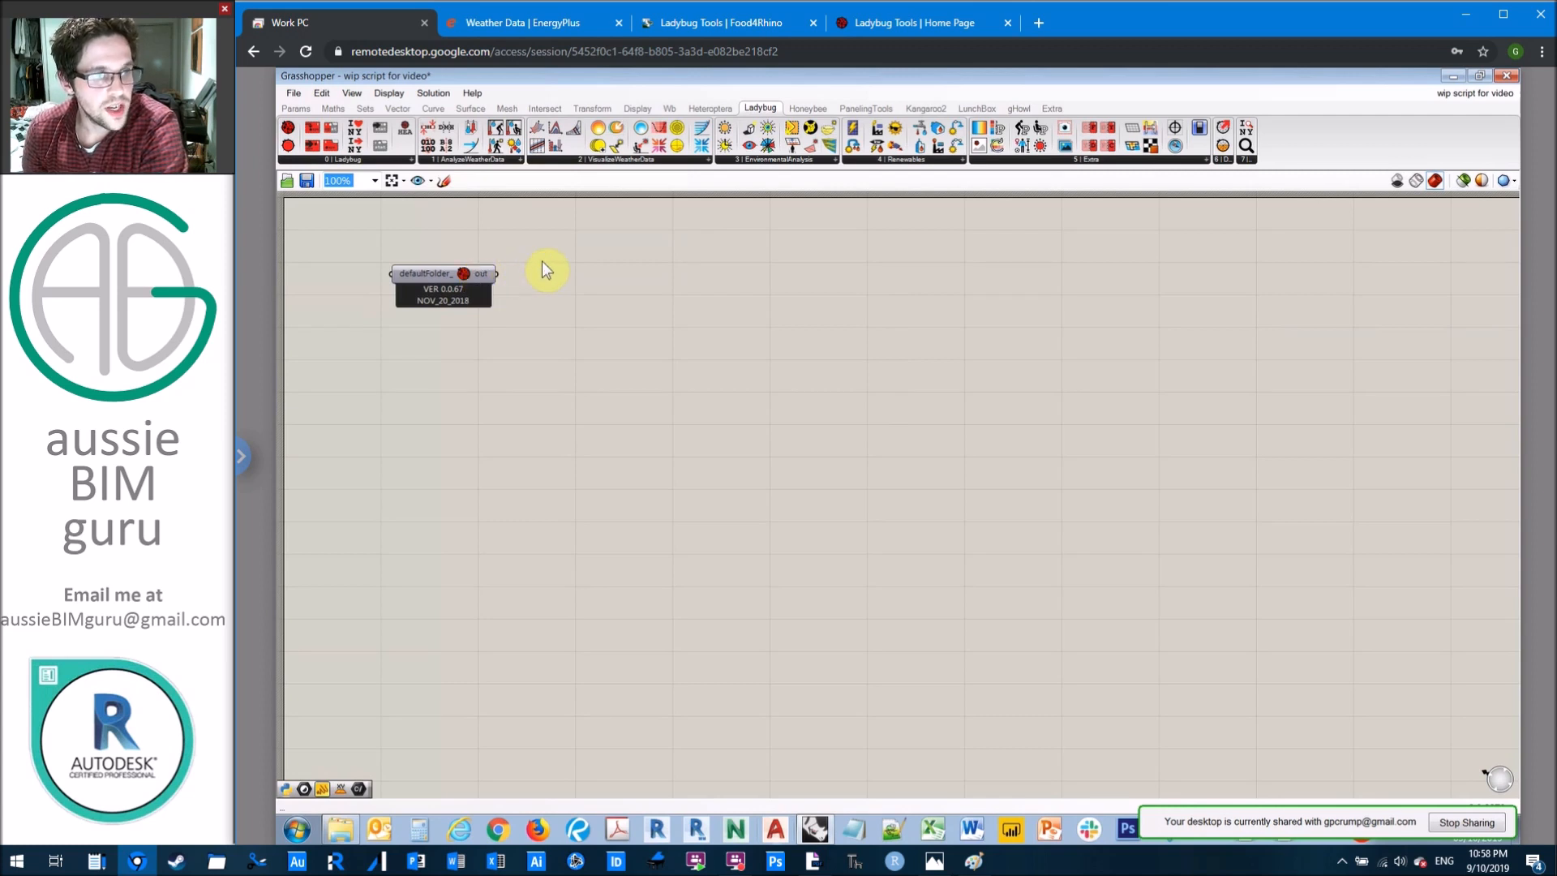
Step: Add a Bifocals component to label the components and arrange it directly above the Ladybug_Ladybug component
click(297, 109)
right_drag(700, 272, 826, 336)
drag(589, 129, 685, 292)
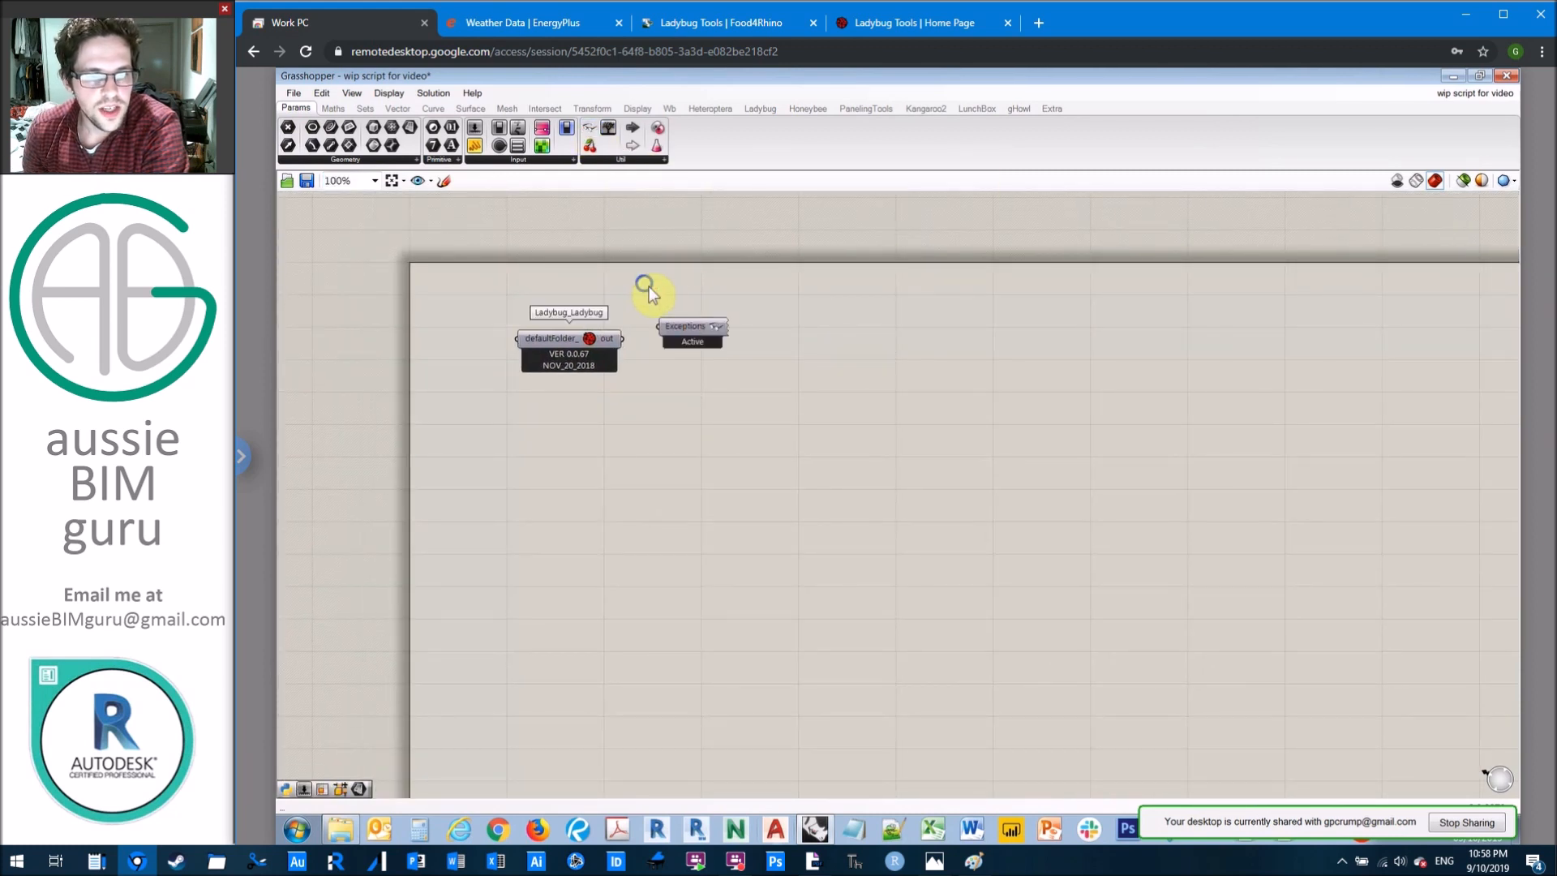
scroll(637, 282, up, 5)
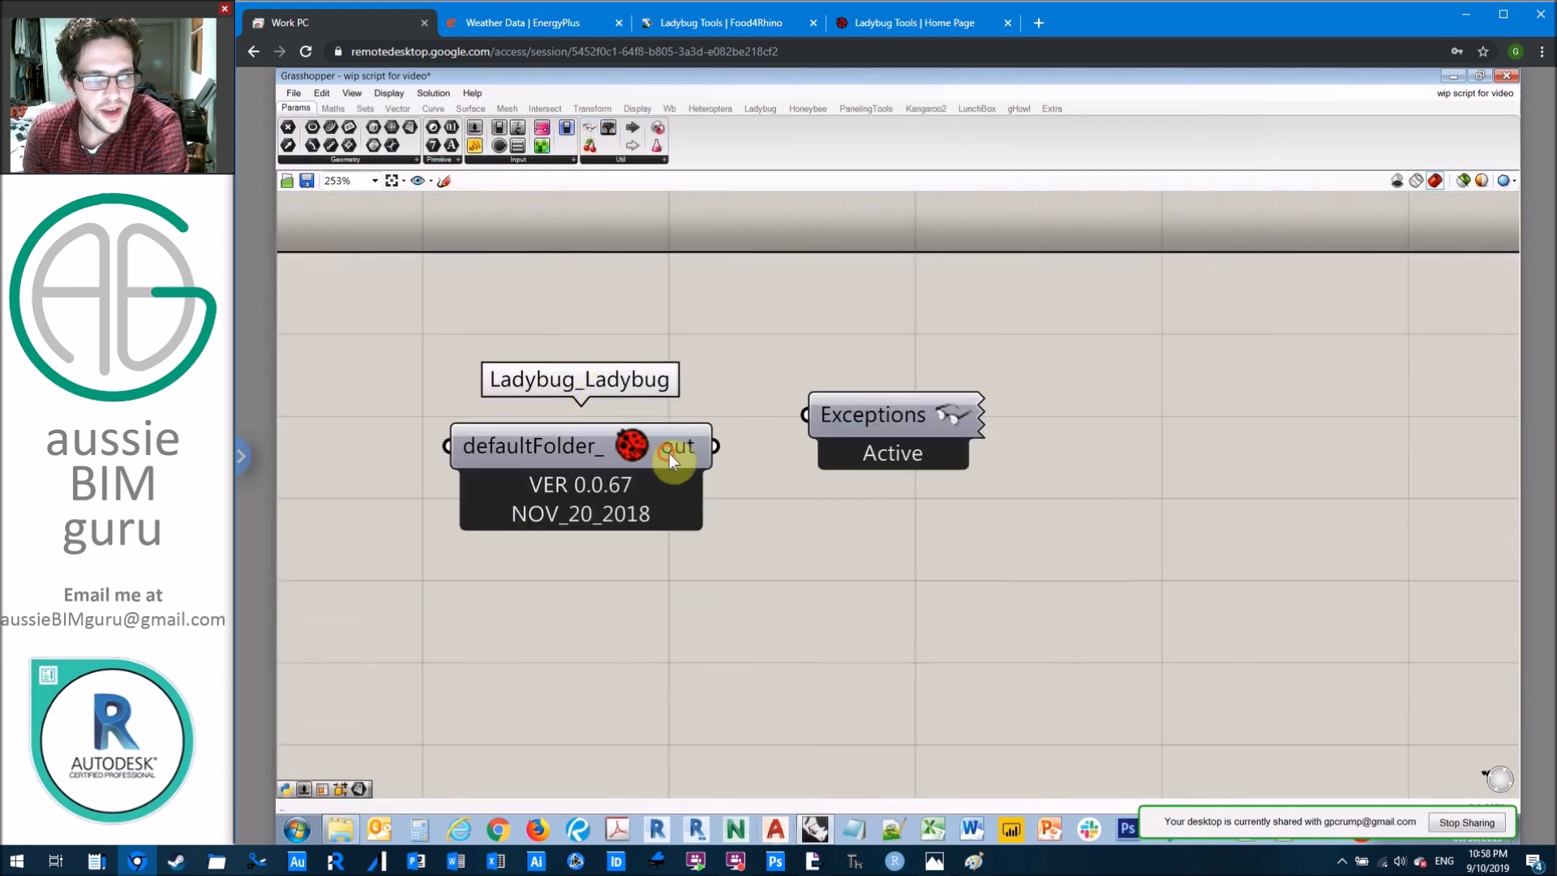
drag(669, 454, 678, 546)
drag(919, 419, 631, 339)
click(712, 314)
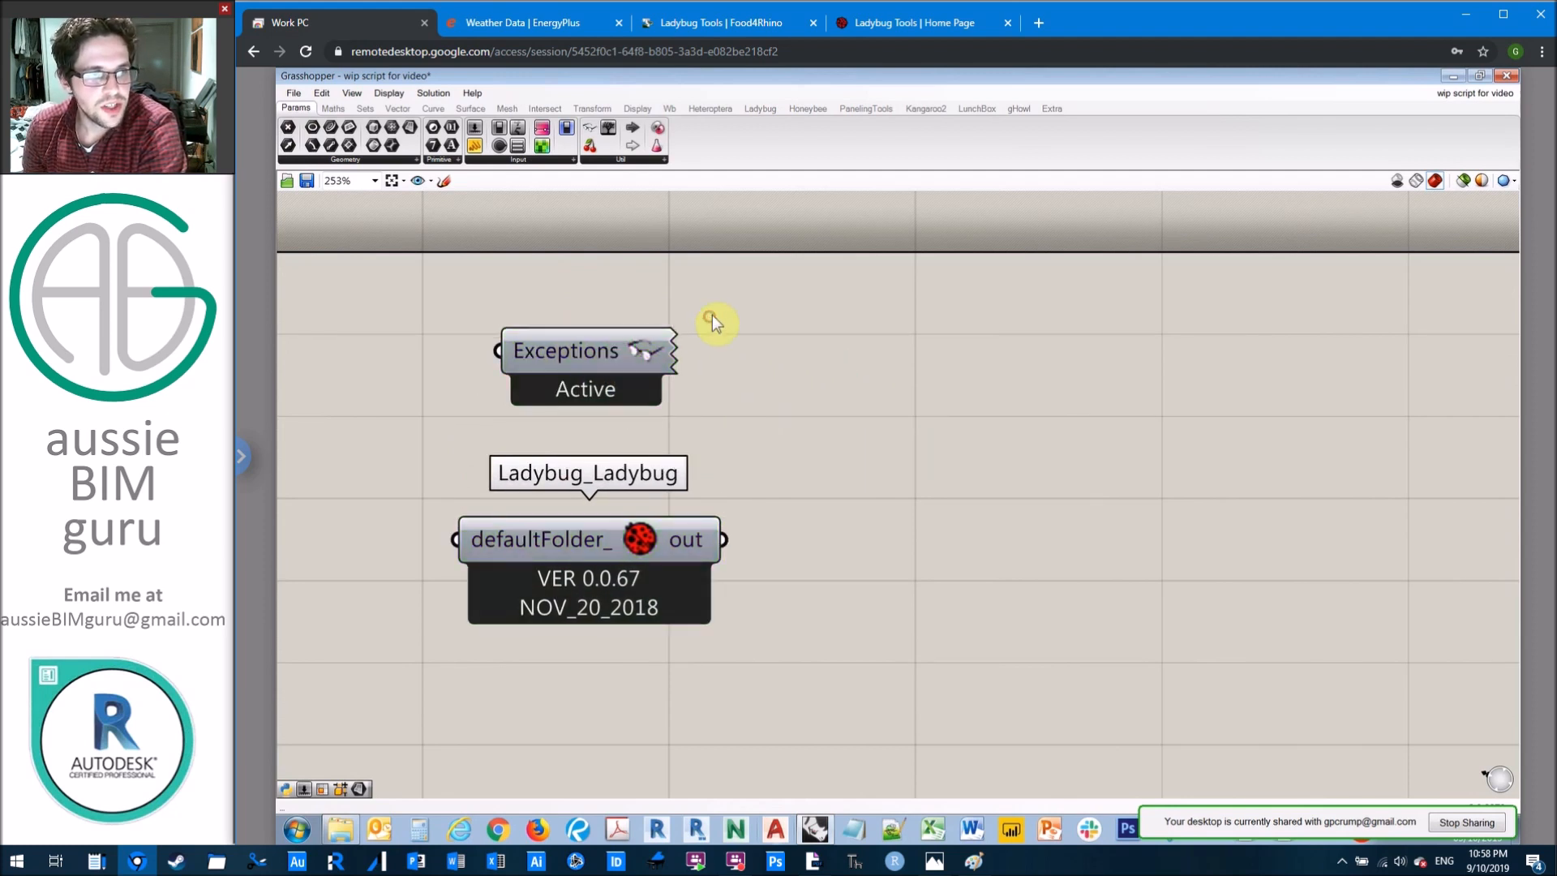
Step: Switch Draw Full Names and Draw Icons off and back on to compare how components are displayed
click(391, 93)
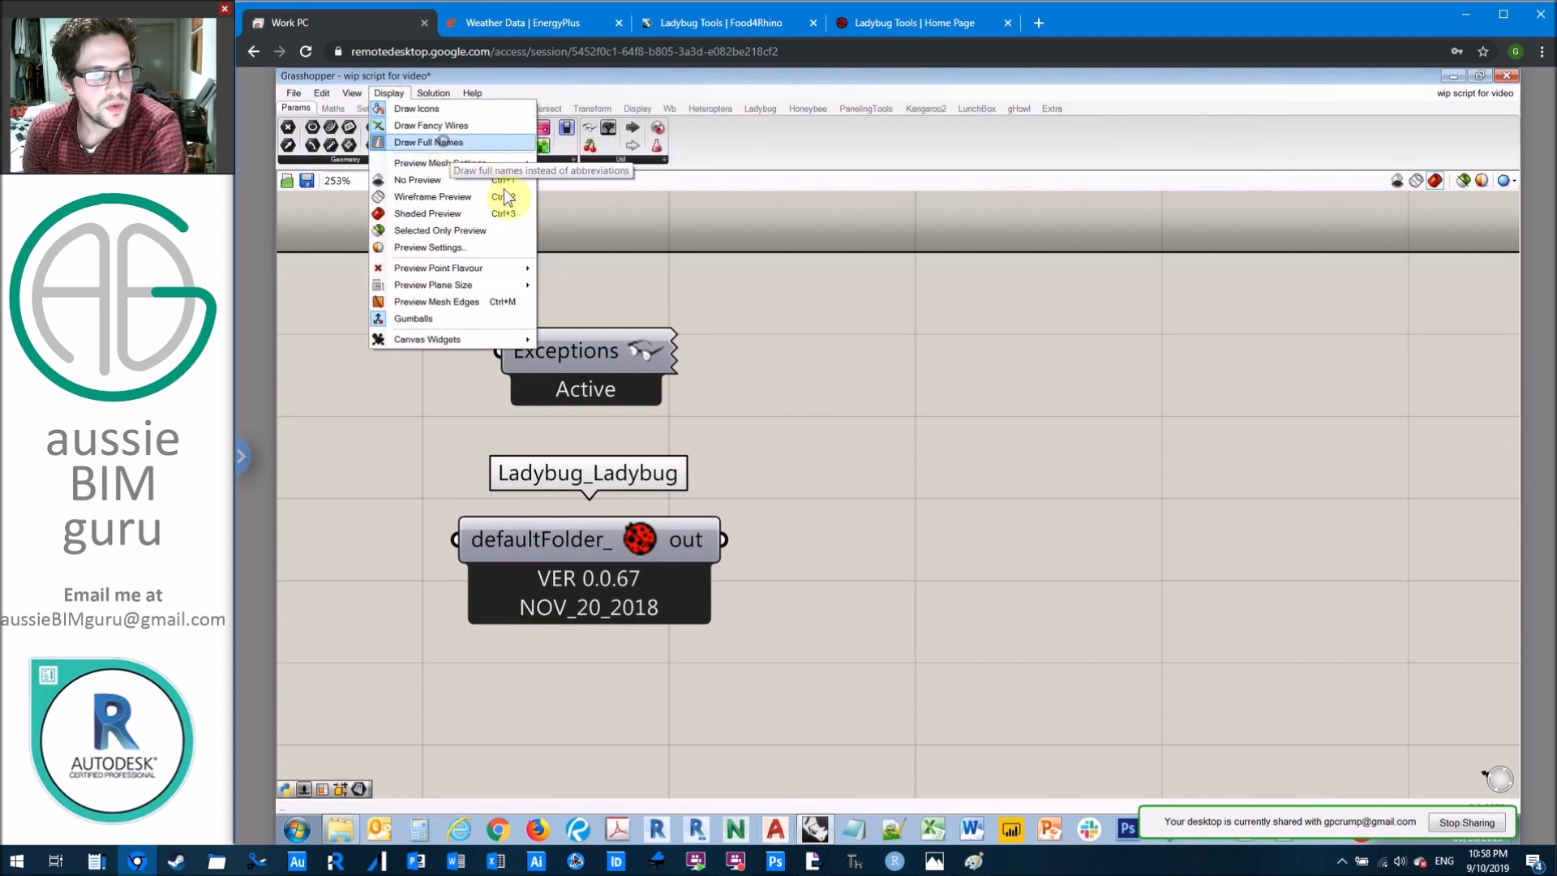
click(451, 144)
click(389, 94)
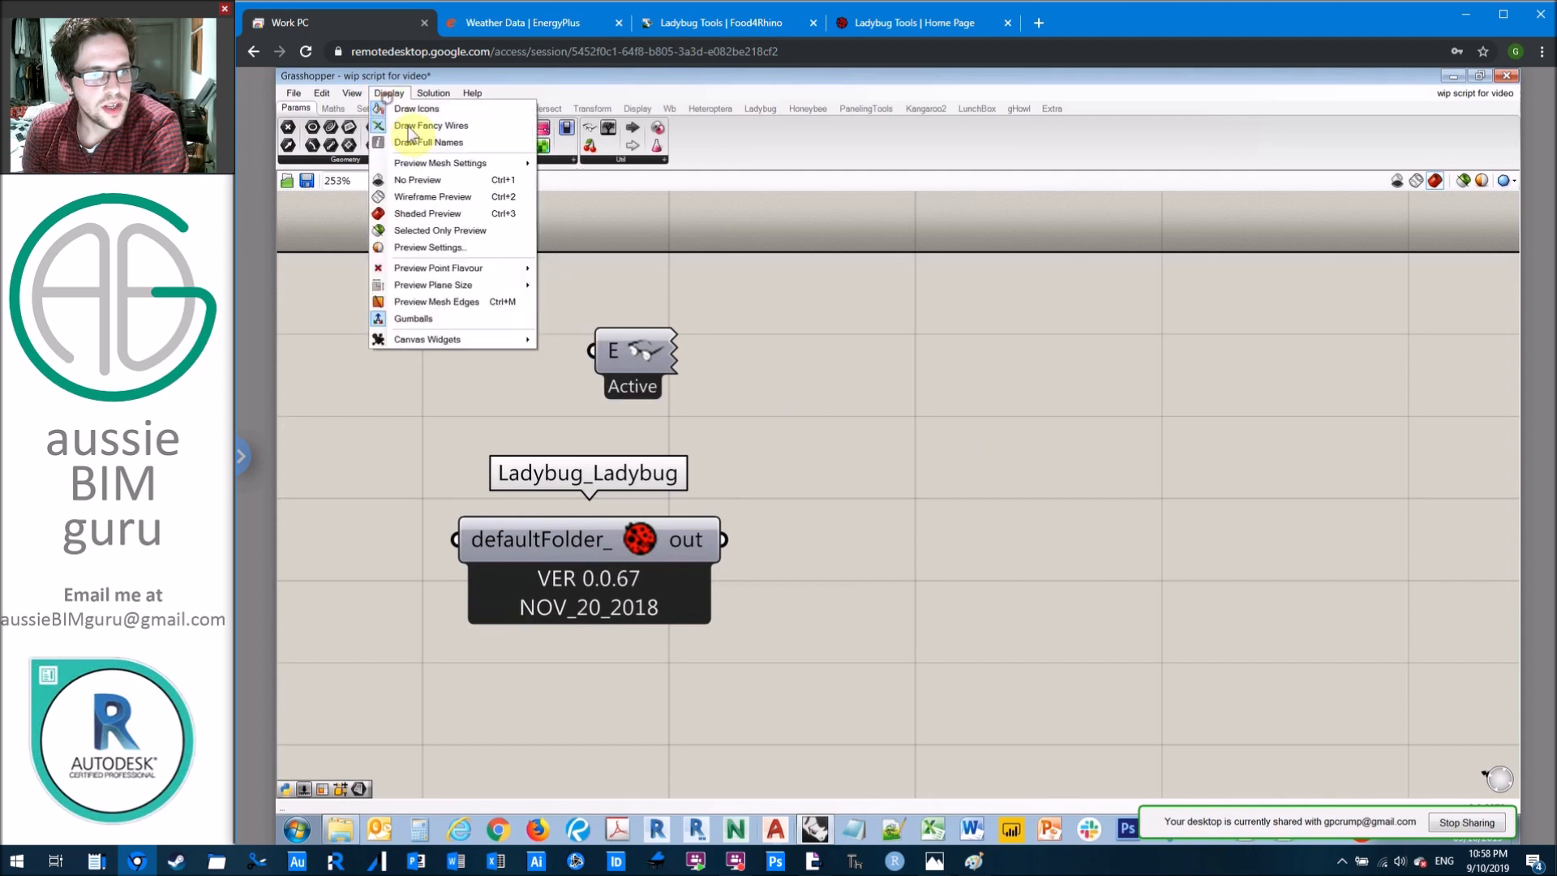
click(422, 144)
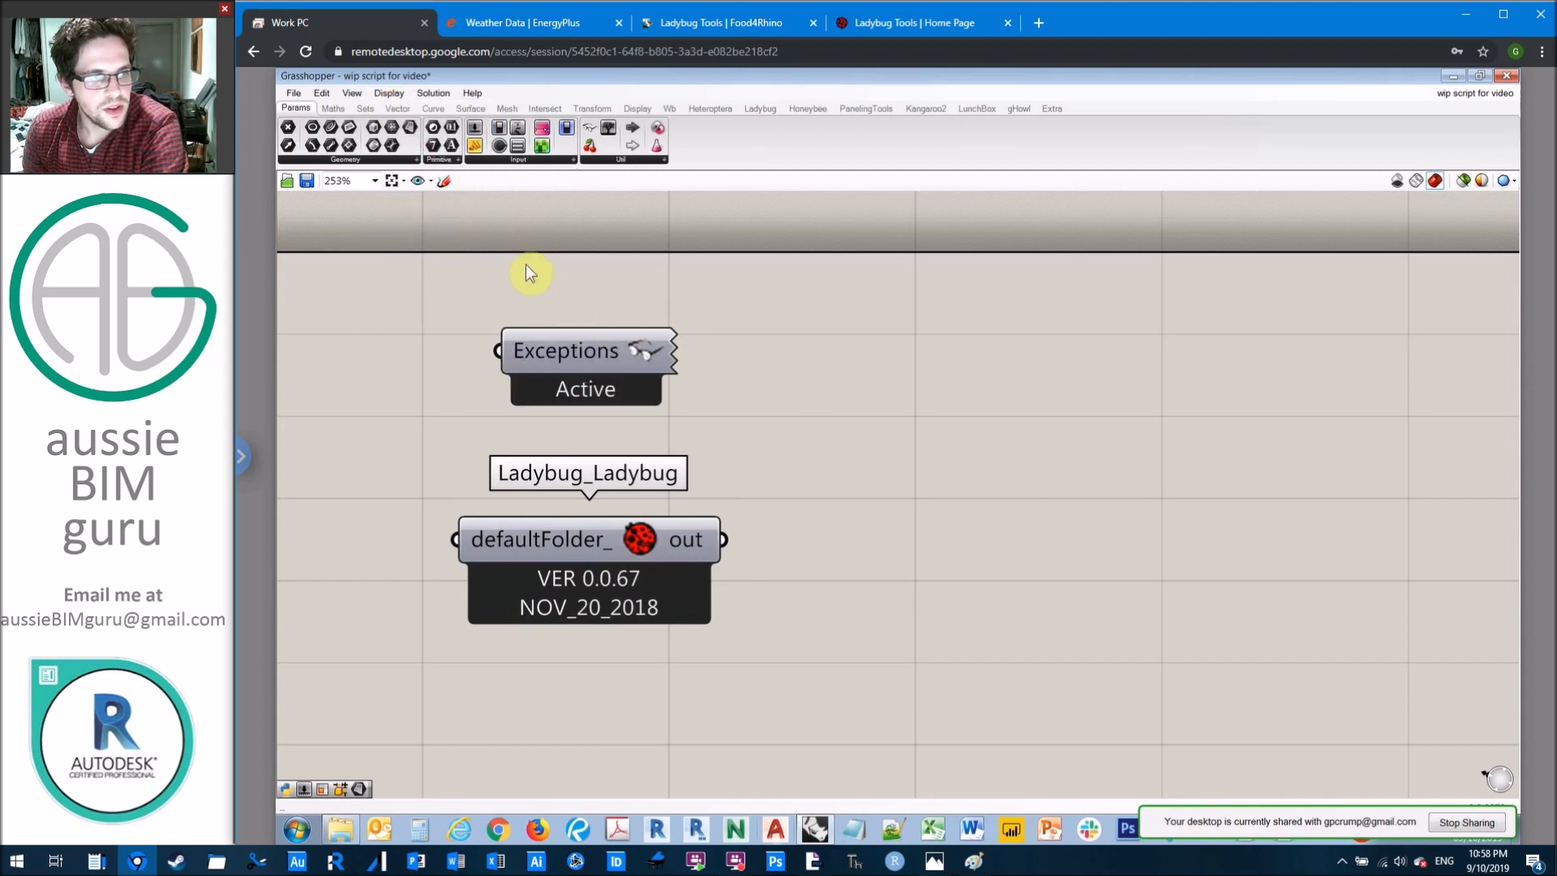
click(388, 93)
click(409, 109)
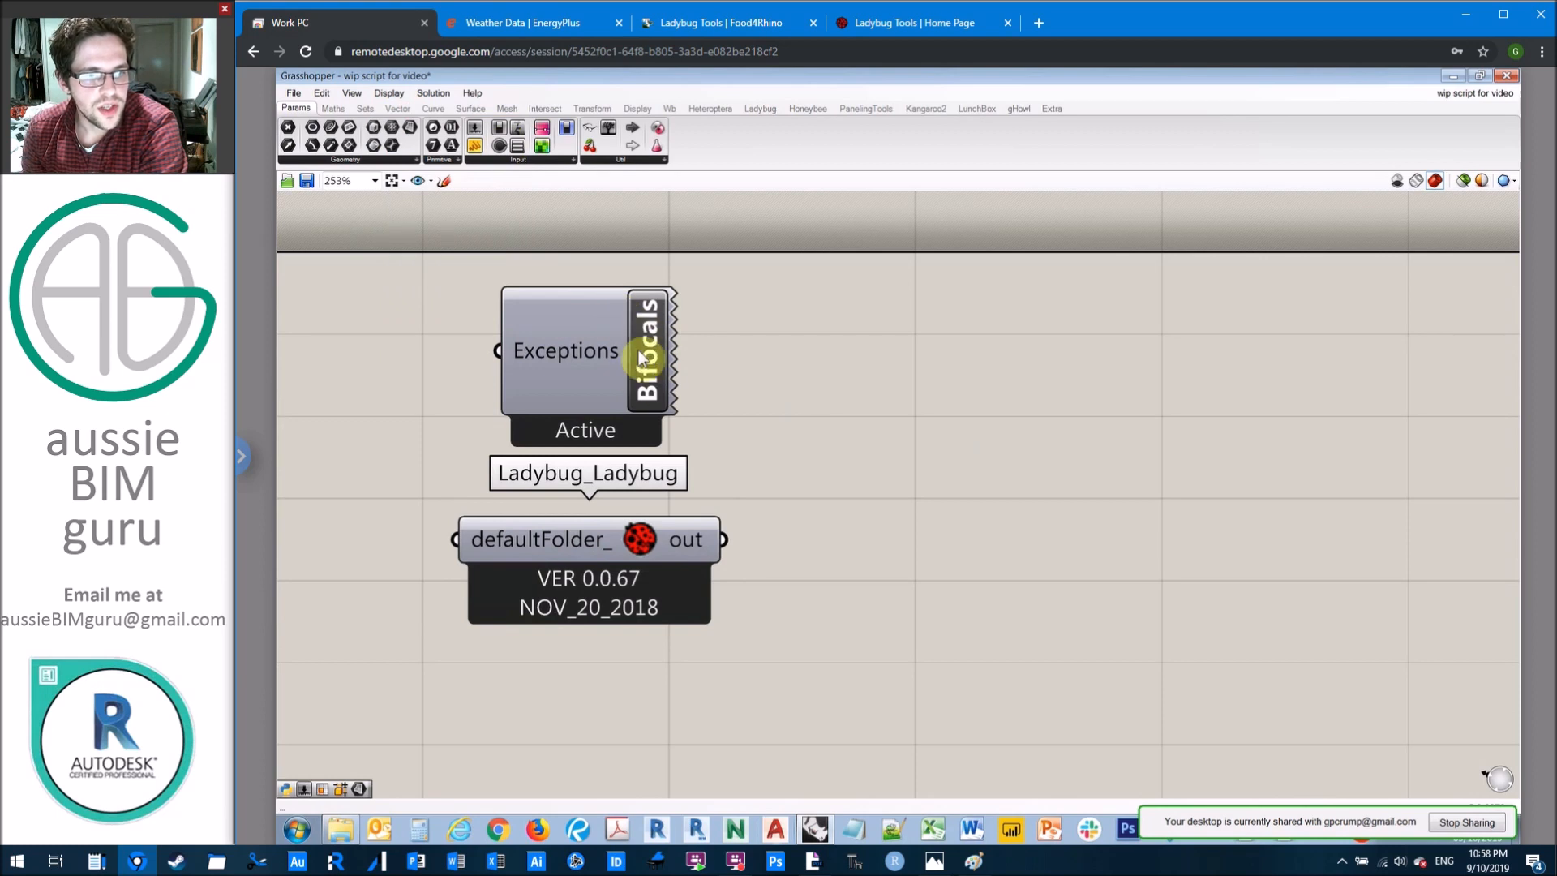
click(389, 94)
click(405, 122)
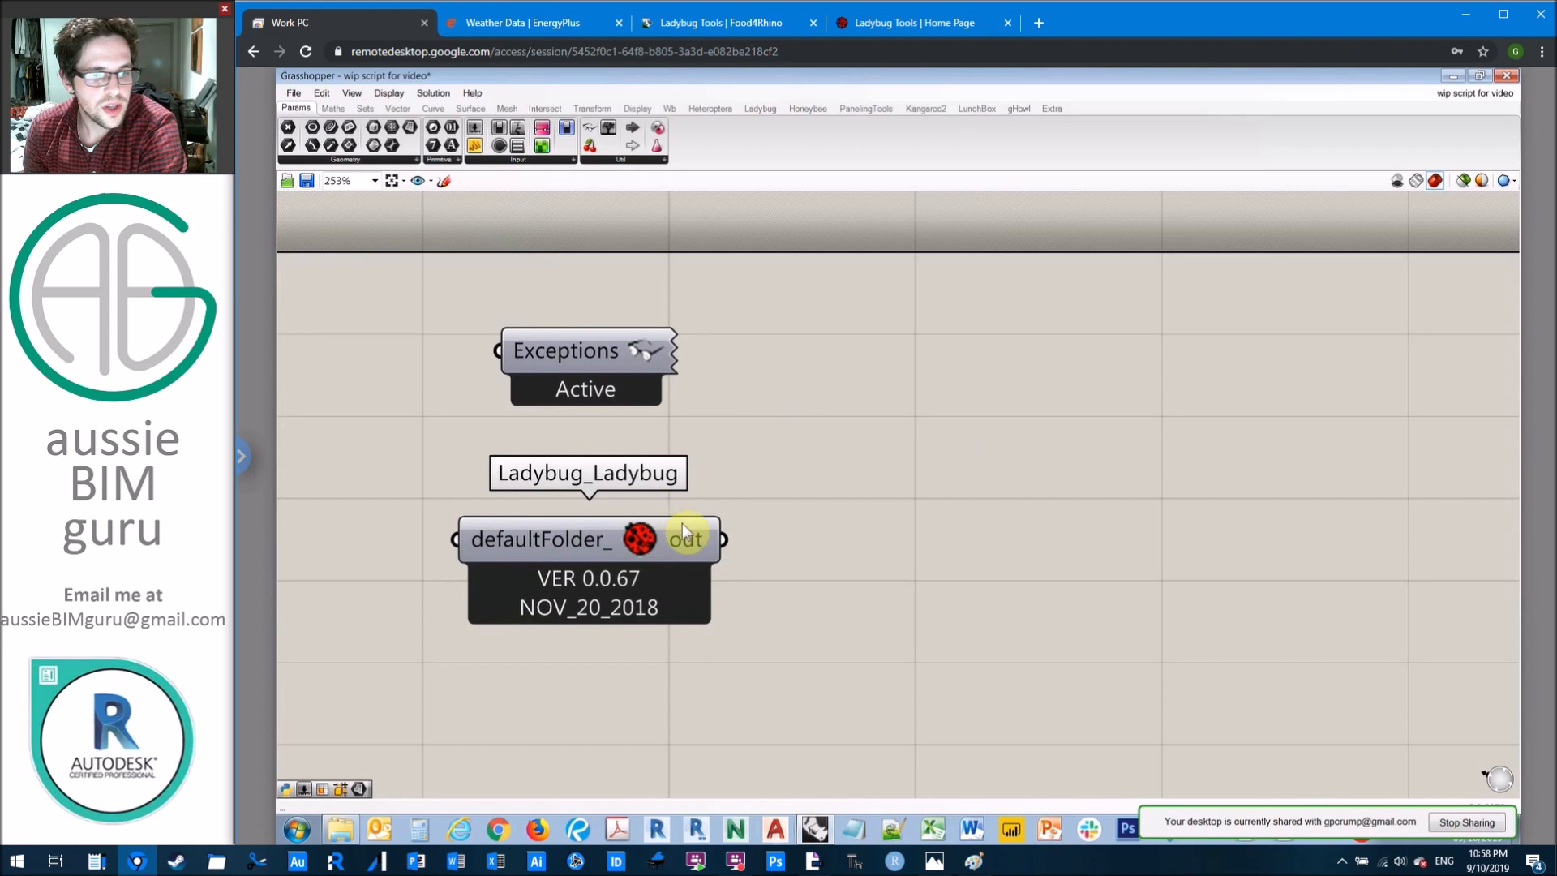
Step: Move the Ladybug_Ladybug component closer beneath Bifocals and add a Ladybug_Import epw component to the canvas
drag(693, 539, 684, 496)
click(836, 407)
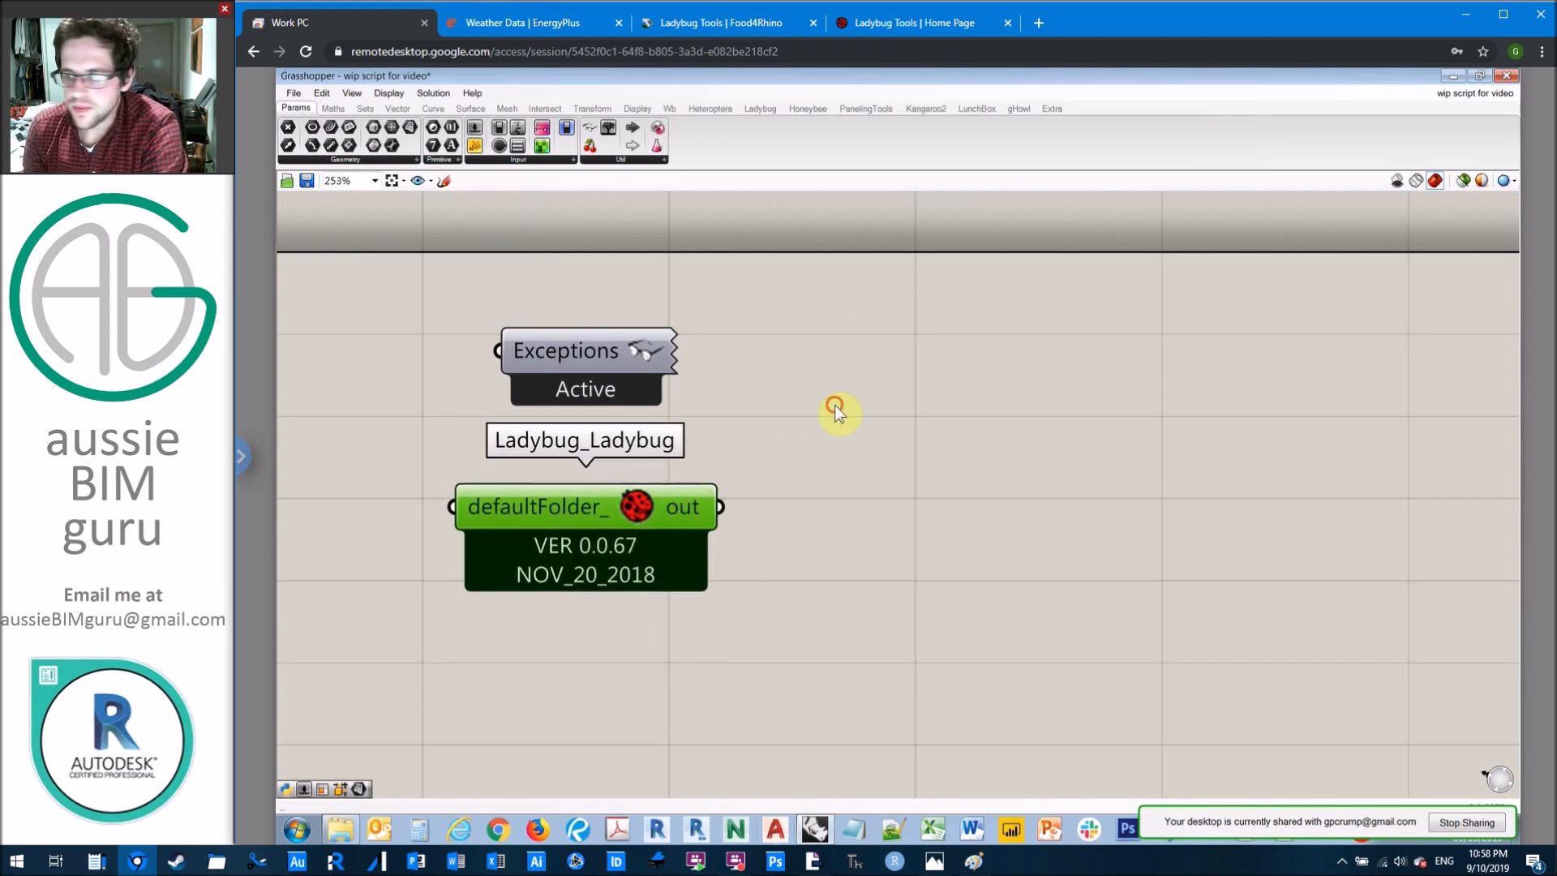
scroll(844, 405, down, 2)
right_drag(920, 542, 800, 348)
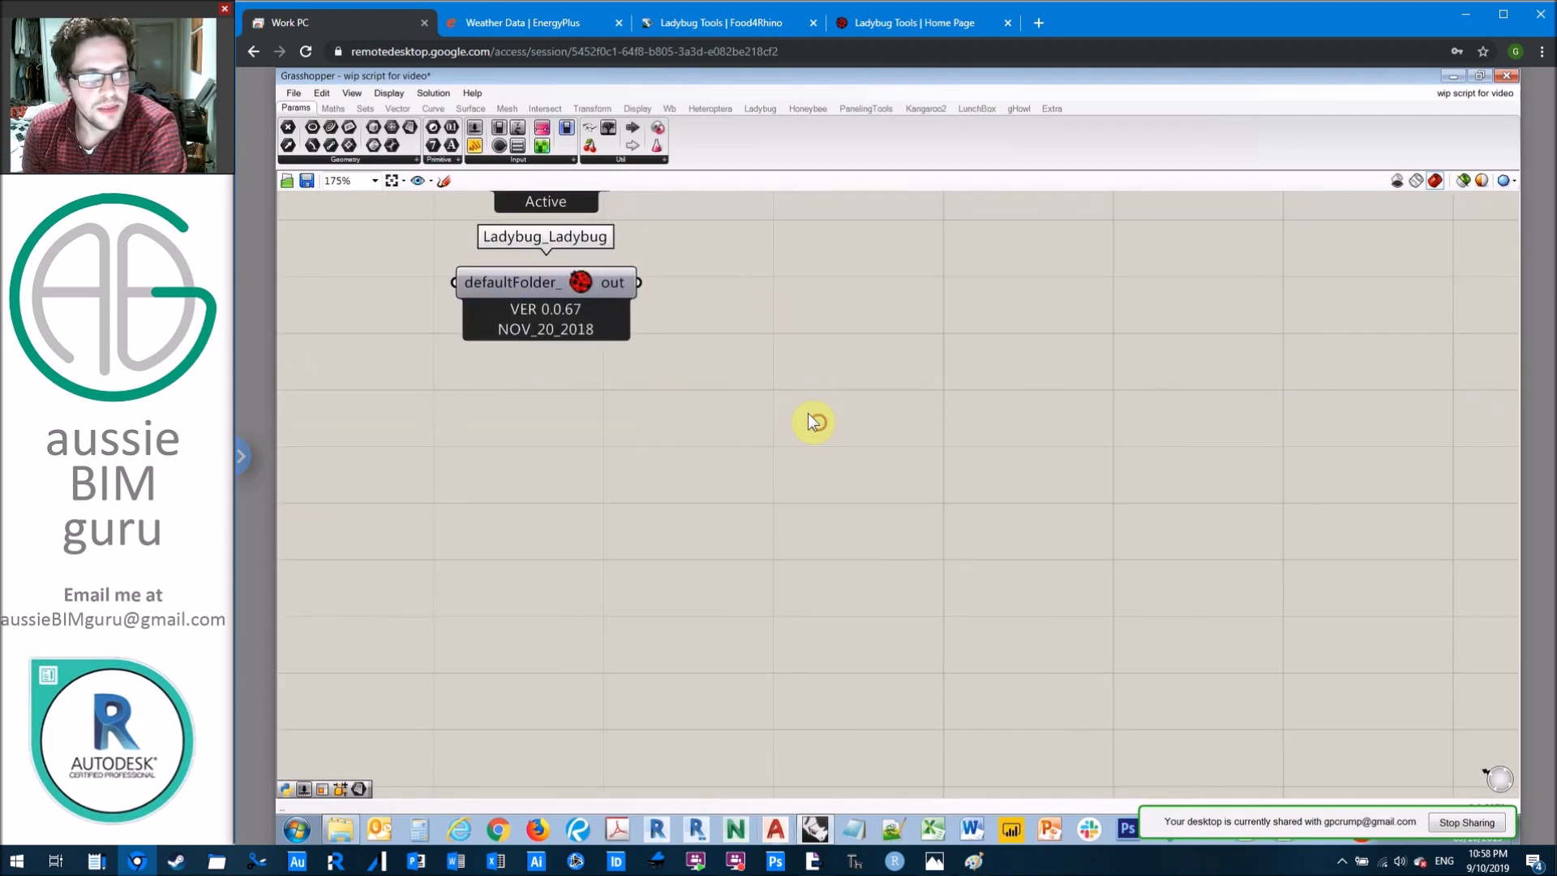
double_click(804, 371)
text(import epw)
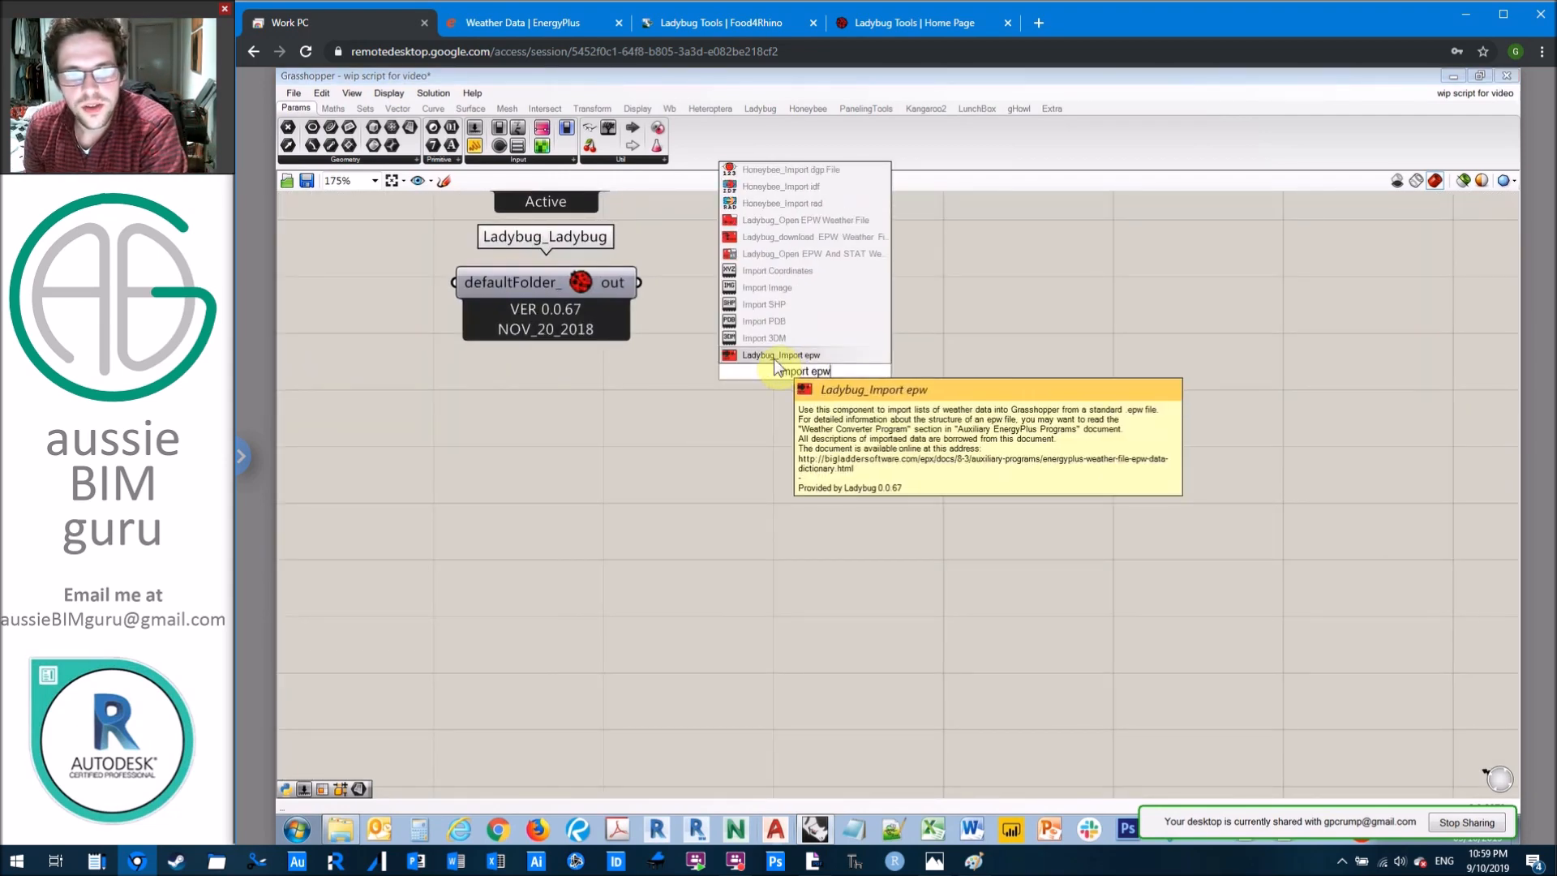
click(773, 358)
Step: Position the Import epw component below the Ladybug component, leaving free space beside its _epwFile input
drag(859, 348, 832, 636)
right_drag(1004, 533, 1052, 375)
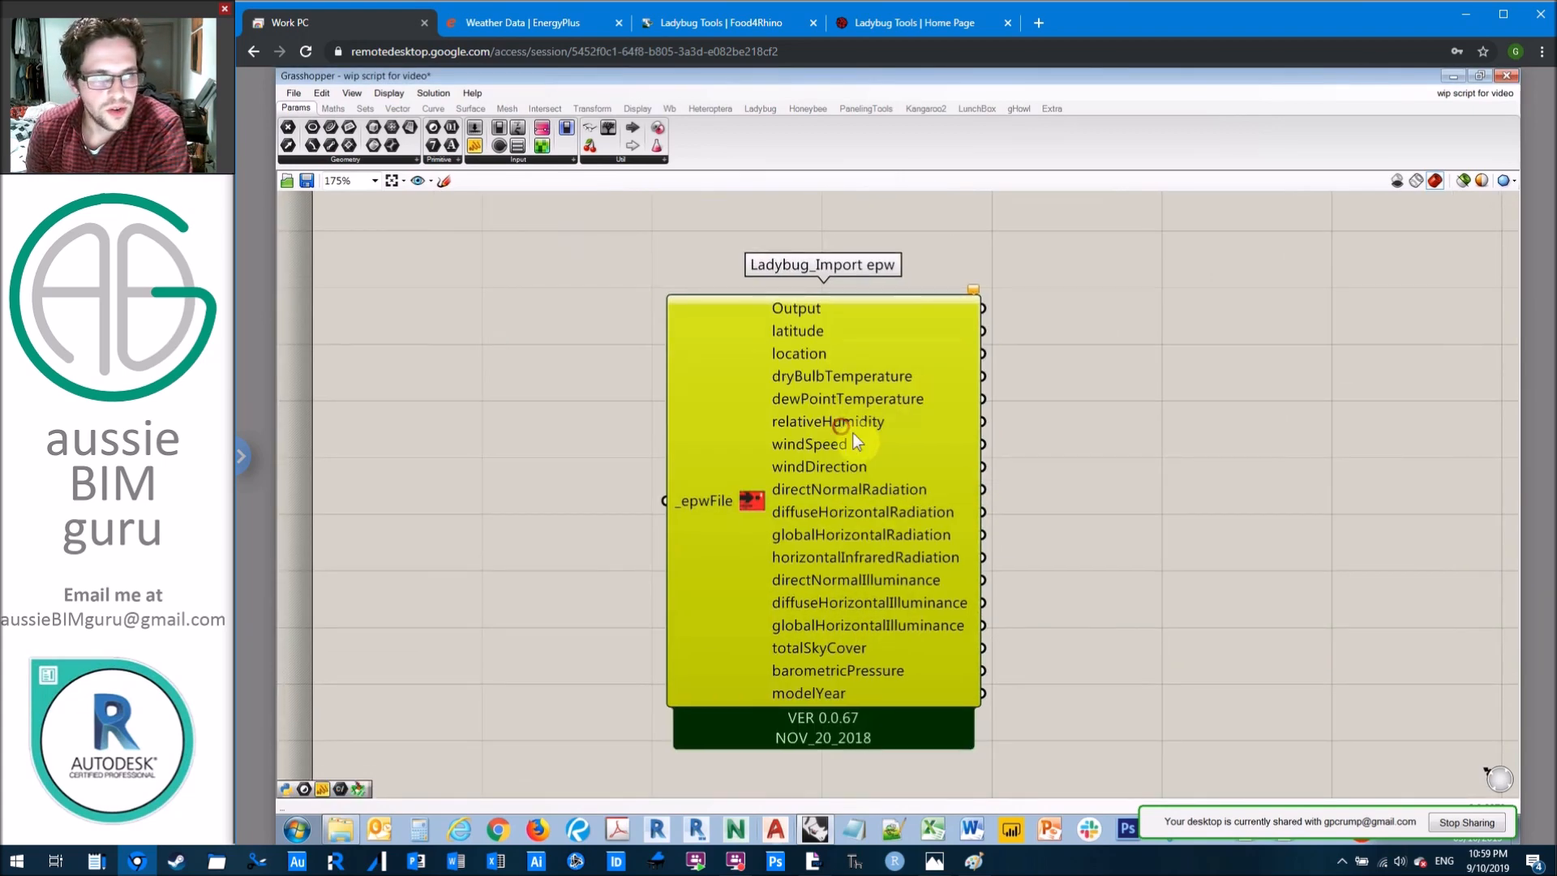
drag(853, 434, 902, 449)
mouse_move(744, 517)
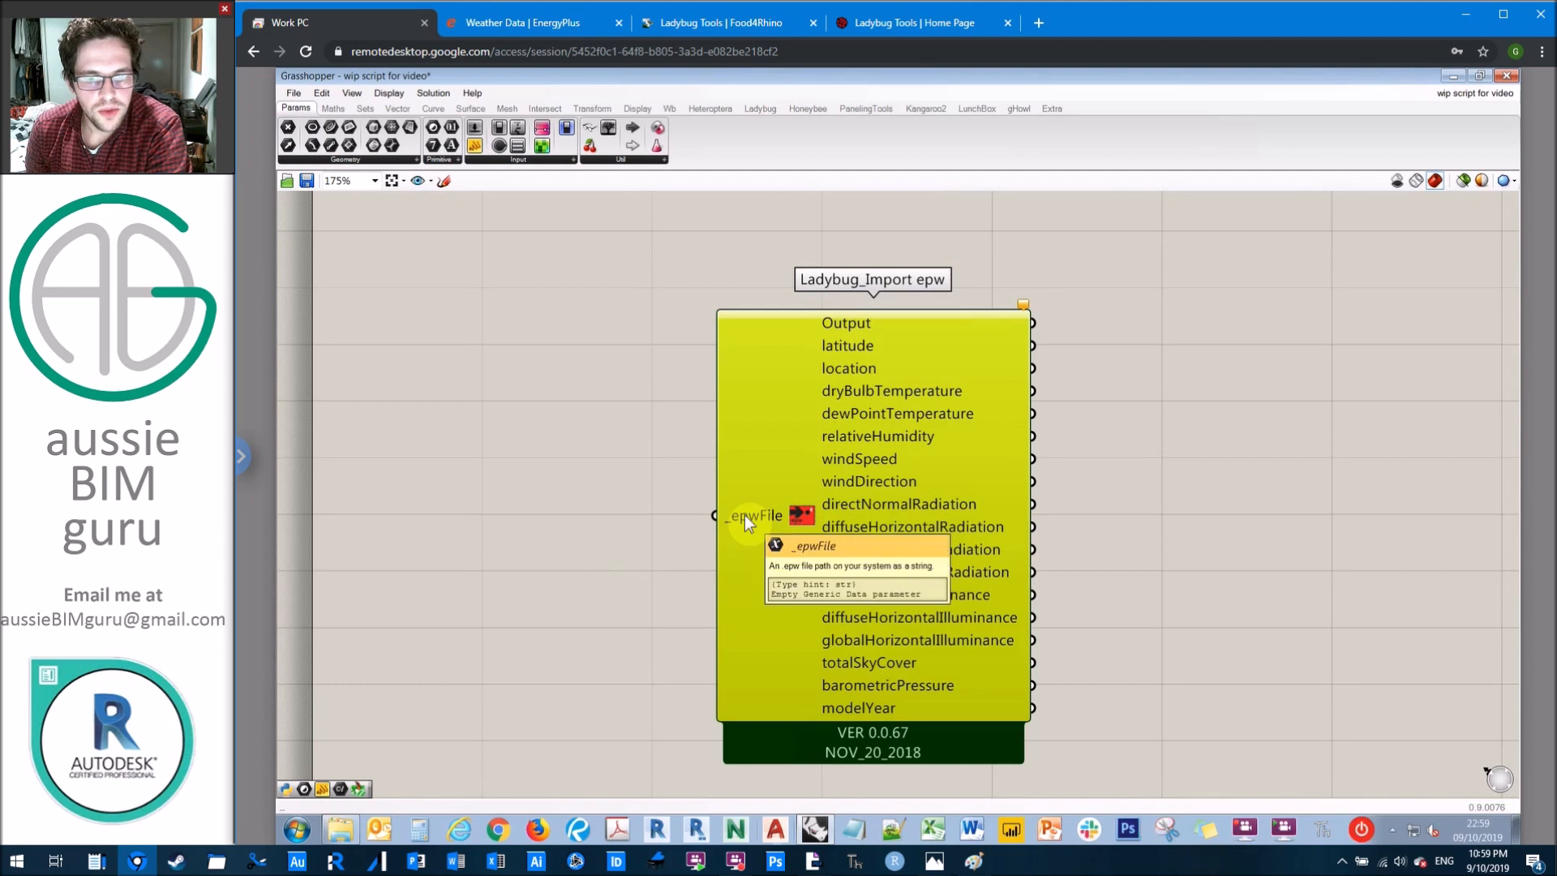
drag(809, 474, 896, 474)
click(667, 436)
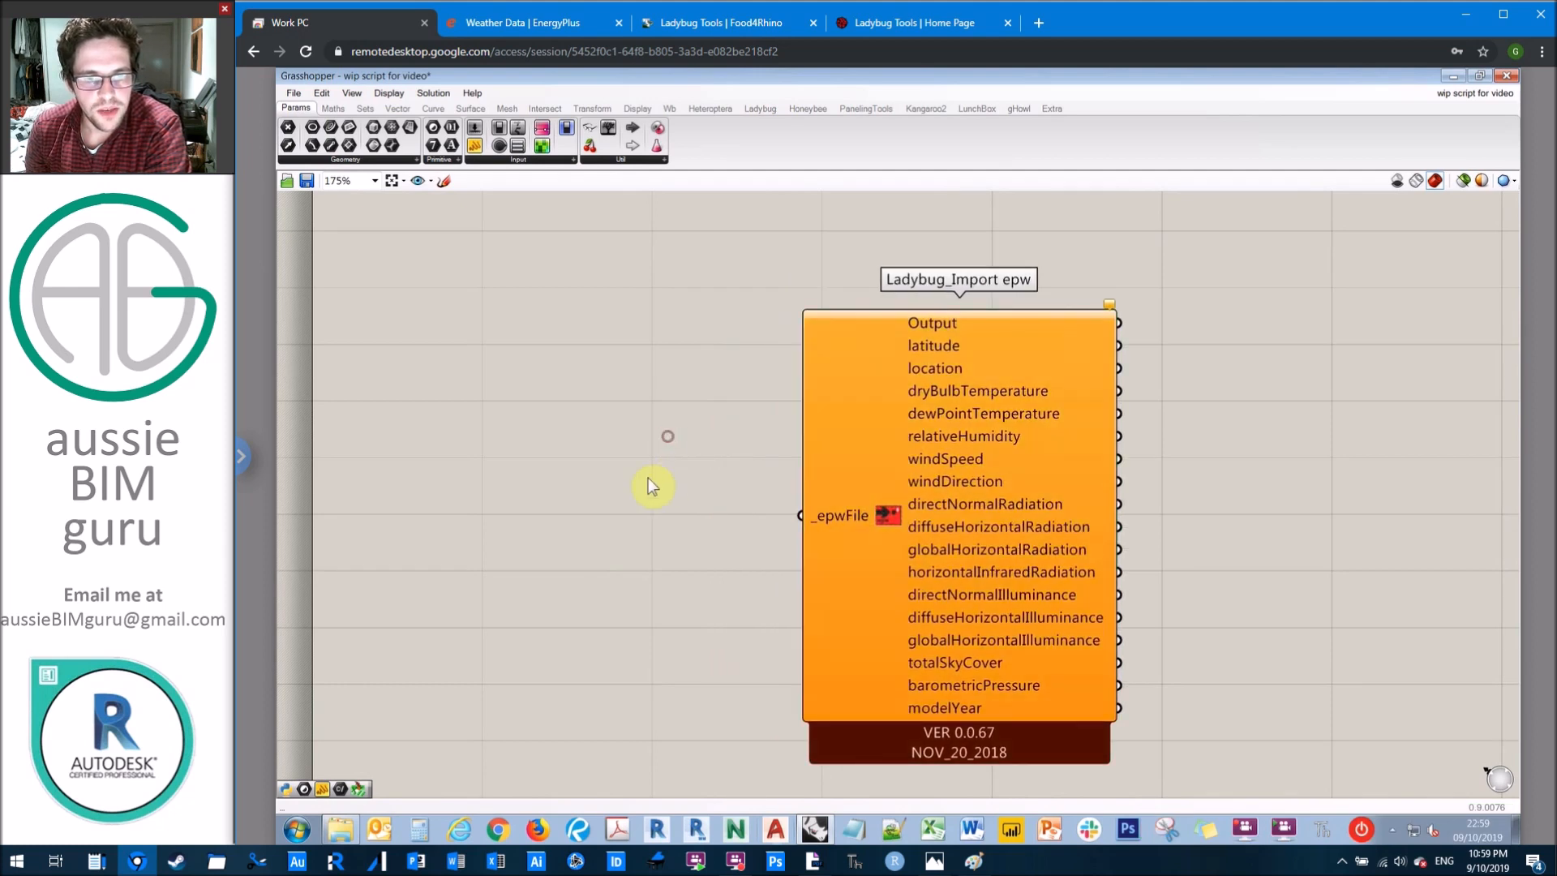
Step: Add a File Path parameter beside the Import epw component and set it to AUS_NSW.Sydney.947670_IWEC.epw
right_click(578, 460)
double_click(562, 429)
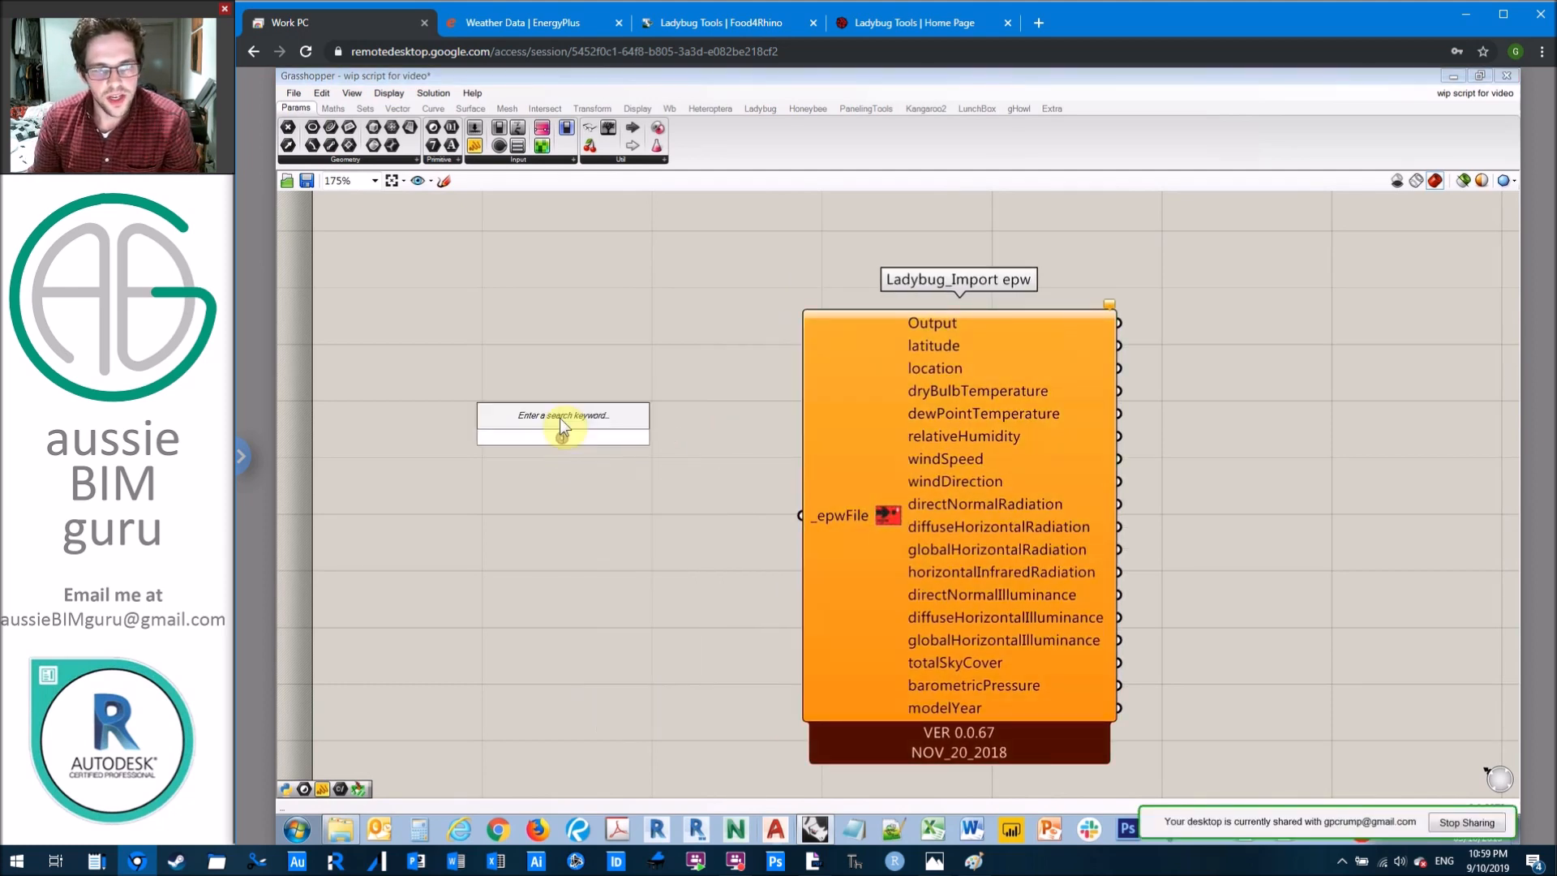
text(file path)
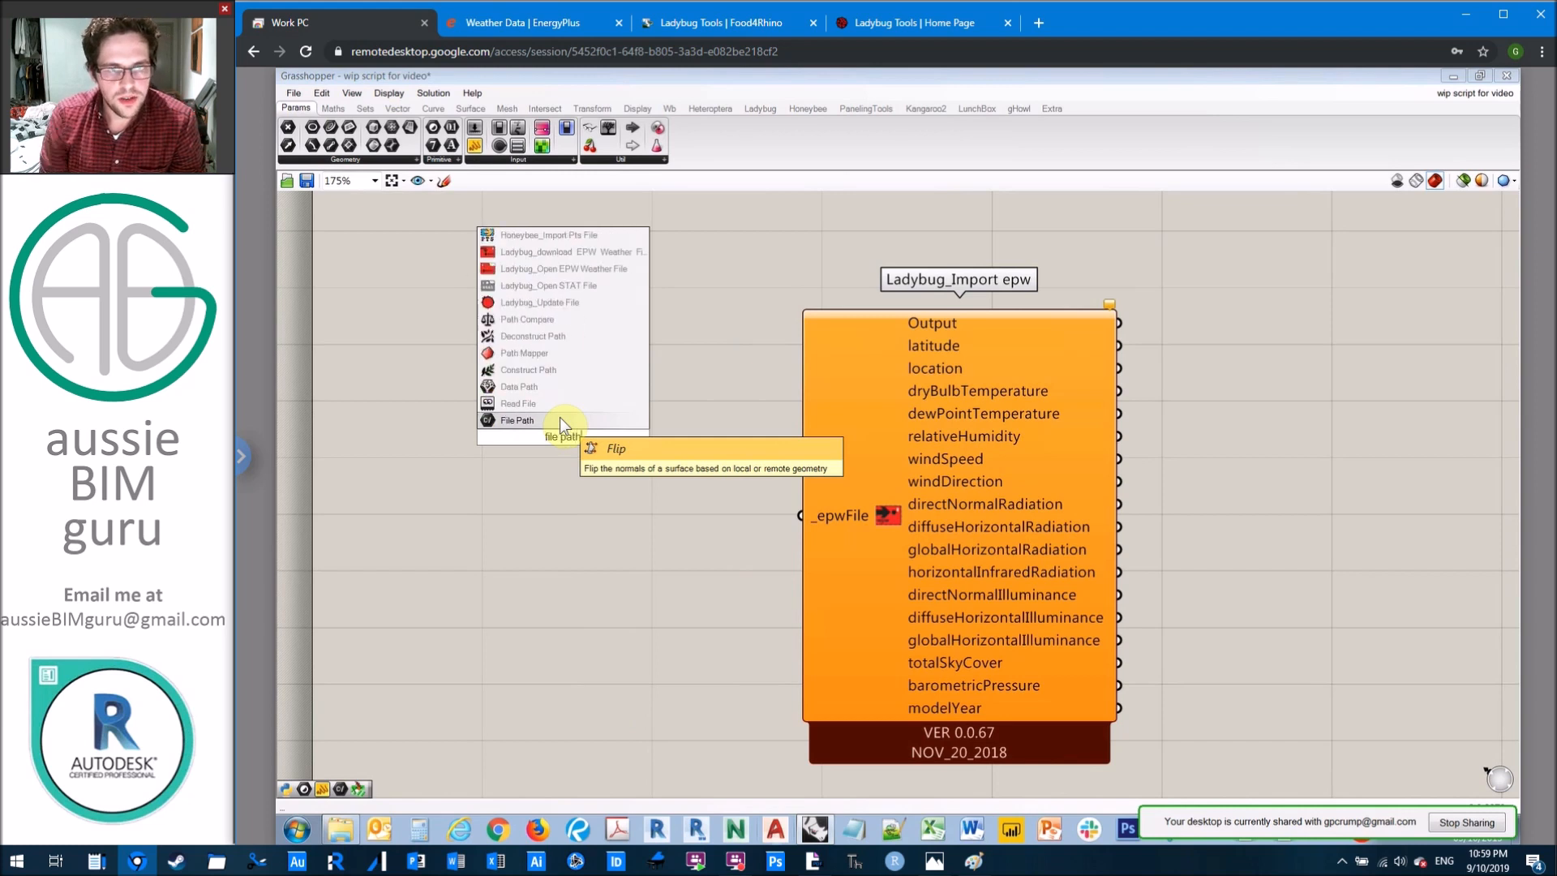
click(560, 420)
right_click(564, 438)
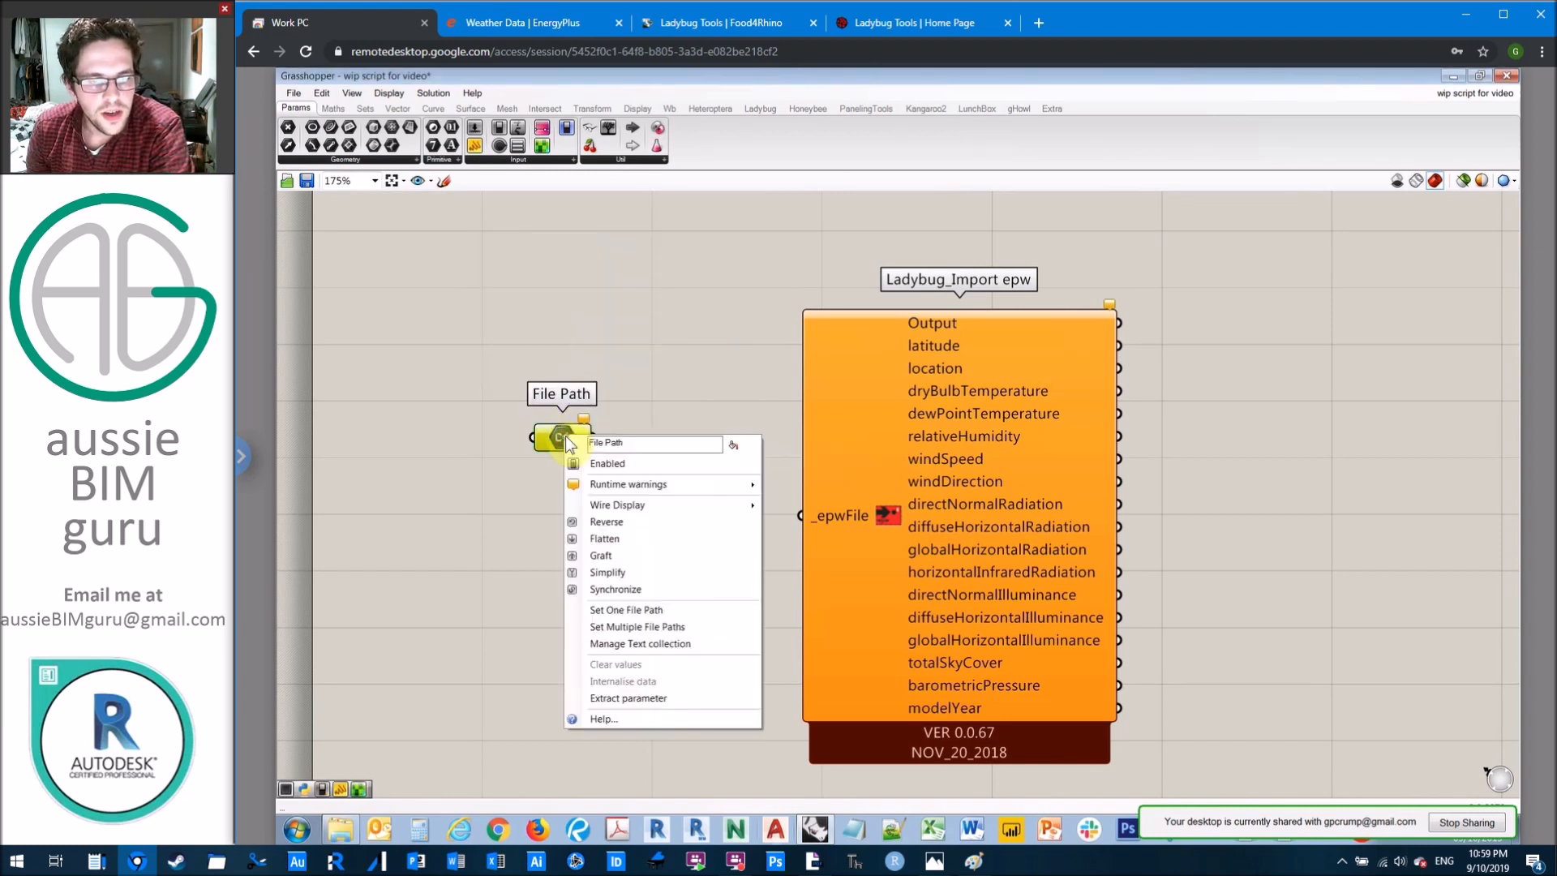
click(644, 611)
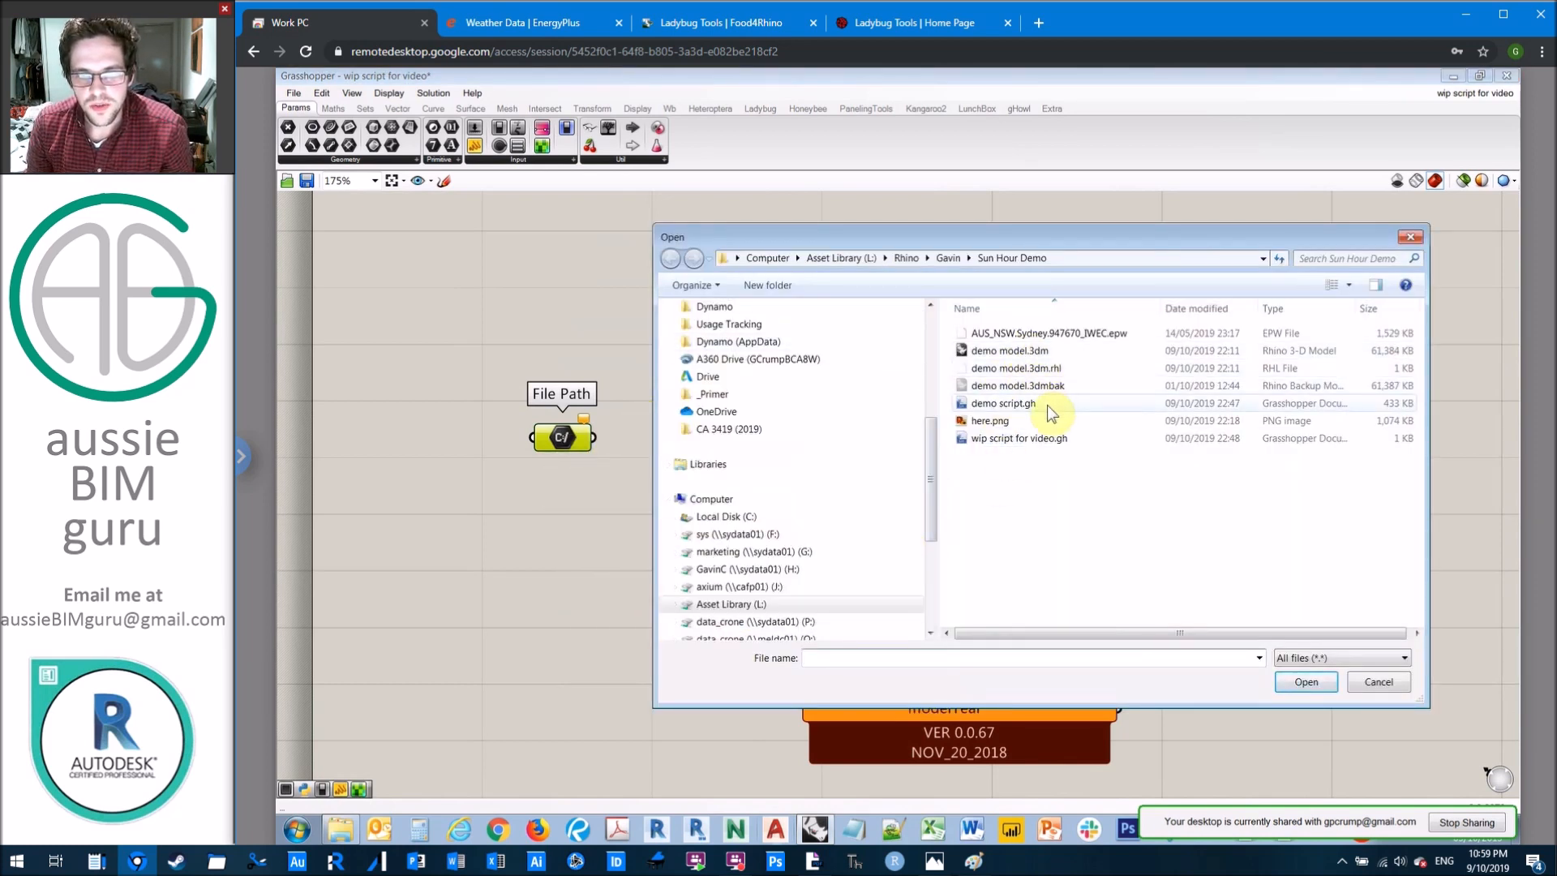
click(1063, 332)
click(1289, 684)
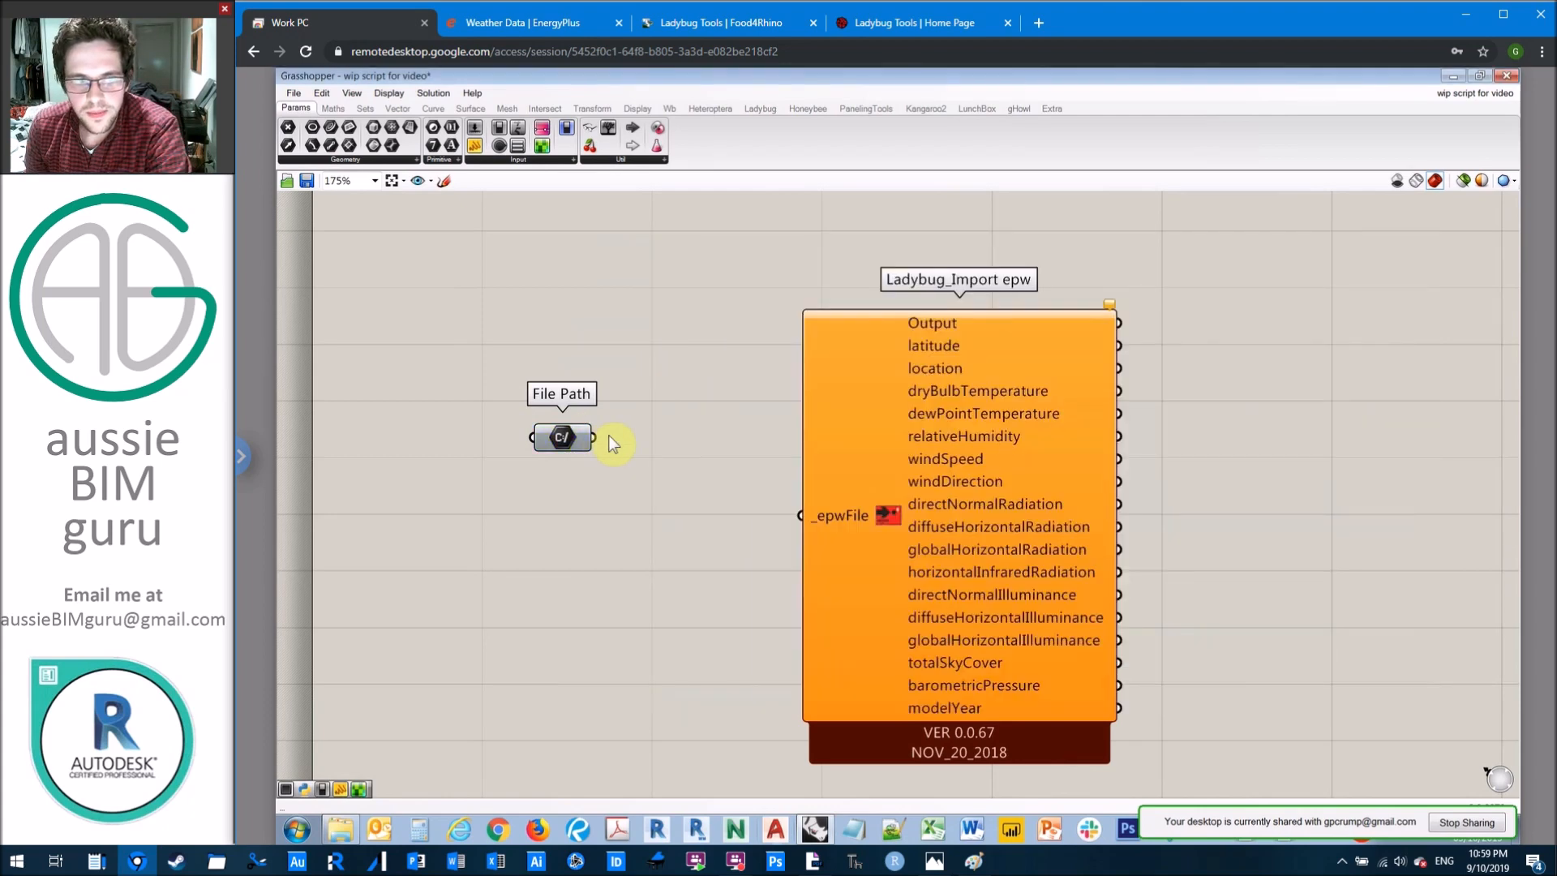
Step: Connect File Path to the _epwFile input, align both components closely, and check the Import epw output
drag(596, 439, 800, 519)
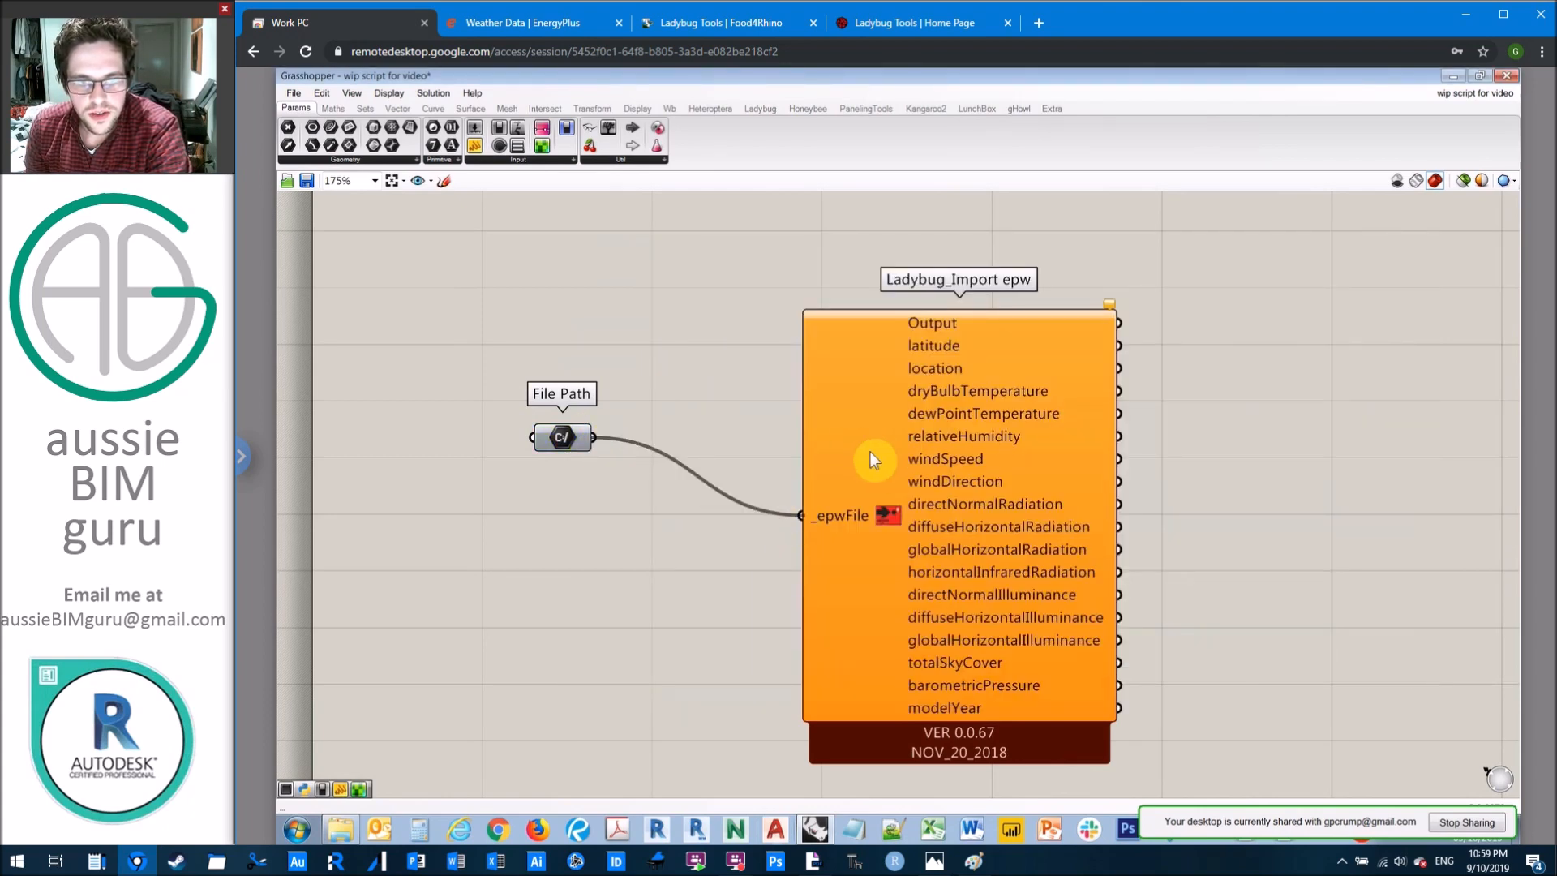
drag(869, 459, 786, 402)
drag(591, 438, 652, 459)
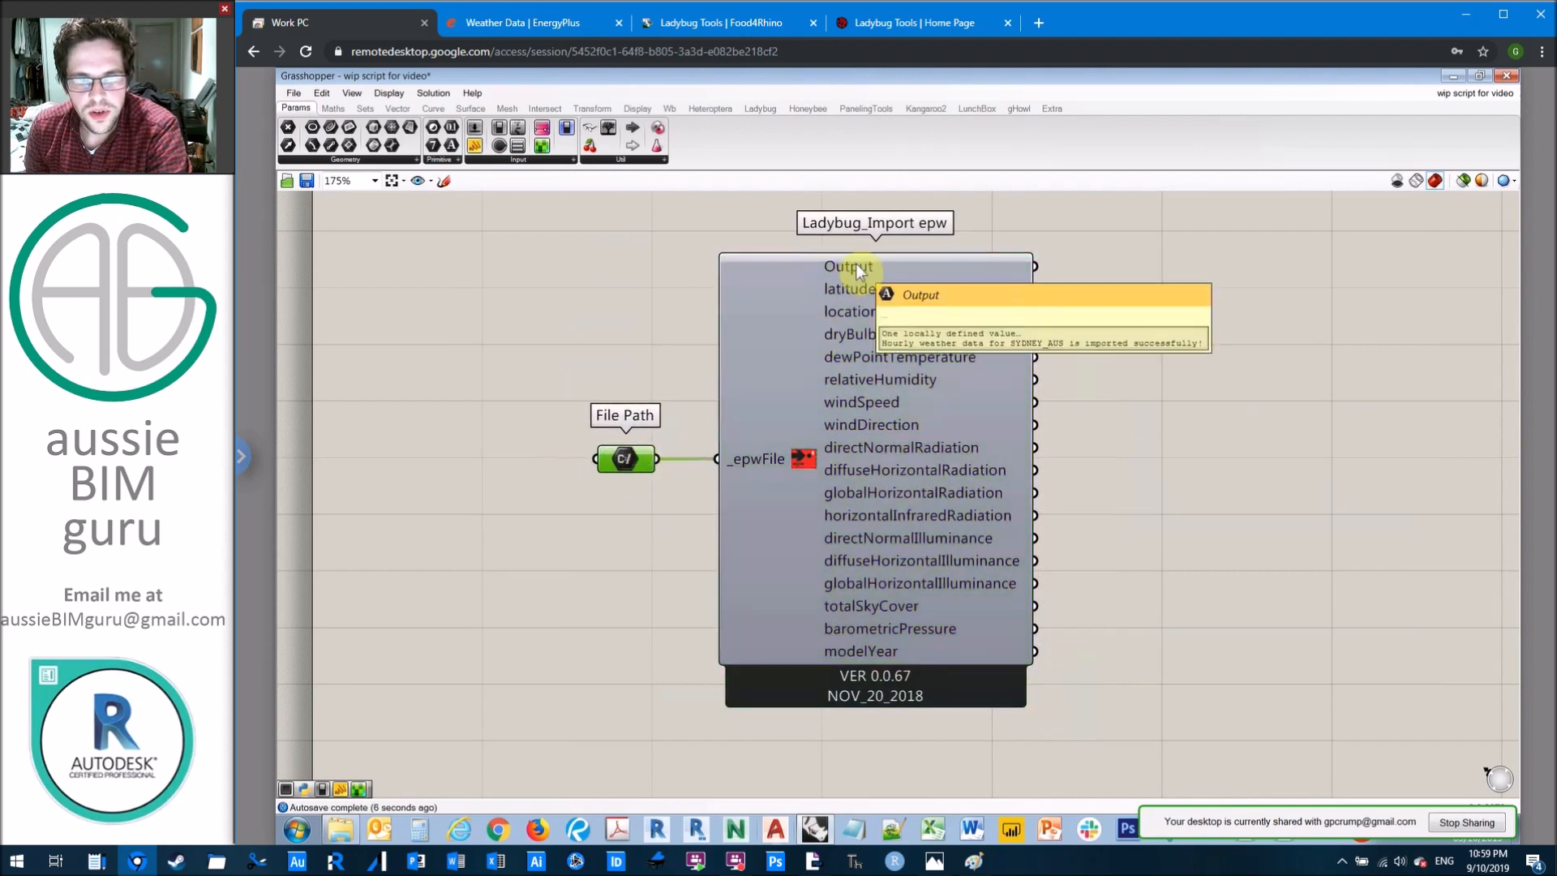
mouse_move(870, 286)
click(1142, 353)
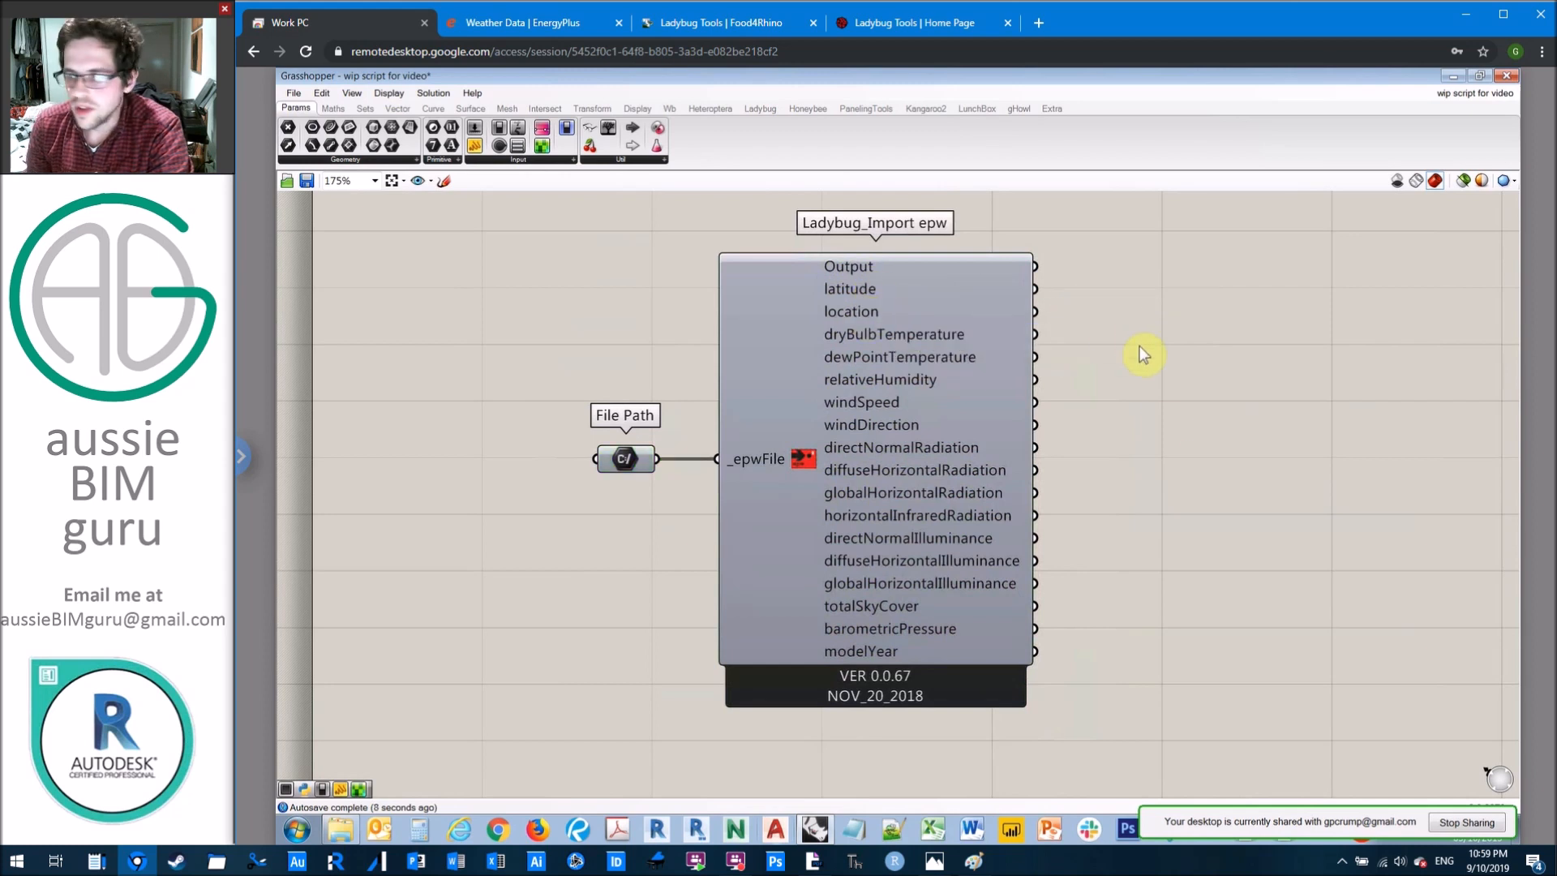
key(alt+Tab)
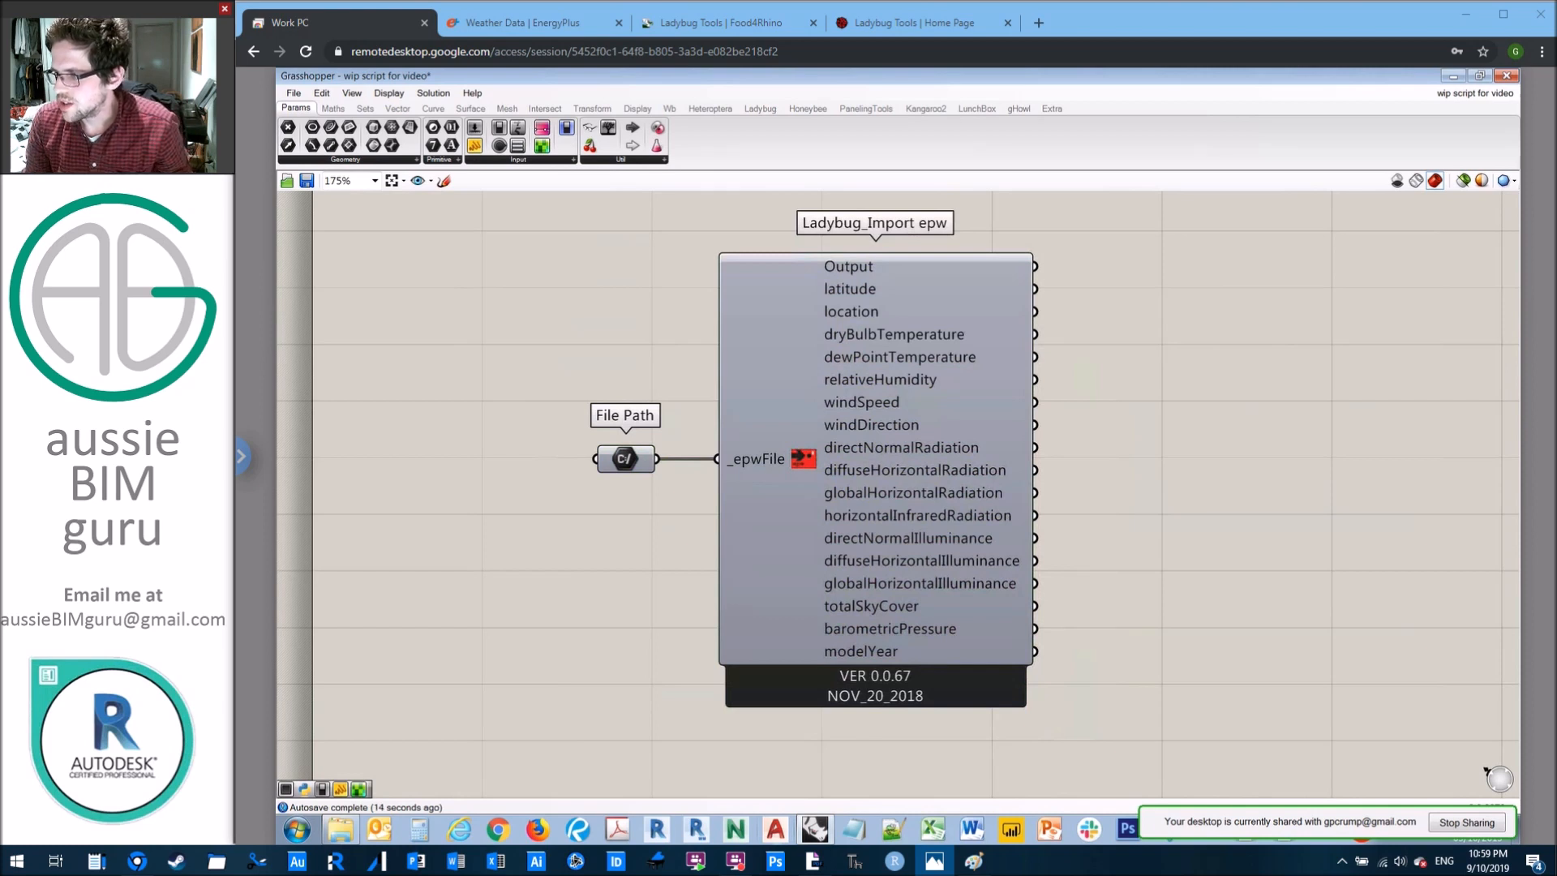
click(1098, 297)
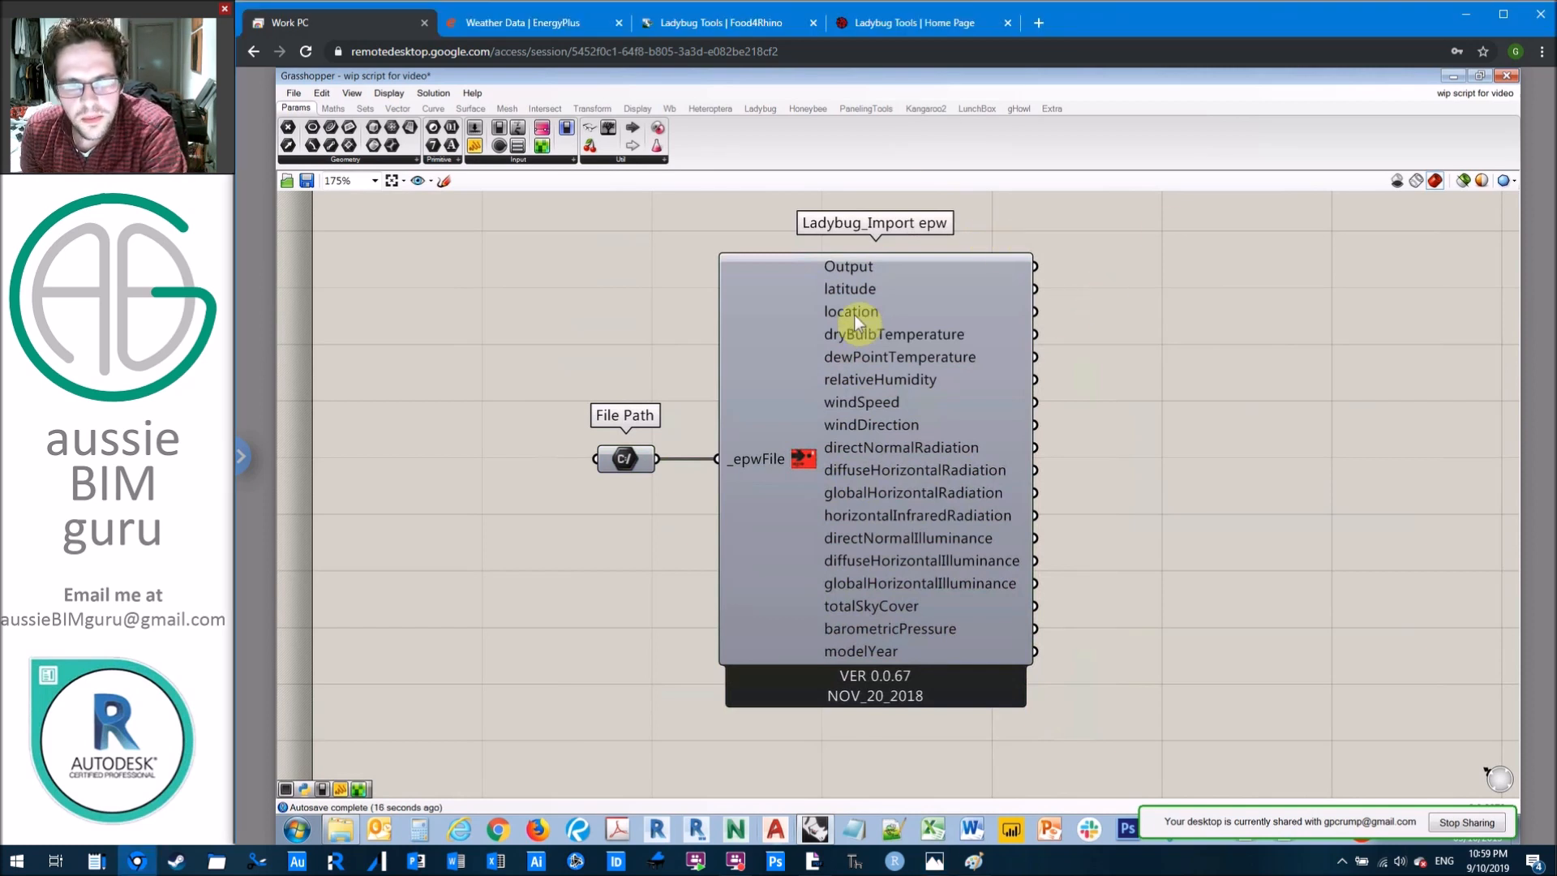
key(alt+Tab)
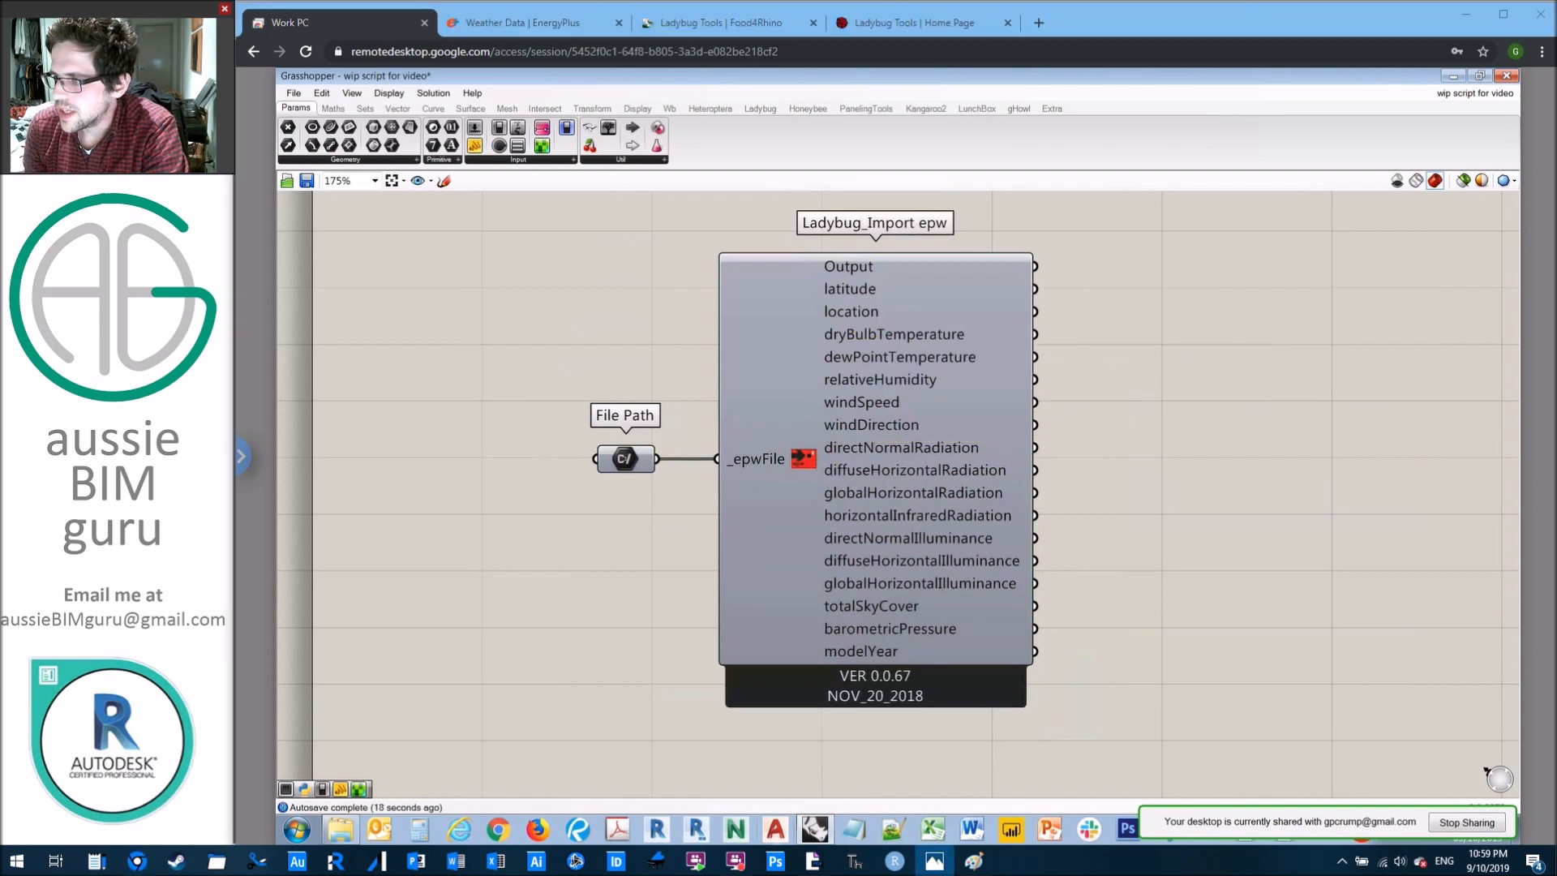
click(1153, 394)
Step: Add a Ladybug_SunPath component to the canvas and place it beside the Import epw component, leaving a gap for wires
double_click(1229, 376)
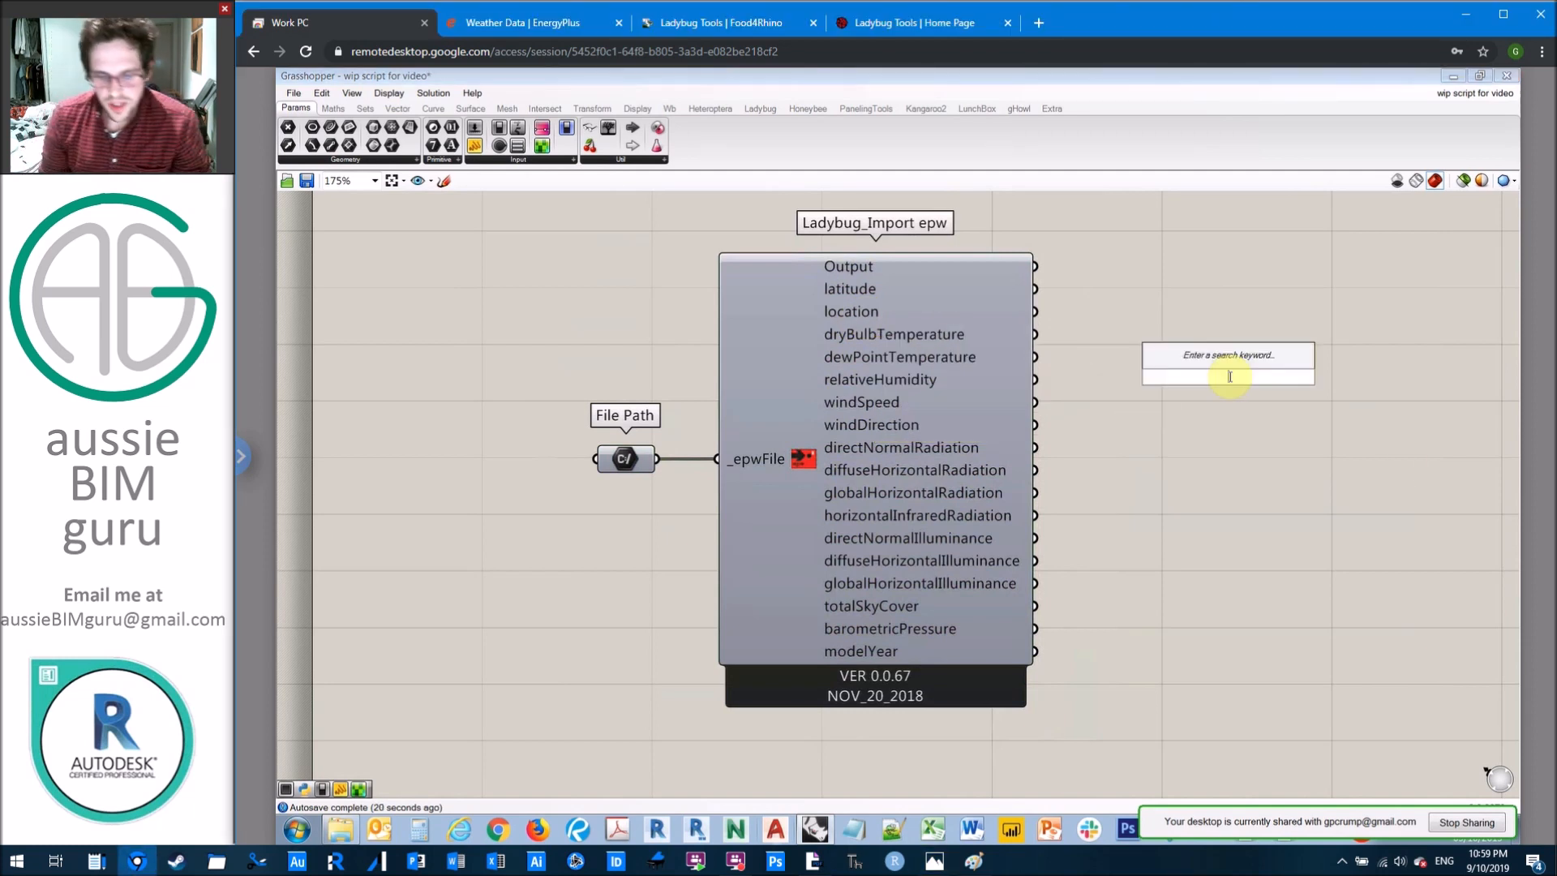
text(sun path)
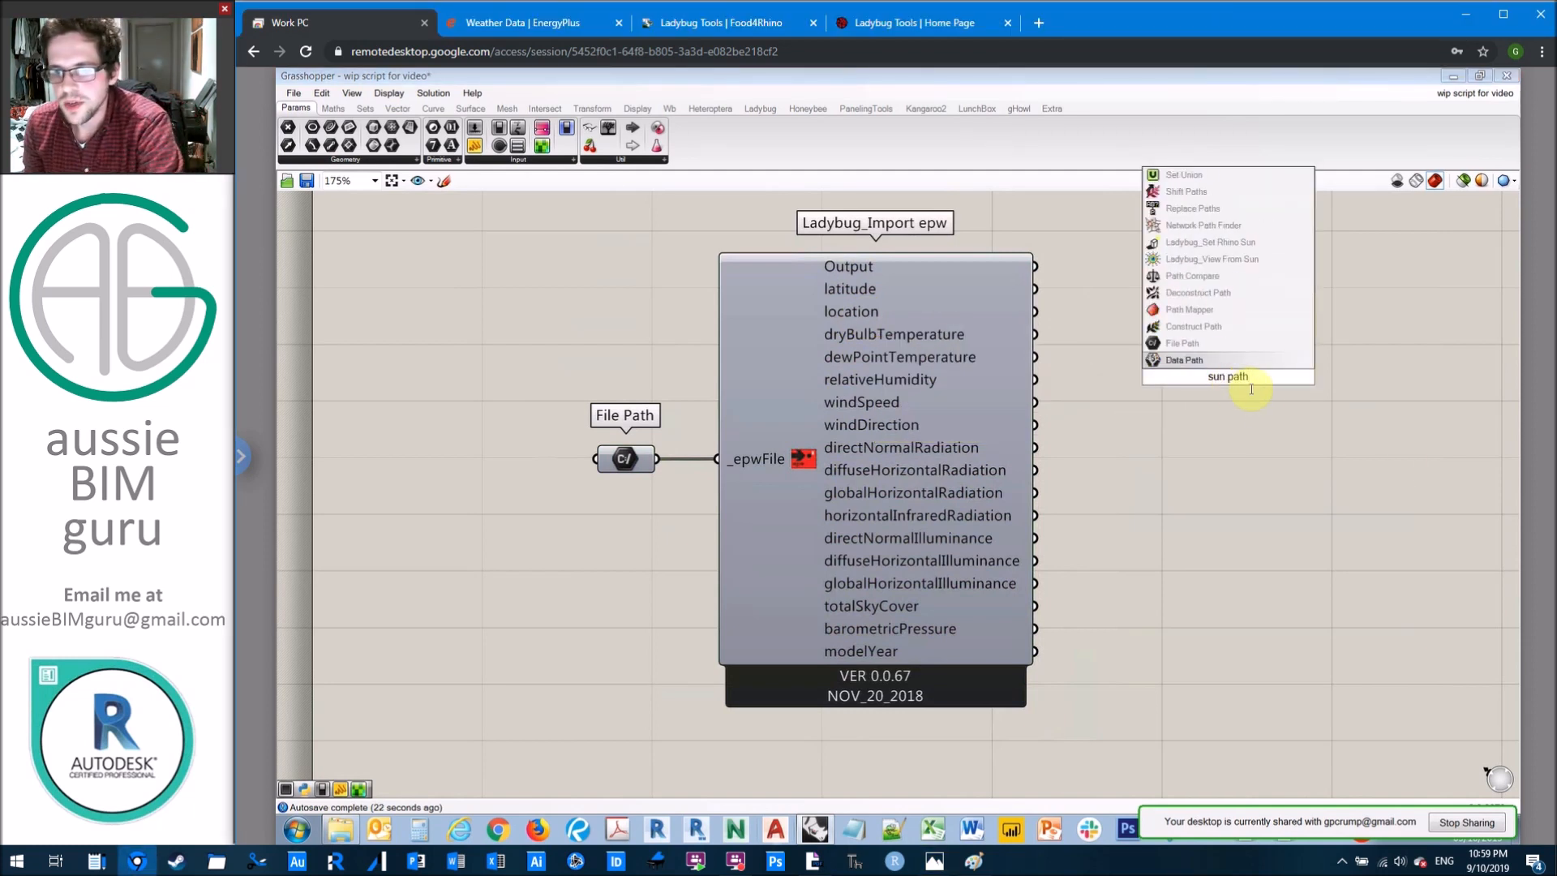
text( ladybug)
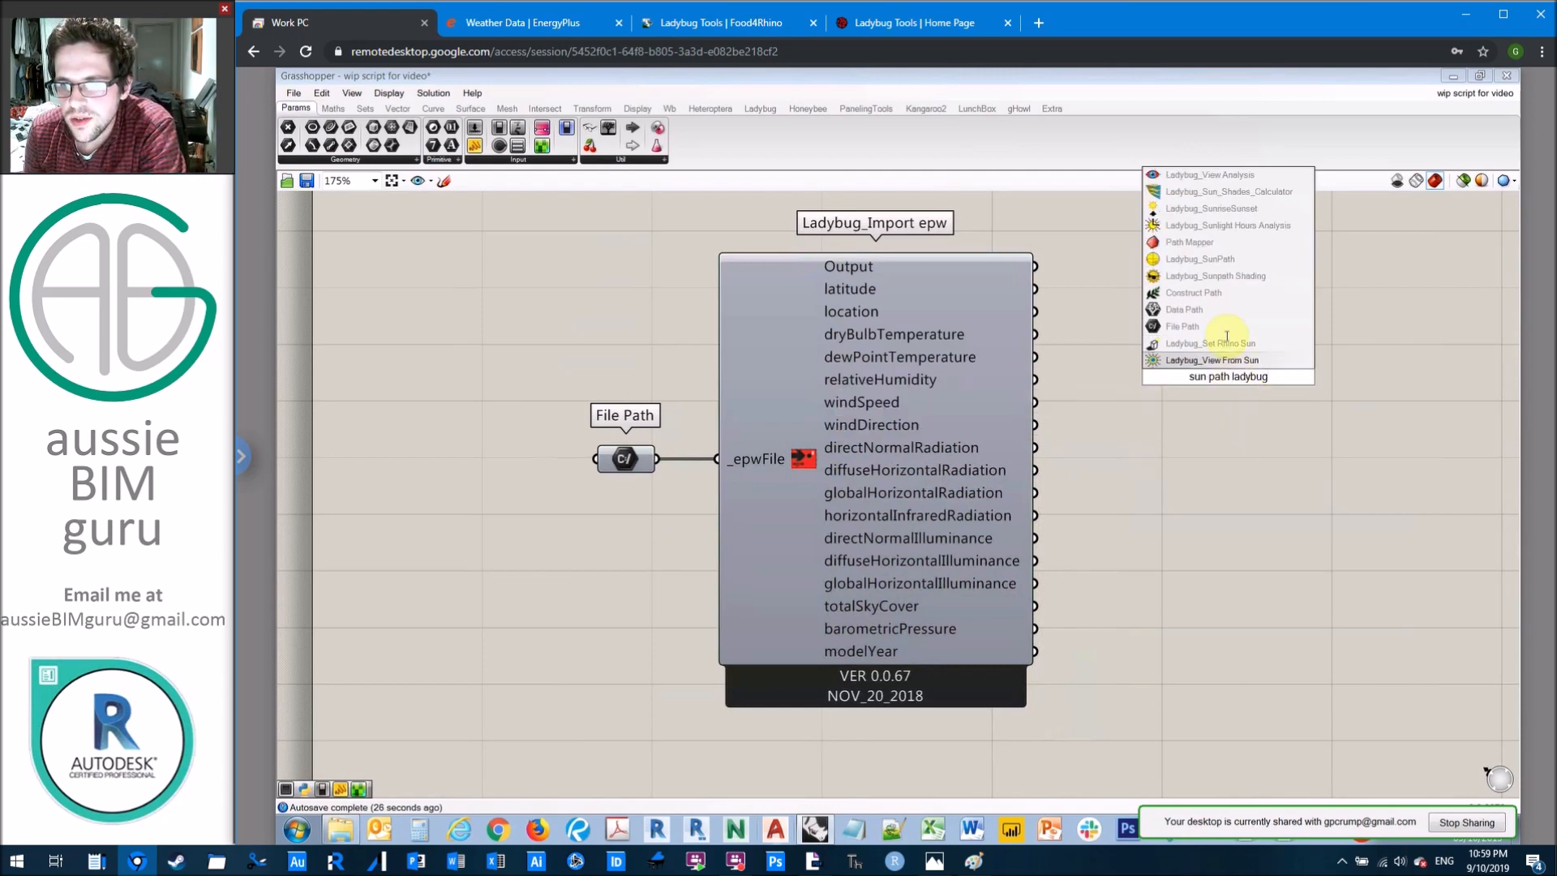
click(1241, 260)
scroll(1161, 338, down, 2)
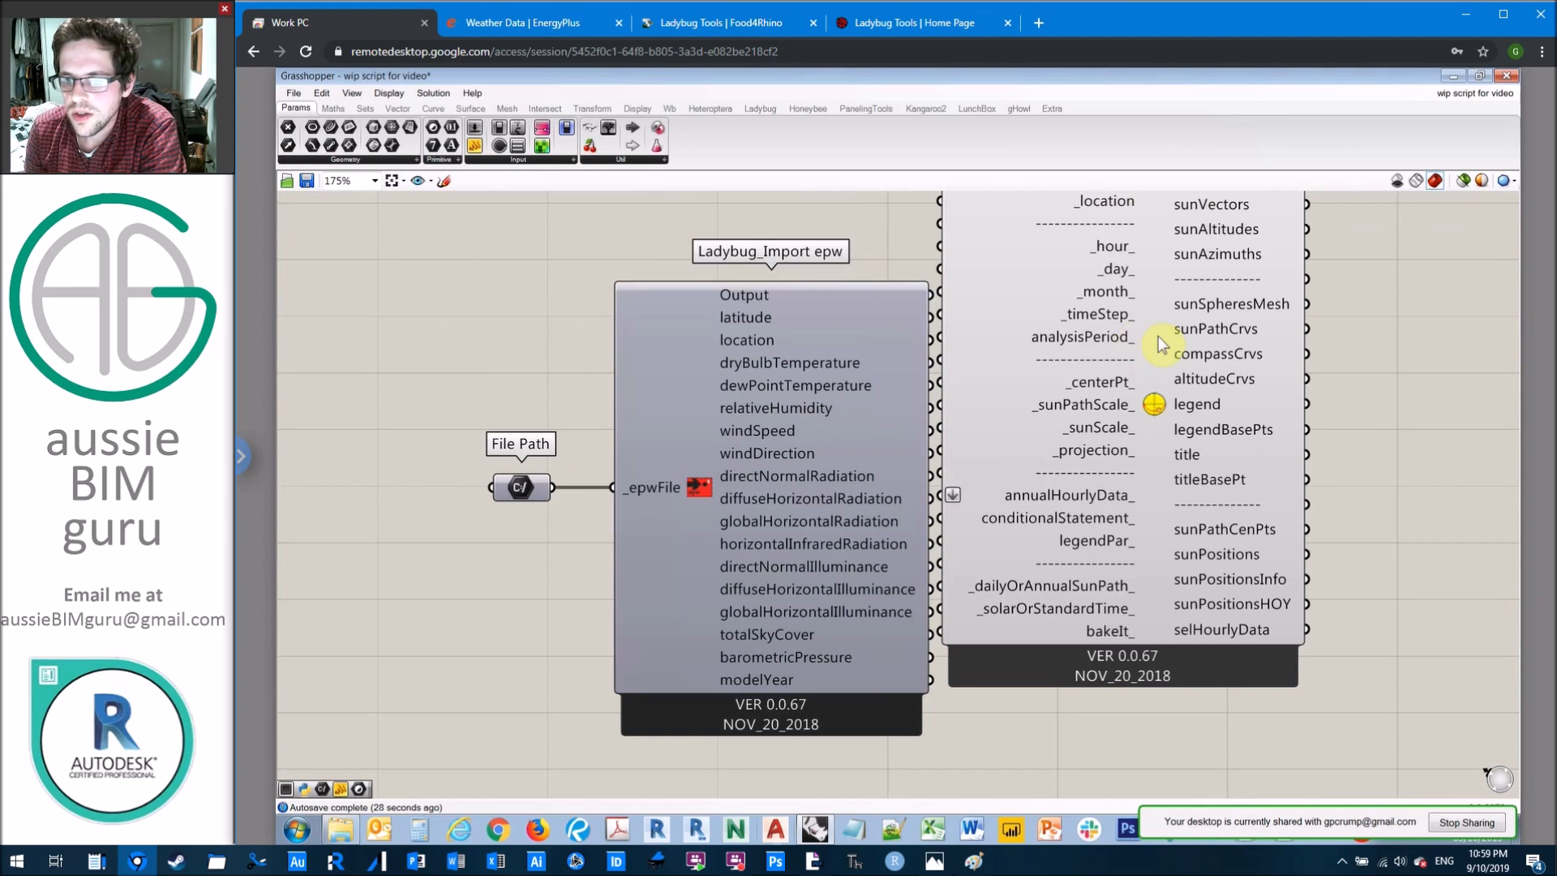
scroll(1162, 342, down, 1)
drag(1160, 335, 1264, 387)
click(1055, 306)
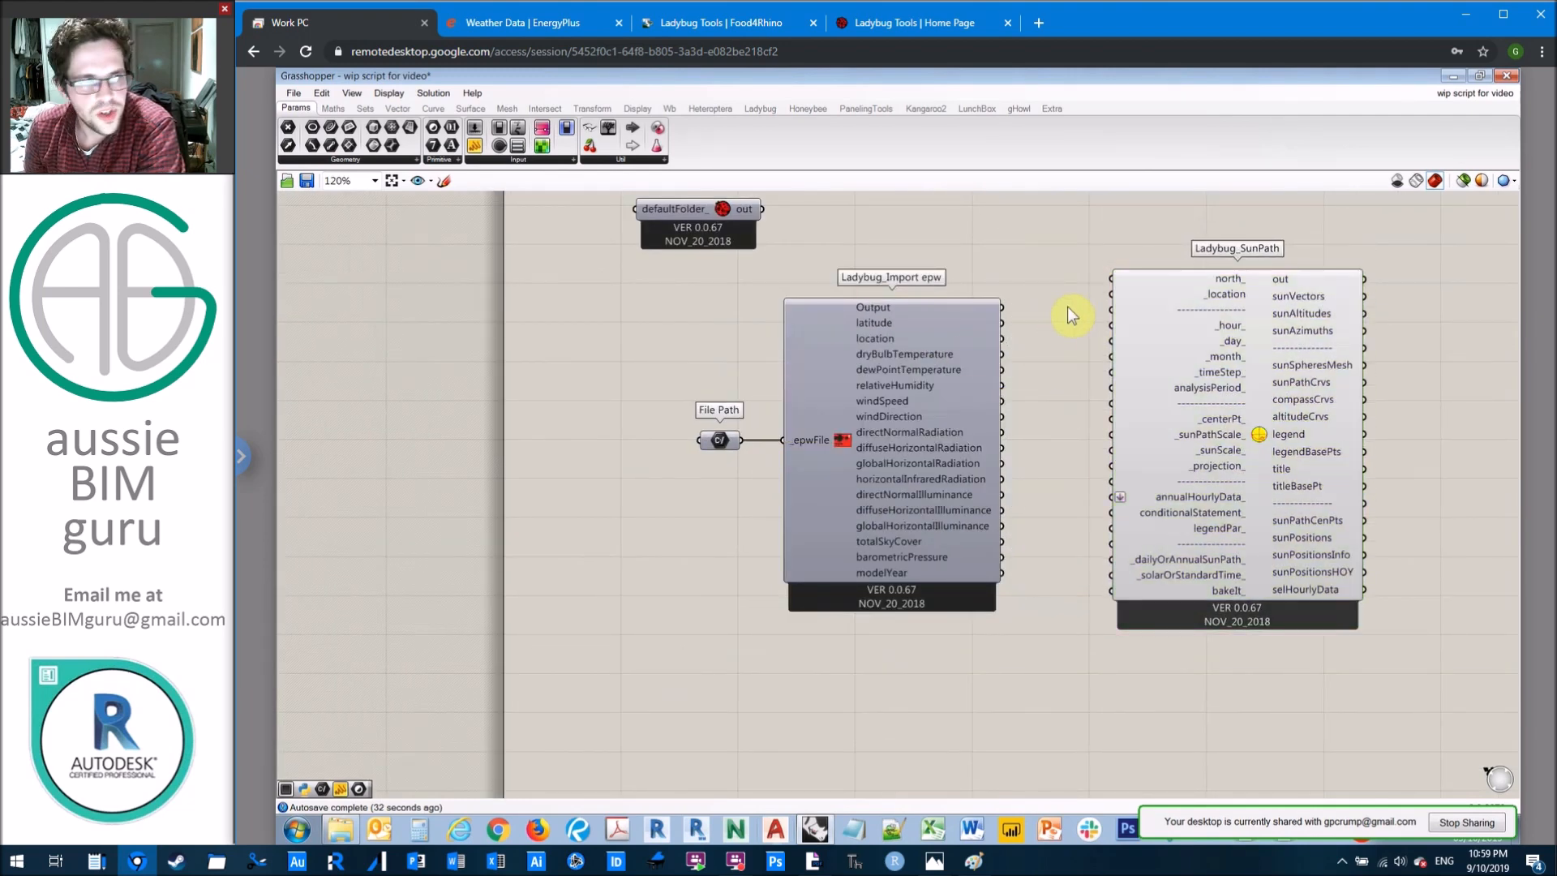
Step: Connect the Import epw location output to SunPath's _location input and shift SunPath so the wire runs straight
right_drag(1070, 348, 1033, 332)
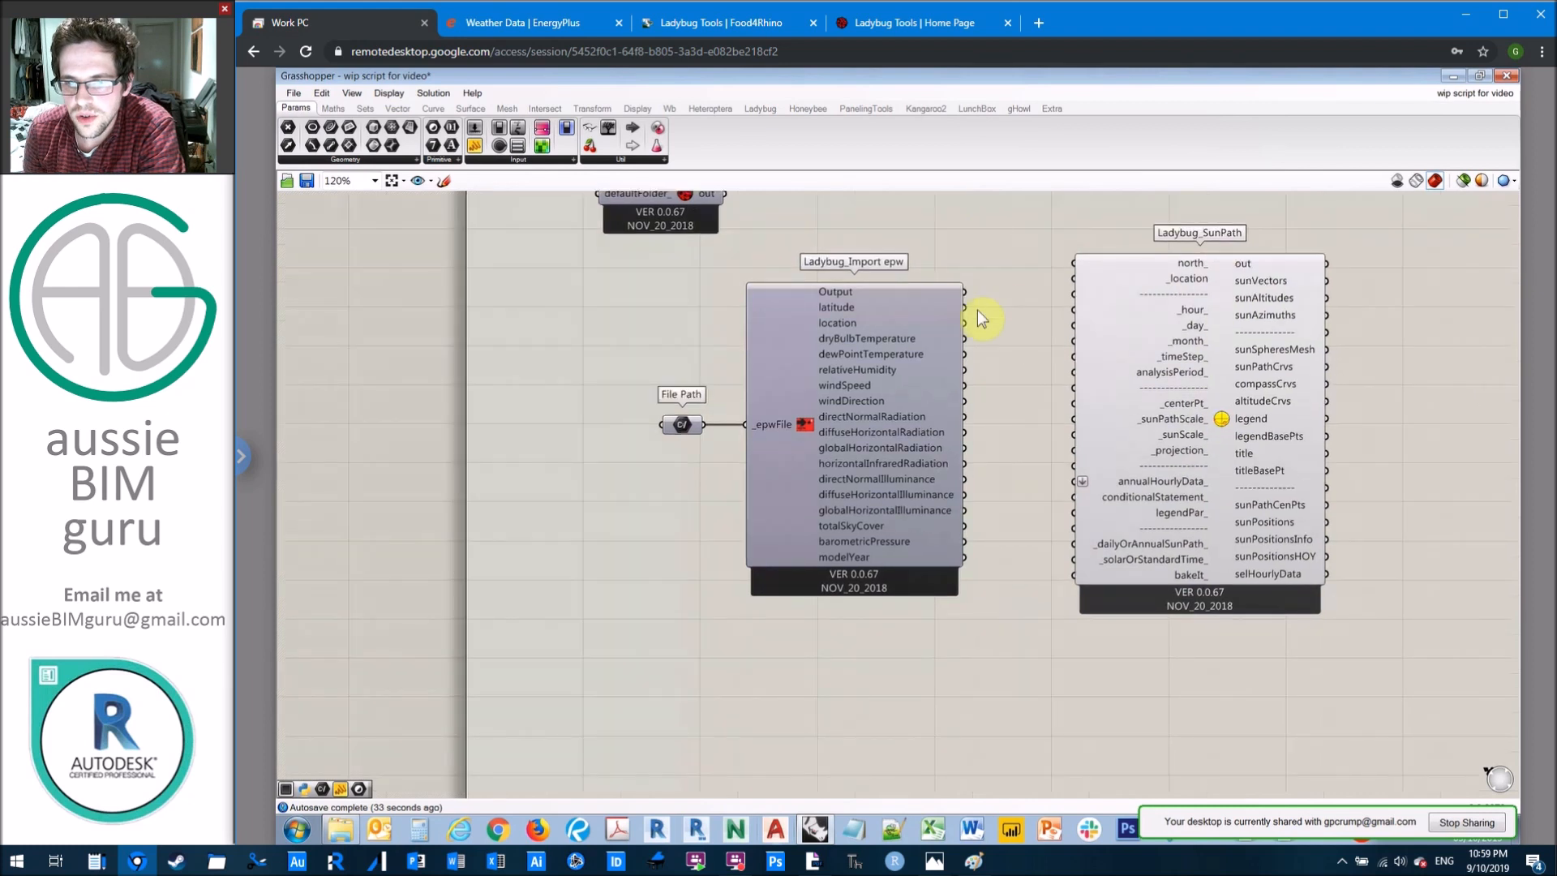
drag(962, 323, 1071, 279)
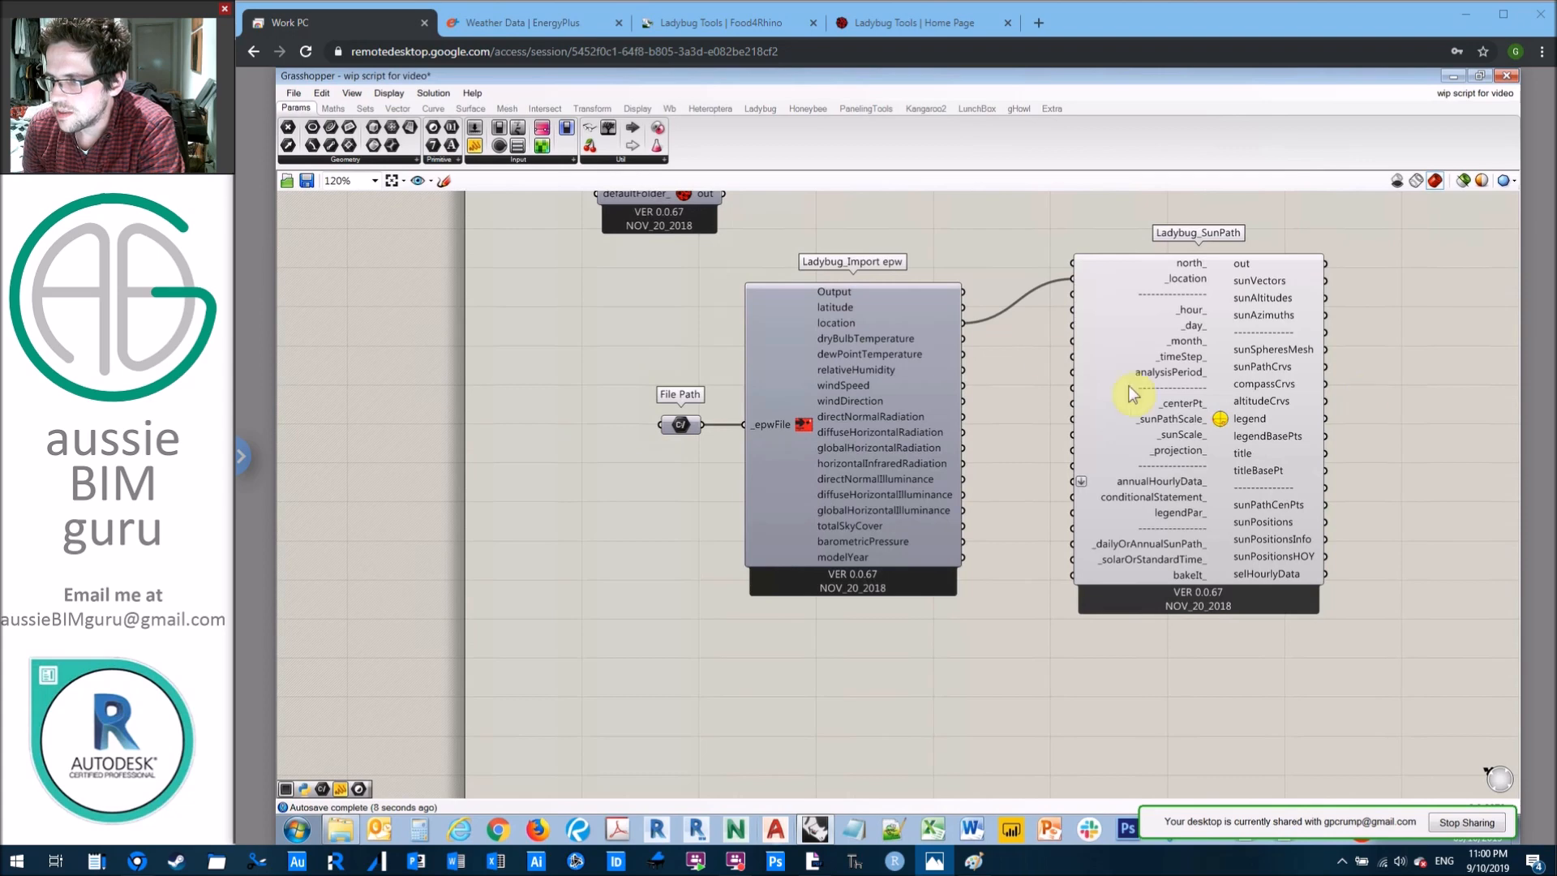
drag(1205, 353, 1224, 398)
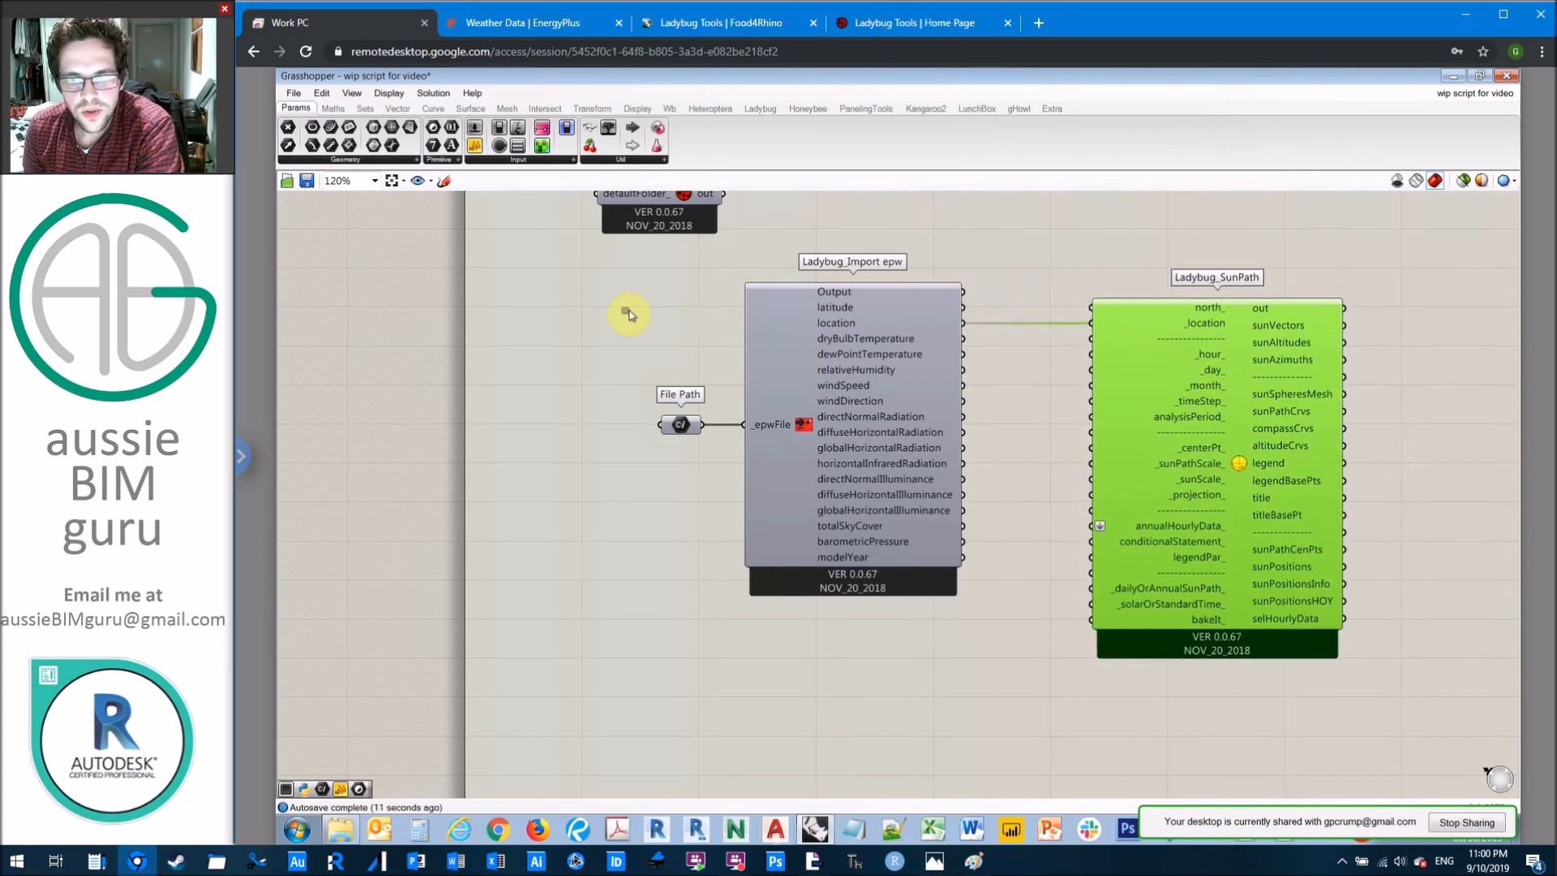
Step: Add a Ladybug_Analysis Period component in the free space above the Import epw component
drag(884, 323, 893, 515)
click(909, 319)
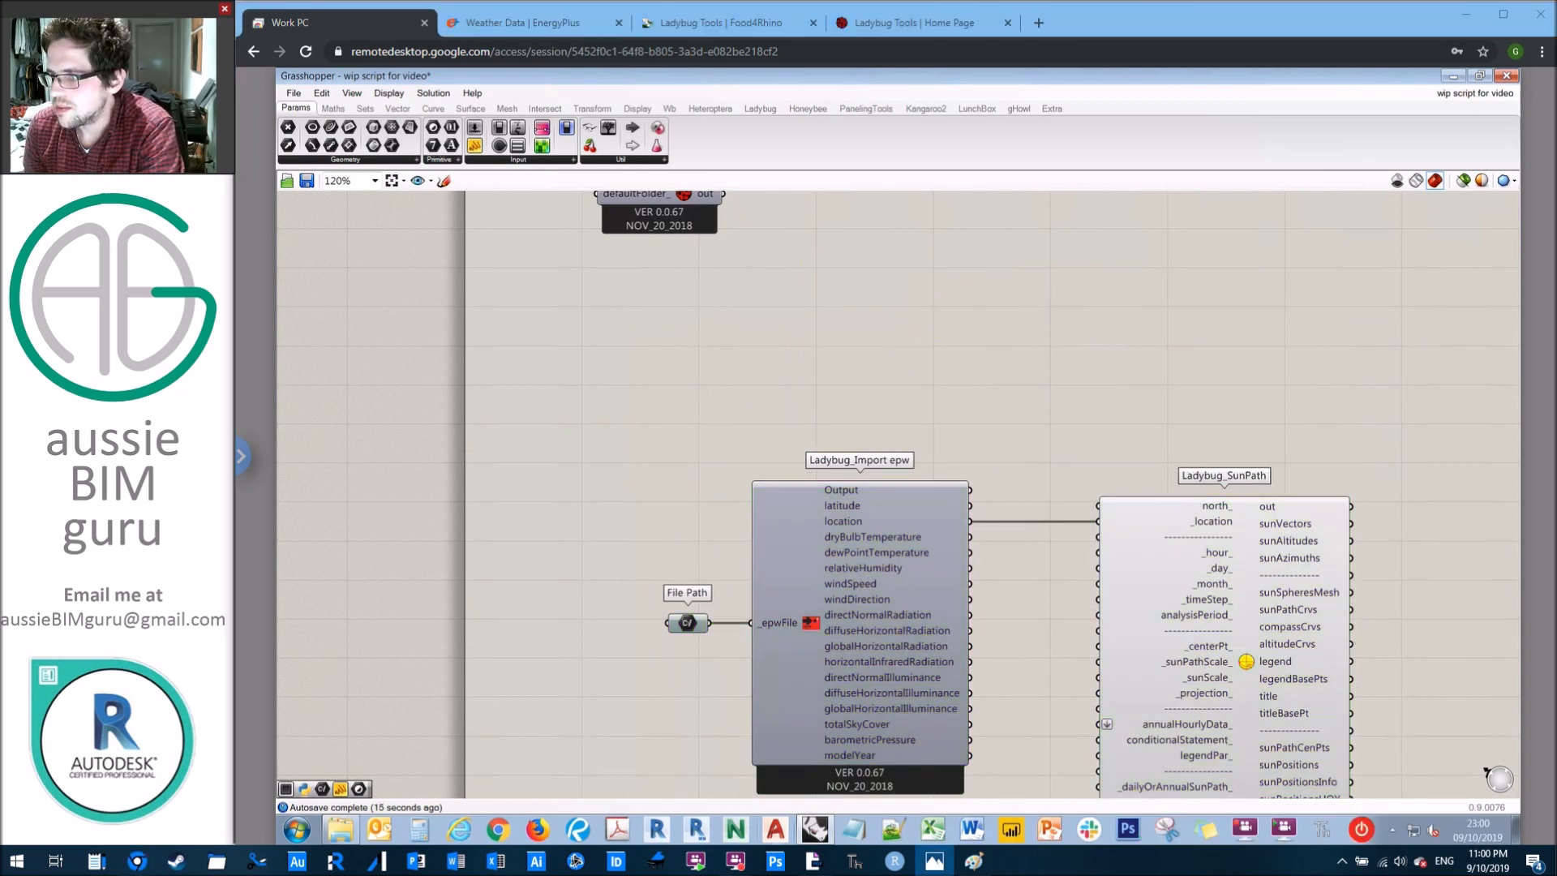
double_click(977, 316)
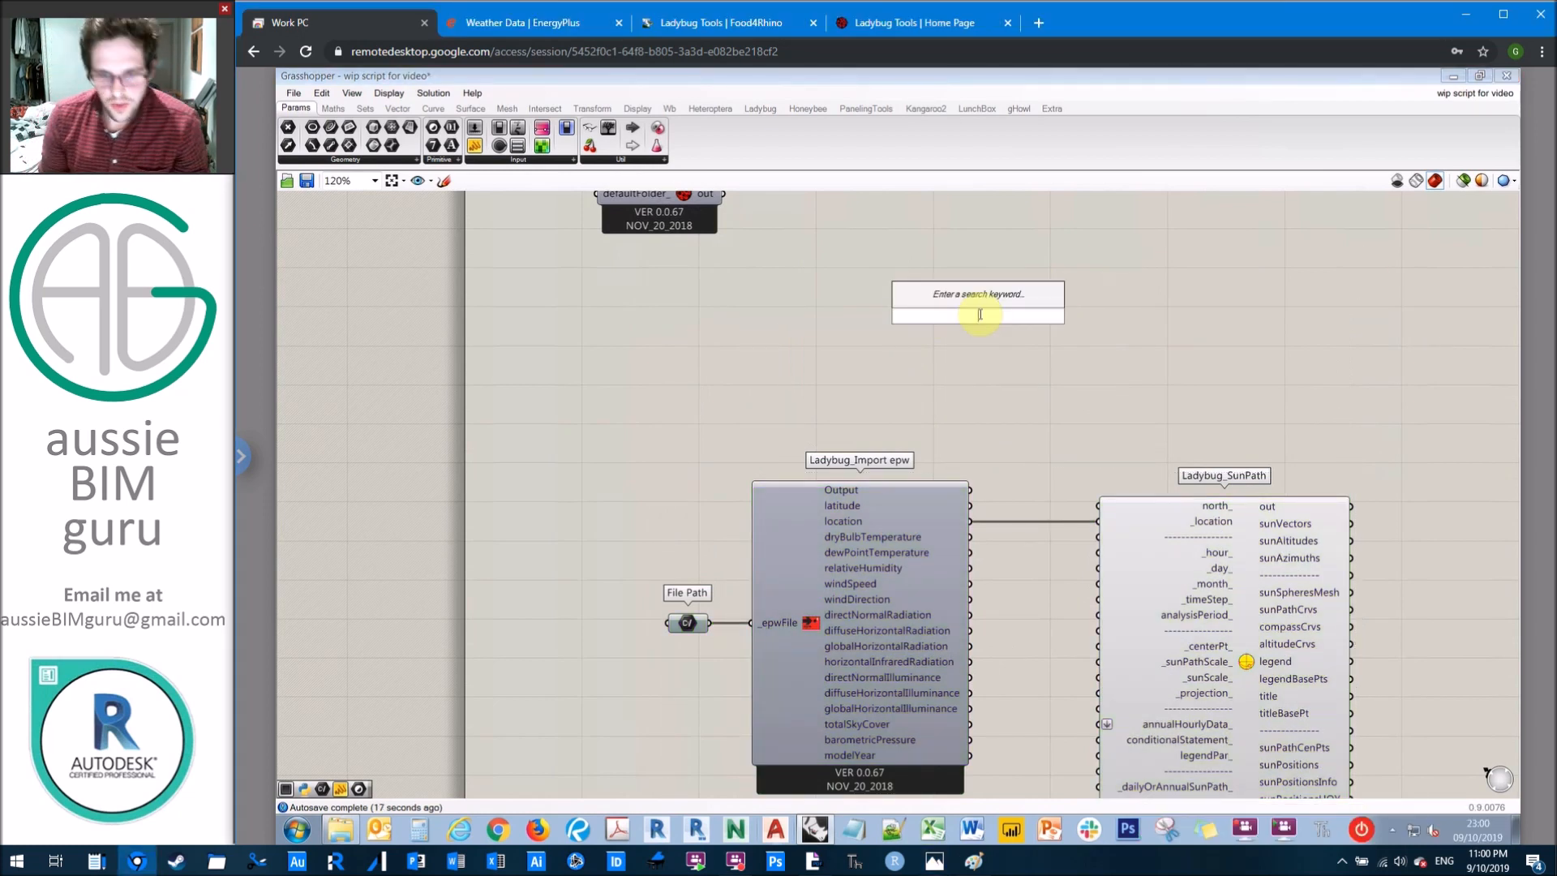
text(ladybug anal)
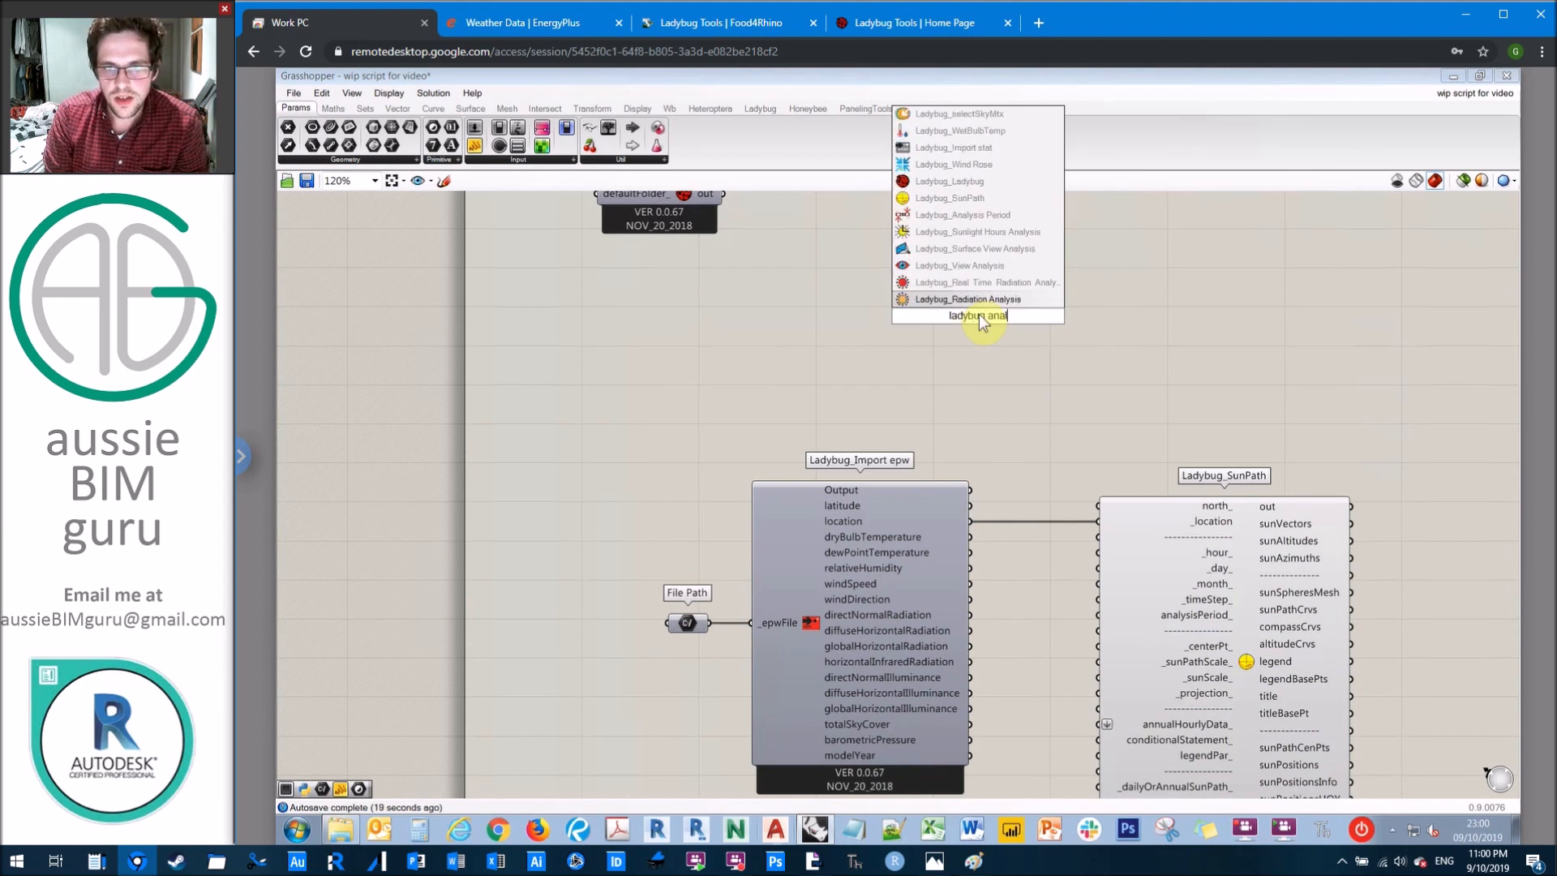
text(ysis period)
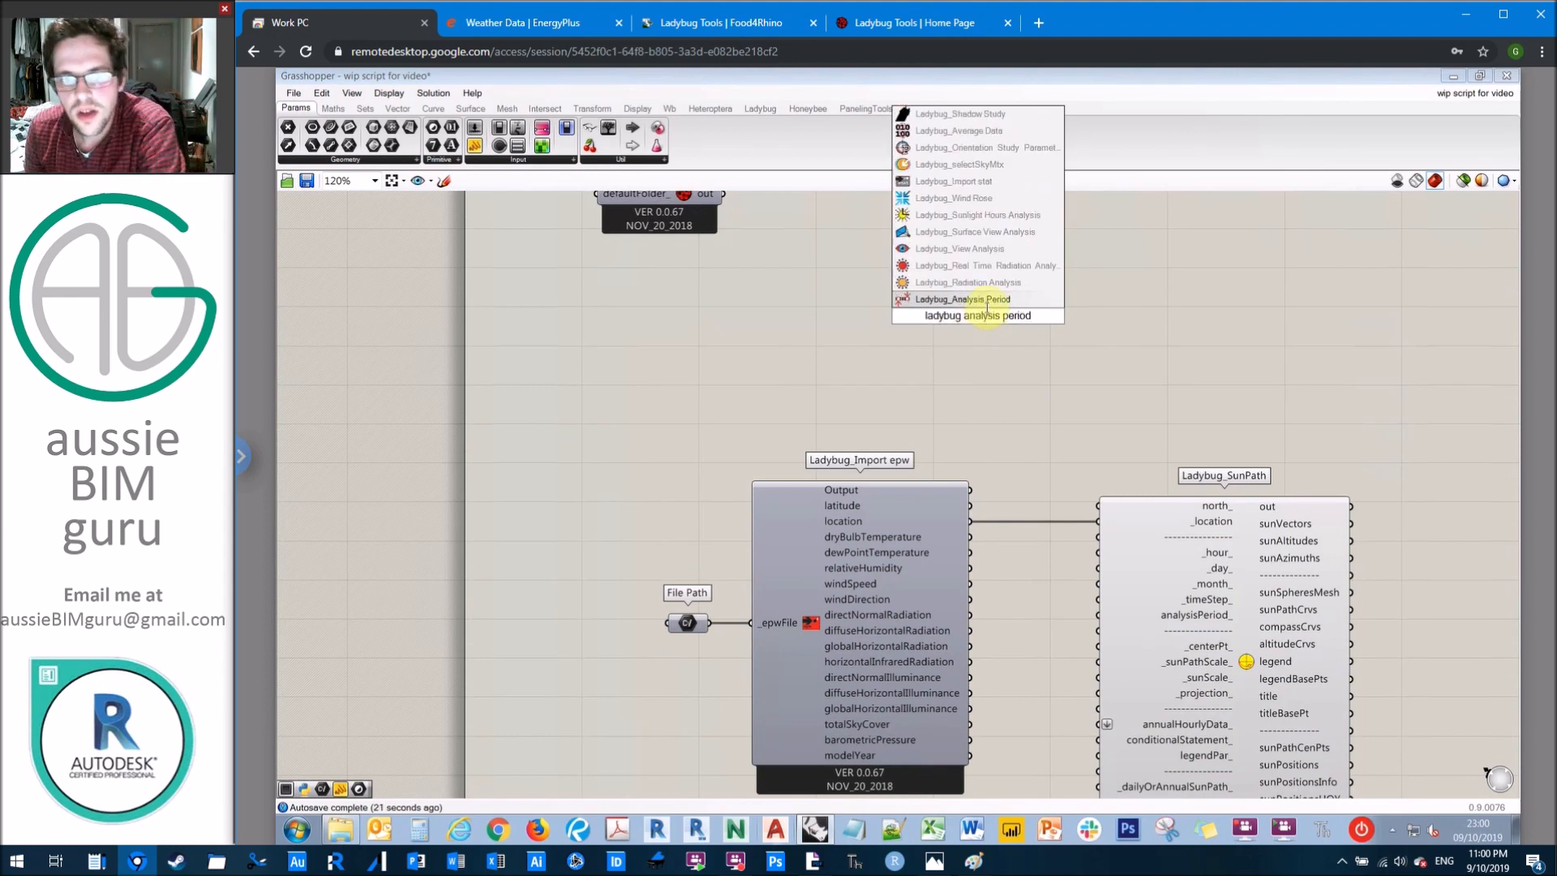
key(Return)
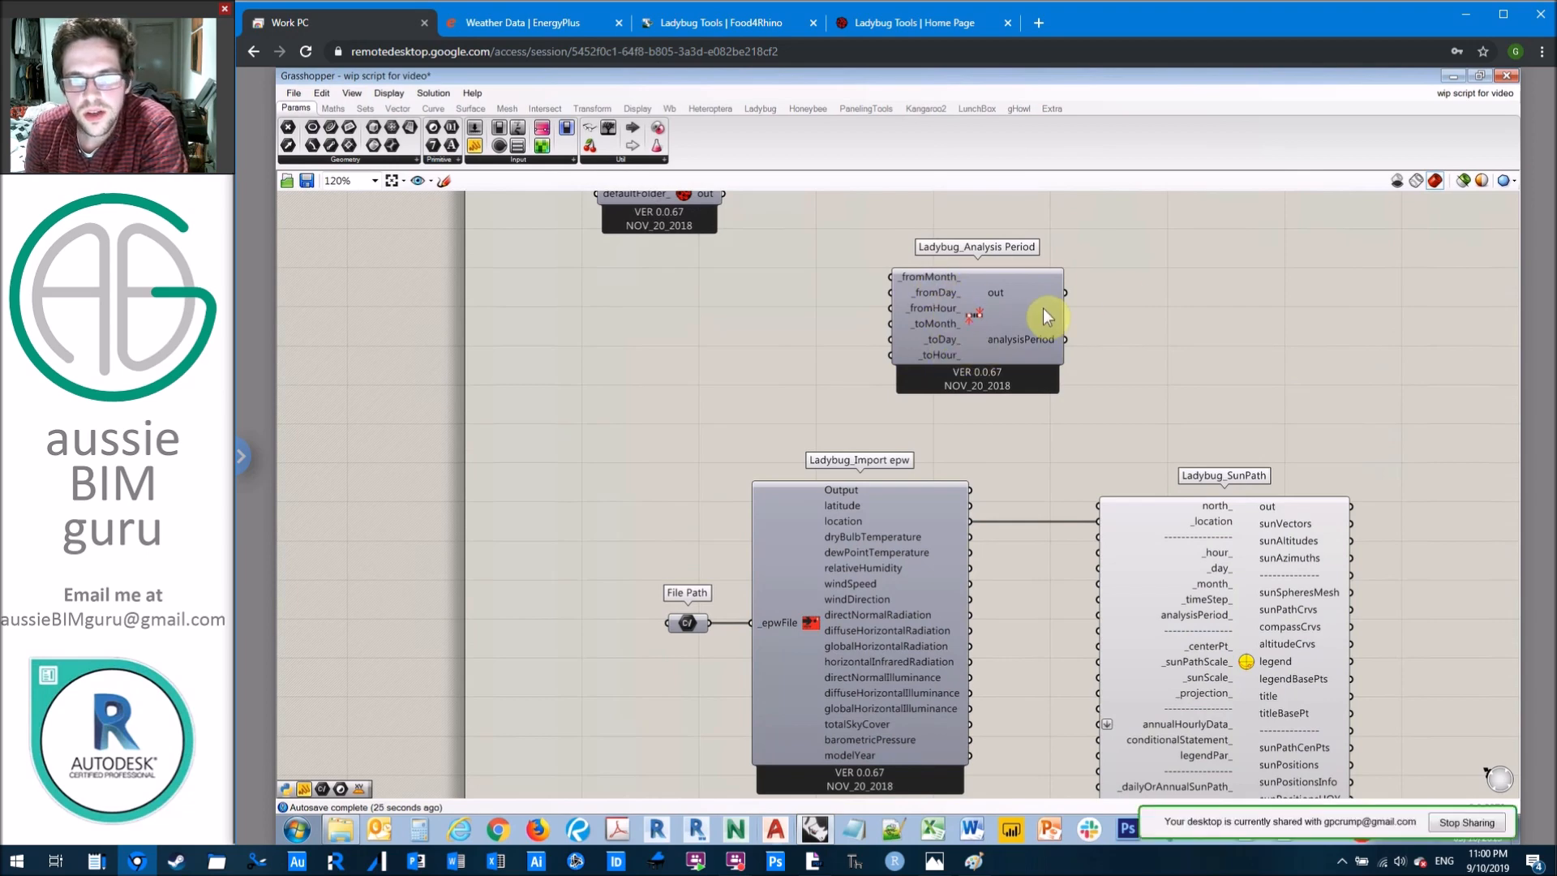
Step: Add a number slider from 1 to 12 set to 6, connect it to _fromMonth_ and _toMonth_, and align it with _fromMonth_
click(990, 316)
scroll(973, 299, up, 2)
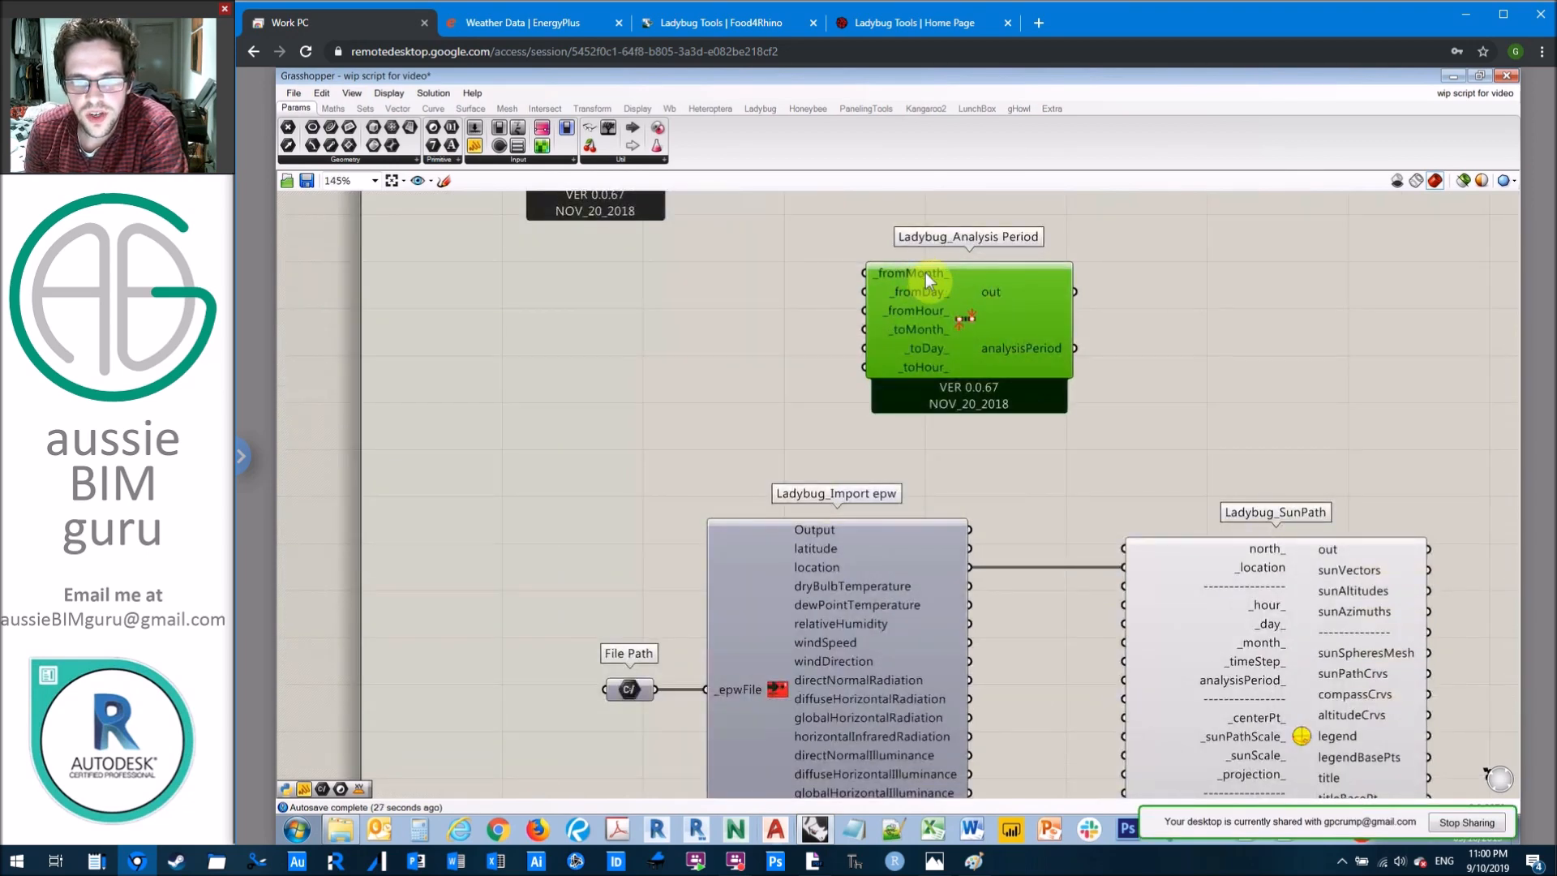
scroll(926, 272, up, 2)
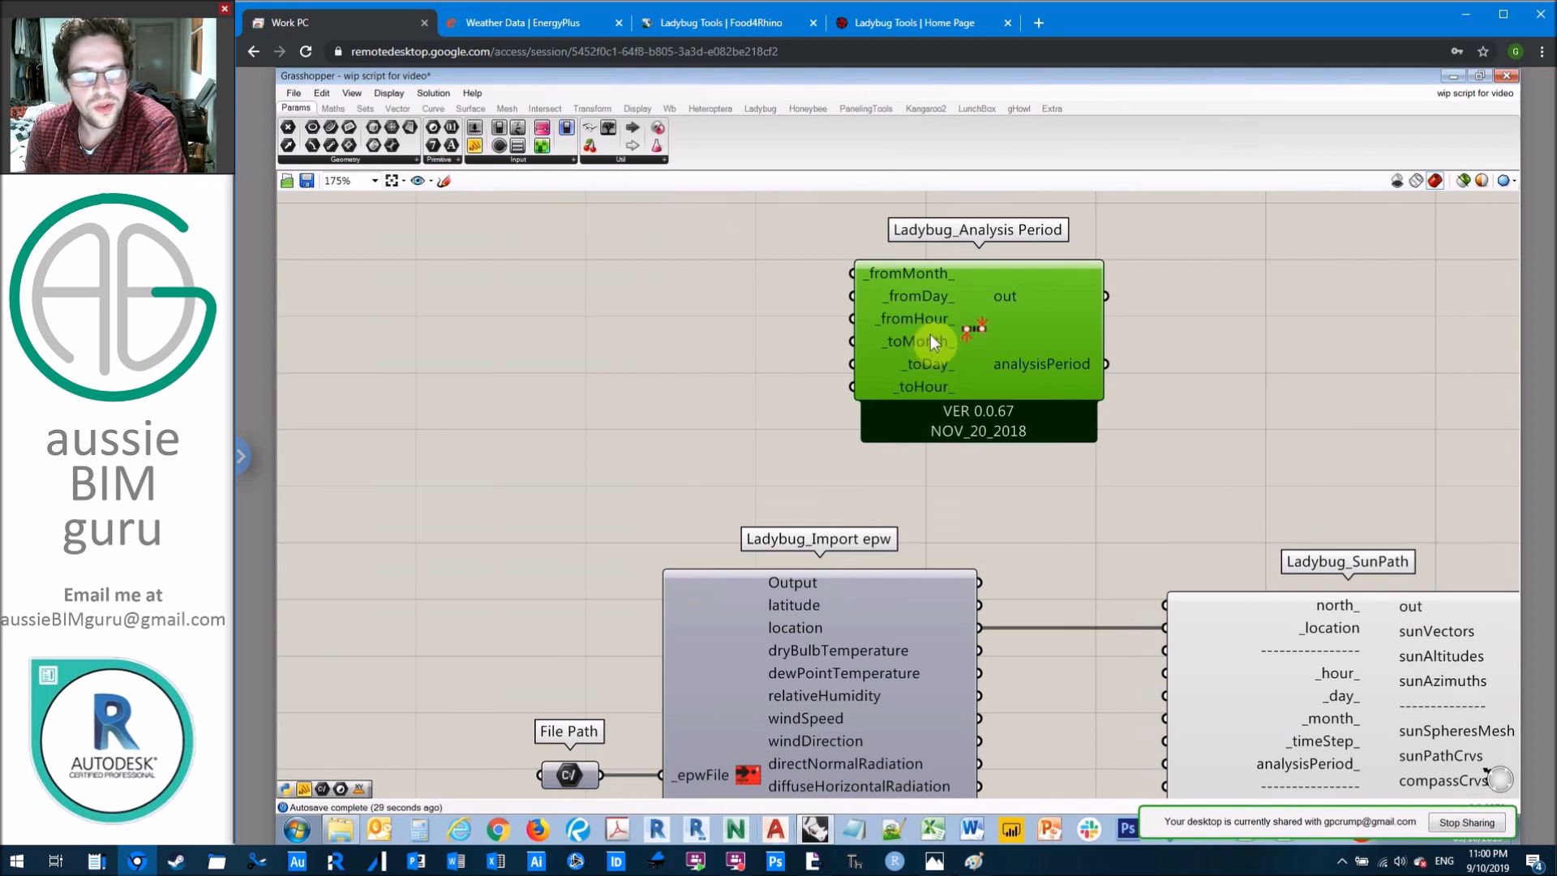
click(736, 362)
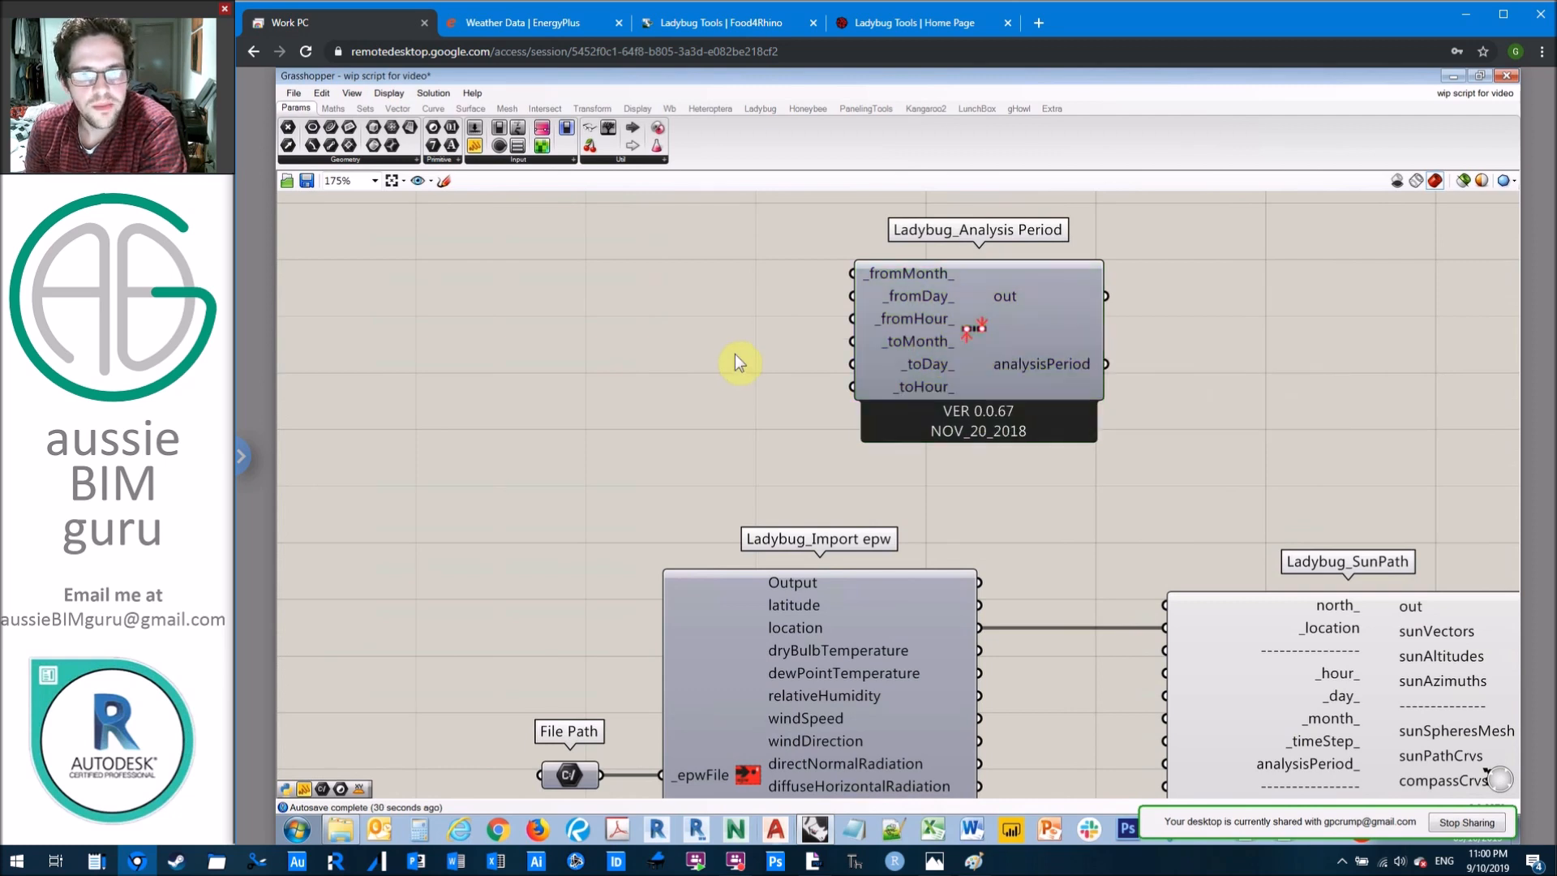
double_click(685, 311)
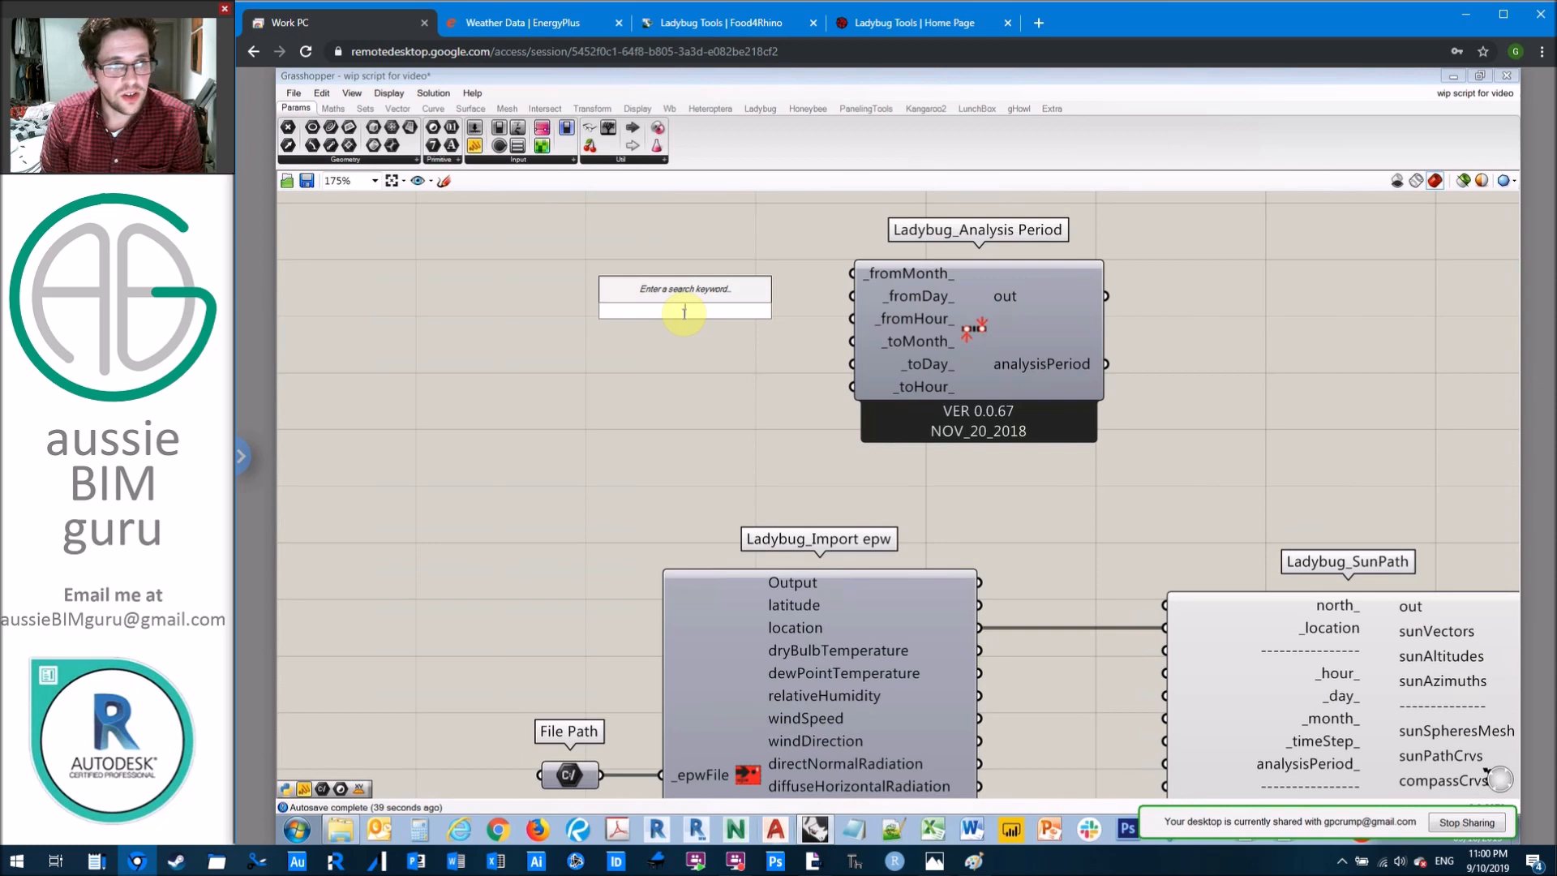
text(1<6<12)
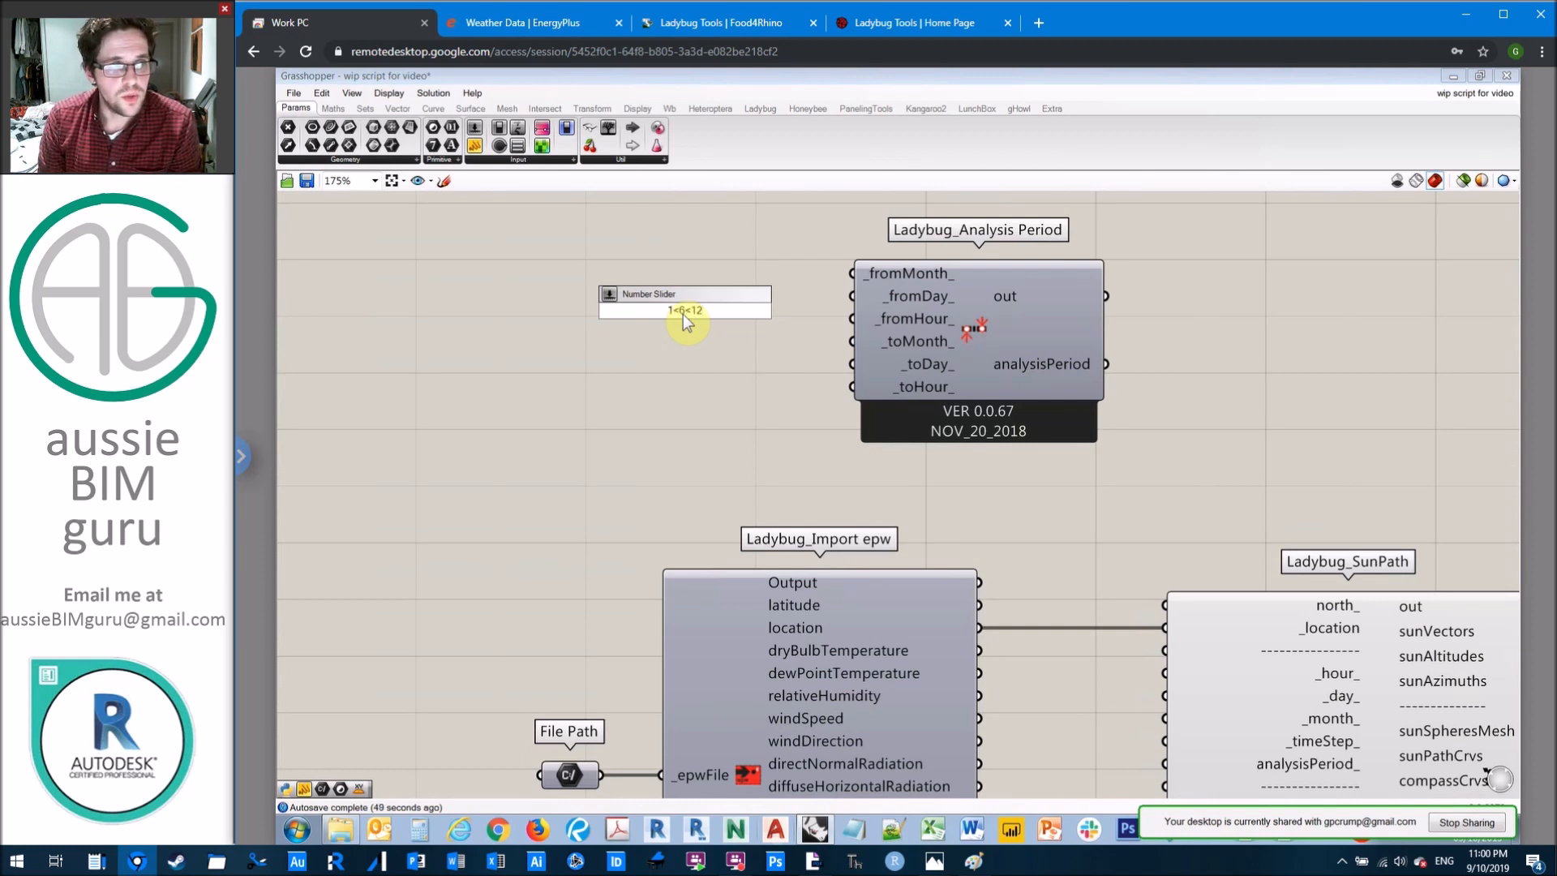
key(Return)
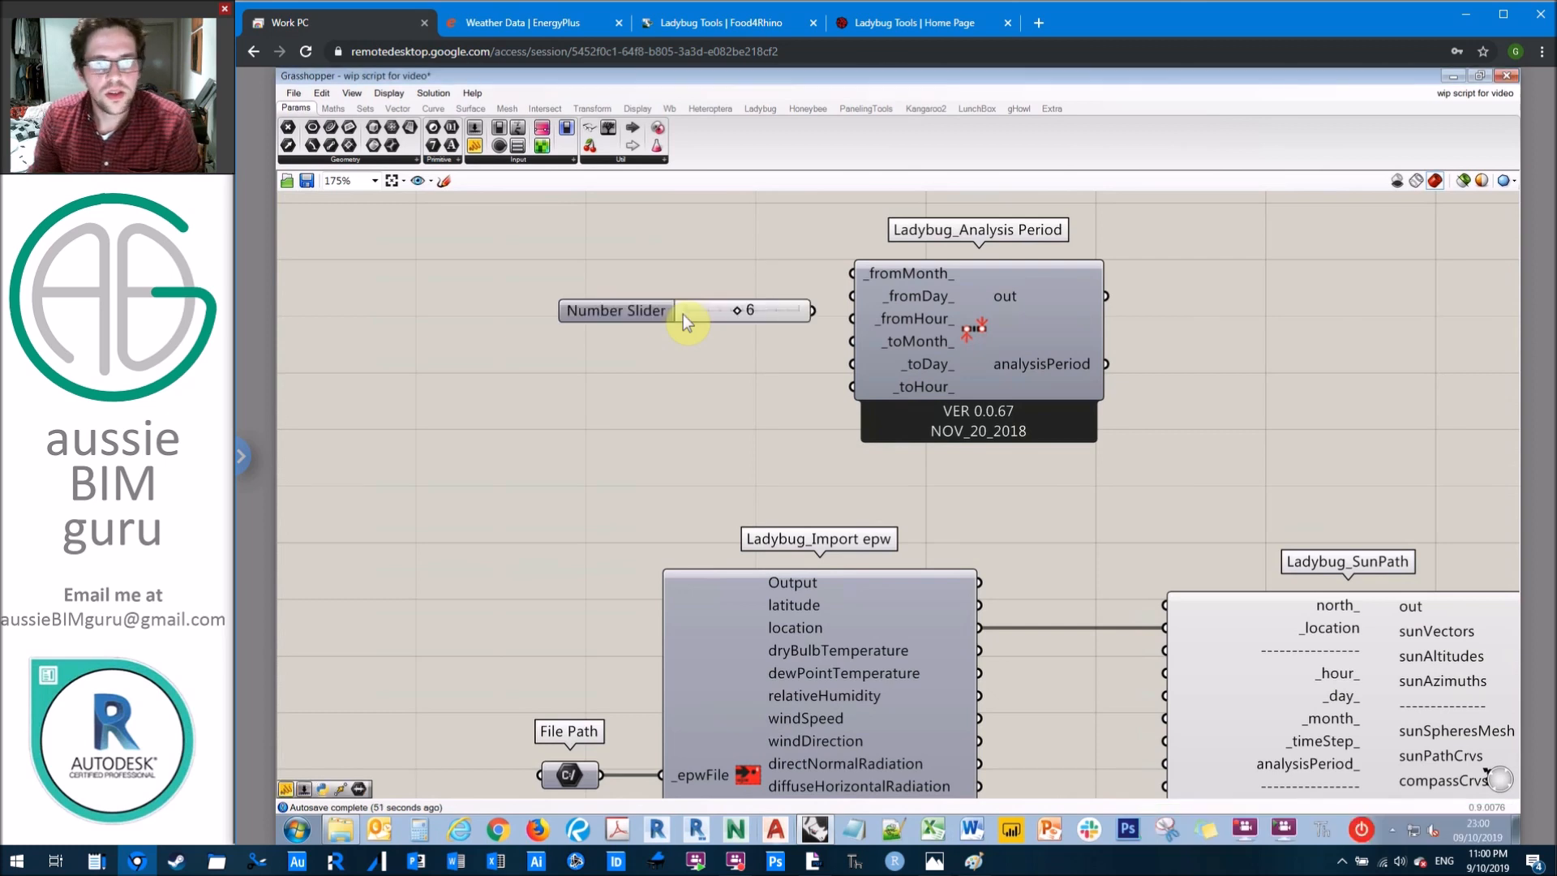
drag(786, 307, 852, 341)
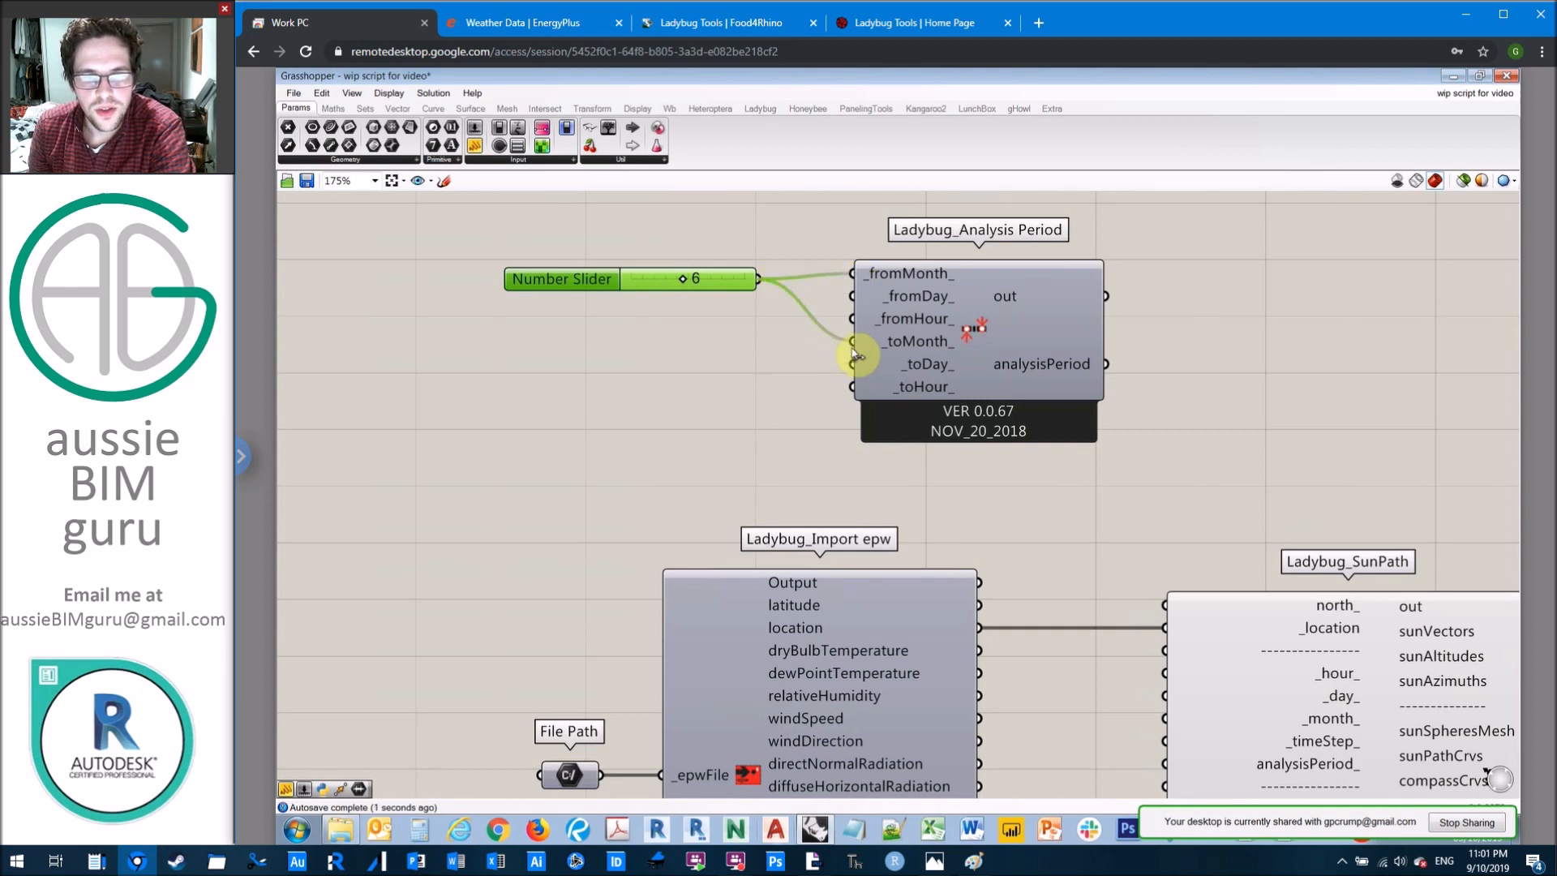
drag(742, 277, 729, 265)
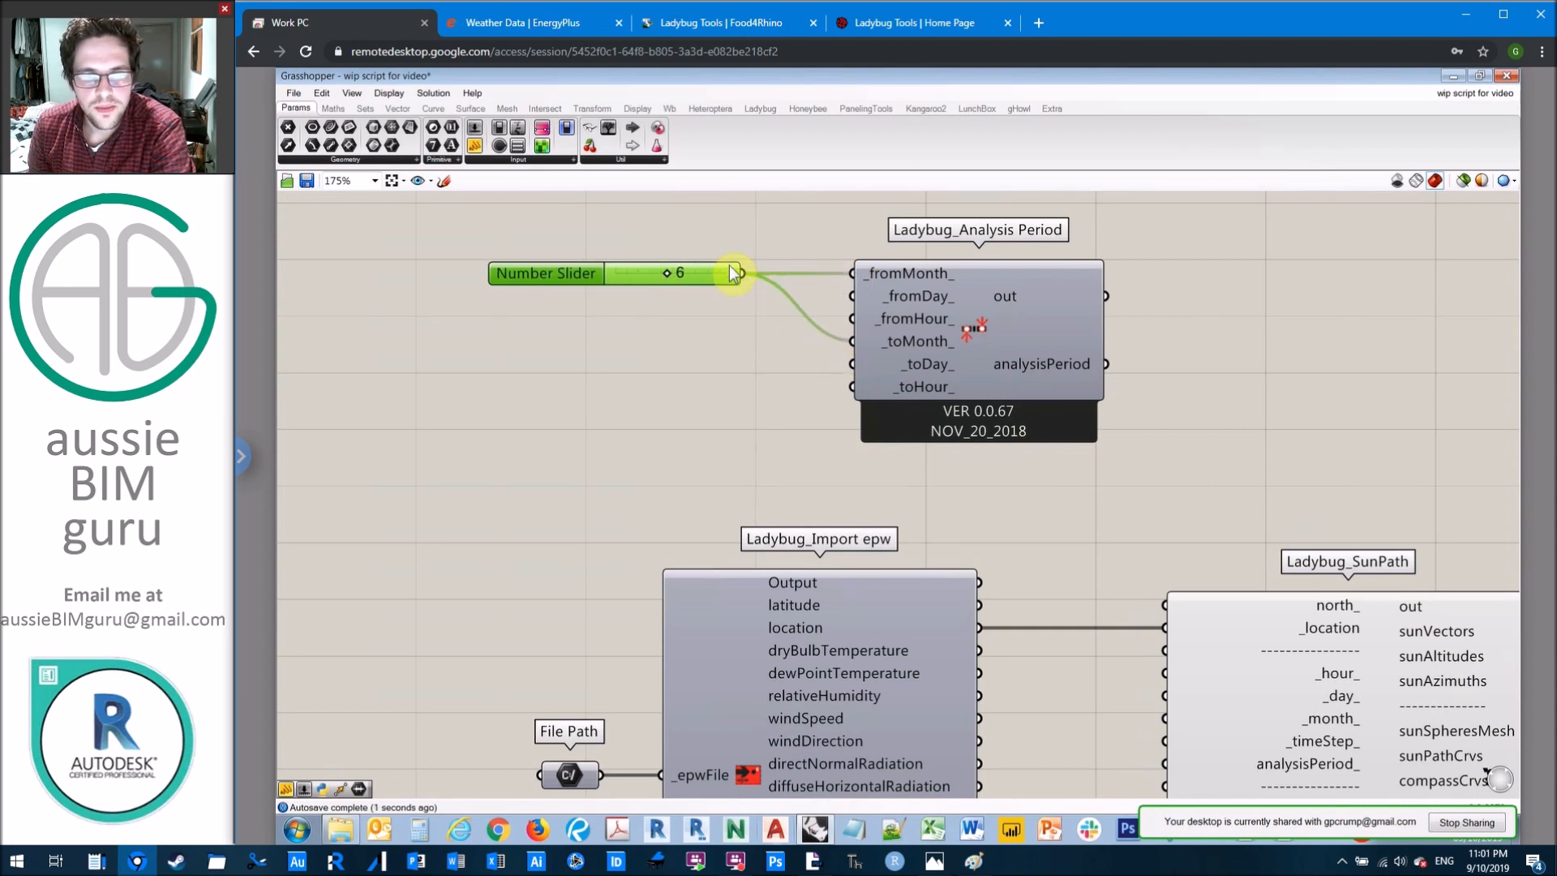
Step: Add a number slider starting at 1 and set to 22, connect it to _fromDay_ and _toDay_, and place it beneath the month slider
double_click(646, 391)
text(1<)
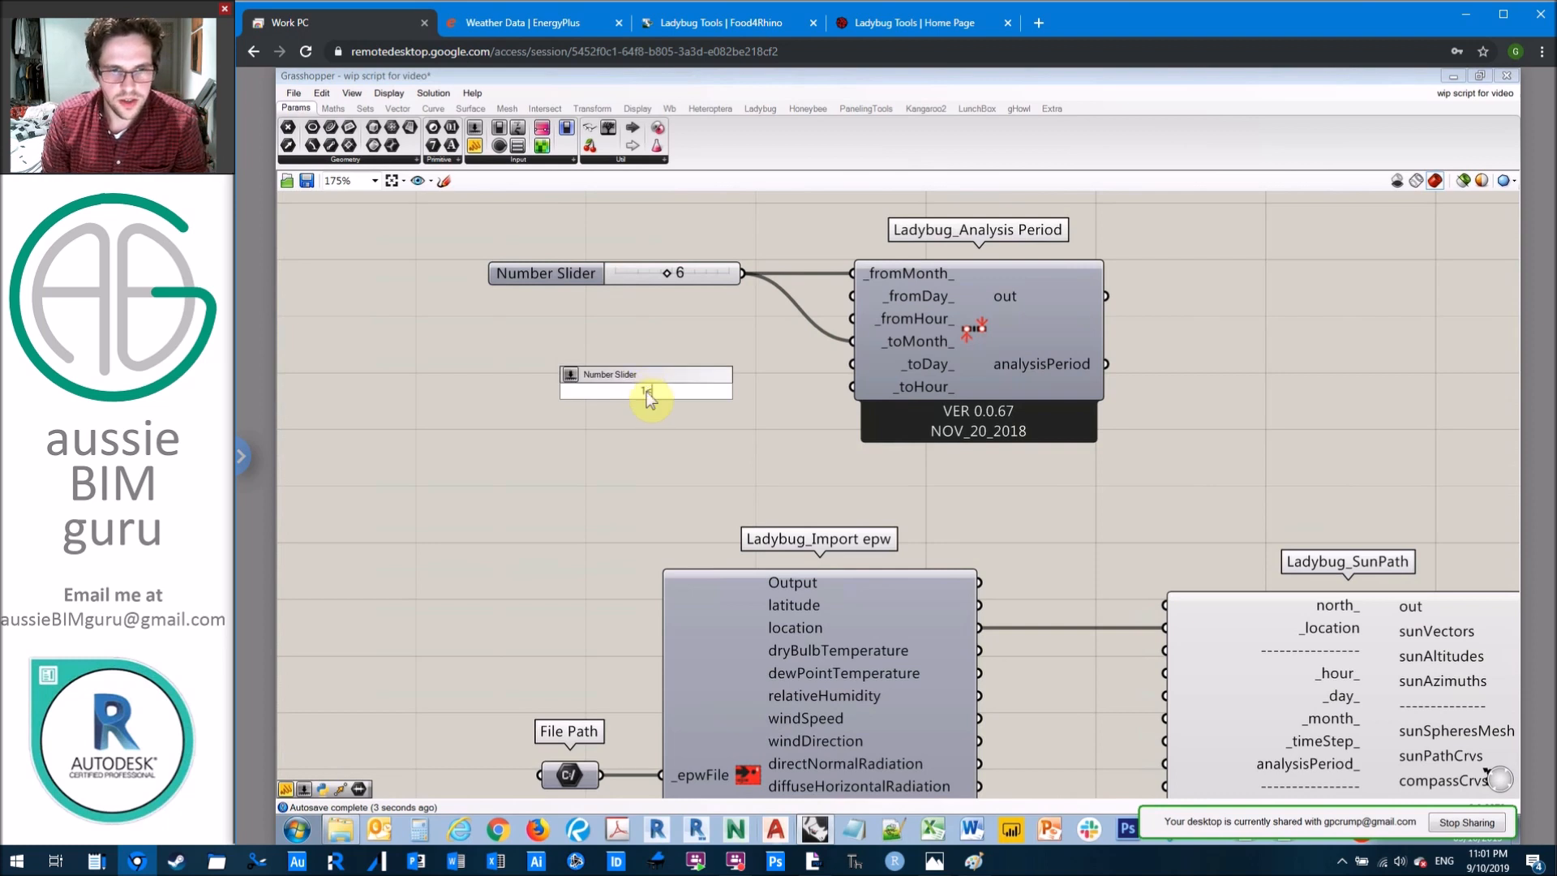
text(12<)
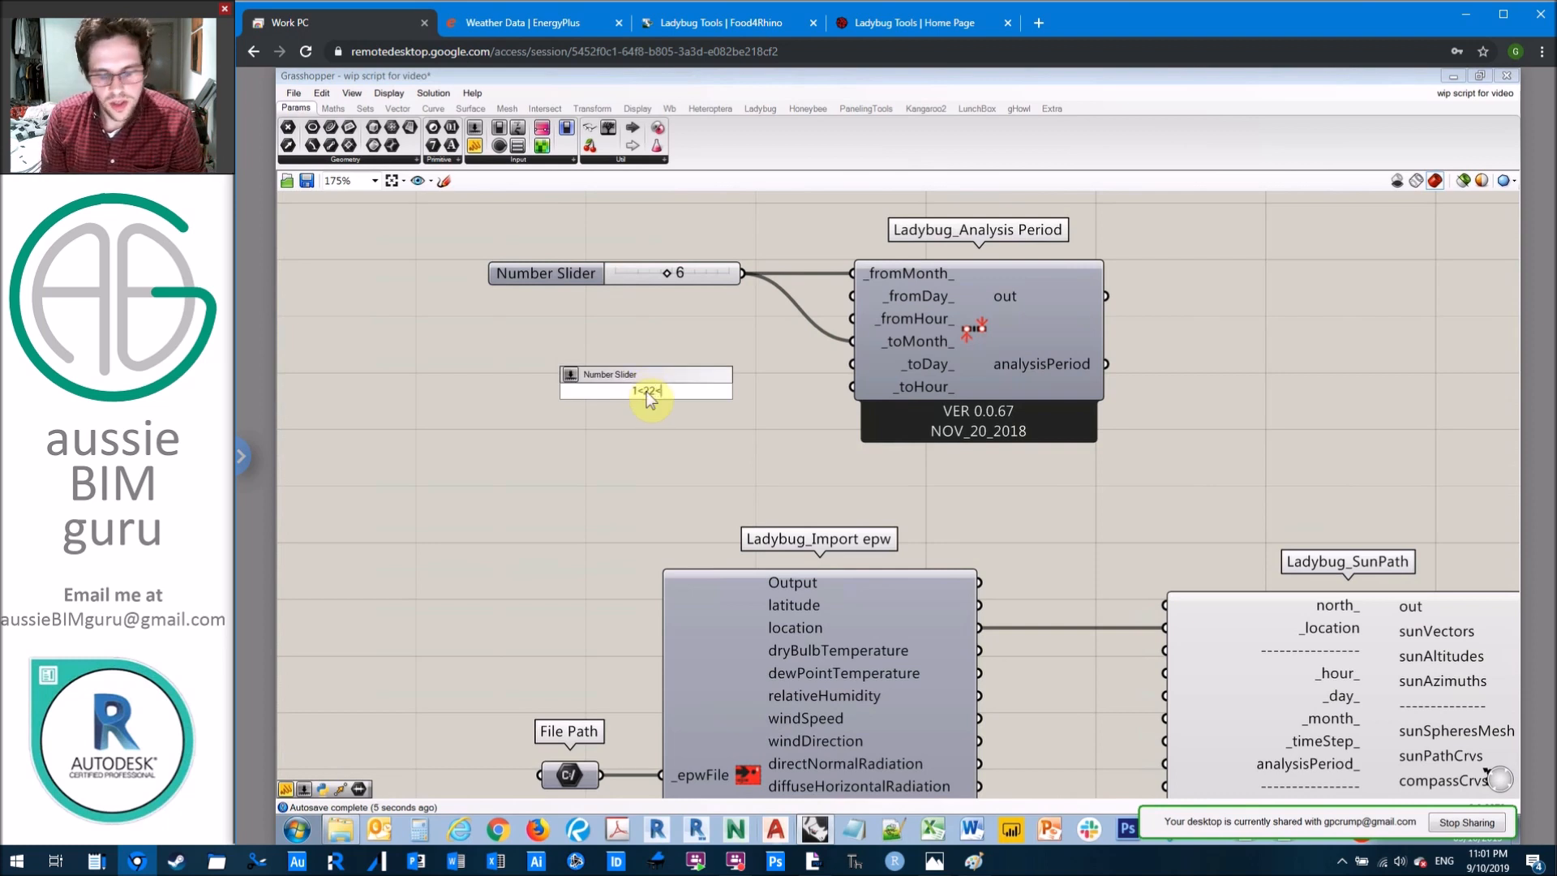
key(Return)
drag(771, 392, 853, 296)
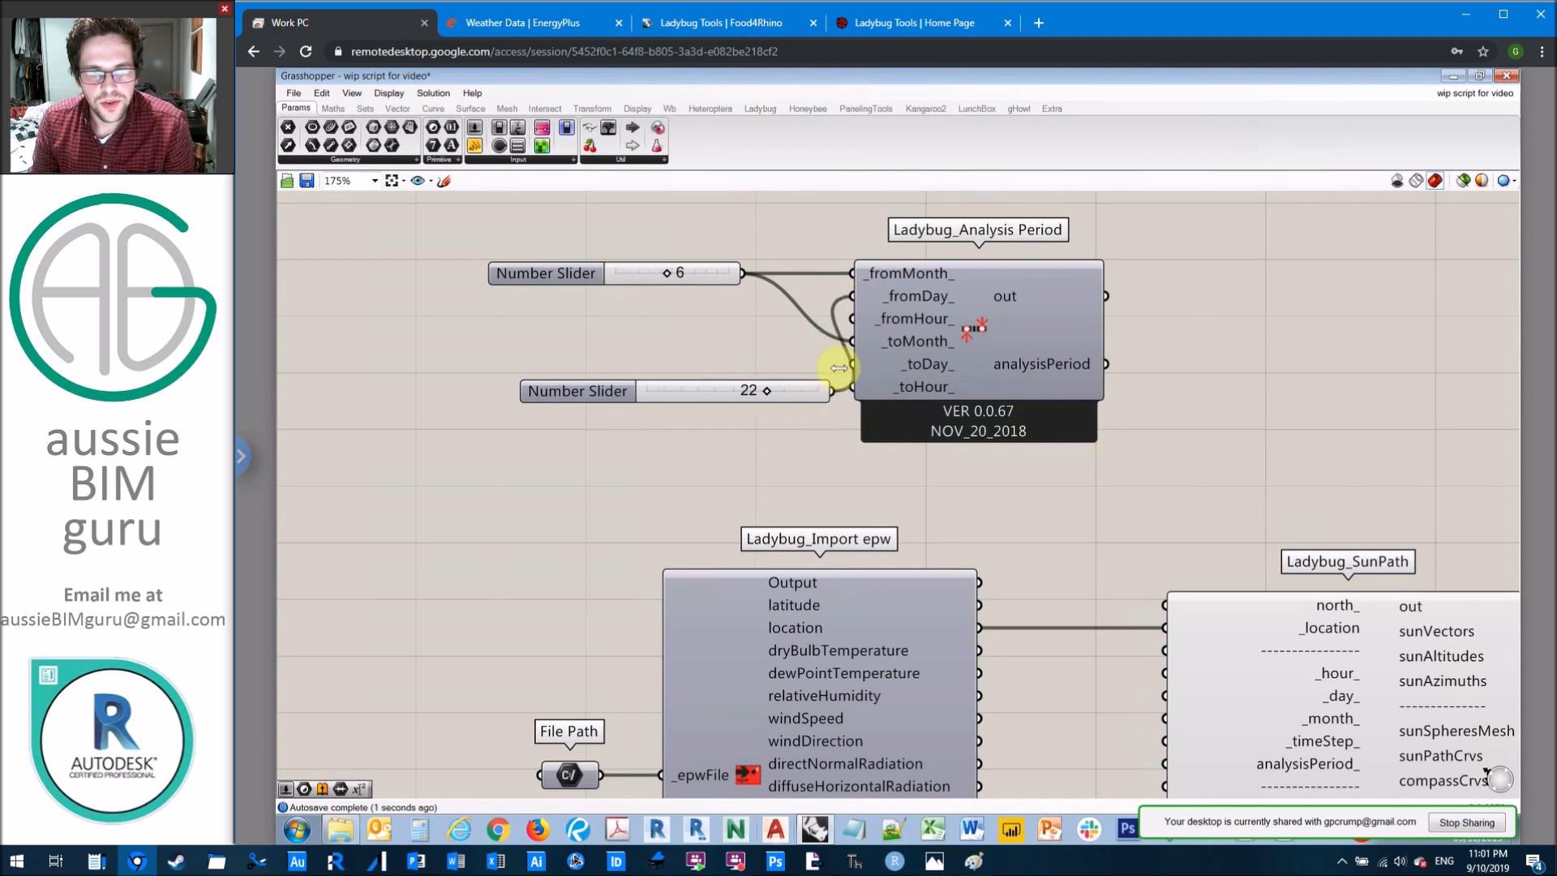
drag(774, 390, 853, 367)
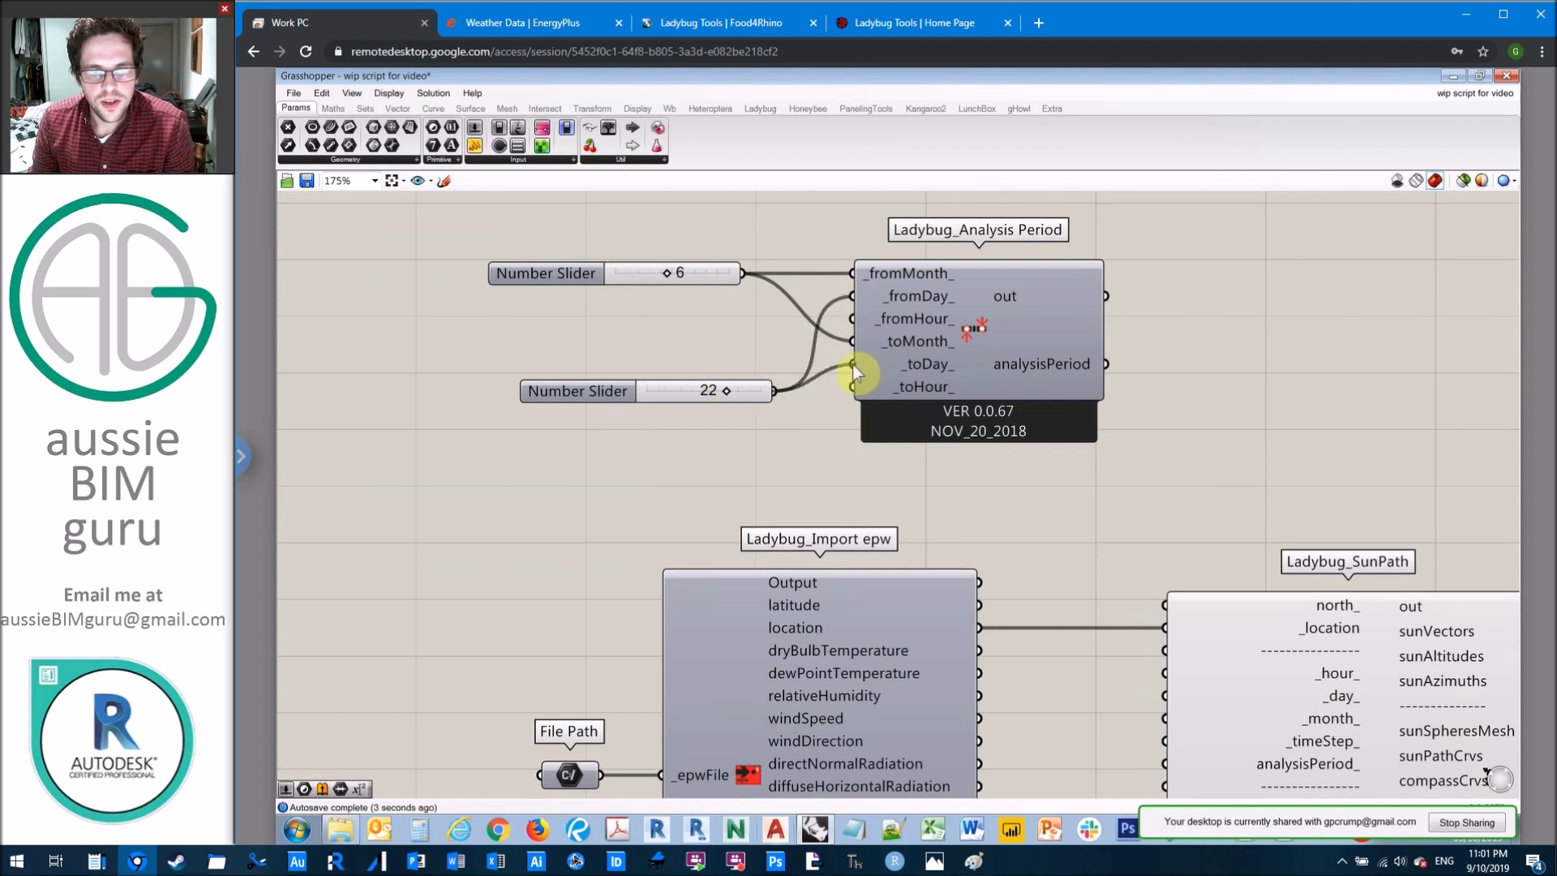
drag(718, 389, 649, 300)
Step: Rename the slider feeding _fromMonth_ and _toMonth_ as Month
click(579, 270)
right_click(573, 273)
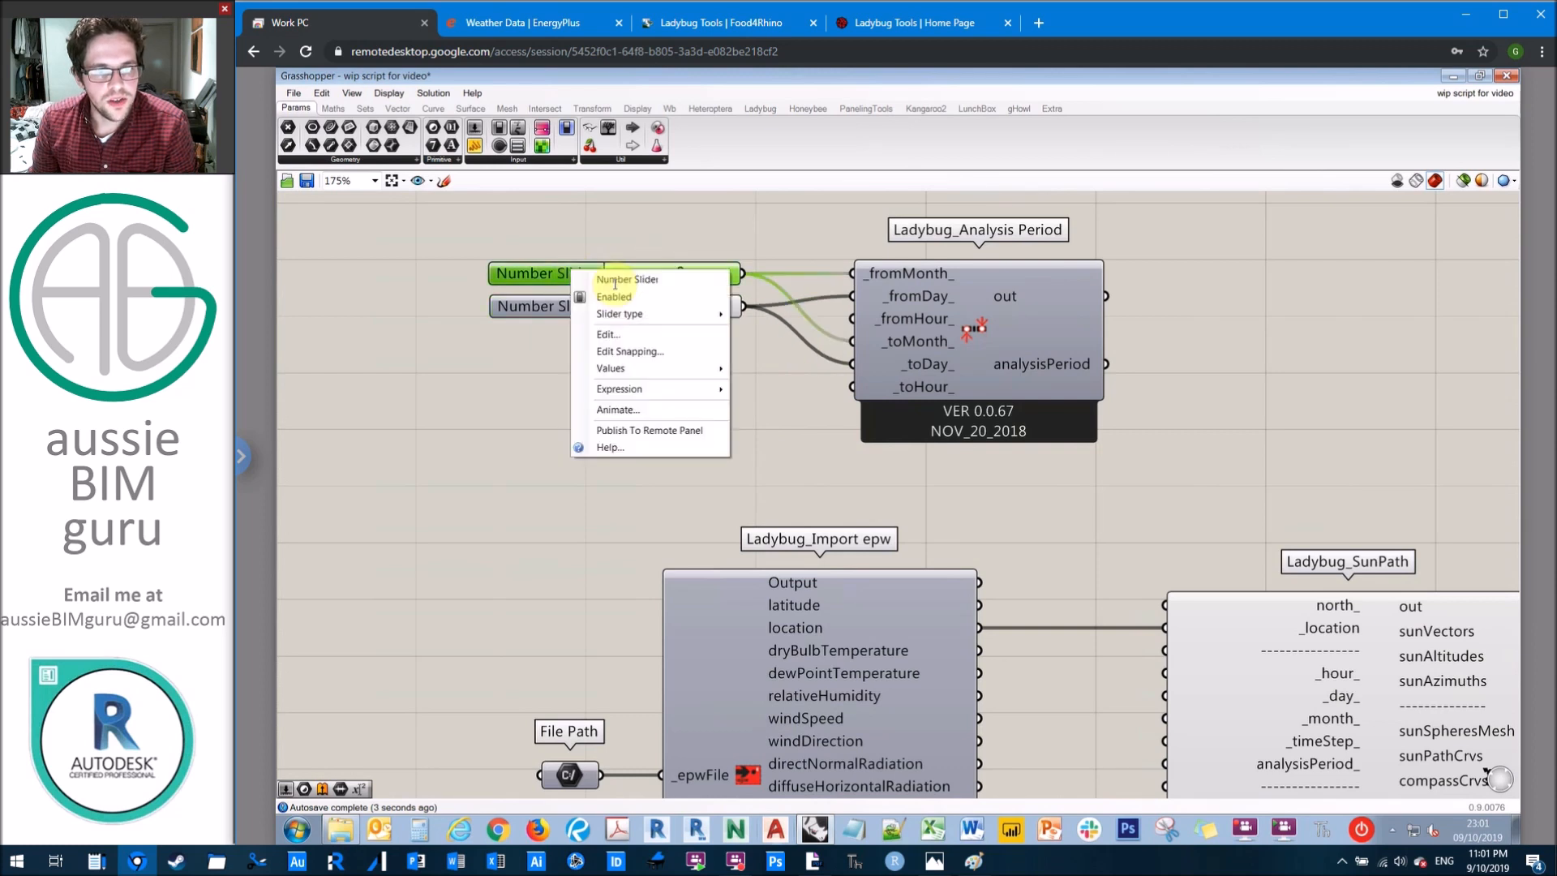
drag(597, 277, 713, 284)
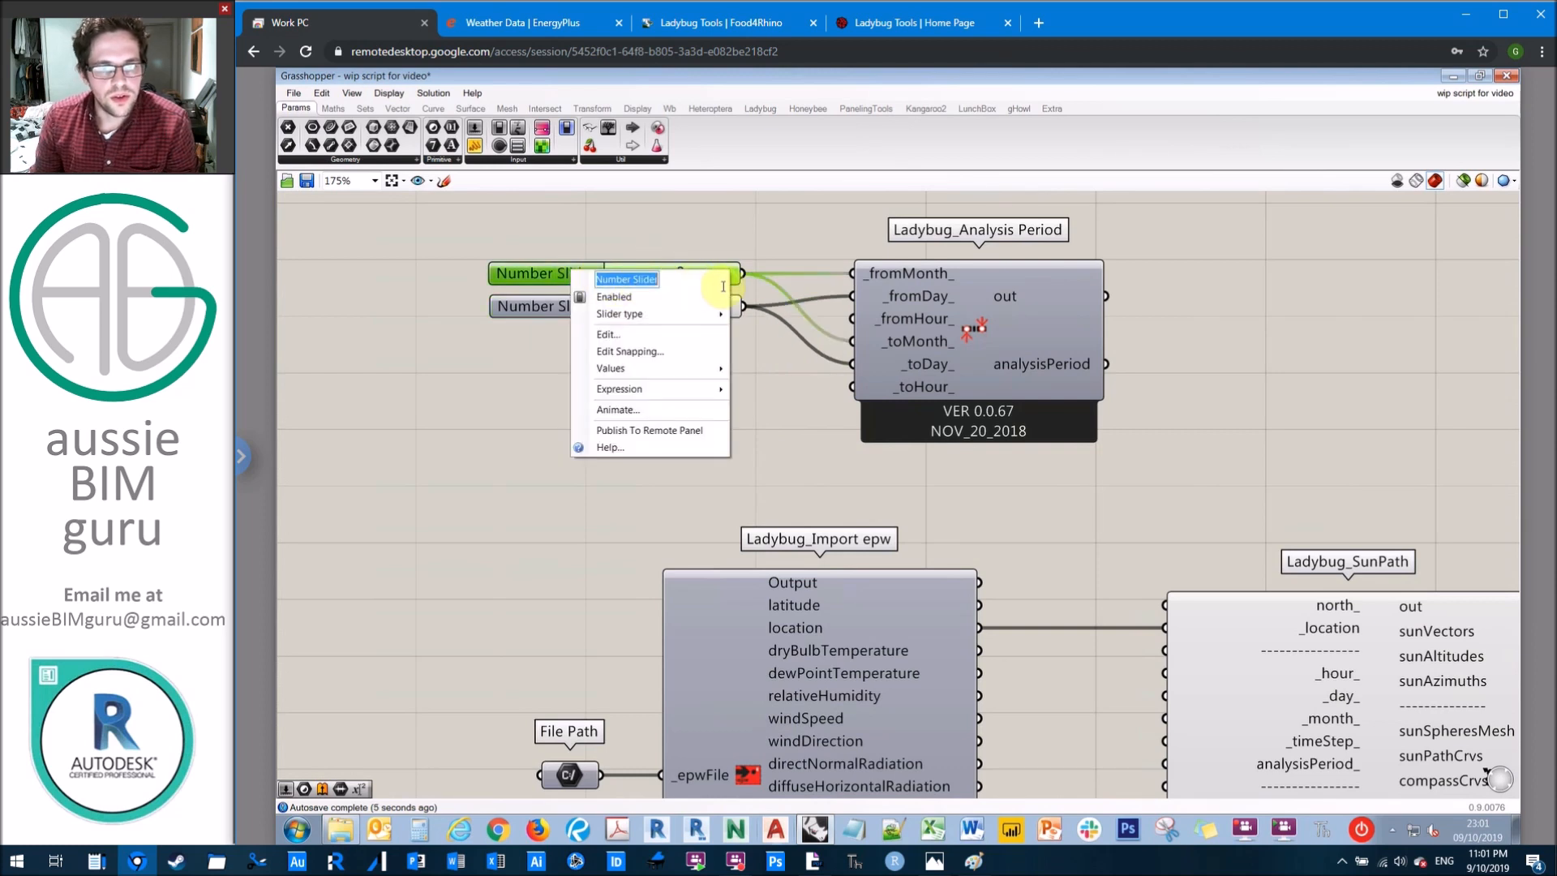
key(Caps_Lock)
text(M)
key(Caps_Lock)
text(onth)
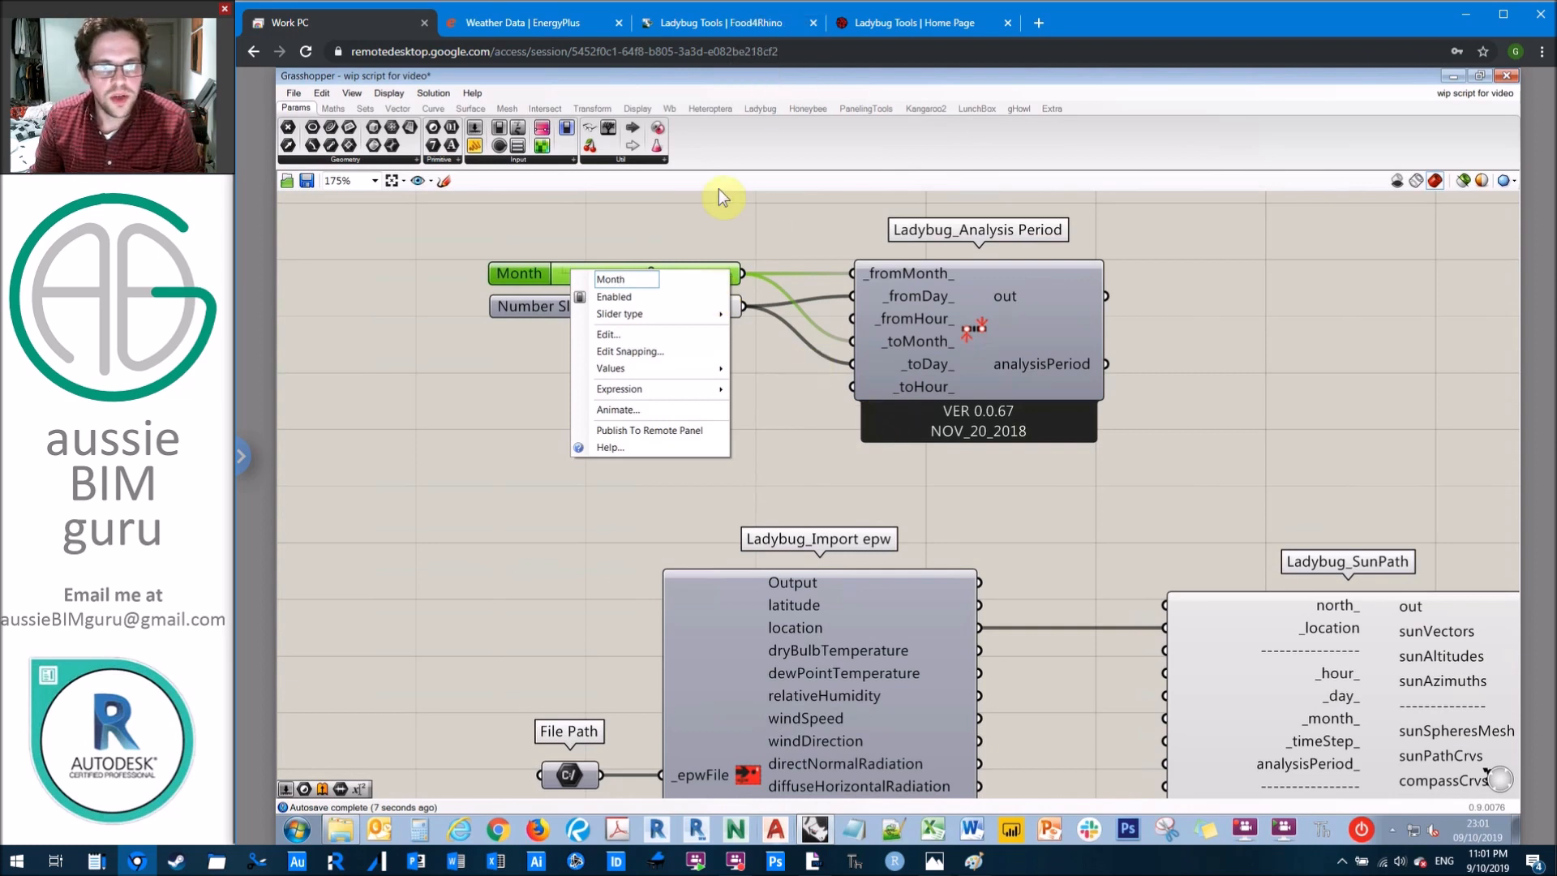
key(Return)
Step: Rename the slider feeding _fromDay_ and _toDay_ as Day
click(561, 305)
right_click(563, 304)
drag(600, 308, 732, 339)
key(Caps_Lock)
text(D)
key(Caps_Lock)
text(ay)
key(Return)
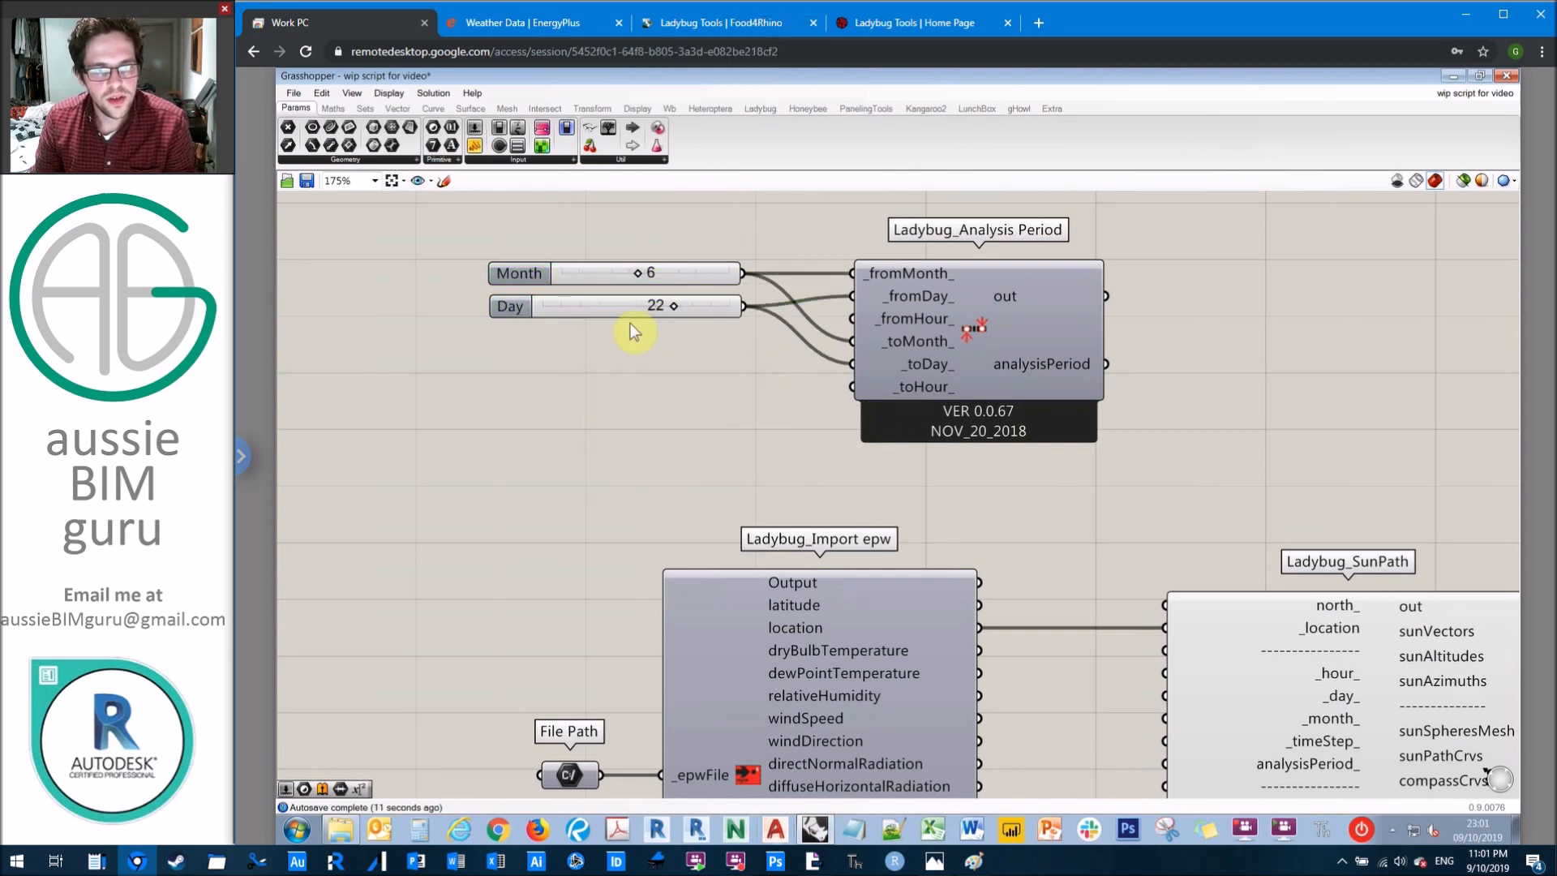
Step: Add a number slider from 1 to 24 set to 9 and position it beneath the Day slider
double_click(634, 339)
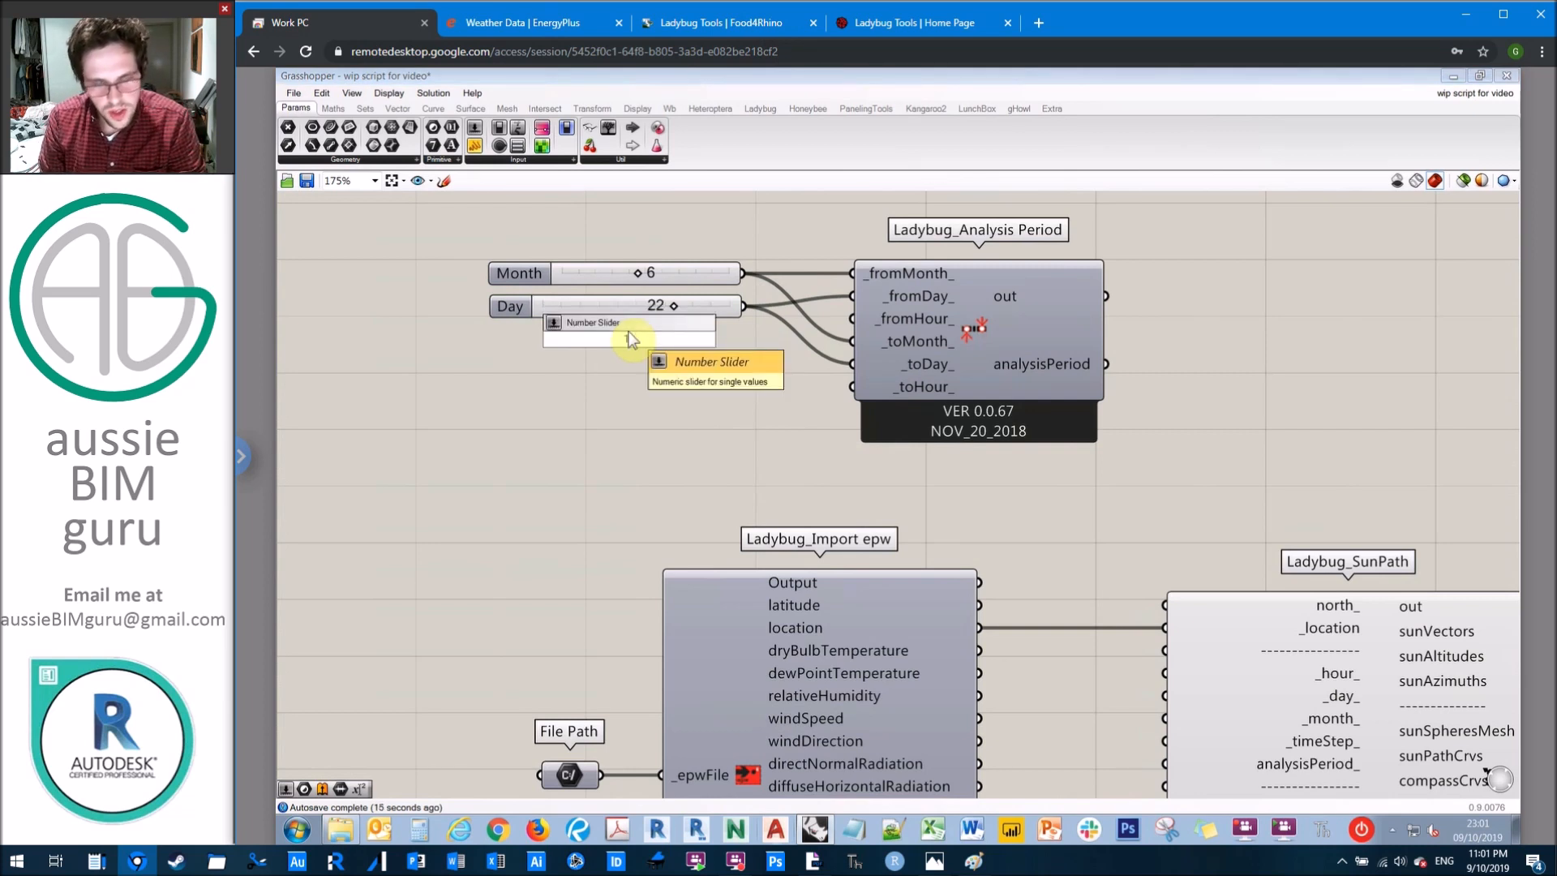
text(1<9<)
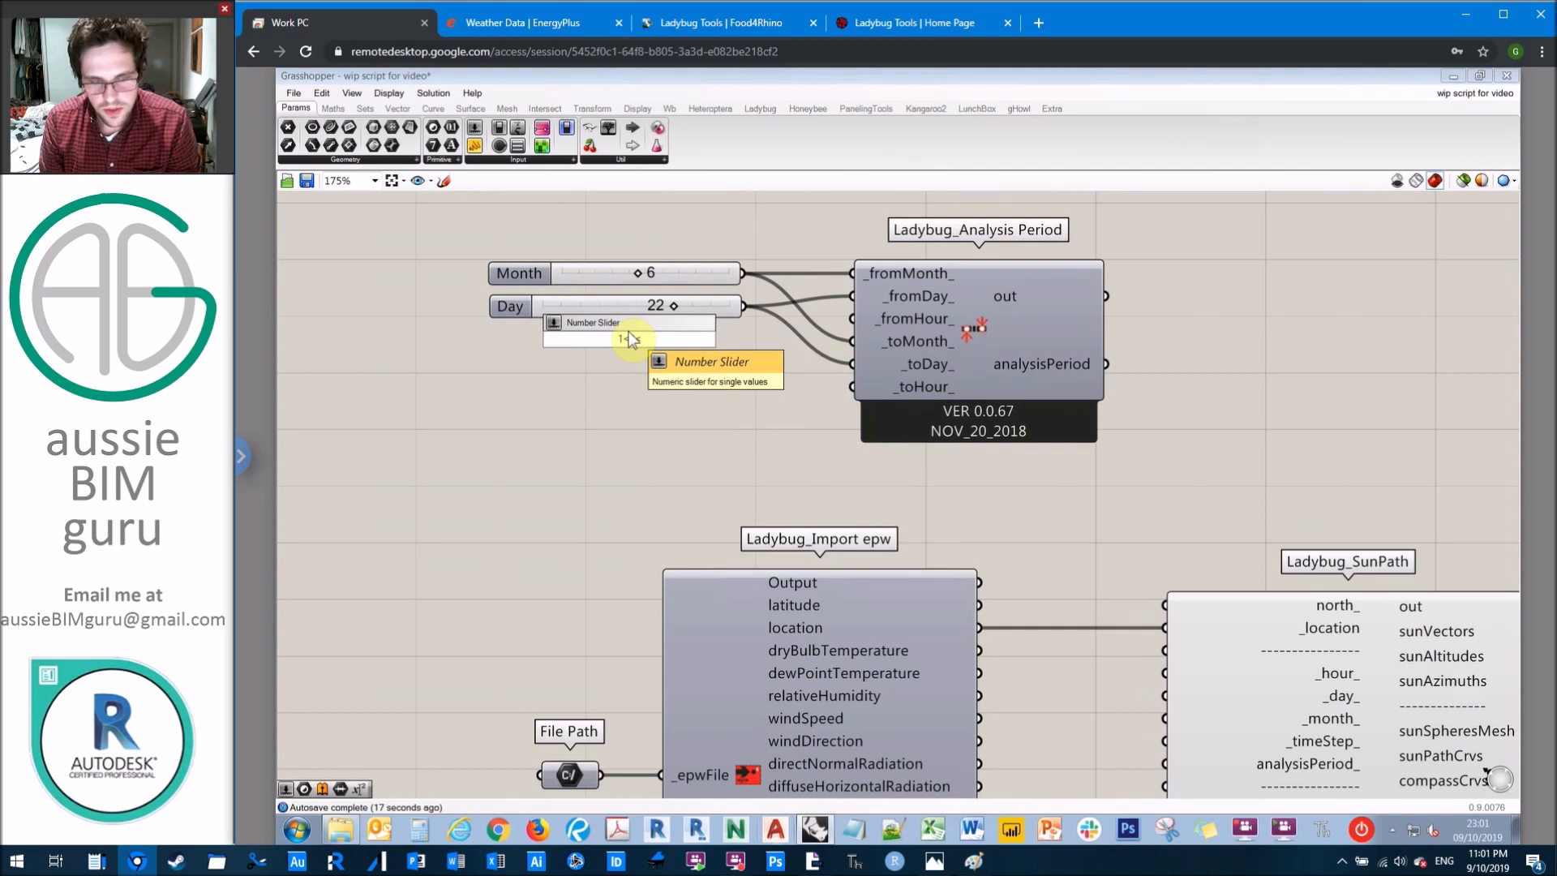
text(24)
key(Return)
drag(608, 343, 604, 354)
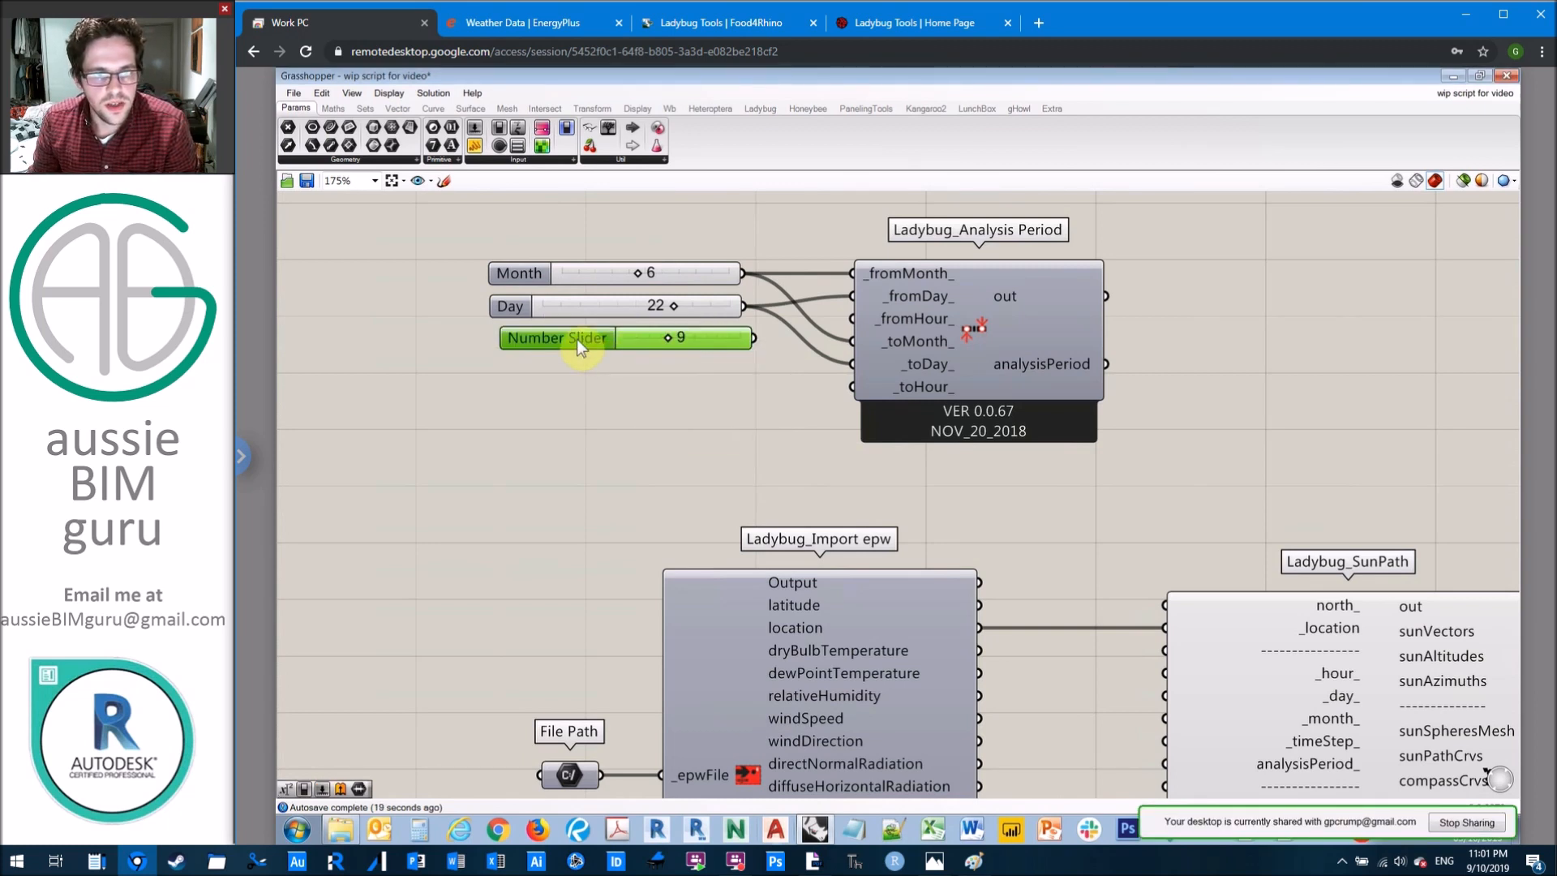
Step: Rename the slider set to 9 as Hour From and connect it to the _fromHour_ input of Analysis Period
double_click(576, 339)
click(689, 180)
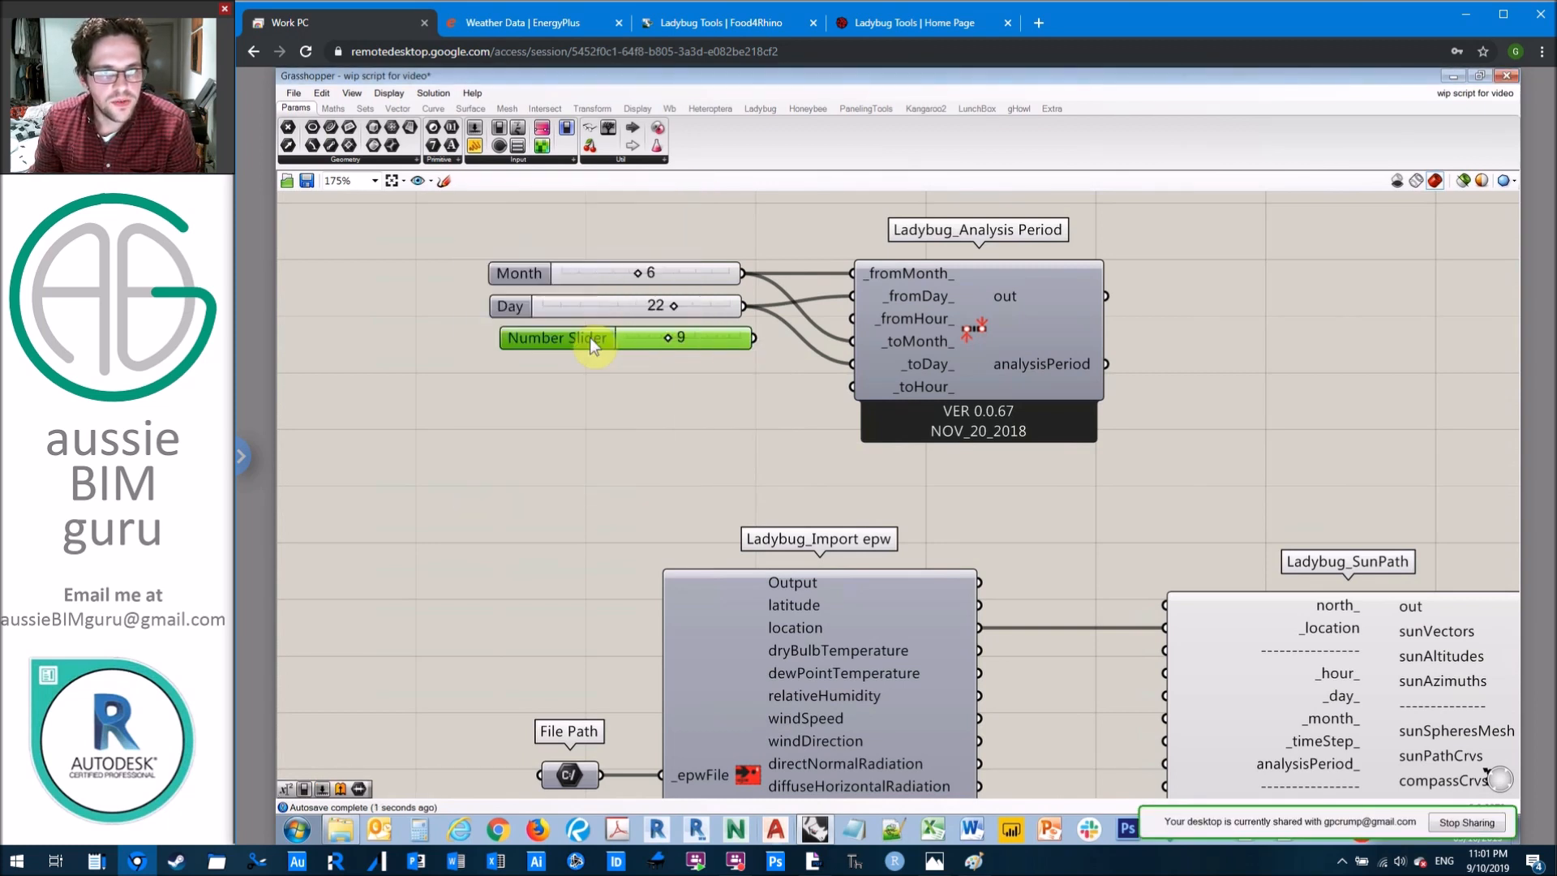
right_click(585, 339)
key(Caps_Lock)
key(Caps_Lock)
text(Hour From)
key(Return)
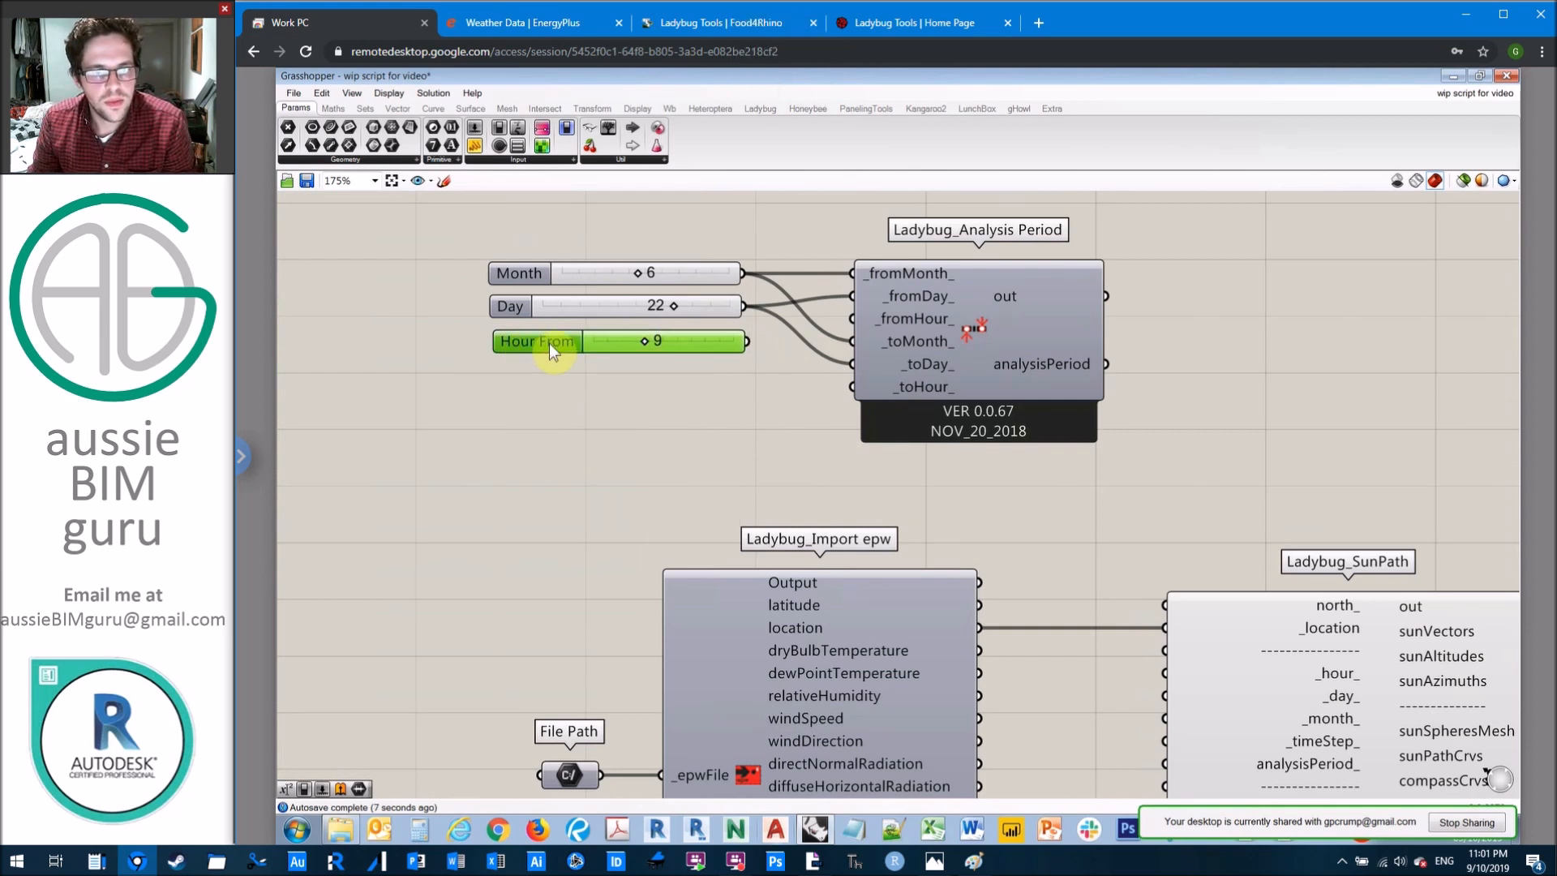
drag(747, 340, 851, 317)
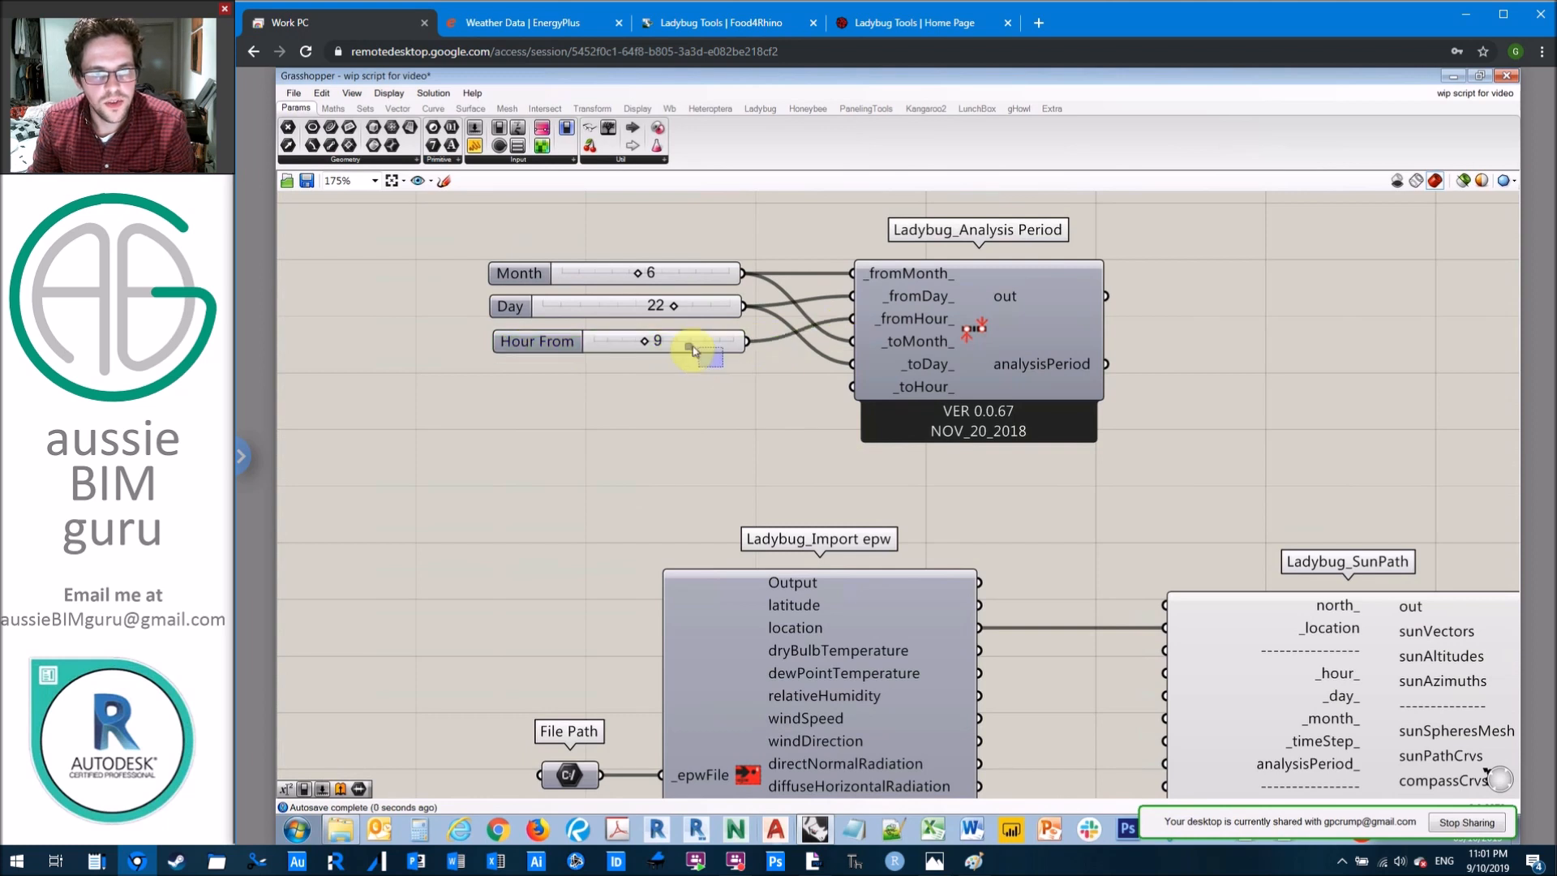
Step: Duplicate the Hour From slider beneath the original, set the copy to 15 and connect it to _toHour_
alt+drag(692, 345, 681, 386)
click(702, 405)
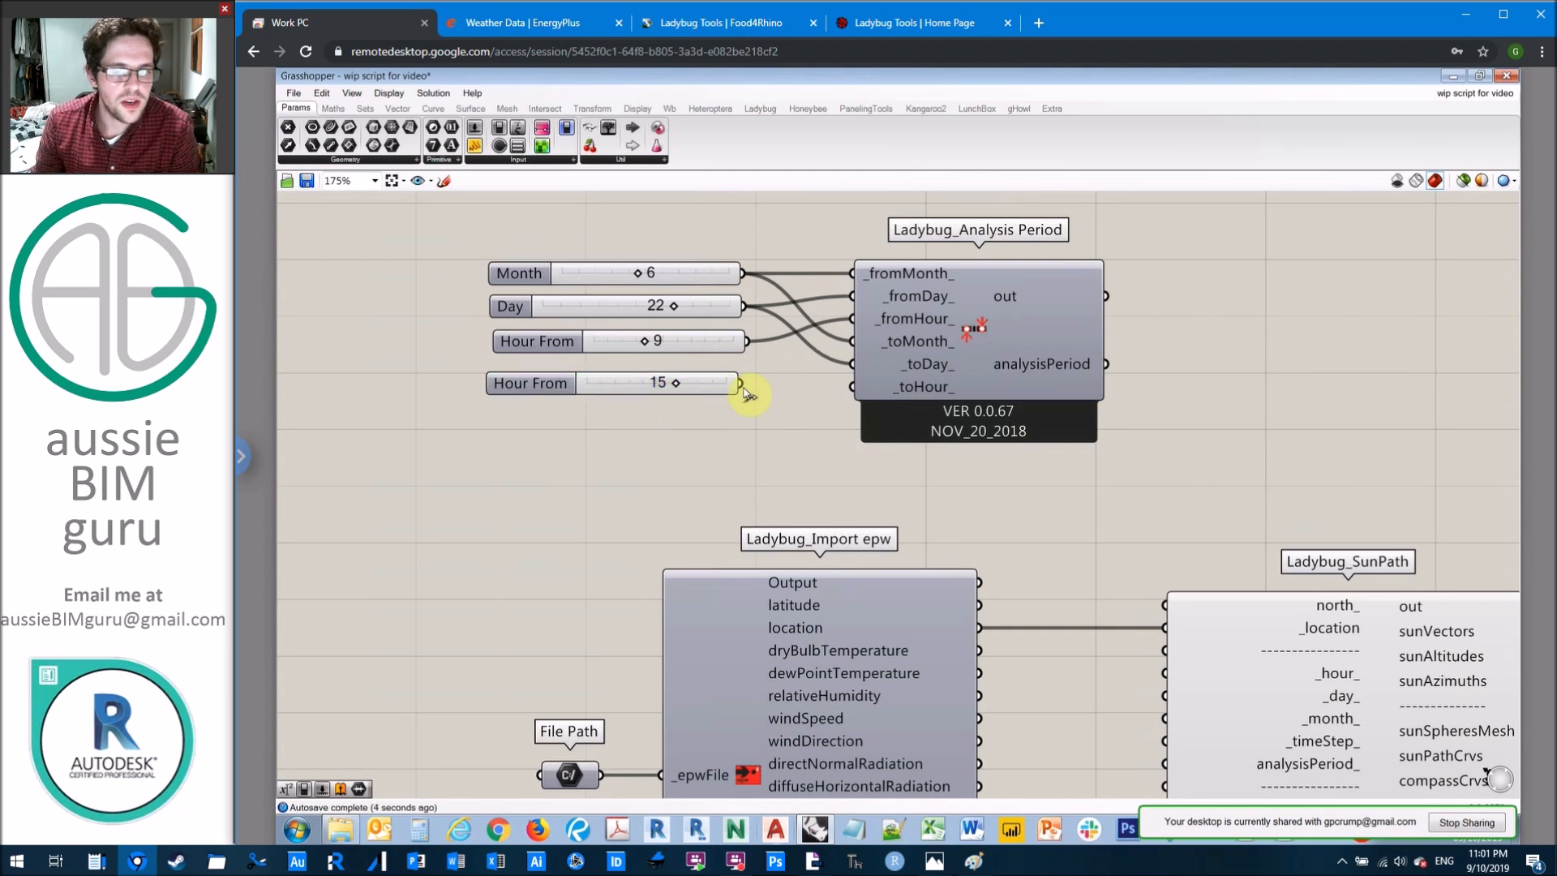
mouse_move(742, 384)
mouse_down()
mouse_move(853, 387)
mouse_move(721, 396)
mouse_up()
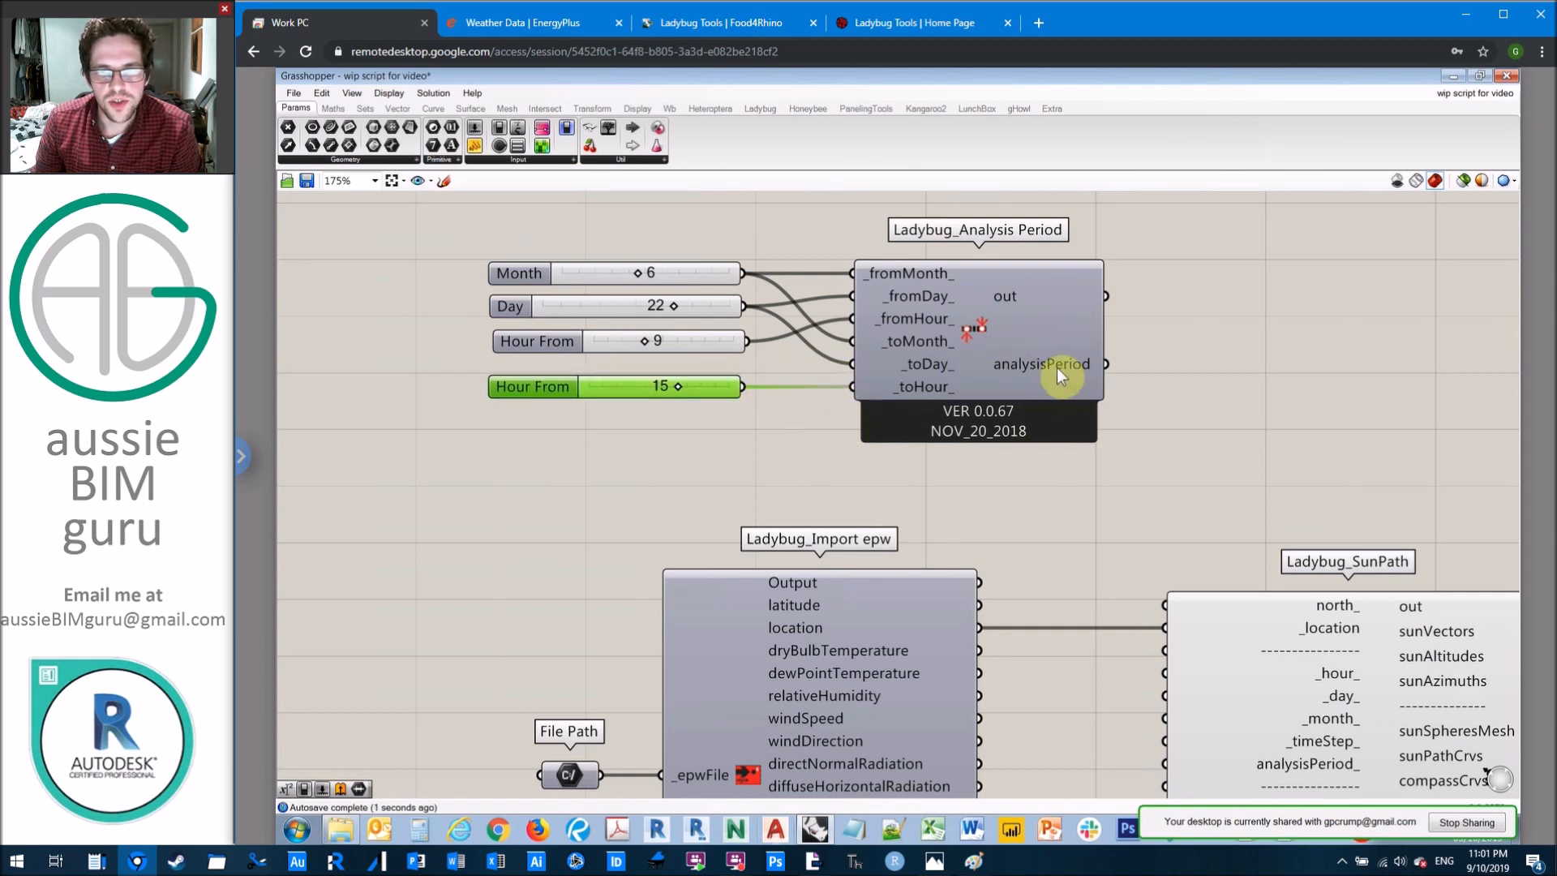
Step: Add a panel beside the Analysis Period component and connect the analysisPeriod output to it
mouse_move(1057, 367)
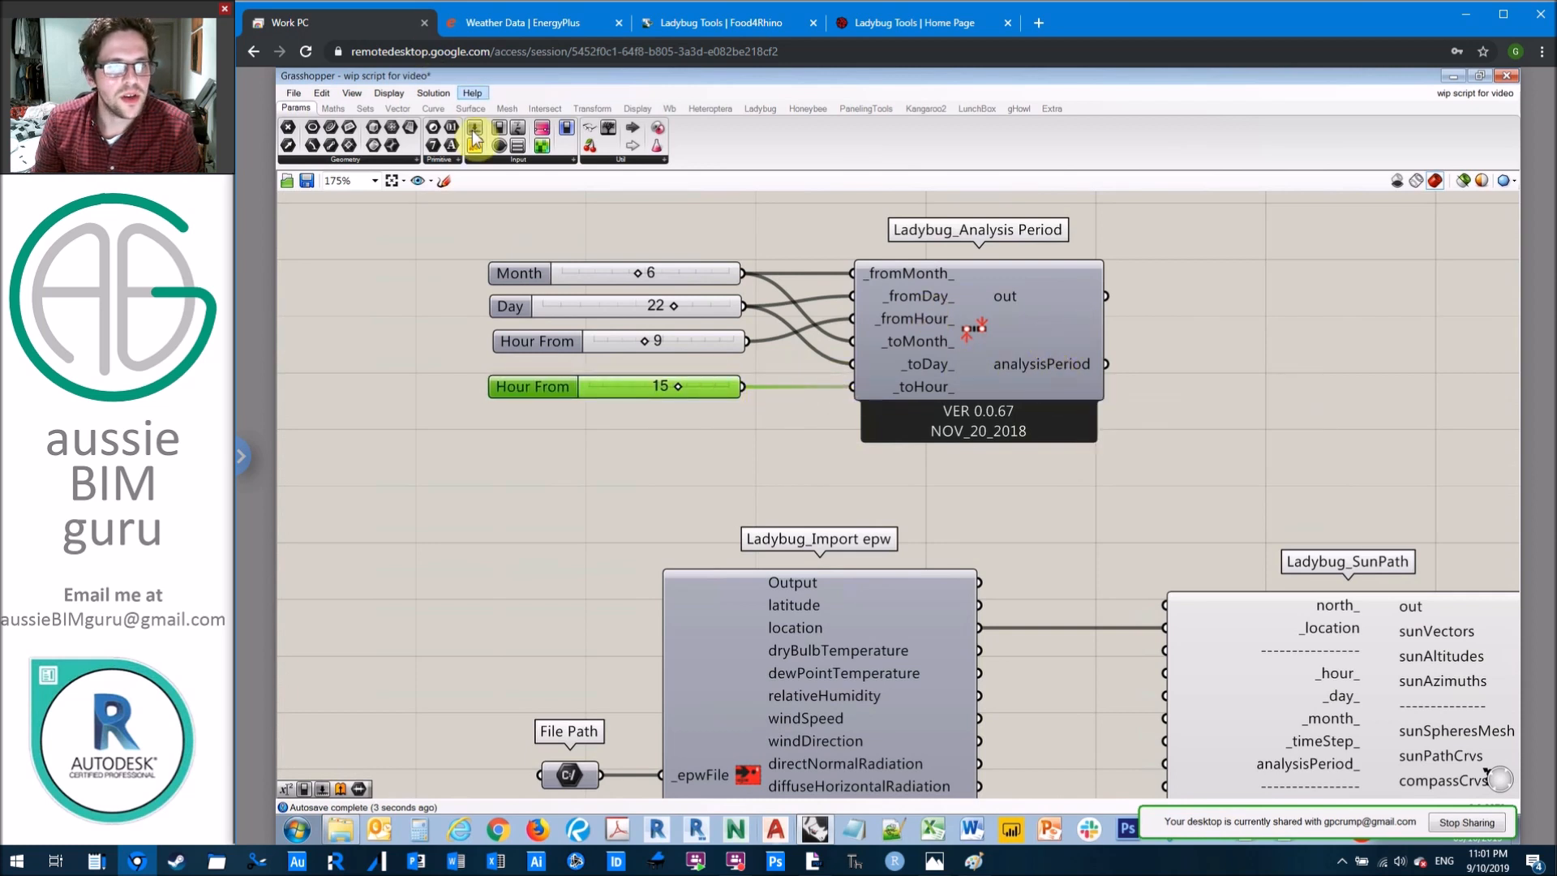
click(1254, 329)
click(1200, 255)
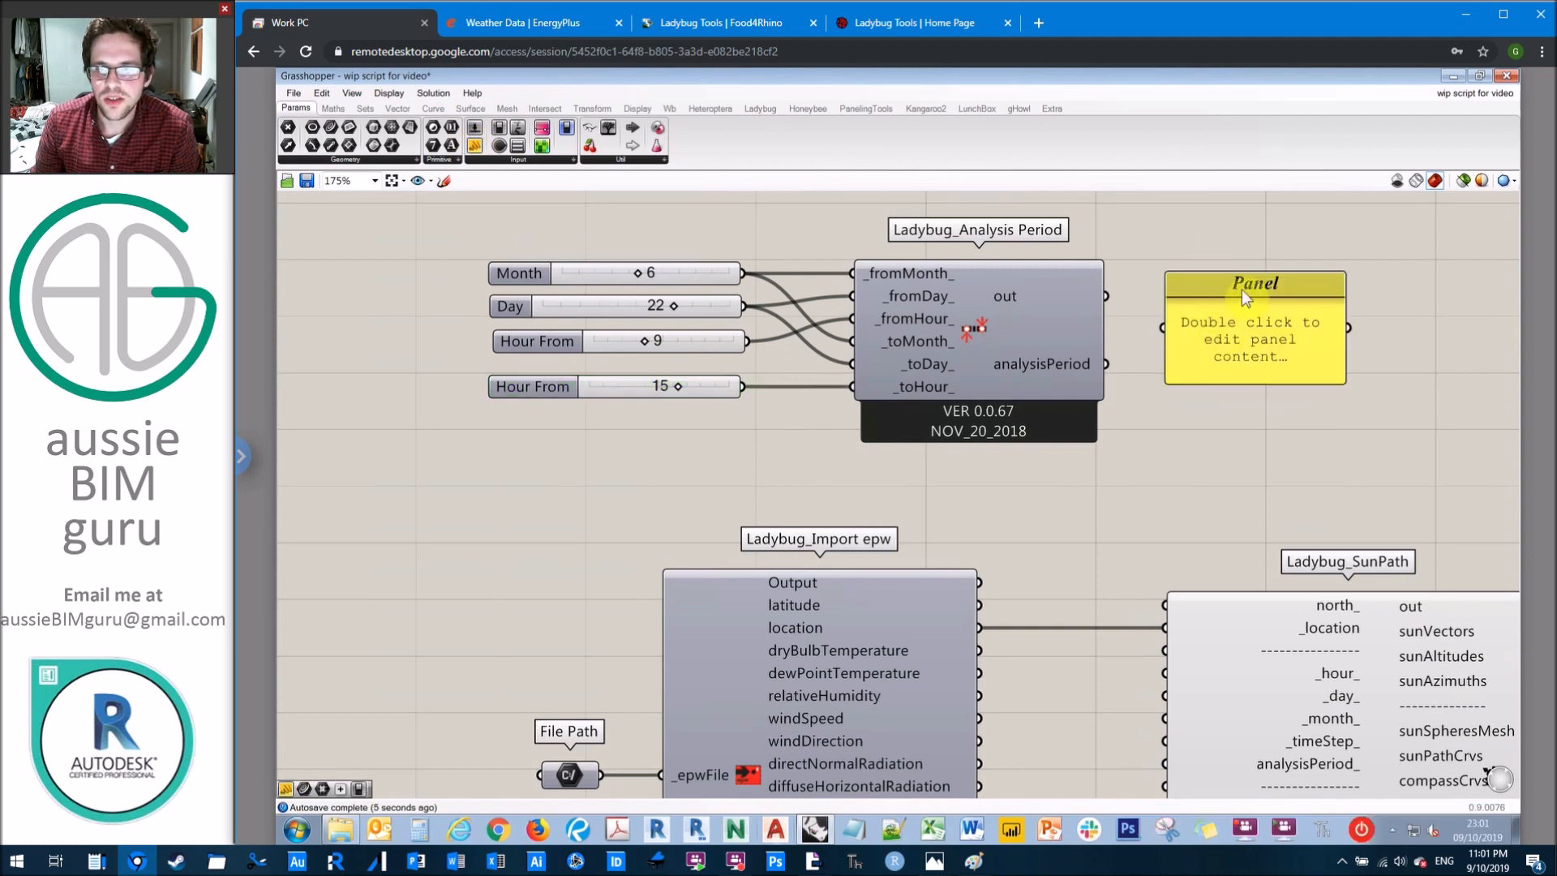
drag(1242, 290, 1274, 292)
drag(1106, 364, 1195, 331)
click(1270, 234)
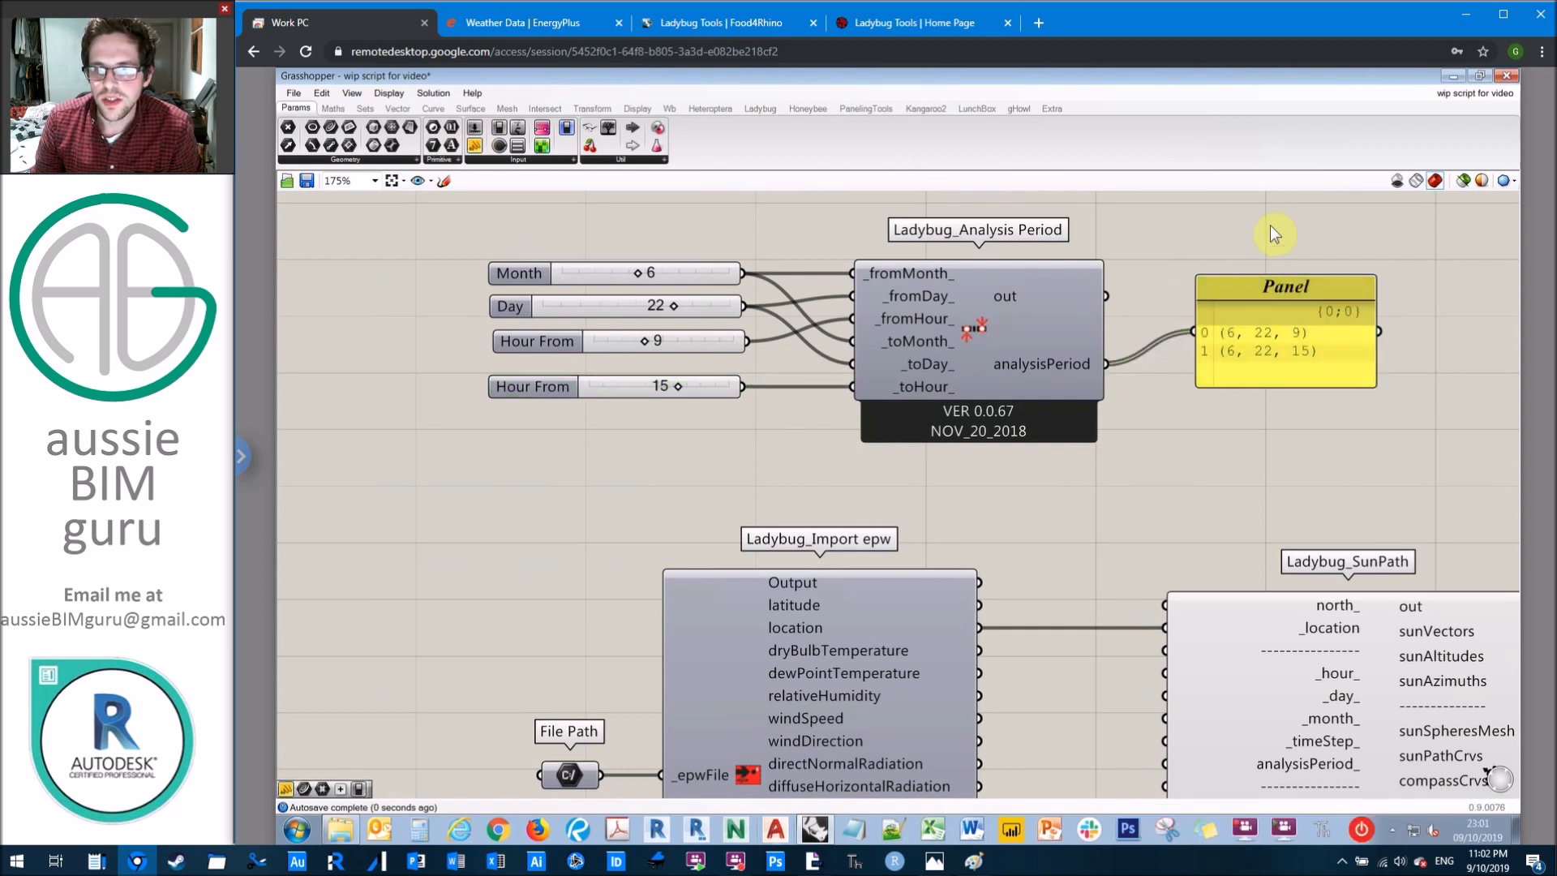
right_drag(1258, 230, 1172, 237)
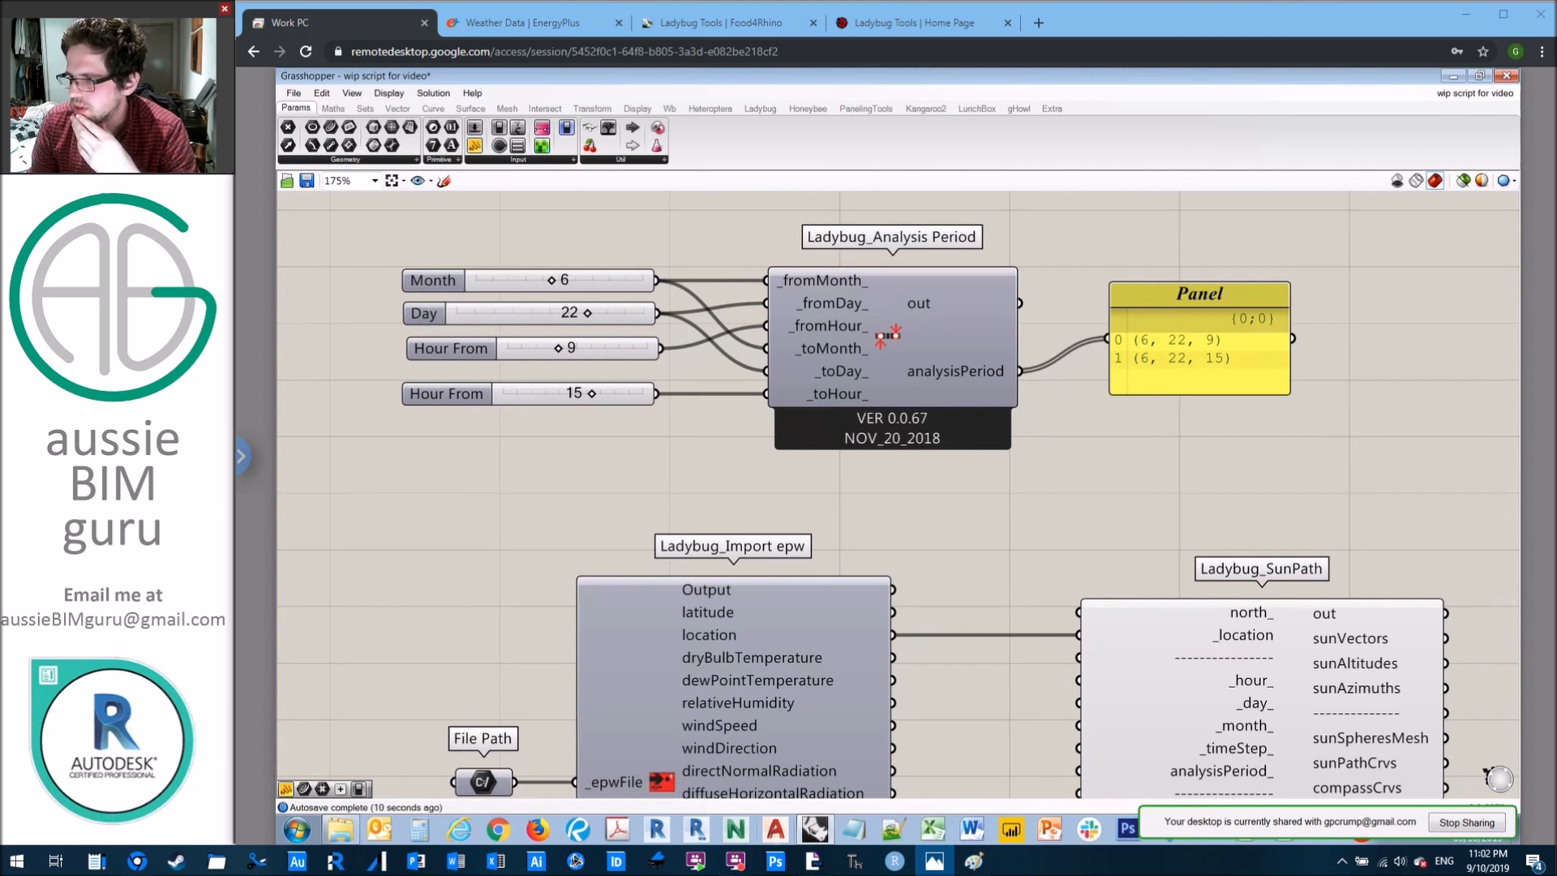
Step: Try connecting the out output of Analysis Period to the panel, and delete the panel
click(1209, 323)
drag(1020, 303, 1103, 339)
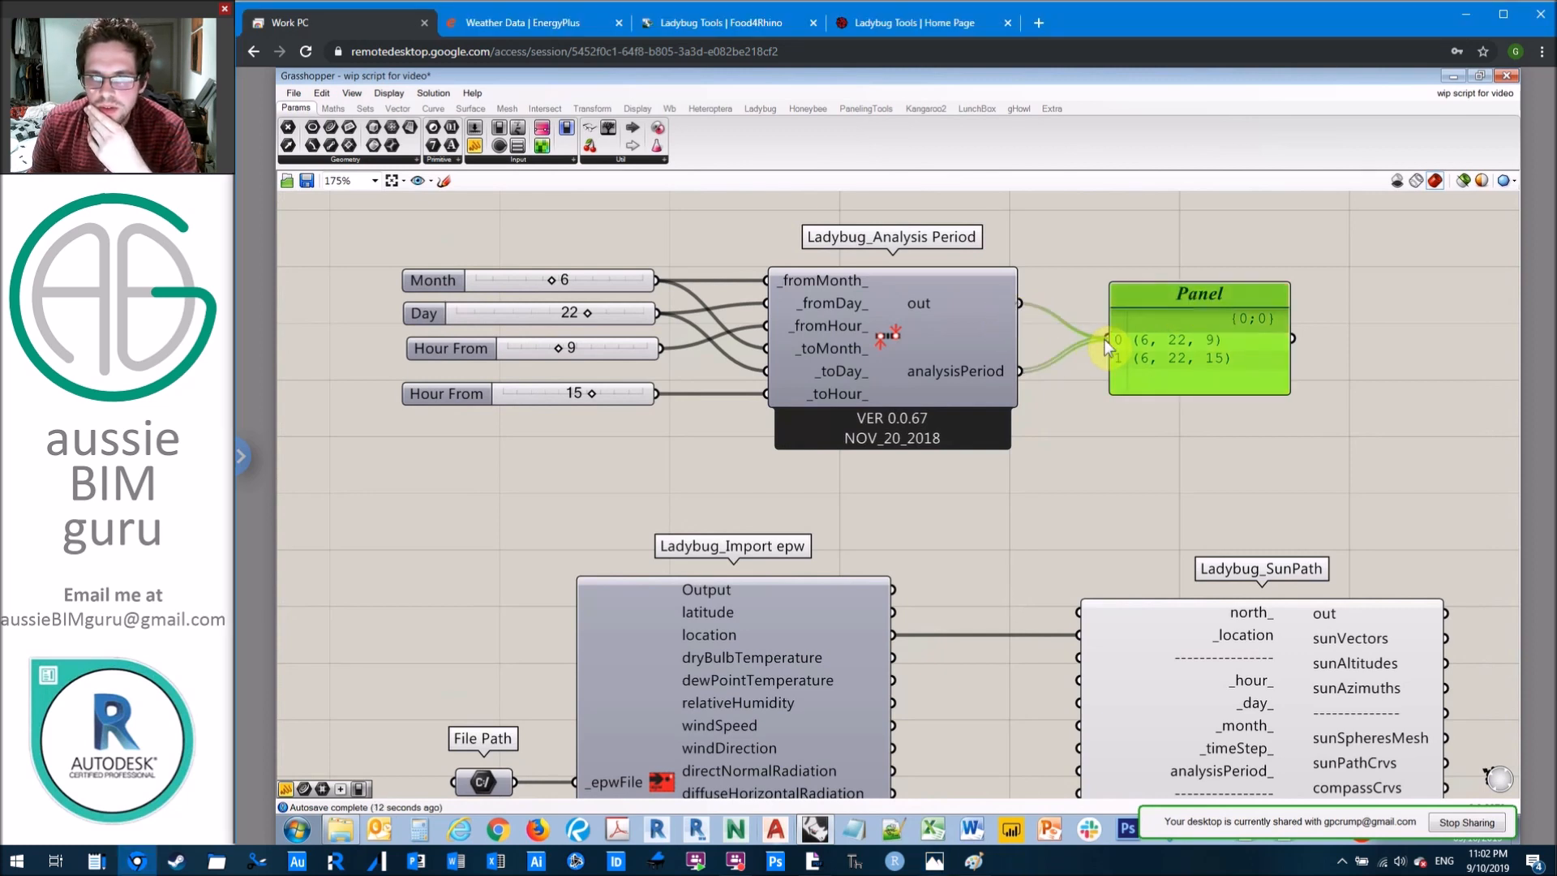
click(1165, 245)
drag(1022, 379, 1107, 338)
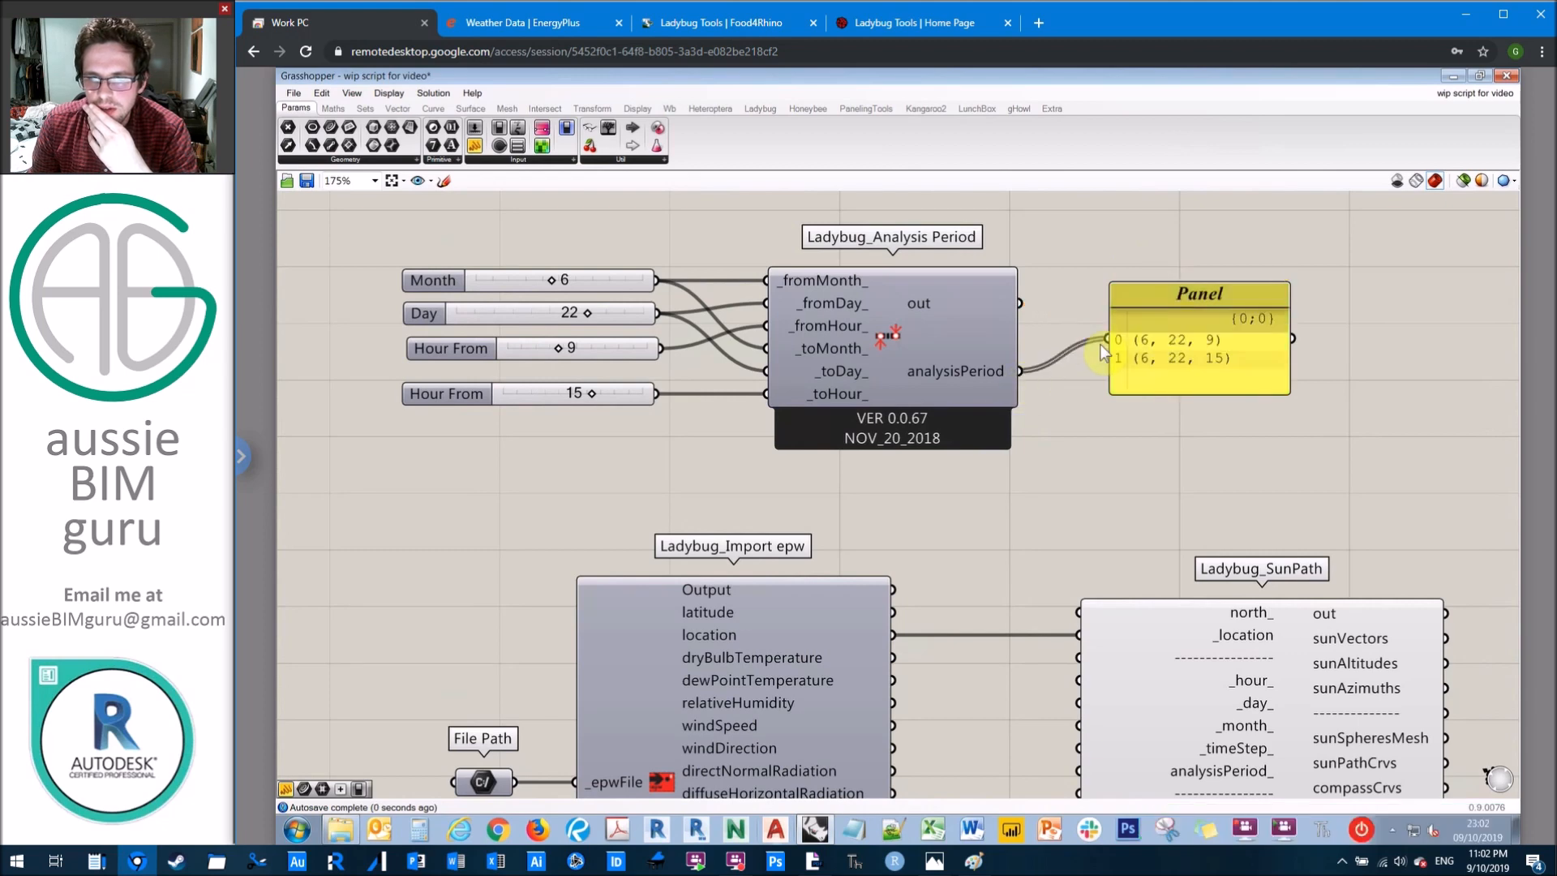
right_drag(1249, 299, 1202, 297)
click(1206, 304)
key(Delete)
Step: Connect the analysisPeriod output of Analysis Period to the analysisPeriod_ input of the SunPath component
right_drag(1145, 411, 1161, 303)
scroll(1163, 304, down, 2)
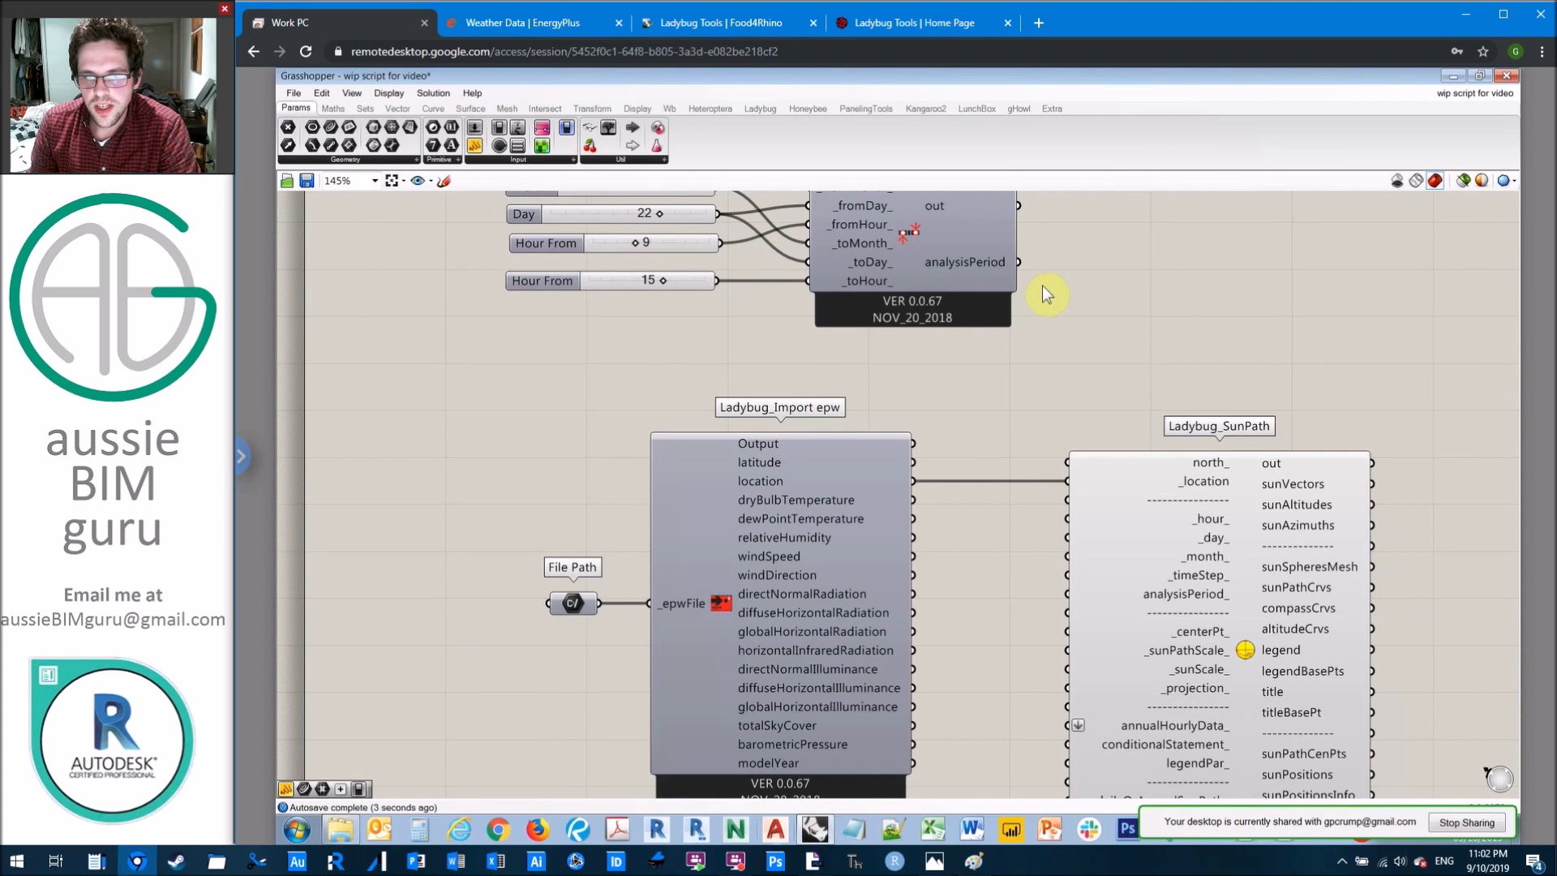
drag(1019, 262, 1068, 593)
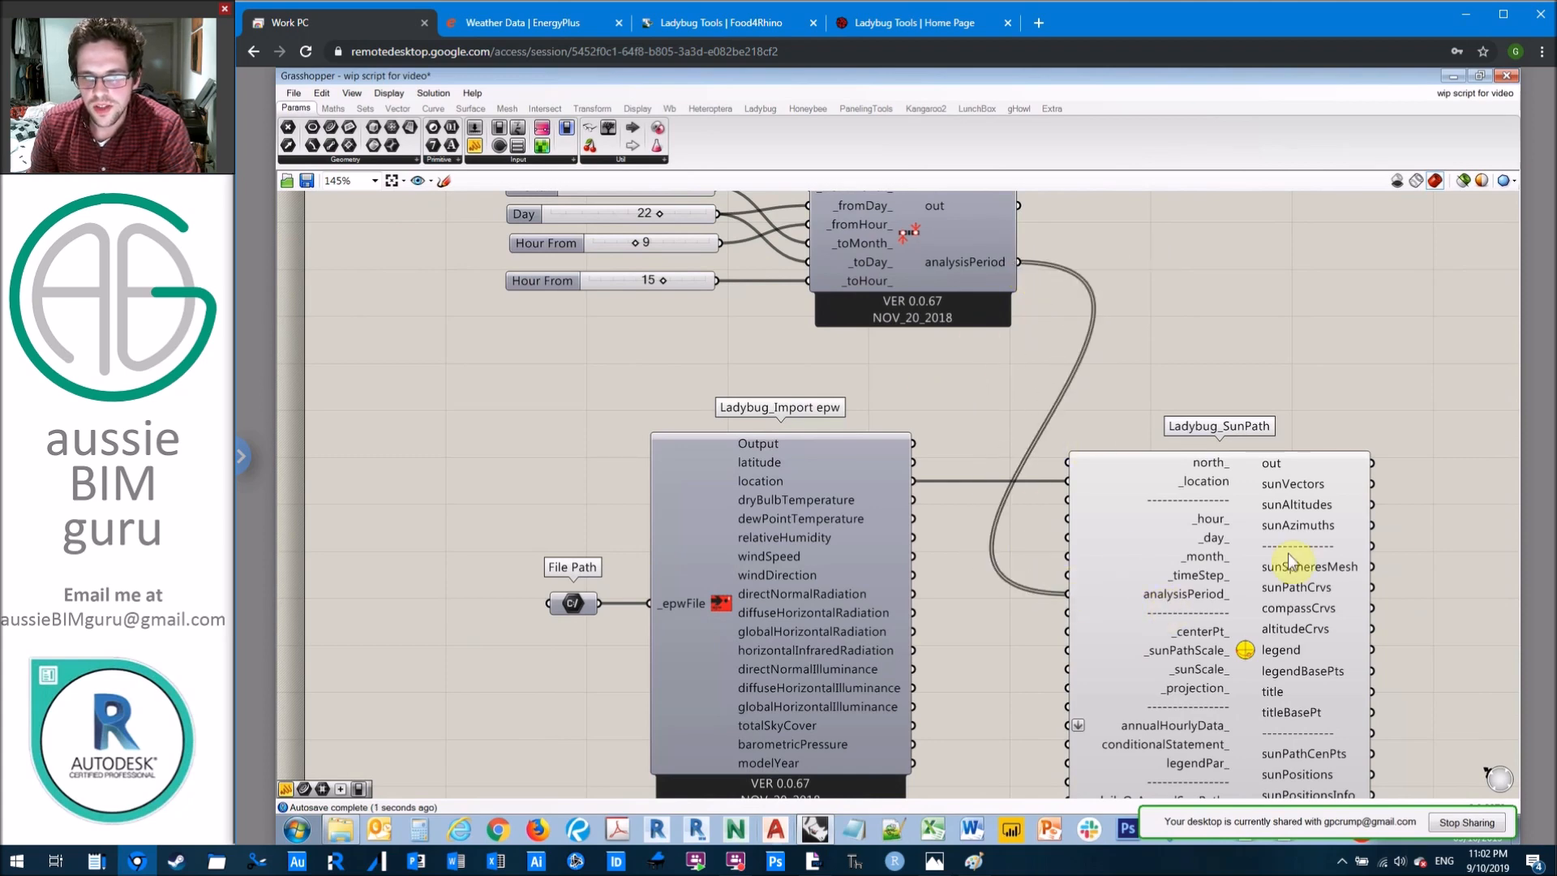
Step: Move the Analysis Period component together with its four sliders closer to the Import epw component
right_drag(944, 377, 989, 457)
drag(989, 461, 684, 272)
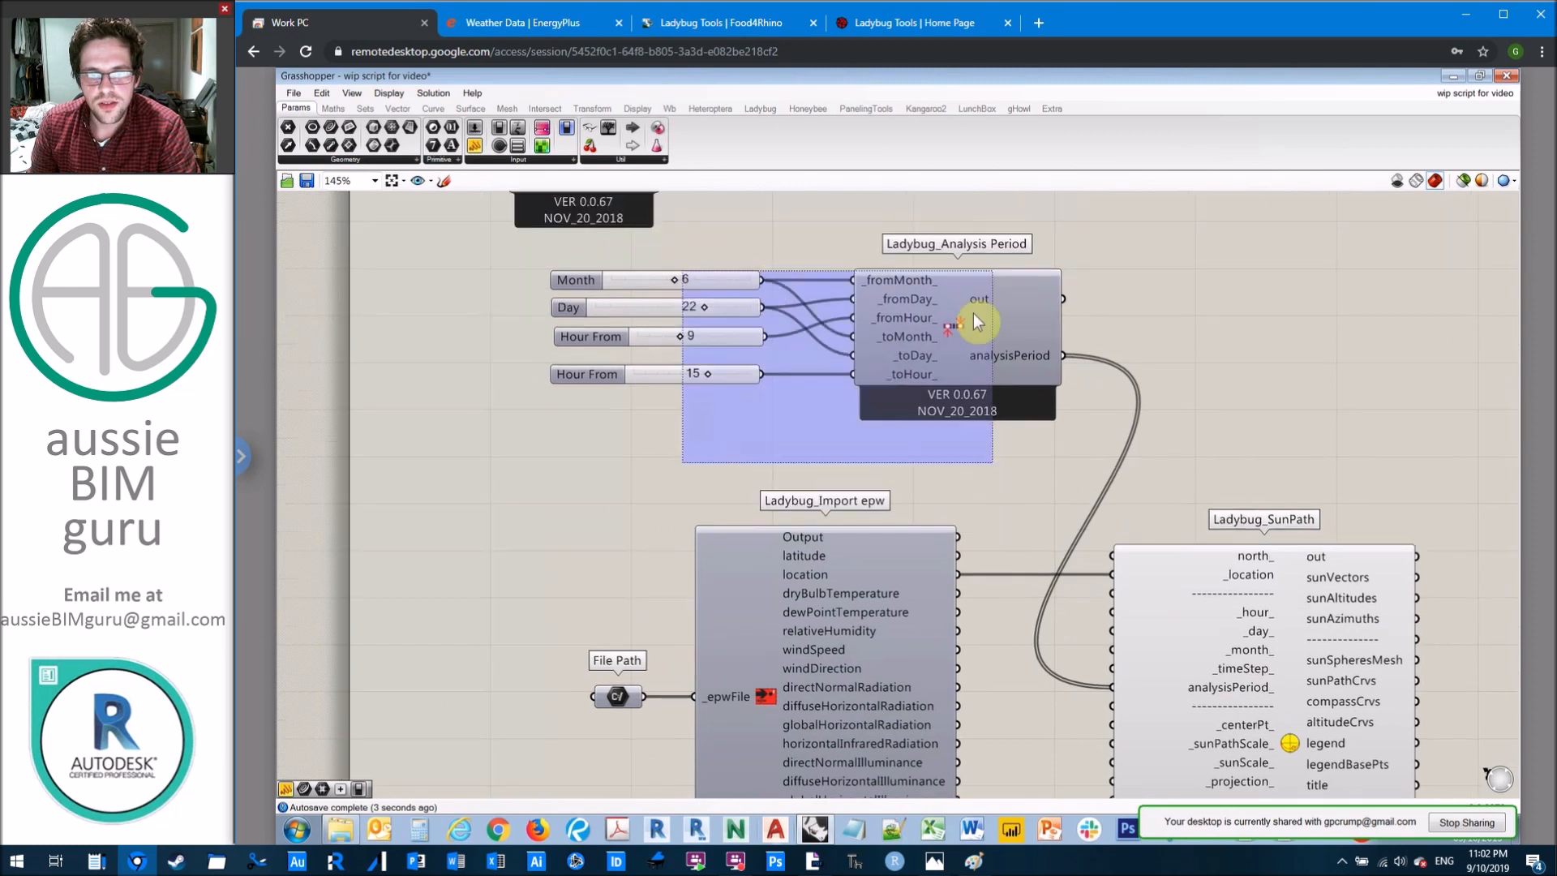
drag(956, 323, 916, 346)
click(1169, 289)
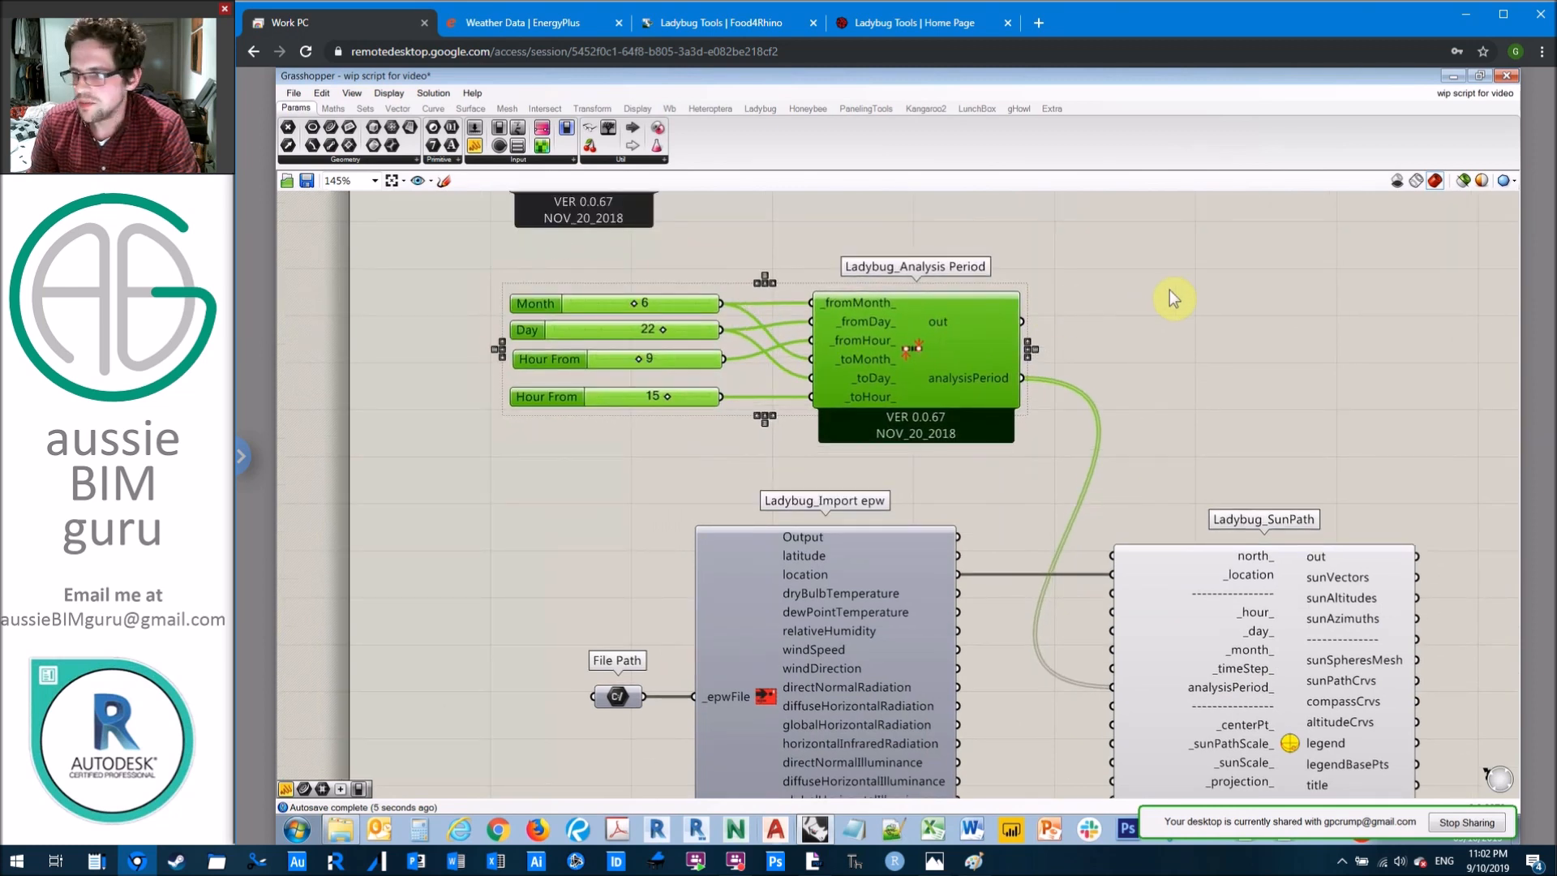
click(595, 401)
key(ctrl+c)
key(ctrl+v)
drag(678, 413, 604, 417)
right_click(678, 443)
click(644, 473)
key(Delete)
Step: Add a number slider starting at 0 and set to 4, and place it beneath the slider set to 15
double_click(633, 445)
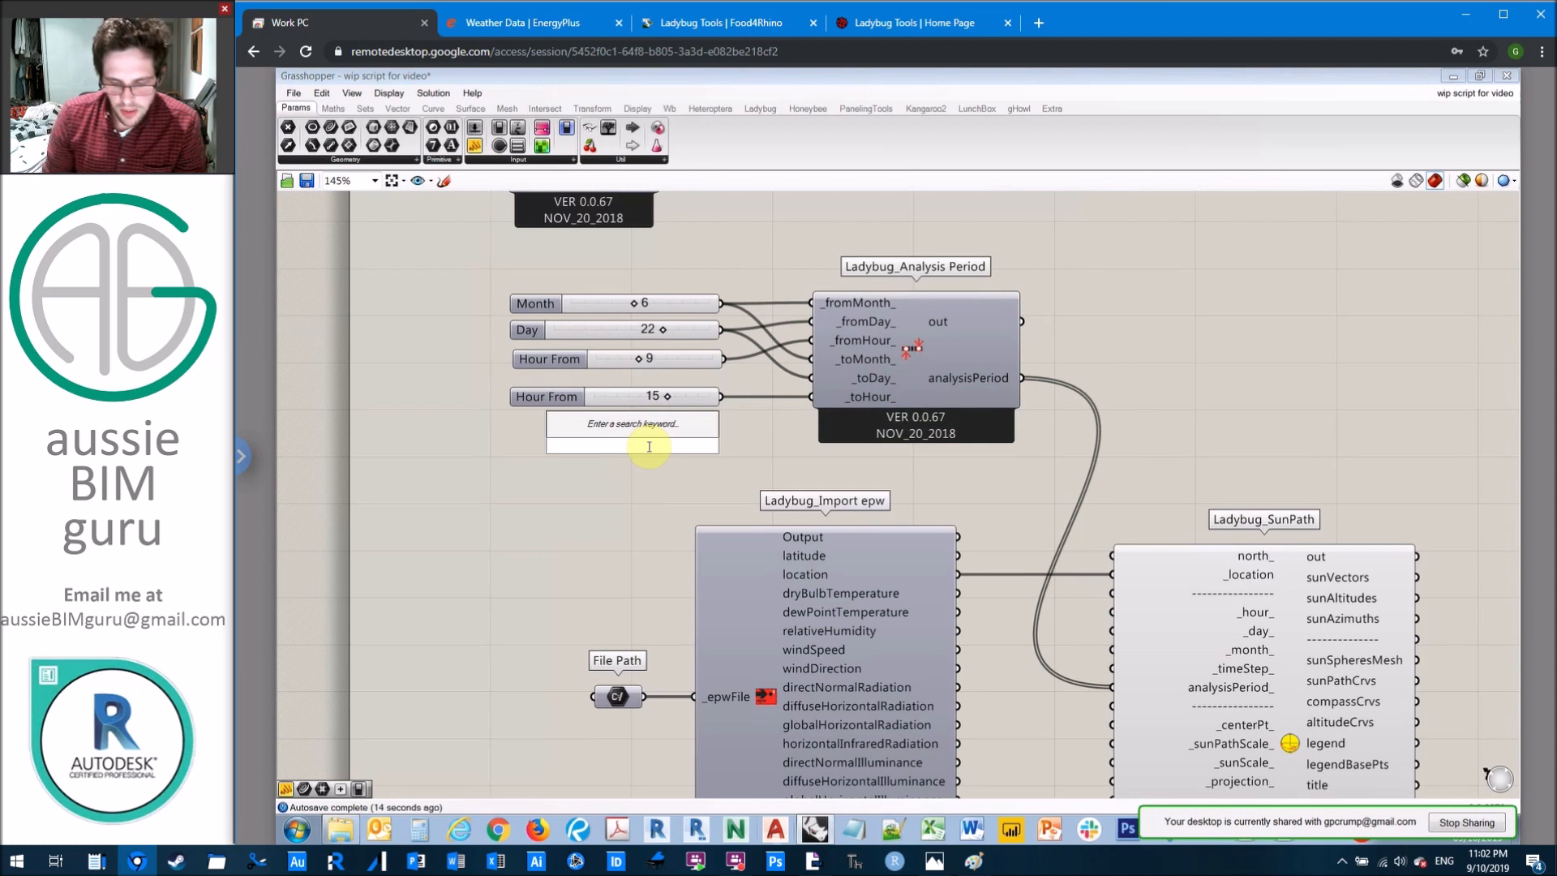
text(0)
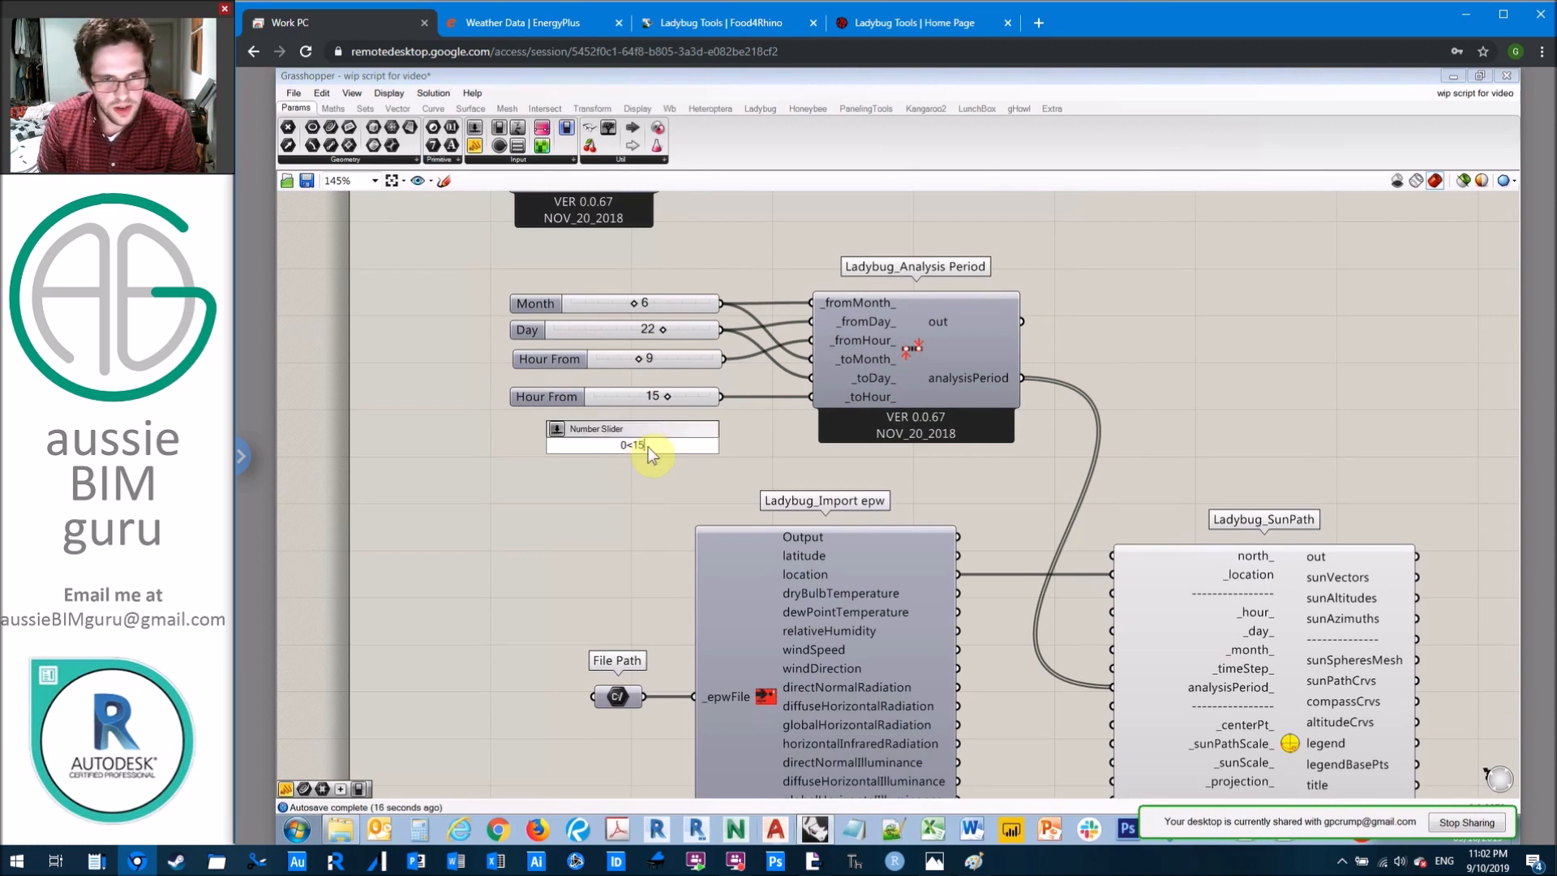
text(<4<)
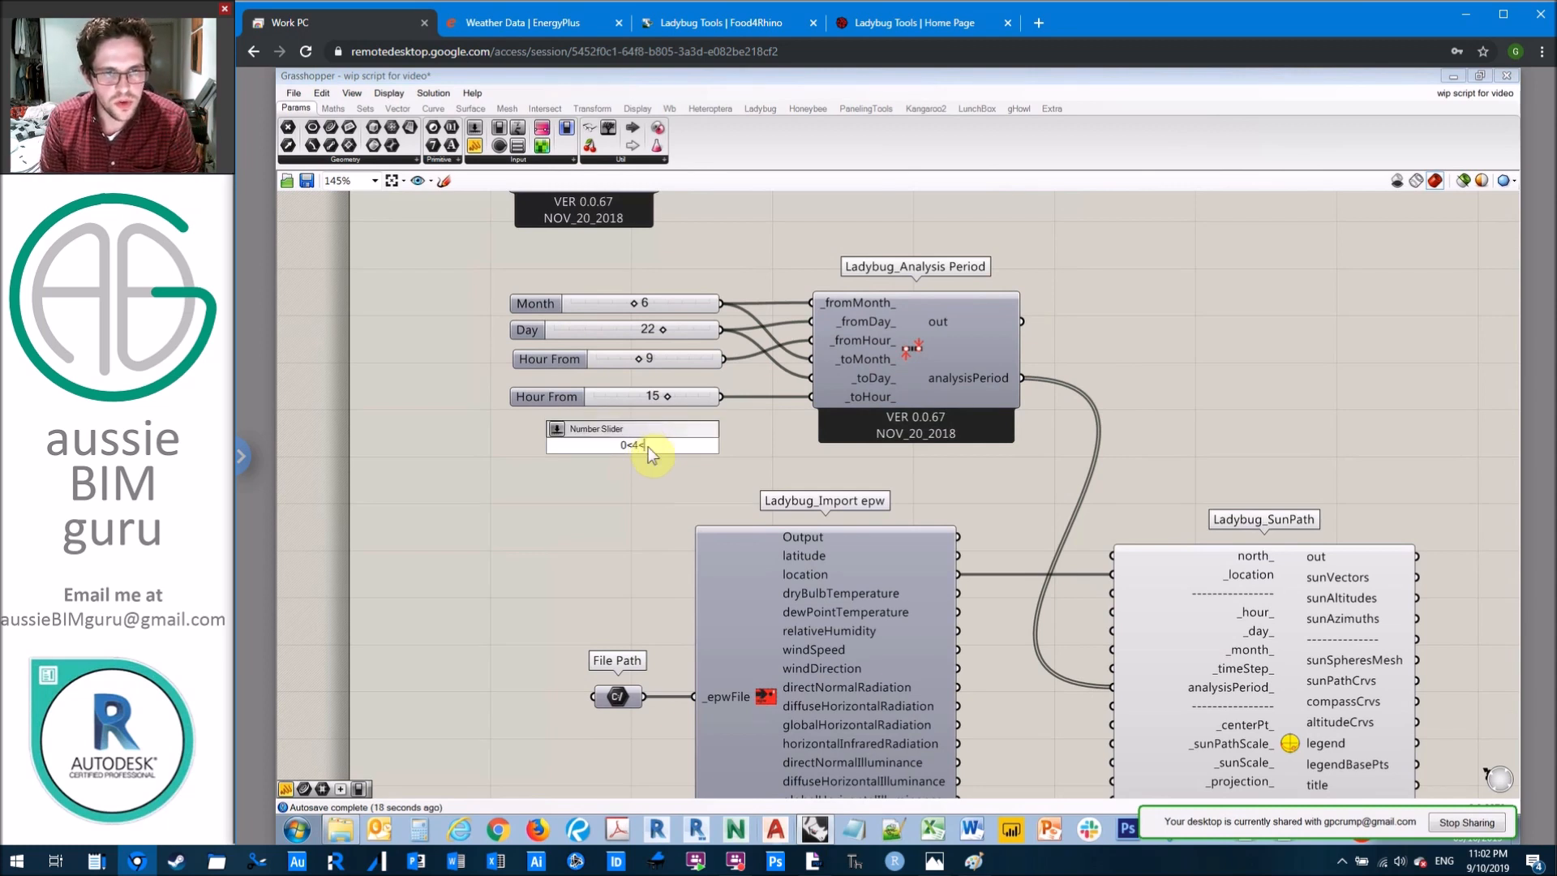
key(Return)
scroll(649, 447, up, 1)
drag(631, 436, 609, 427)
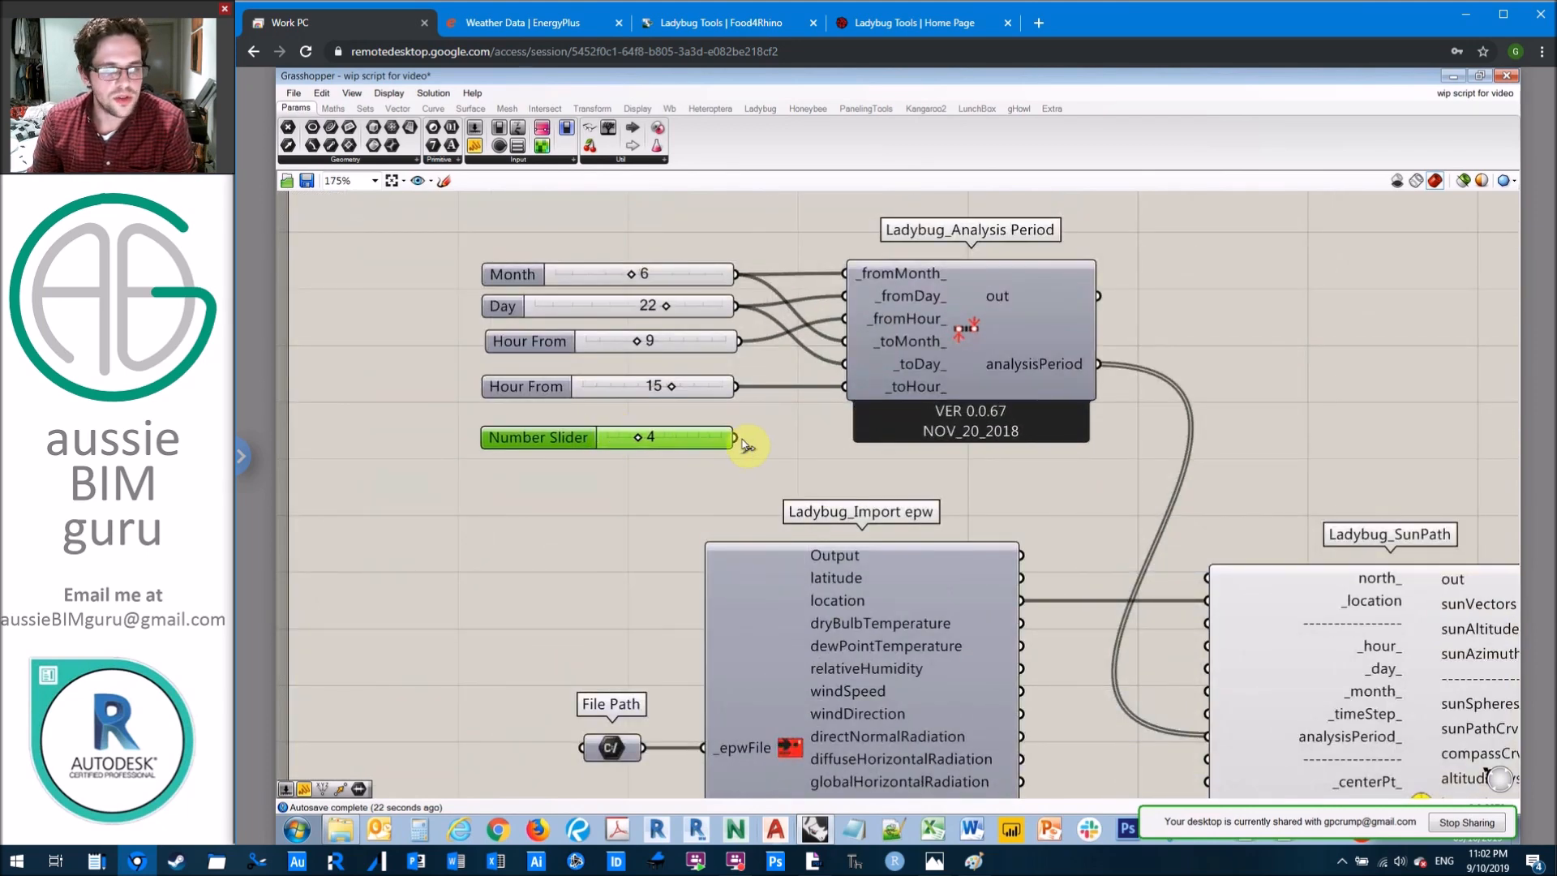
Step: Rename the new slider as Time step and connect it to the _timeStep_ input of the SunPath component
right_click(509, 436)
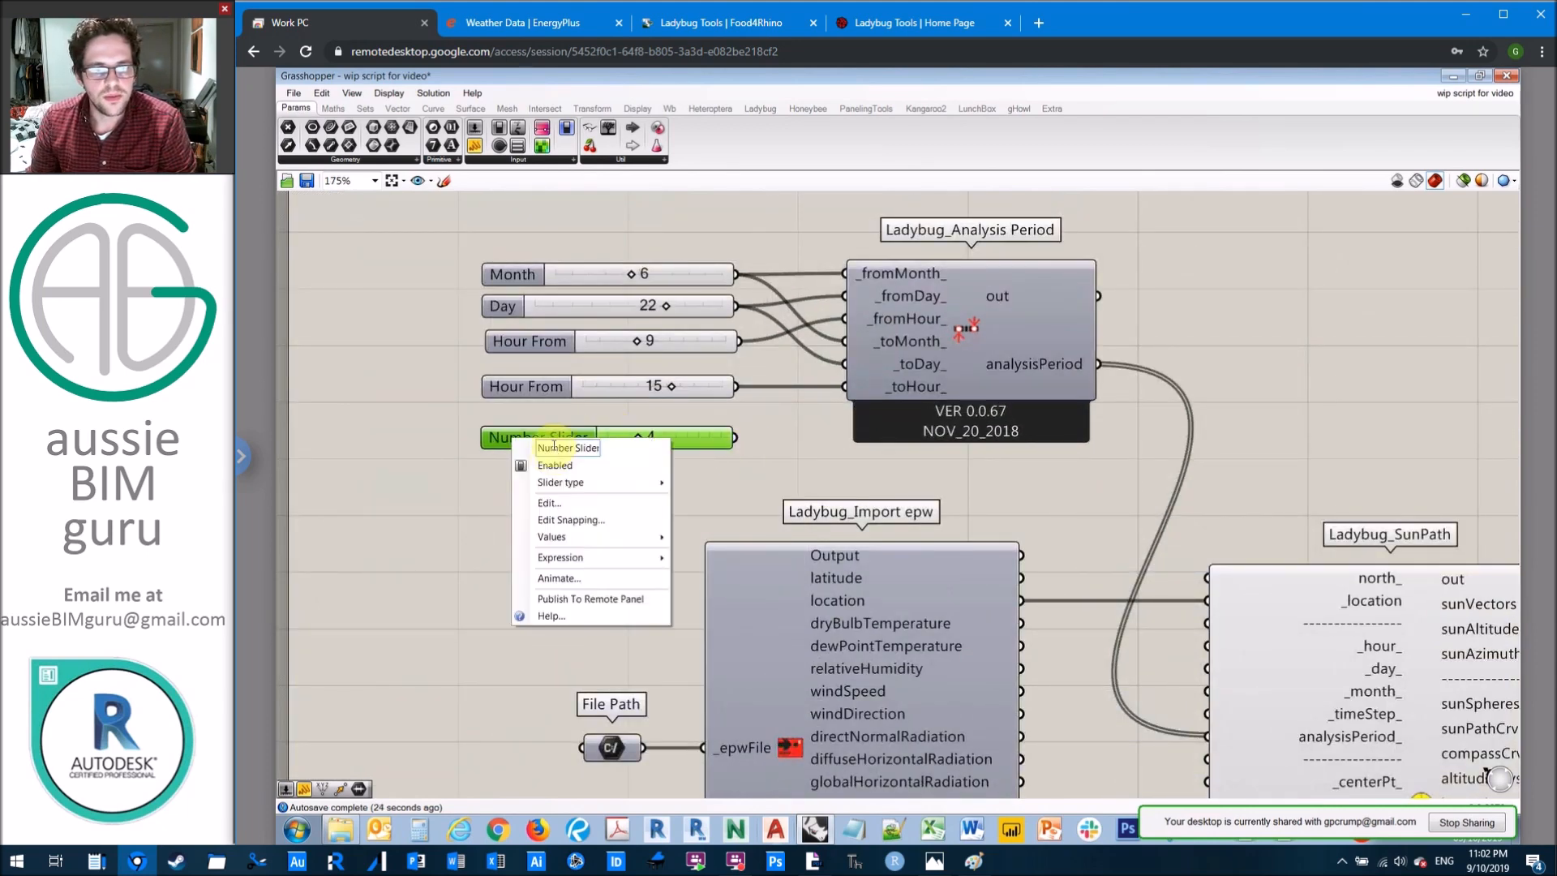
text(Time step)
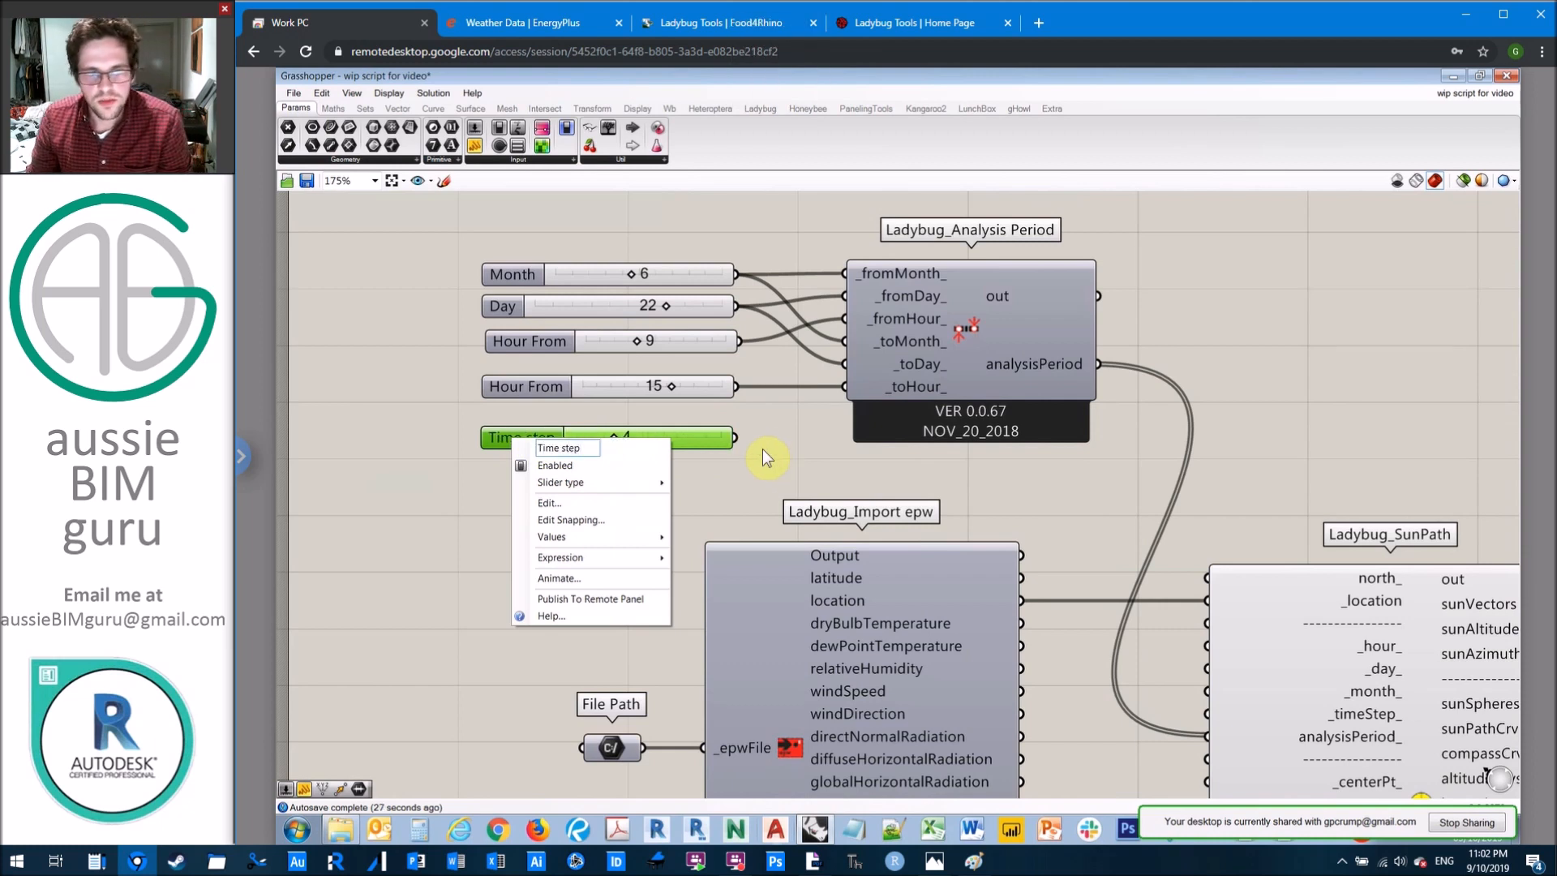
key(Return)
drag(738, 437, 1208, 714)
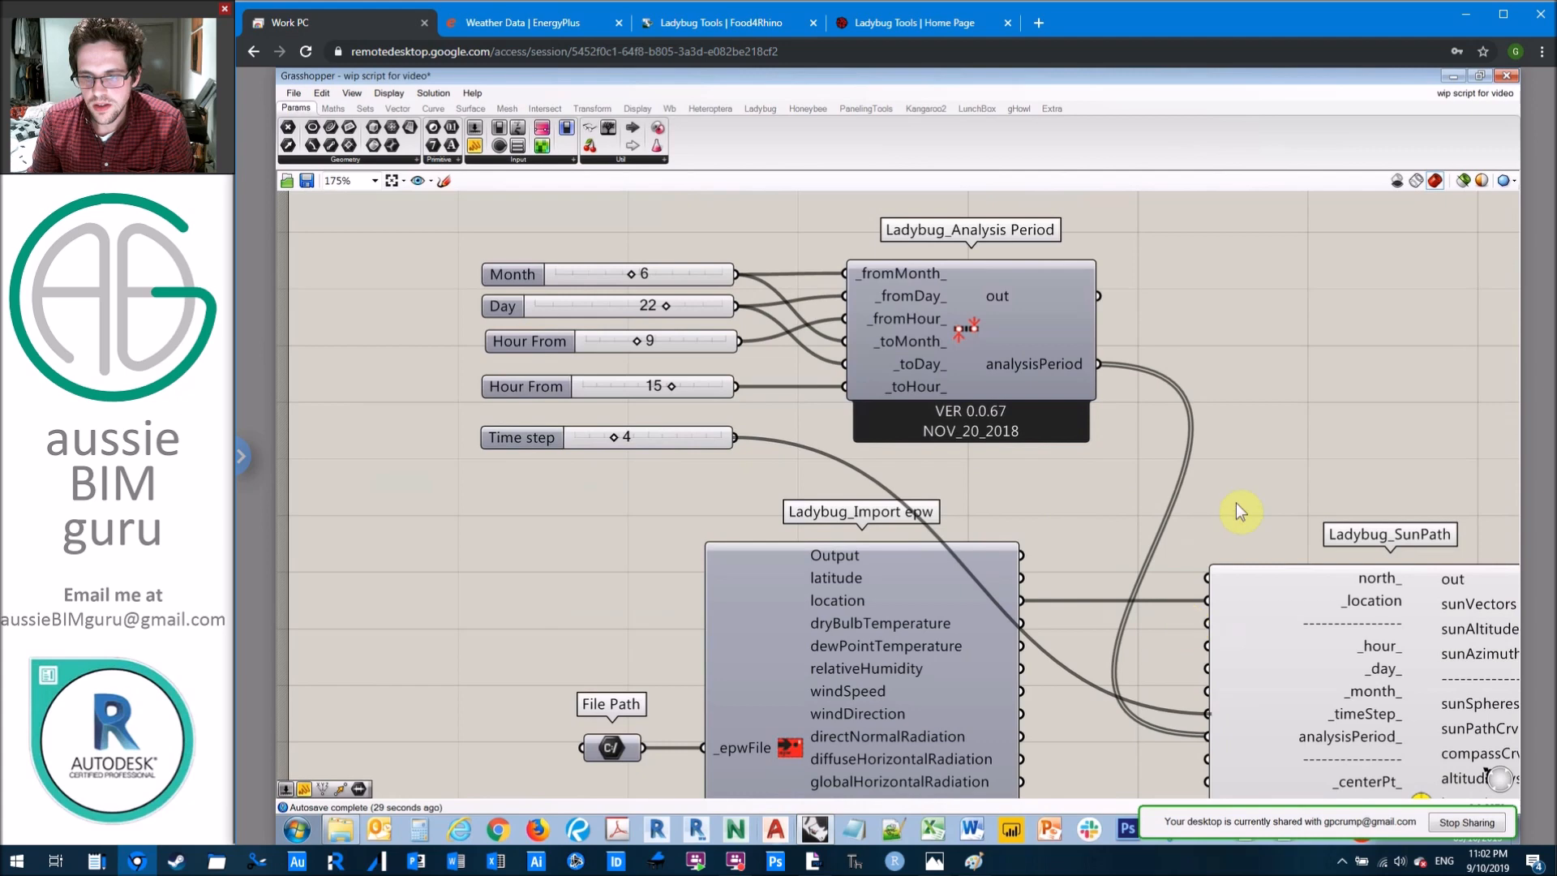
Step: Add a Ladybug_Sunlight Hours Analysis component and place it clear of the SunPath component on its output side
right_drag(1258, 470, 1087, 391)
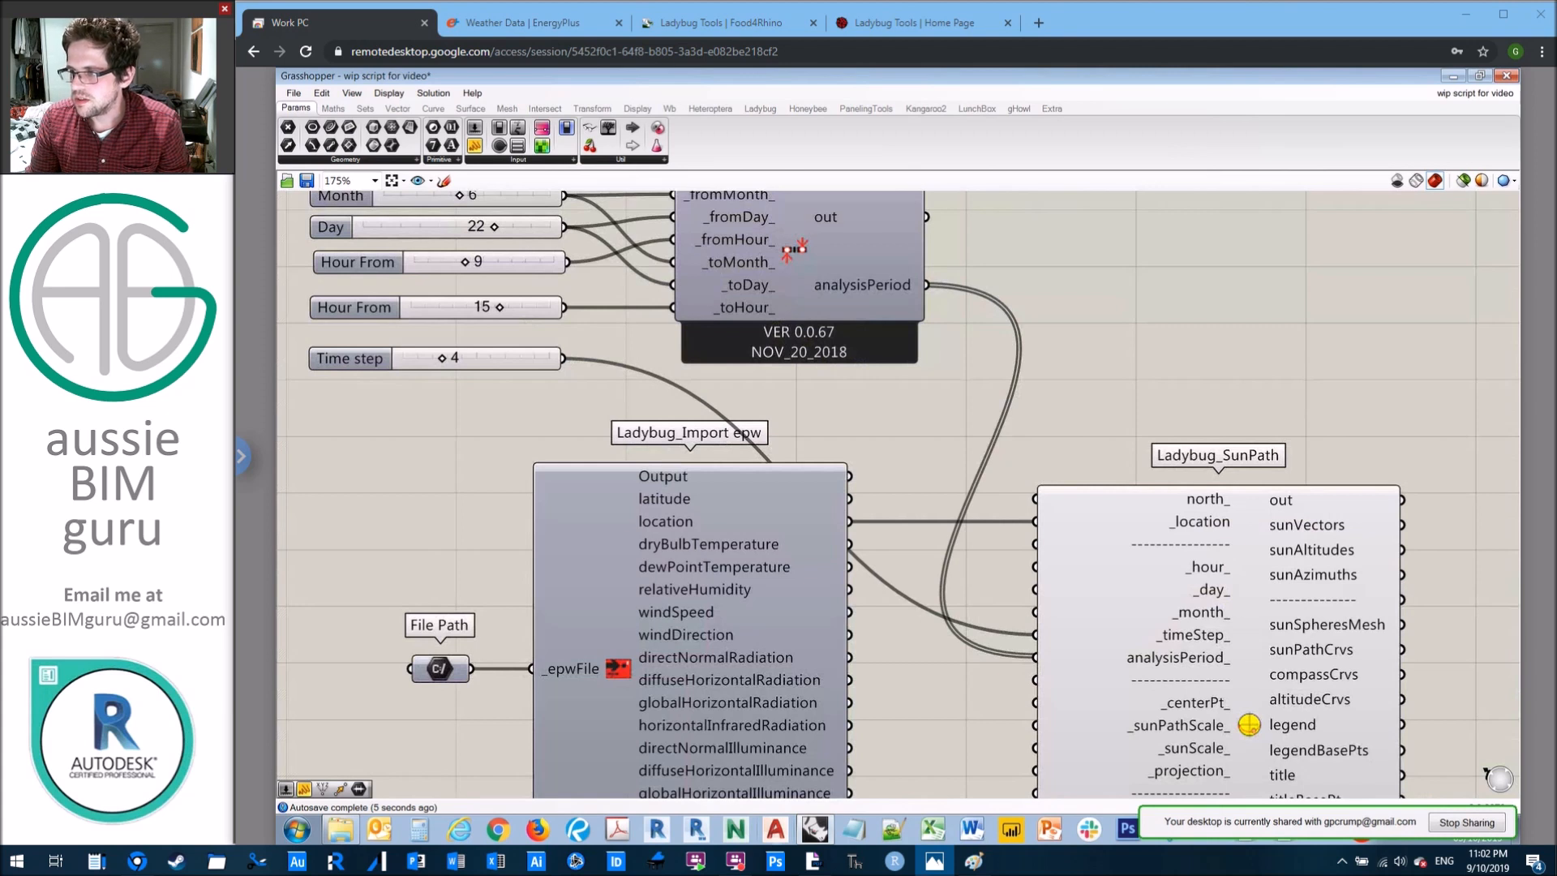
right_drag(1365, 385, 1283, 368)
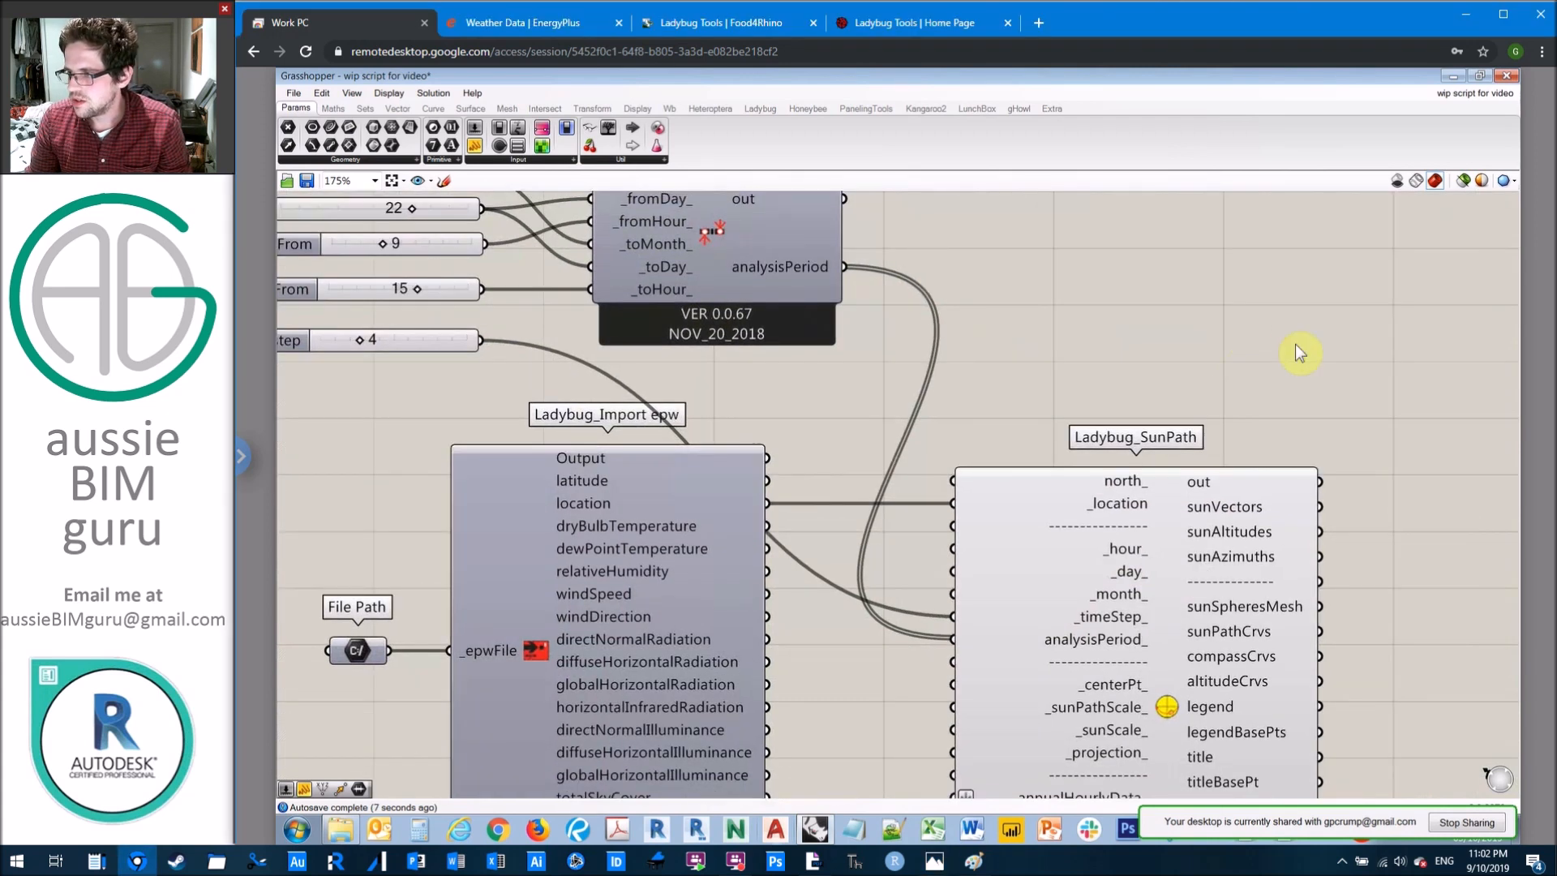
right_drag(1295, 346, 1228, 326)
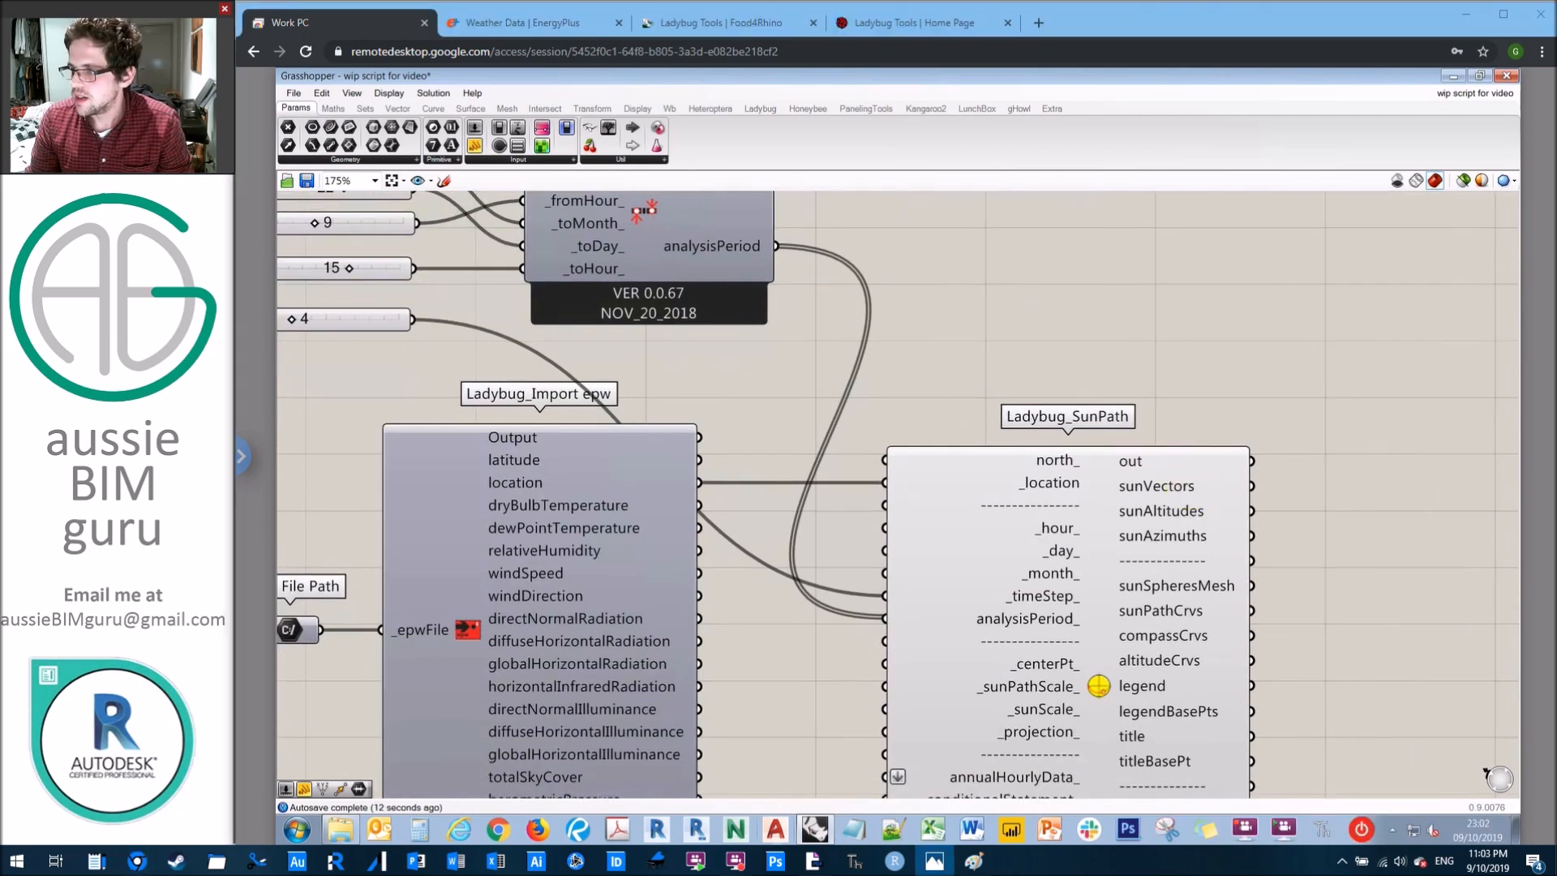
scroll(1153, 323, down, 2)
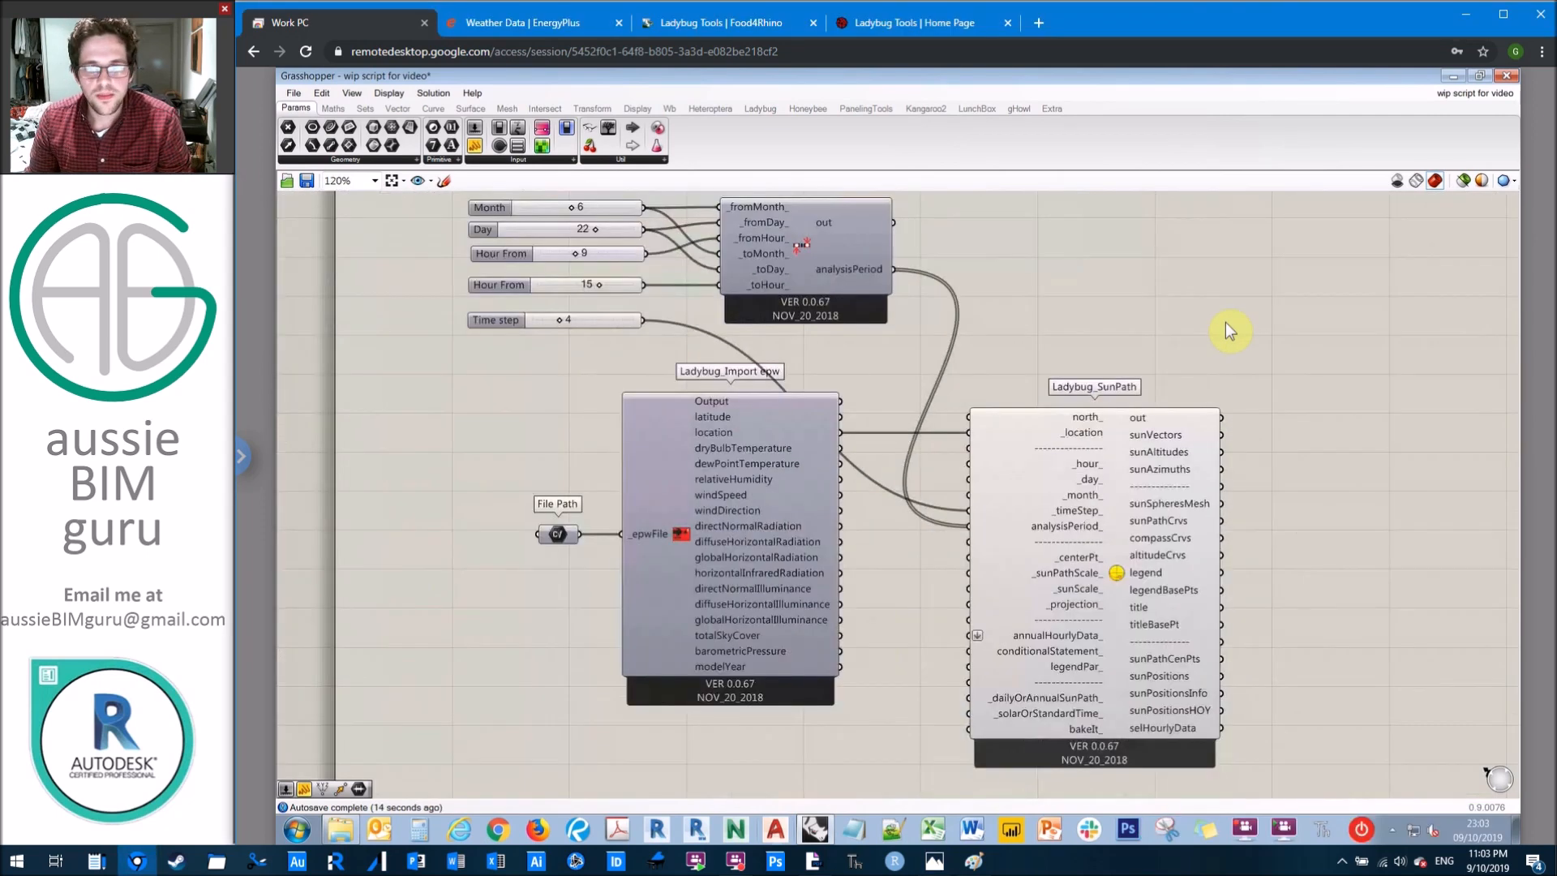
right_drag(1223, 324, 1184, 382)
double_click(1184, 383)
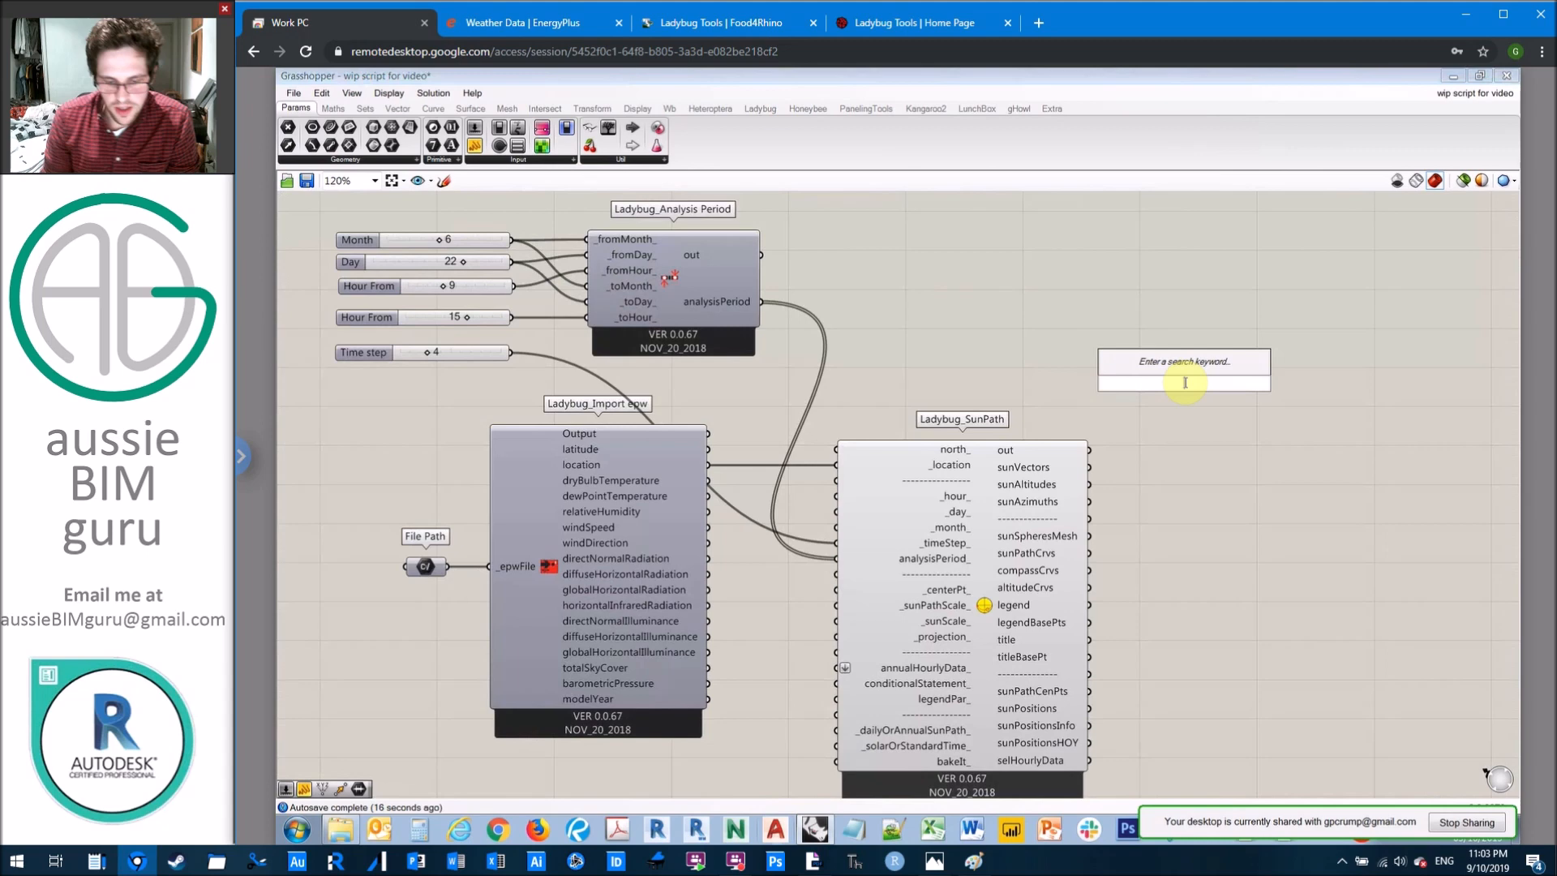
text(sunlight hour analysis)
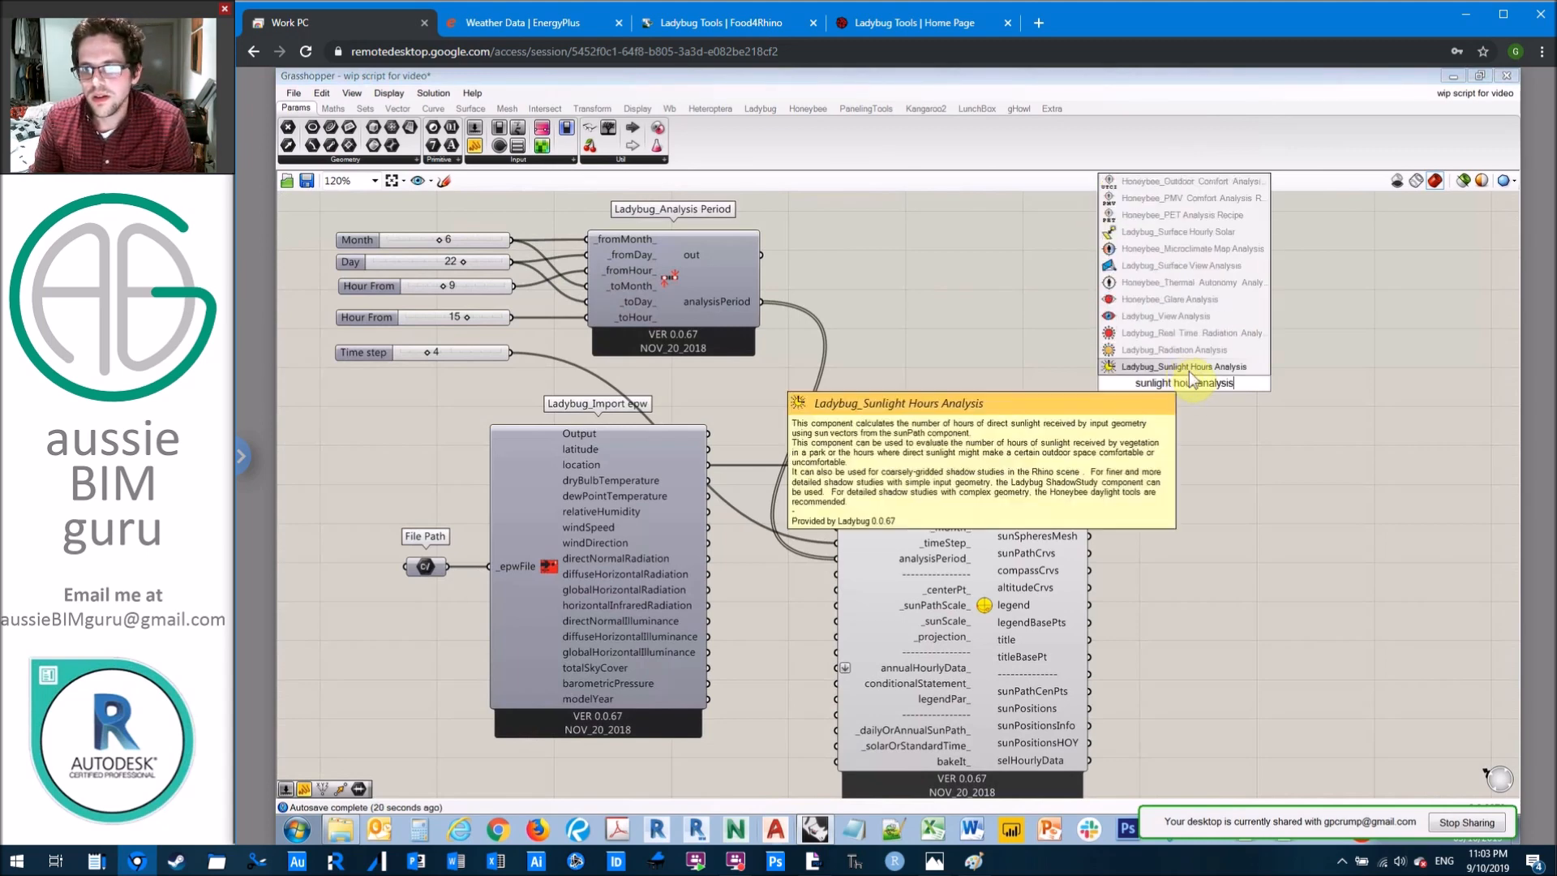
key(Return)
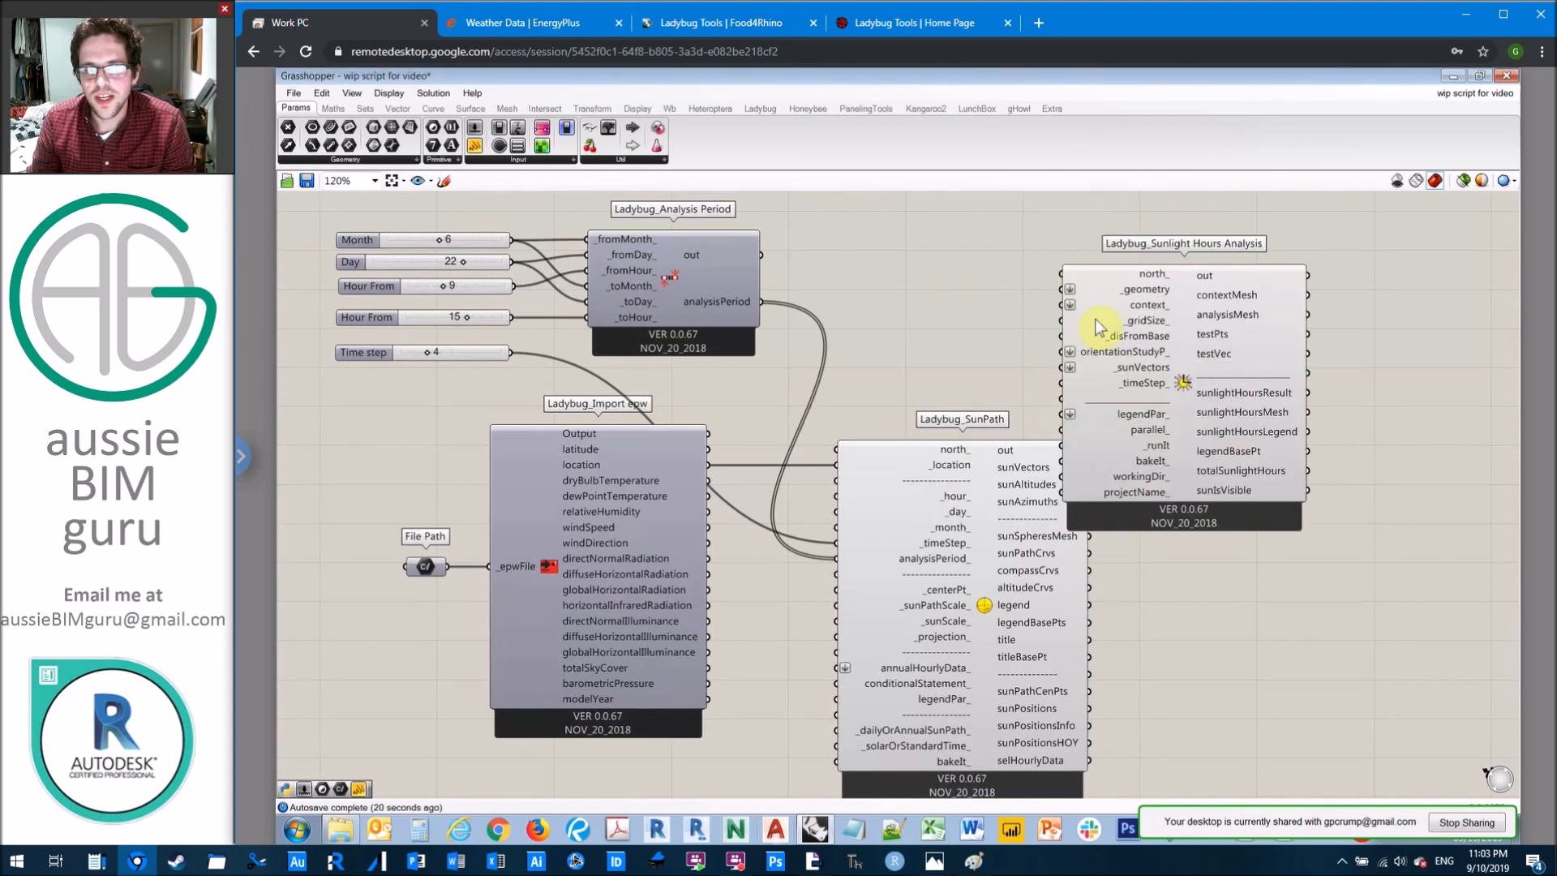
click(756, 109)
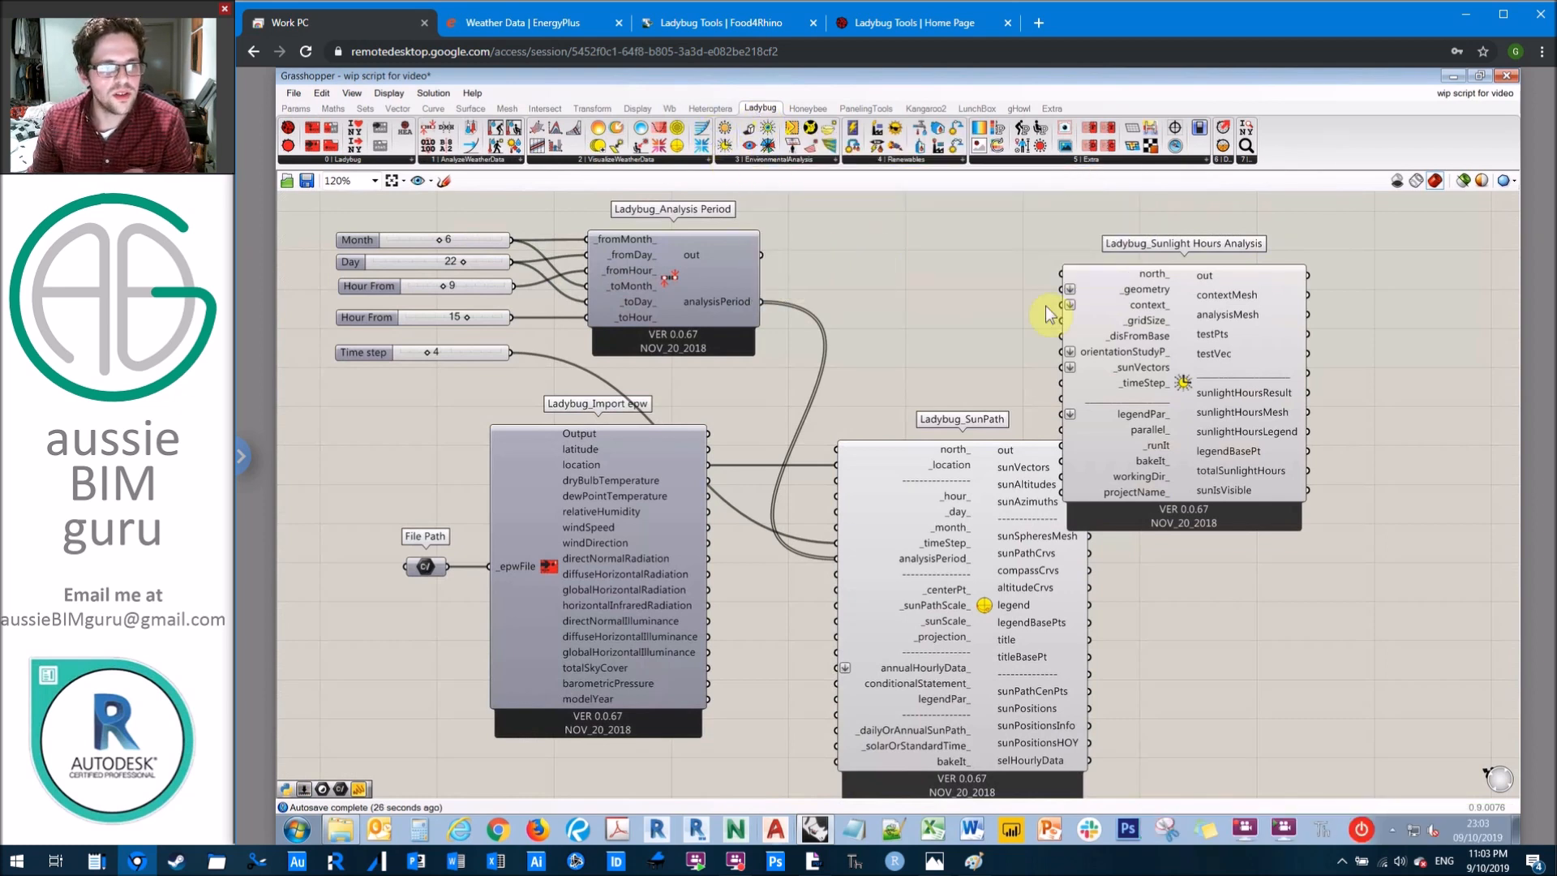
drag(1154, 306, 1258, 374)
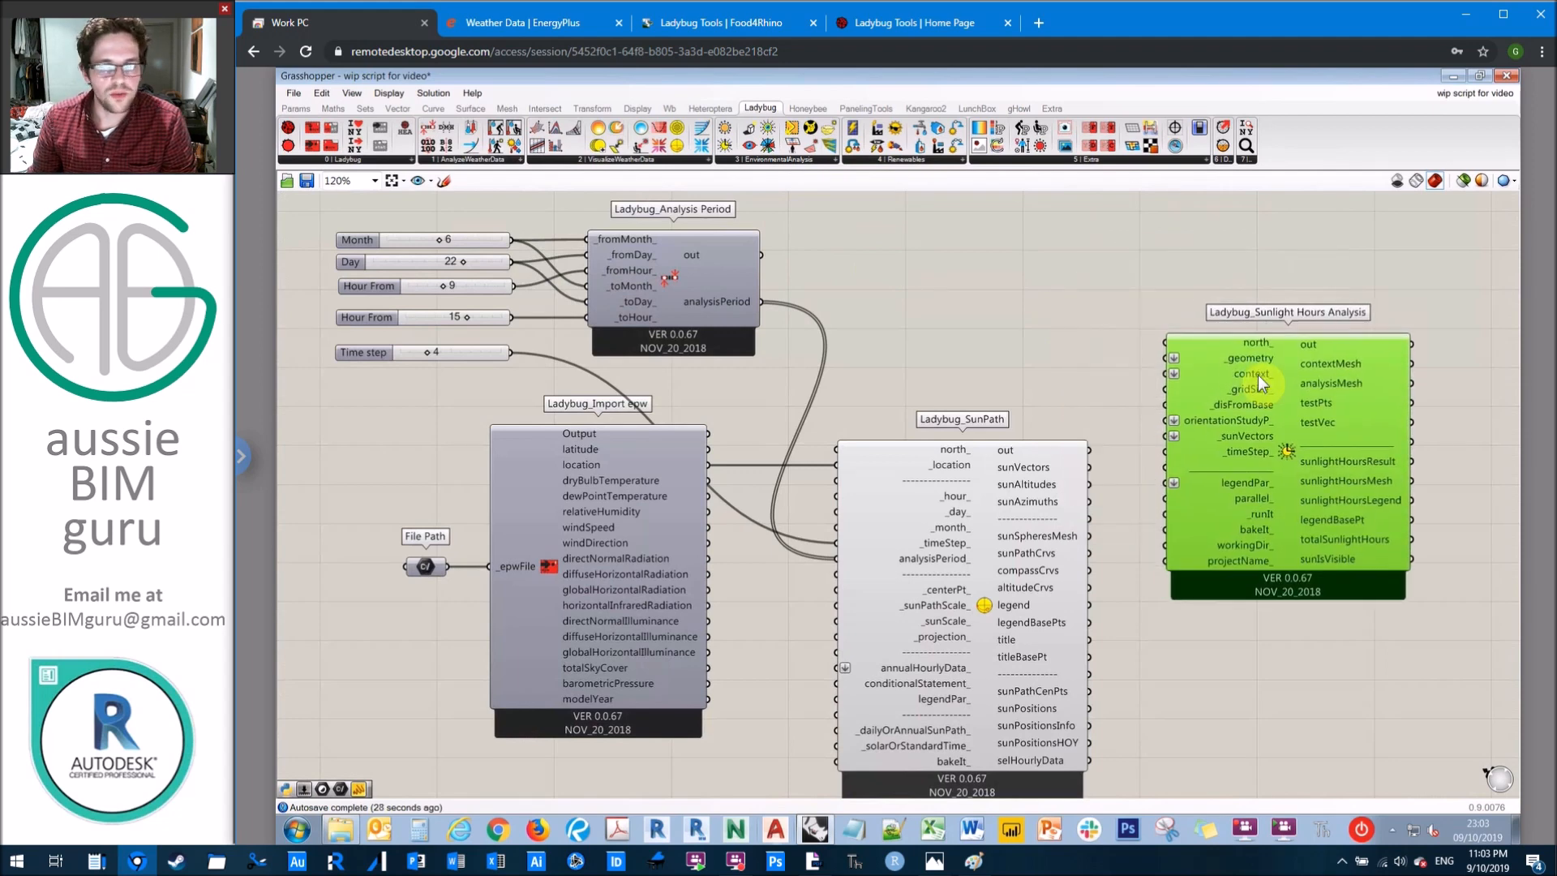
click(1045, 285)
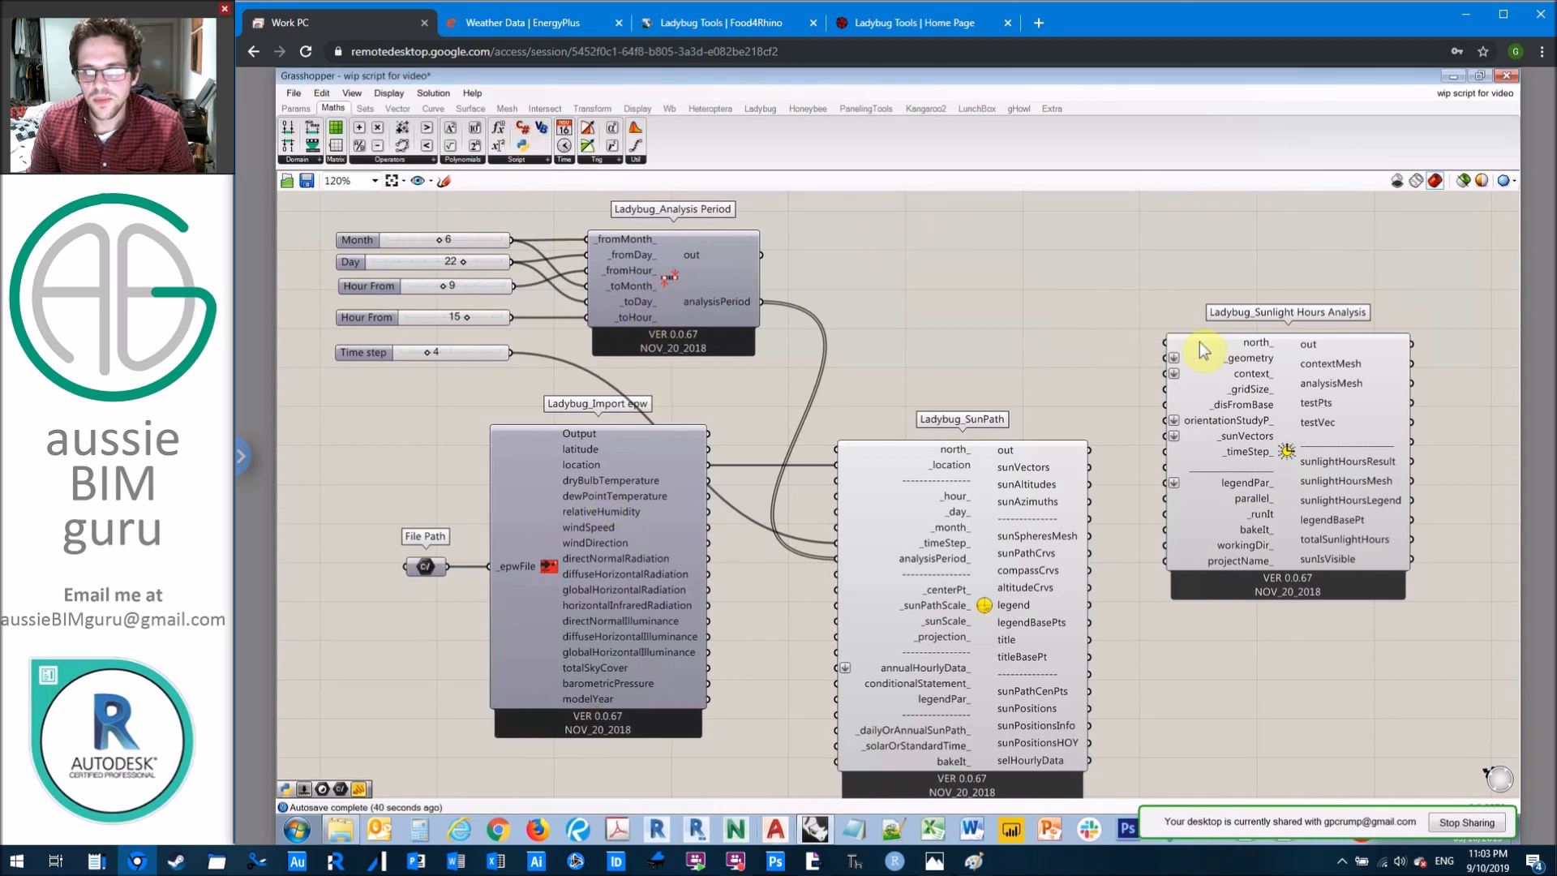
Step: Save the script and shift the Sunlight Hours Analysis component slightly further from SunPath
key(ctrl+s)
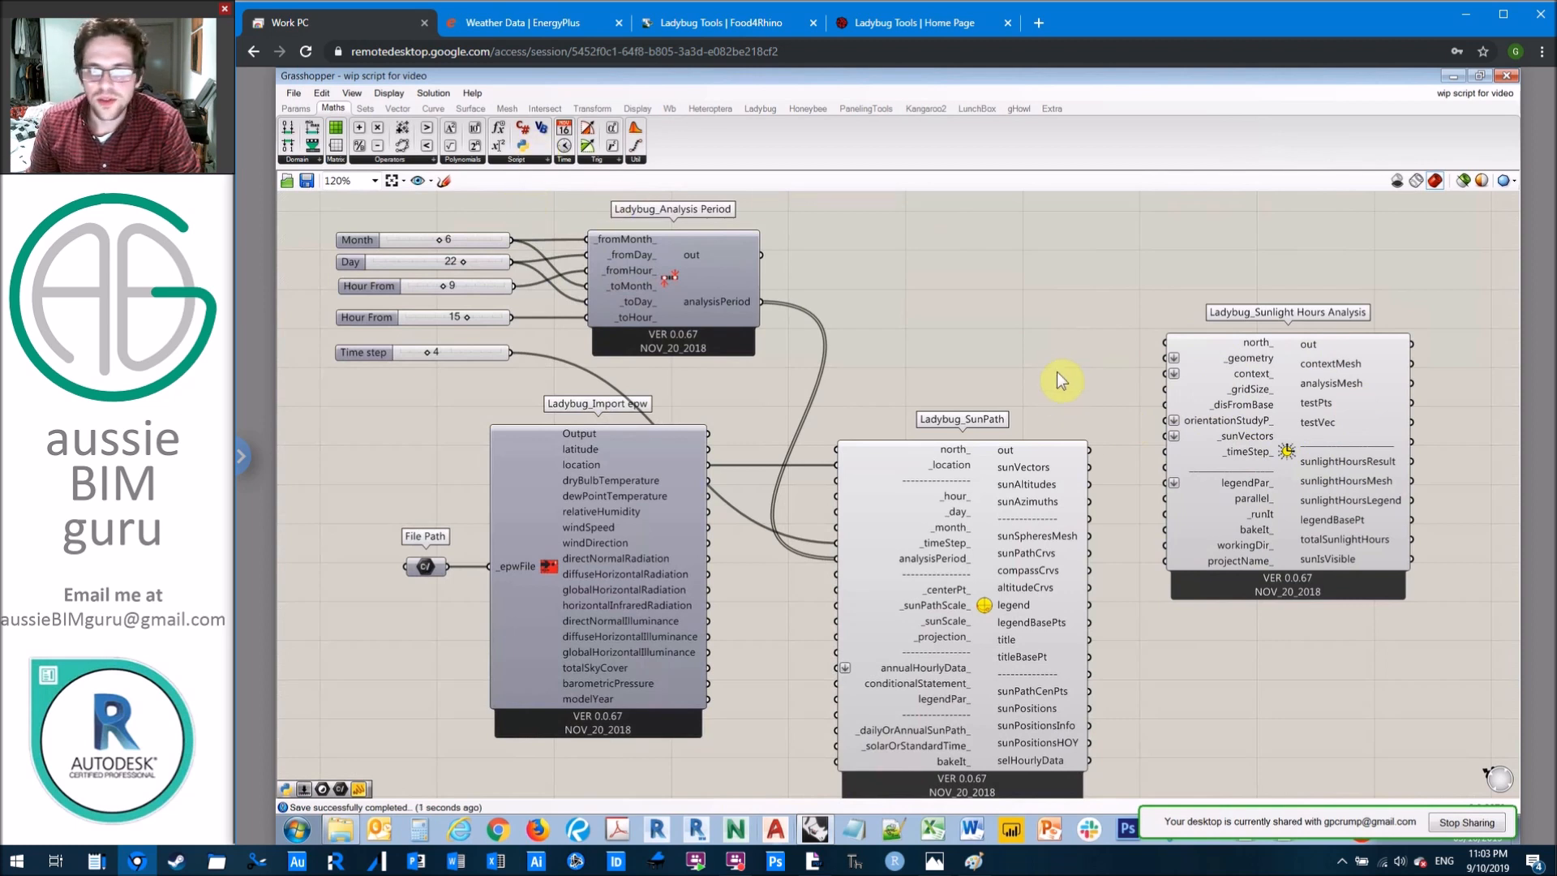
drag(1301, 455, 1316, 460)
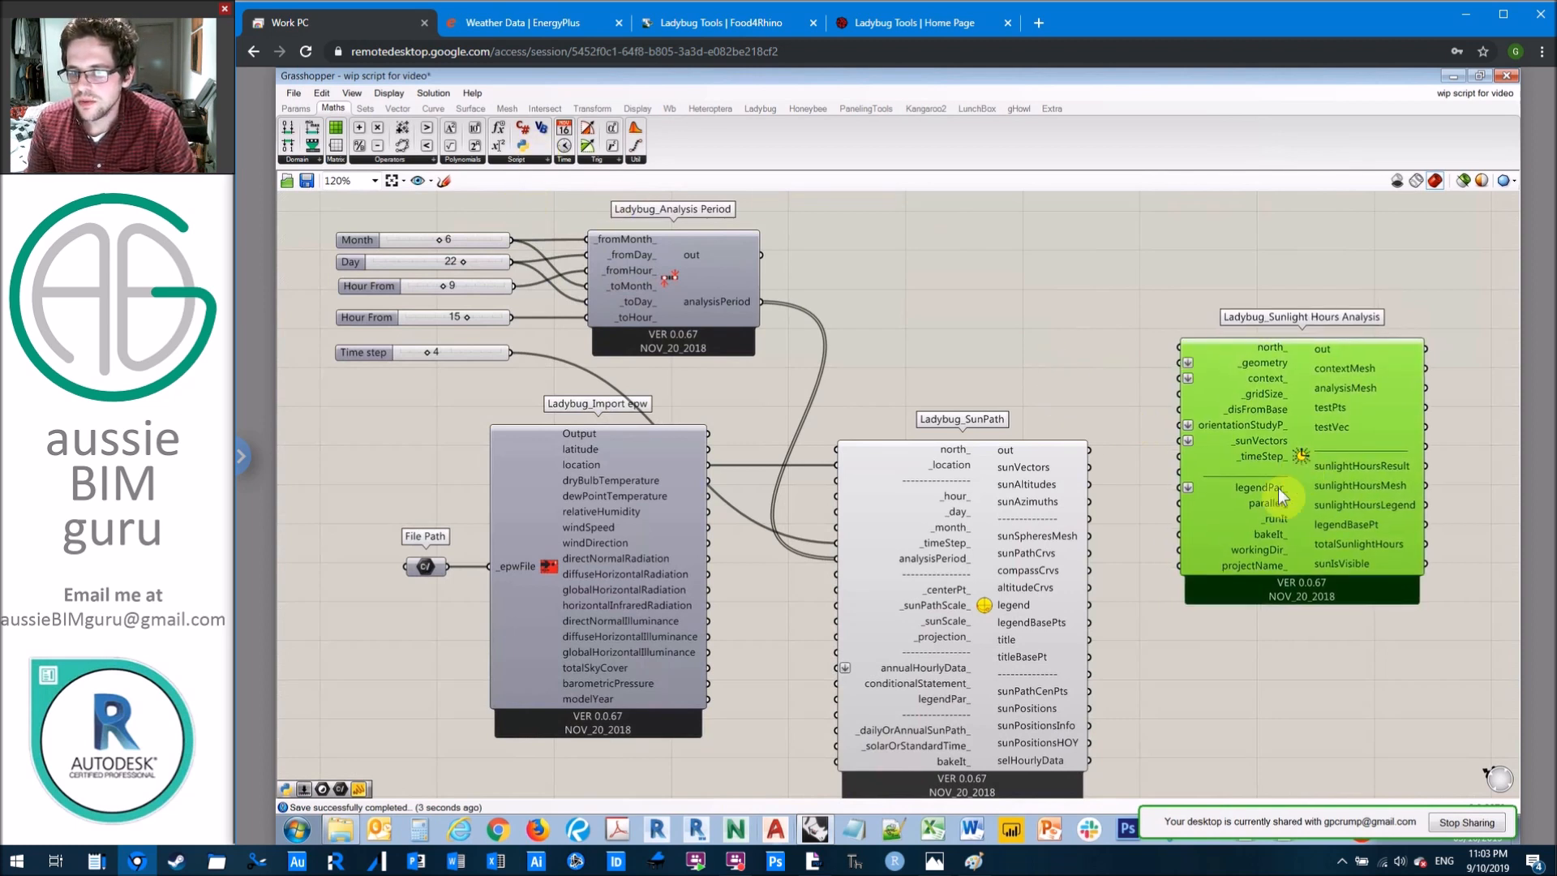
click(1146, 359)
key(alt+Tab)
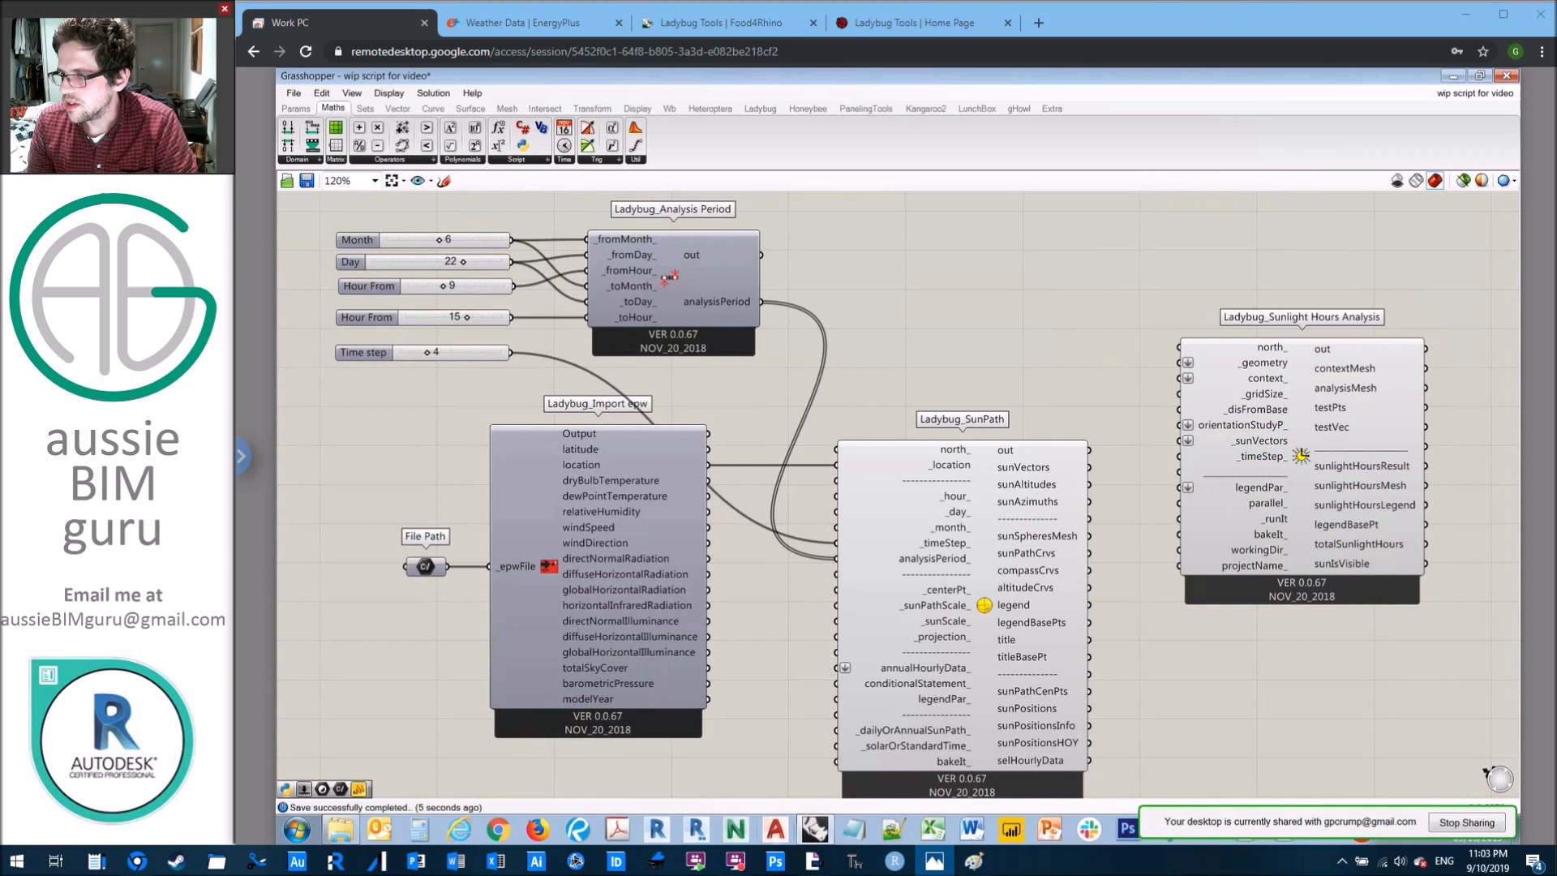
Step: Add a Brep parameter and a Mesh parameter above the SunPath component, with Mesh directly beneath Brep
click(945, 281)
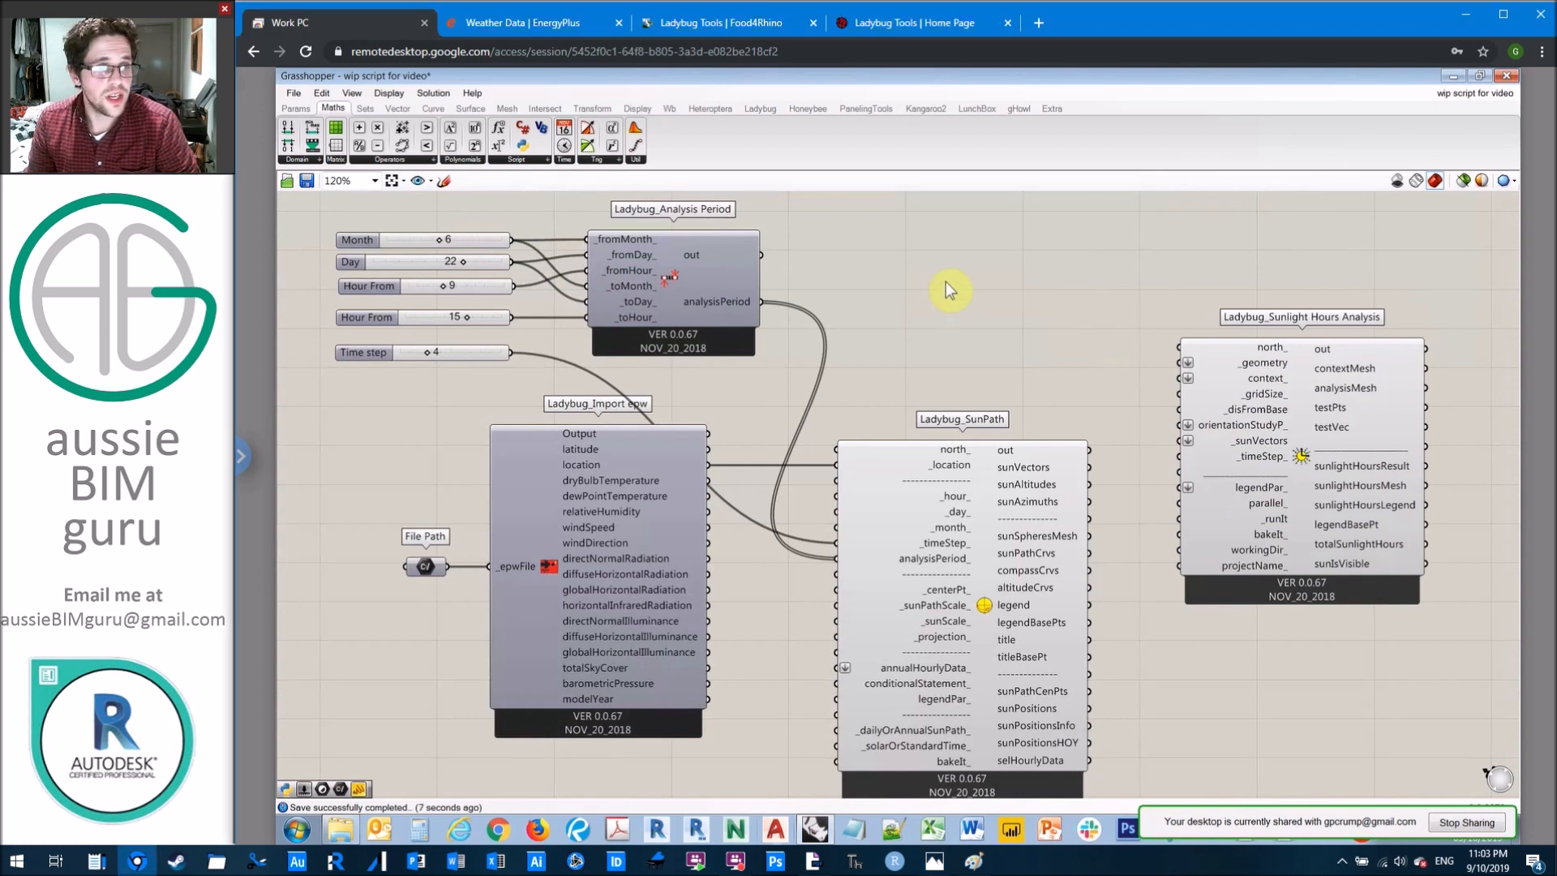
double_click(946, 280)
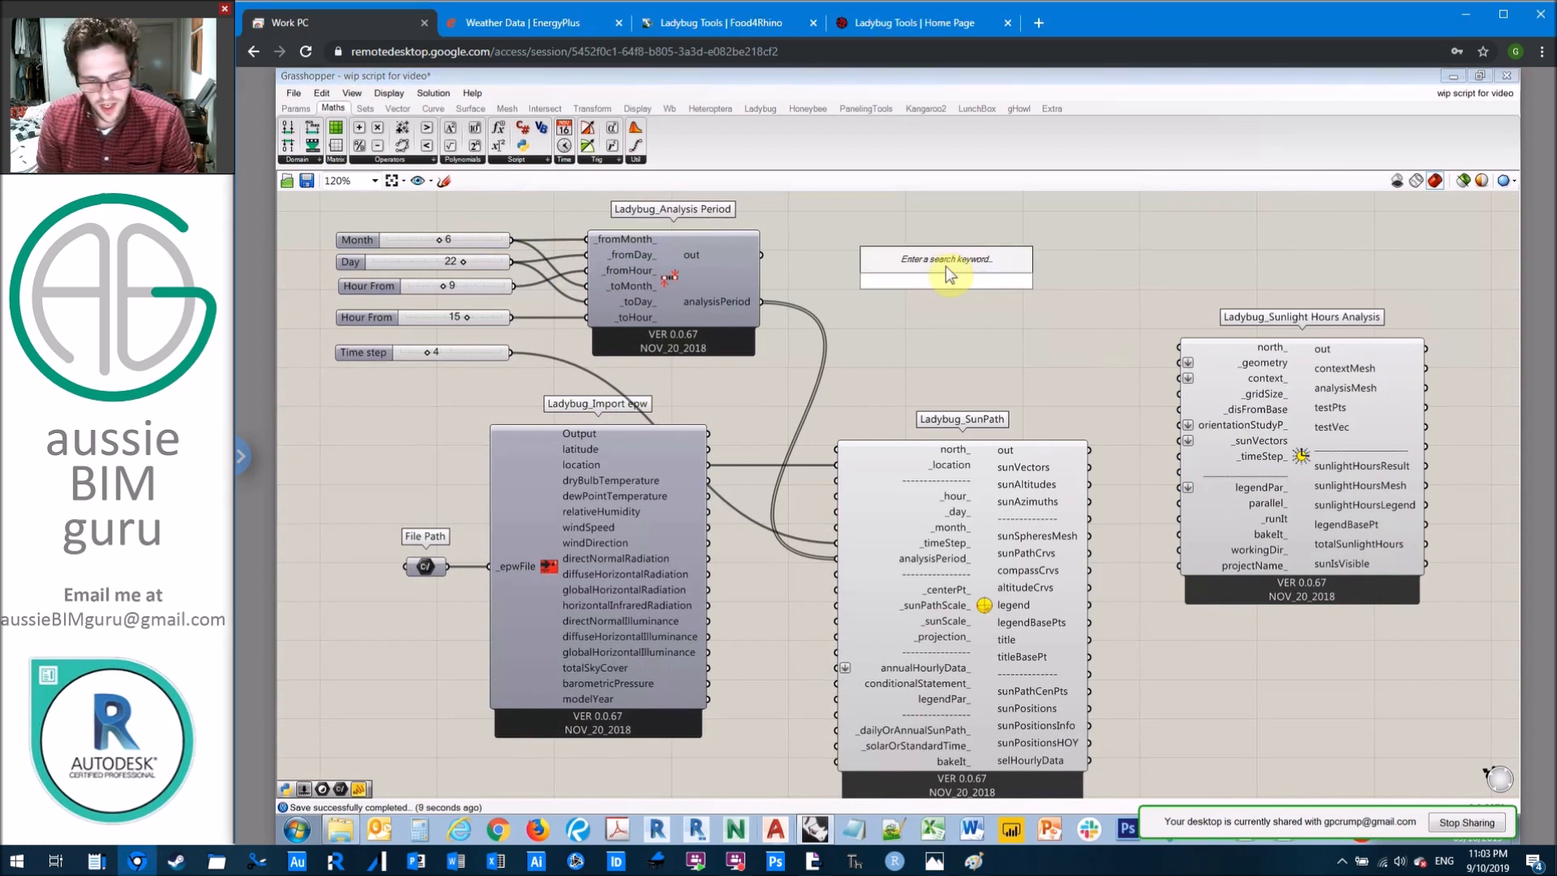
text(brep)
click(945, 266)
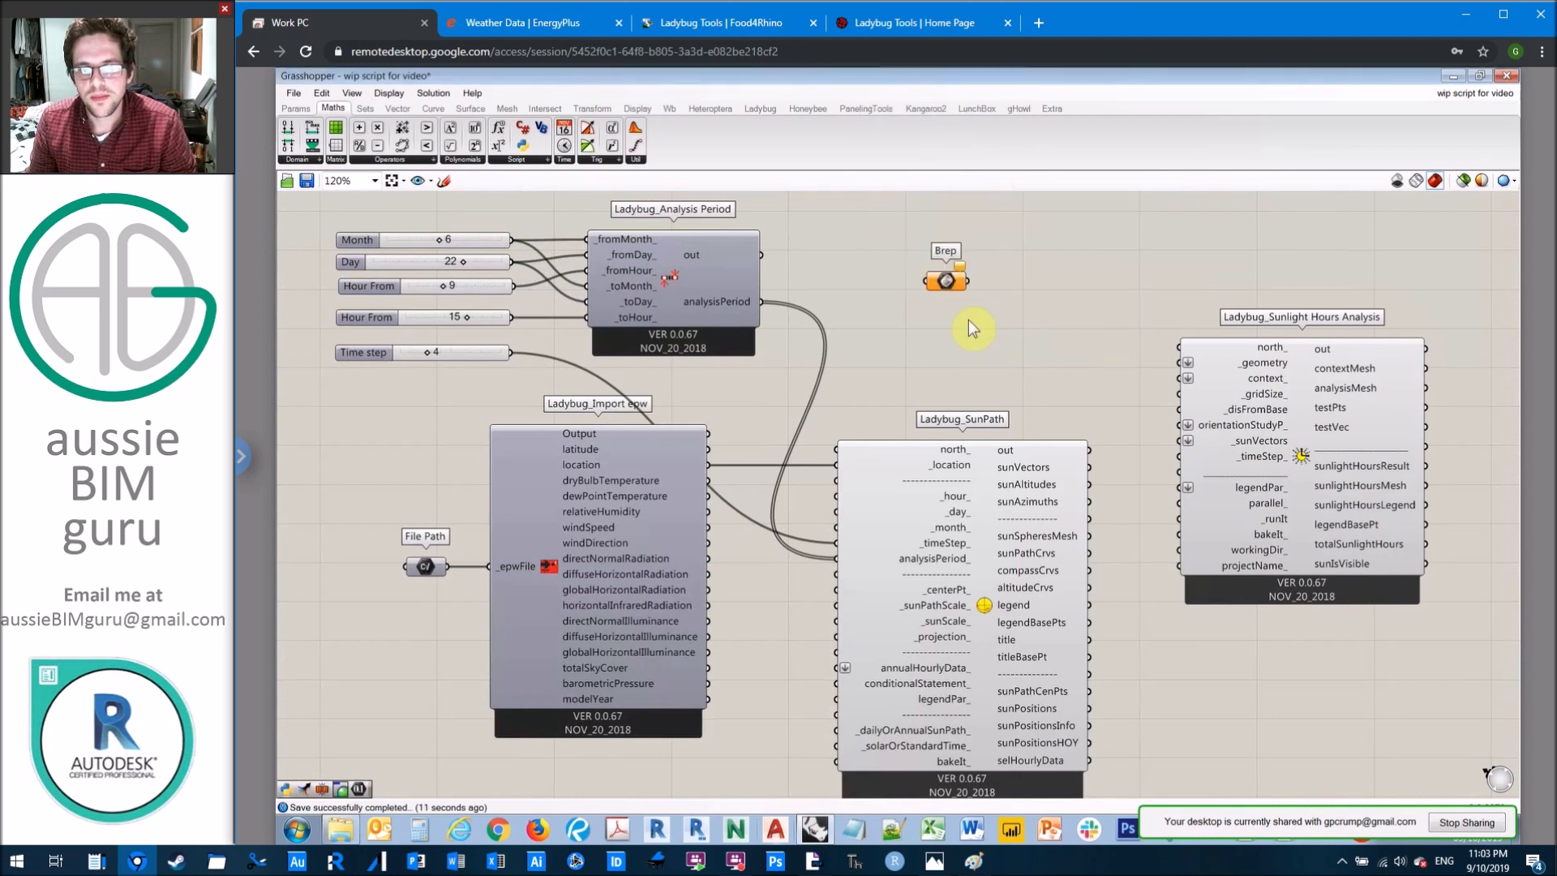
double_click(968, 319)
text(mesh)
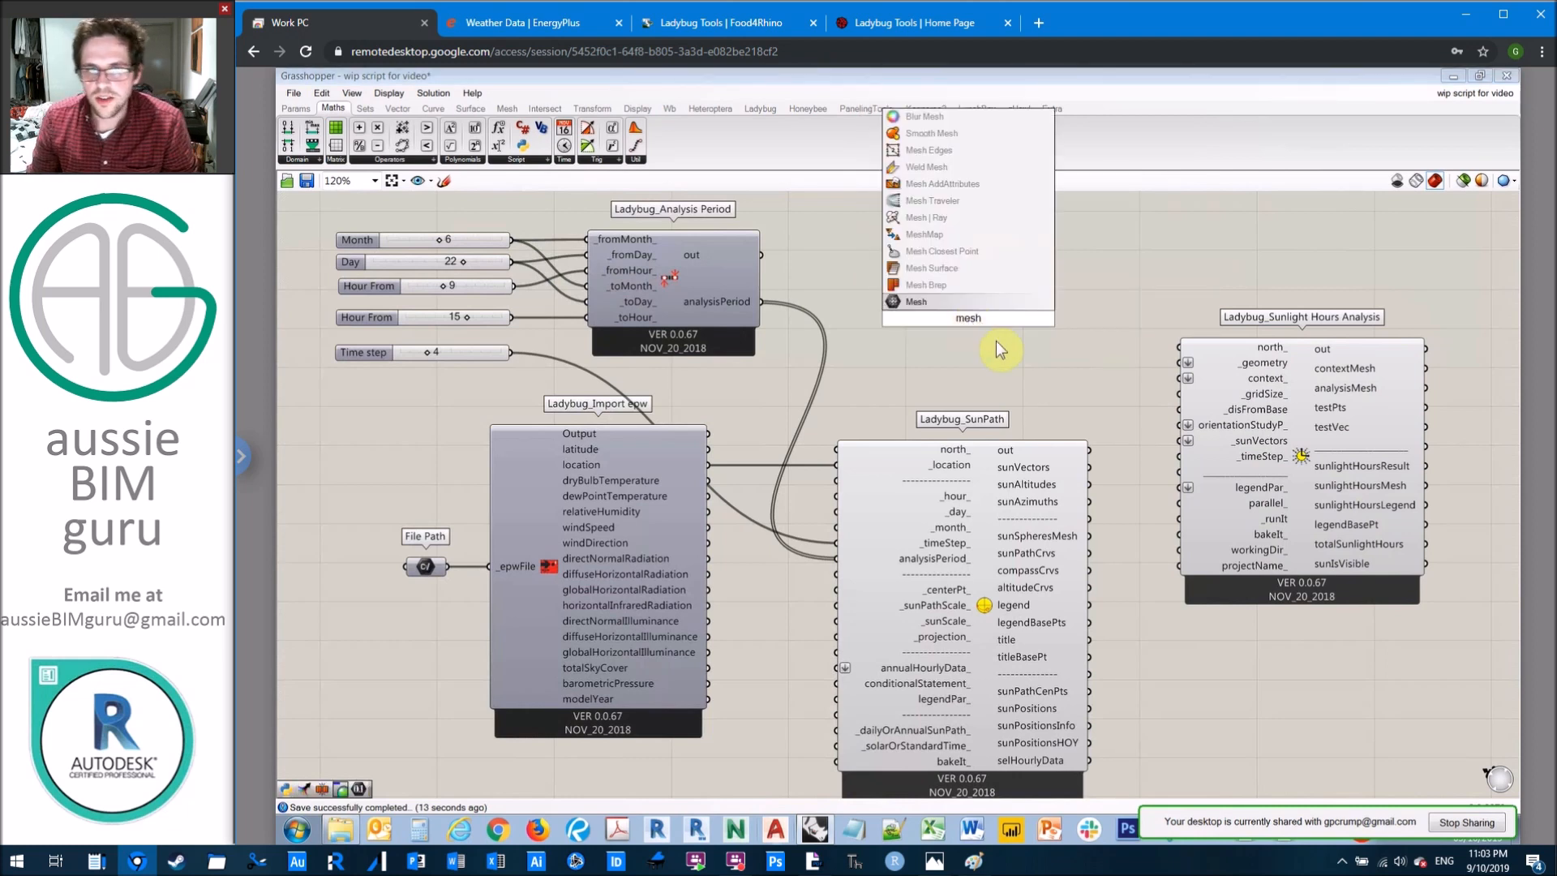
key(Return)
drag(969, 323, 954, 335)
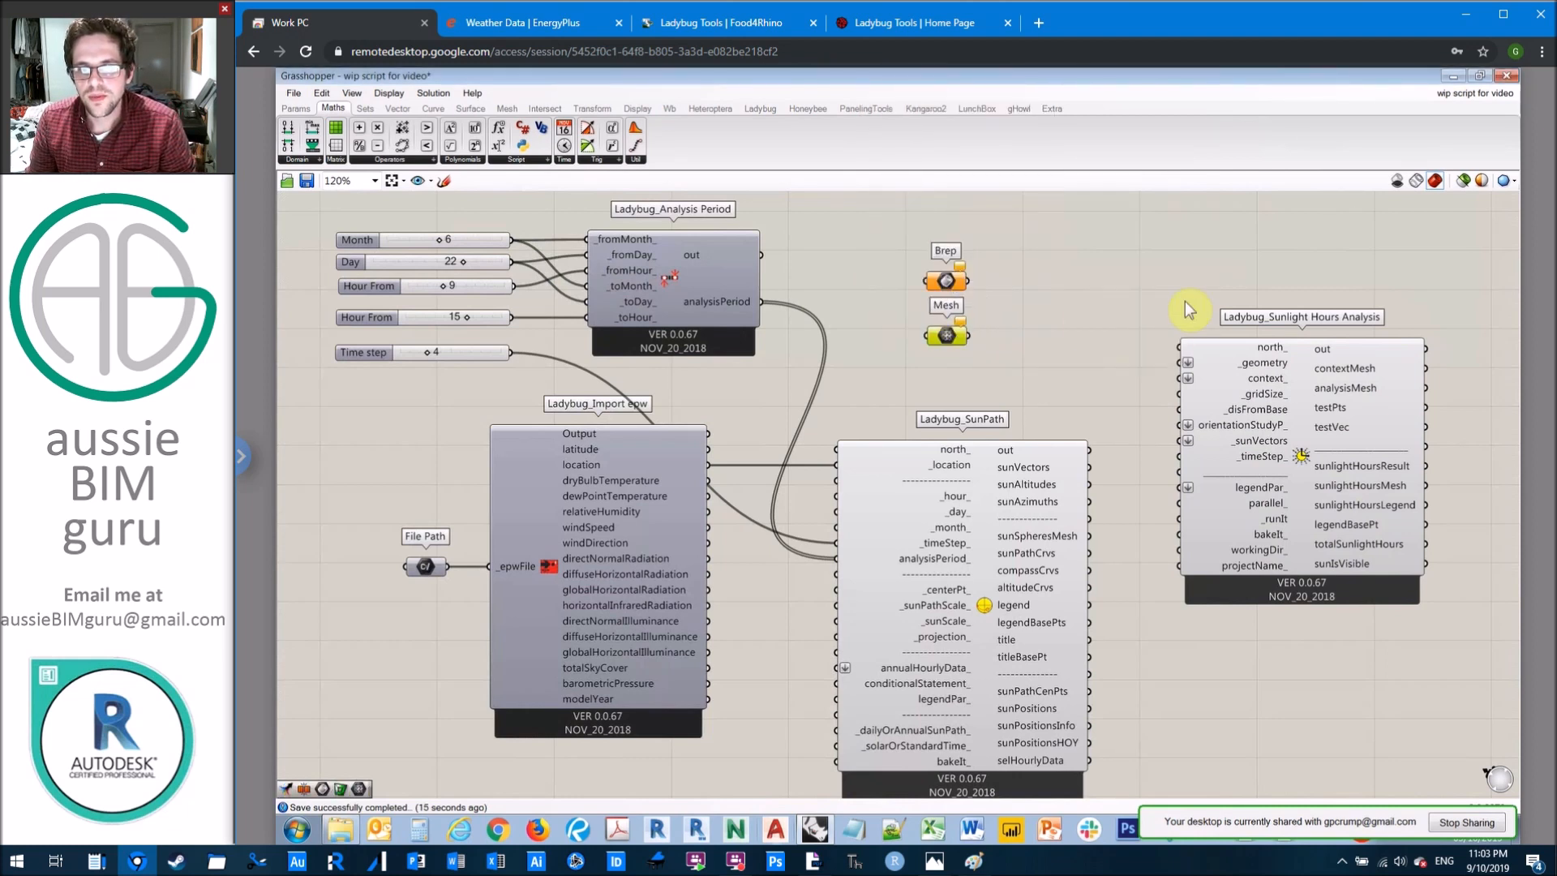
Step: Switch to the Rhino model, deselect the test tower and examine the extent of the surrounding city context
click(1452, 75)
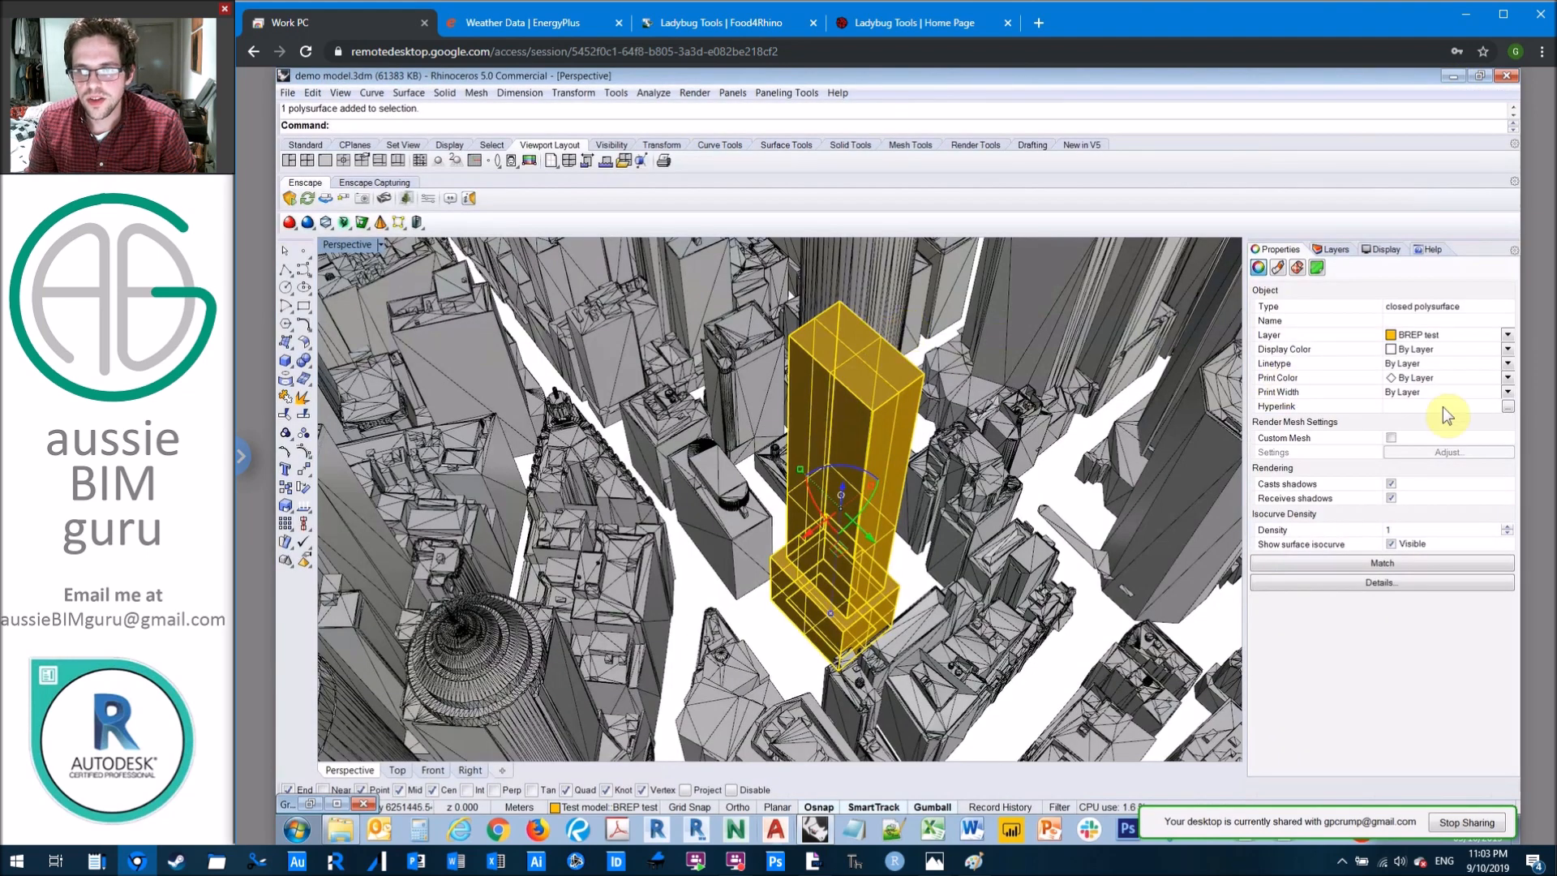
click(1033, 496)
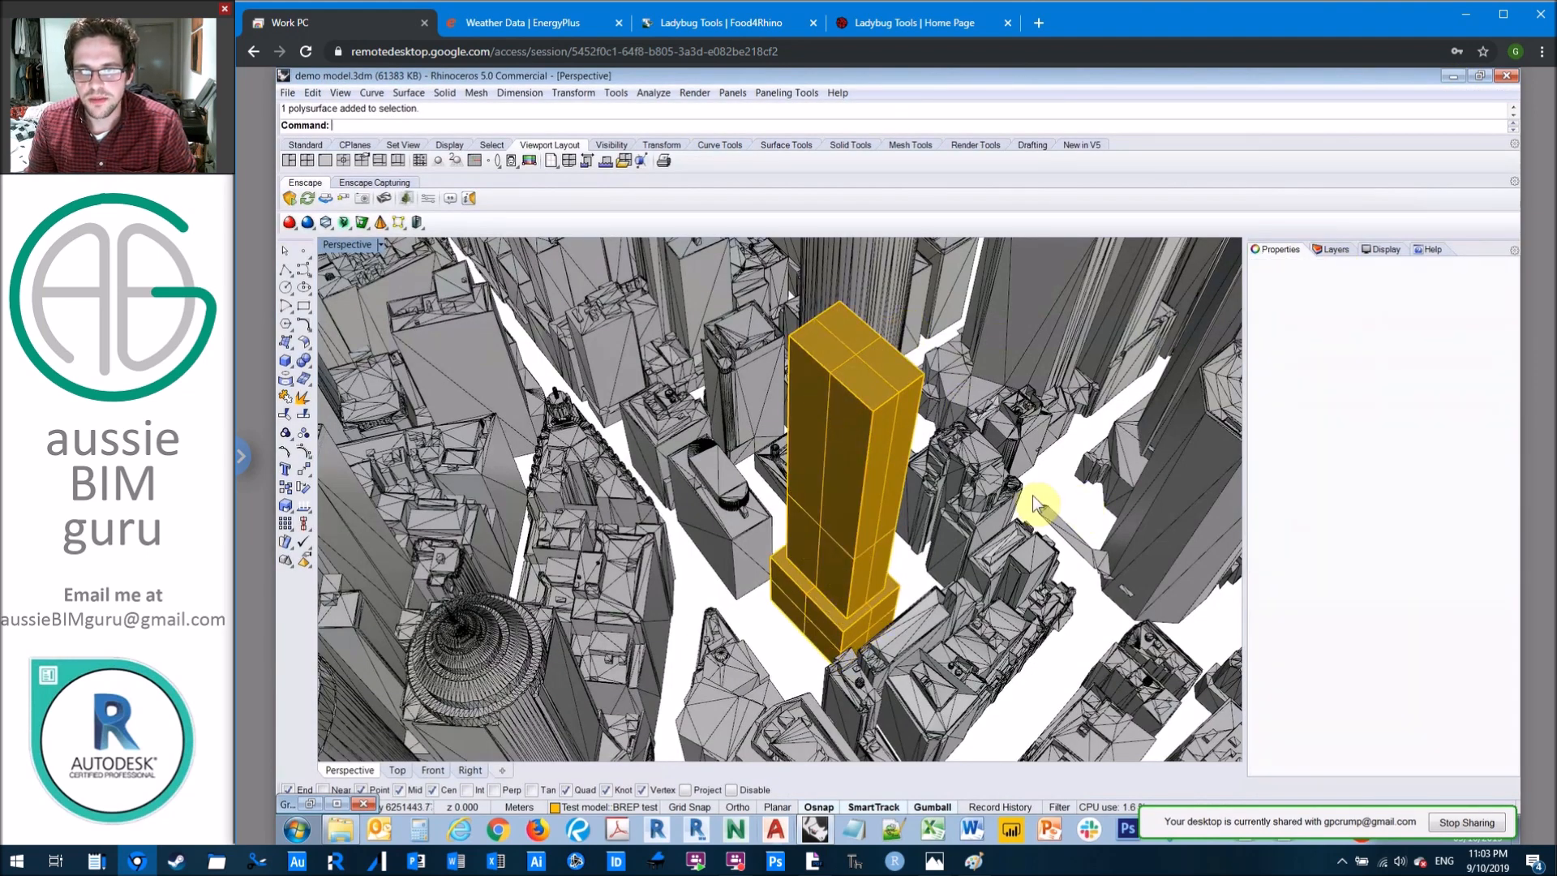
scroll(1033, 495, down, 6)
right_drag(1033, 496, 1011, 495)
scroll(881, 430, down, 3)
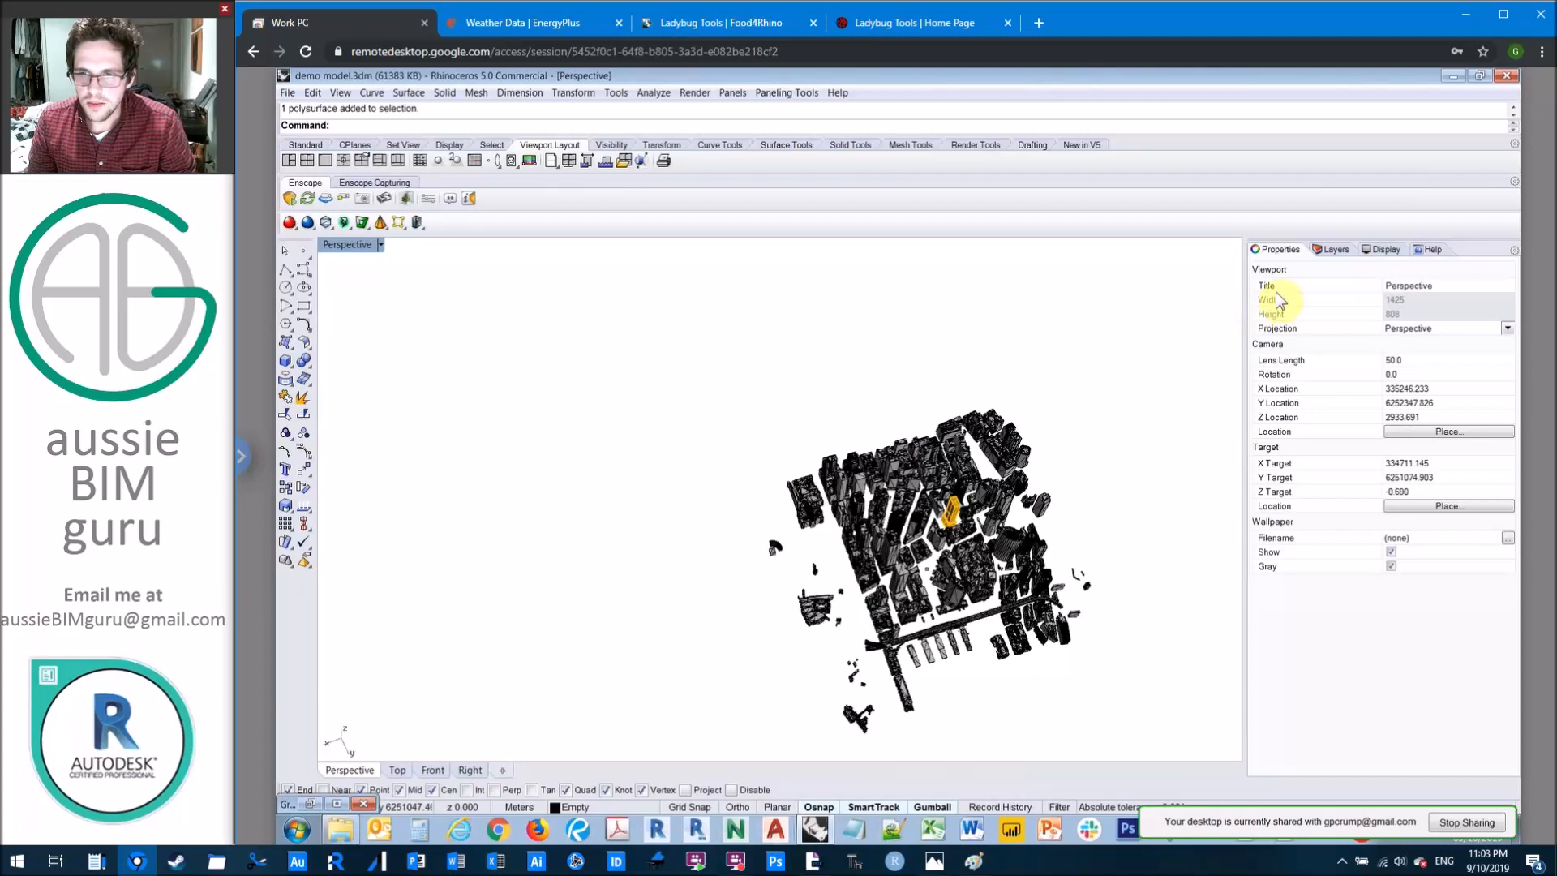
Step: Show the Terrain layer of the context model, hide it again and view the buildings from above
click(1335, 251)
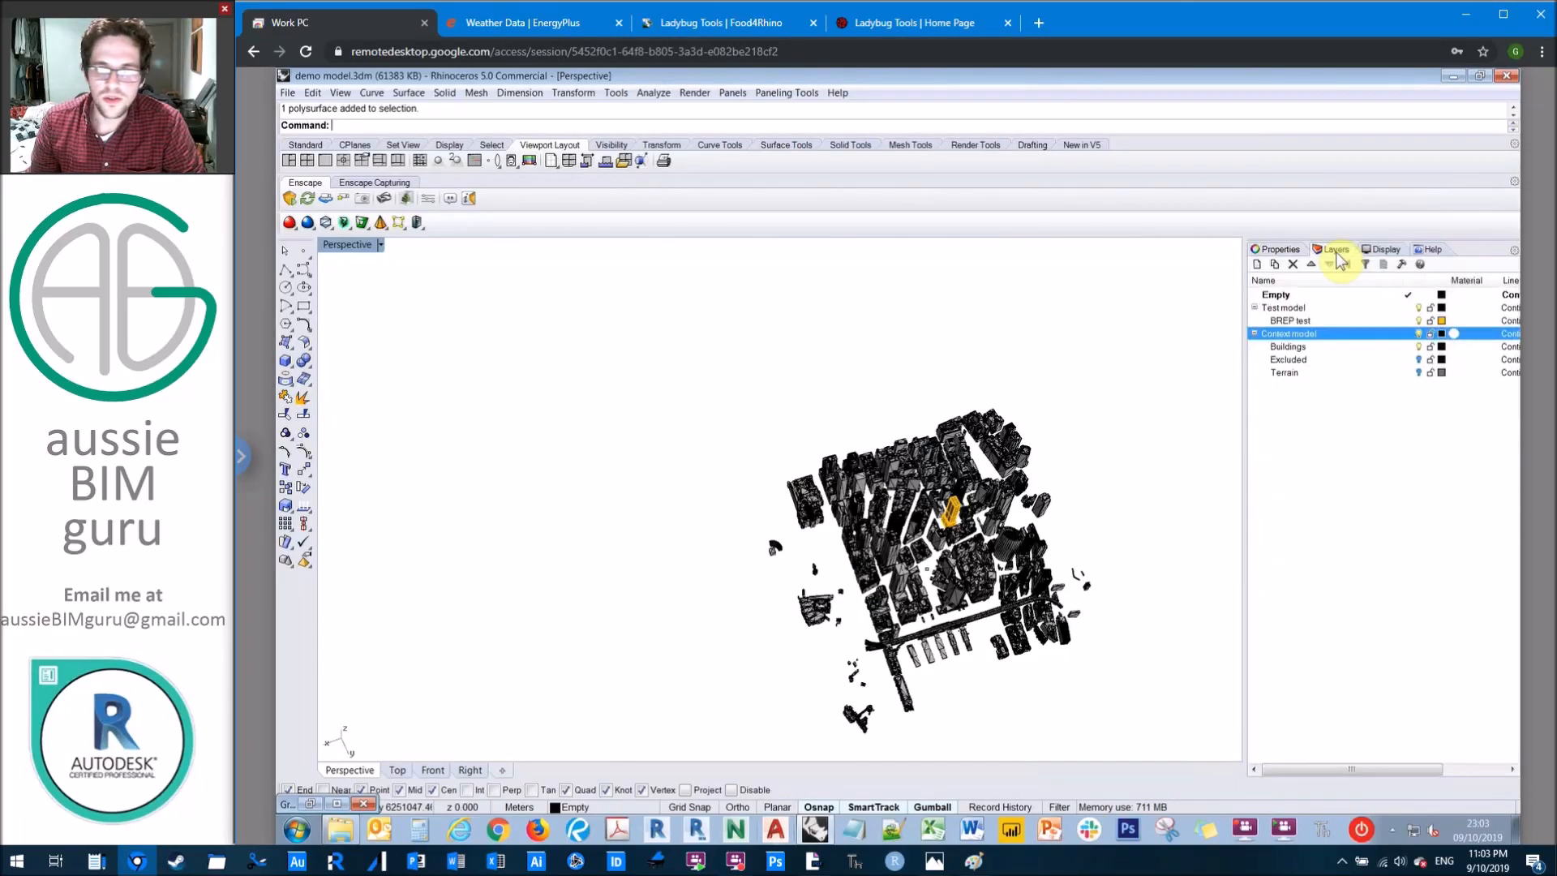
click(1419, 373)
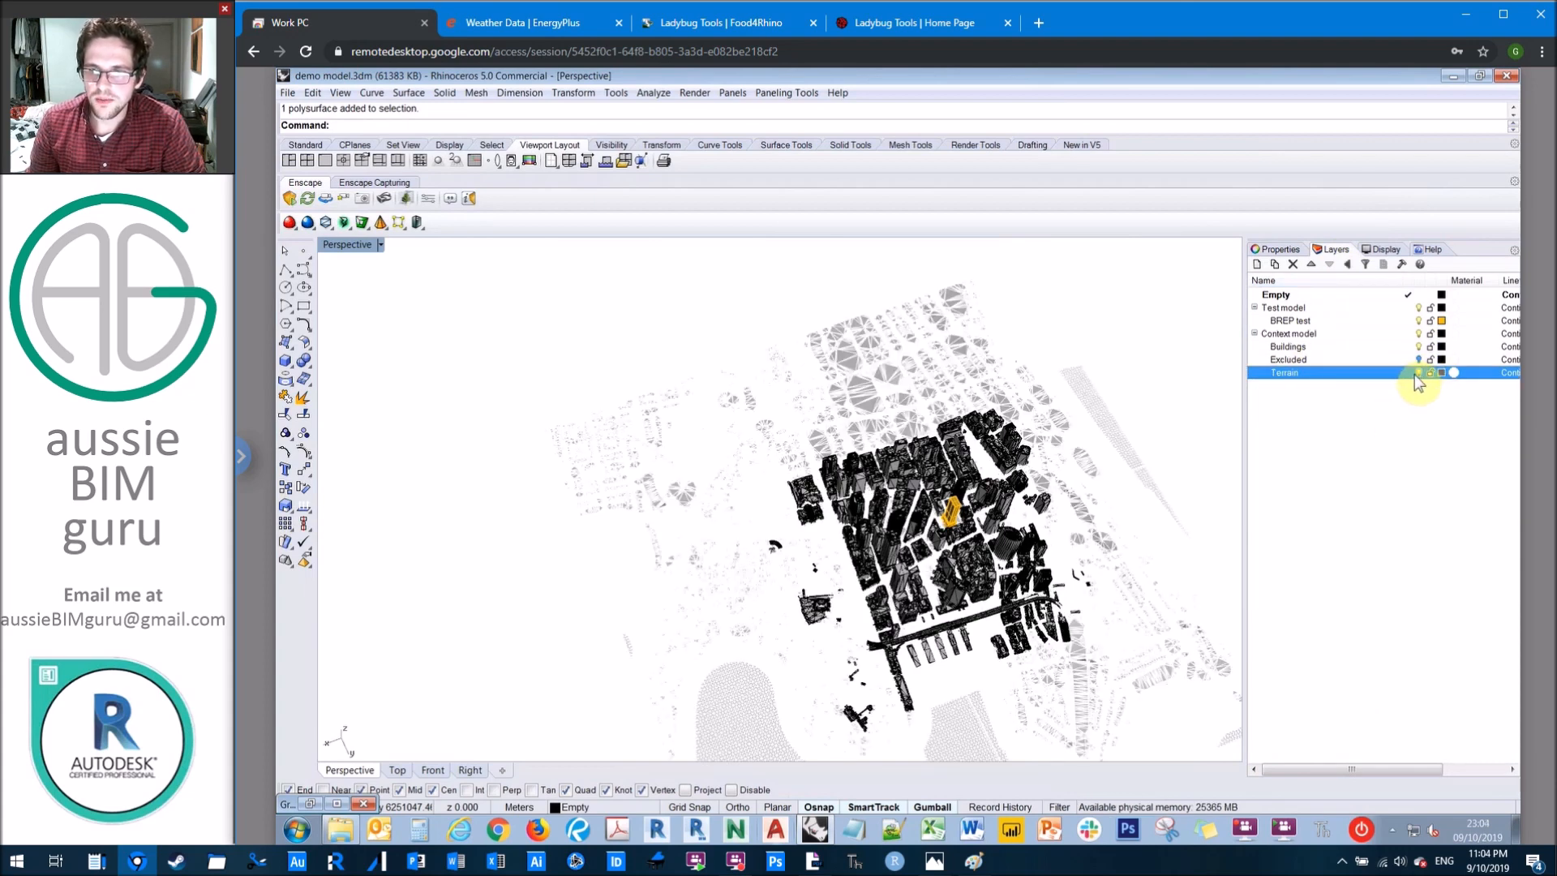
click(1417, 373)
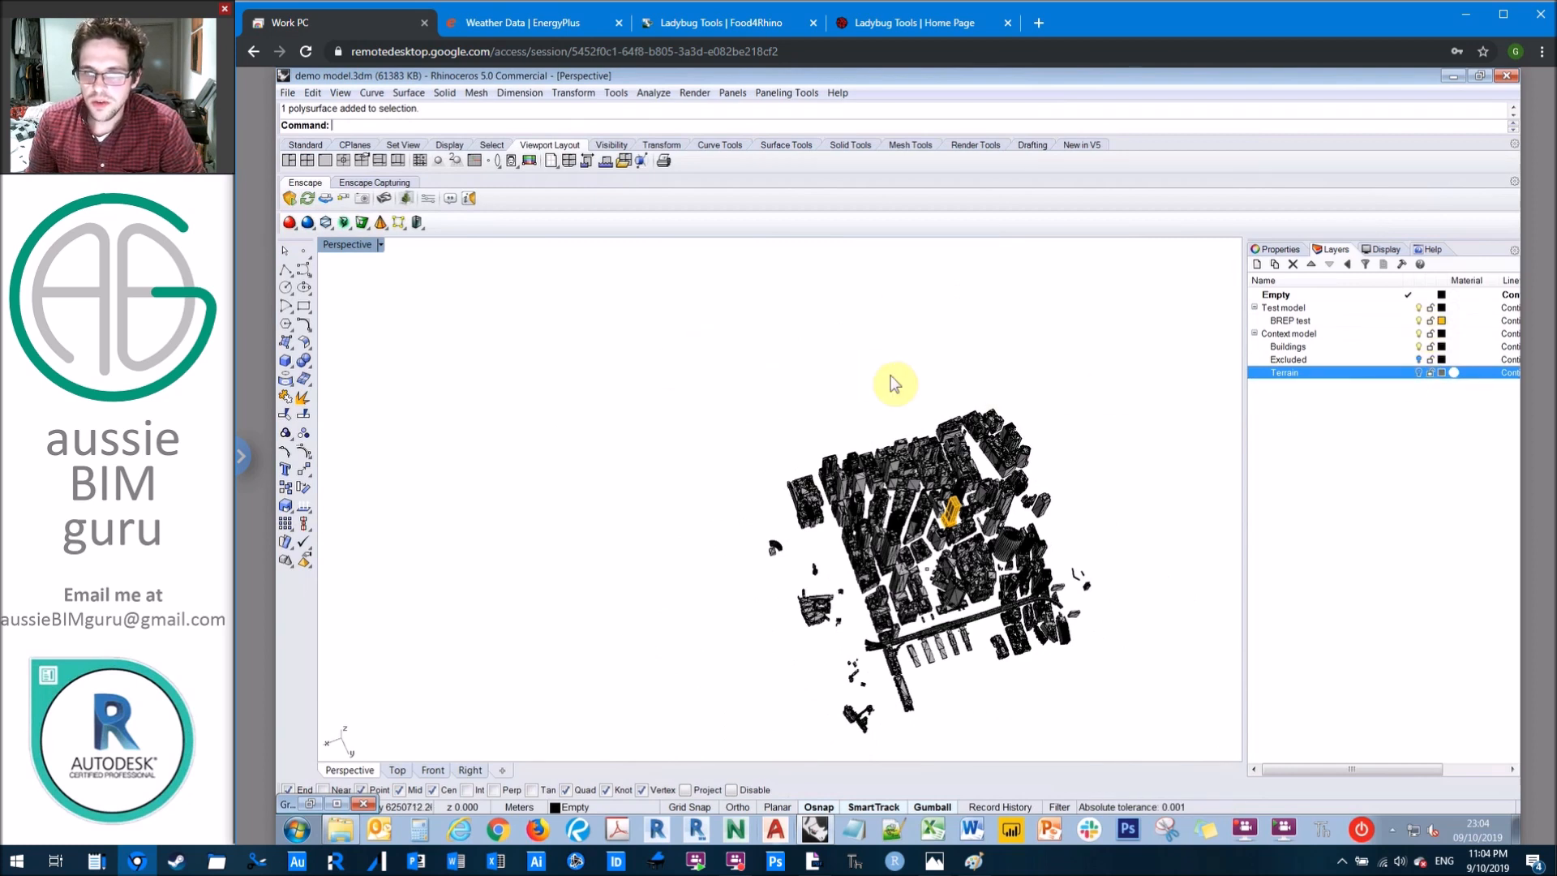
shift+right_drag(909, 440, 884, 519)
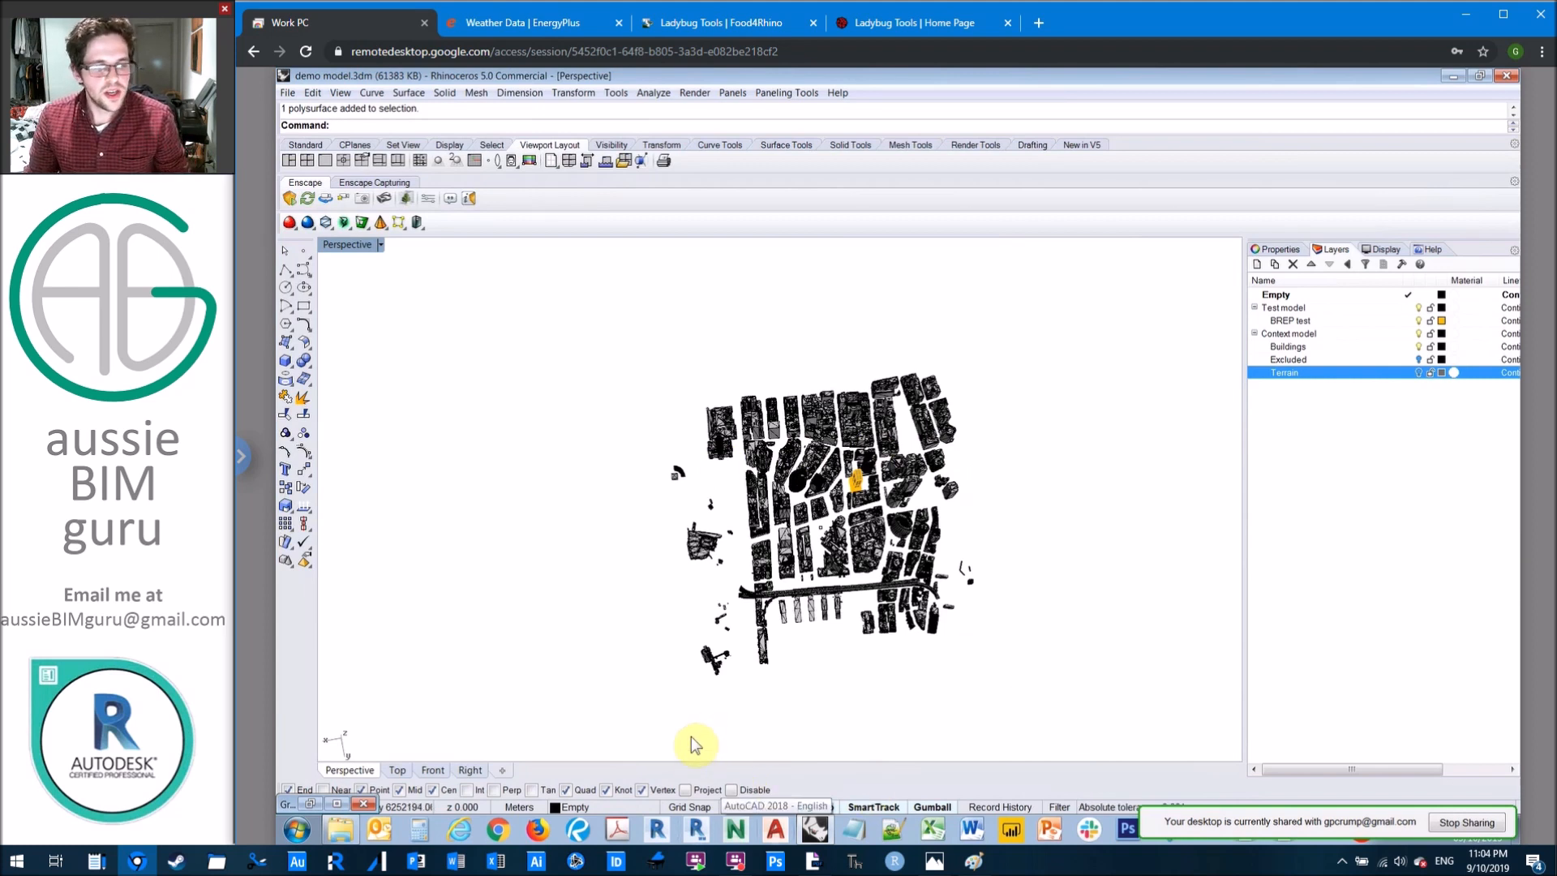
Step: Return to Grasshopper in a smaller window beside the model and set the test tower as the single Brep of the Brep parameter
click(333, 806)
click(1479, 77)
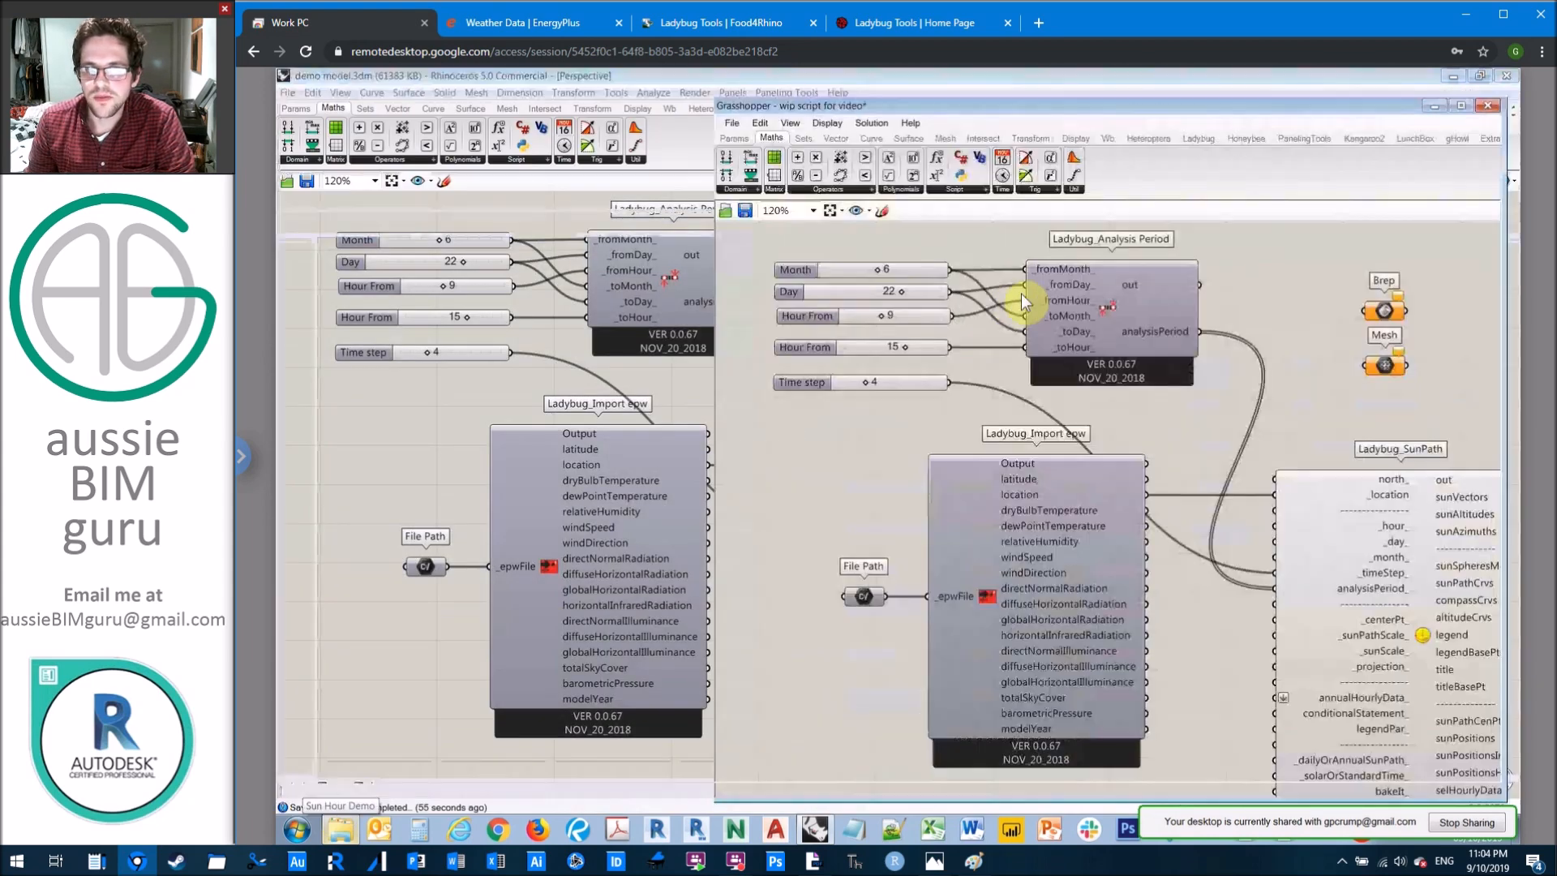
right_click(1391, 316)
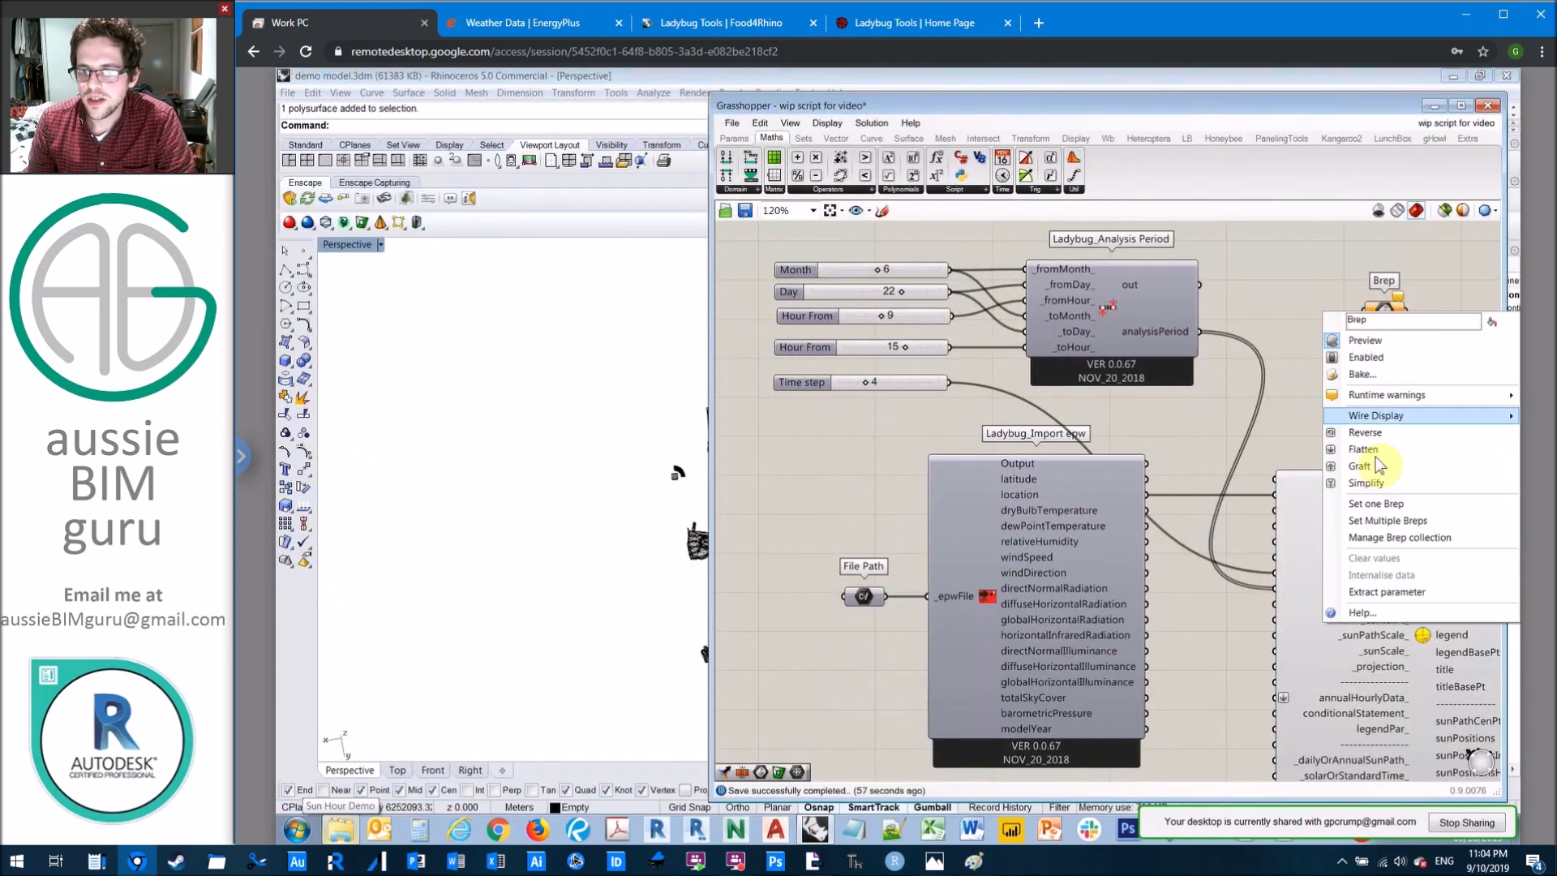
click(1389, 506)
scroll(874, 471, up, 5)
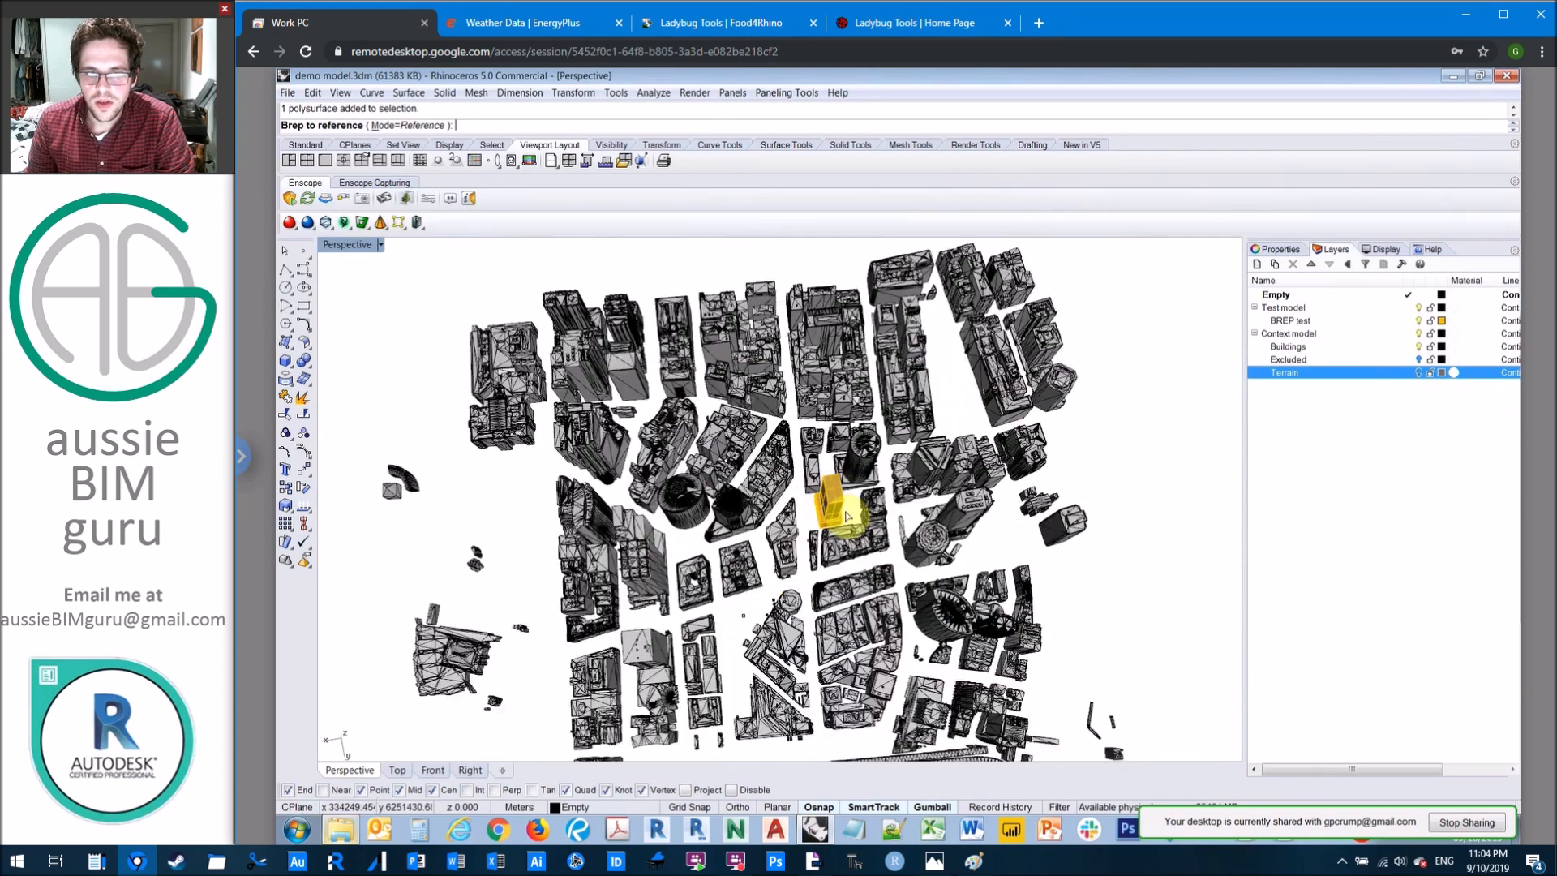
click(835, 486)
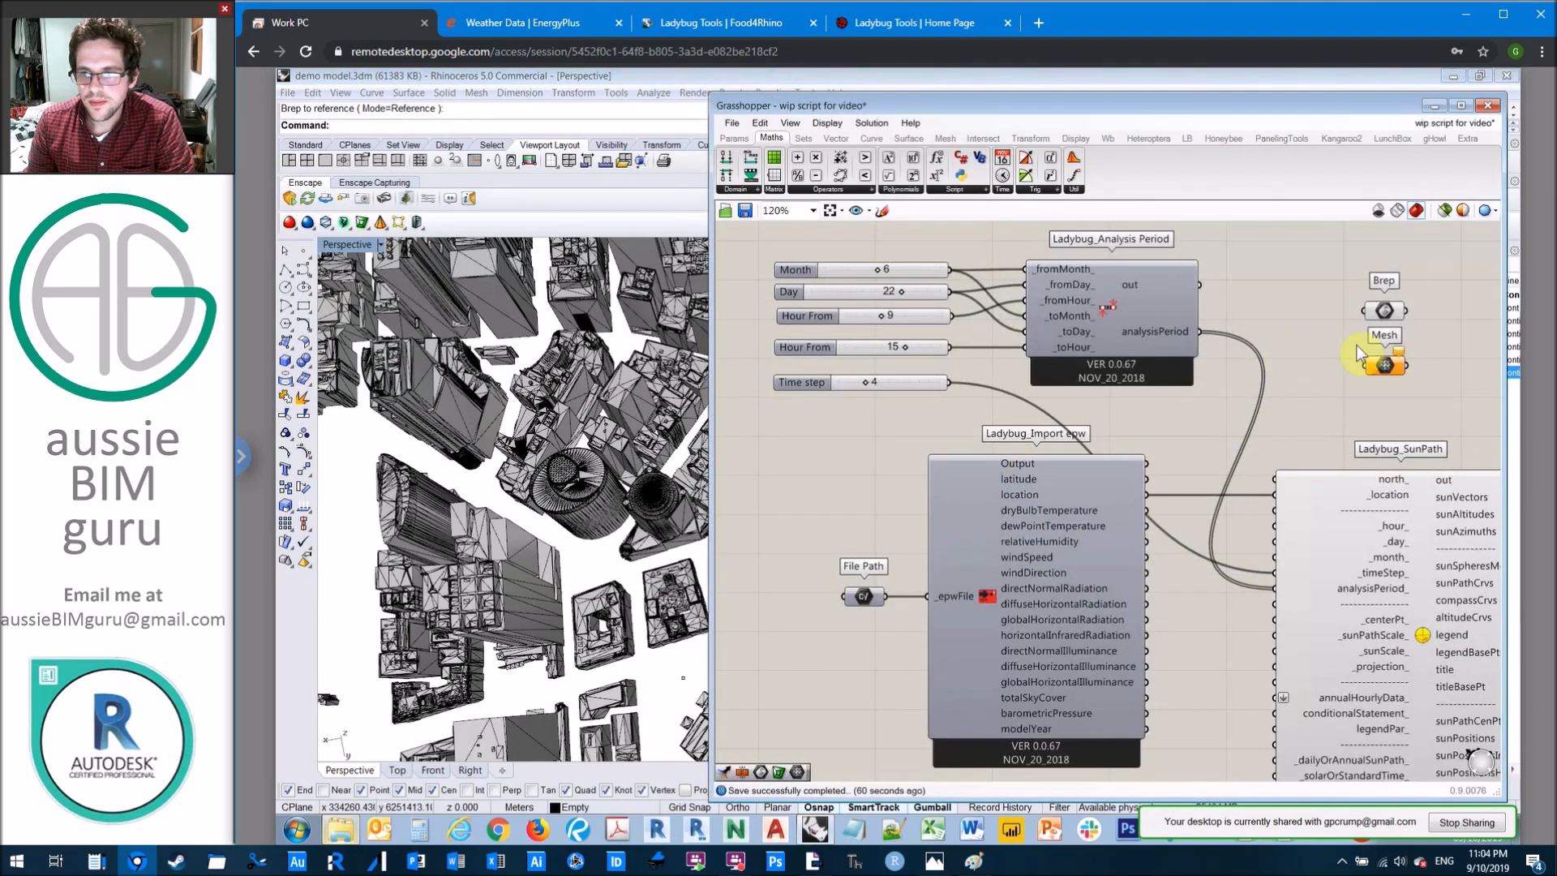
Step: Reference the context buildings around the tower as multiple meshes in the Mesh parameter, and save the script
right_click(1387, 369)
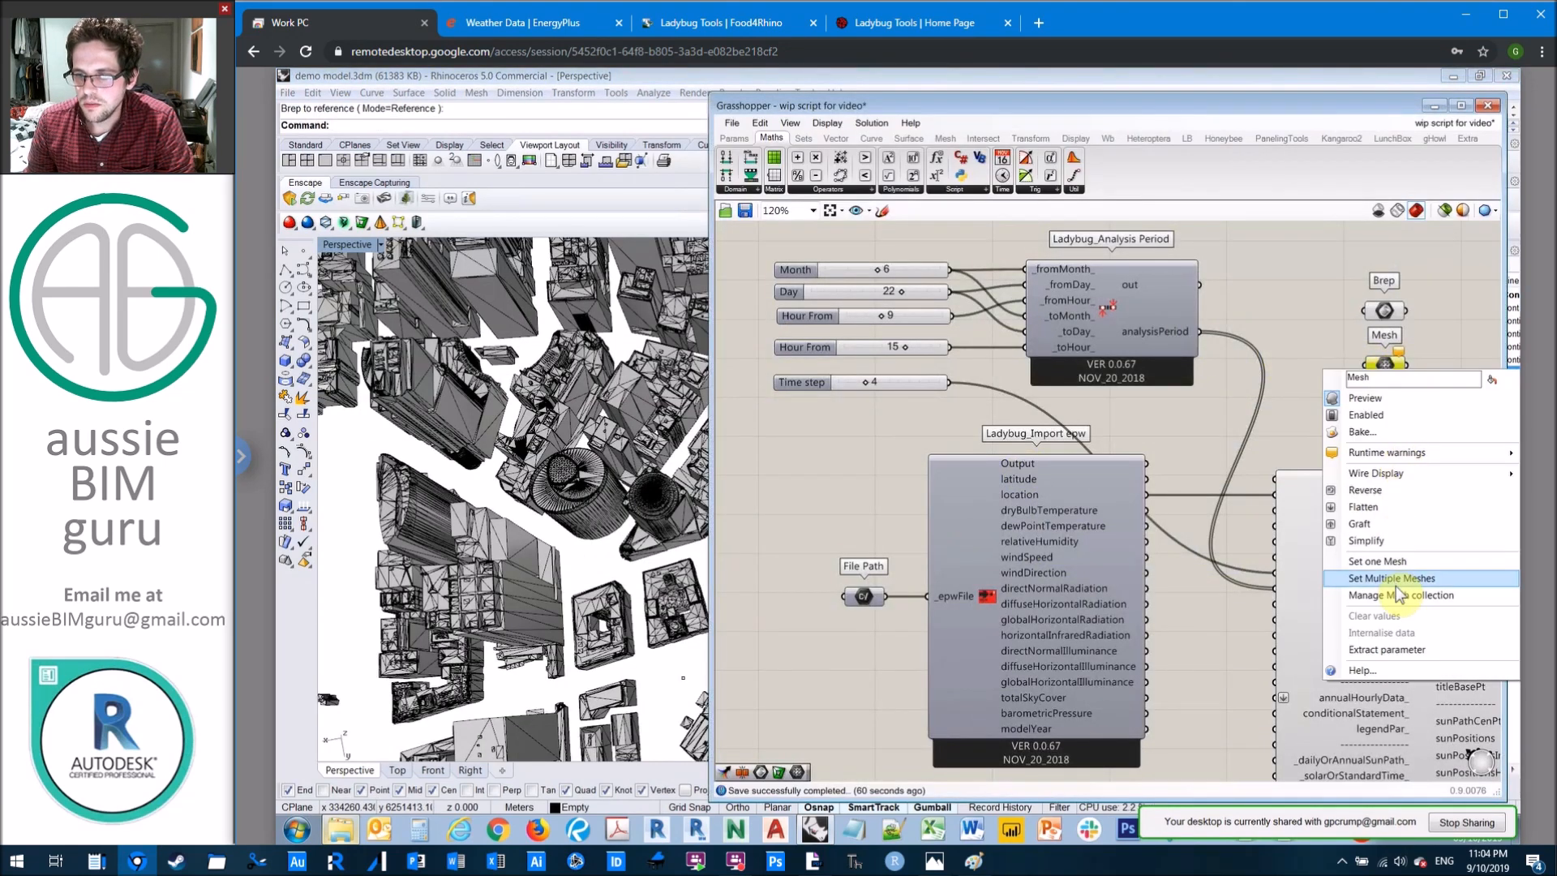
click(1392, 587)
scroll(802, 456, down, 6)
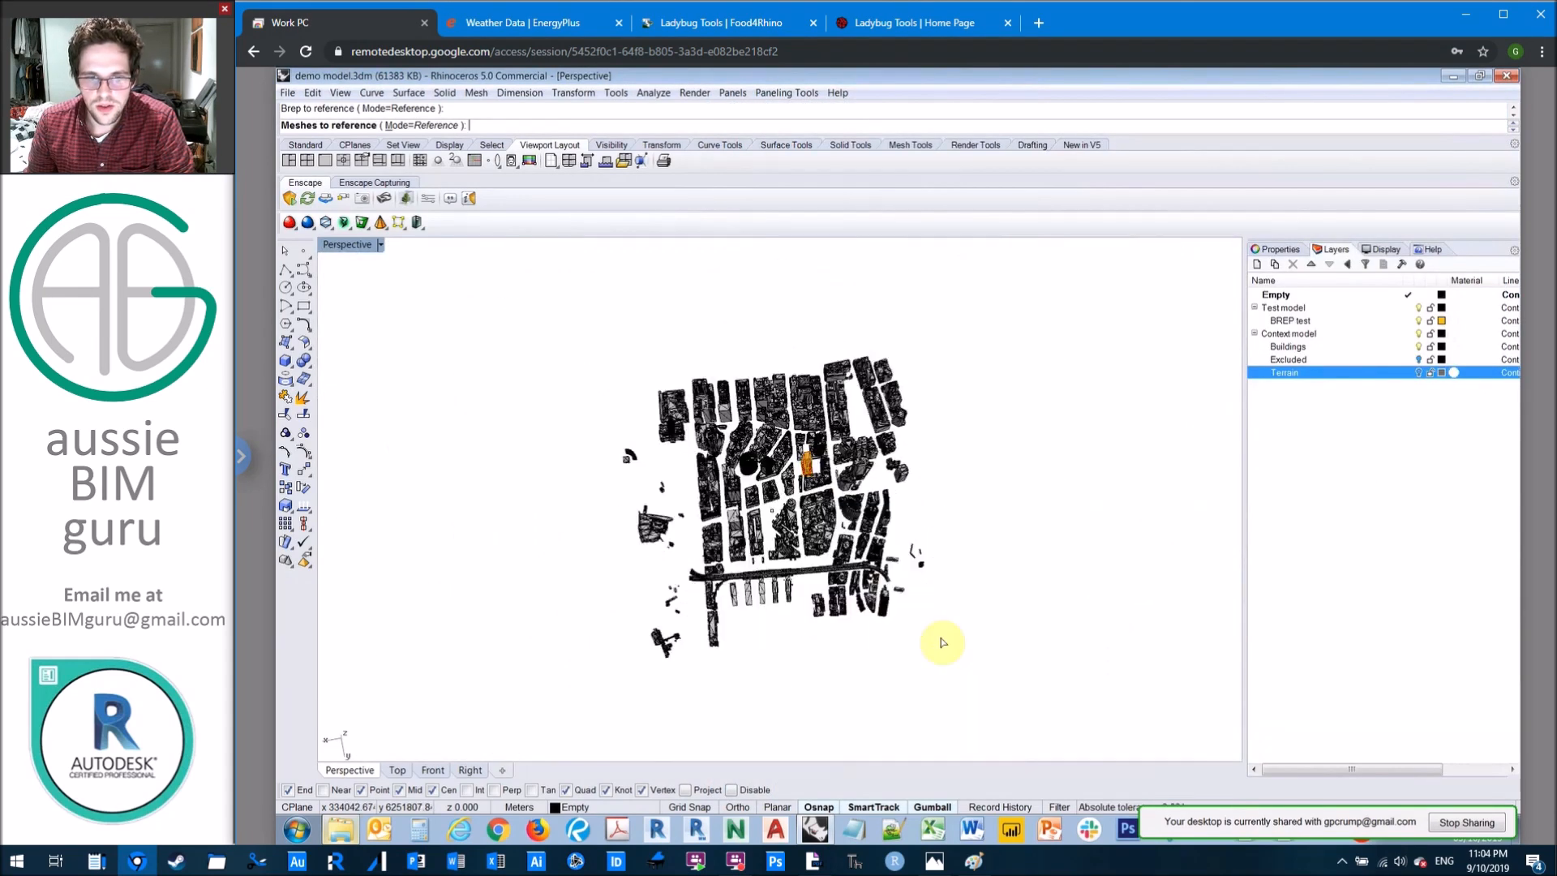
drag(986, 646, 619, 434)
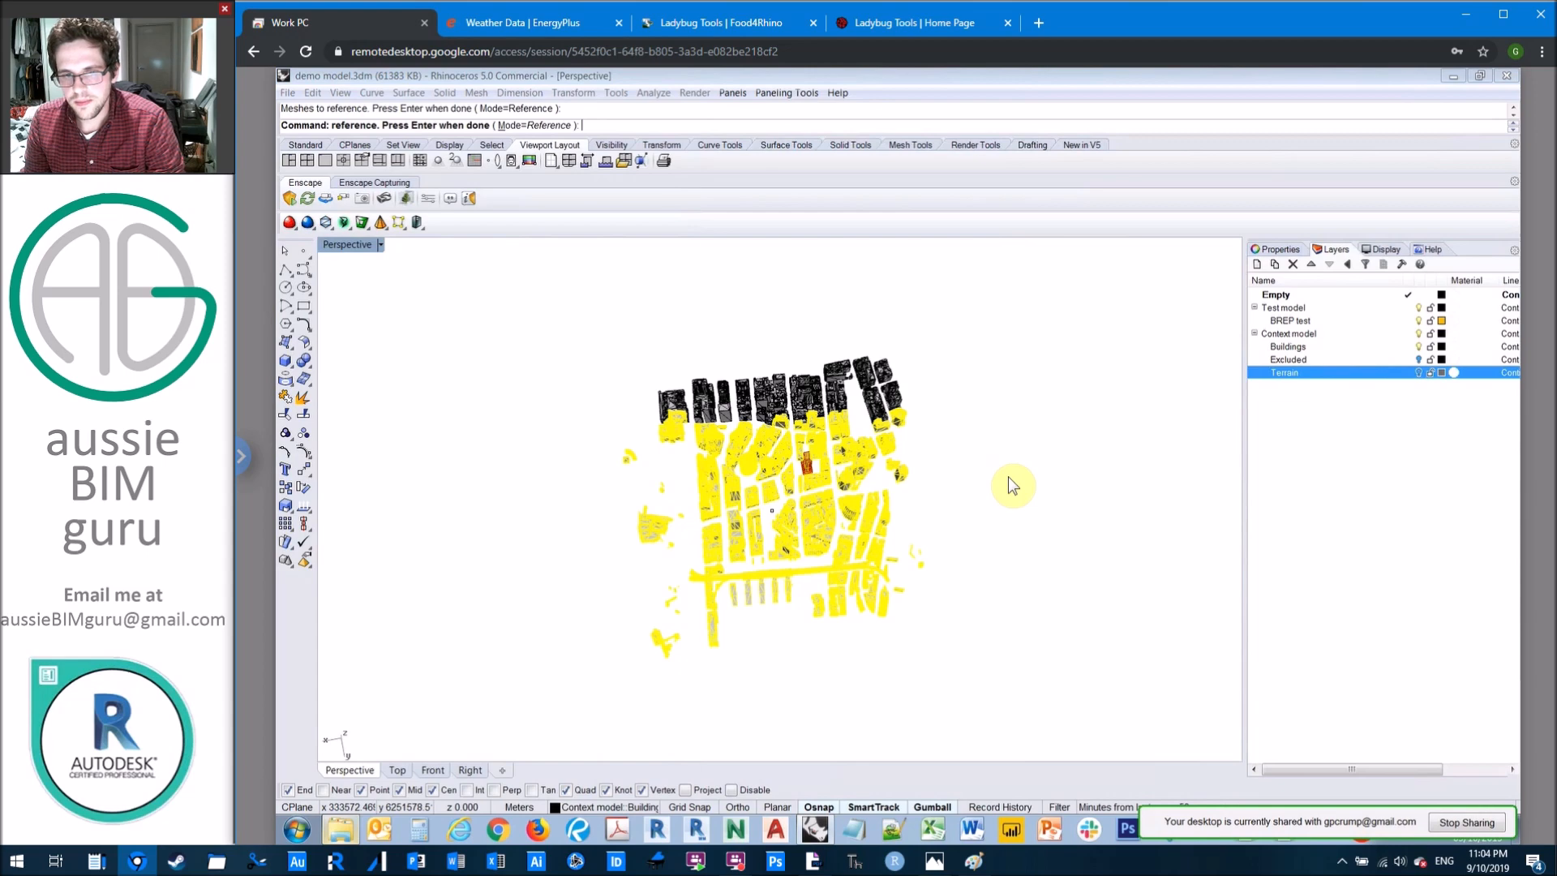
key(Return)
right_drag(1292, 329, 1210, 324)
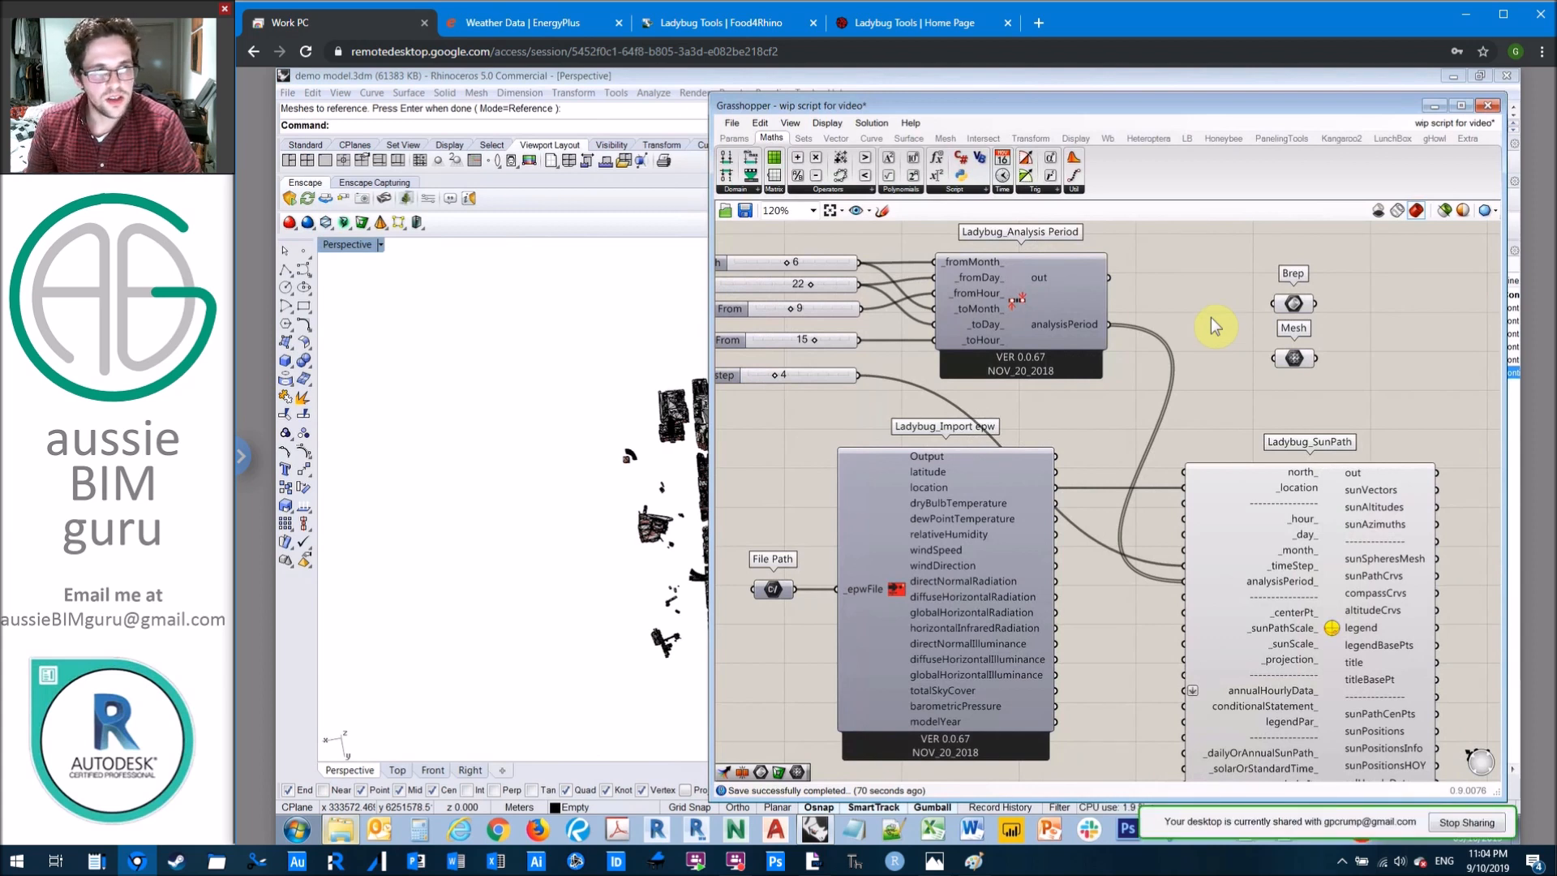
key(ctrl+s)
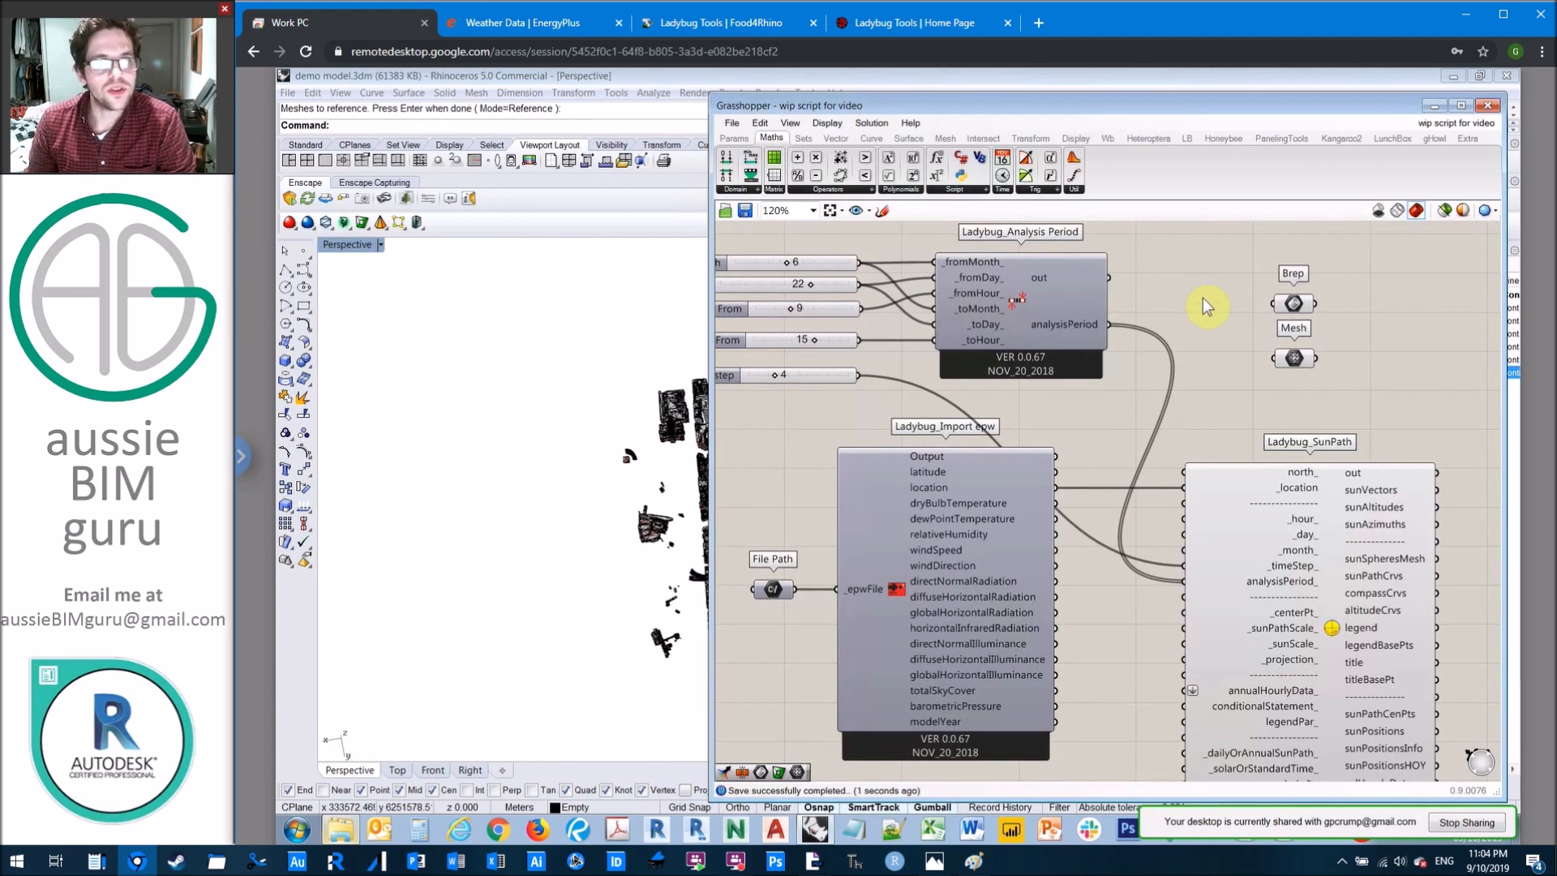
Step: Add a Merge component and place it between the Brep and Mesh parameters and the Sunlight Hours Analysis component
right_drag(1204, 298, 1114, 293)
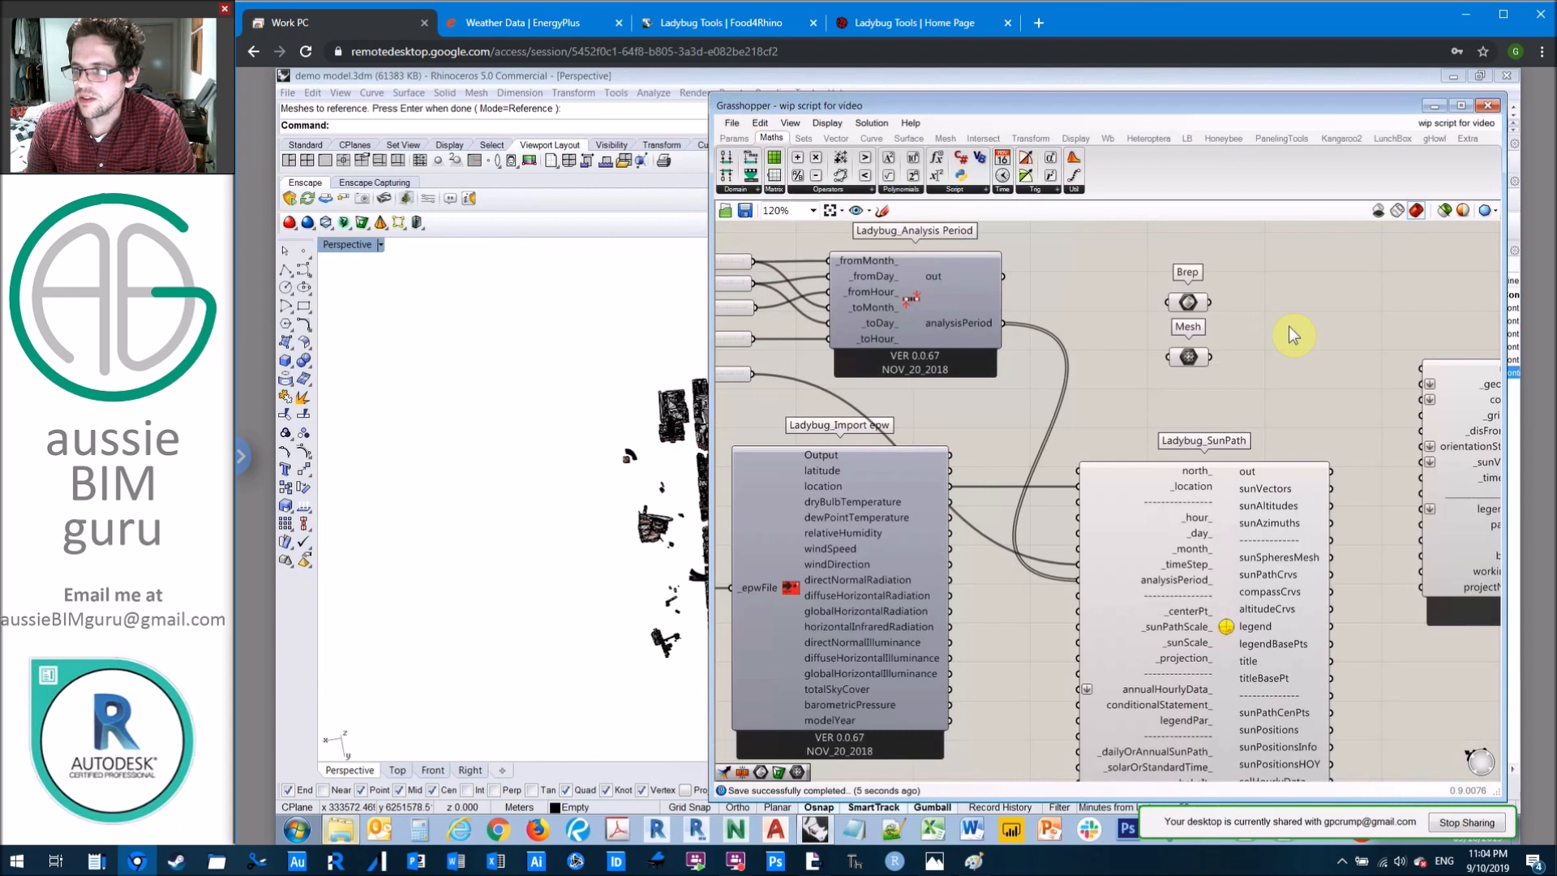
right_drag(1287, 327, 1200, 335)
scroll(1198, 319, up, 2)
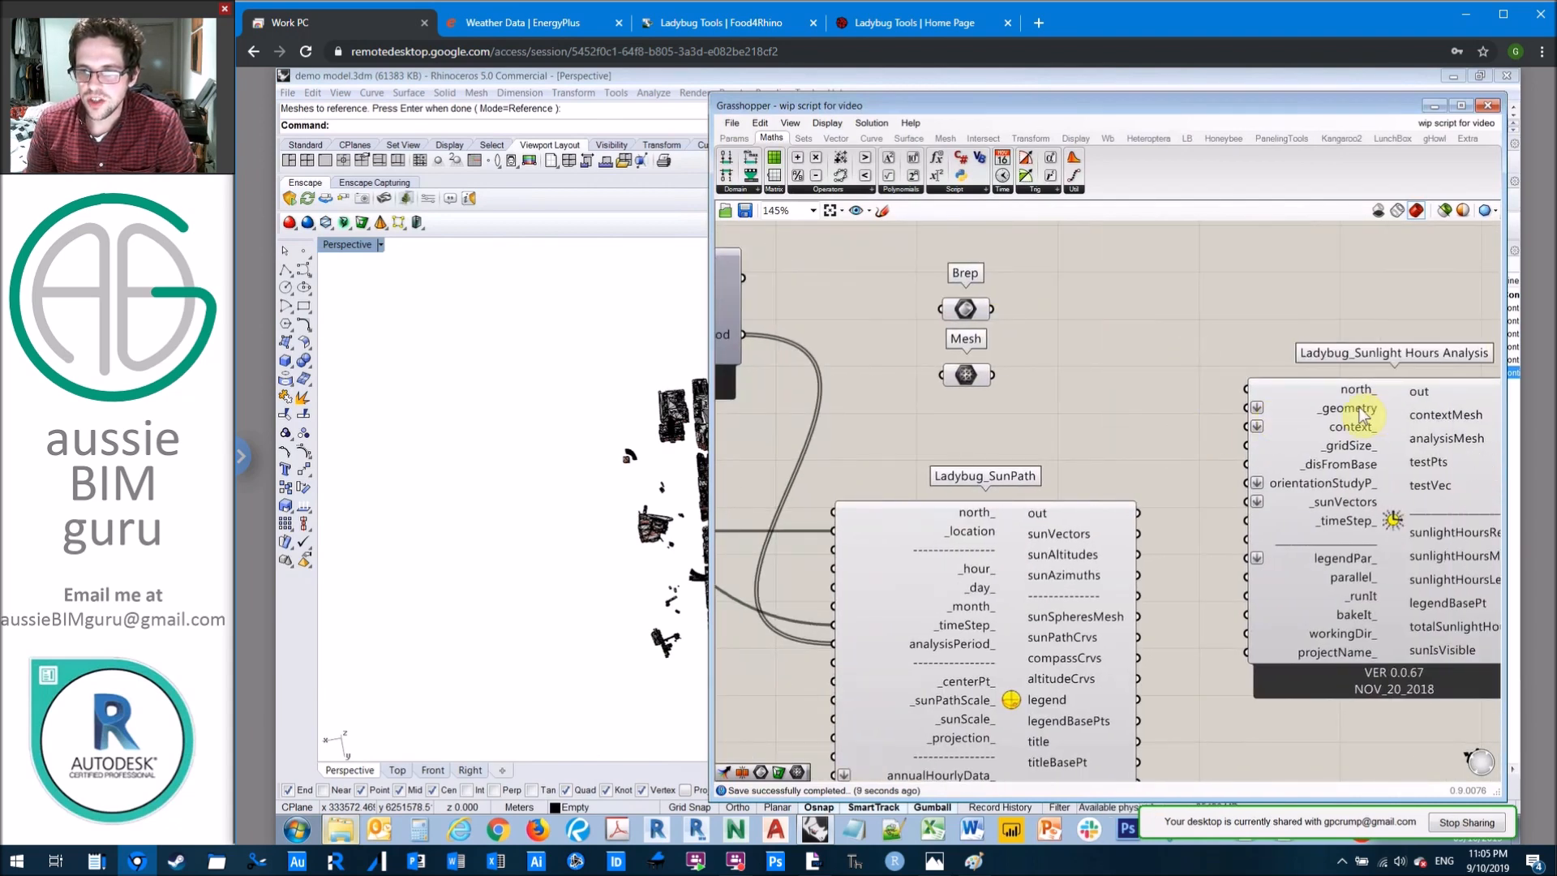
mouse_move(1359, 434)
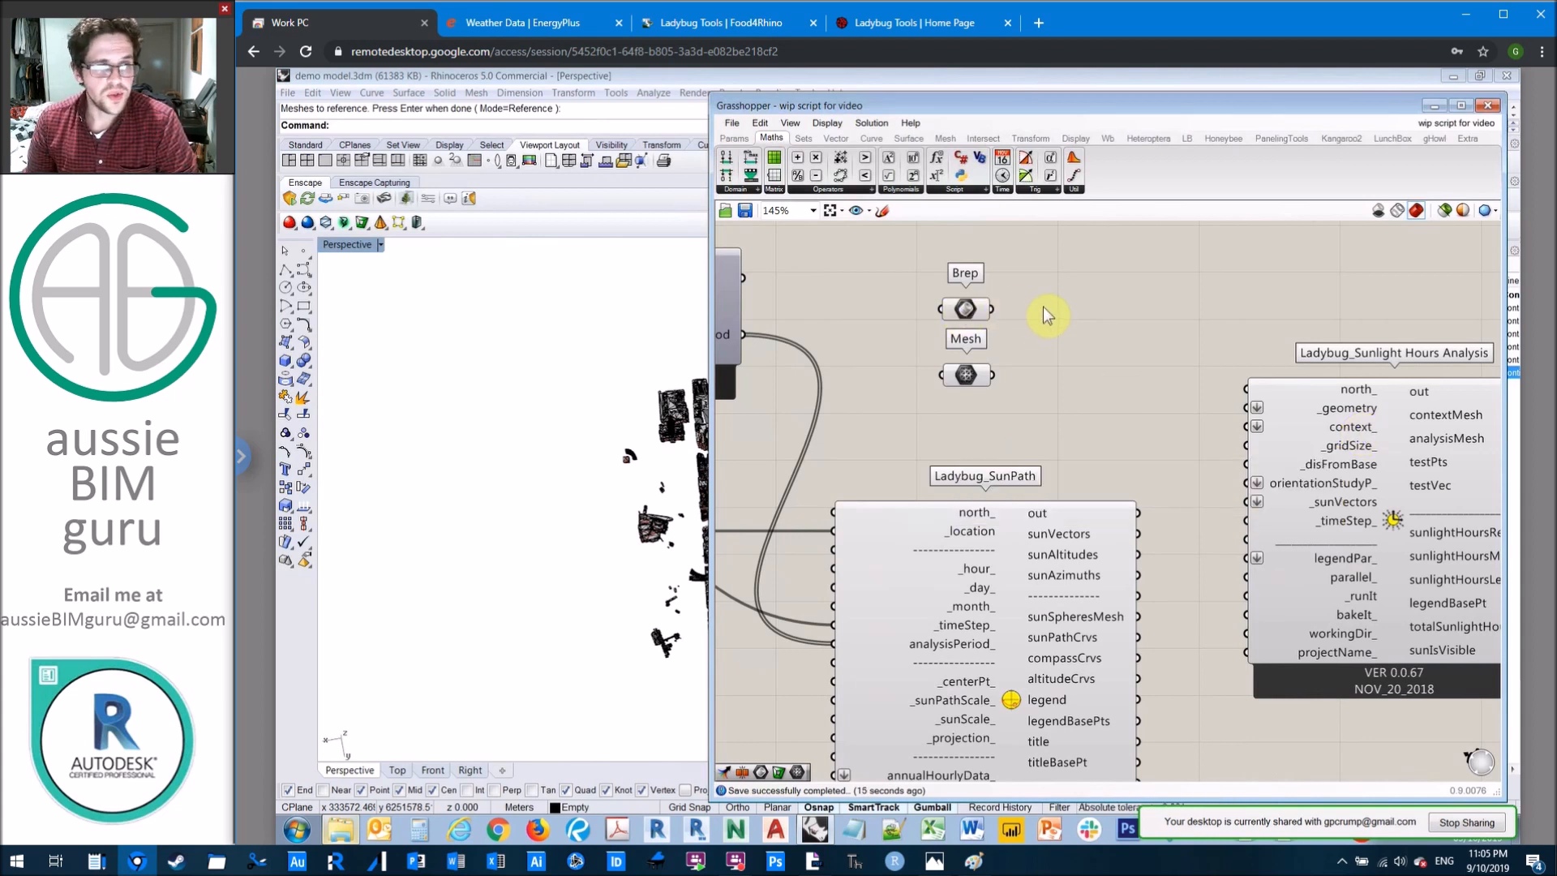
double_click(1086, 313)
text(merge)
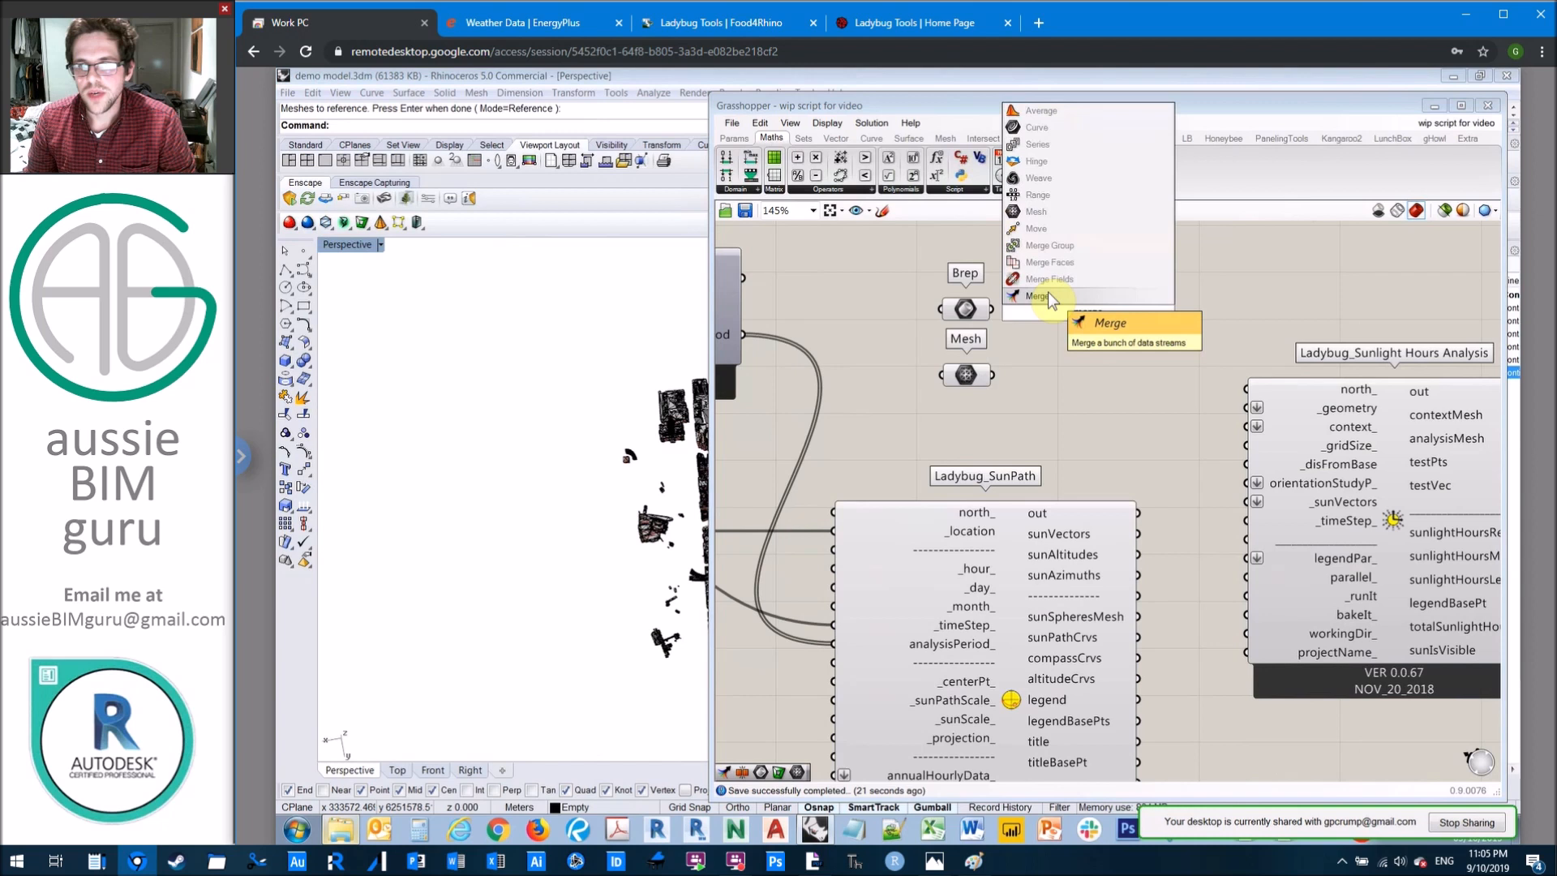
click(1058, 295)
drag(1098, 313, 1132, 365)
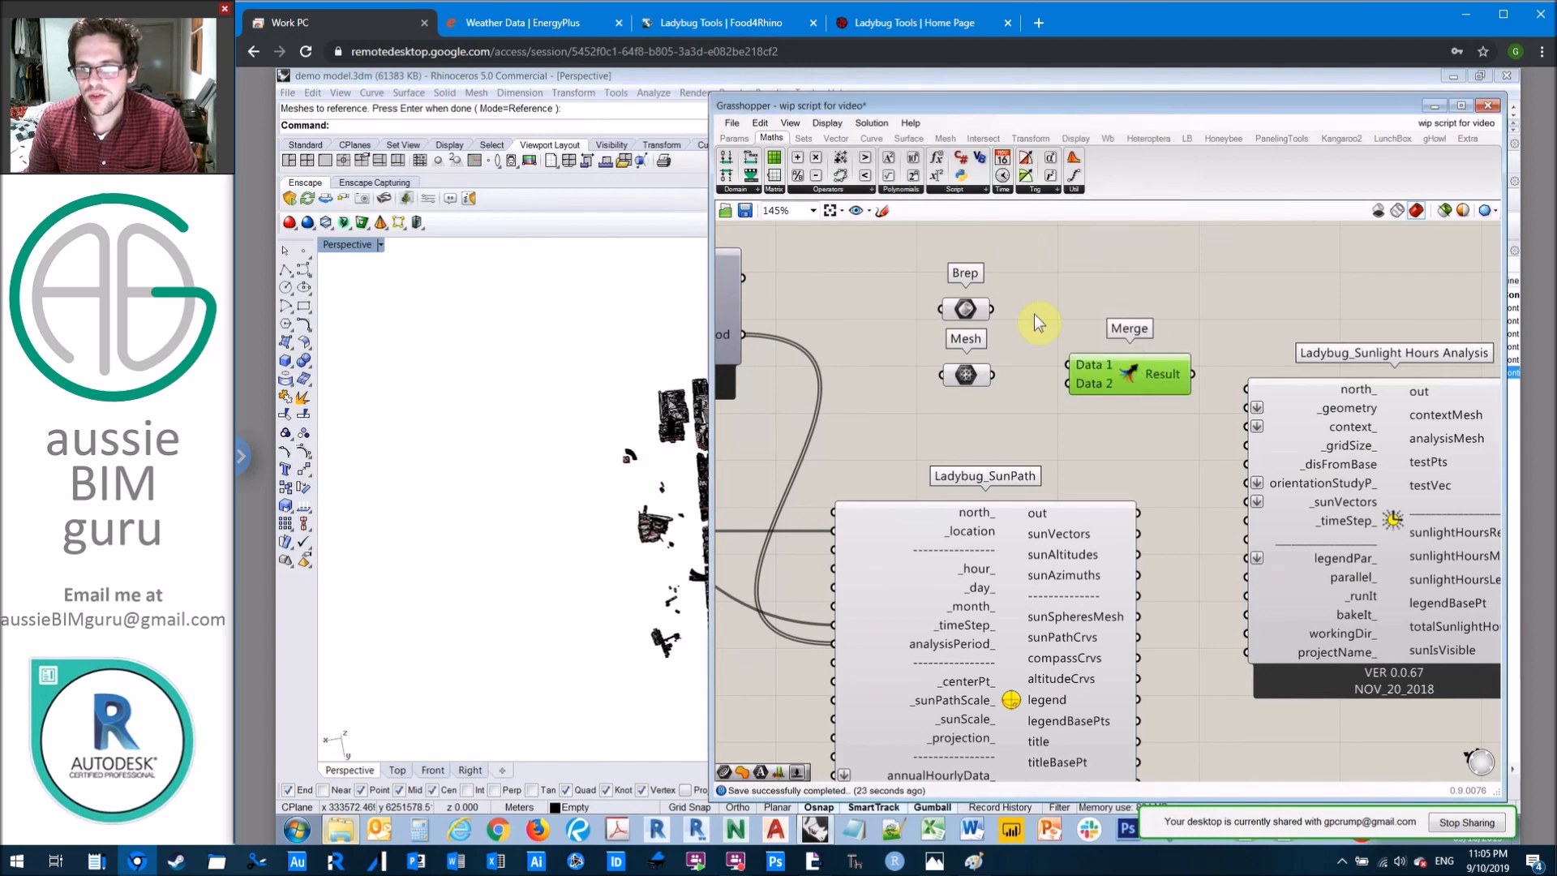
Step: Connect Brep to Data 1 and Mesh to Data 2 of the Merge component, and inspect the merged result's contents
drag(991, 309, 1072, 377)
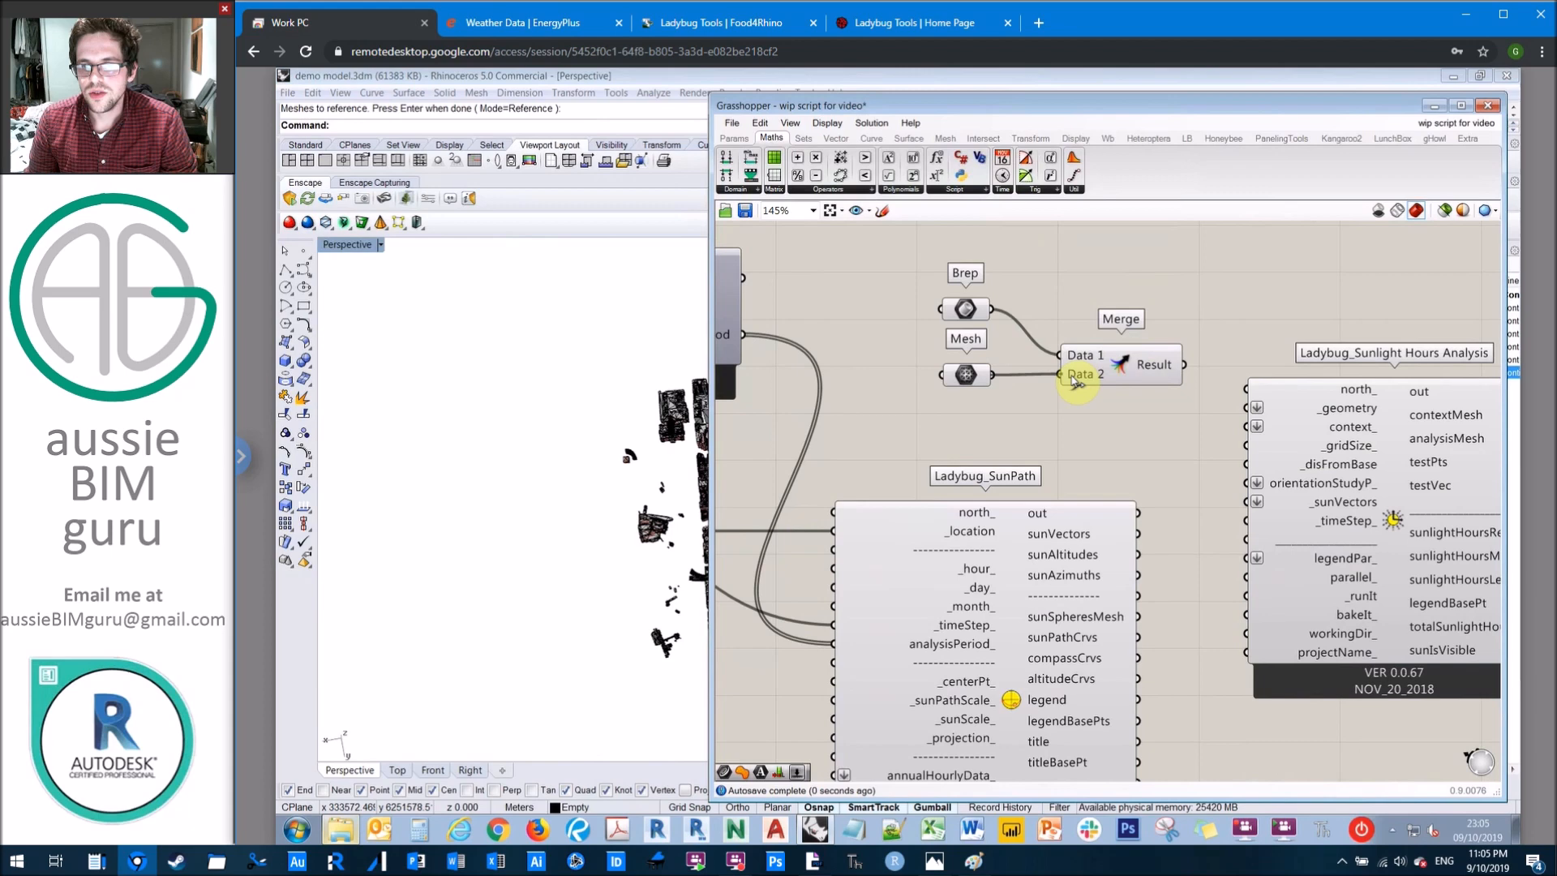
scroll(1074, 381, up, 5)
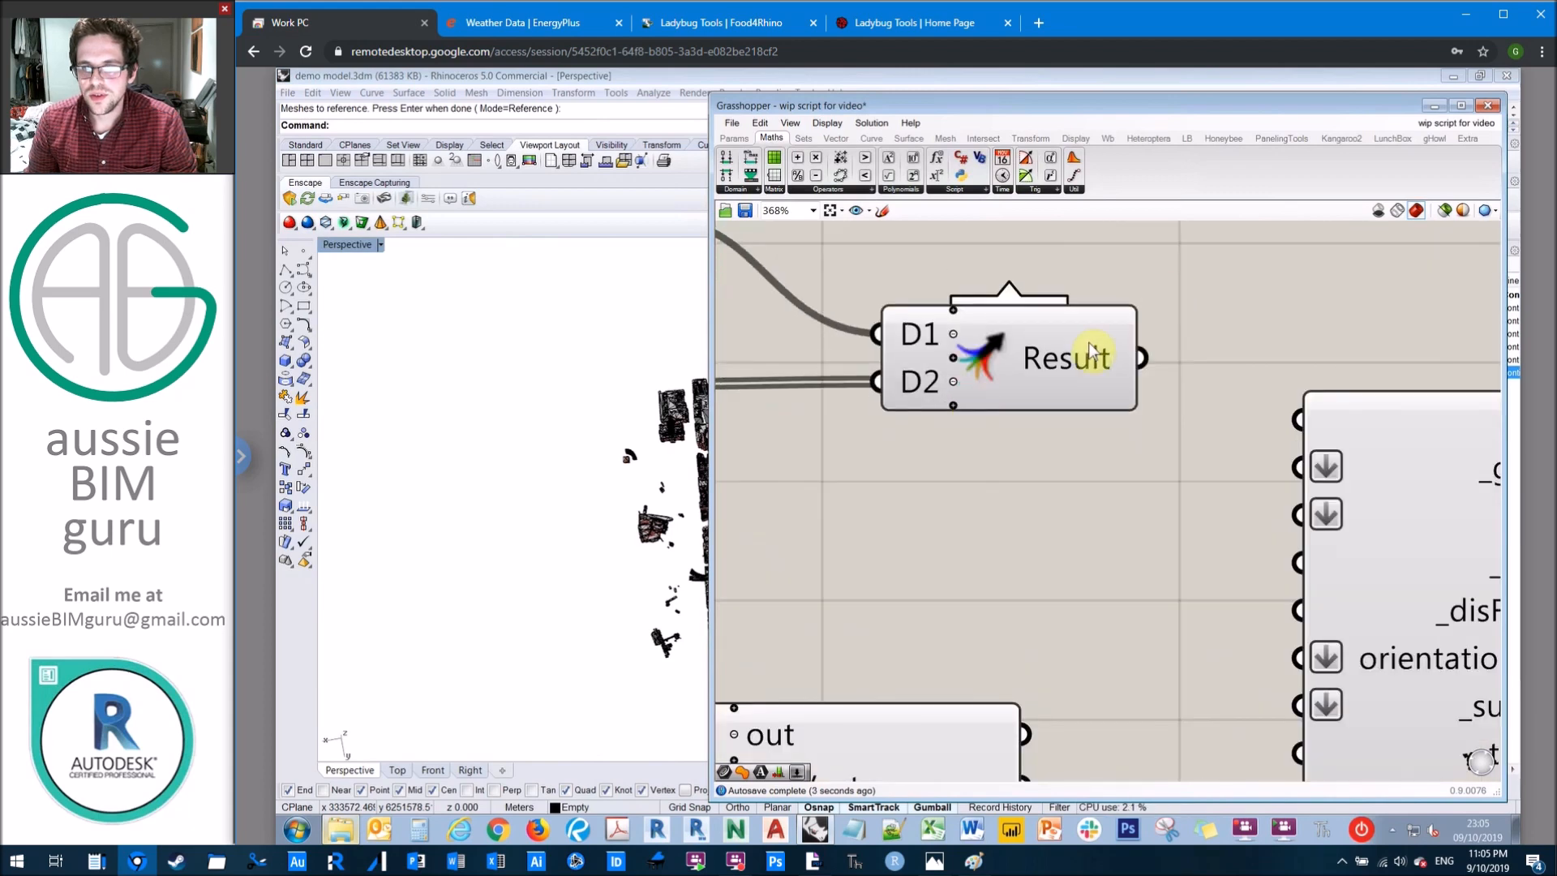
click(1176, 313)
right_drag(1329, 415, 1105, 388)
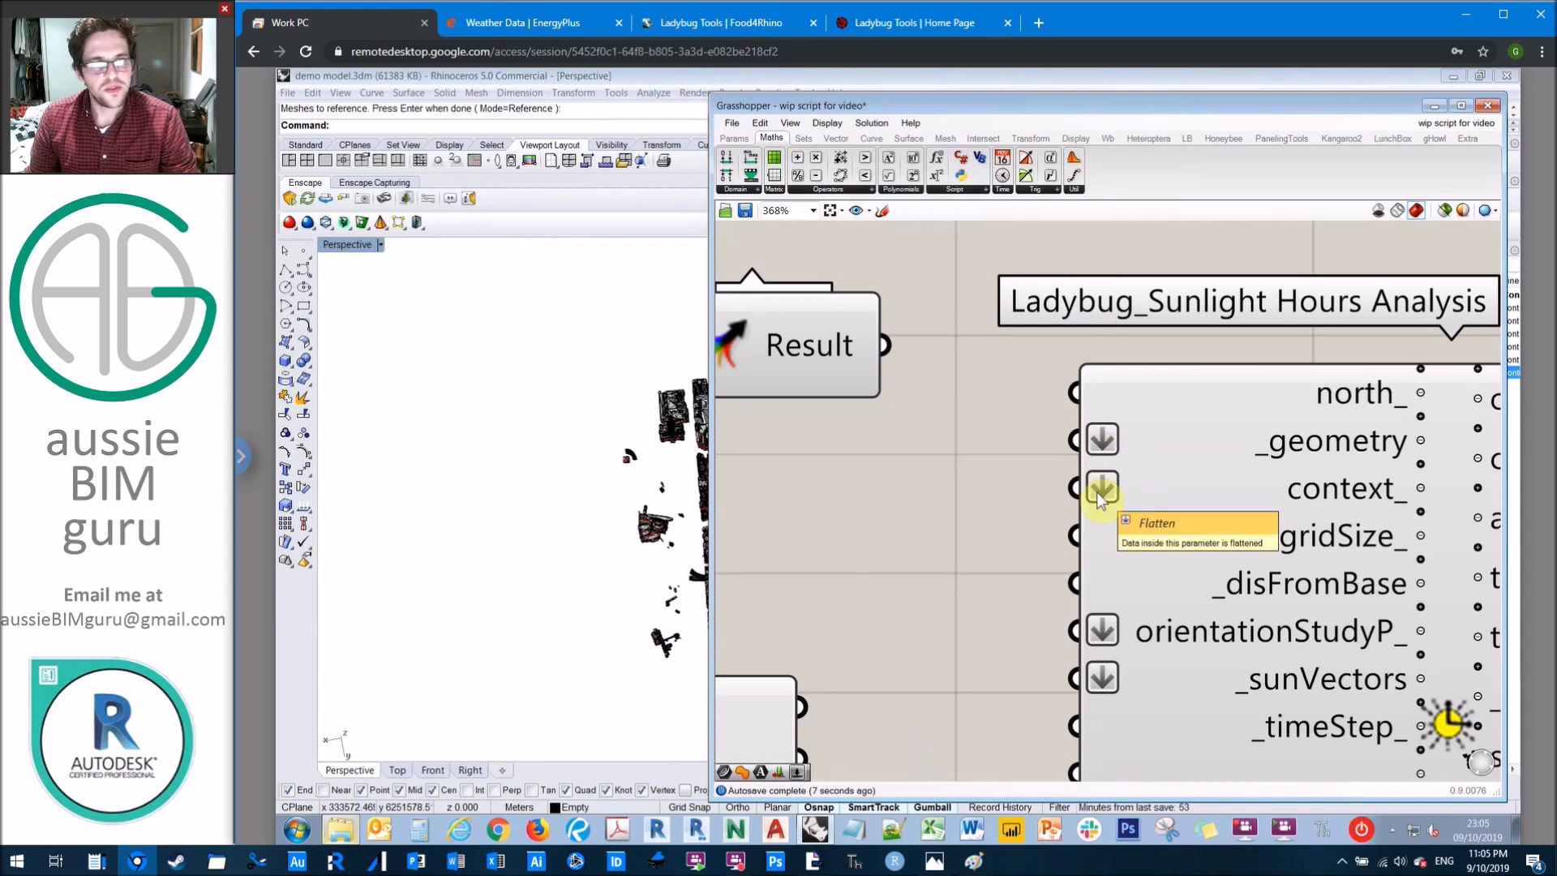
scroll(961, 370, down, 3)
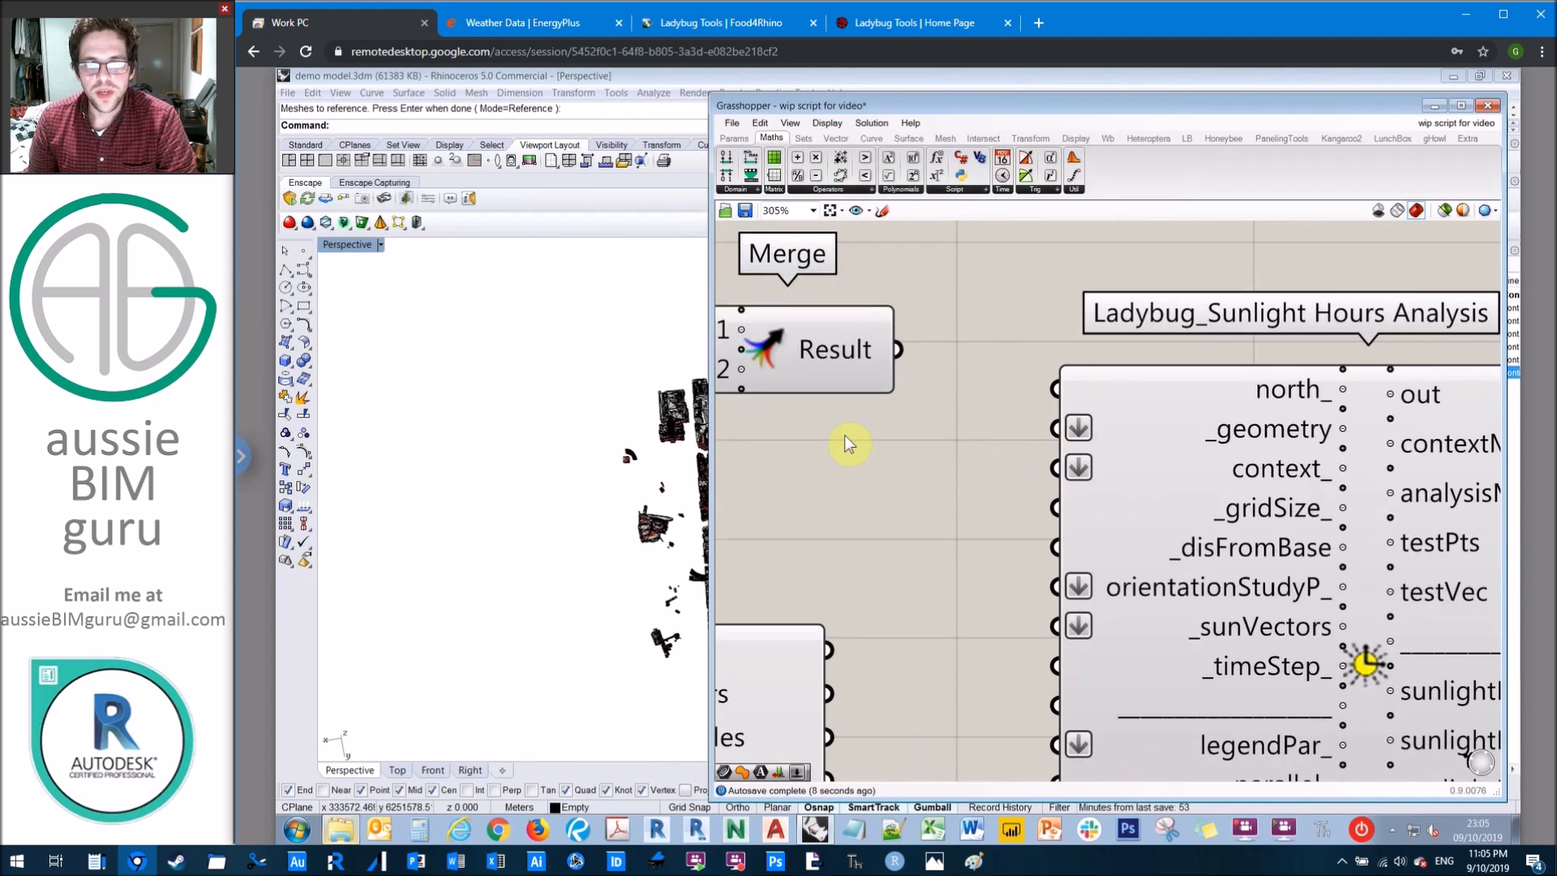
scroll(983, 415, up, 2)
mouse_move(994, 357)
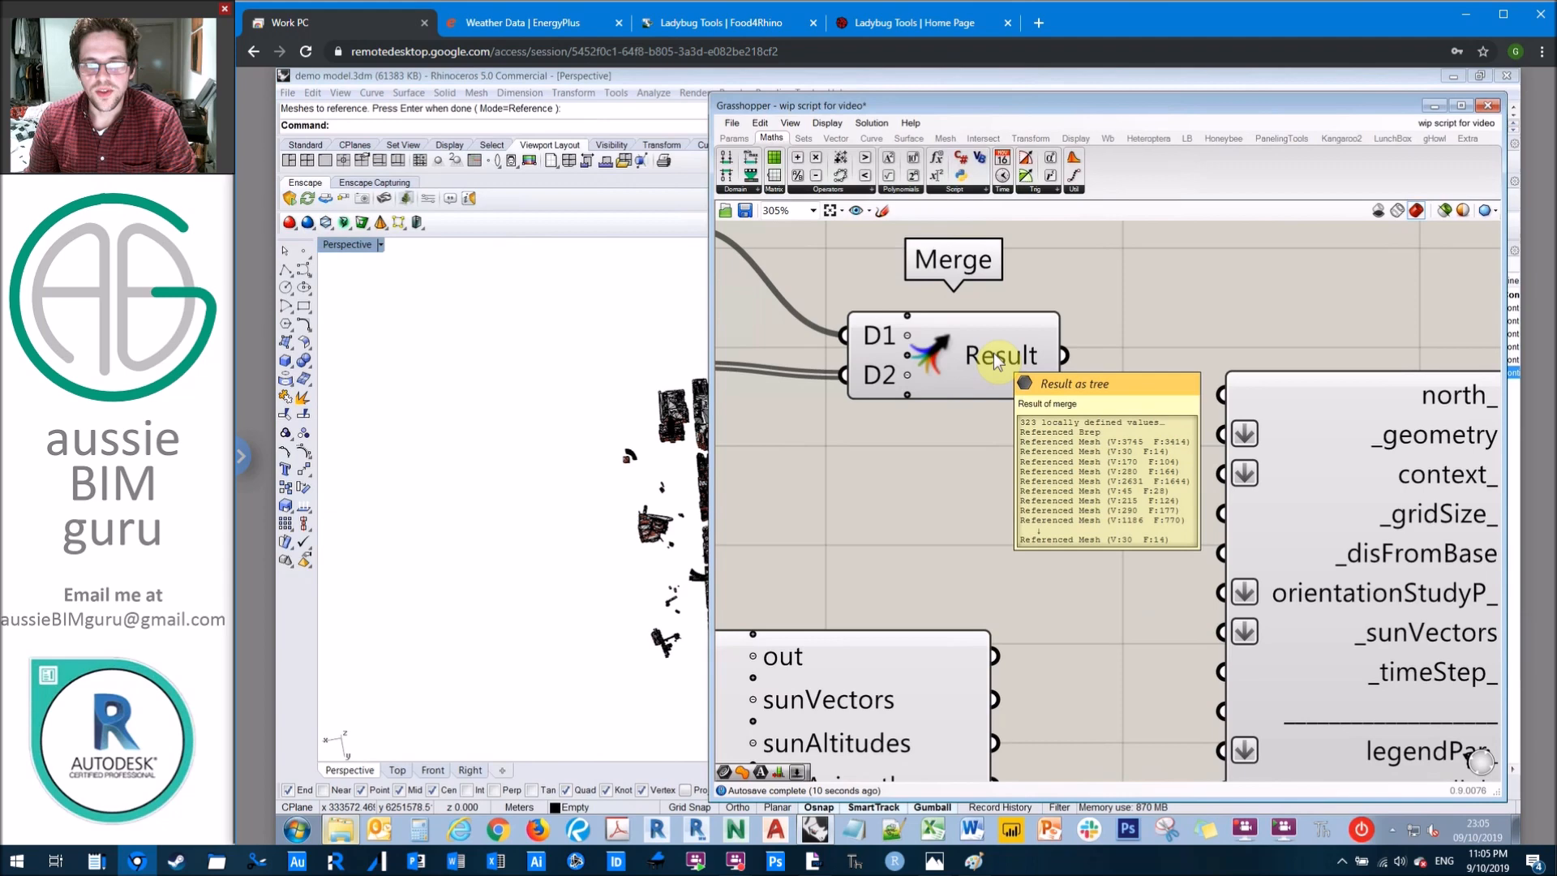
Step: Connect the Merge component's Result to the context_ input of the Sunlight Hours Analysis component
right_drag(1001, 459, 1070, 443)
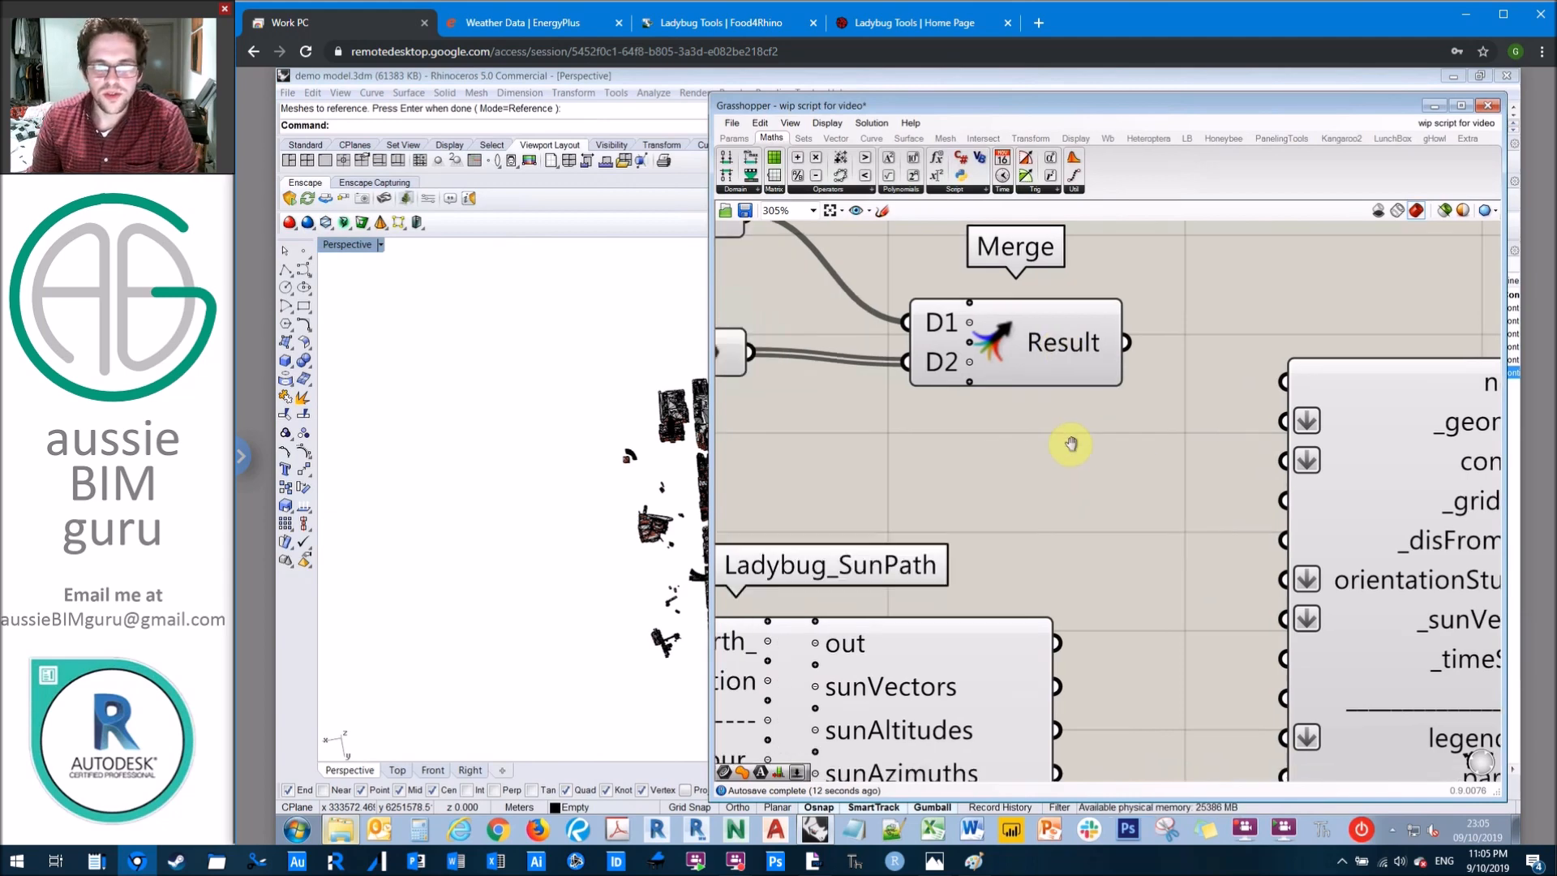
scroll(1070, 444, down, 3)
click(821, 381)
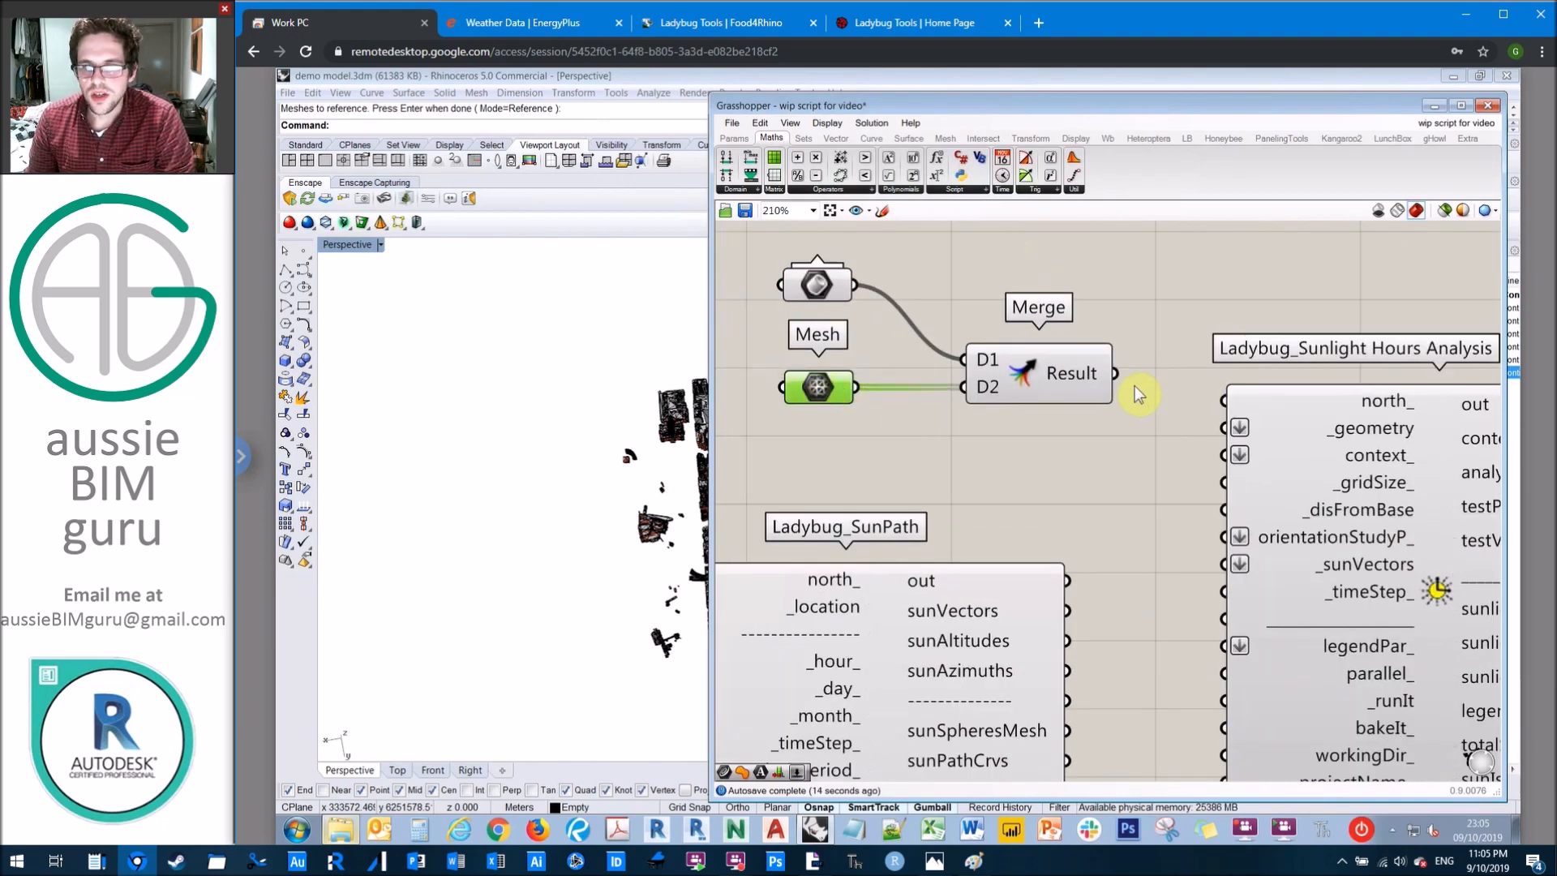
drag(1114, 376, 1225, 458)
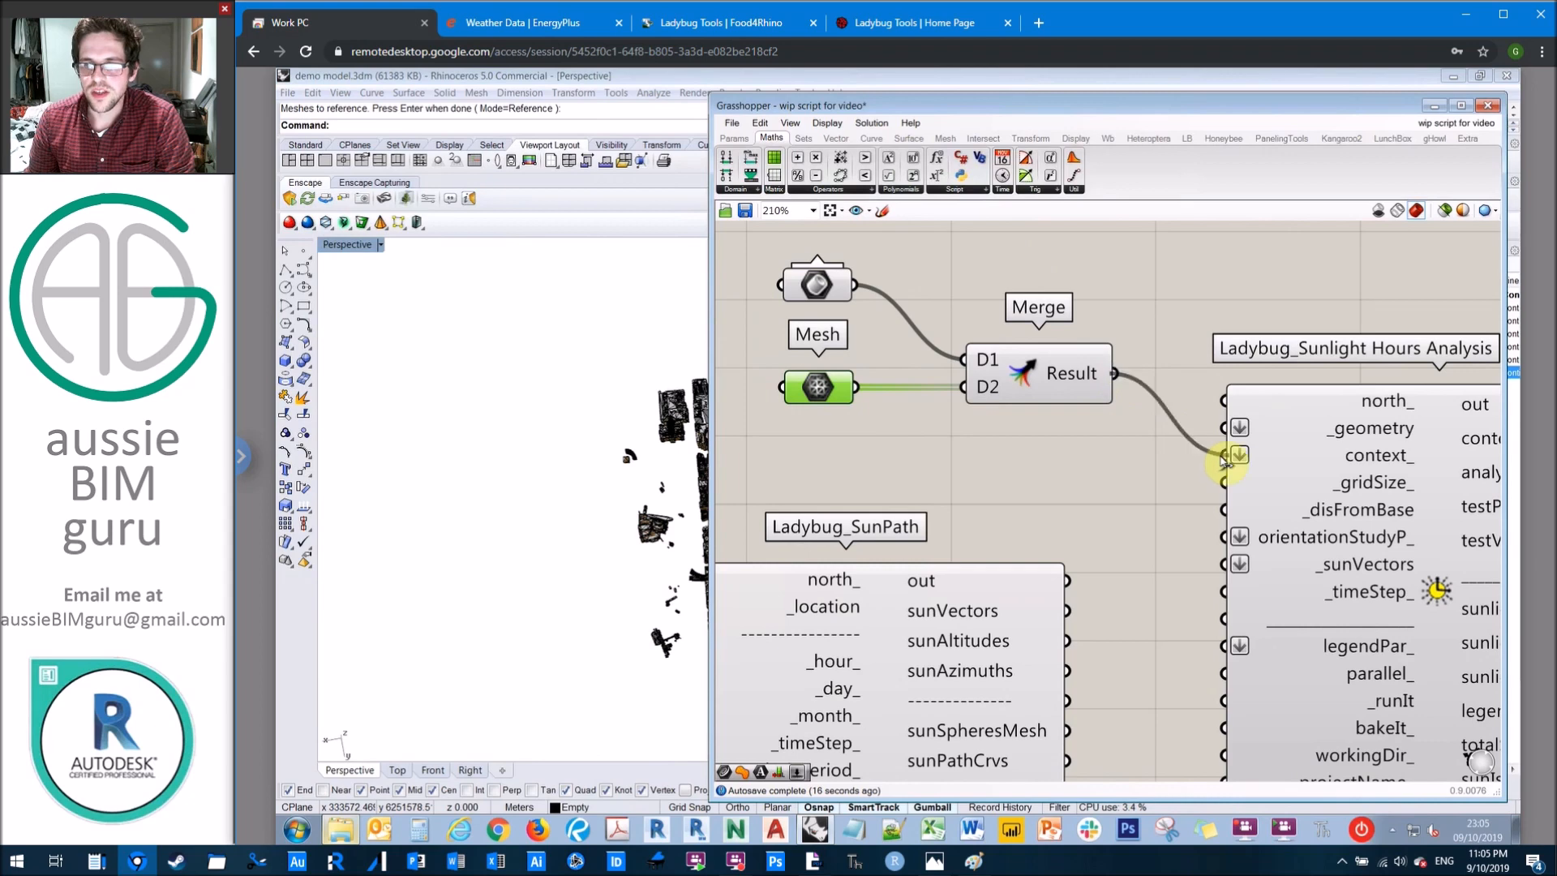
click(1166, 276)
scroll(1122, 314, down, 1)
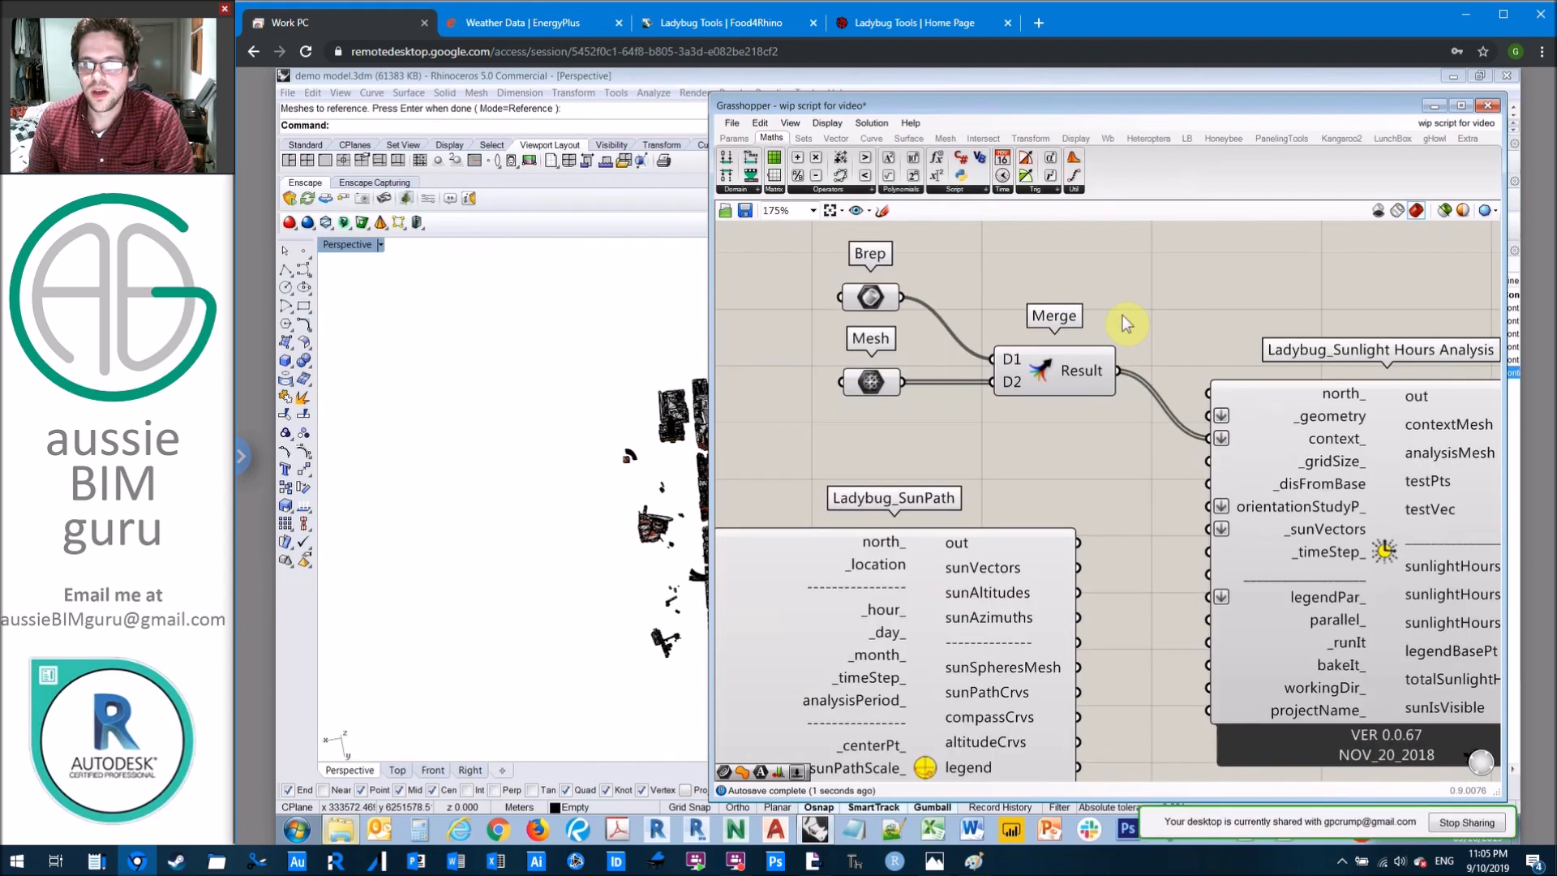
Step: Connect Brep to the _geometry input of the Sunlight Hours Analysis component and space out the Brep, Mesh and Merge components
drag(876, 306, 1182, 424)
drag(1008, 388, 972, 439)
drag(856, 405, 855, 456)
click(1059, 268)
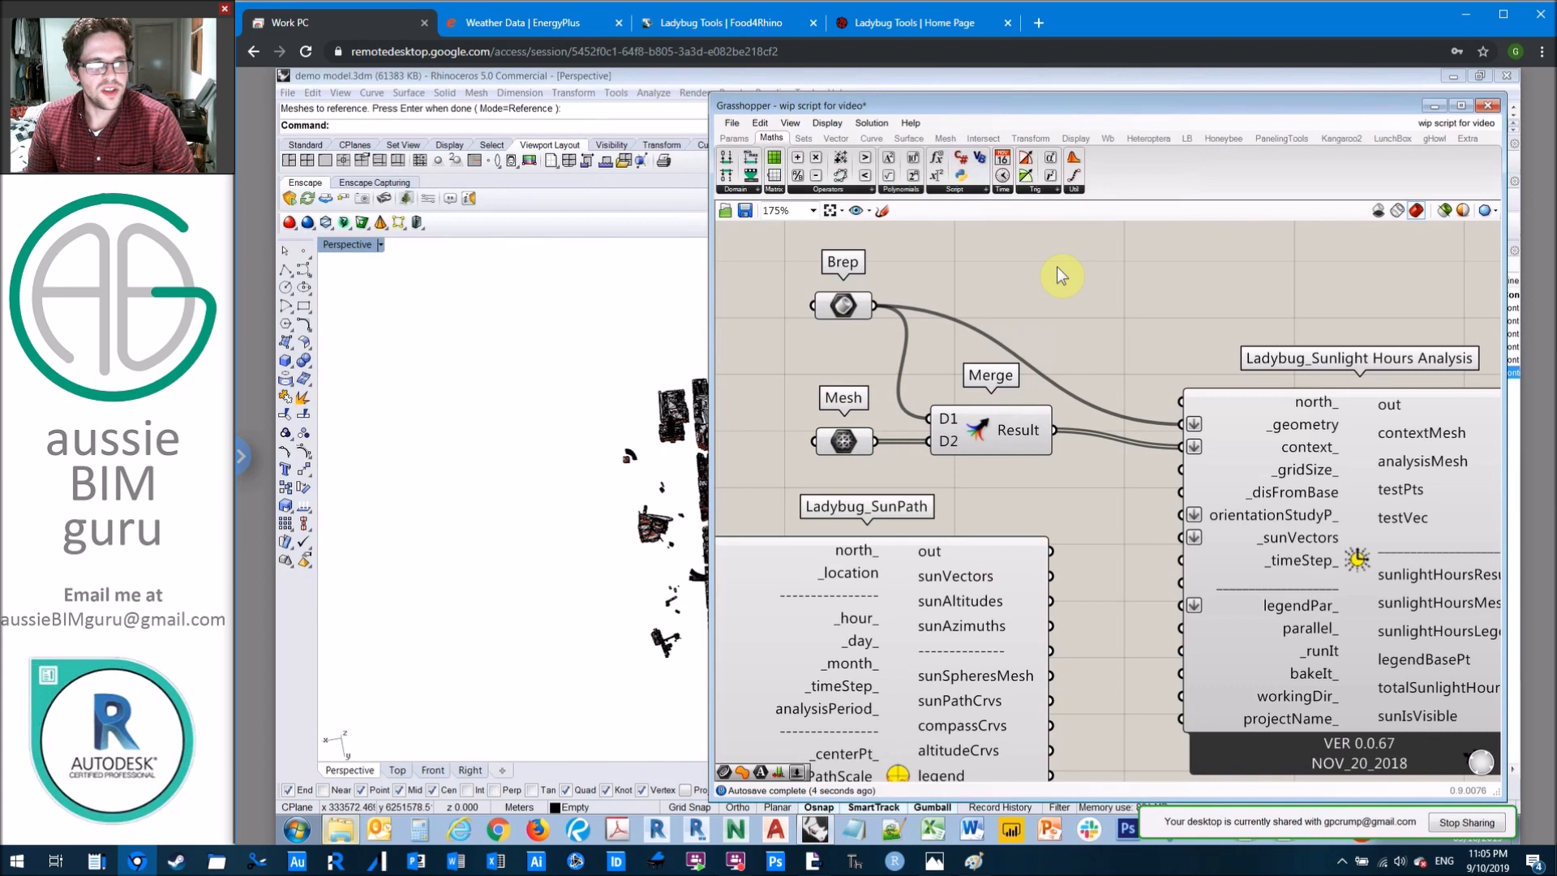
drag(1067, 460, 831, 239)
click(1109, 258)
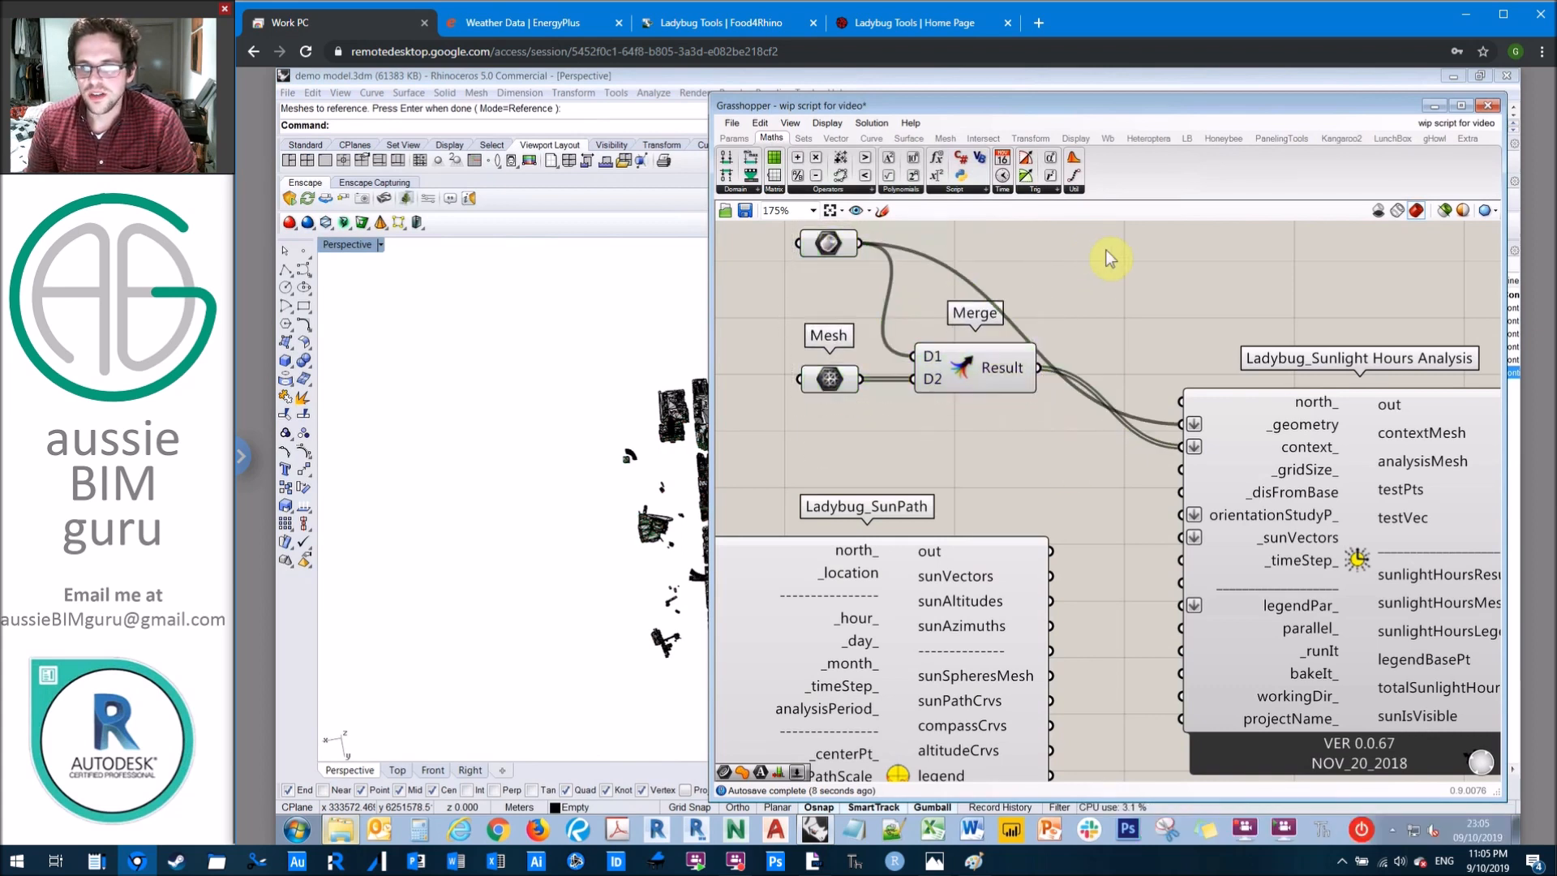
right_drag(1124, 300, 1188, 290)
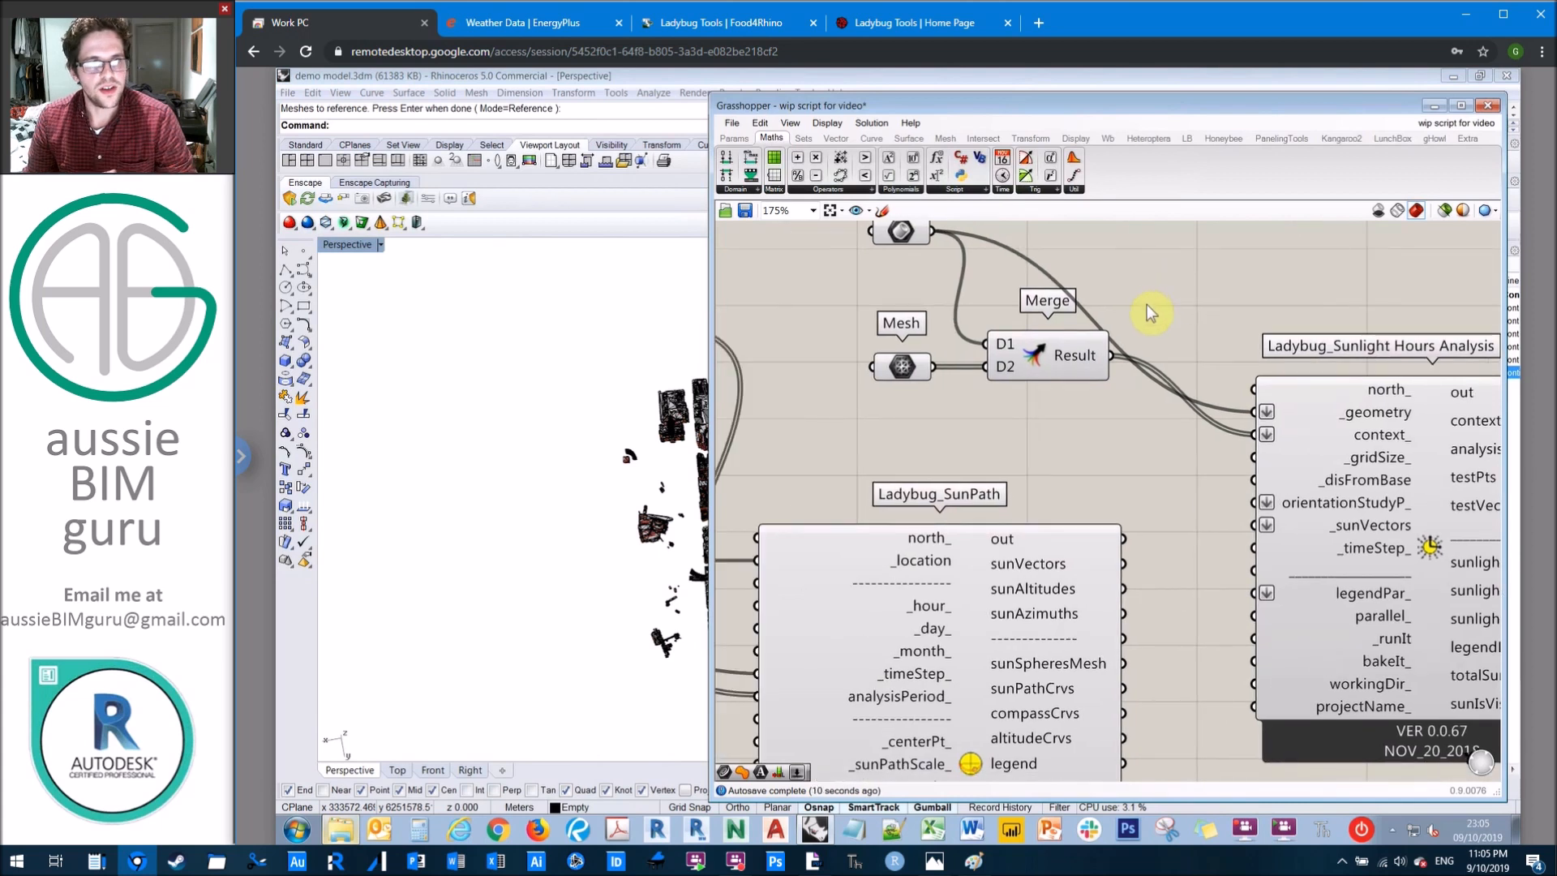
double_click(903, 412)
text(0)
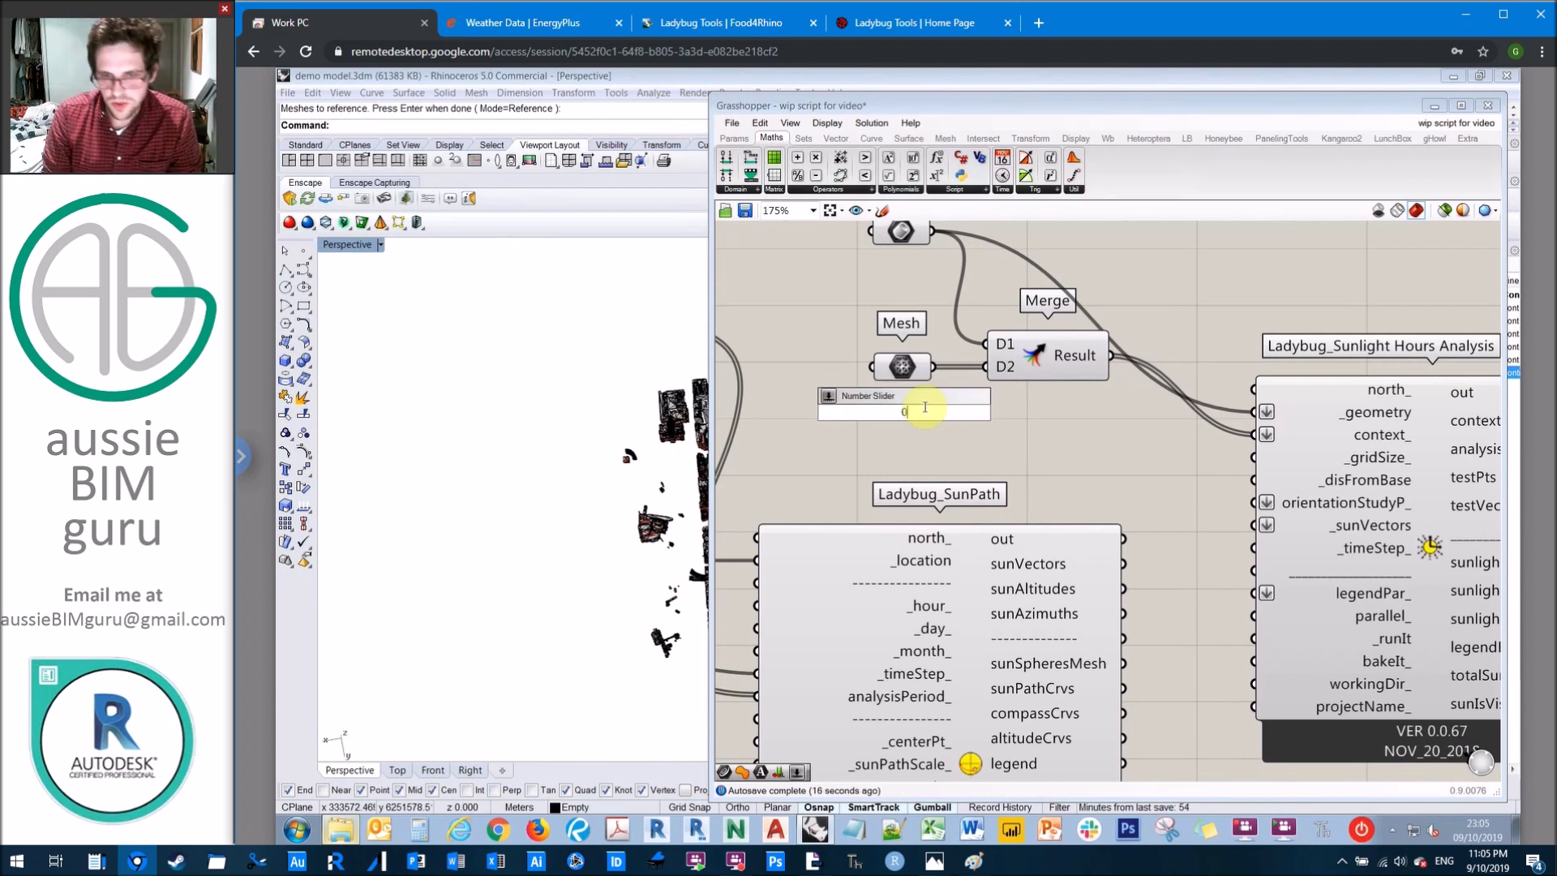
text(<3.000)
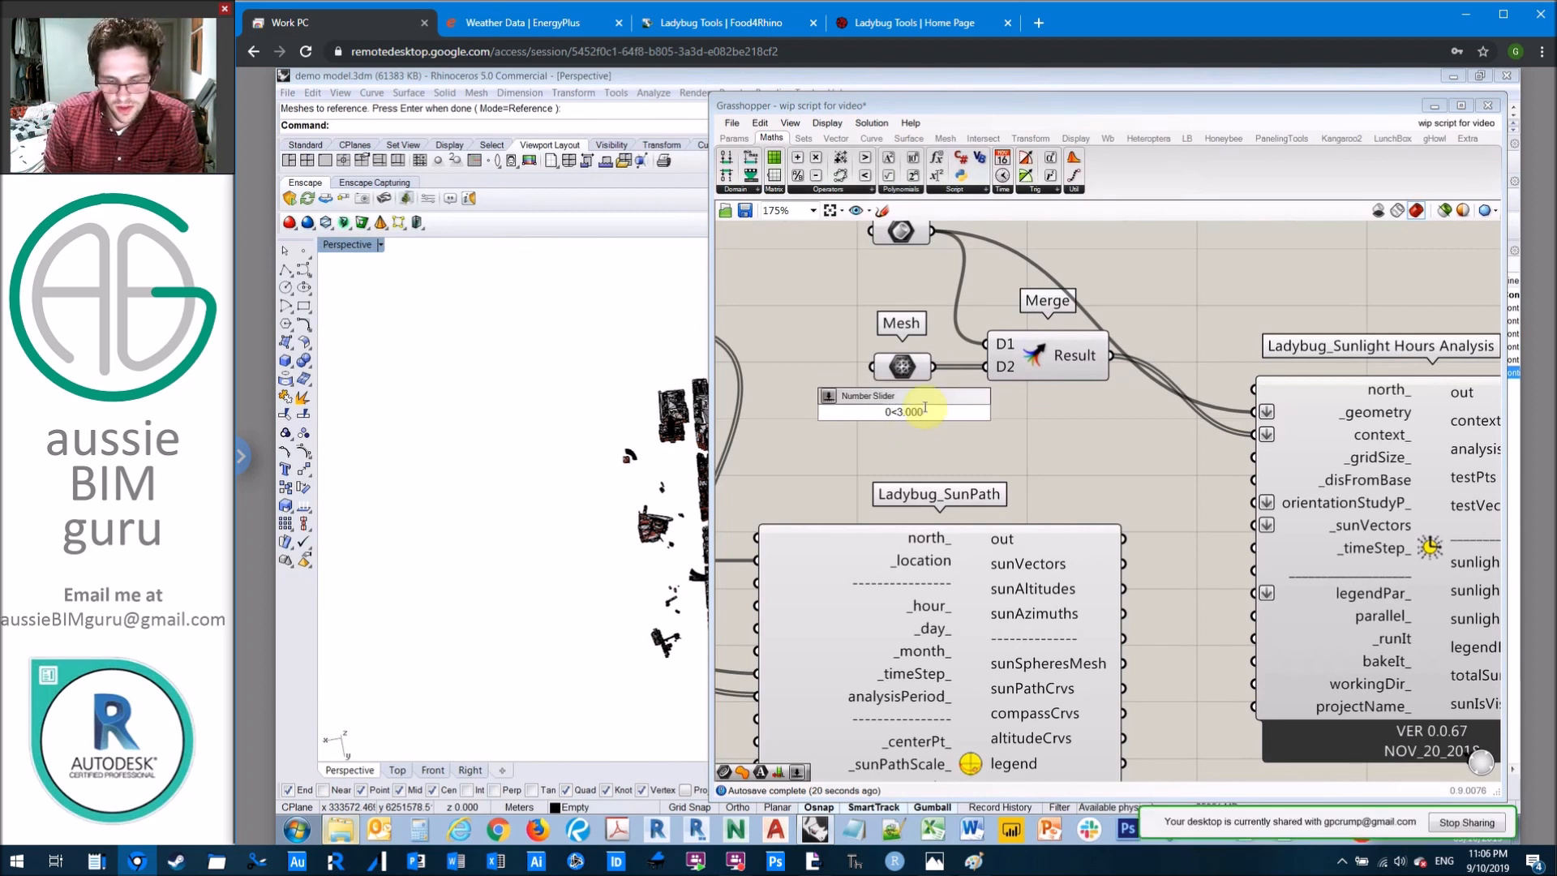
text(,)
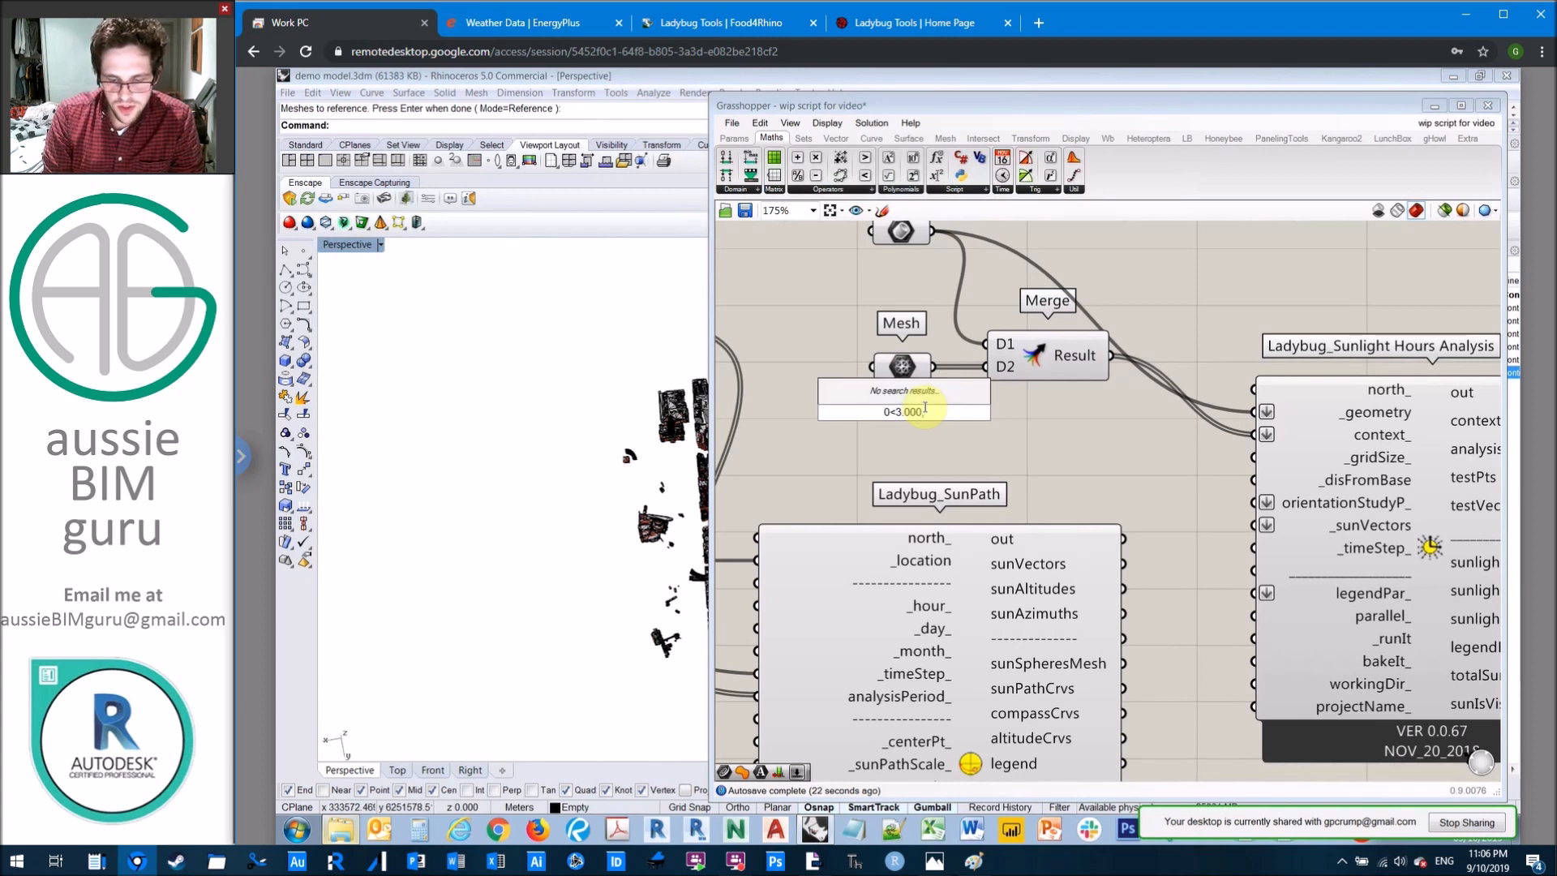
text(10.000)
key(Return)
click(926, 415)
key(Delete)
Step: Add a number slider from 0 to 10 at 3 with three-digit real-number rounding, and connect it to the _gridSize input
double_click(959, 416)
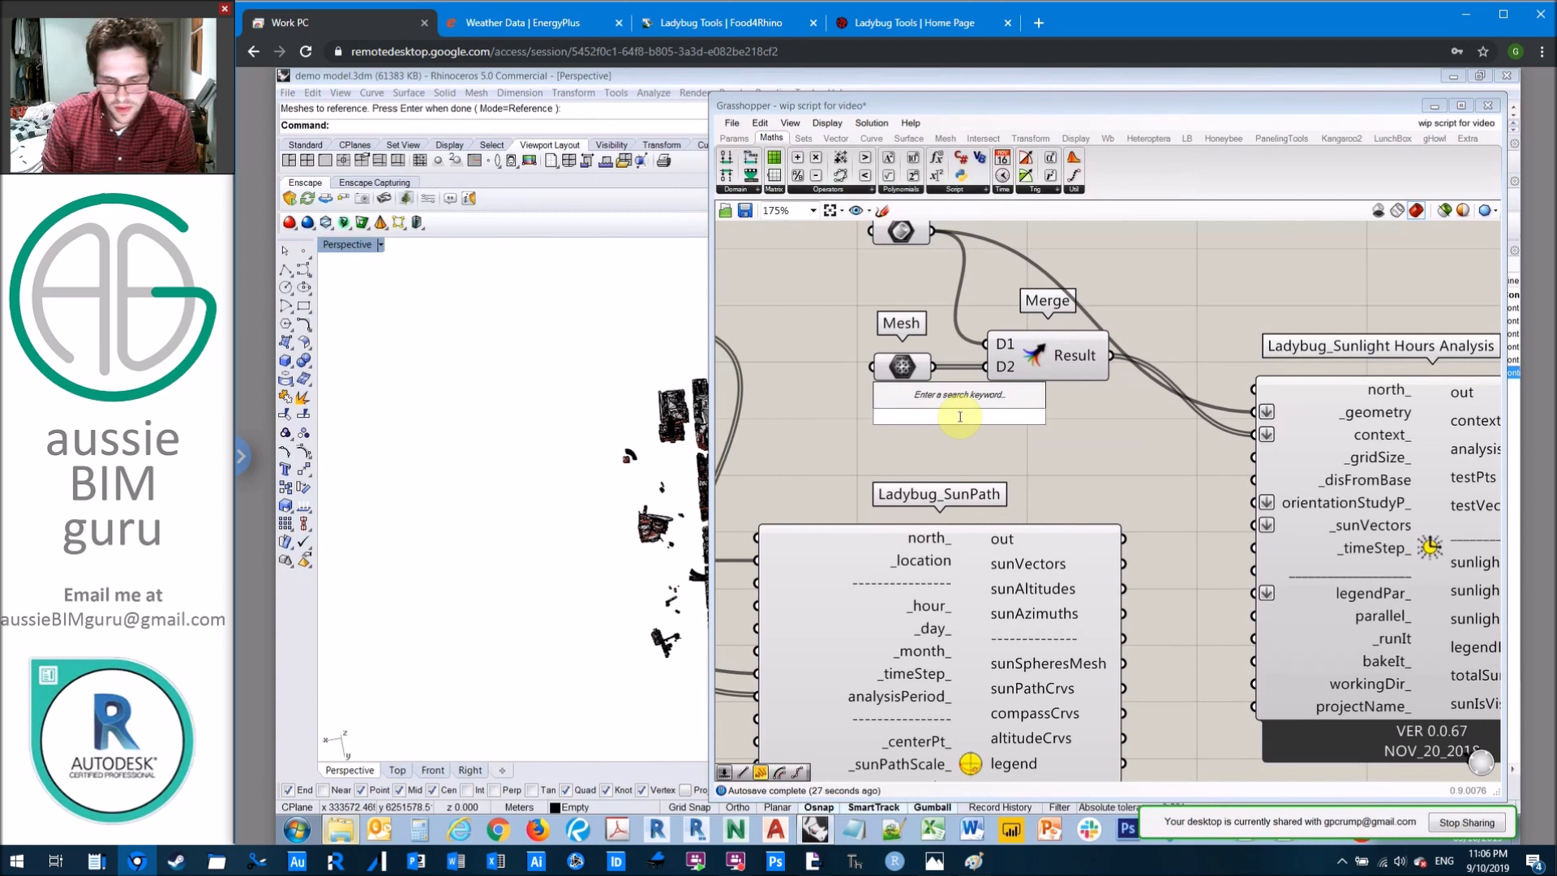
text(0<3<10)
key(Return)
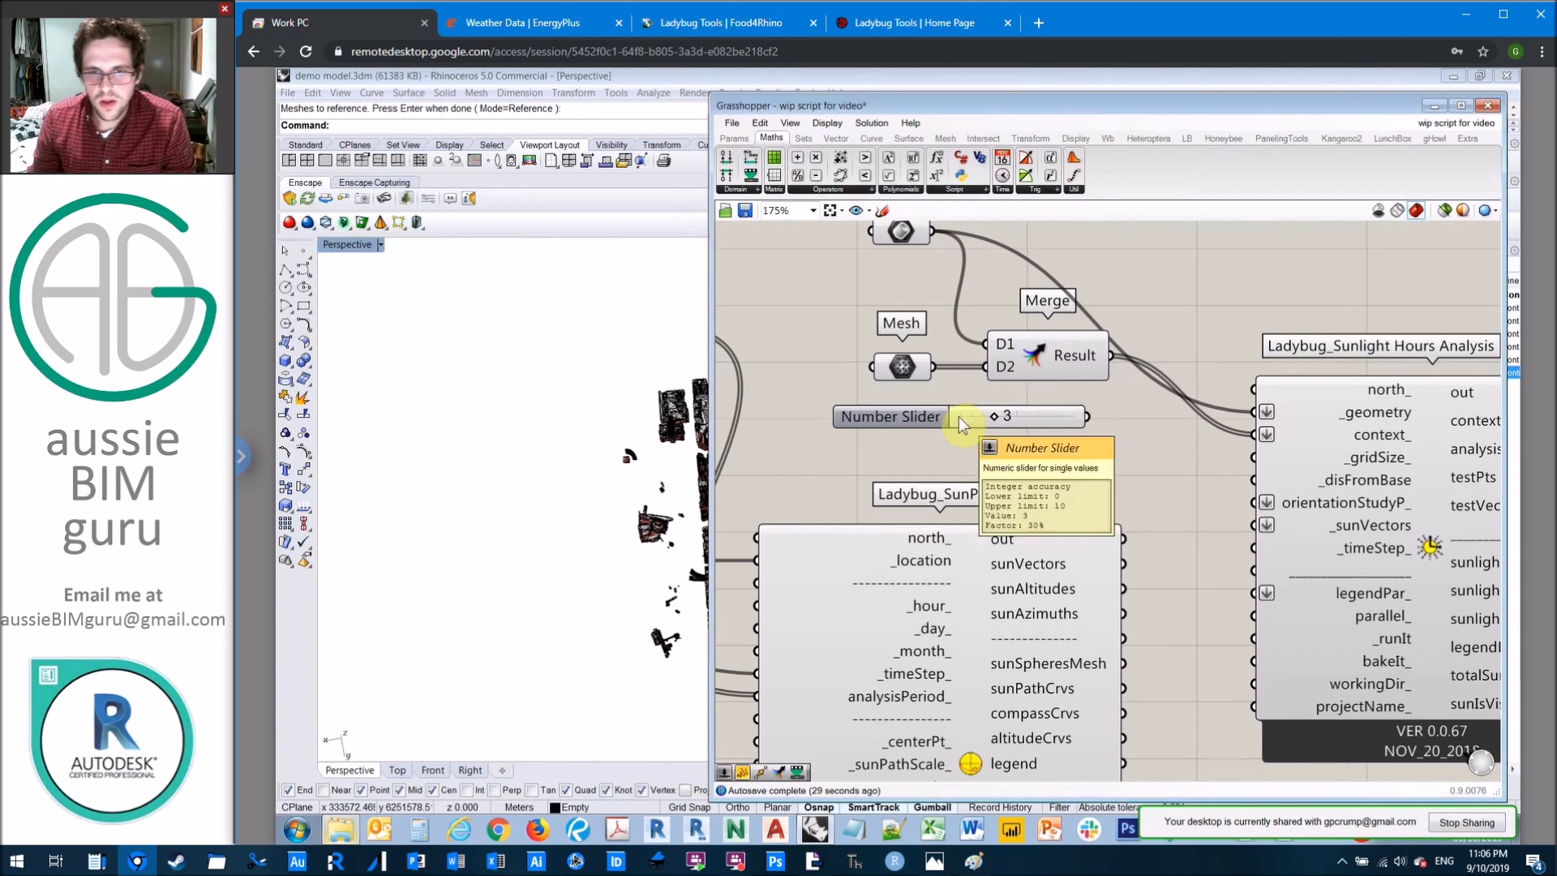
right_drag(958, 417, 941, 418)
right_click(947, 420)
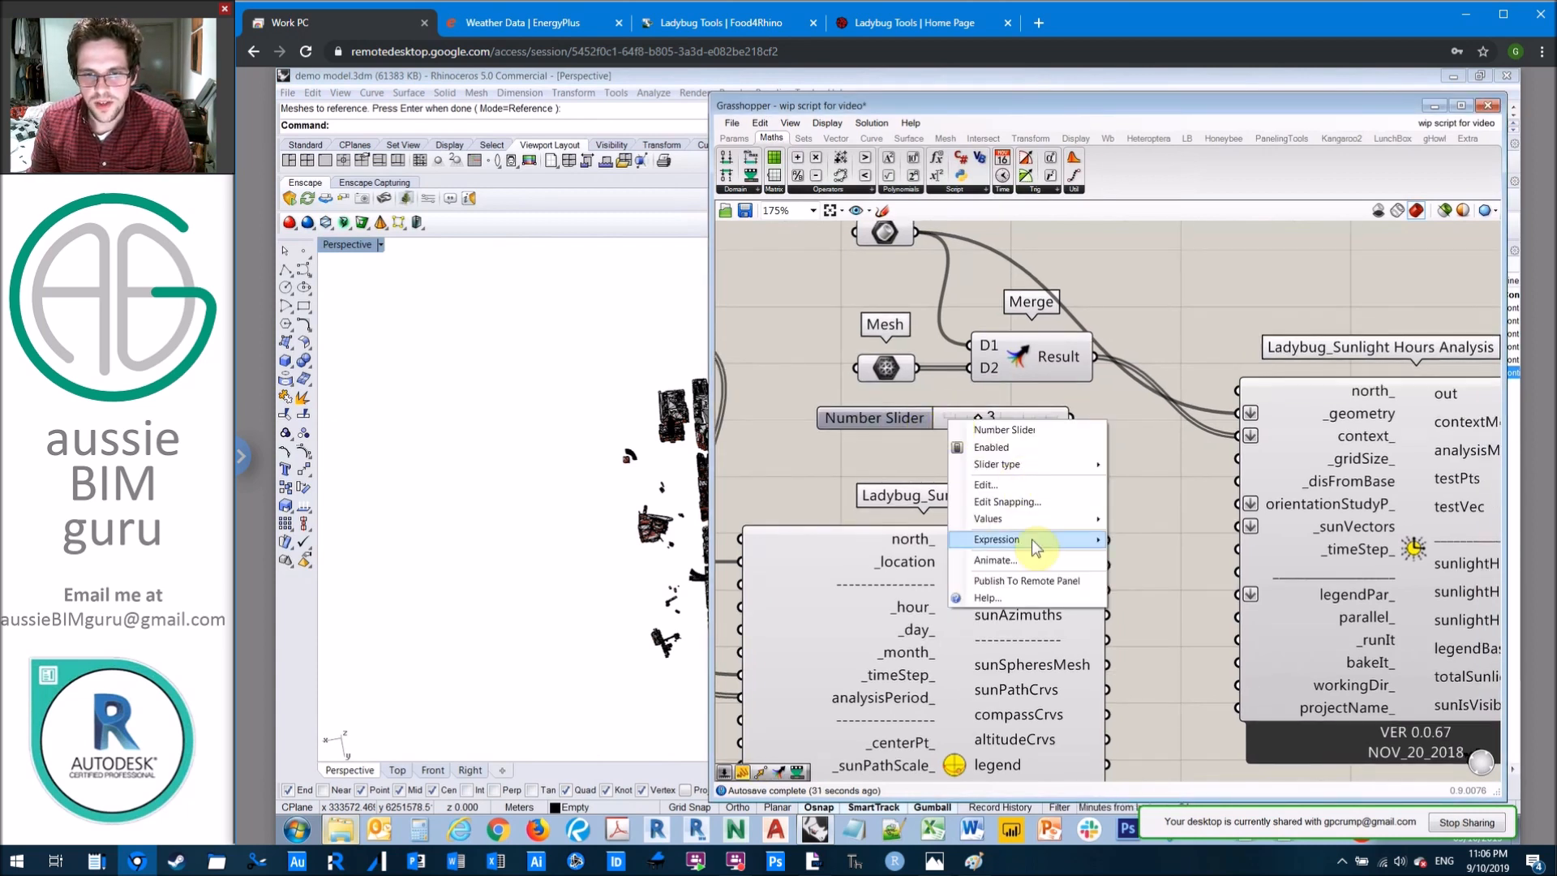
click(1024, 484)
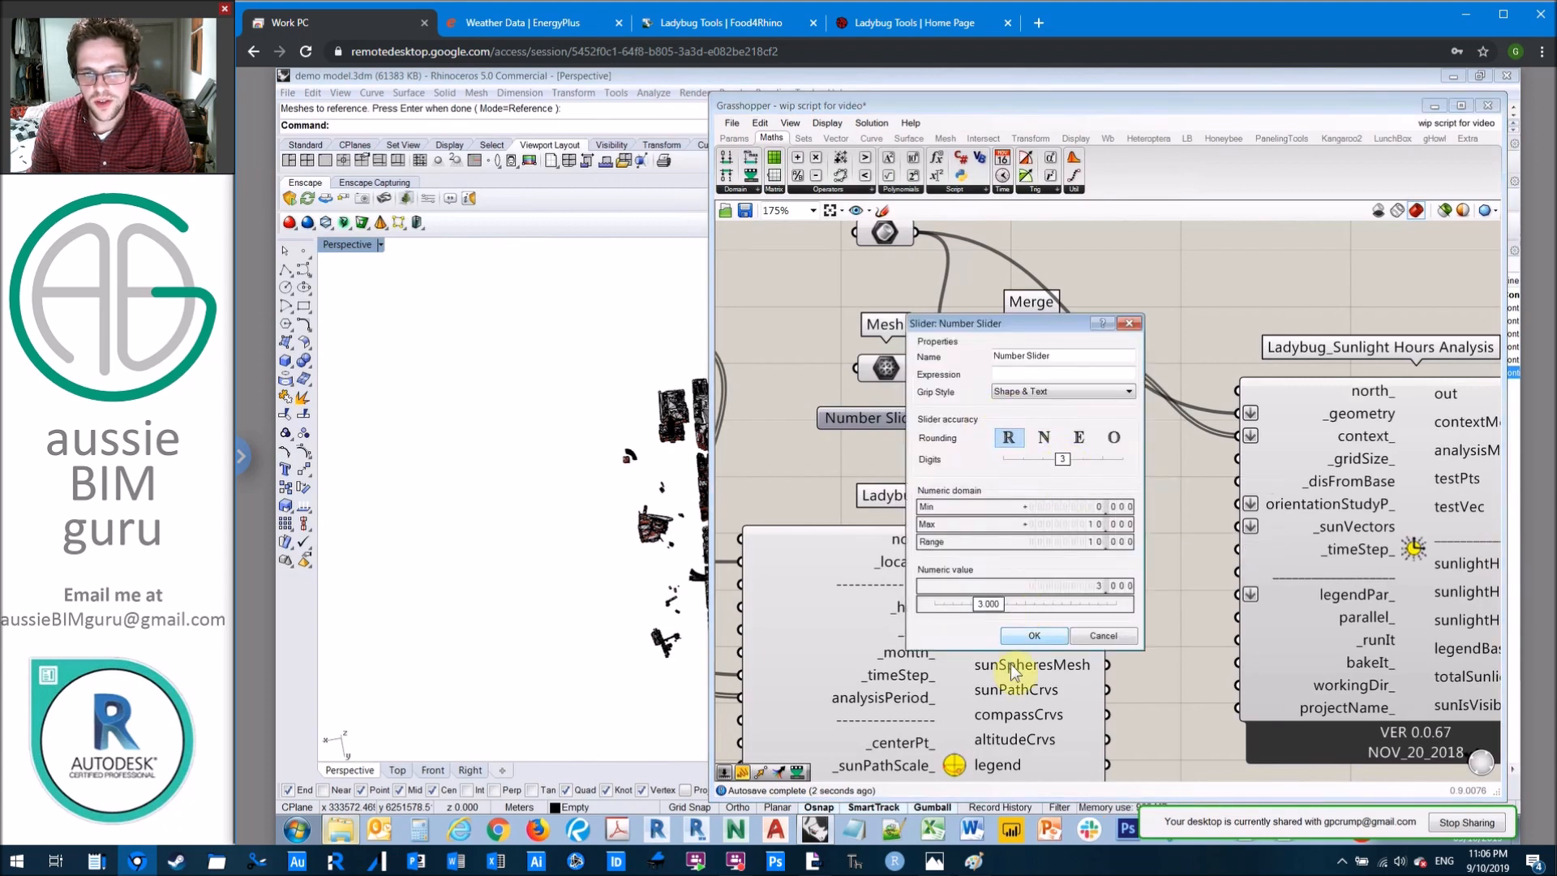
click(1034, 635)
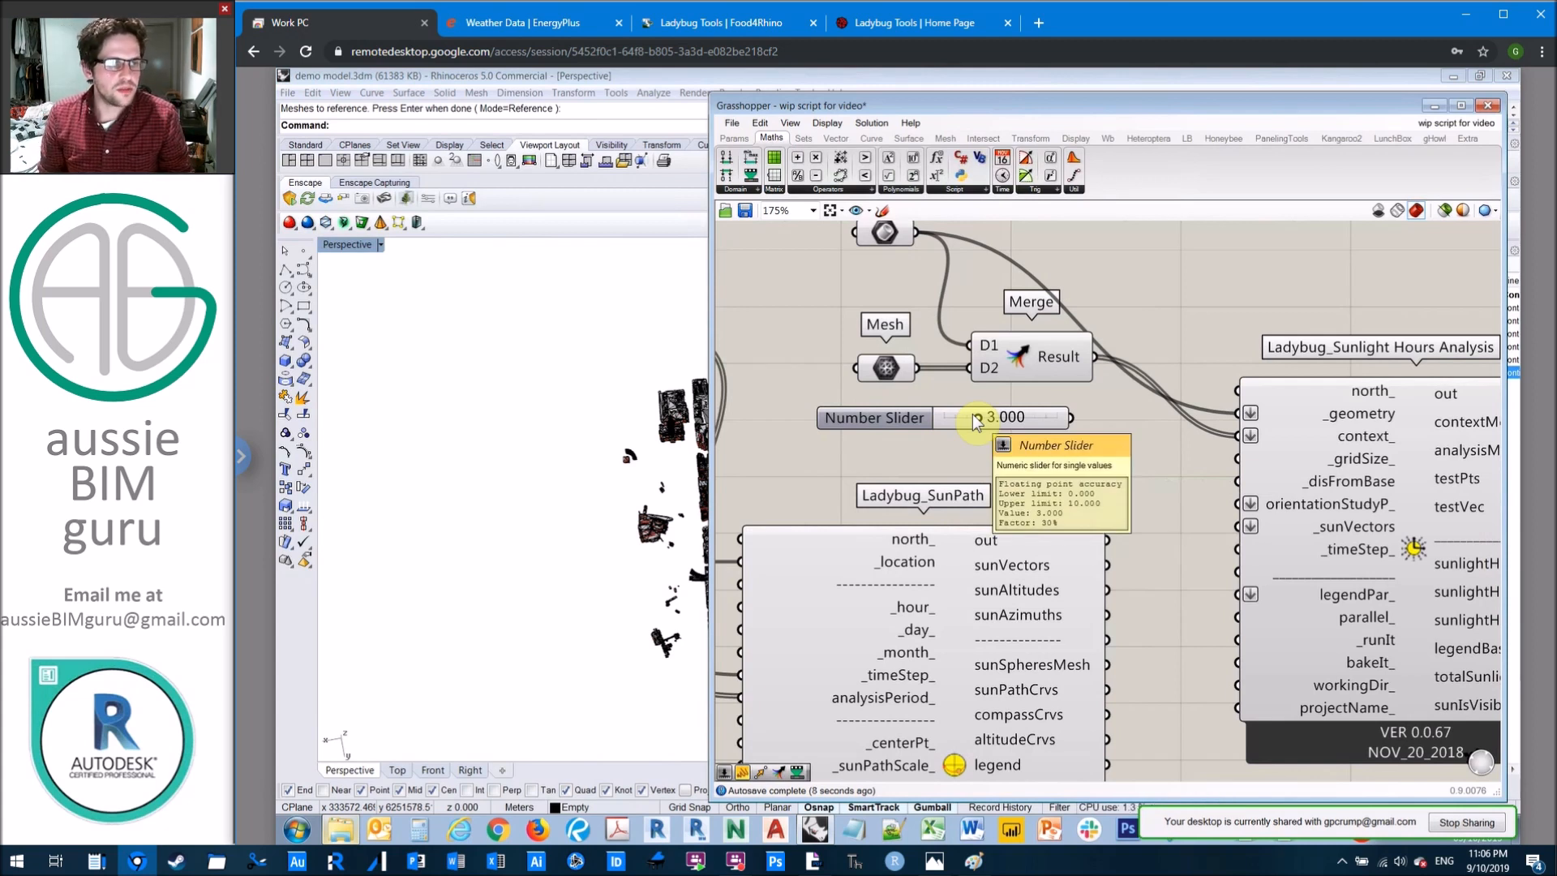
drag(1071, 417, 1238, 459)
drag(1035, 459, 985, 398)
click(962, 451)
Step: Add a second number slider with a value of 0.500 below the first and connect it to the _disFromBase input
double_click(978, 451)
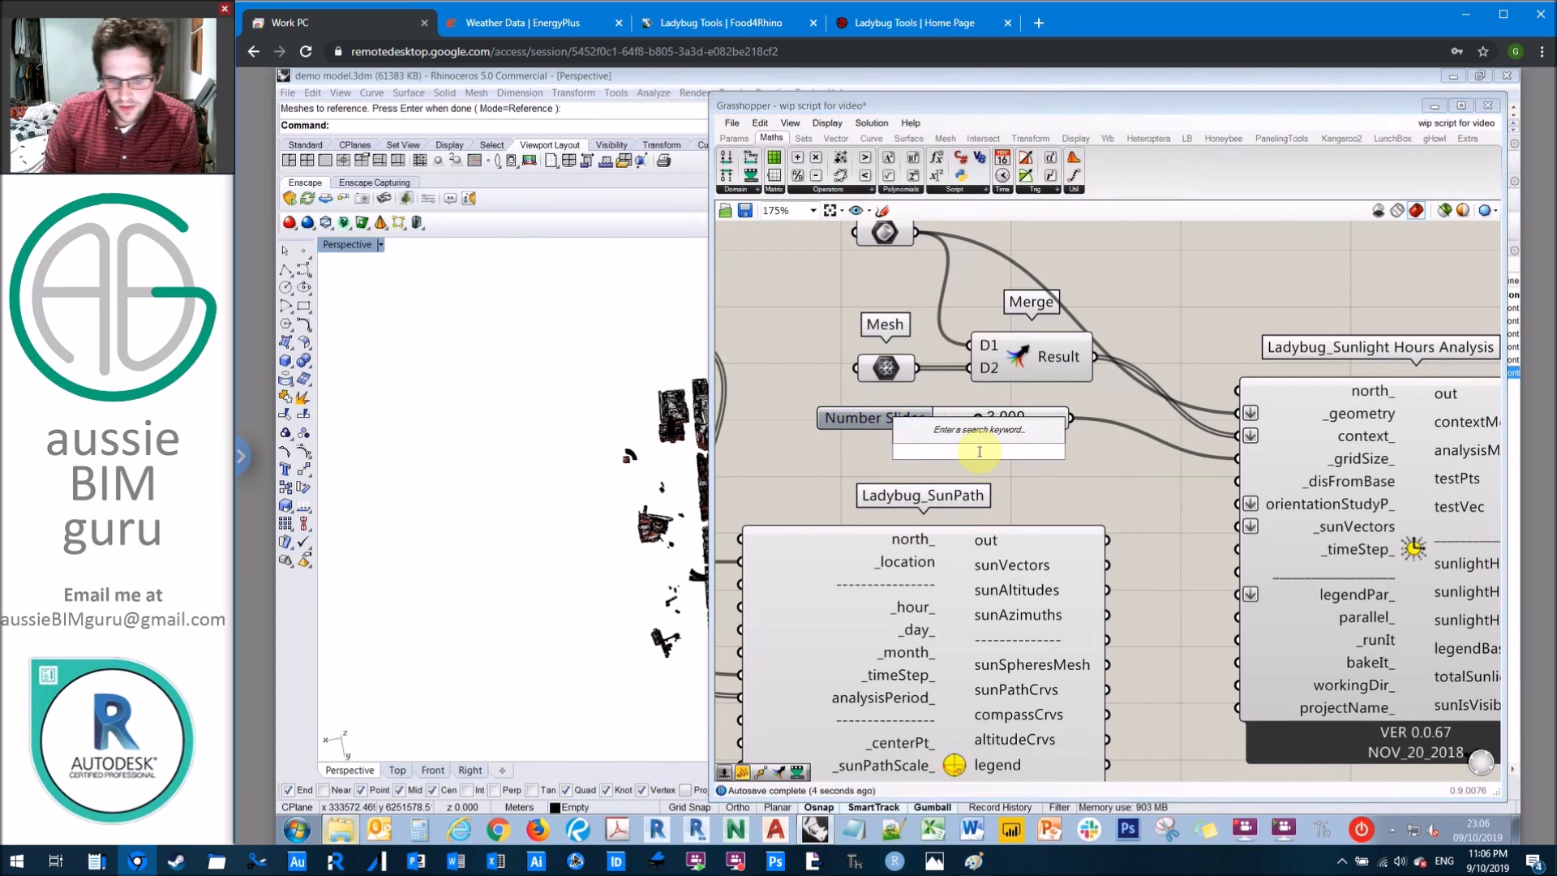
text(0)
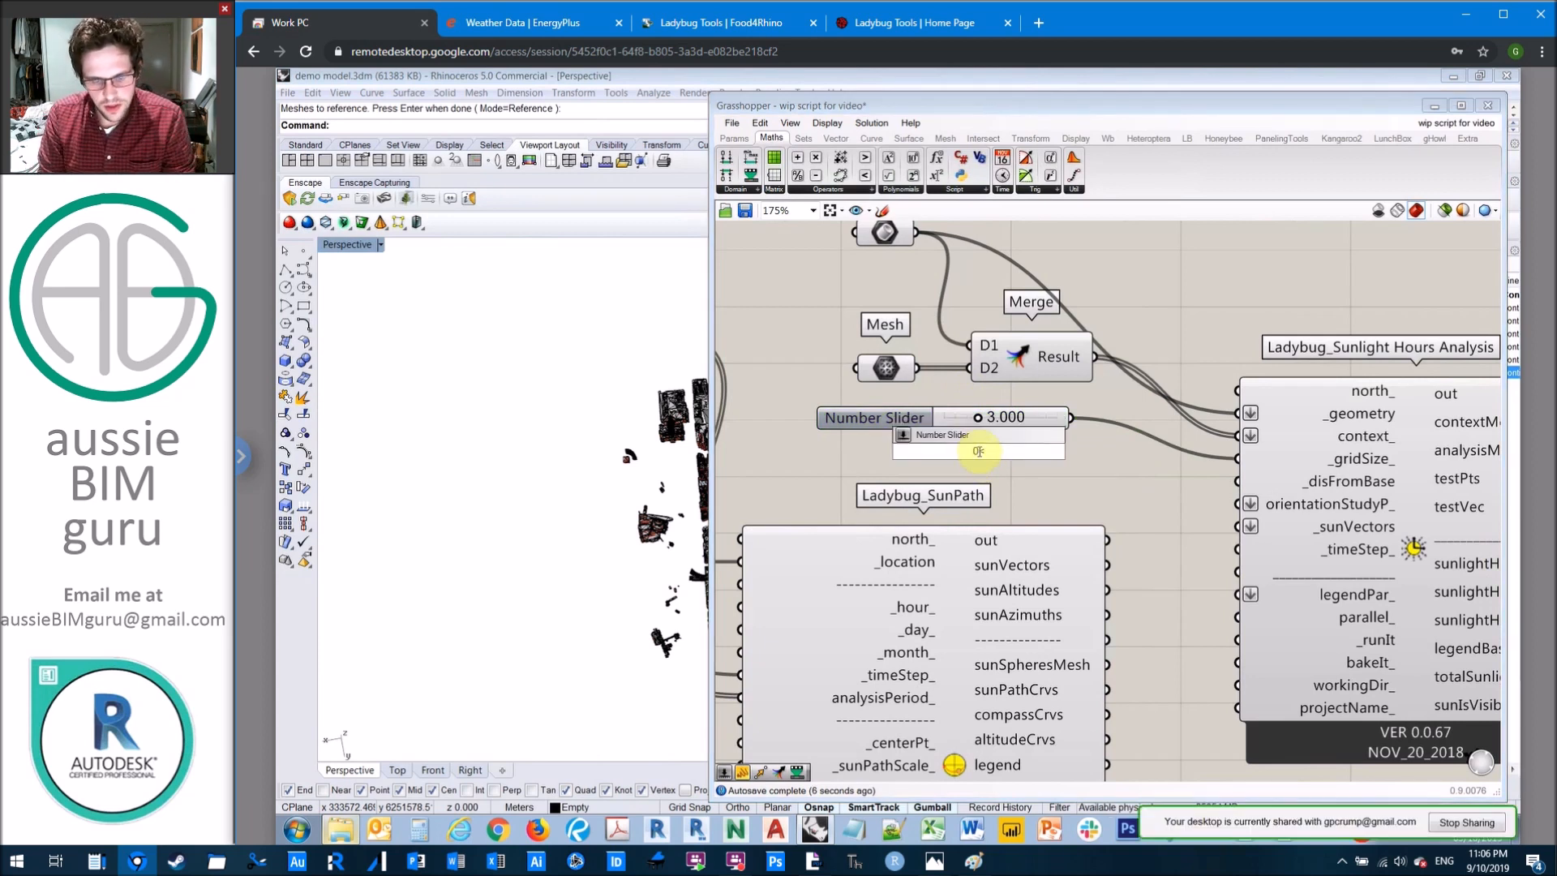
text(.500<1)
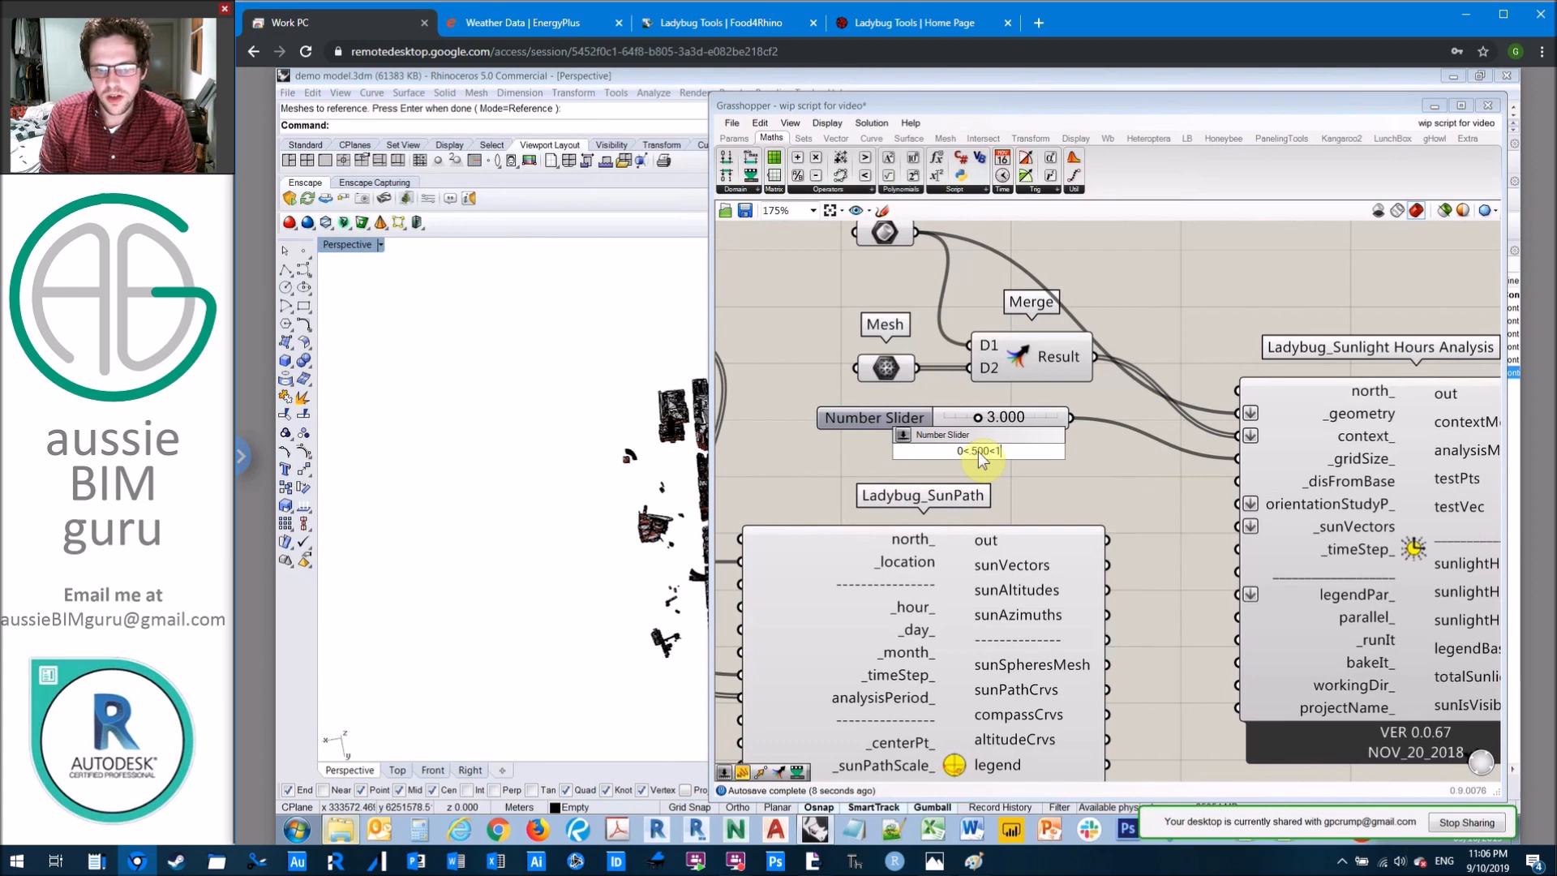
key(Return)
drag(941, 456, 903, 451)
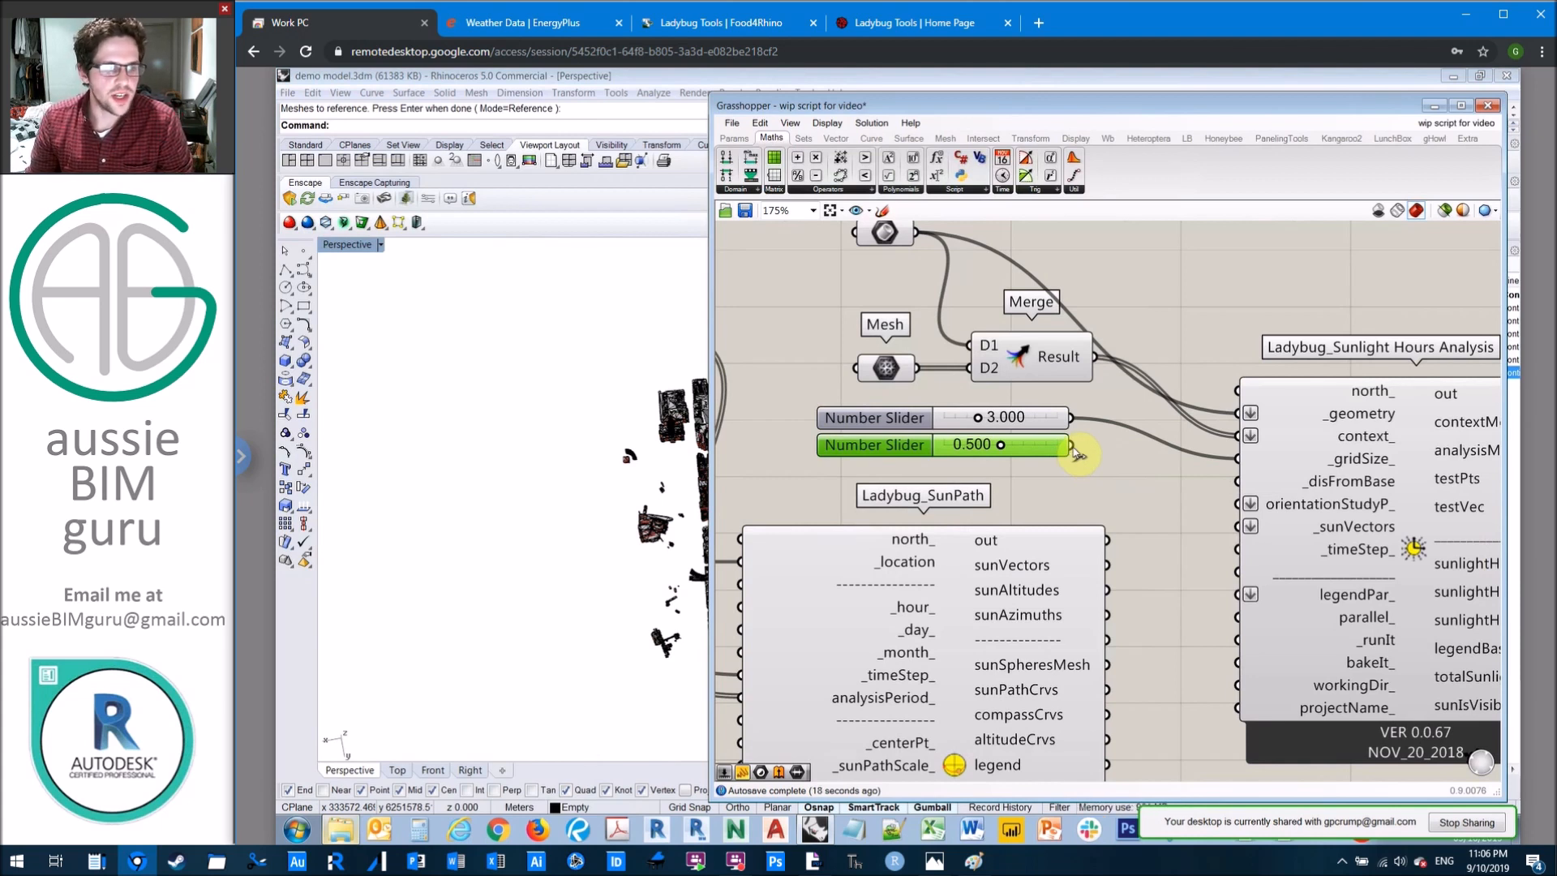
drag(1072, 446, 1225, 484)
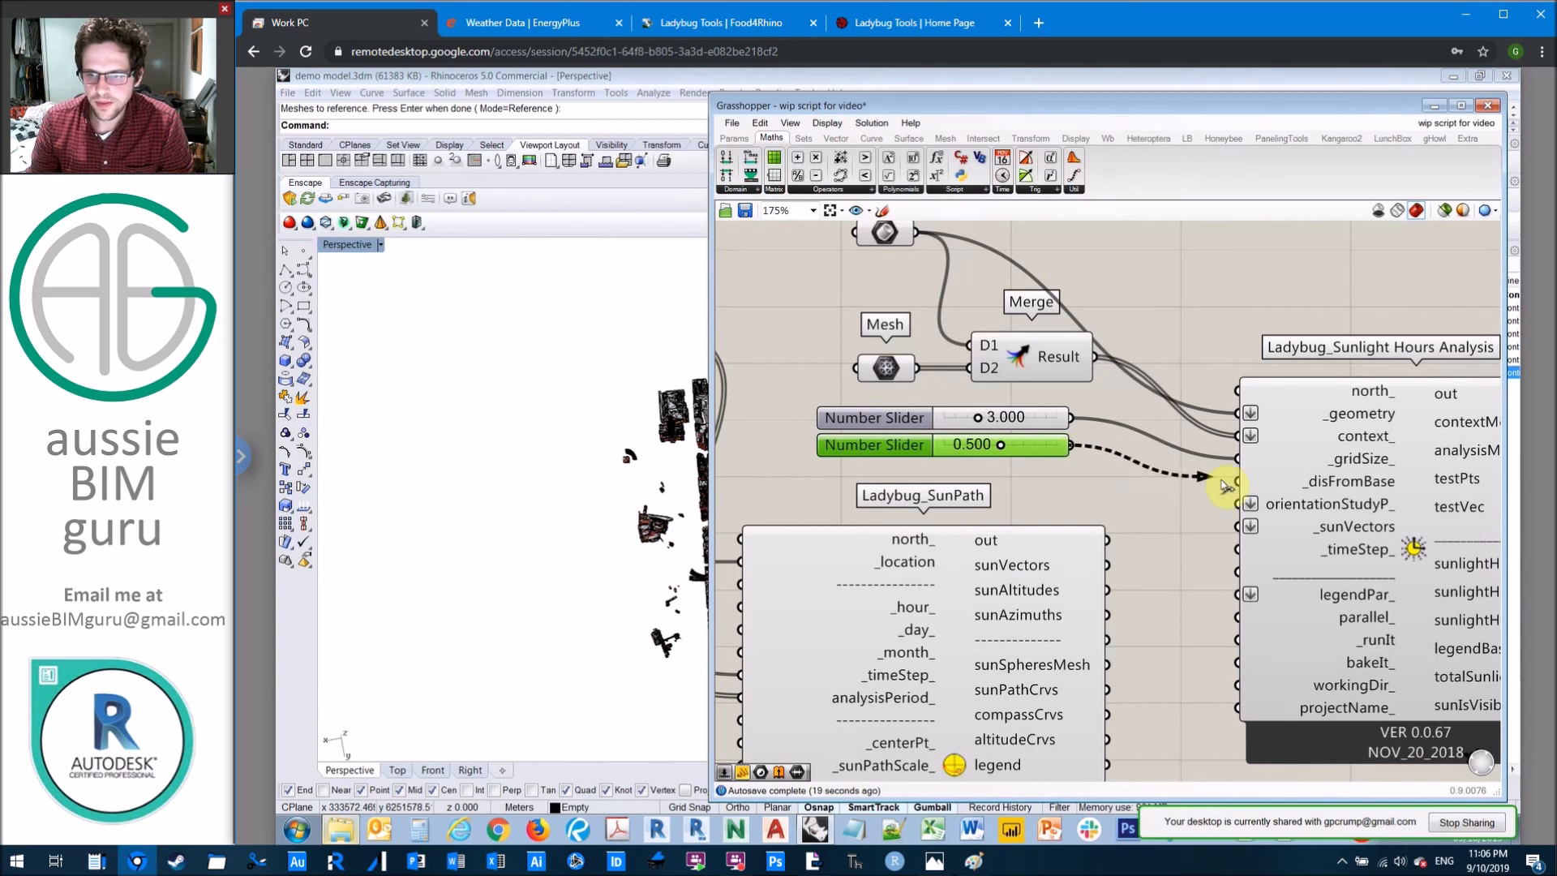
drag(1226, 485, 1236, 481)
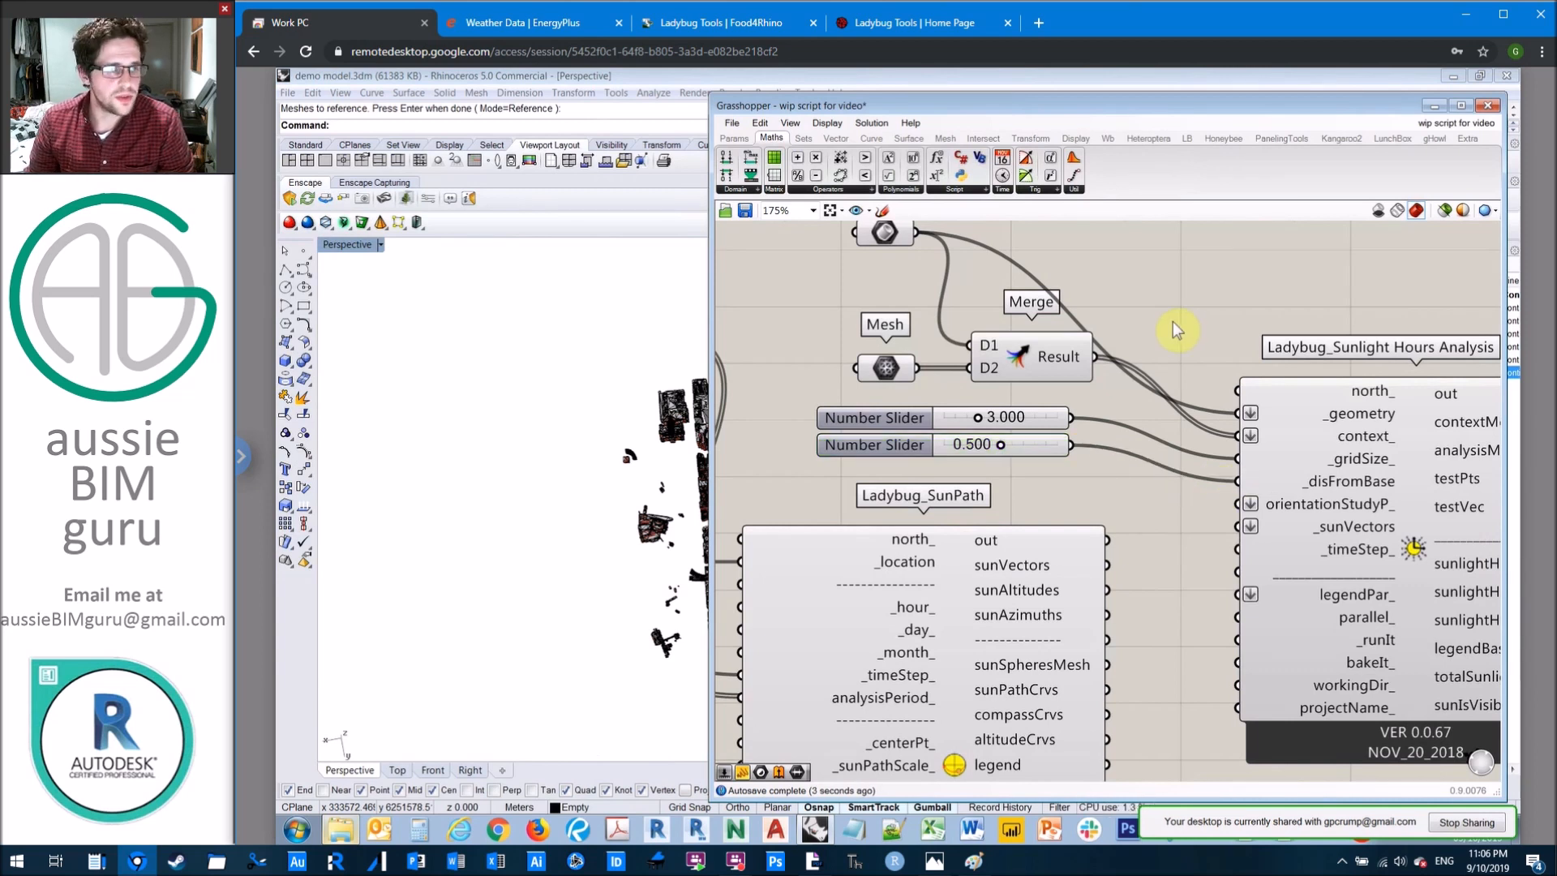
Step: Rename the 0.500 slider feeding _disFromBase as "Distance from face"
right_drag(1170, 298, 1107, 269)
click(827, 412)
right_click(833, 415)
drag(862, 427, 1007, 427)
key(Caps_Lock)
text(D)
key(Caps_Lock)
text(istance from face)
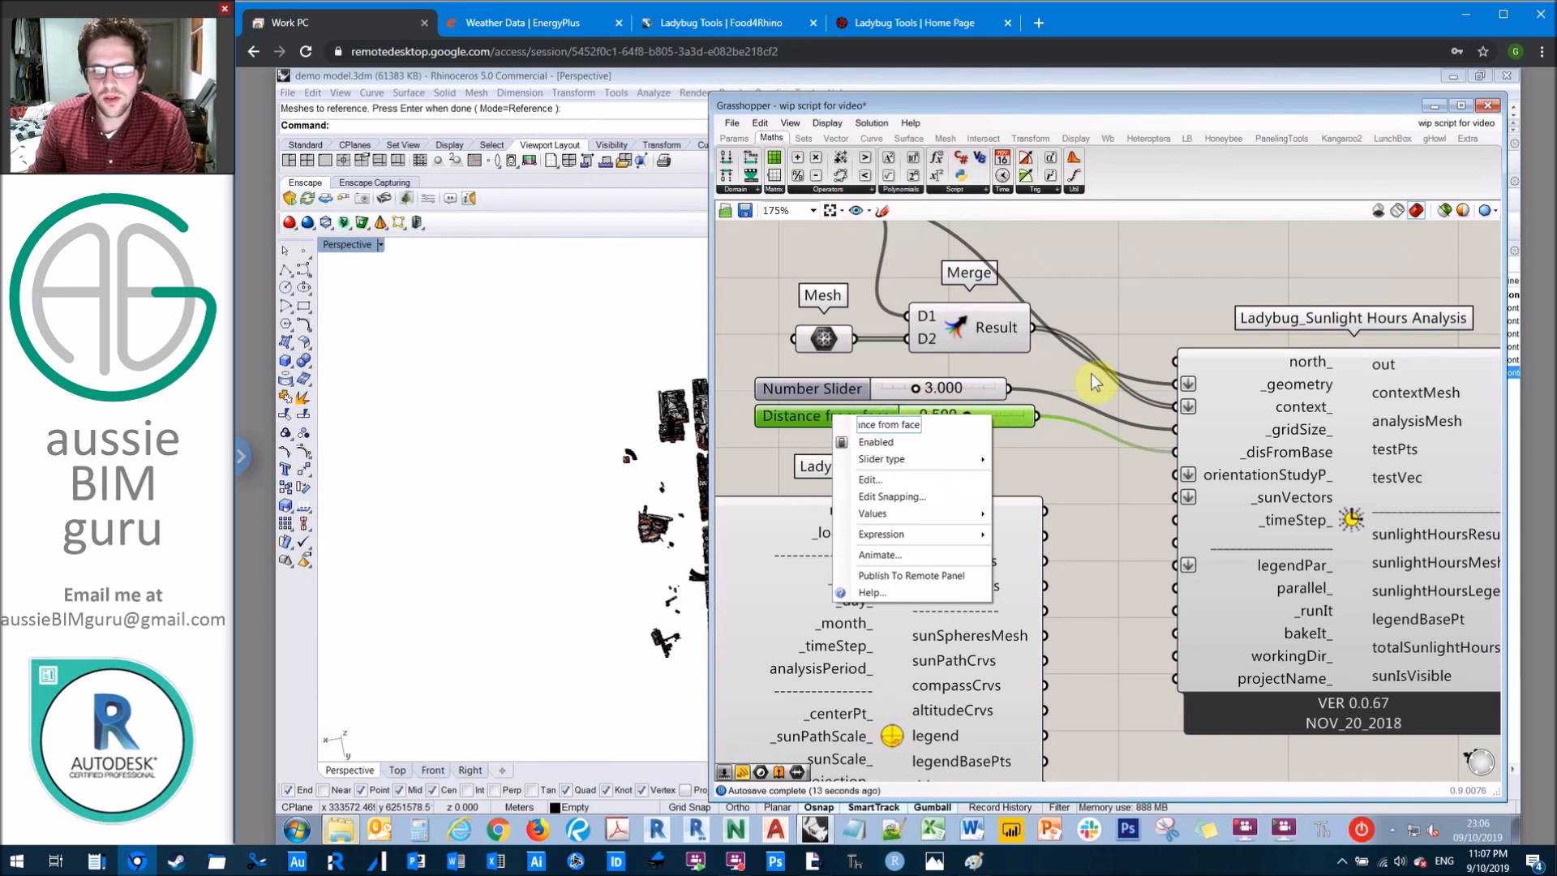
key(Return)
Step: Rename the 3.000 slider feeding _gridSize as "Sample size"
click(828, 388)
right_click(823, 389)
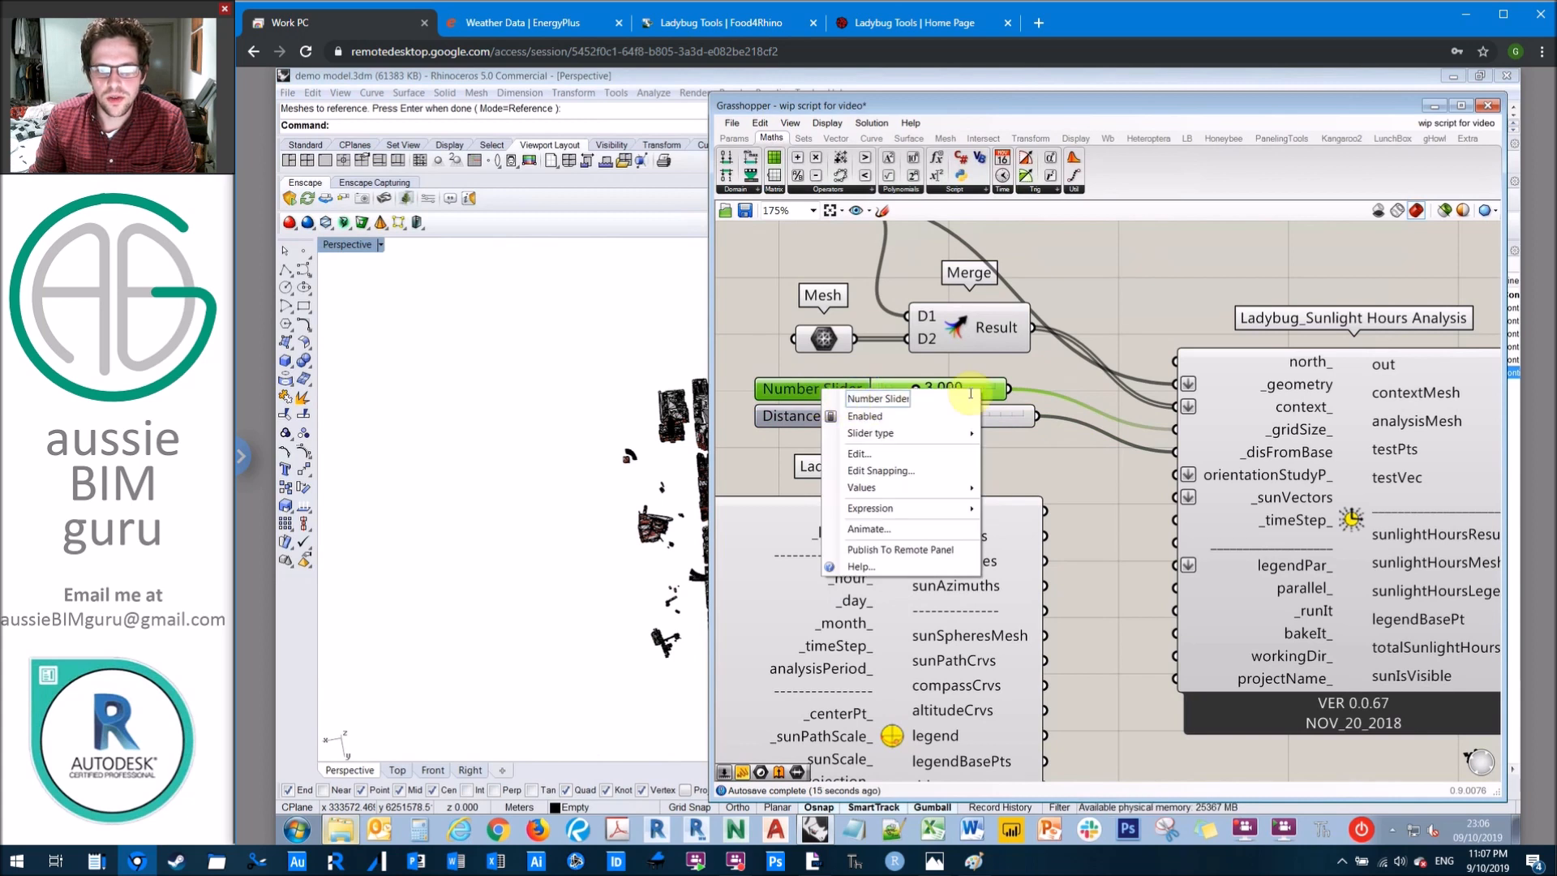
drag(971, 396, 847, 398)
key(Caps_Lock)
text(S)
key(Caps_Lock)
text(ample size)
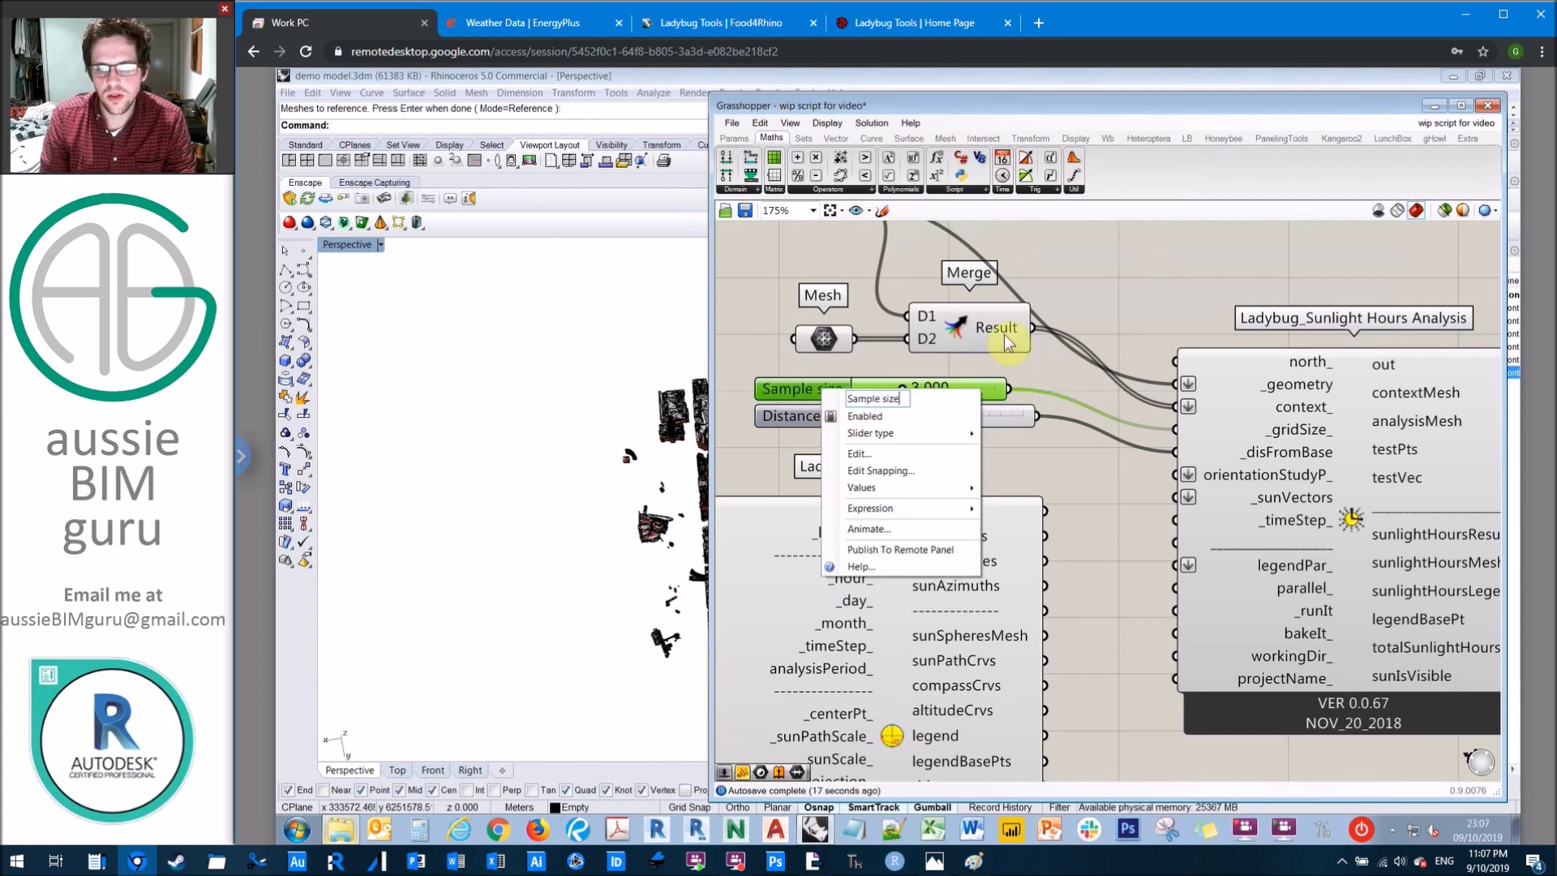
click(1089, 297)
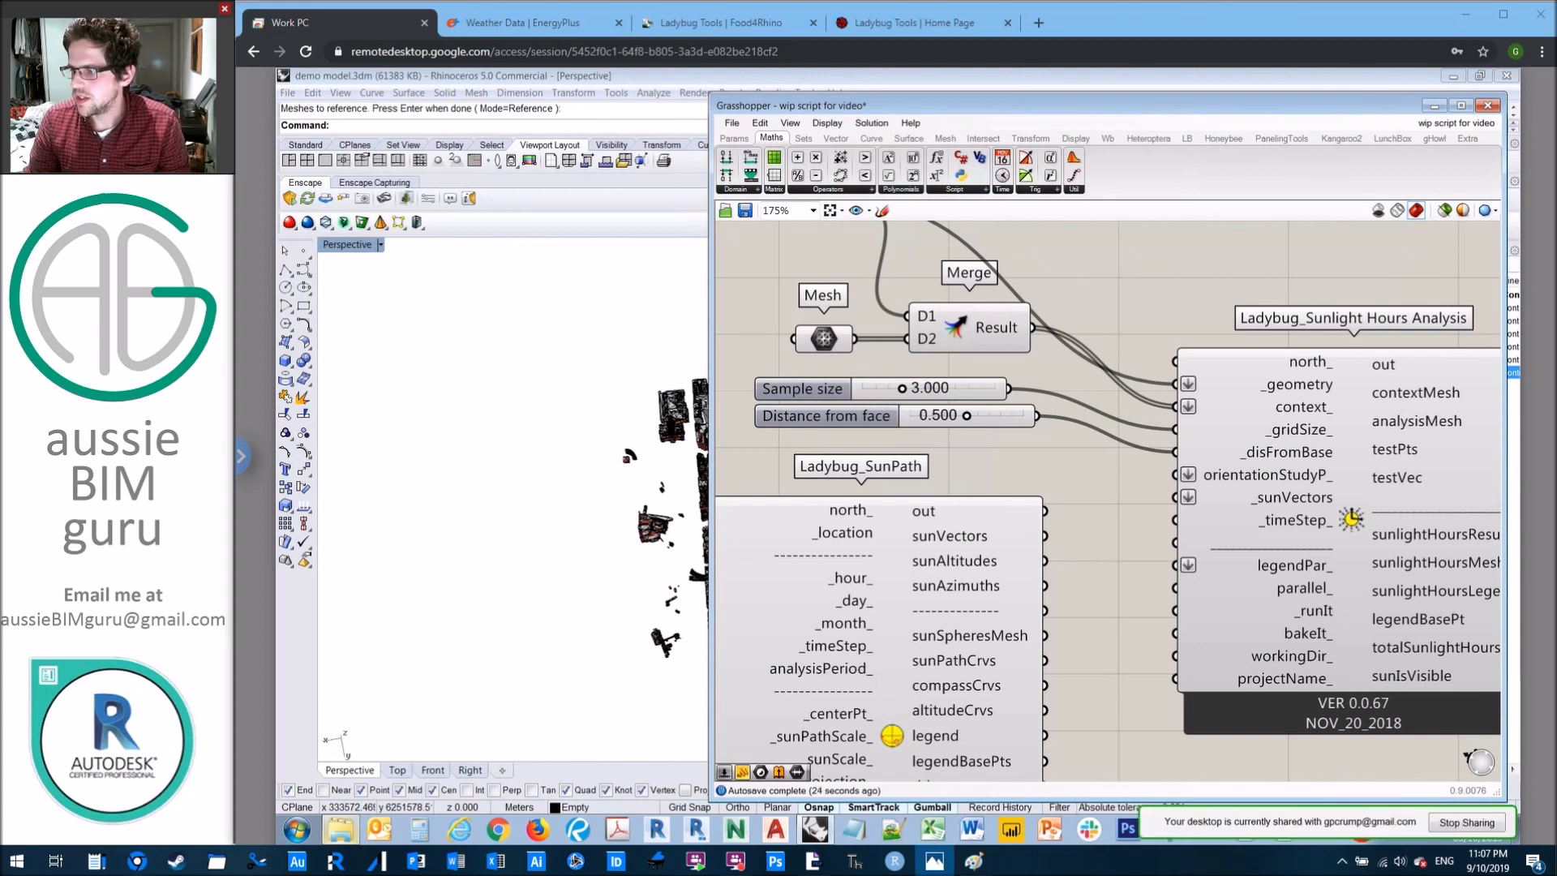
Step: Add a number slider from 0 to 360 with a value of 0 above the Merge component, using three-digit real-number rounding
right_drag(1181, 284, 1166, 381)
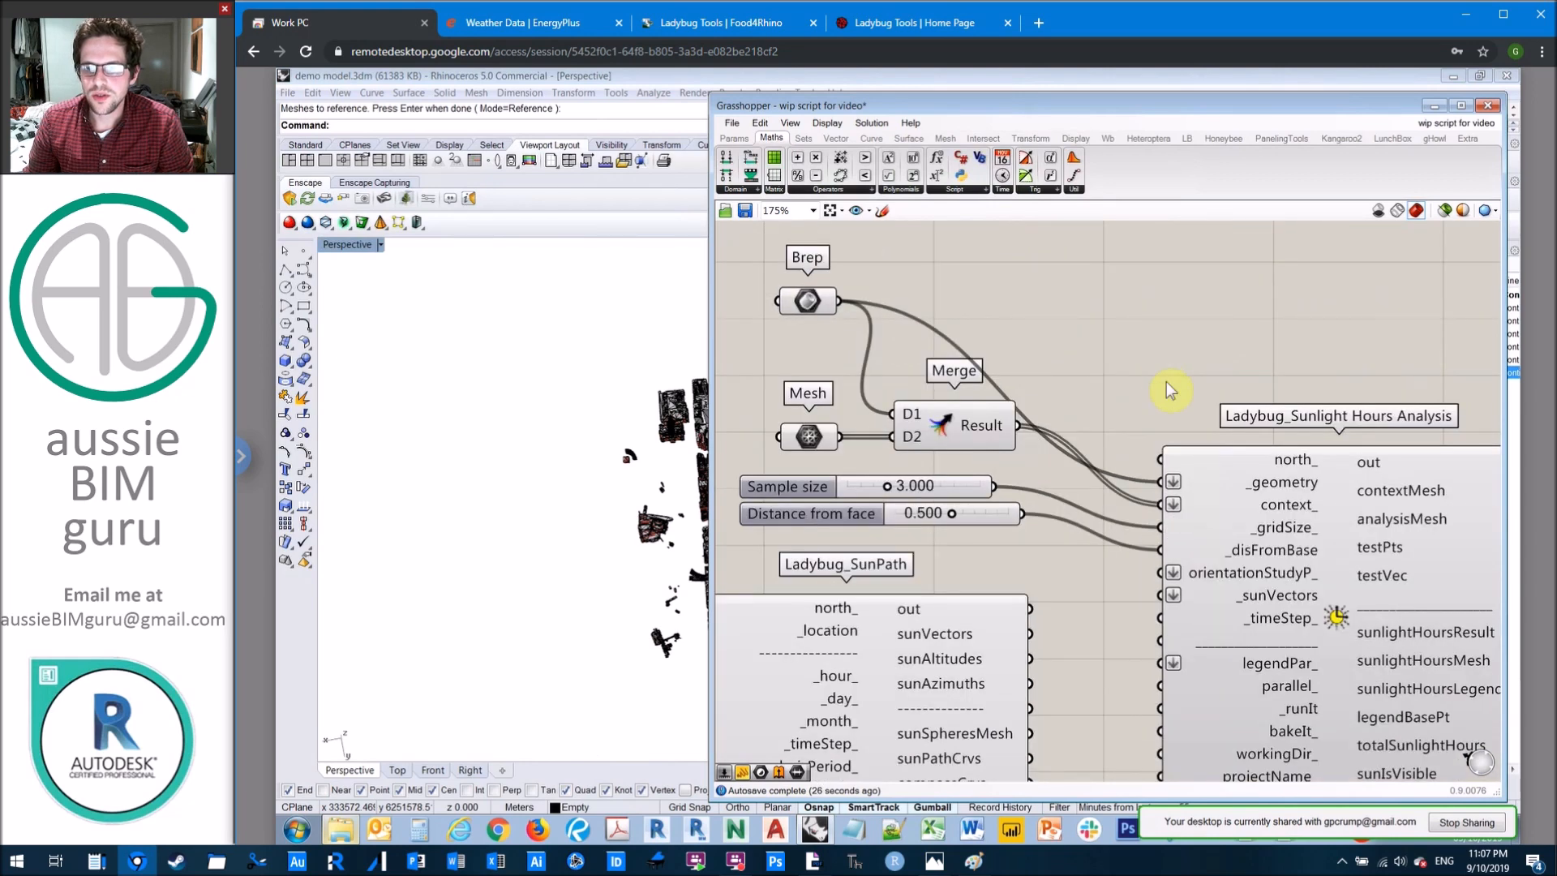
mouse_move(1288, 468)
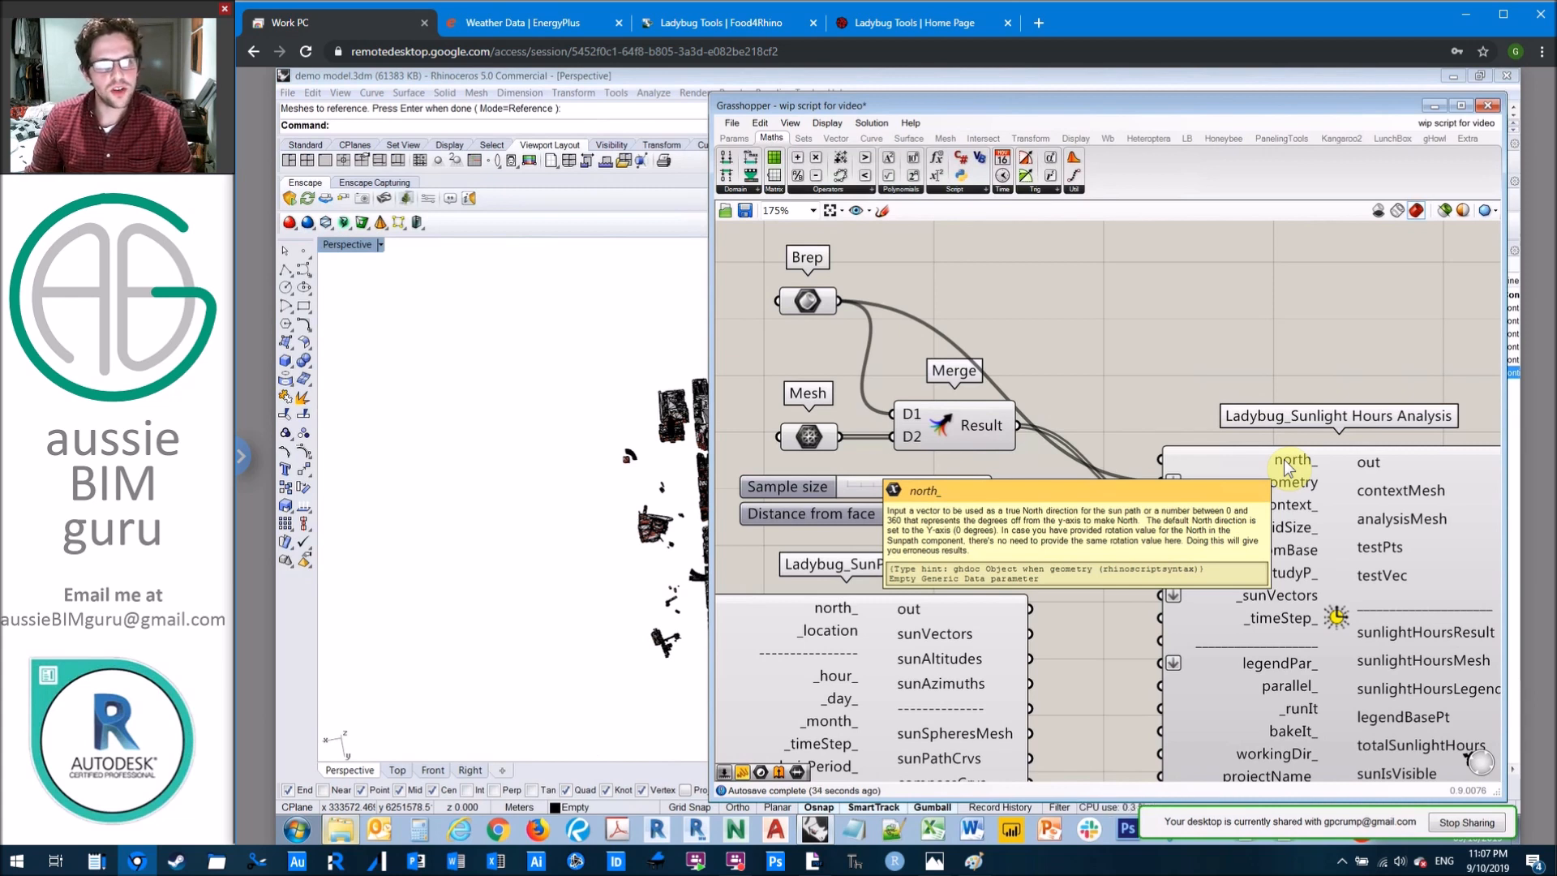
double_click(1029, 279)
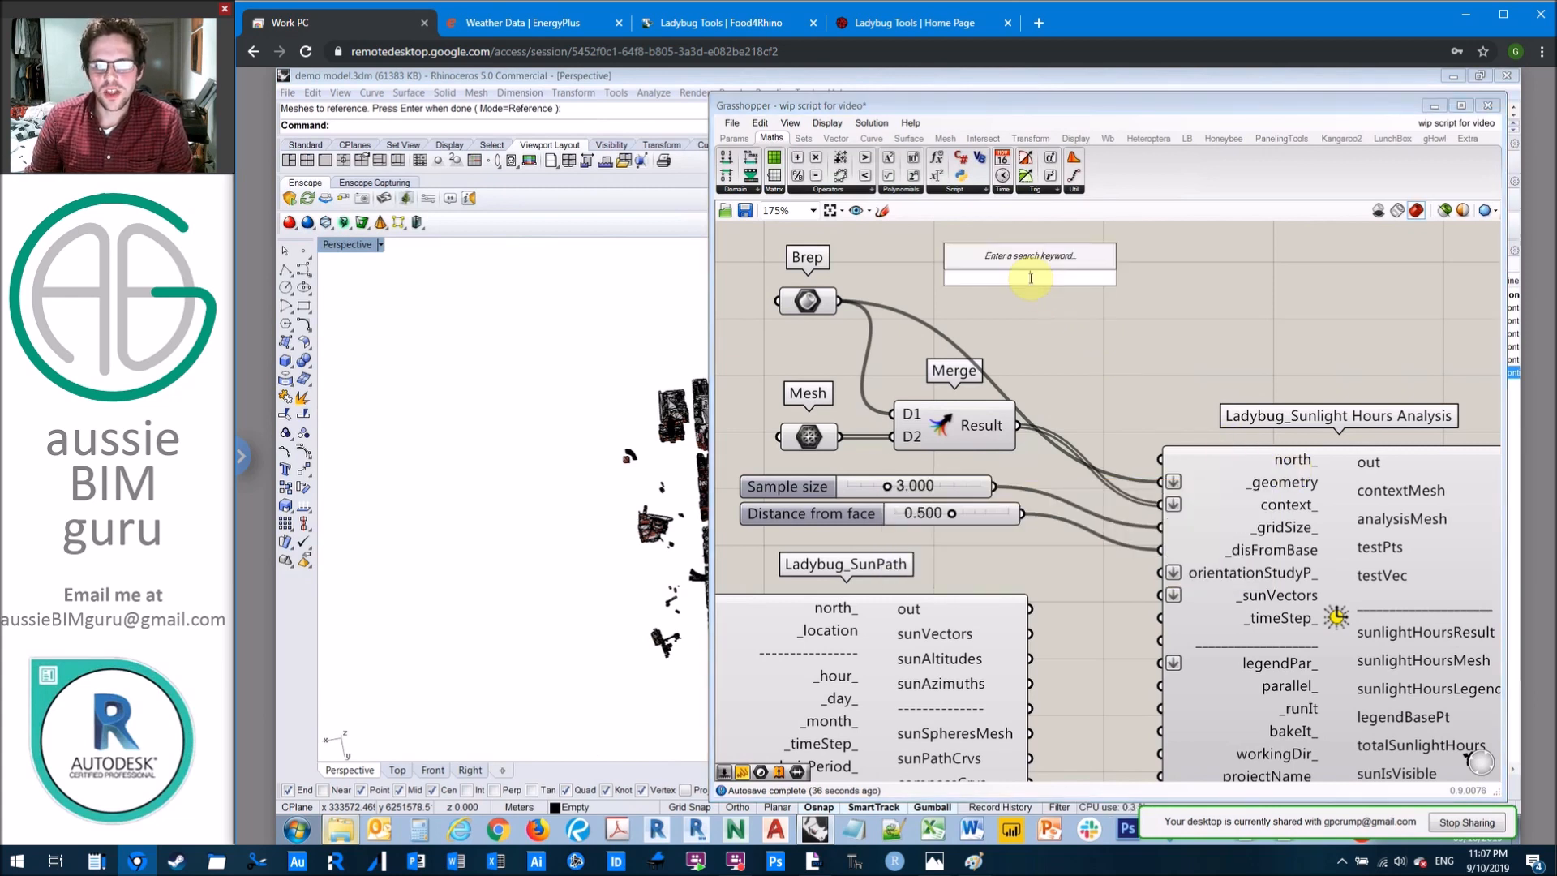
text(0<)
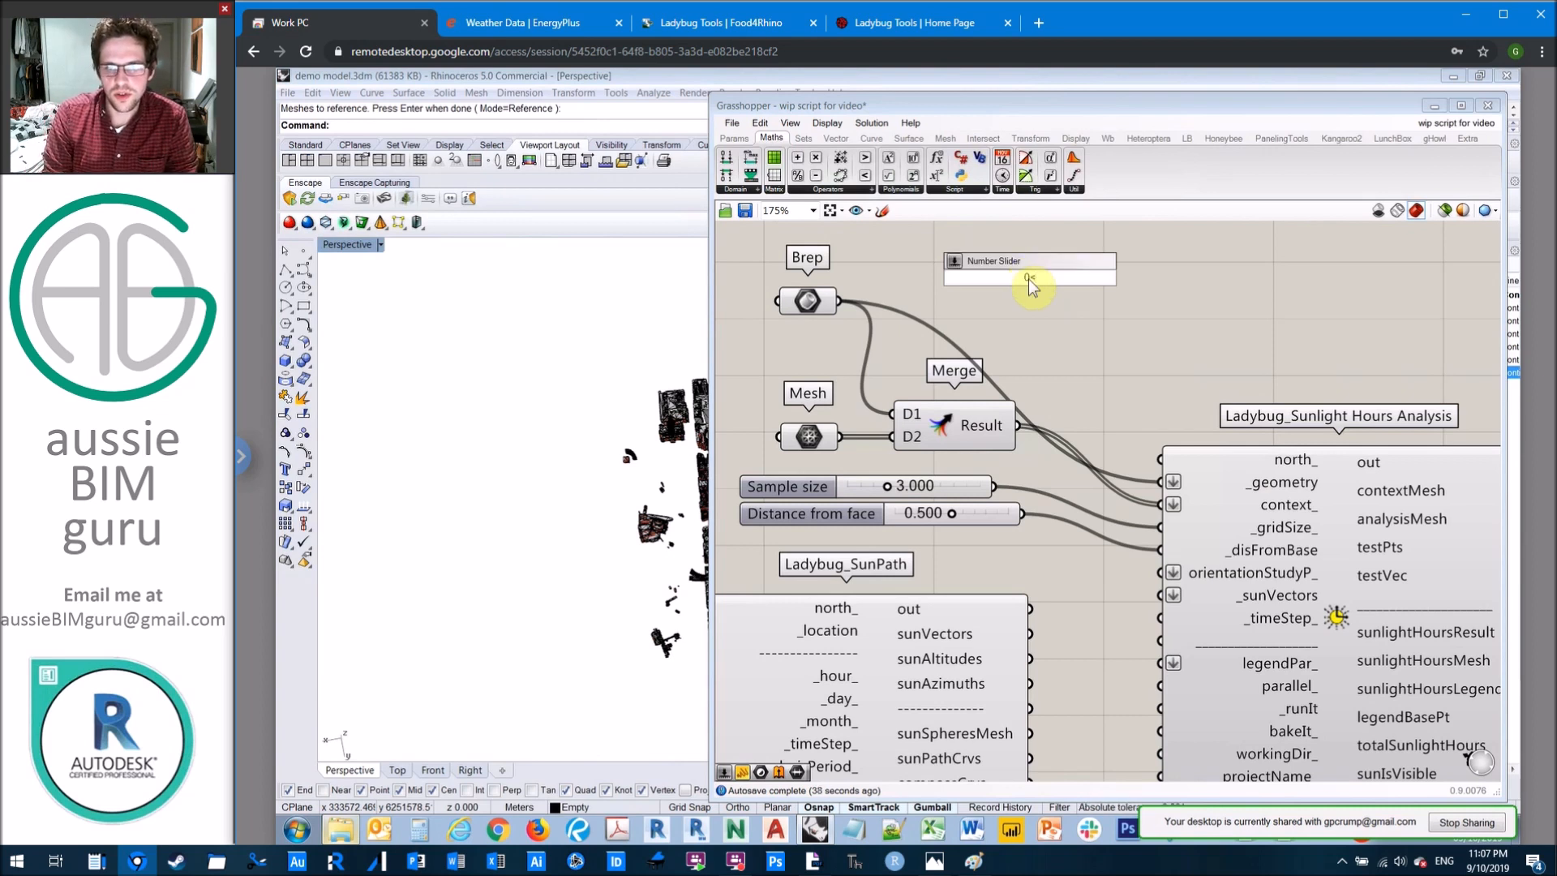
key(BackSpace)
key(BackSpace)
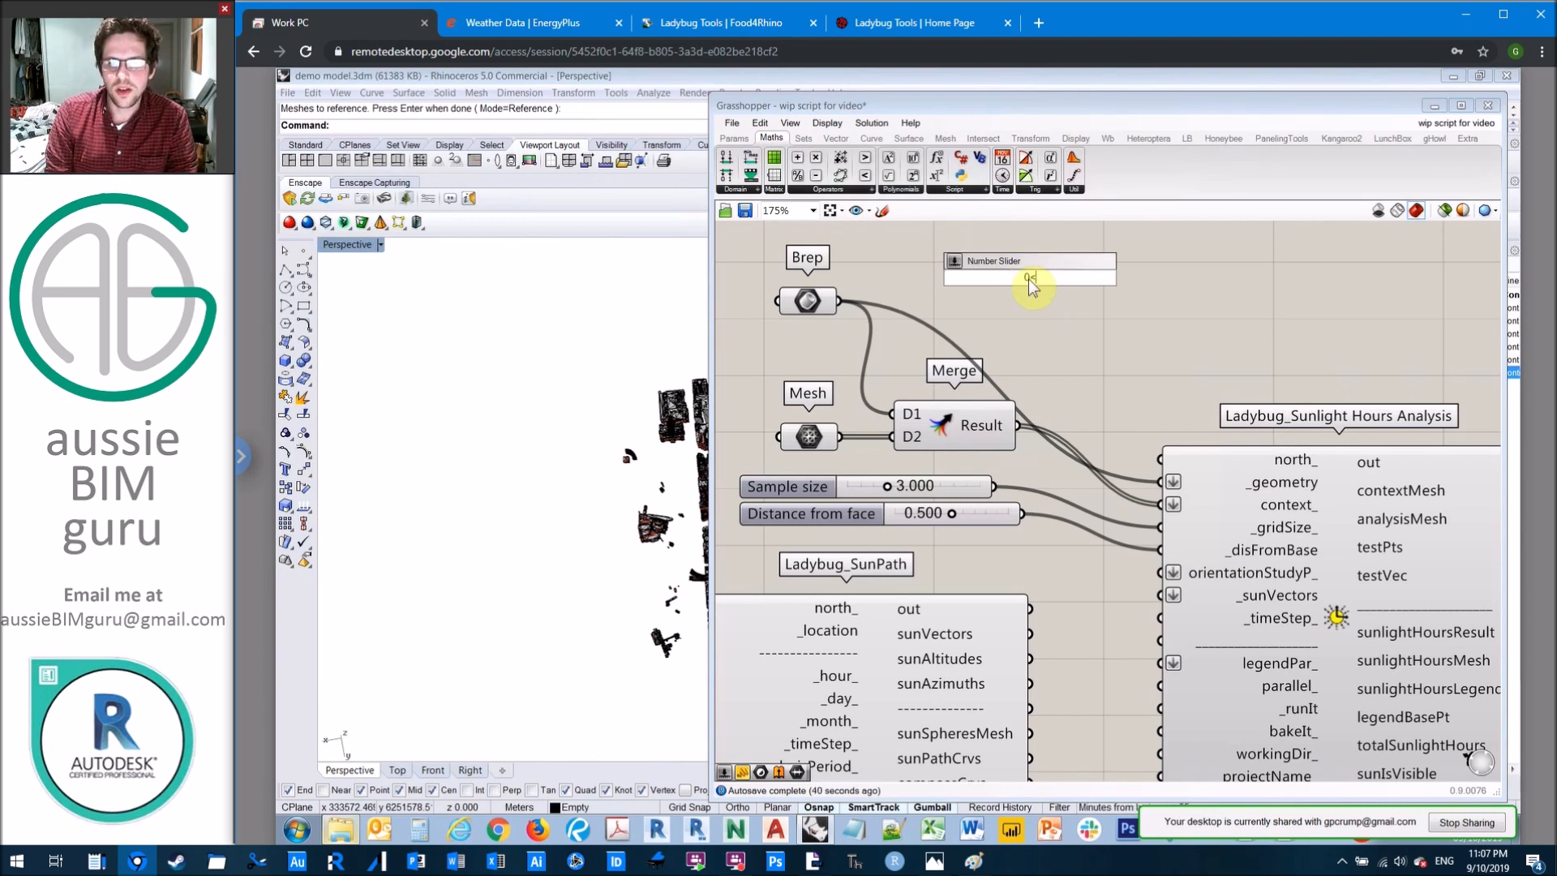
text(0<3)
key(Return)
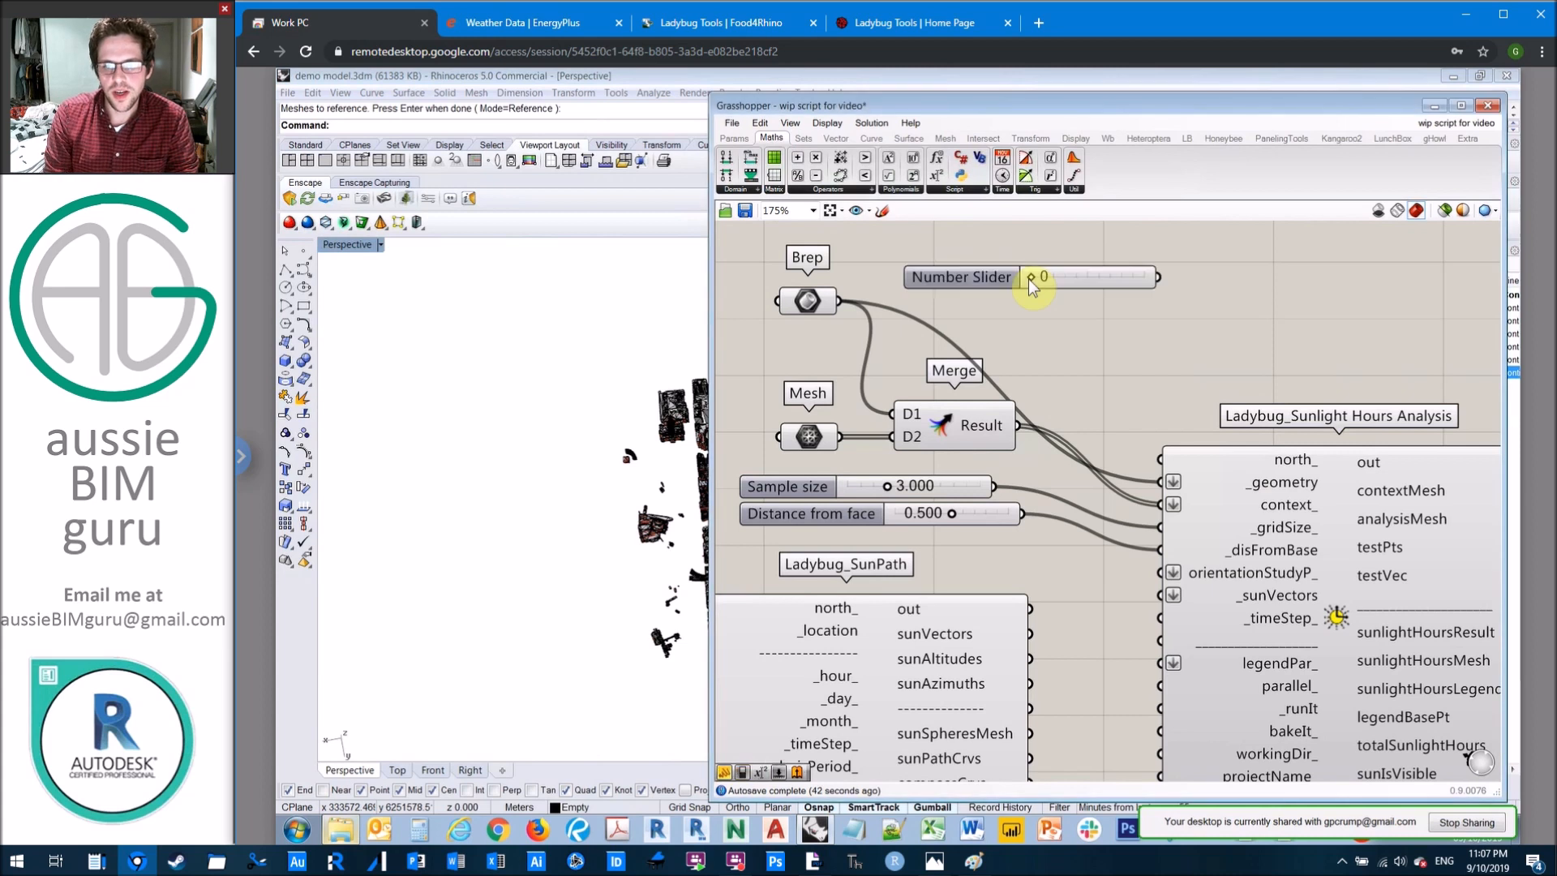
right_click(1108, 278)
mouse_move(1229, 393)
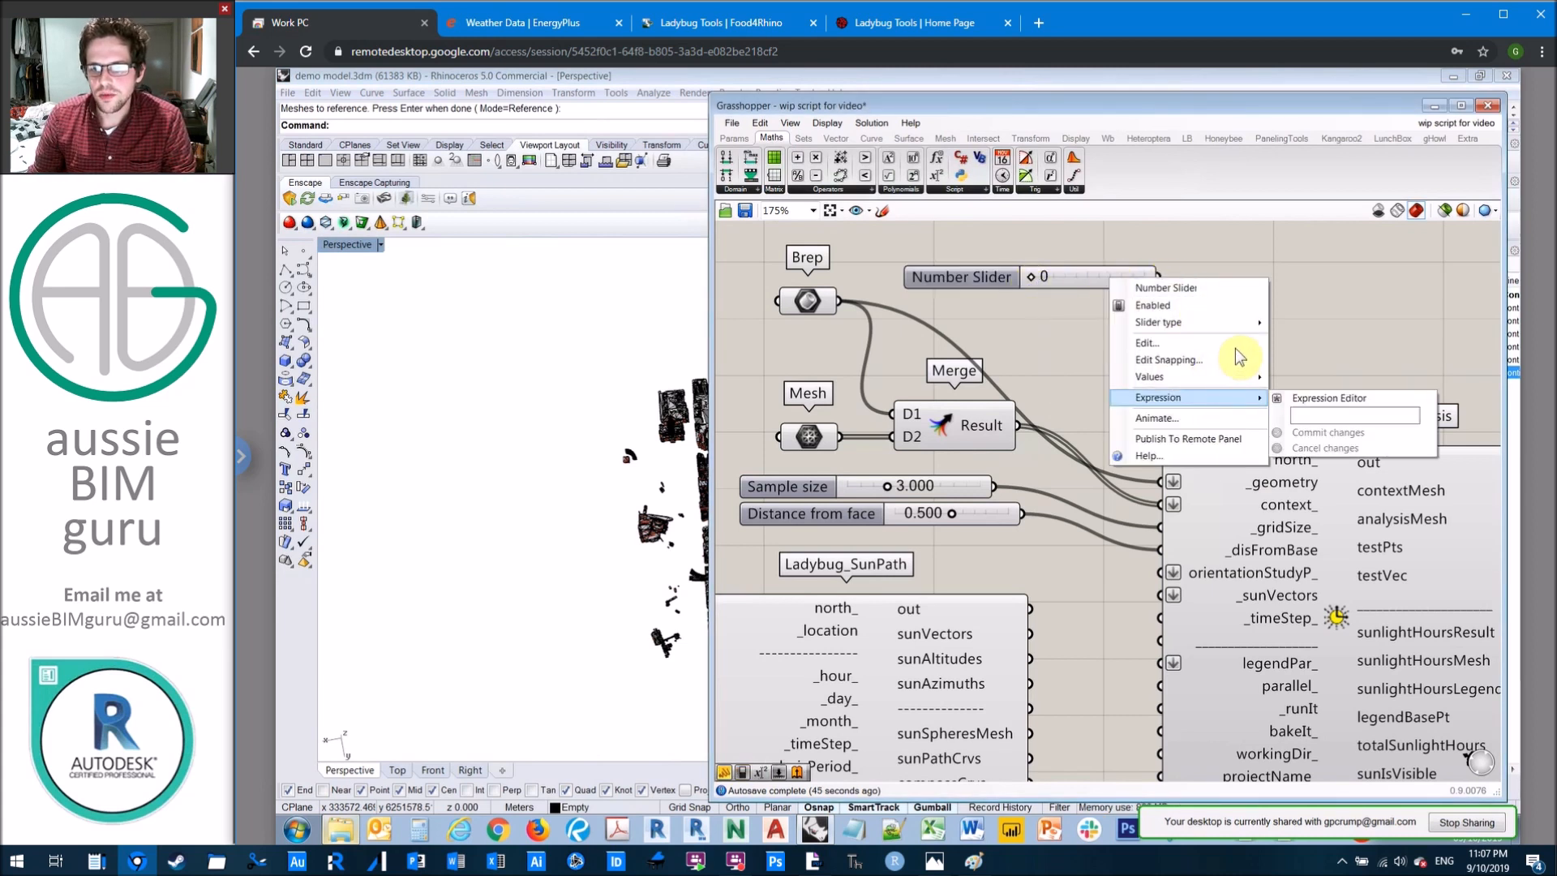
click(1236, 344)
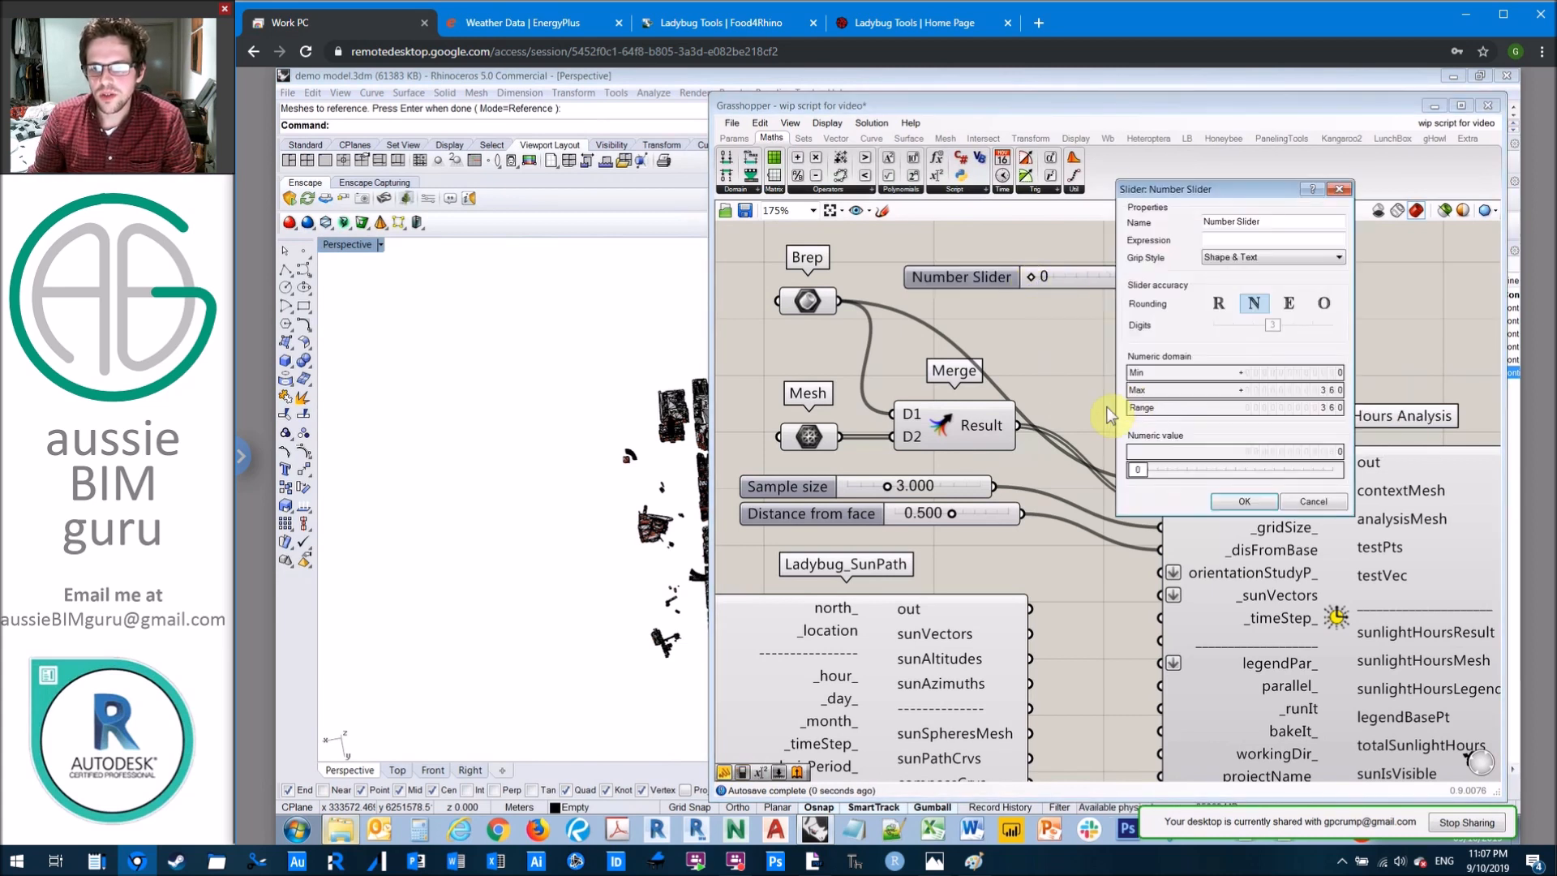
click(1244, 501)
Step: Connect the 0 to 360 slider to the north_ input of Sunlight Hours Analysis and rename it "North rotation"
drag(1159, 277, 1167, 444)
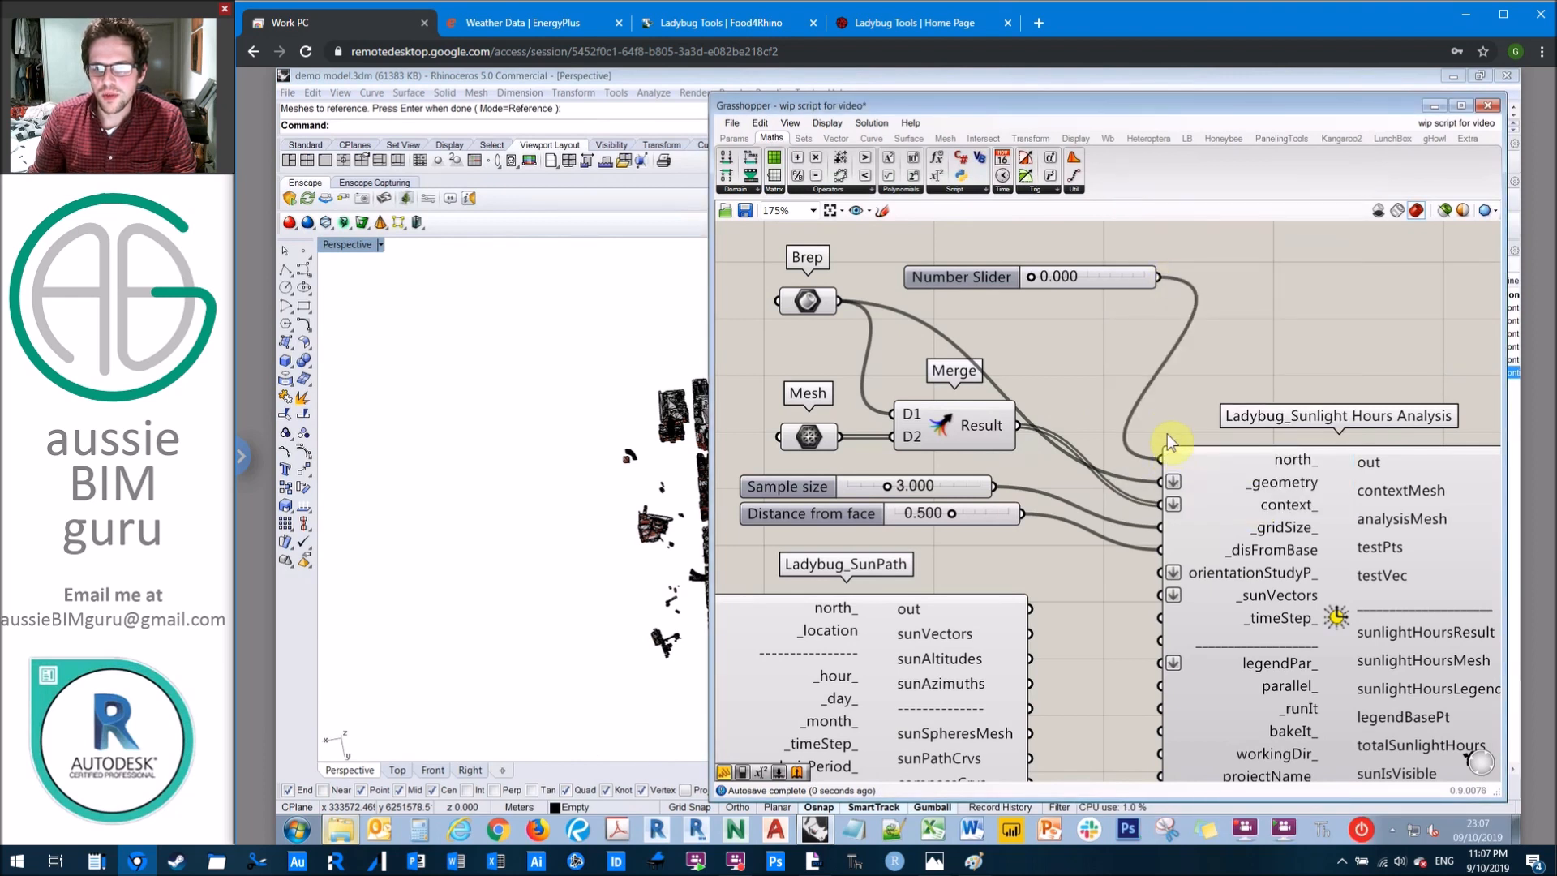
right_click(951, 276)
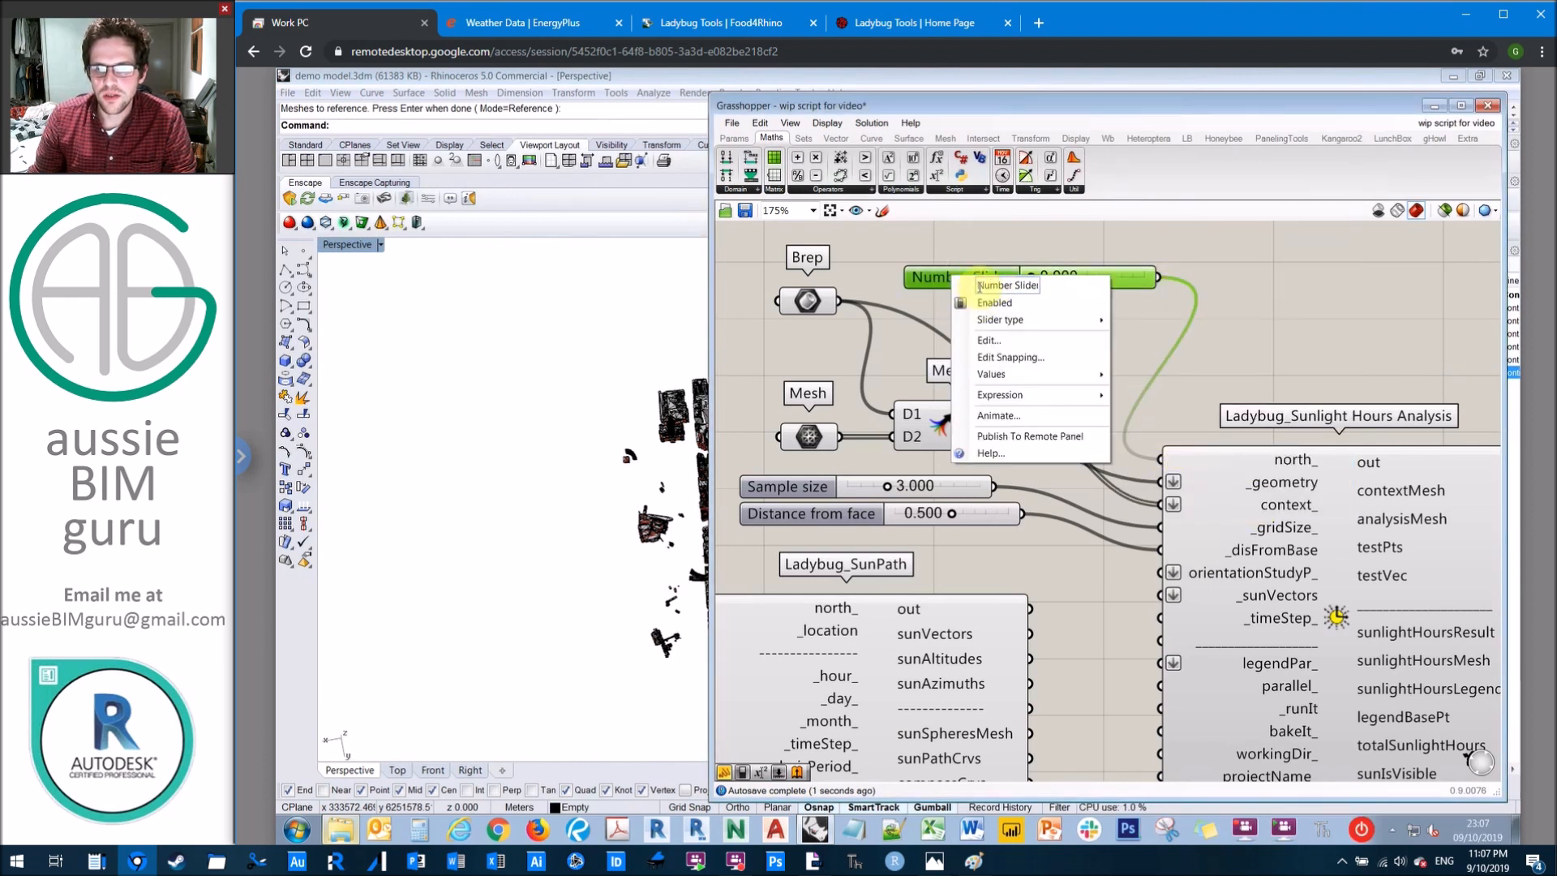
text(North rot)
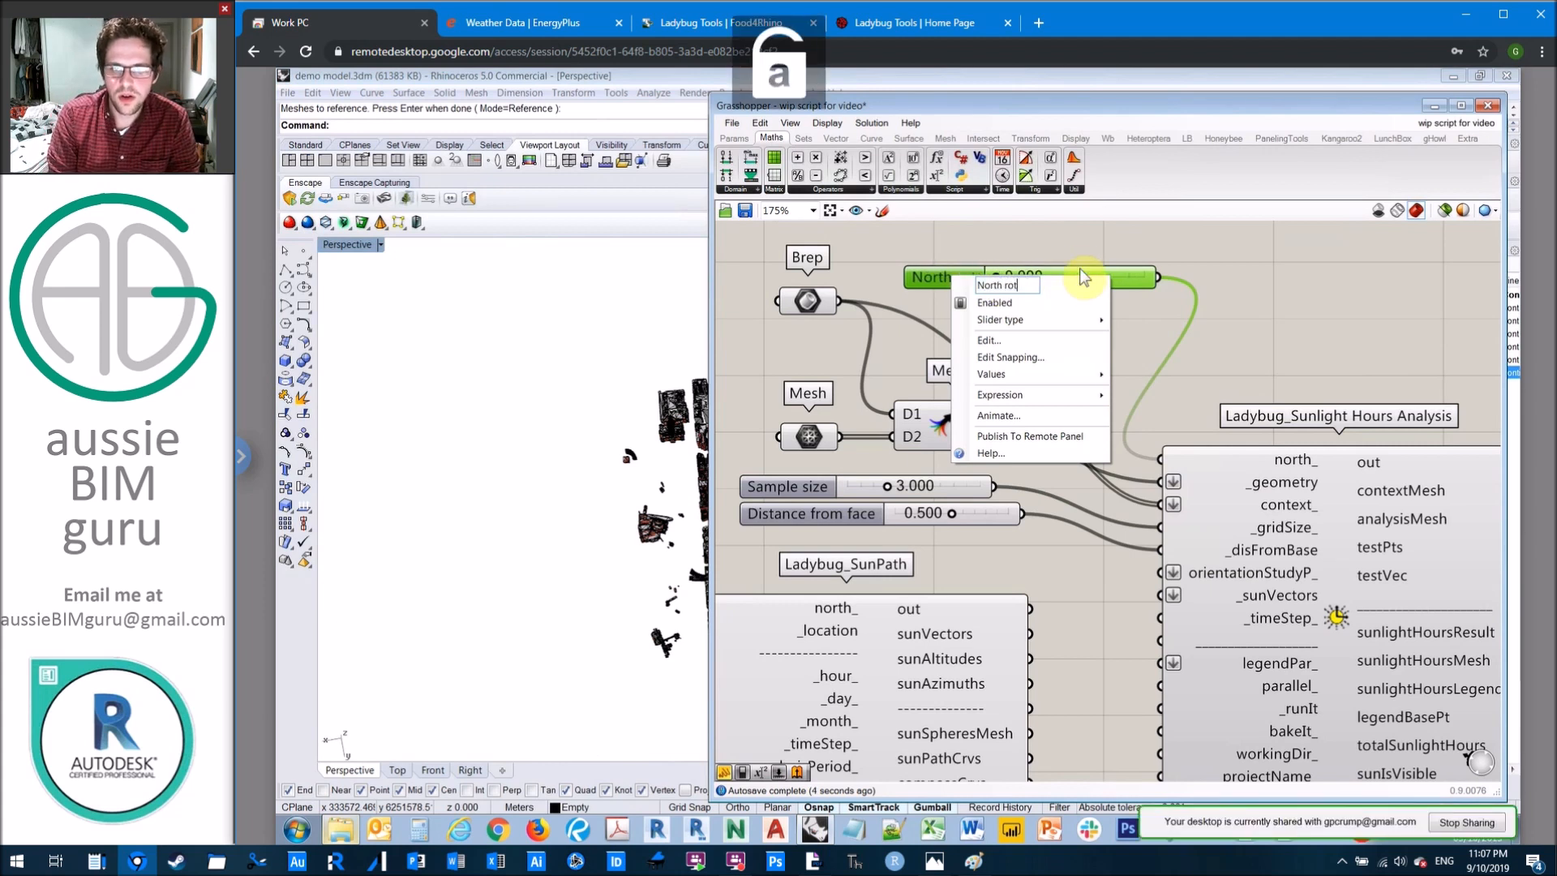
text(ation)
click(1307, 275)
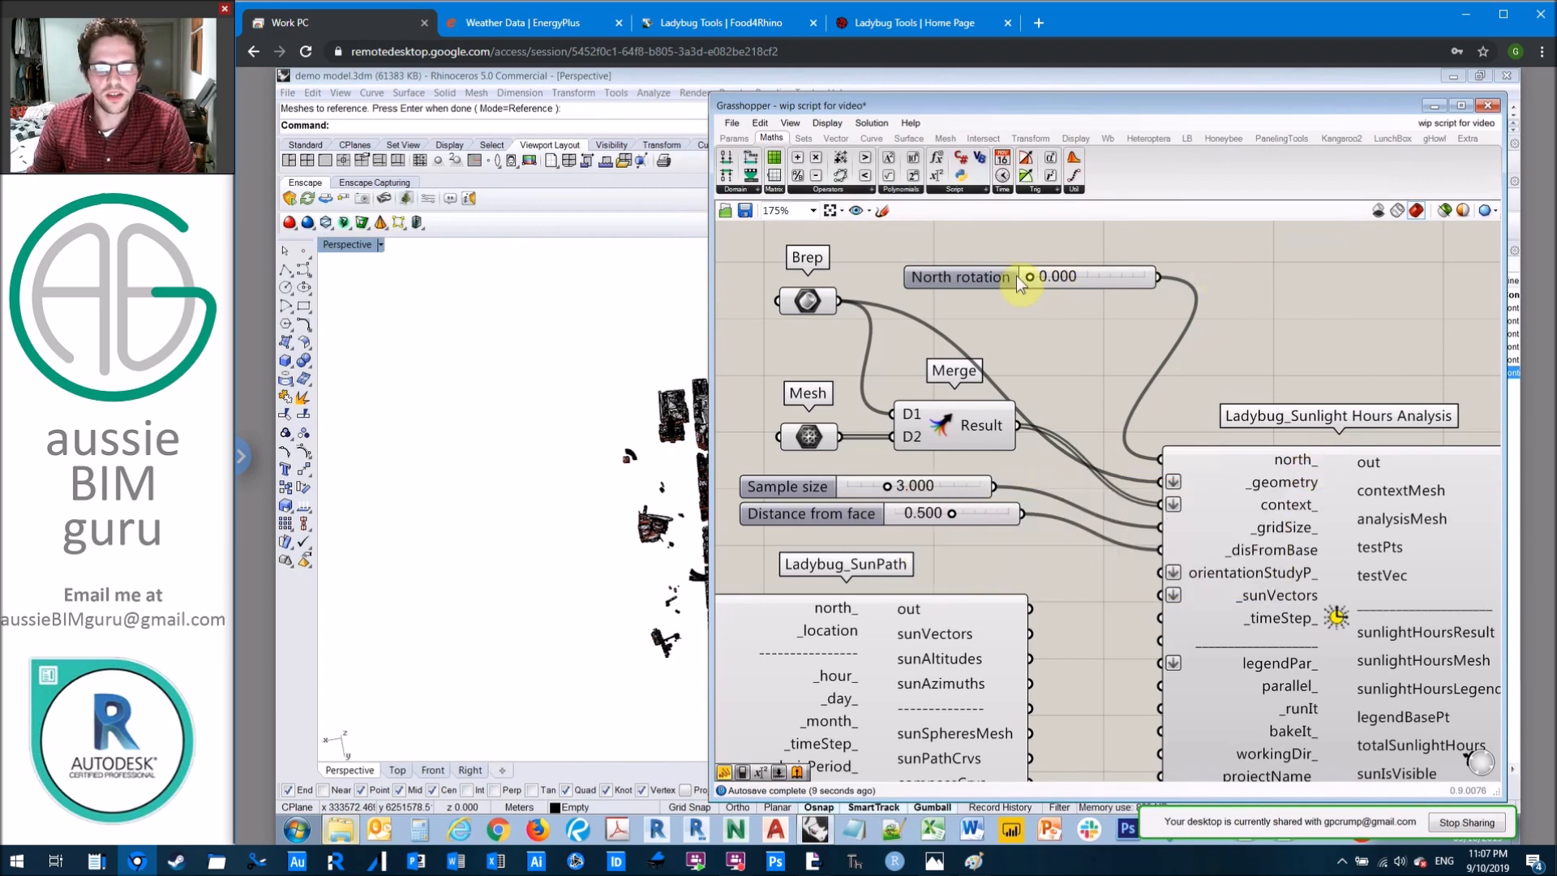
Step: Move the North rotation slider directly above the Brep parameter
right_drag(996, 246, 1126, 310)
drag(931, 365, 933, 370)
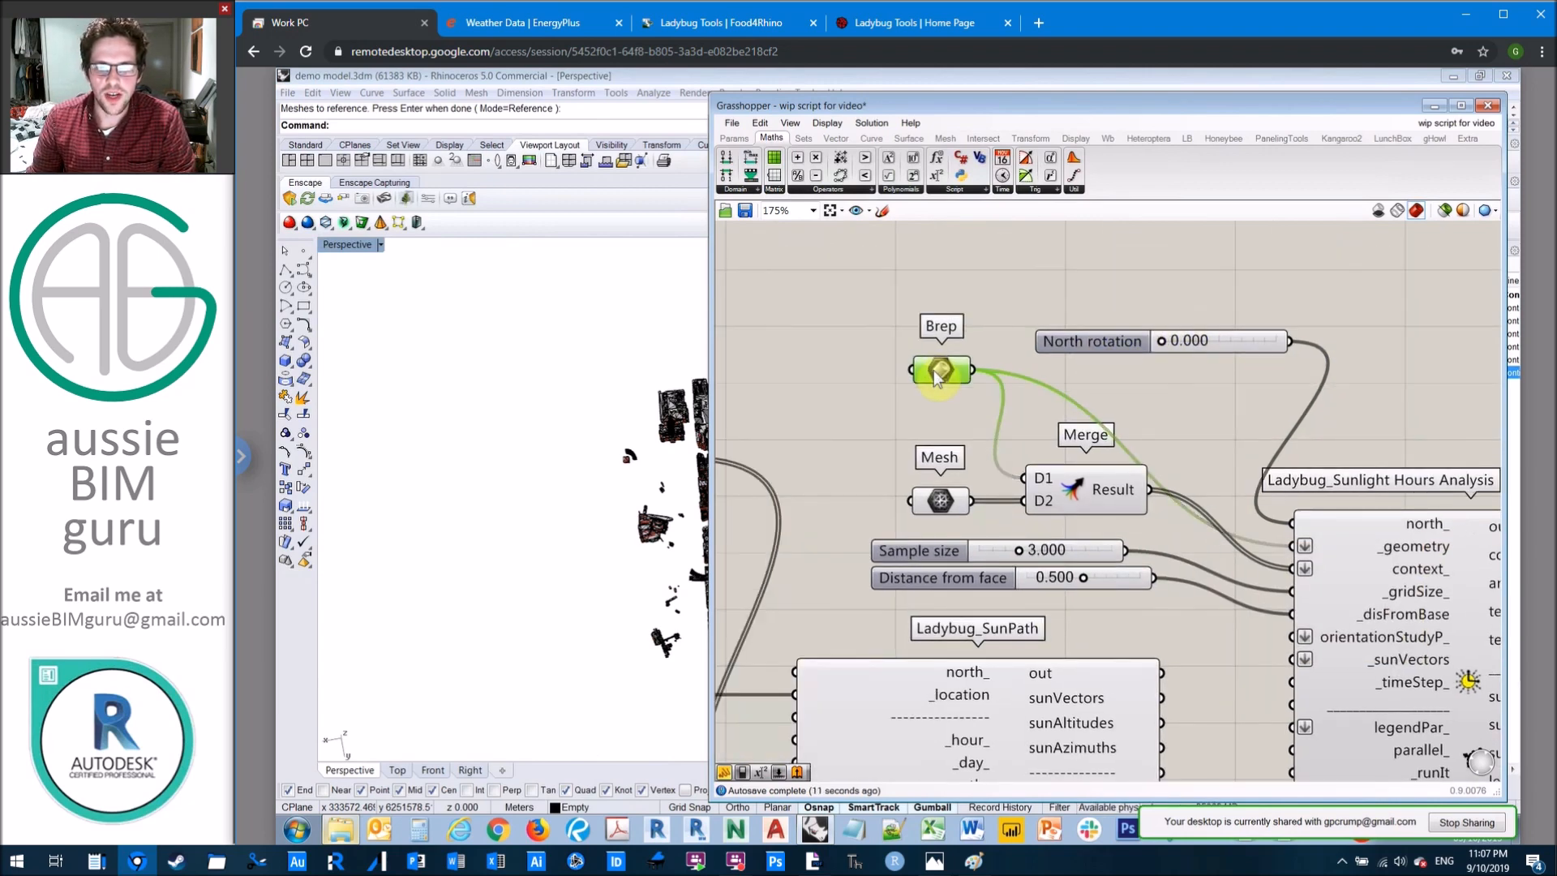
drag(1133, 340, 1003, 278)
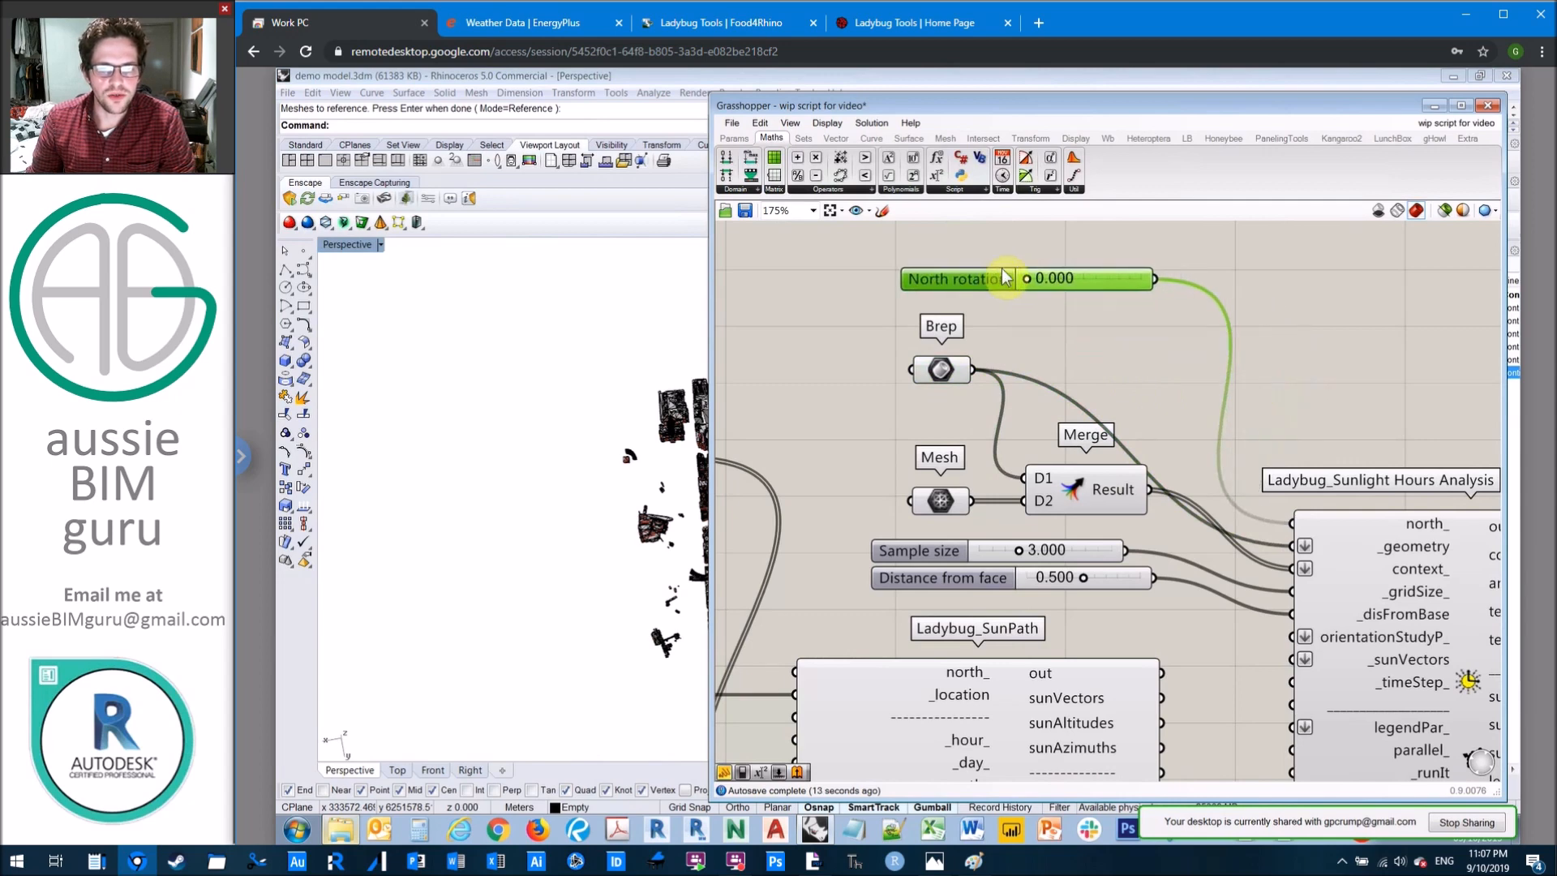
Step: Add a Boolean Toggle above the Sunlight Hours Analysis component and set it to True
click(1161, 412)
scroll(1106, 369, down, 3)
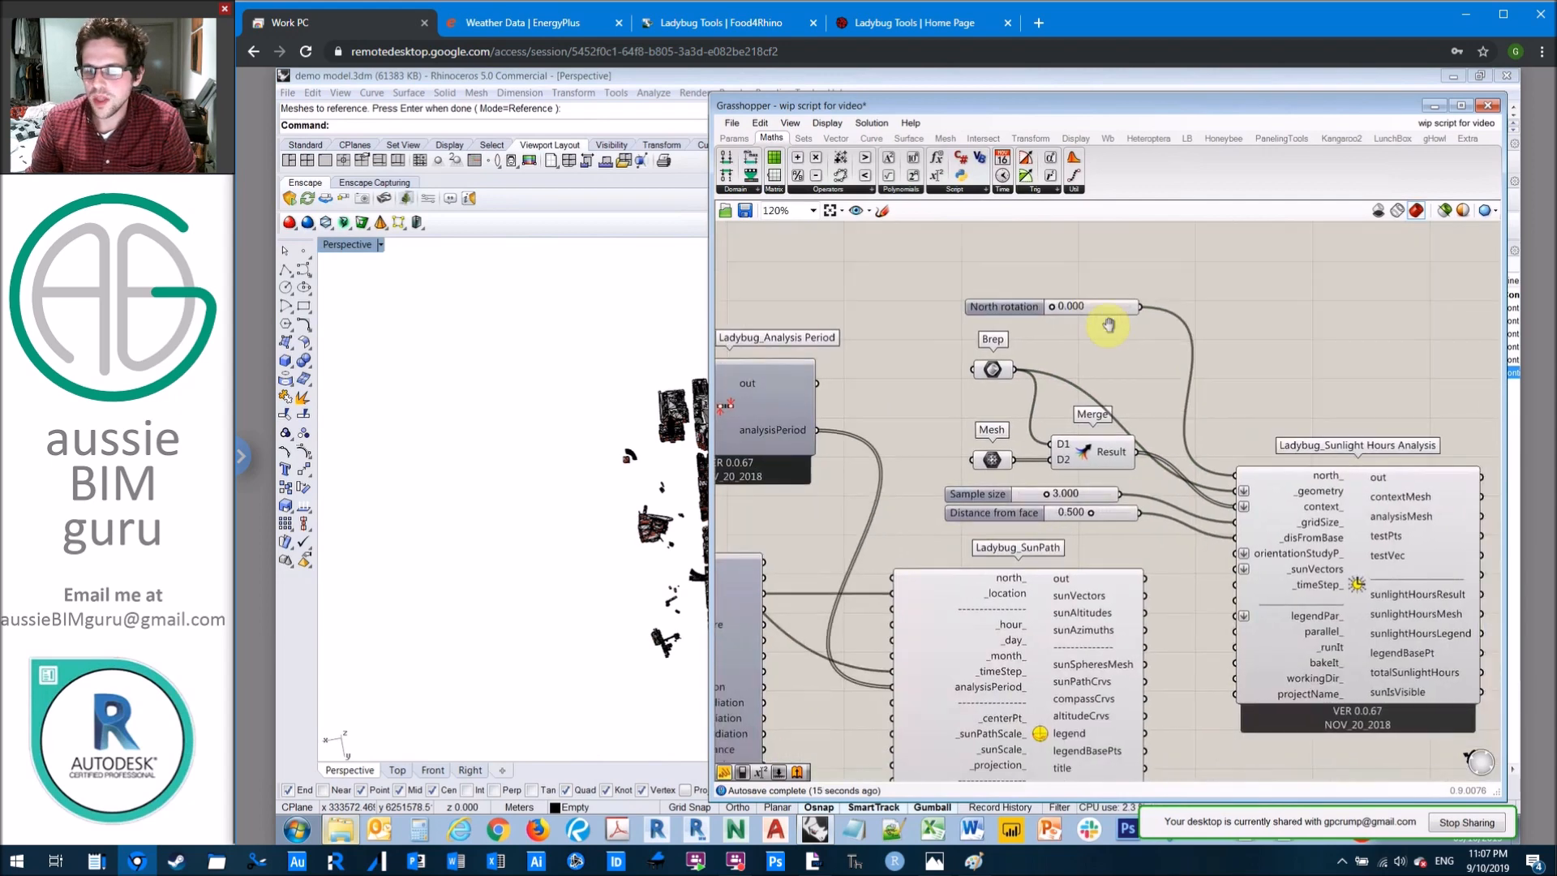
right_drag(1109, 325, 1021, 261)
key(alt+Tab)
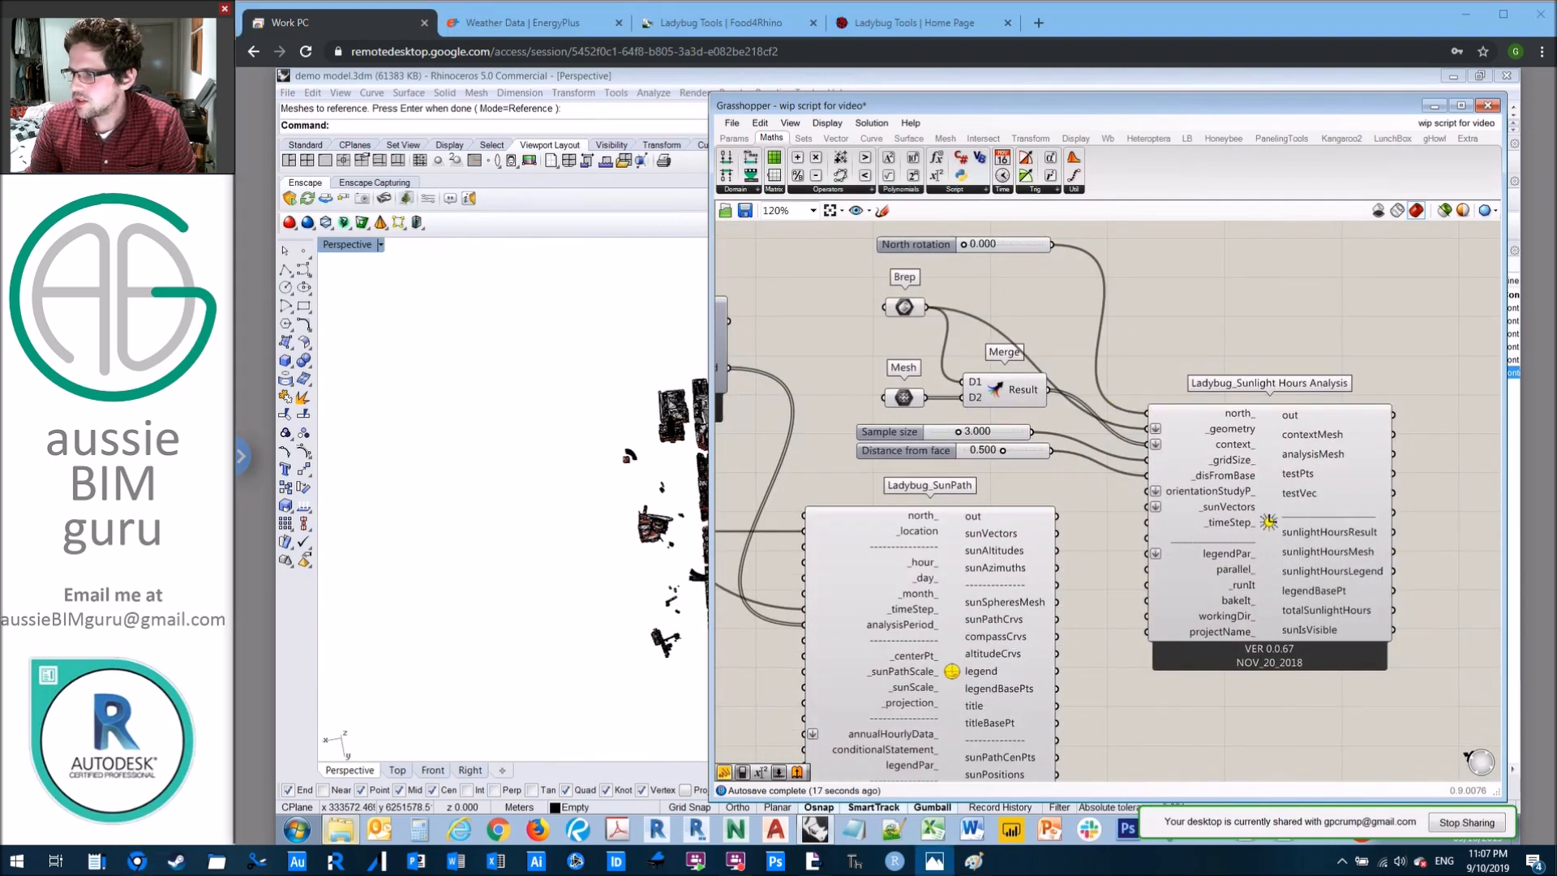
click(1241, 310)
mouse_move(1243, 600)
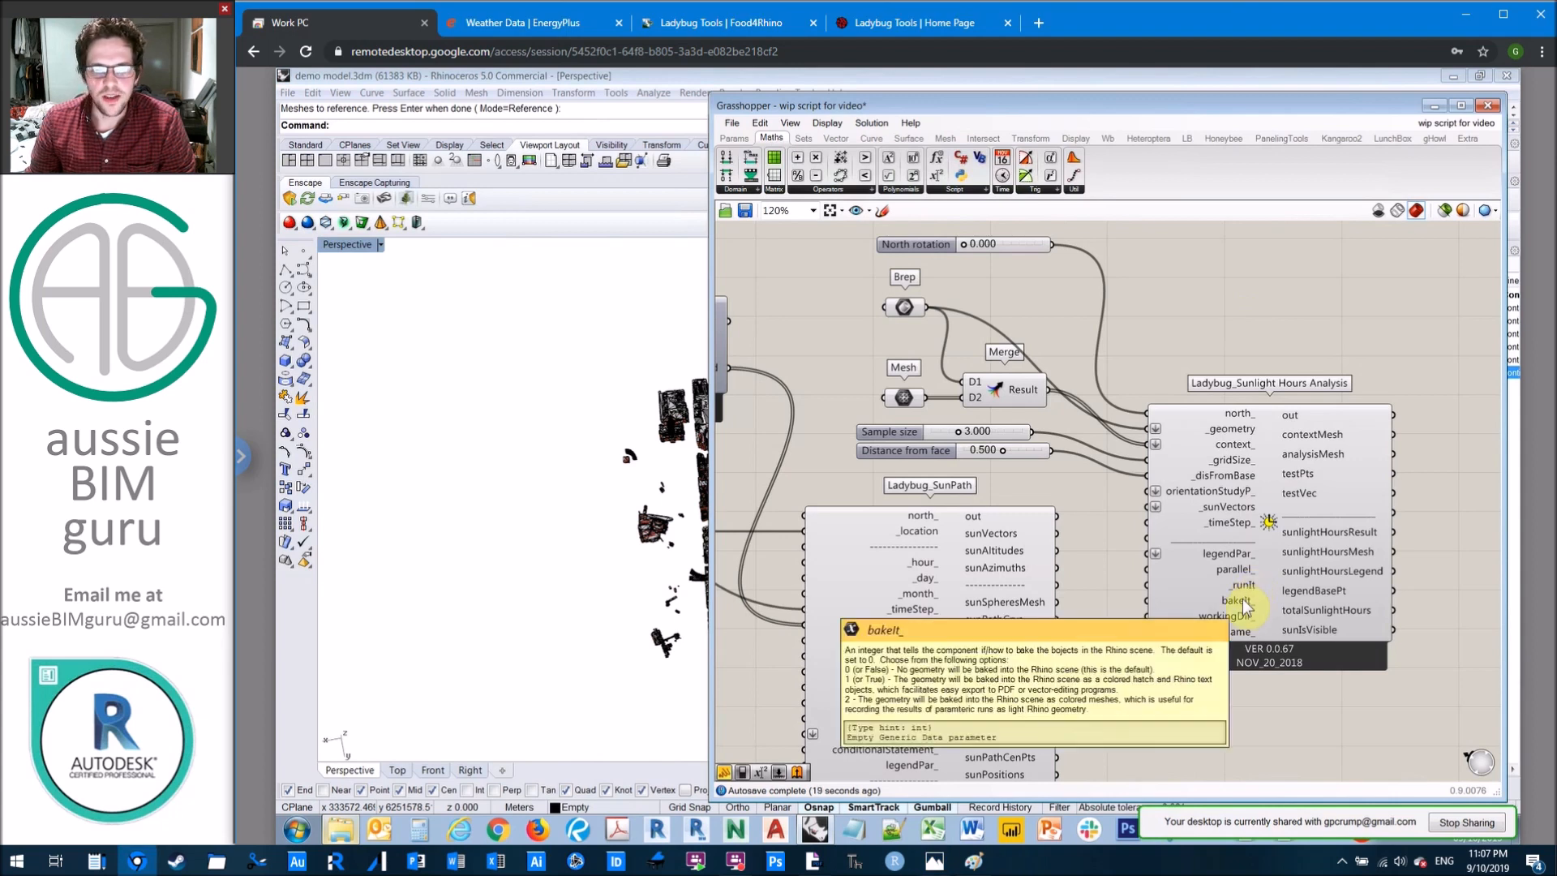
double_click(1190, 300)
text(bool)
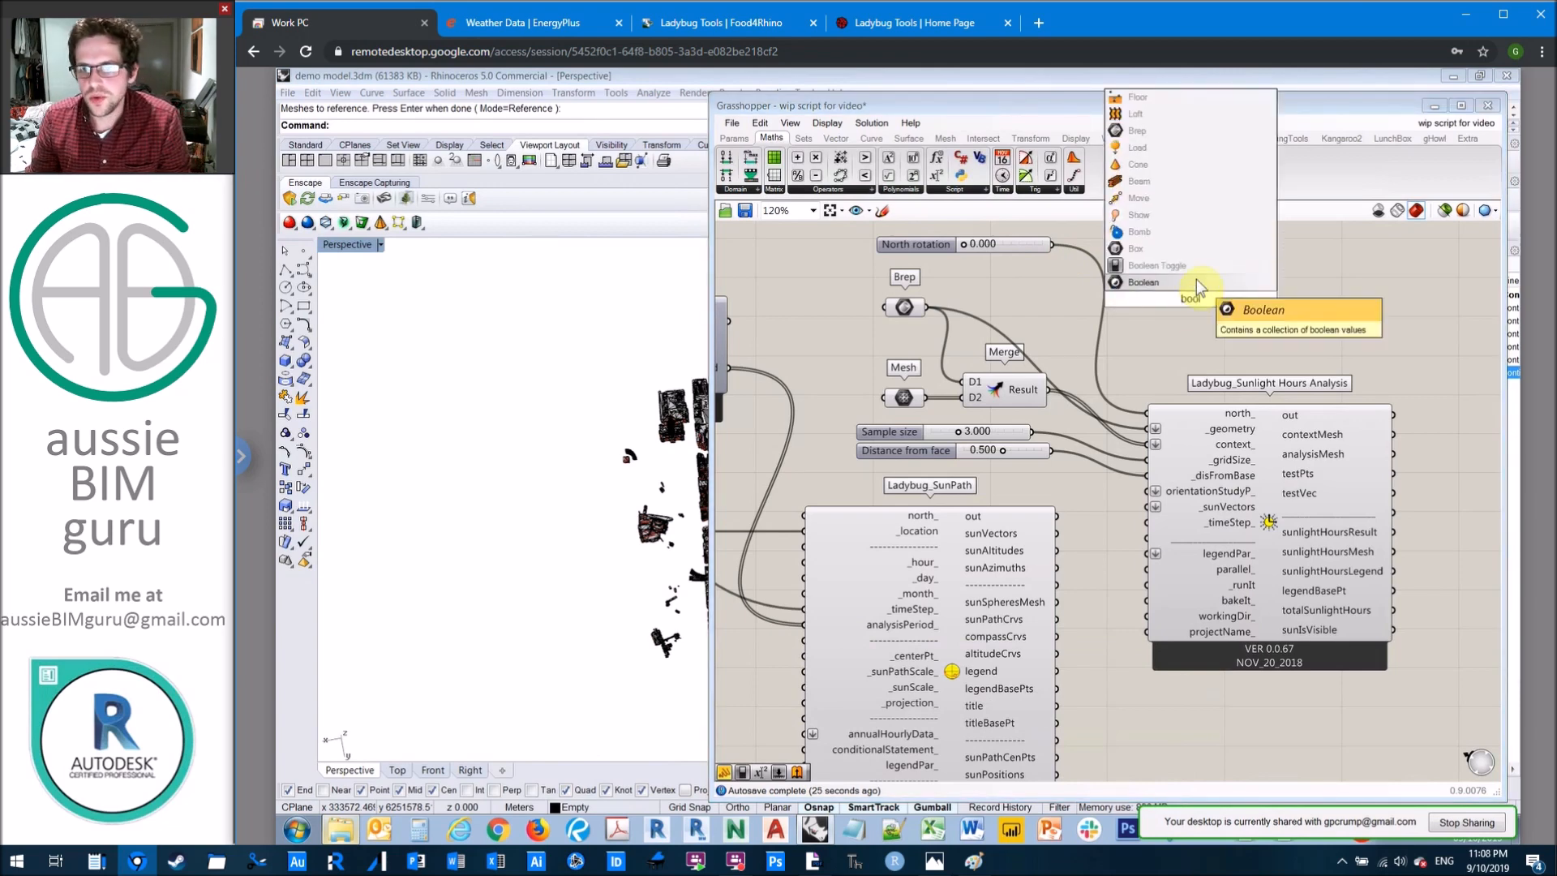
click(1199, 270)
scroll(1195, 270, up, 3)
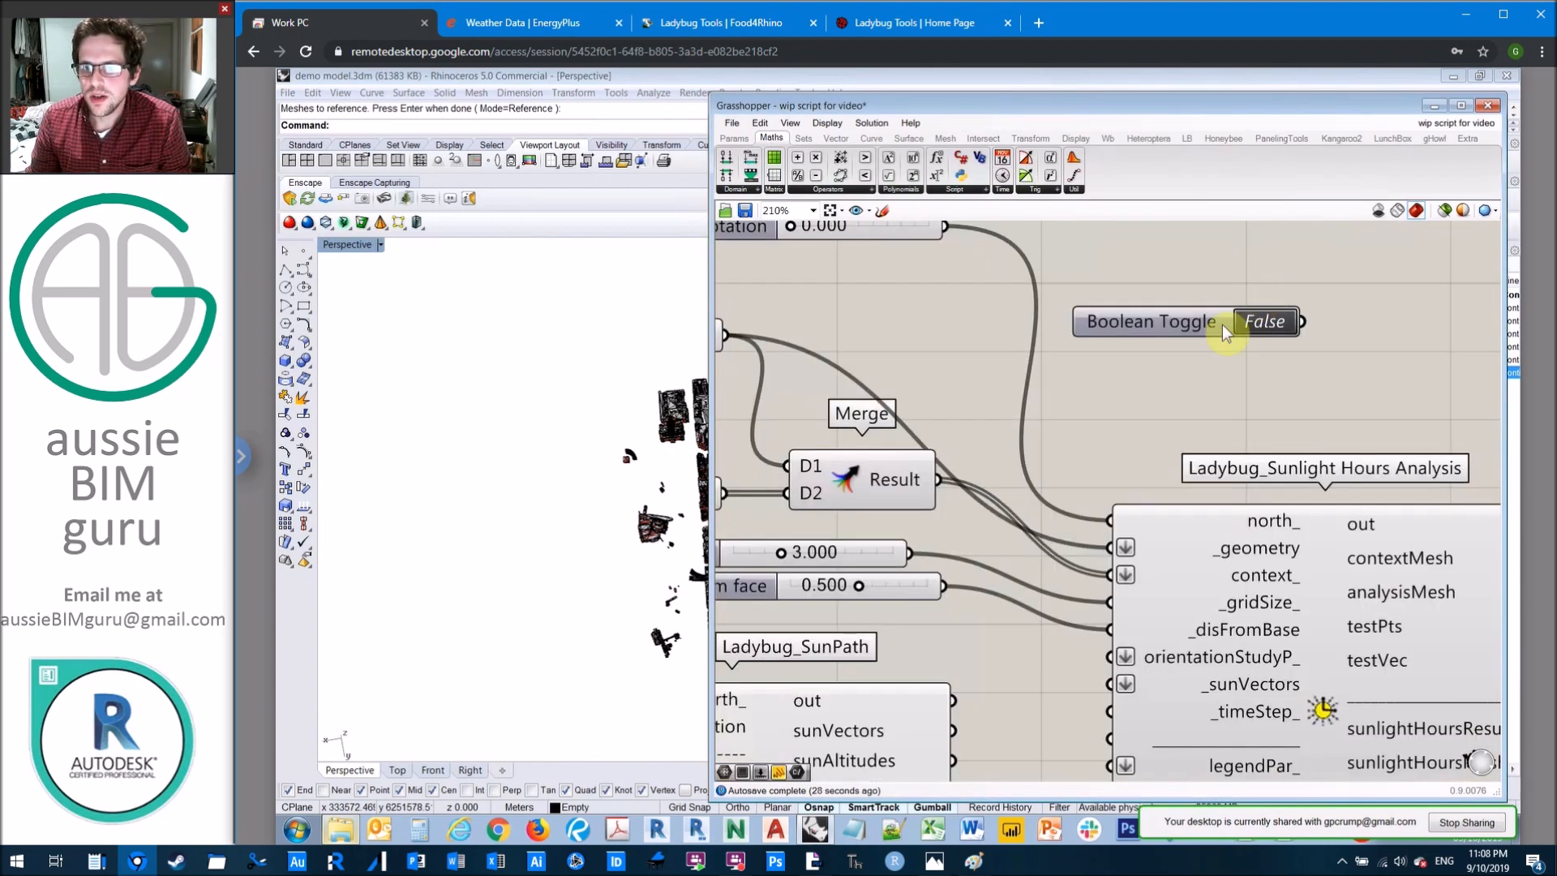
double_click(1268, 322)
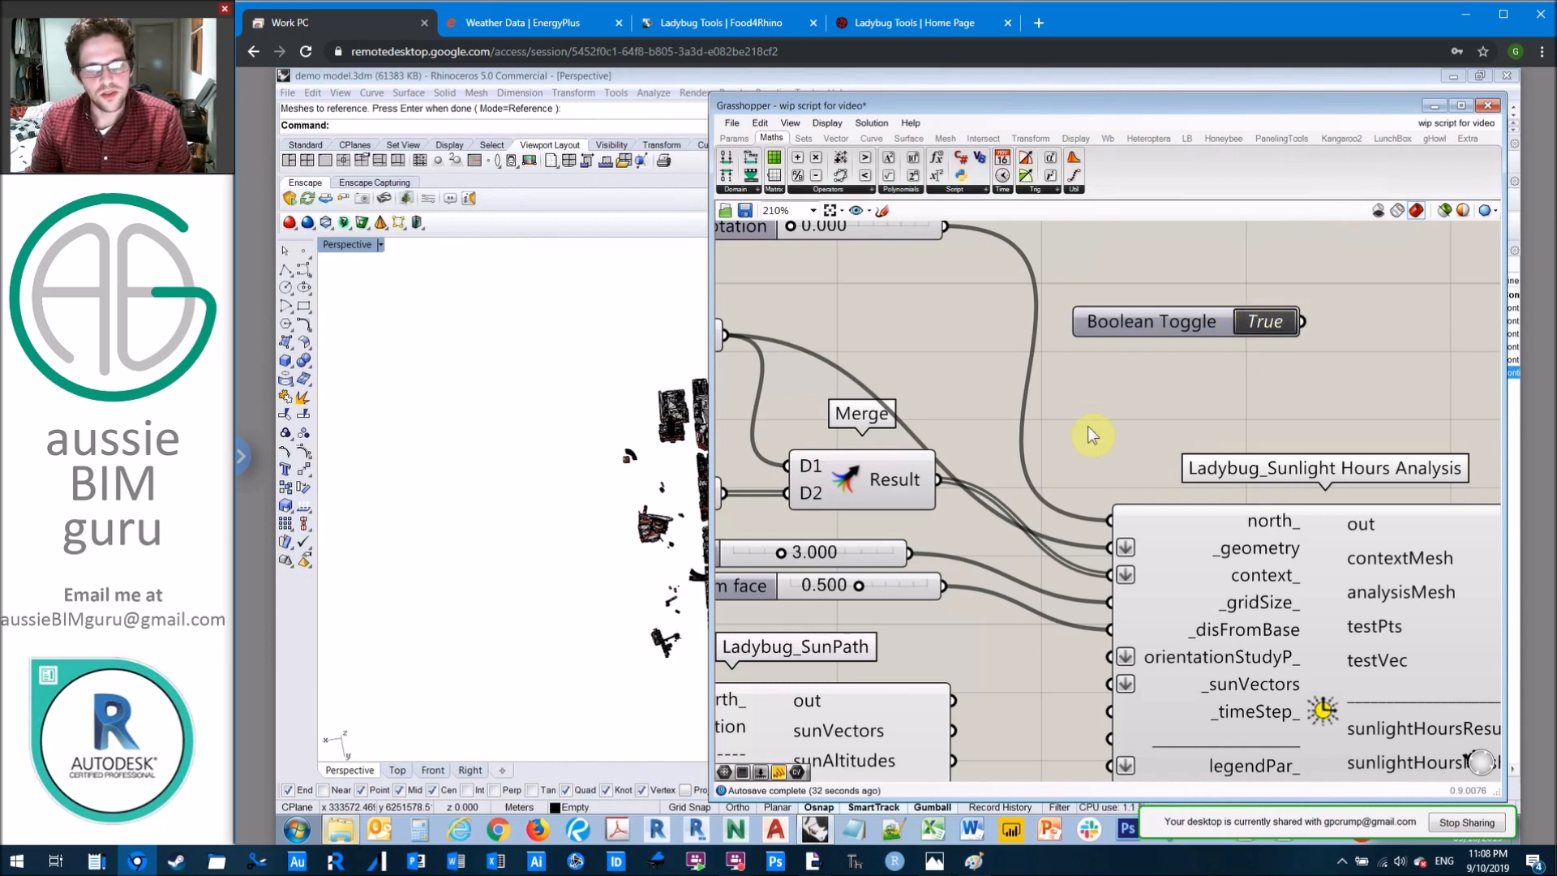
right_drag(1087, 435, 1068, 231)
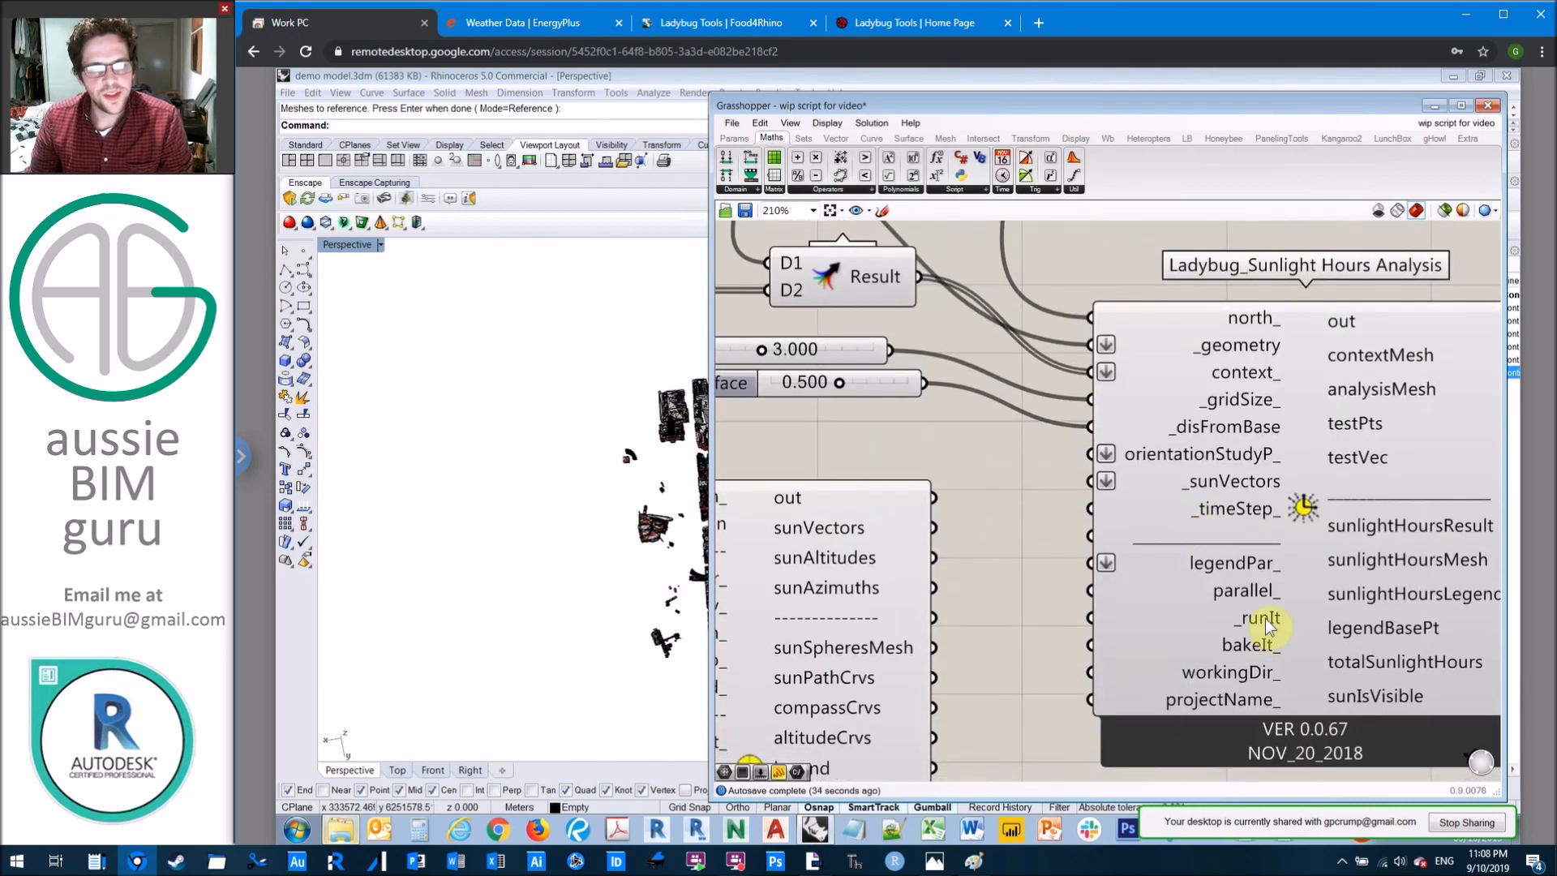
right_drag(1049, 328, 1021, 566)
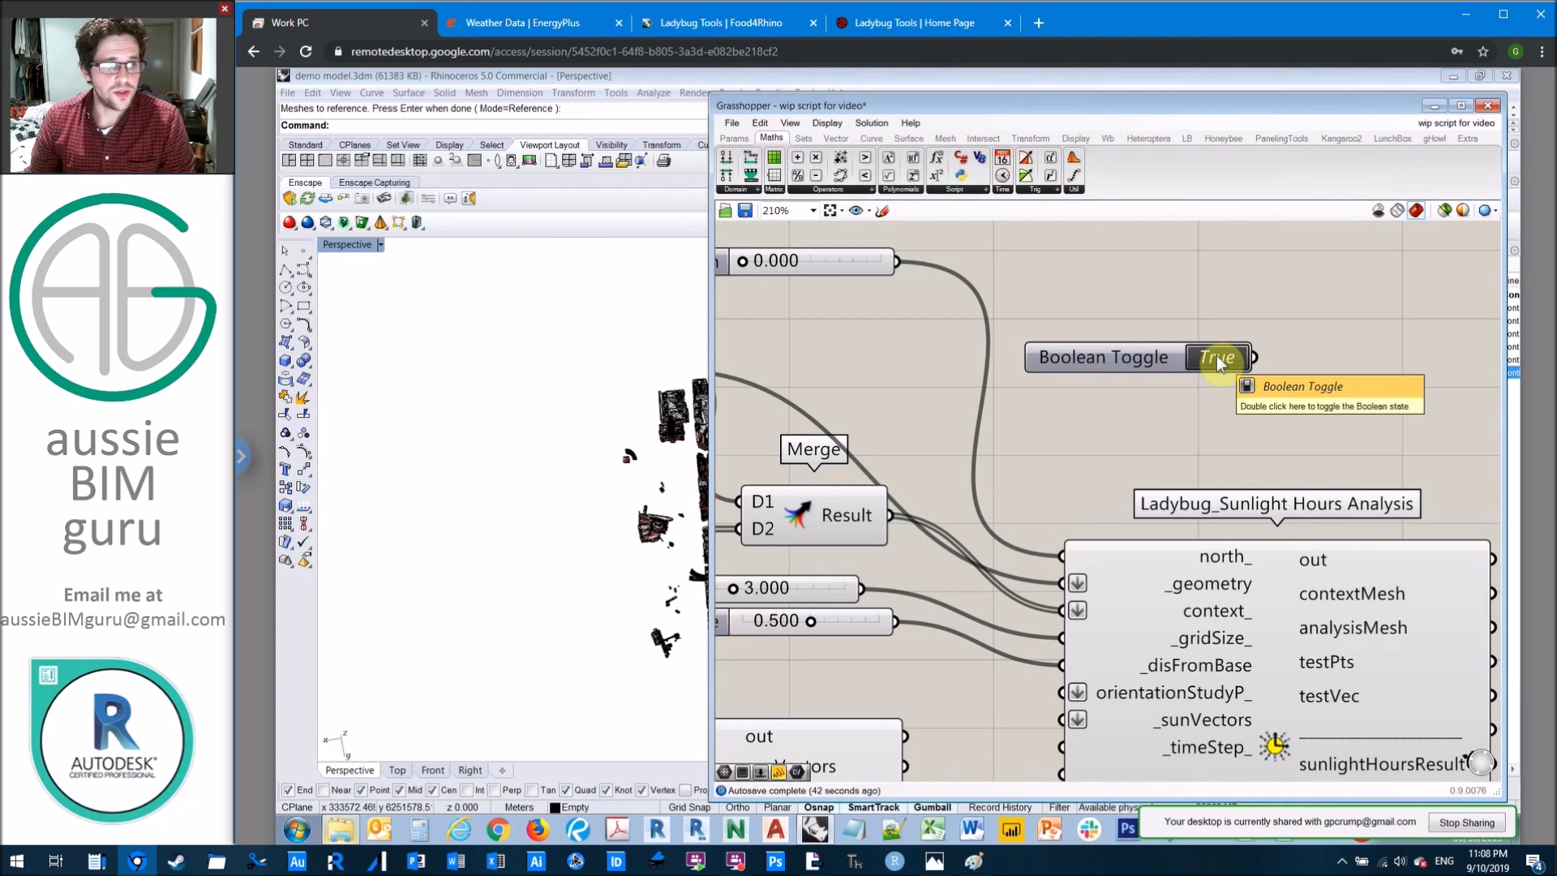
Step: Place a False Start Toggle above the Sunlight Hours Analysis component and delete the Boolean Toggle beneath it
click(735, 138)
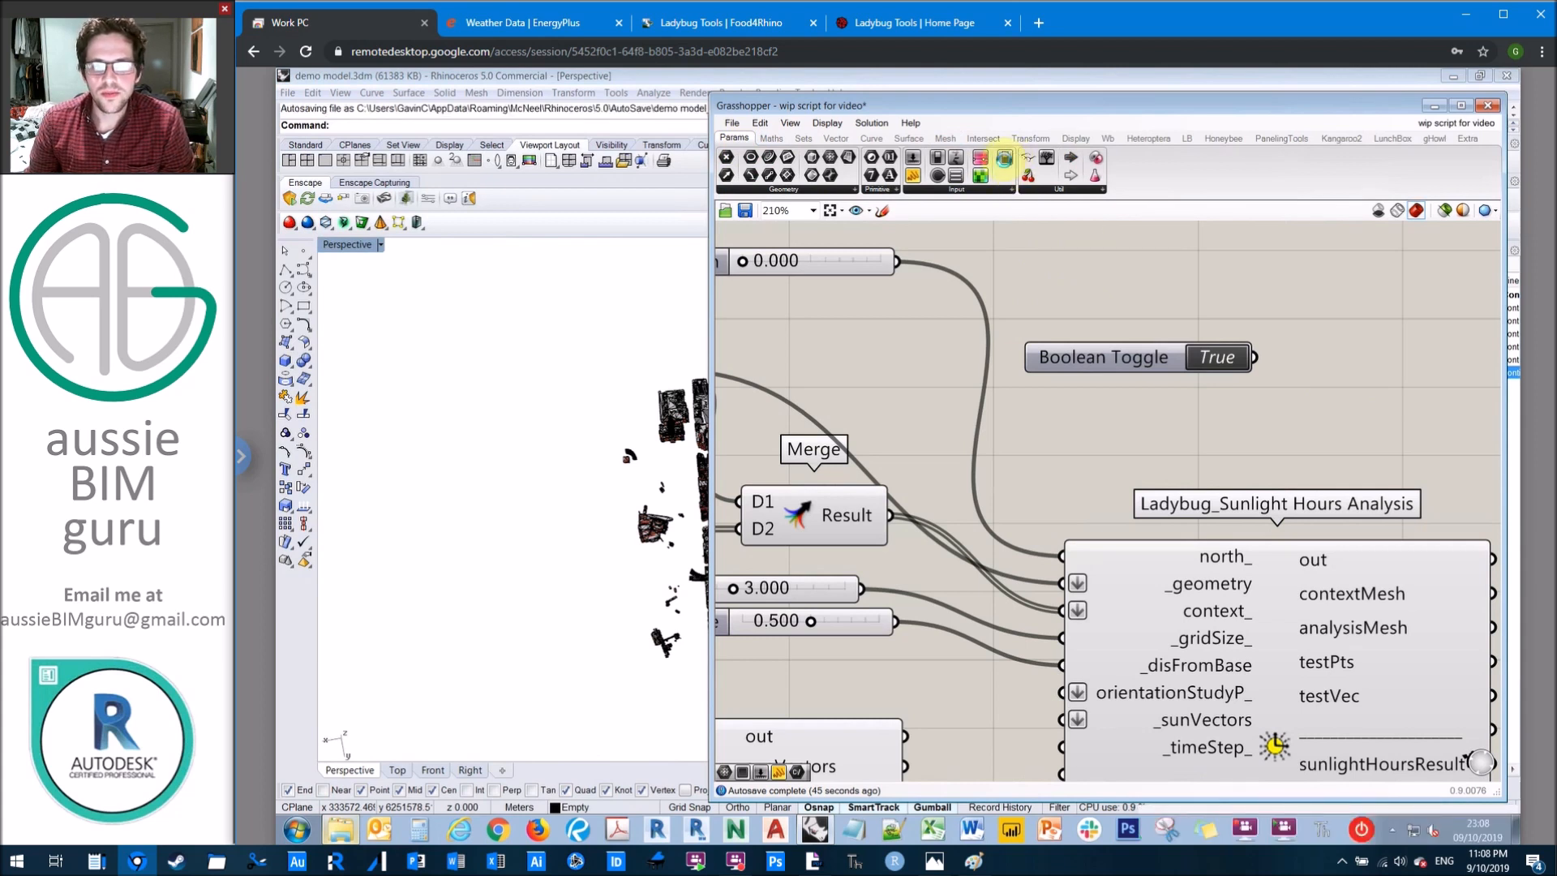
drag(1004, 159, 1052, 268)
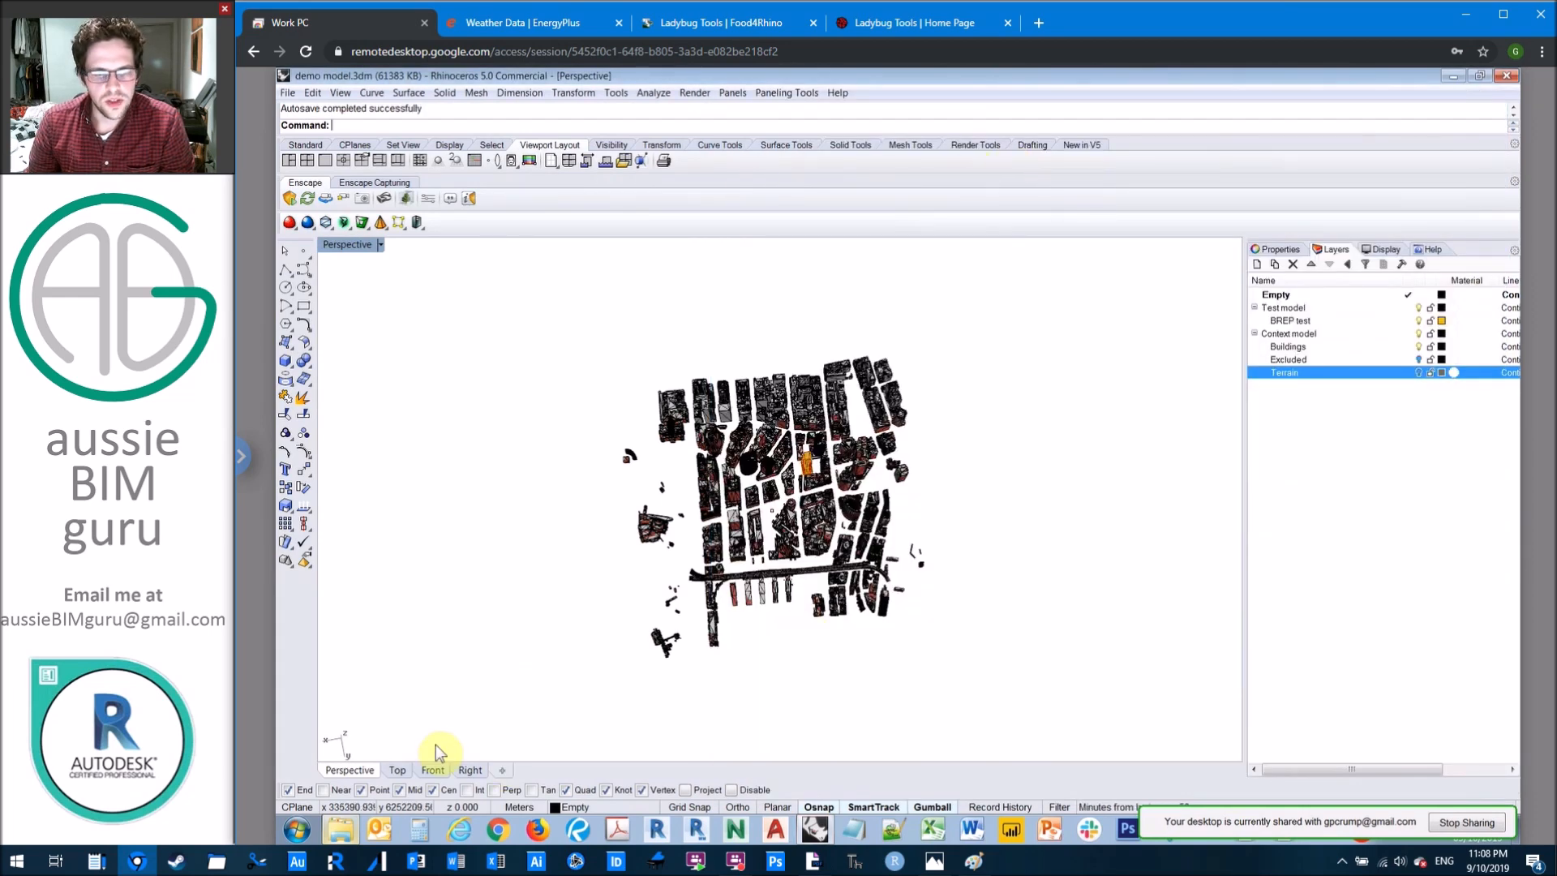
click(818, 829)
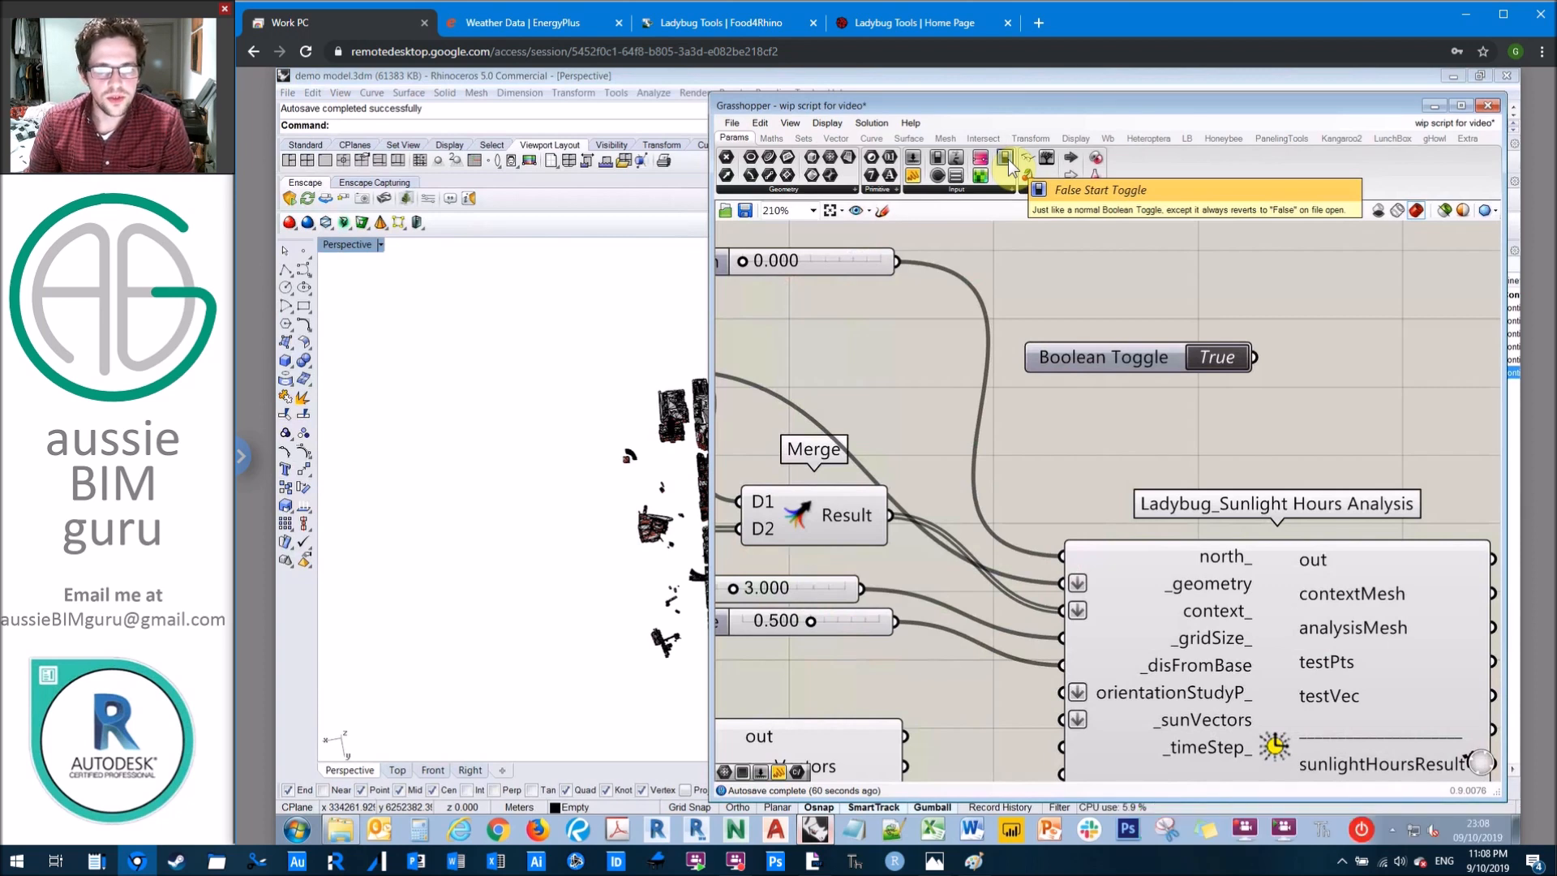
drag(1010, 166, 1163, 295)
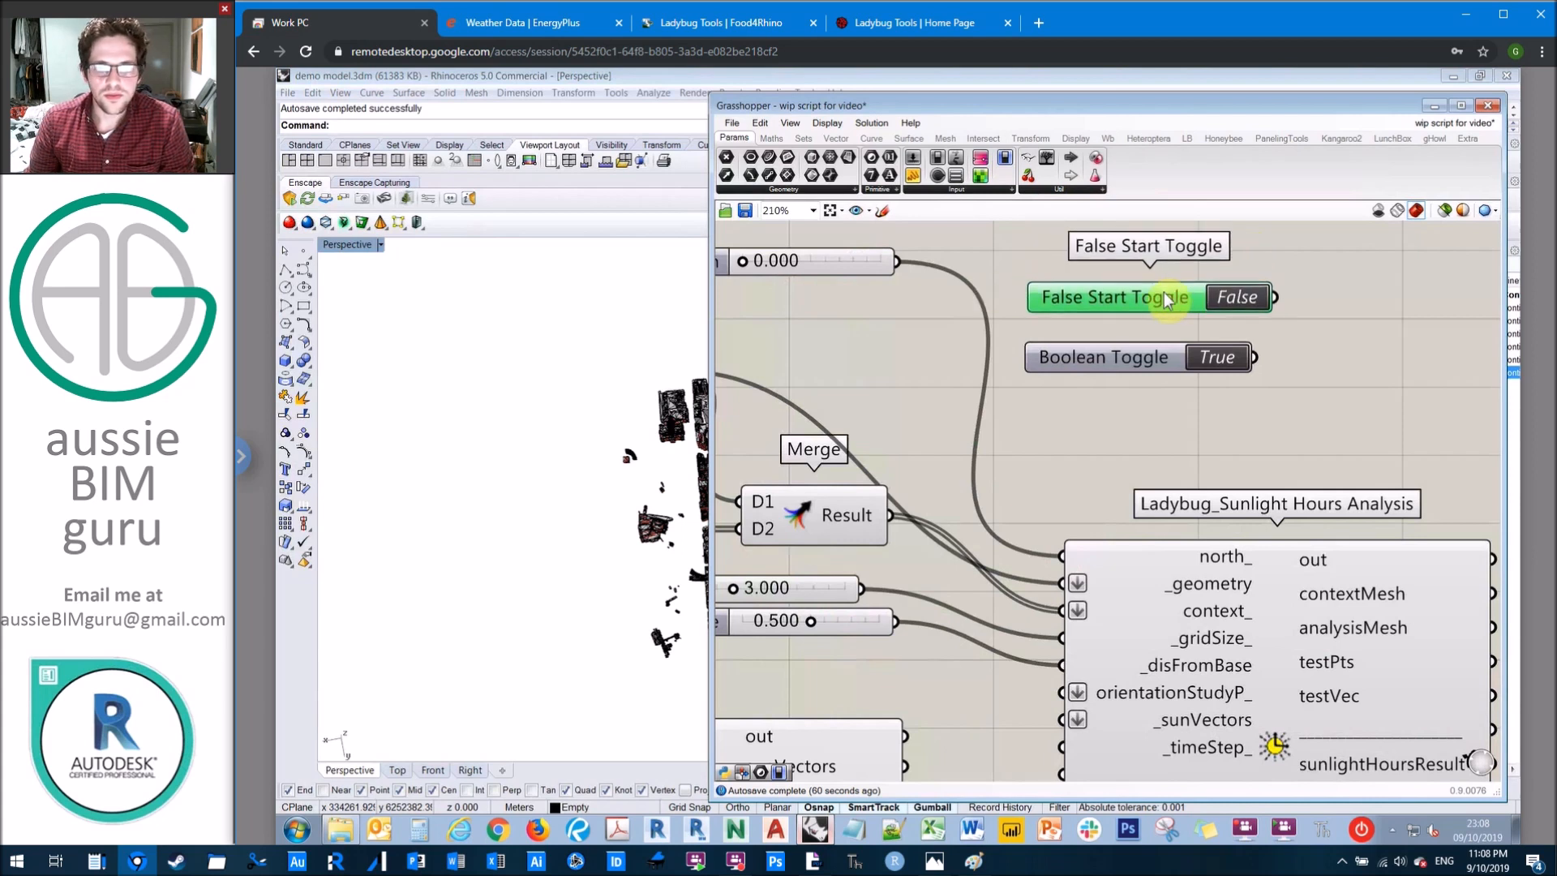
click(1151, 358)
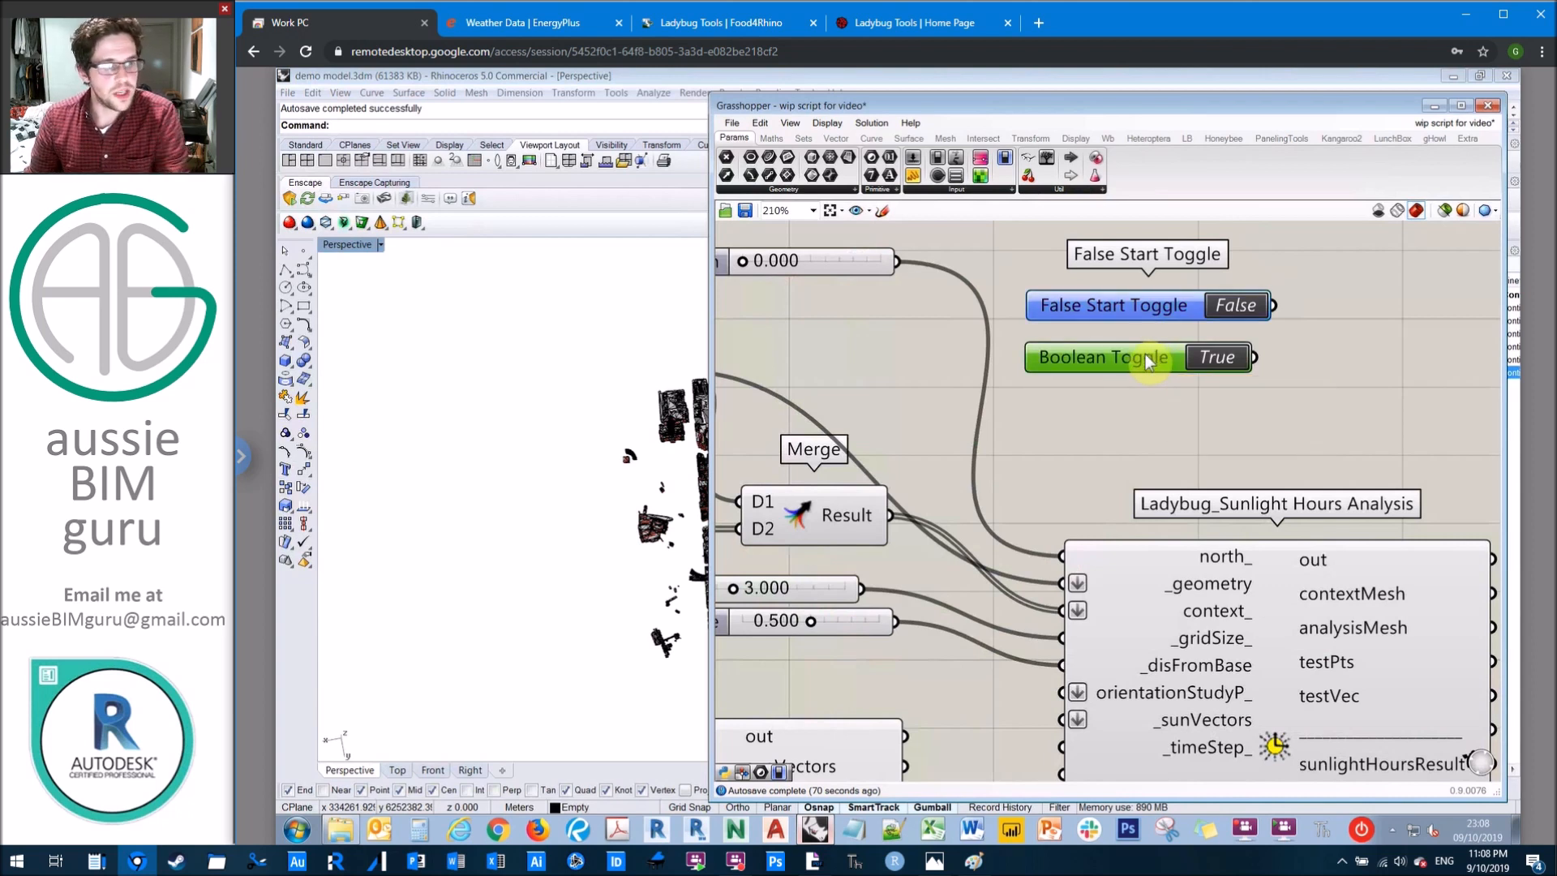
key(Delete)
Step: Rename the False Start Toggle as "Run it"
click(1121, 305)
right_click(1121, 305)
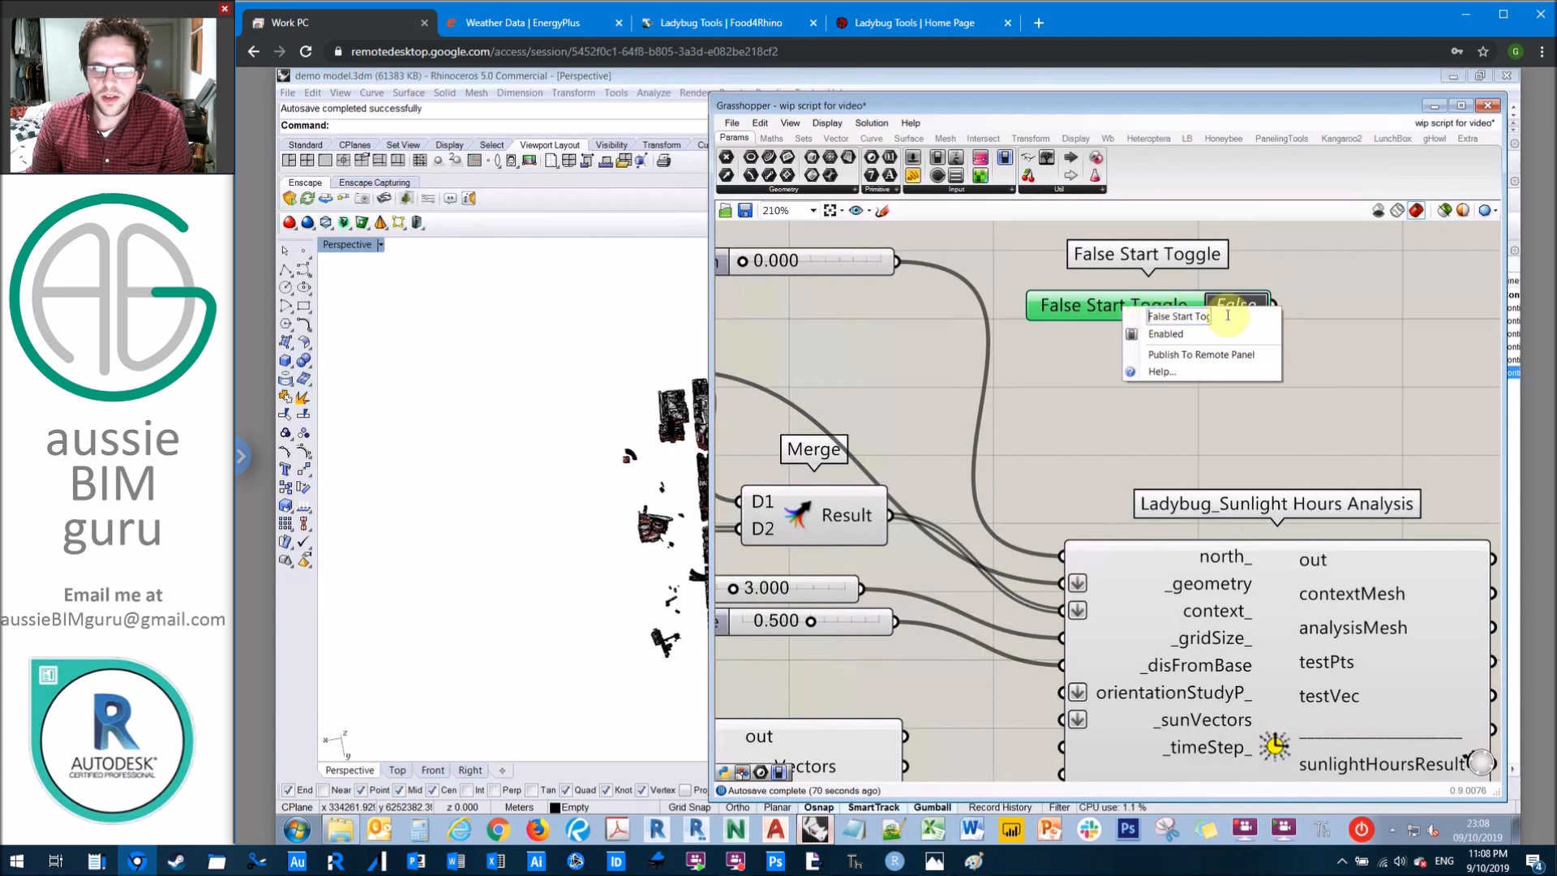
drag(1228, 315, 1302, 314)
key(Caps_Lock)
text(R)
key(Caps_Lock)
text(un it)
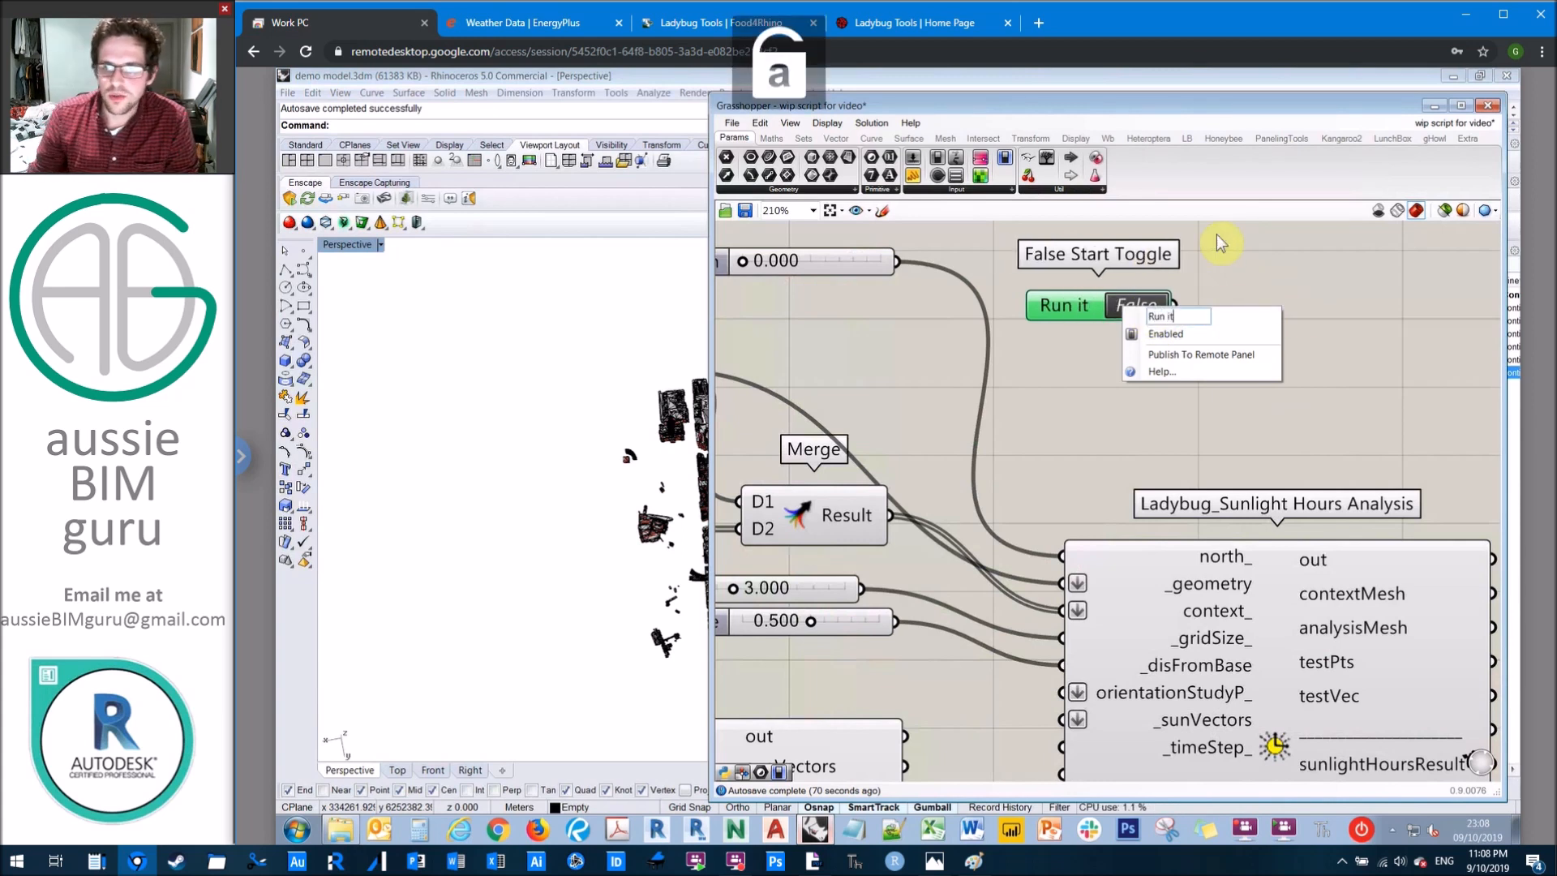
key(Return)
Step: Duplicate the "Run it" toggle directly below the original and rename the copy as "Bake it"
drag(1270, 337, 1083, 403)
key(ctrl+c)
key(ctrl+v)
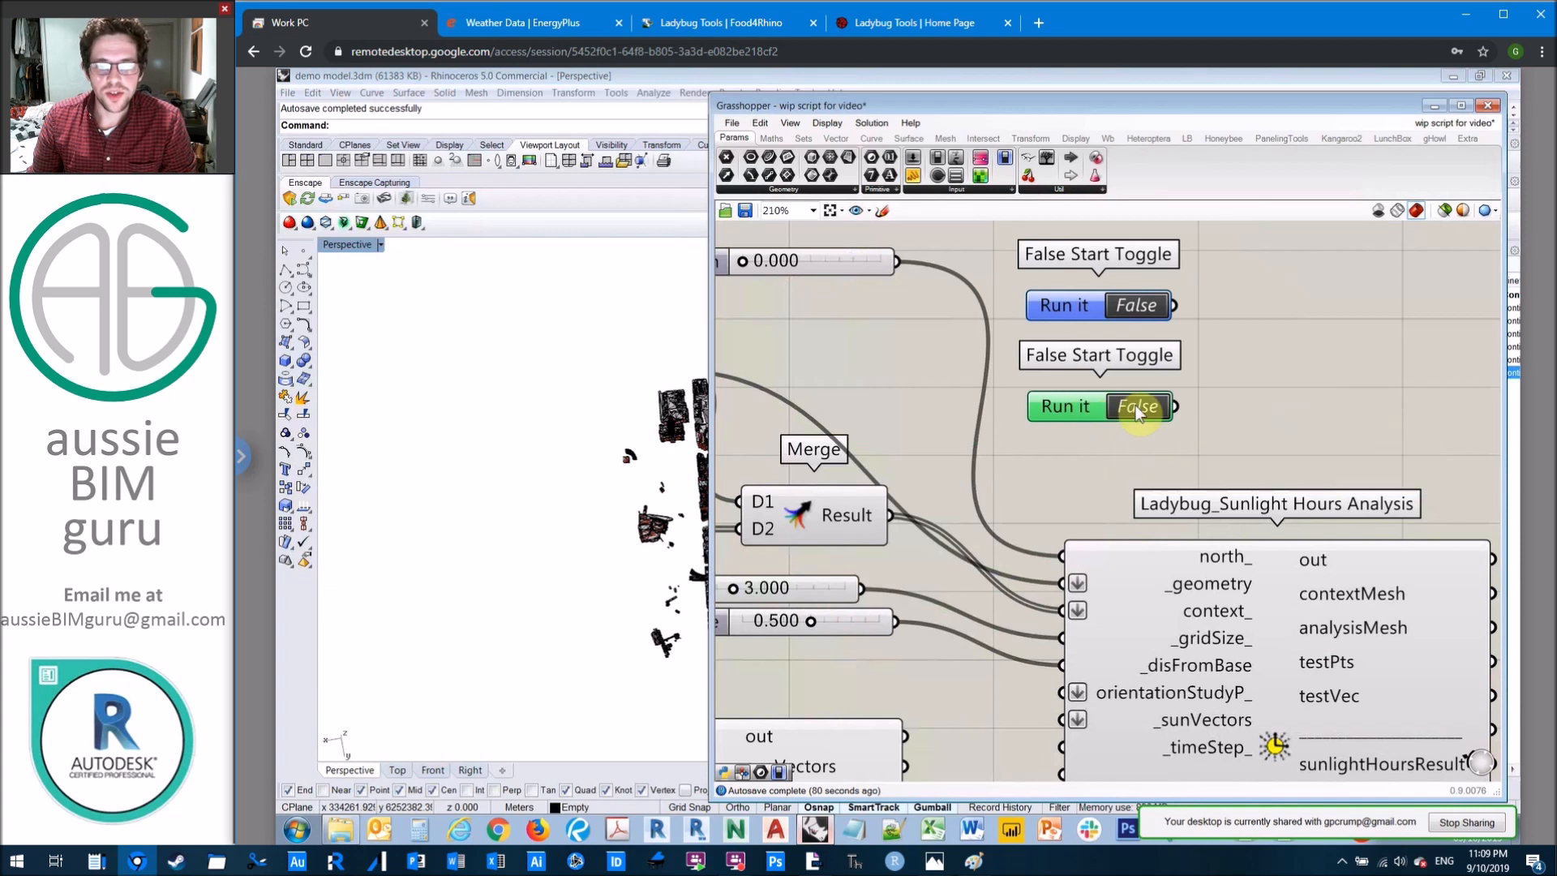
right_click(1083, 402)
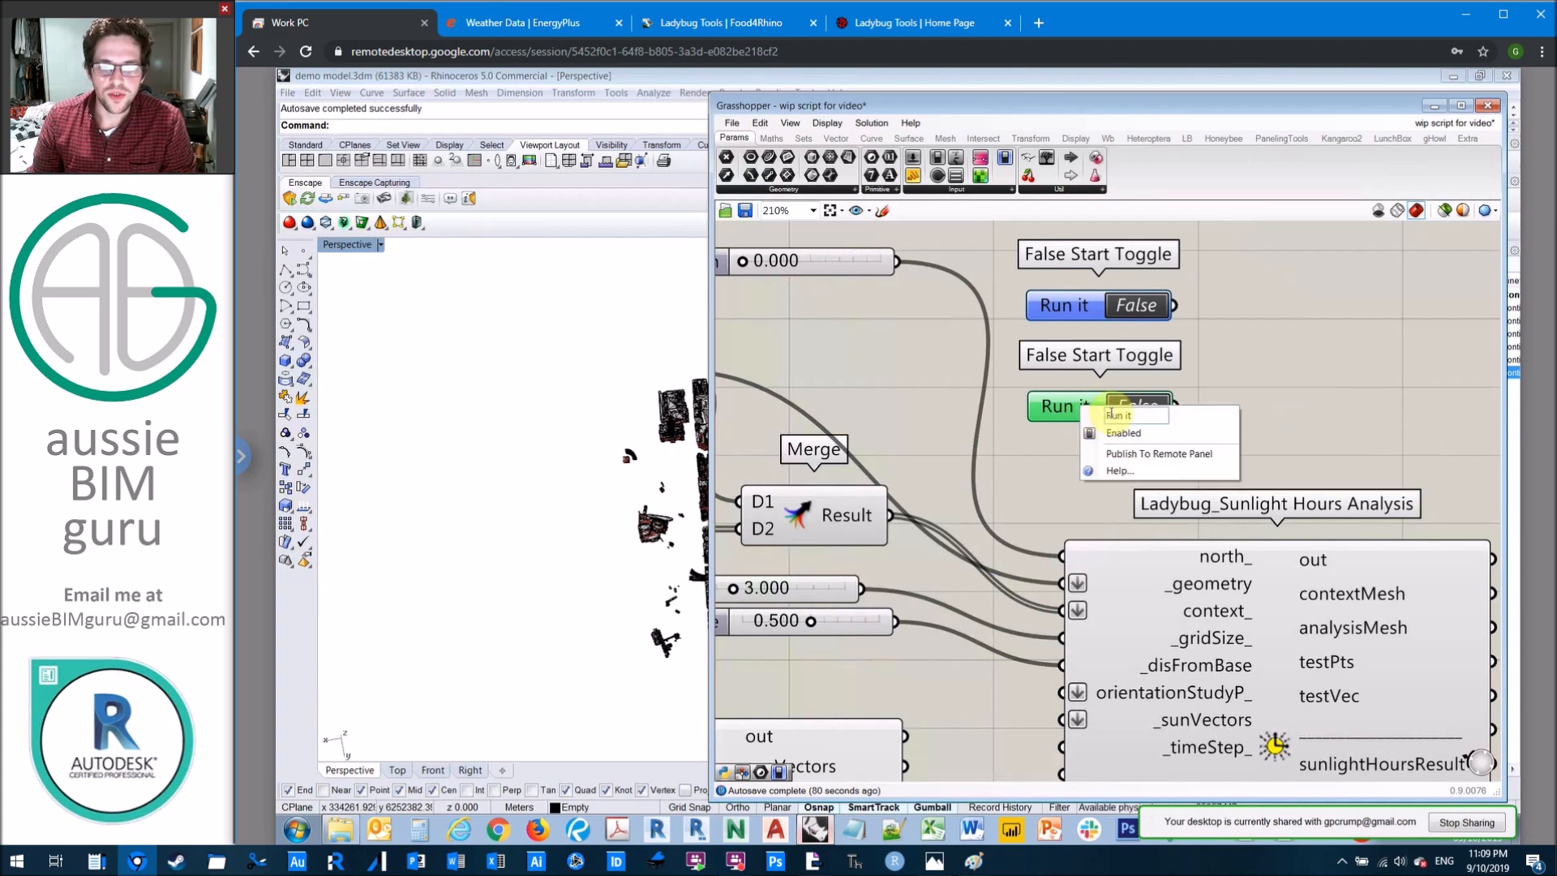
text(Bake)
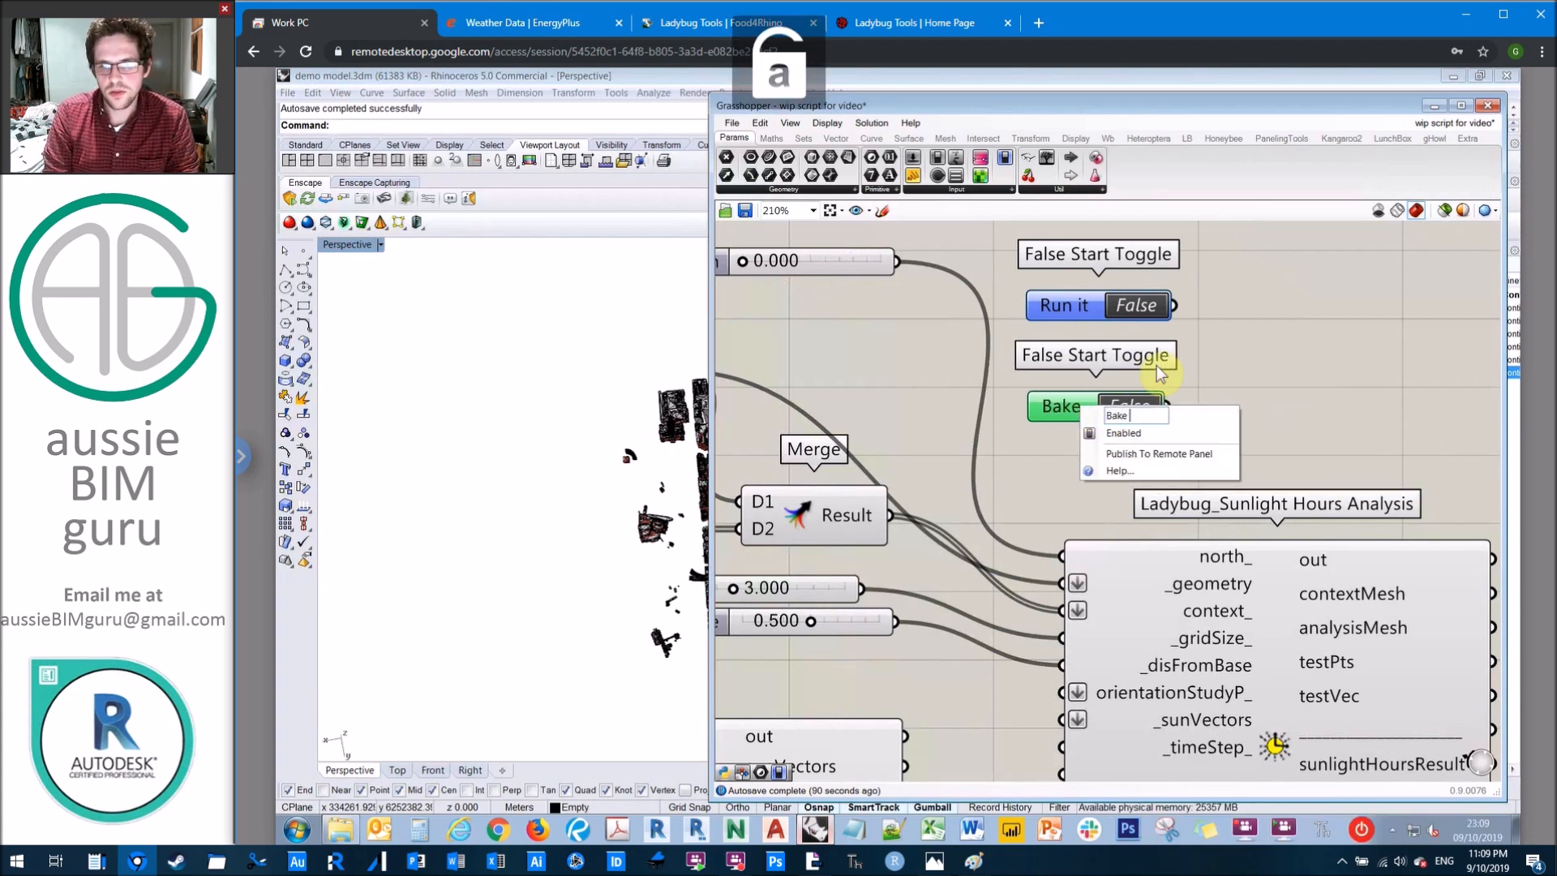
text( it)
click(1257, 328)
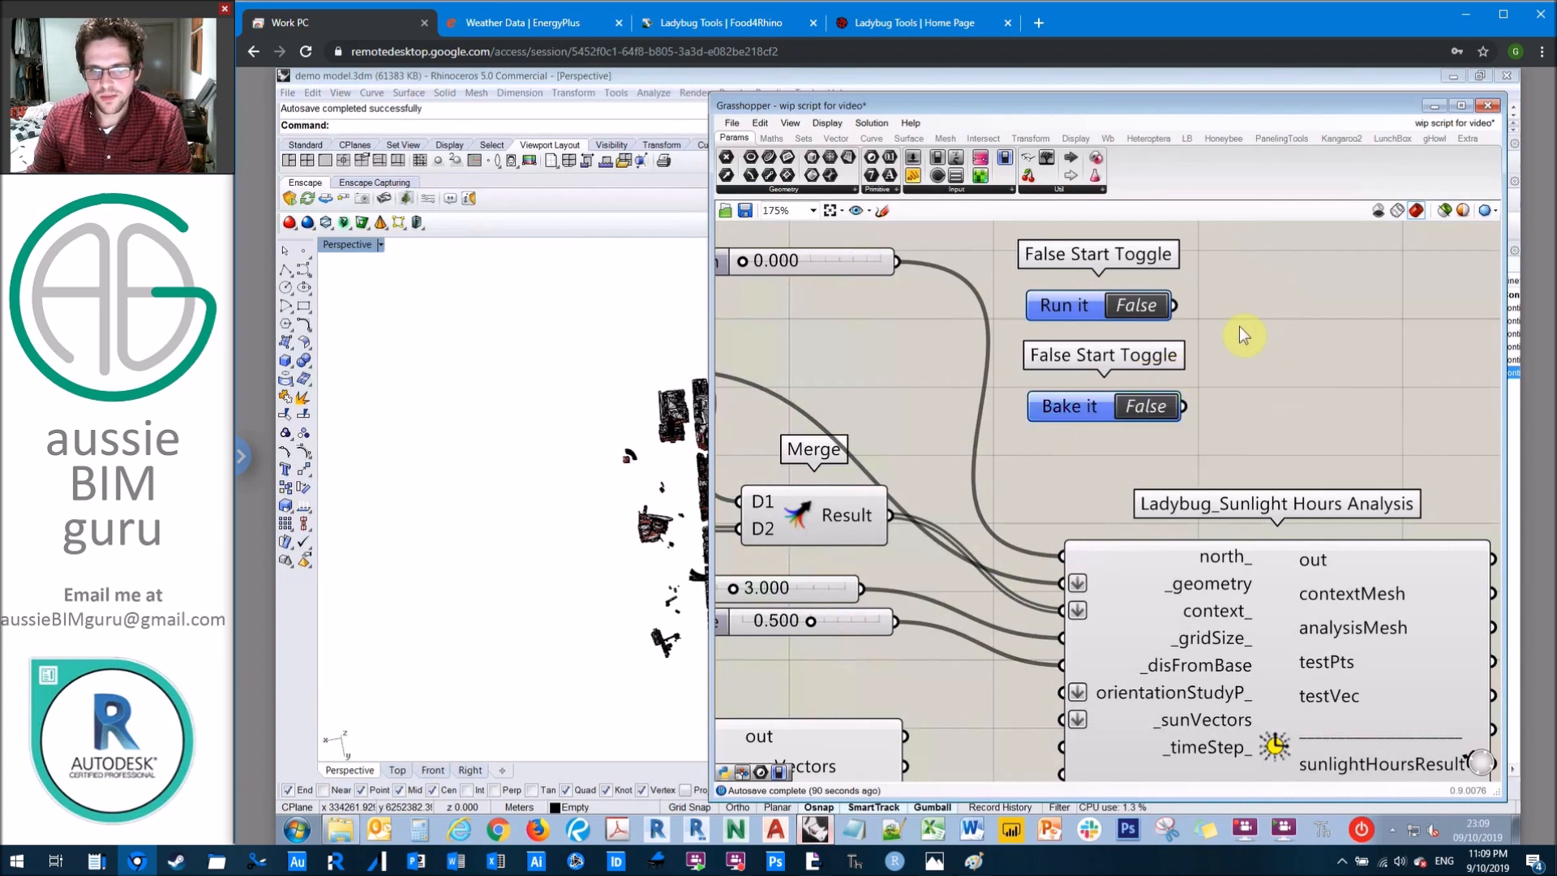
Step: Connect the "Run it" toggle to _runIt and the "Bake it" toggle to bakeIt_ on Sunlight Hours Analysis
scroll(1239, 326, down, 3)
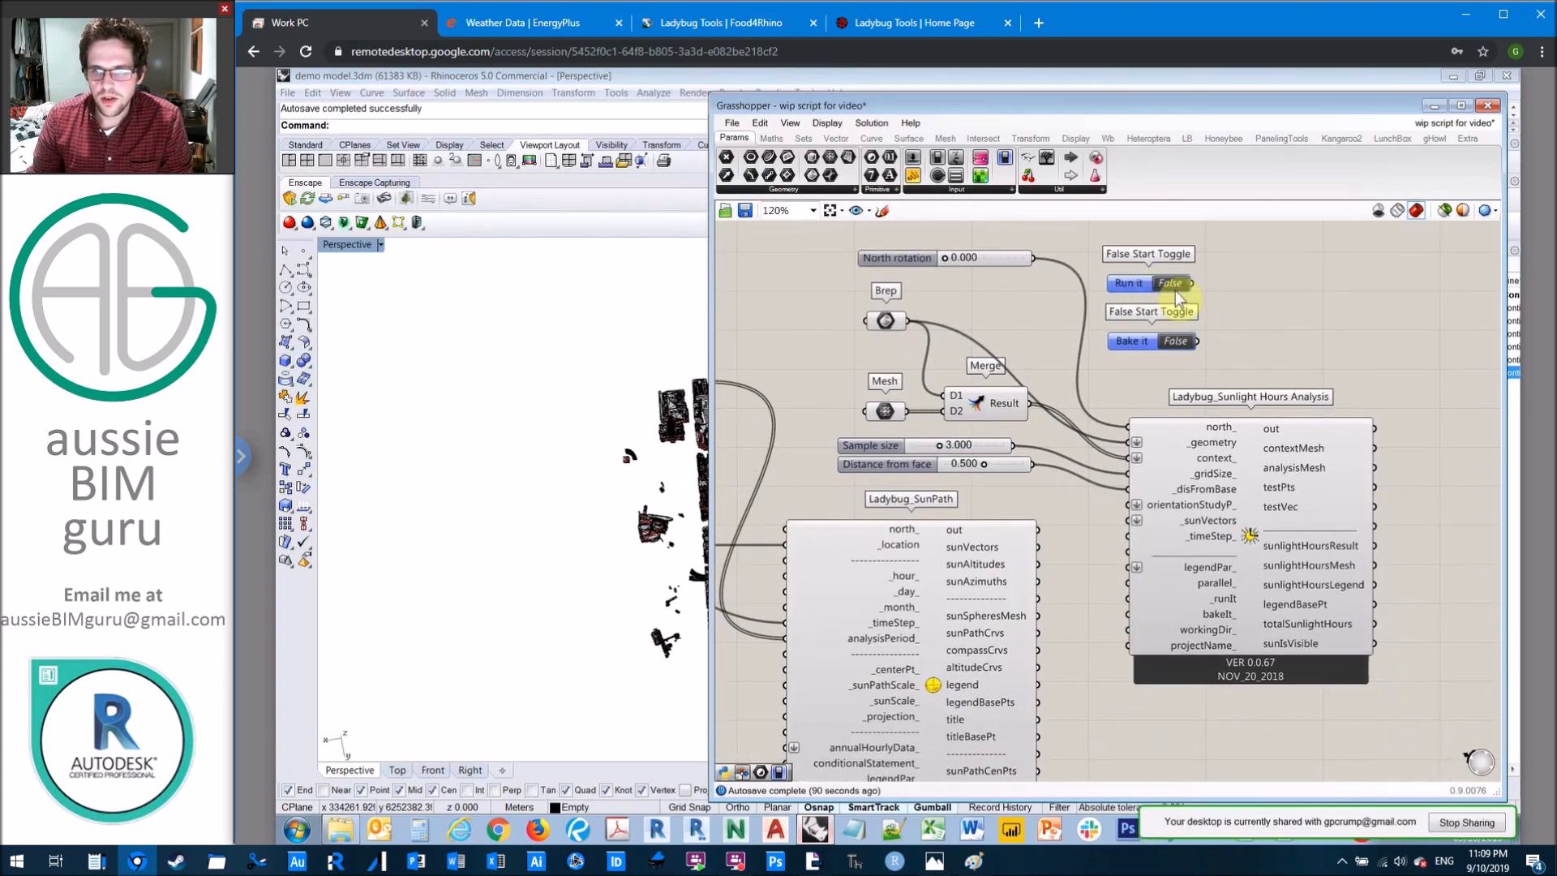
drag(1192, 283, 1127, 601)
drag(1199, 341, 1125, 627)
Step: Set the wire display of the _runIt and bakeIt_ inputs on Sunlight Hours Analysis to Hidden
scroll(1144, 591, up, 4)
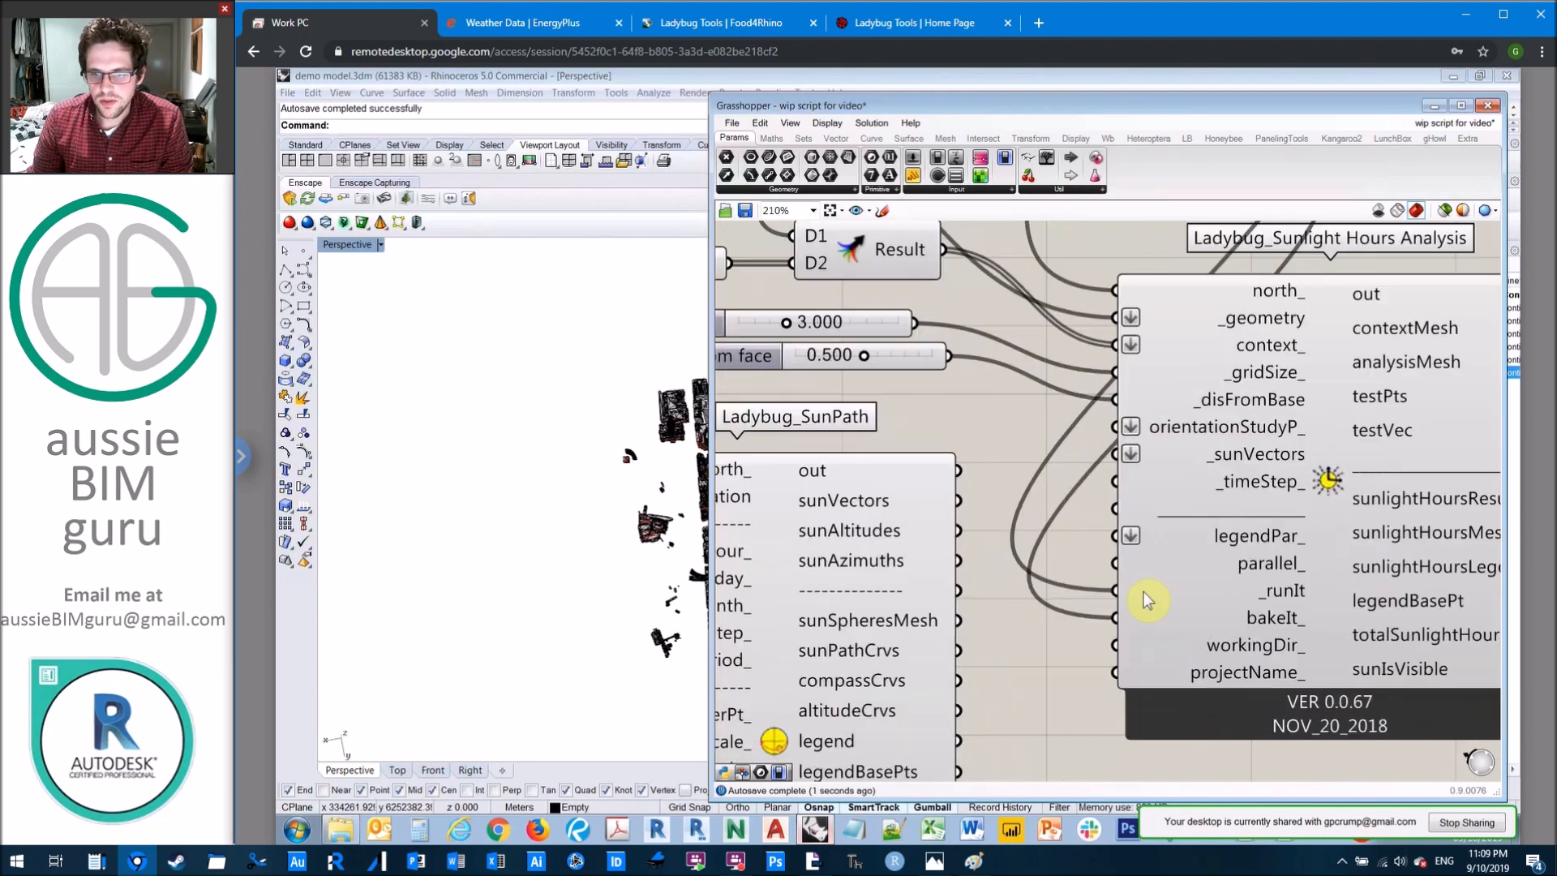
right_click(1136, 591)
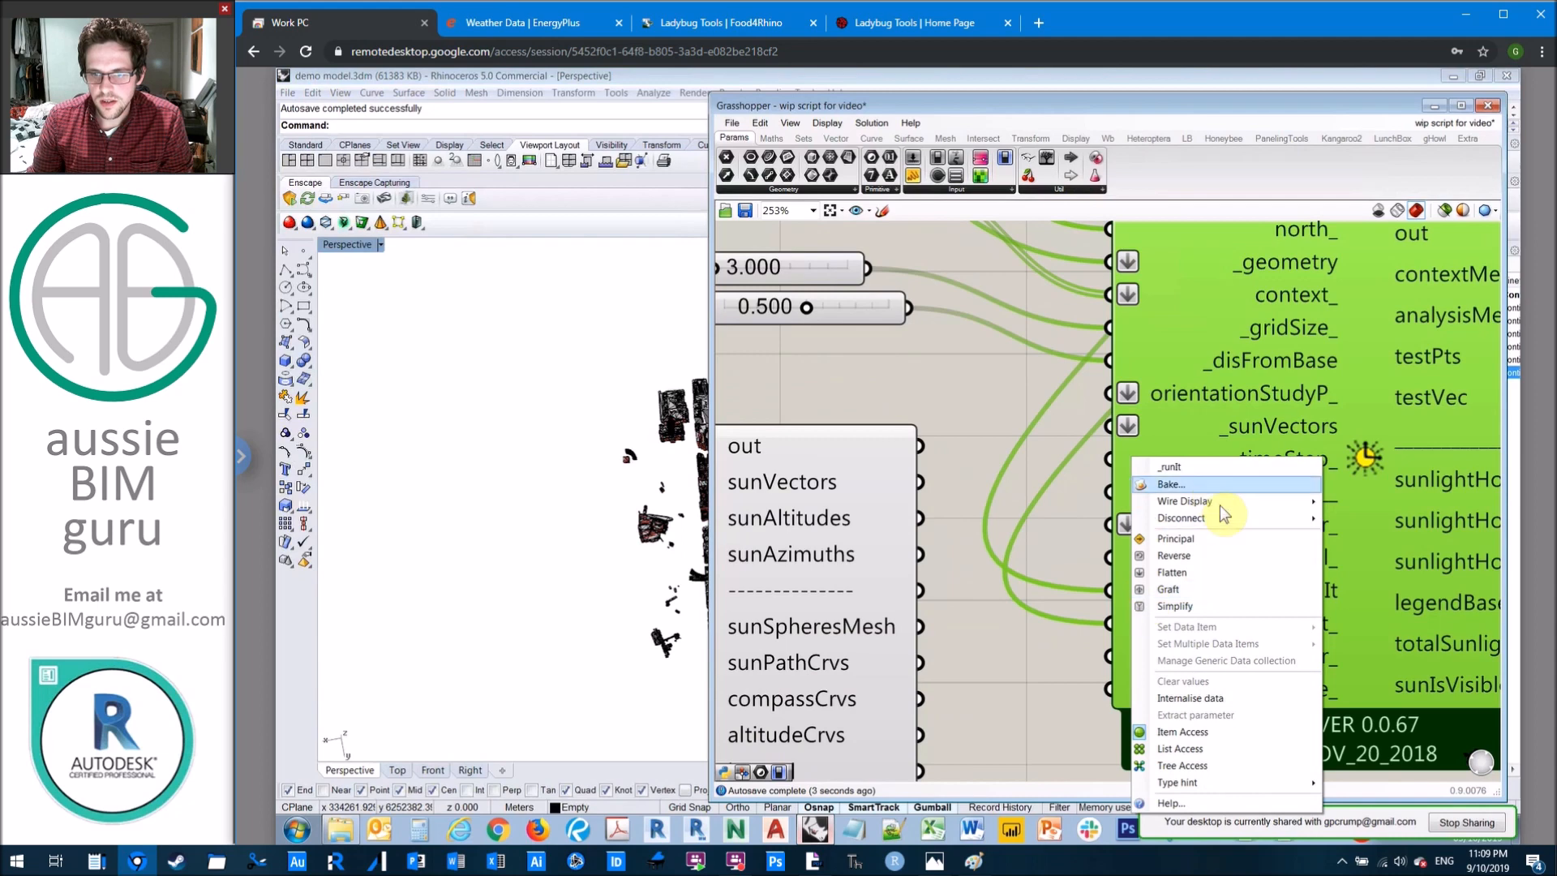
mouse_move(1250, 503)
click(1362, 532)
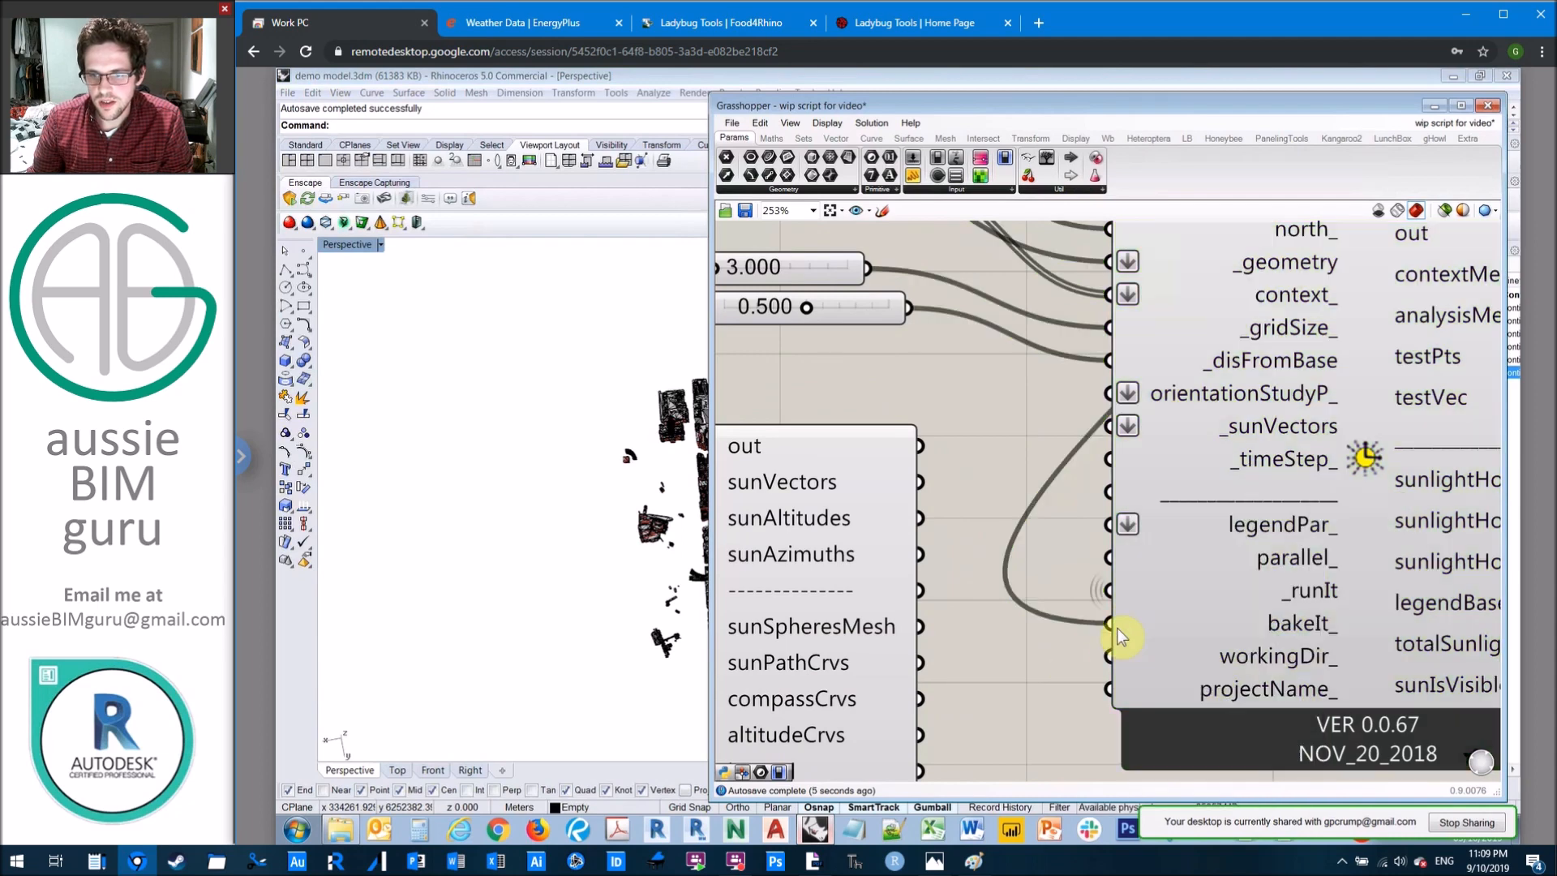
right_click(1125, 624)
mouse_move(1265, 501)
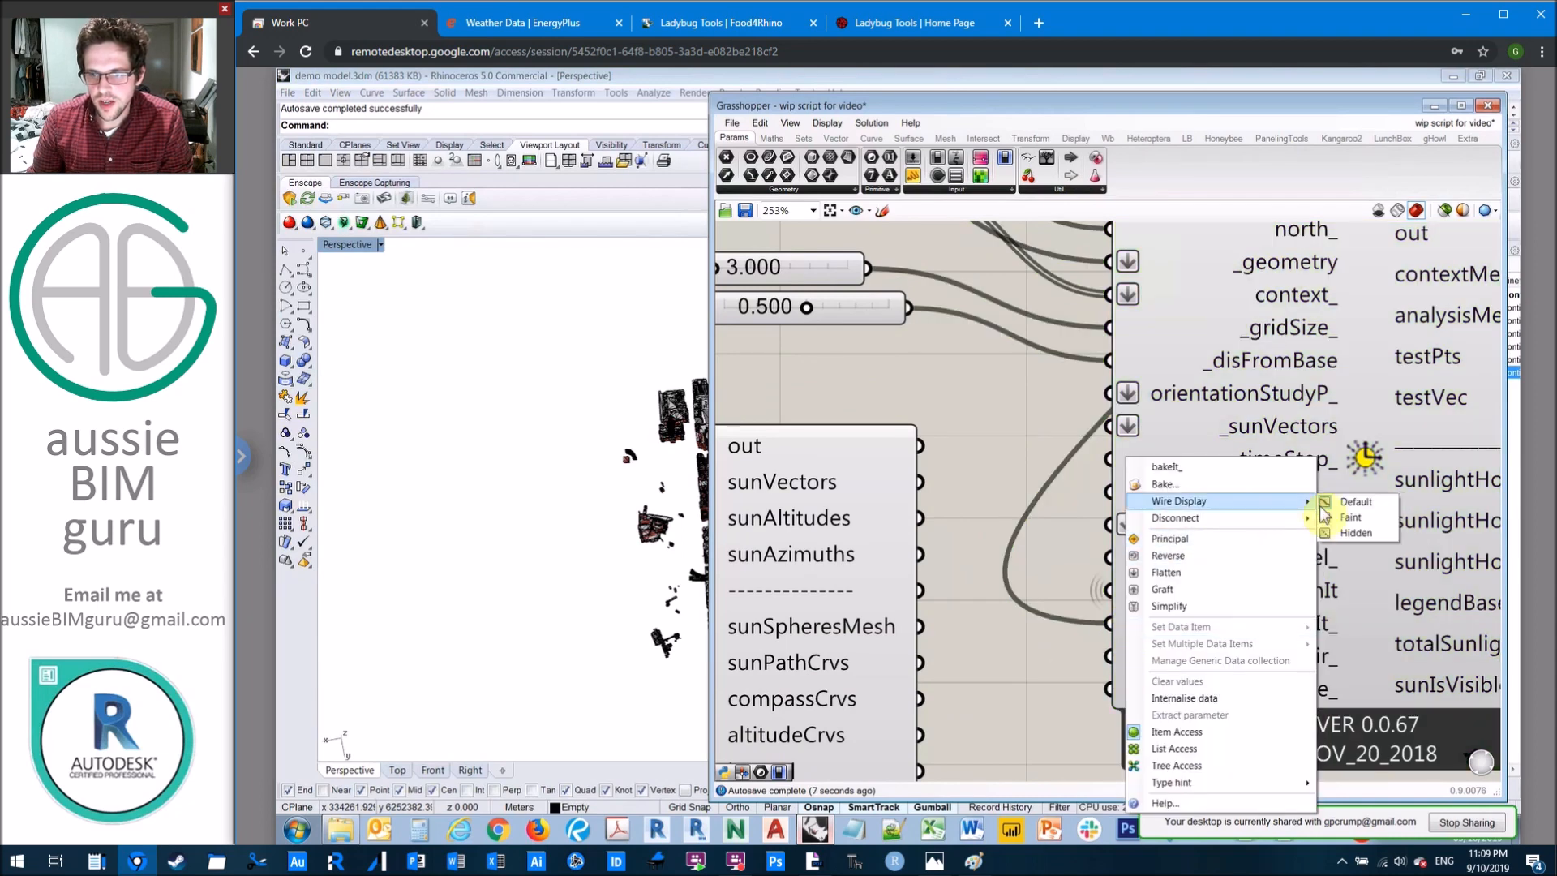
click(1356, 534)
Step: Move the "Run it" and "Bake it" toggles above the North rotation slider and left-align them with it
scroll(1057, 560, down, 3)
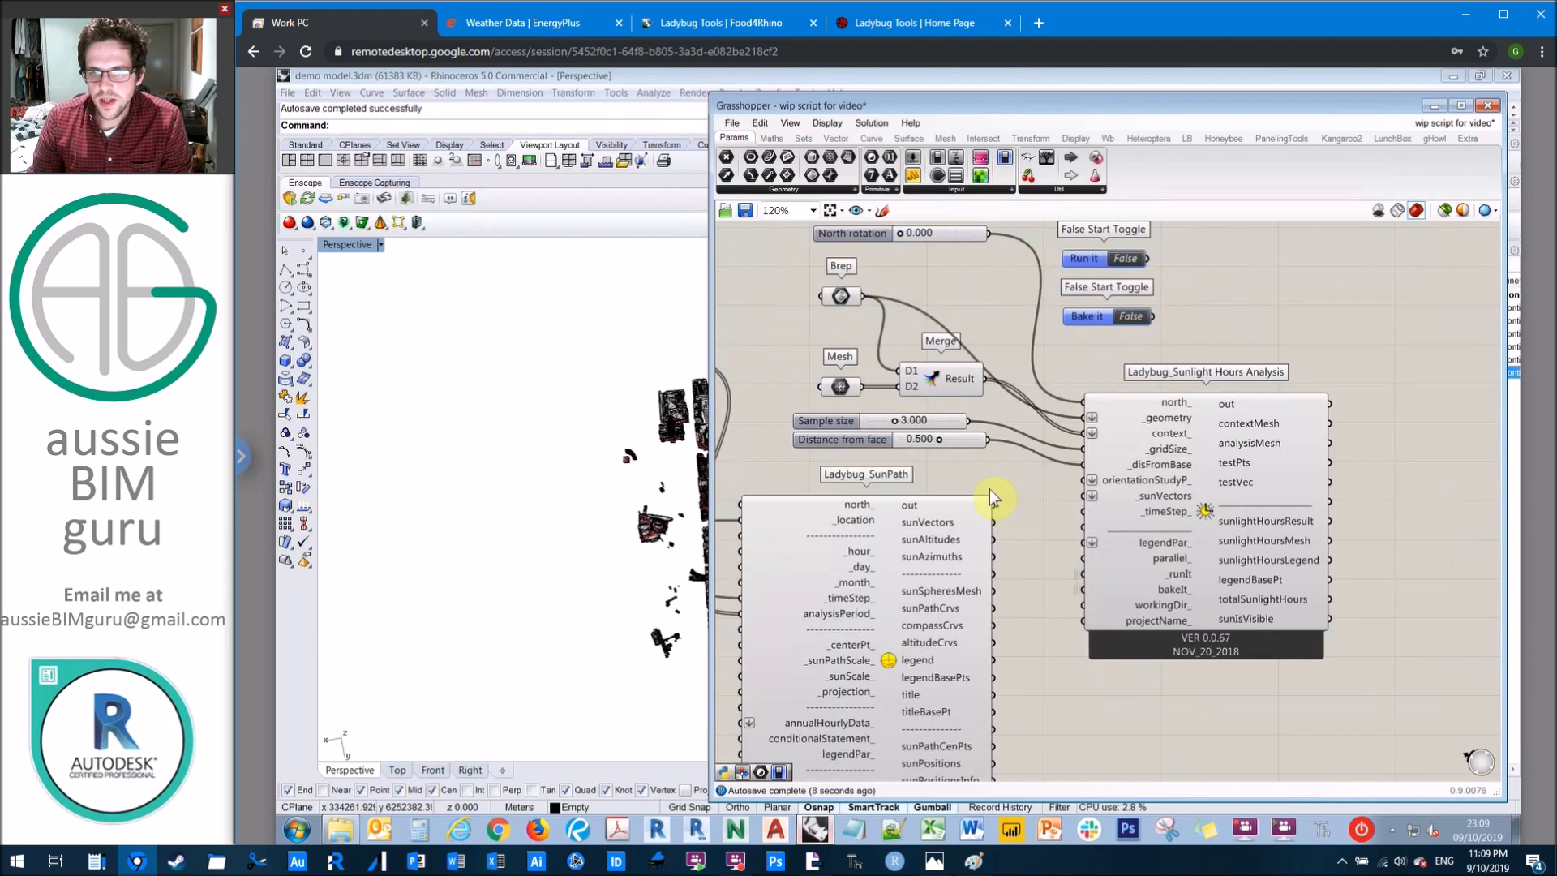
right_drag(1045, 505, 1169, 538)
click(1021, 388)
drag(1021, 386, 1021, 408)
mouse_move(1302, 409)
mouse_down()
mouse_move(1270, 343)
mouse_move(1278, 401)
mouse_move(1294, 411)
mouse_up()
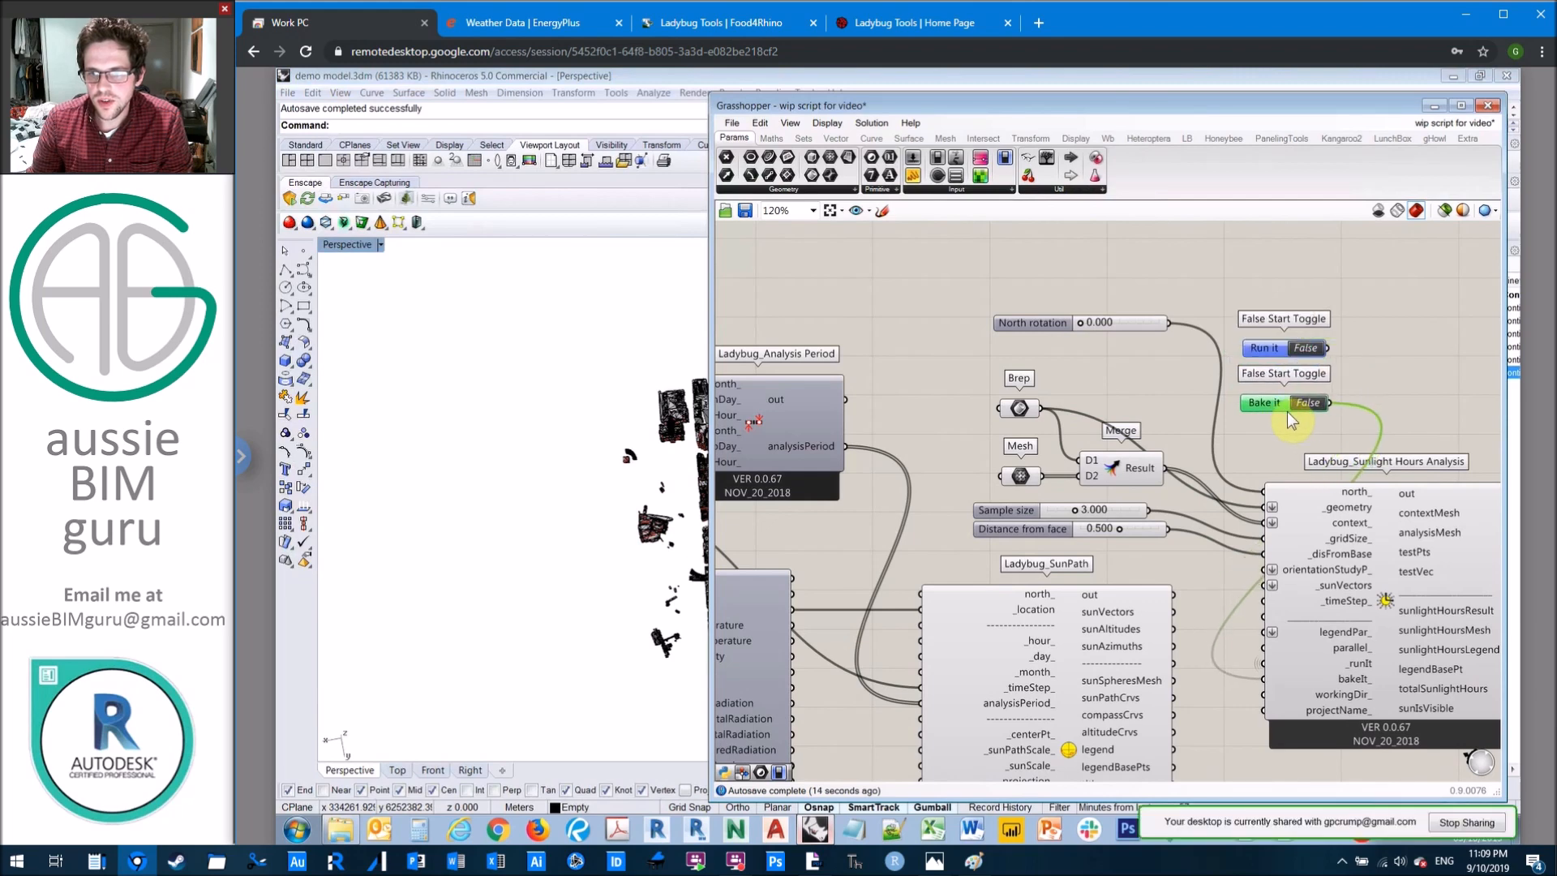
scroll(1355, 360, up, 2)
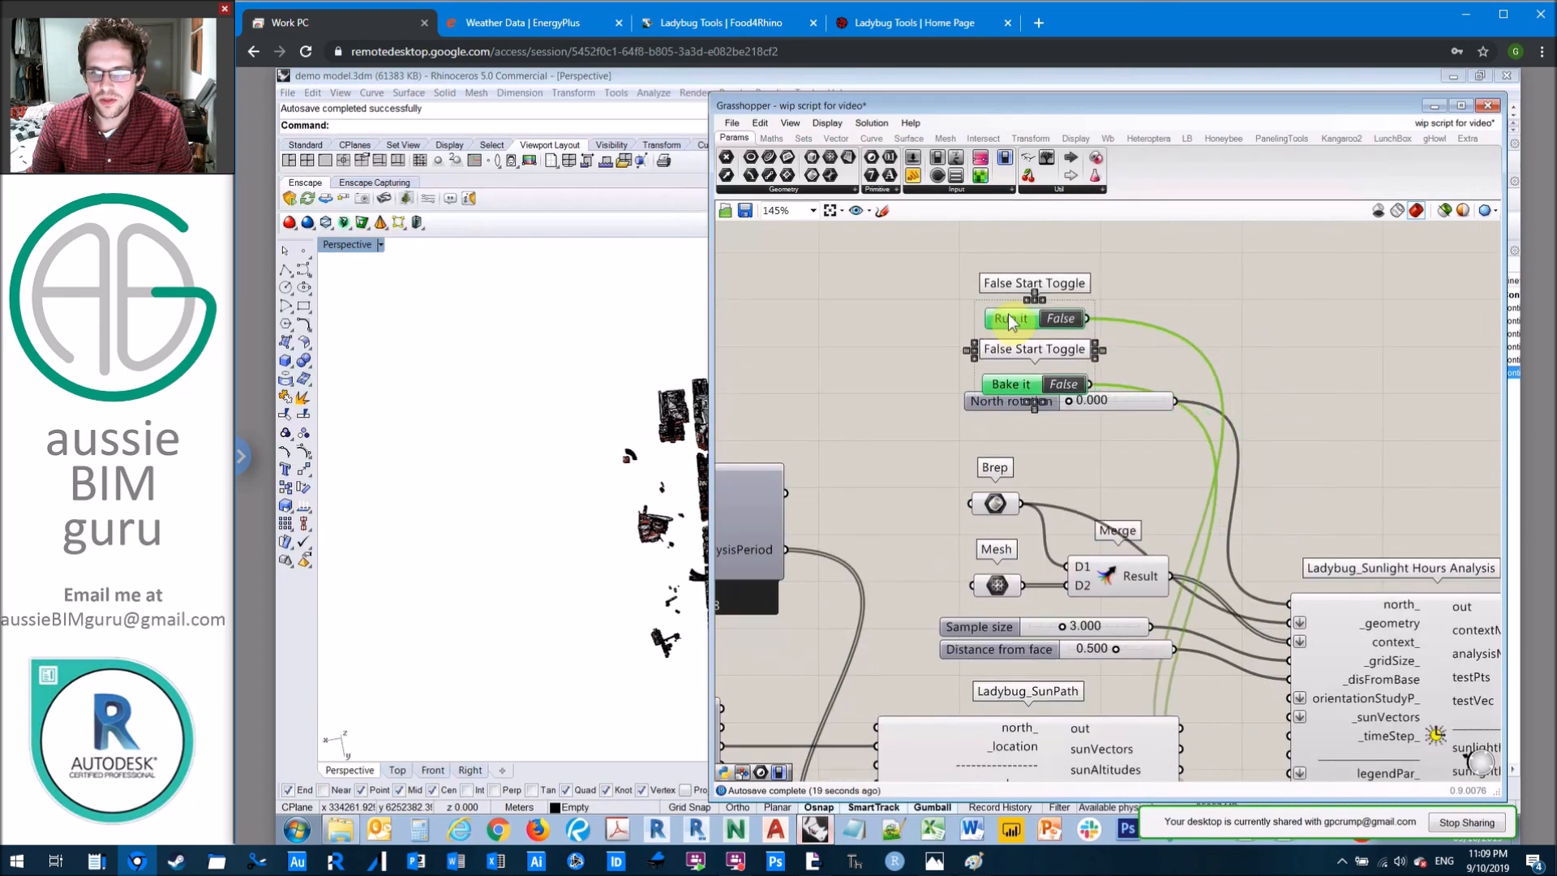
drag(1011, 316, 994, 291)
click(1081, 380)
drag(1133, 449, 972, 329)
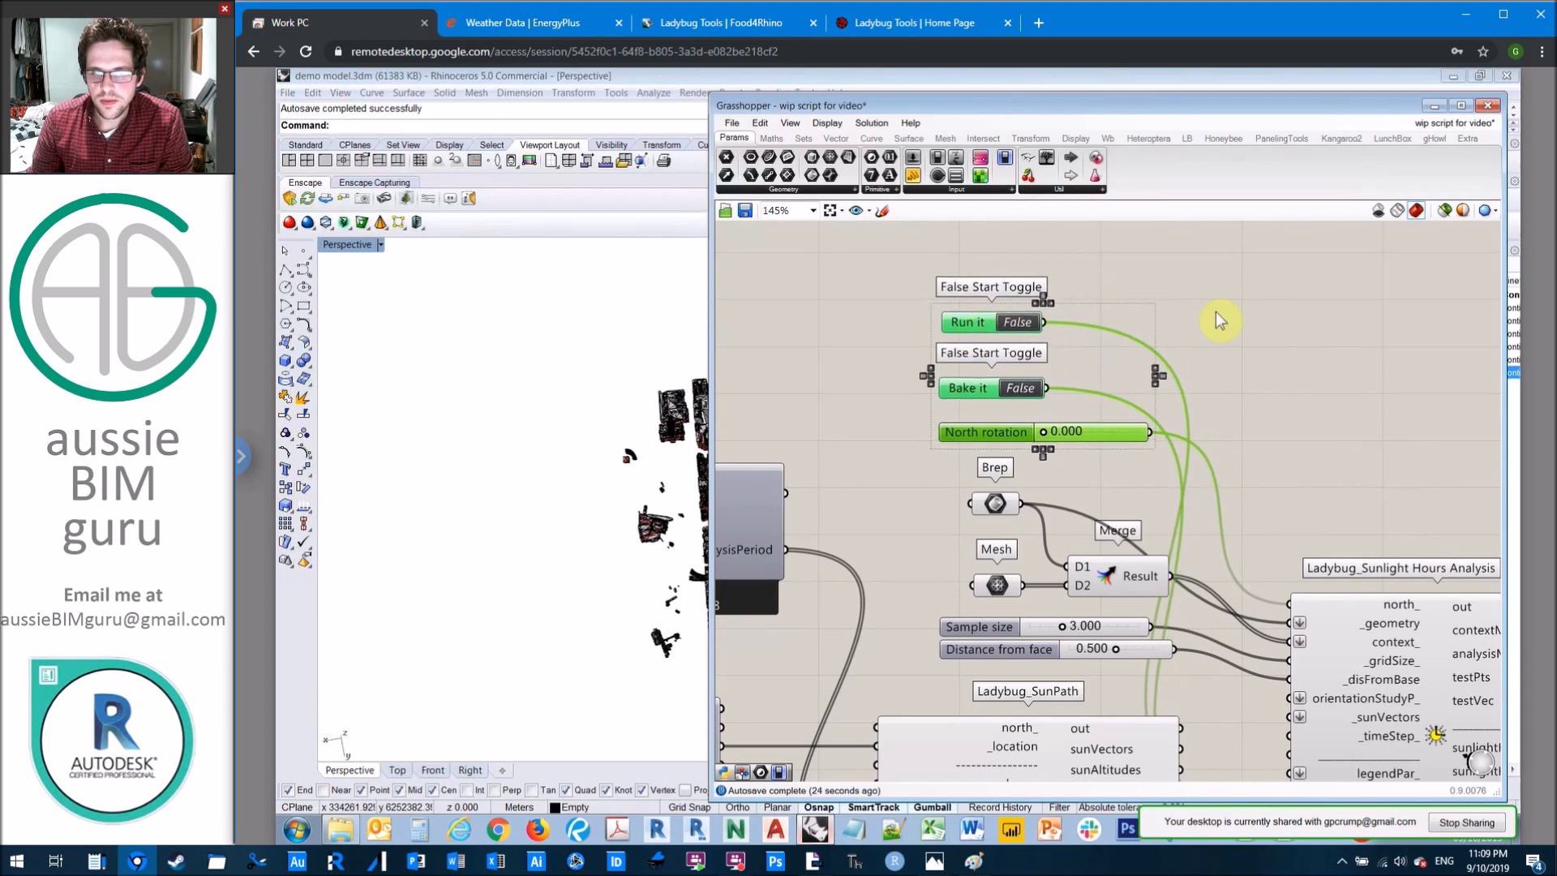
click(1215, 312)
Step: Set the wire display of the _epwFile input on the Ladybug Import epw component to Hidden
scroll(1215, 310, down, 2)
right_drag(938, 350, 1184, 293)
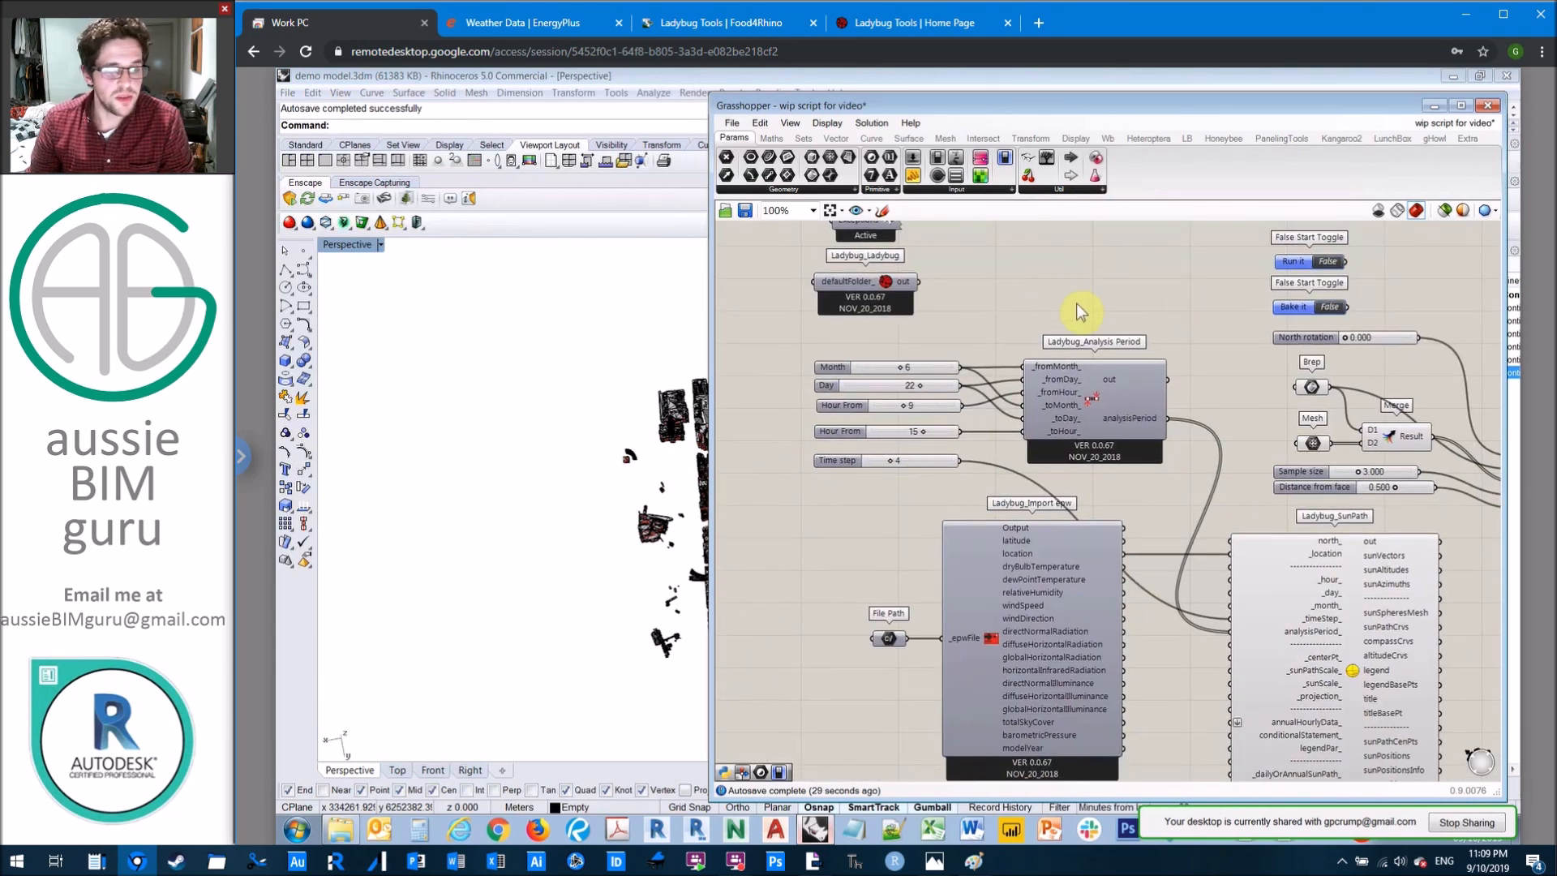
right_click(956, 643)
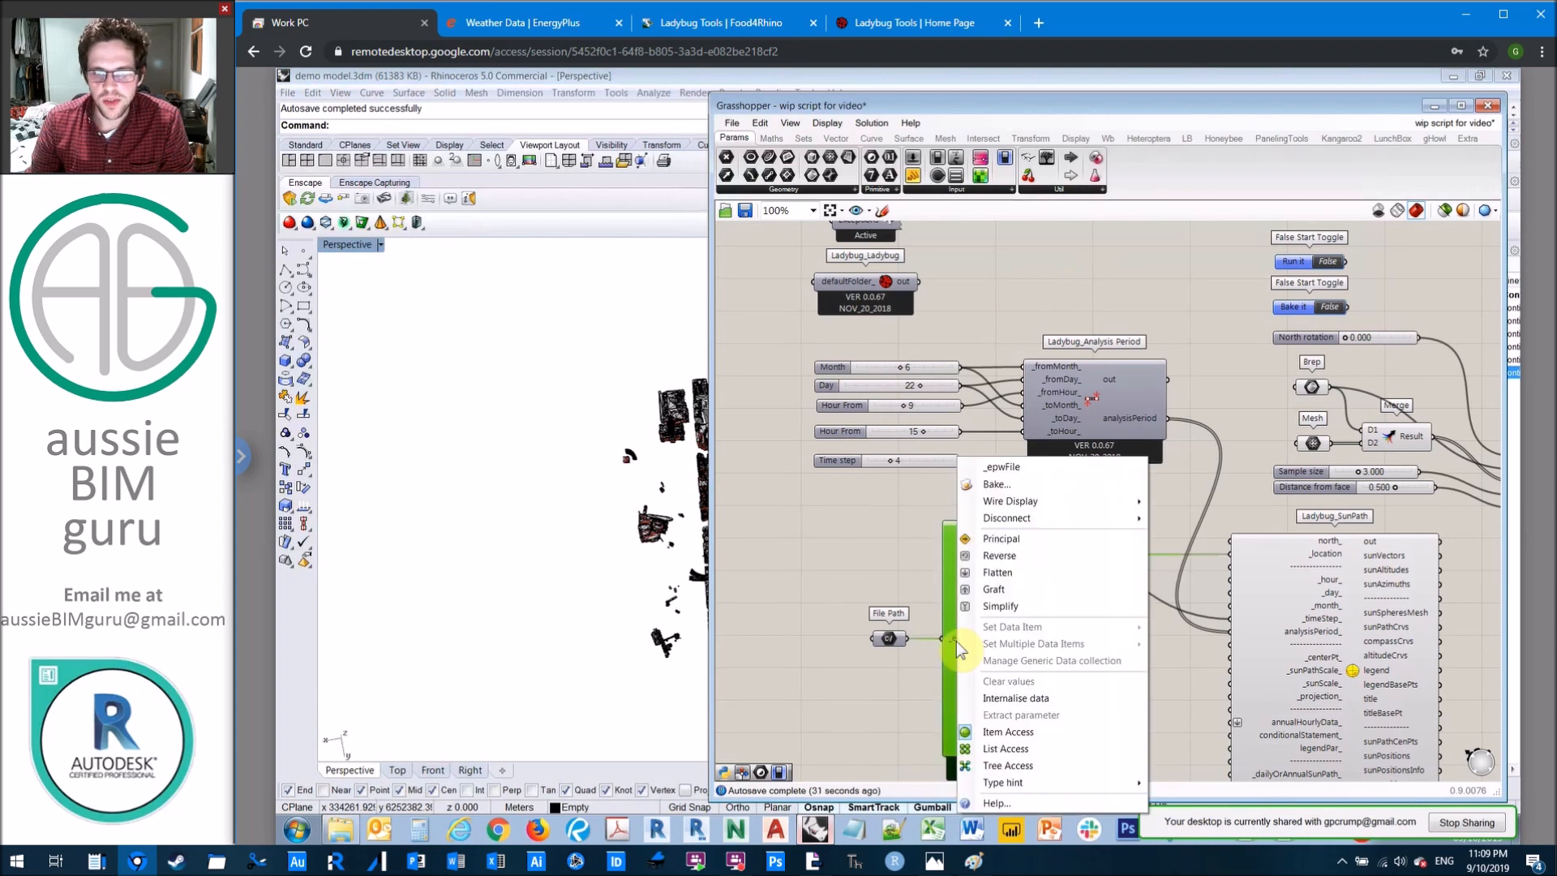
mouse_move(1099, 506)
click(1182, 535)
Step: Place the File Path parameter above the Month slider, aligned with the date and time sliders, and shift the Analysis Period component to match
click(888, 535)
click(888, 635)
drag(874, 463, 832, 349)
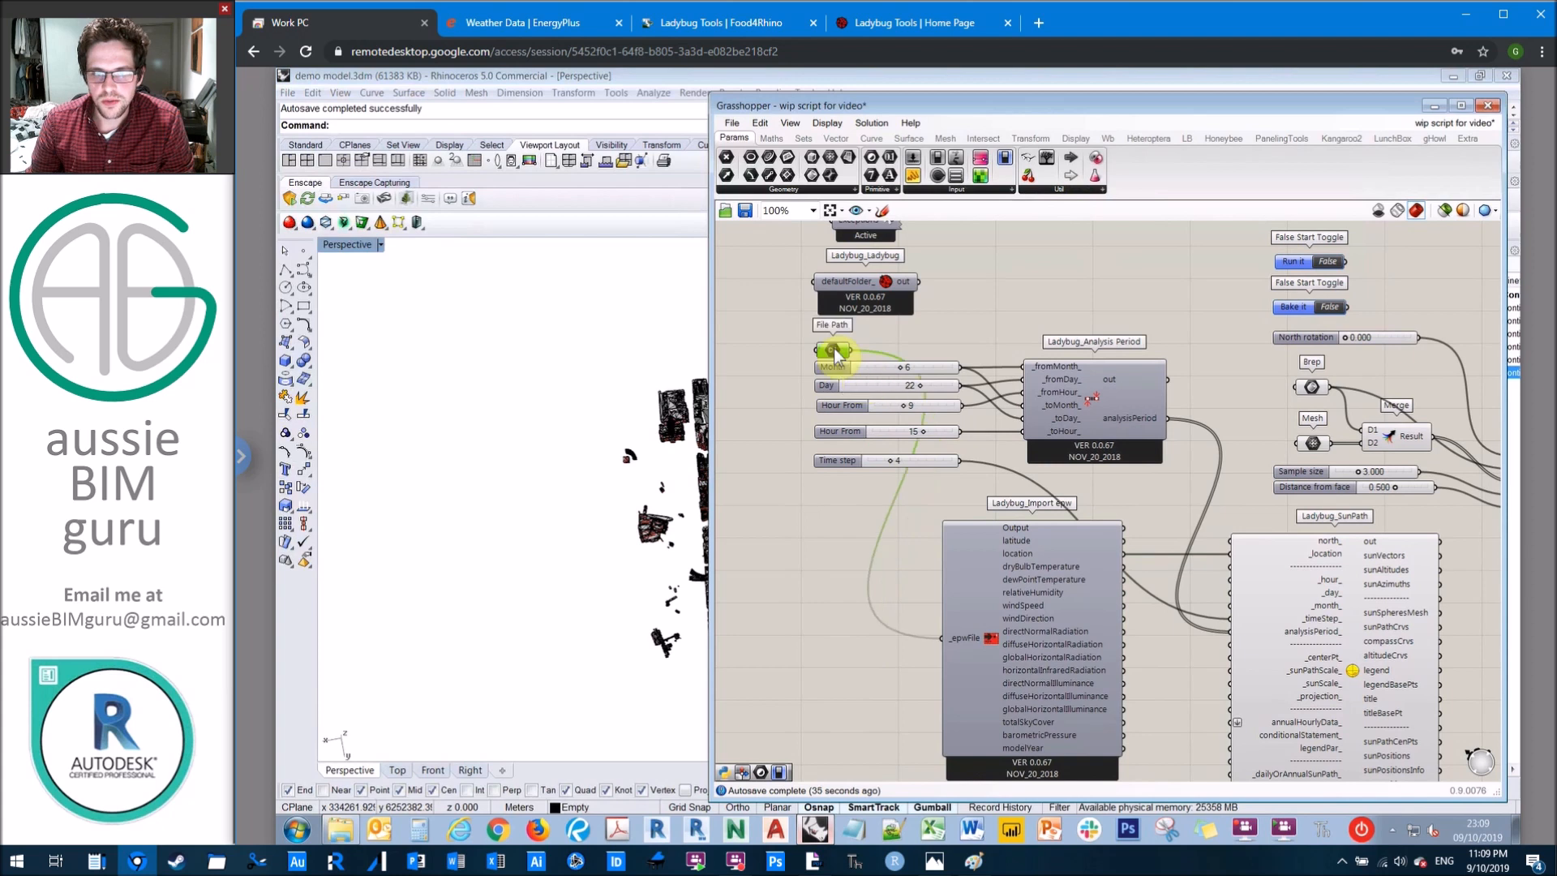
mouse_move(843, 459)
mouse_down()
mouse_move(838, 408)
mouse_move(842, 445)
mouse_up()
drag(872, 503, 818, 364)
click(1049, 381)
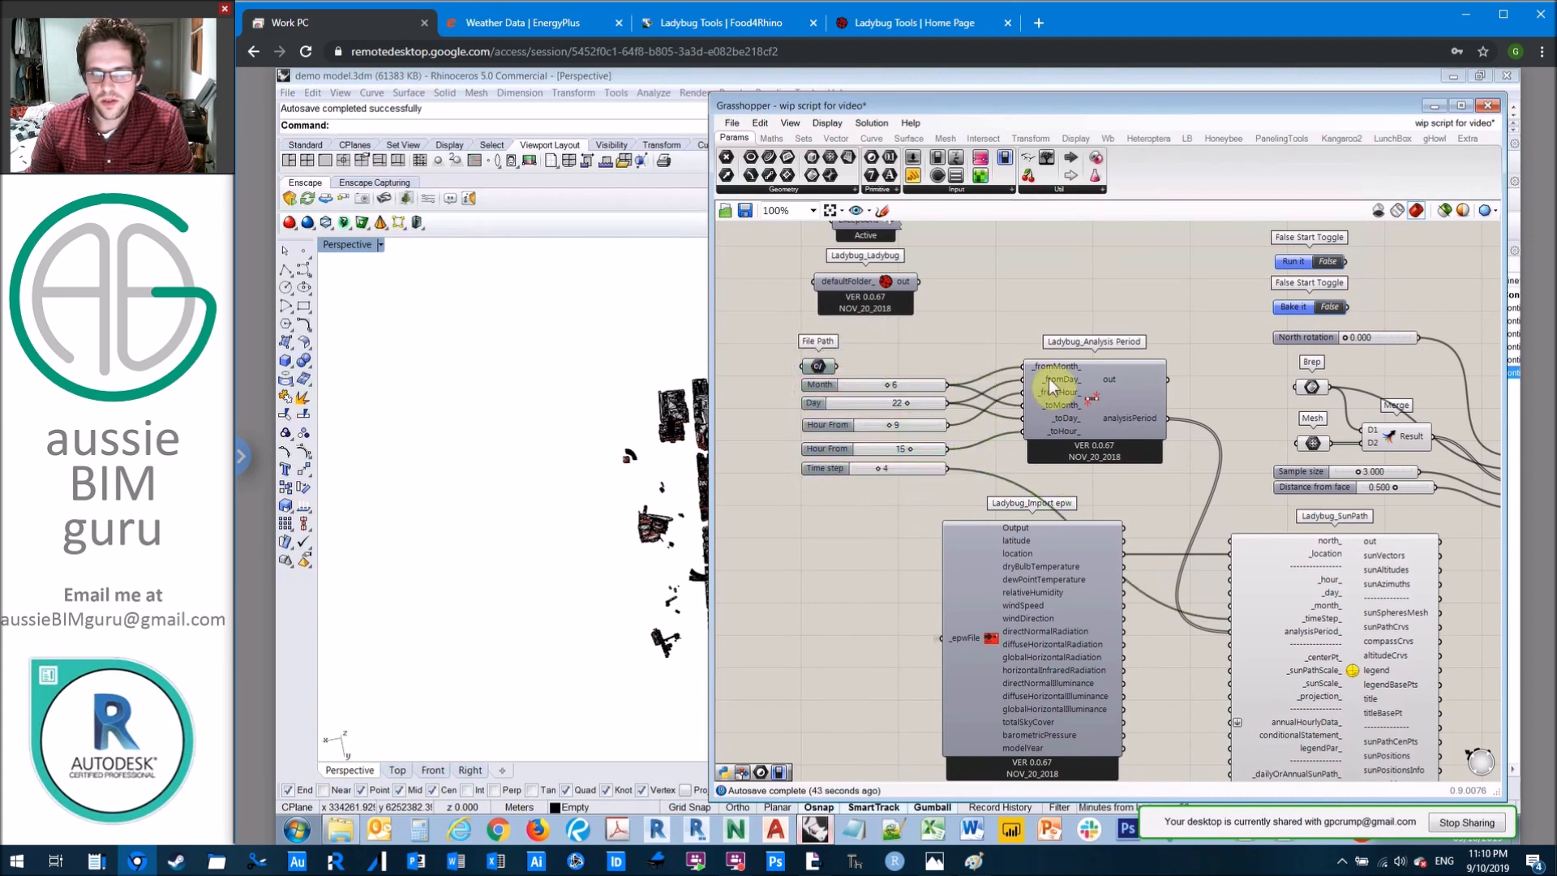
Step: Group the File Path parameter with the Month, Day, two Hour From and Time step sliders
drag(878, 510, 789, 351)
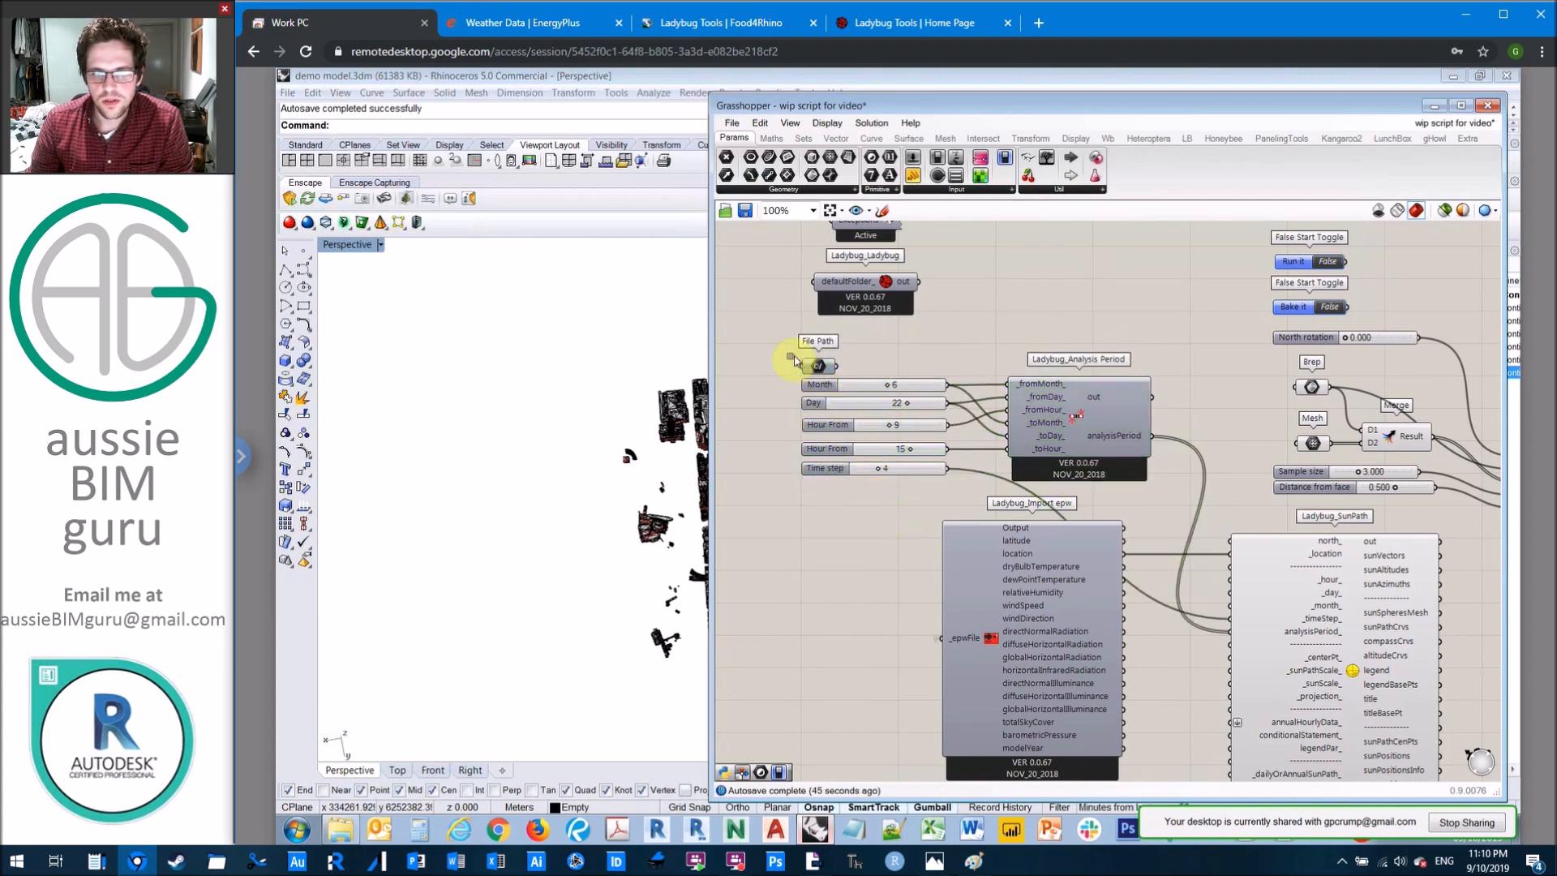
right_click(928, 336)
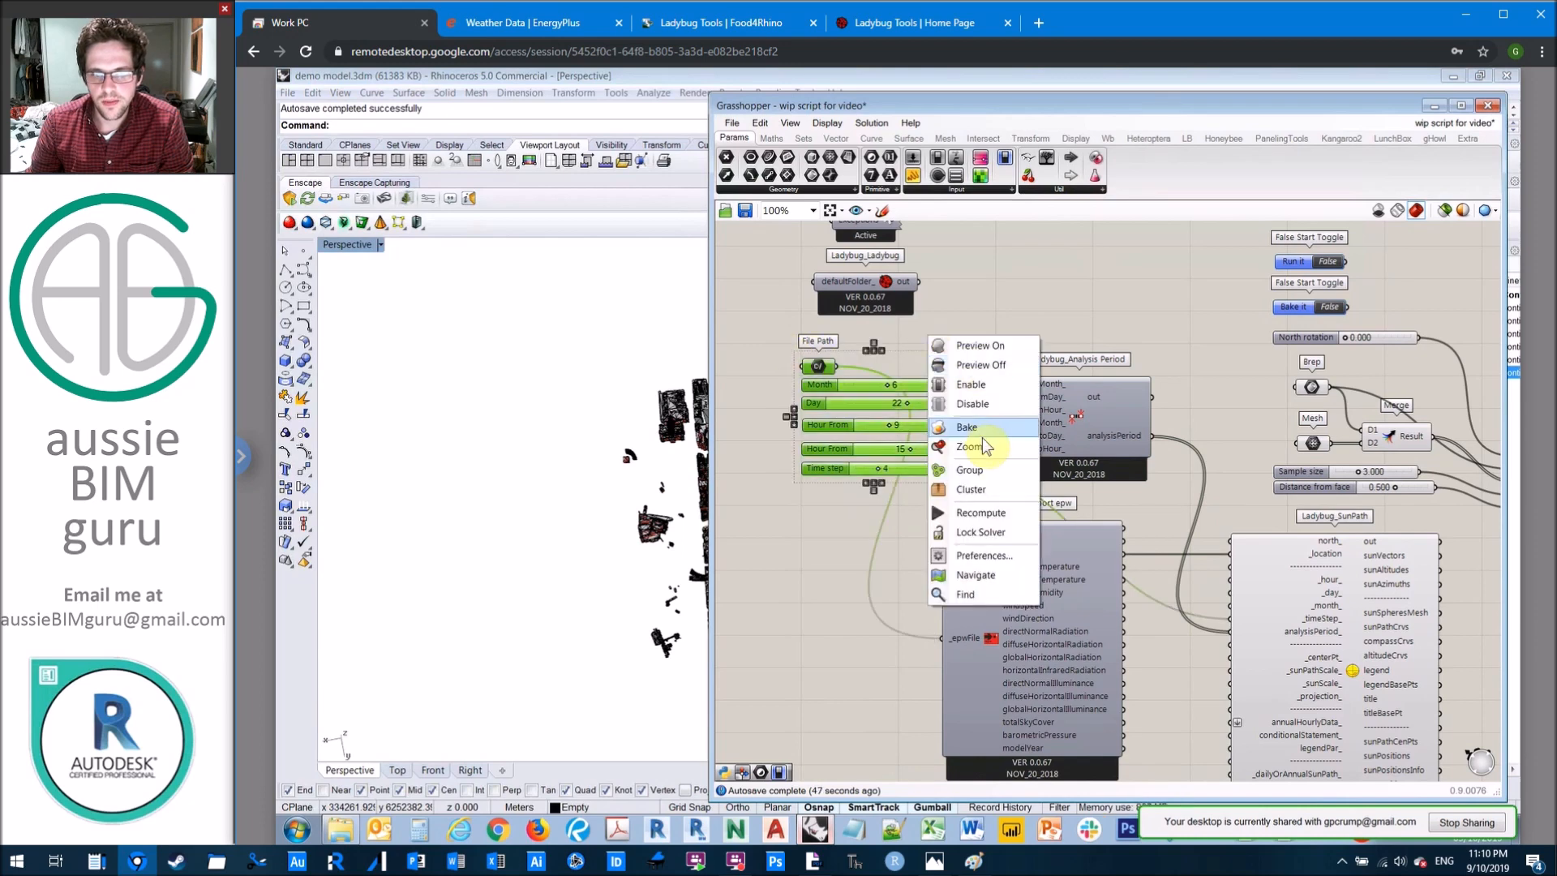
click(981, 490)
Step: Group the Run it and Bake it toggles with the North rotation, Brep, Mesh, Merge, Sample size and Distance from face components
click(981, 313)
right_drag(1073, 323, 936, 386)
drag(1316, 558, 1107, 300)
right_click(1108, 300)
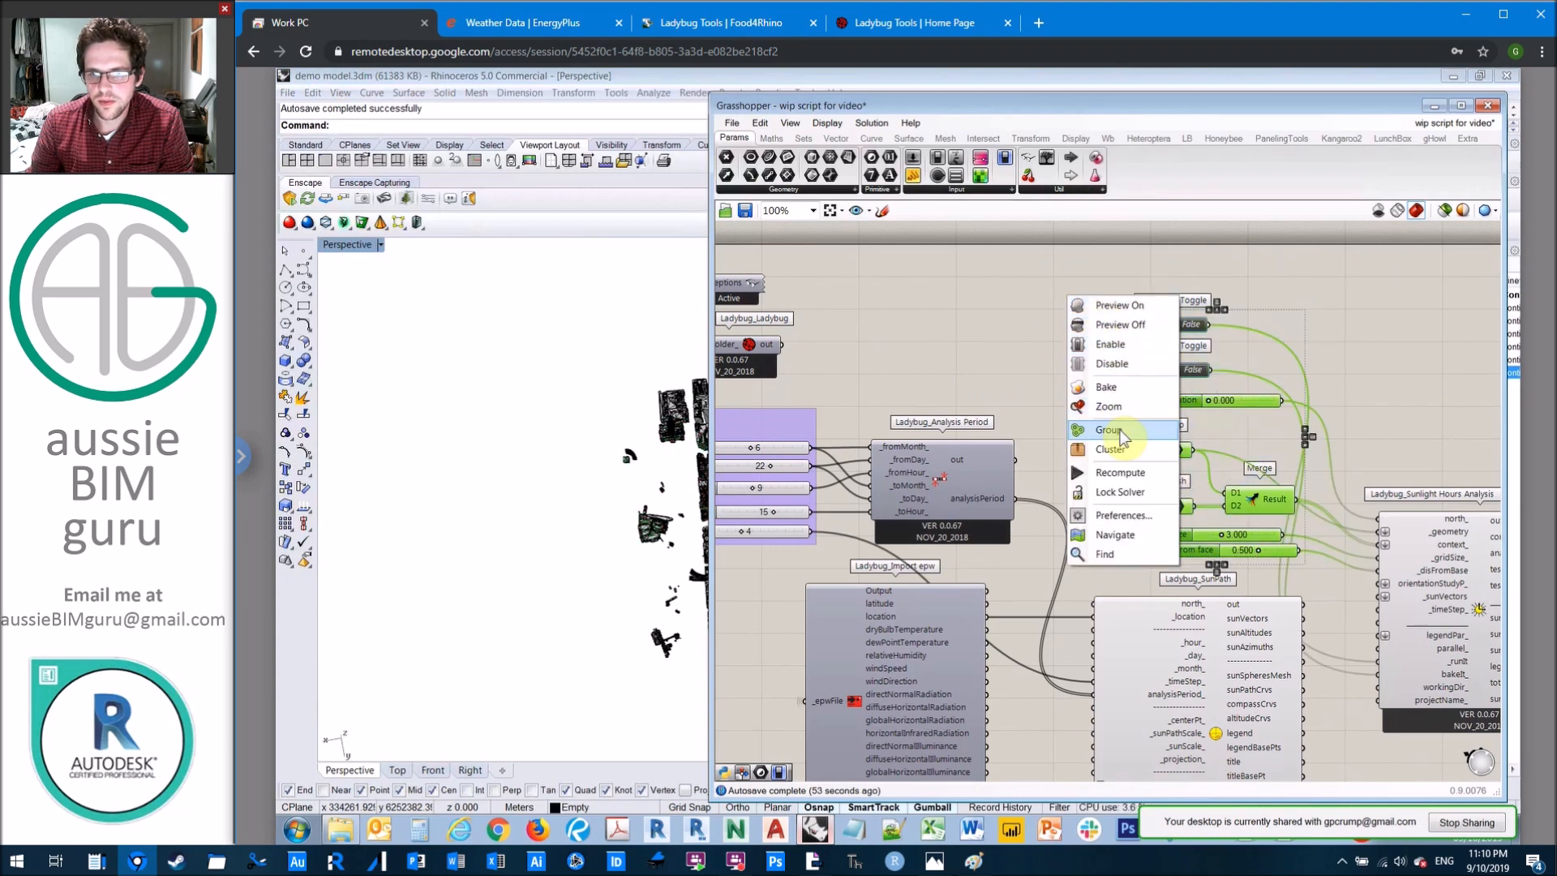
click(1108, 429)
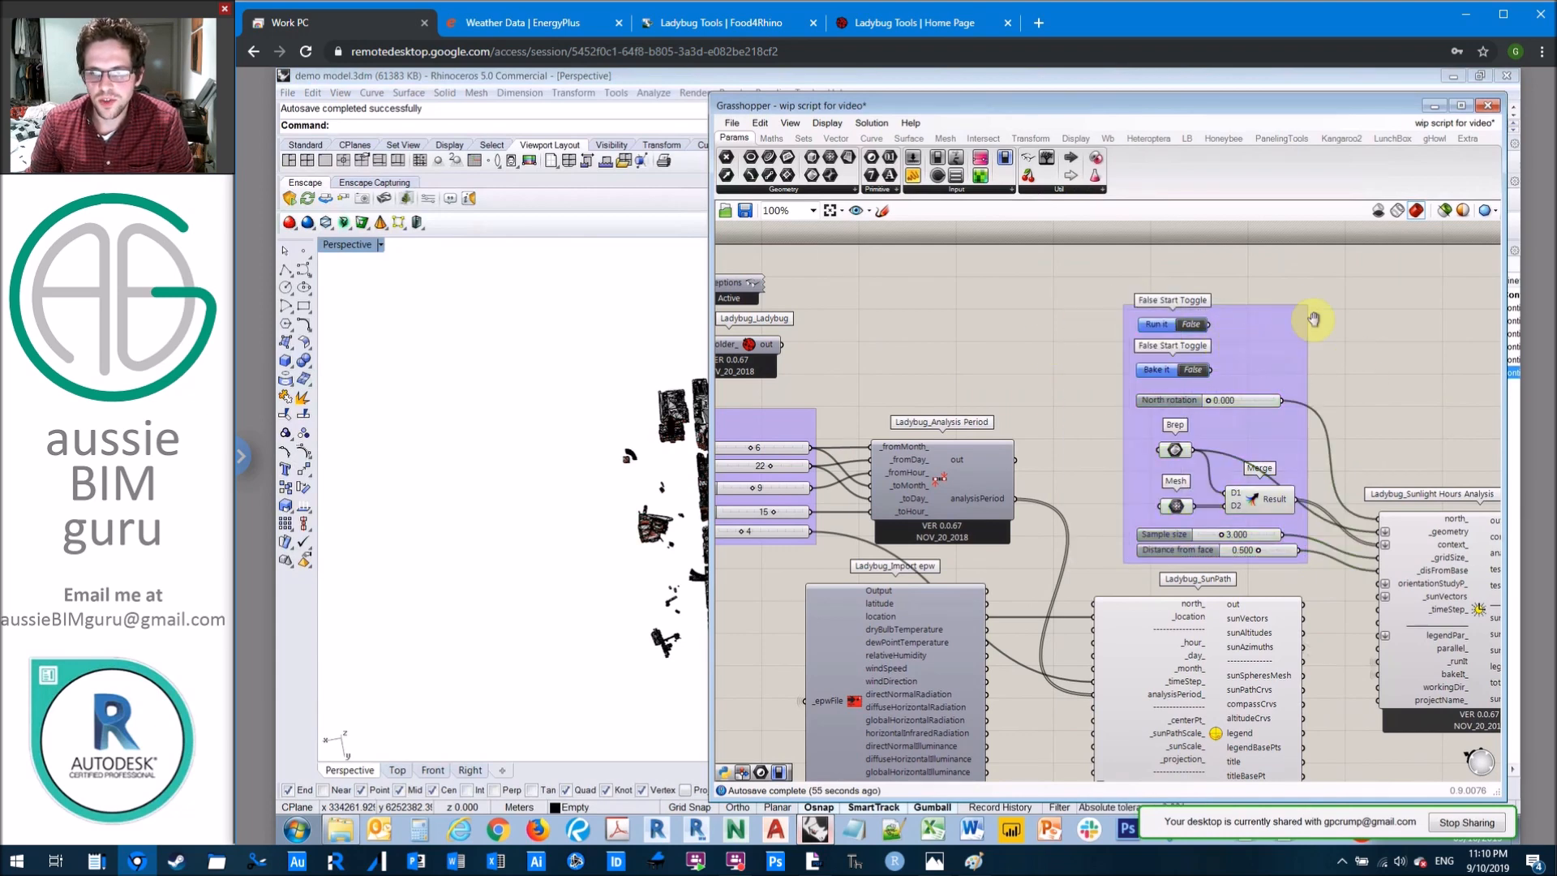
Step: Connect the sunVectors output of Ladybug_SunPath to the _sunVectors input of Ladybug_Sunlight Hours Analysis
right_drag(1312, 320, 1244, 266)
scroll(1289, 313, down, 2)
scroll(1180, 484, up, 5)
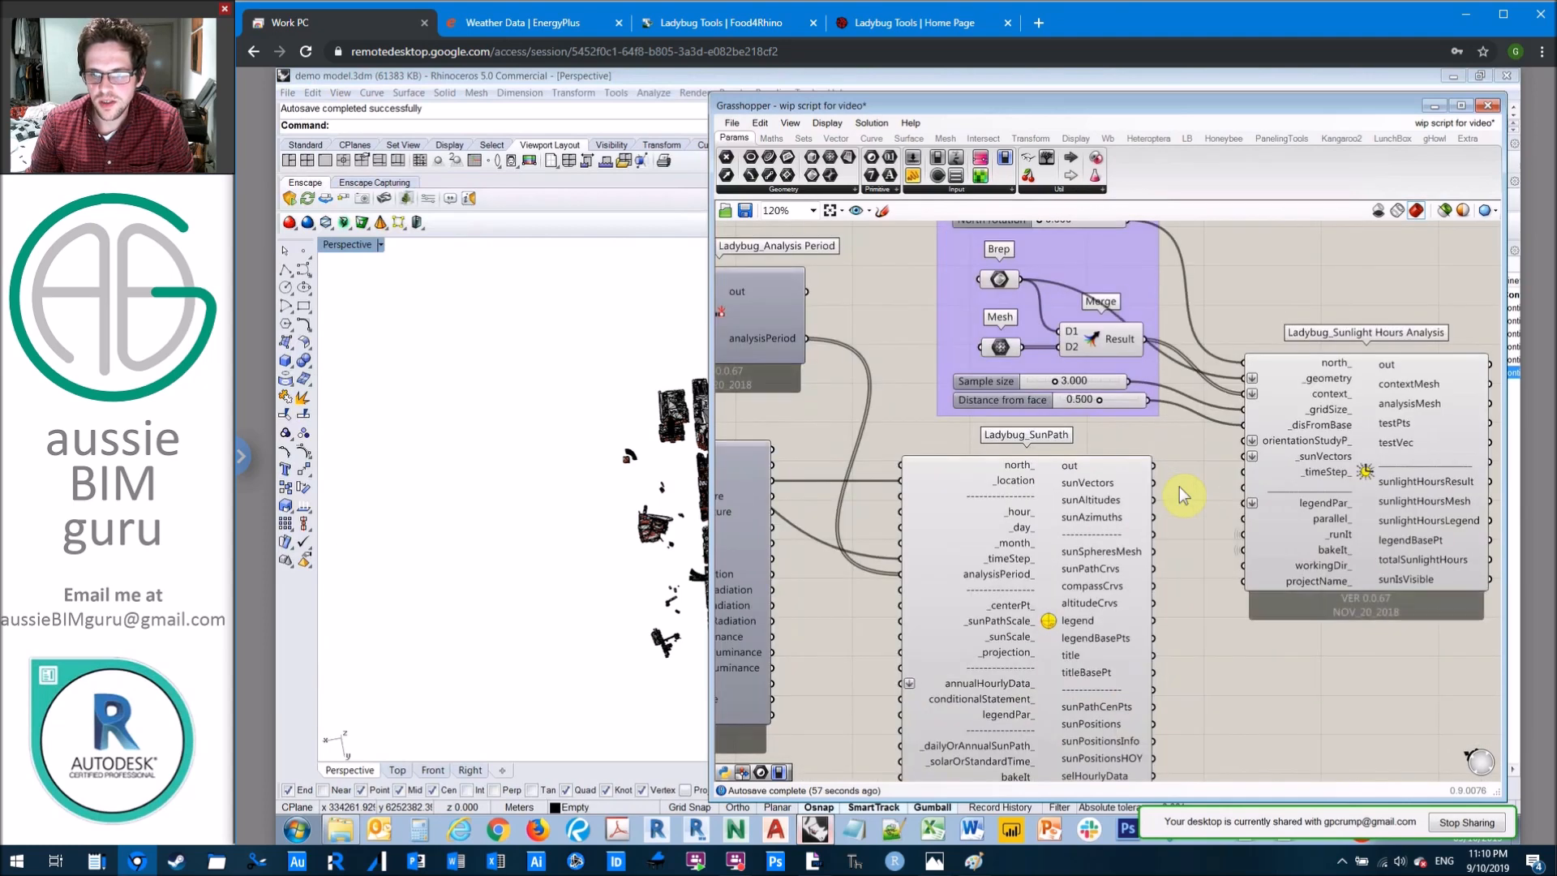
right_drag(1077, 450, 1040, 449)
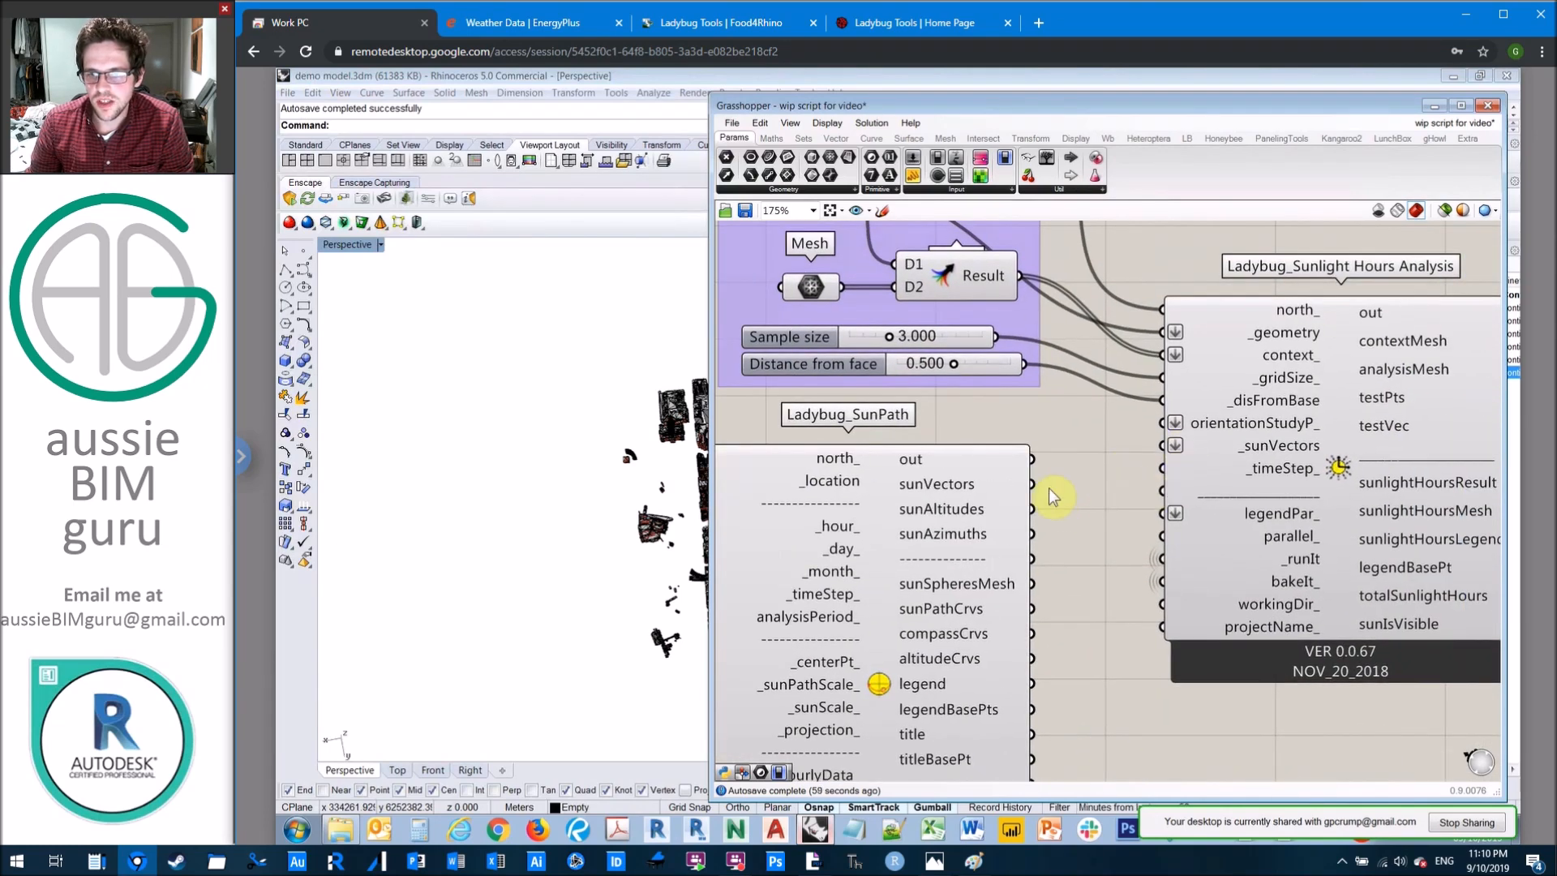
drag(1033, 491, 1165, 445)
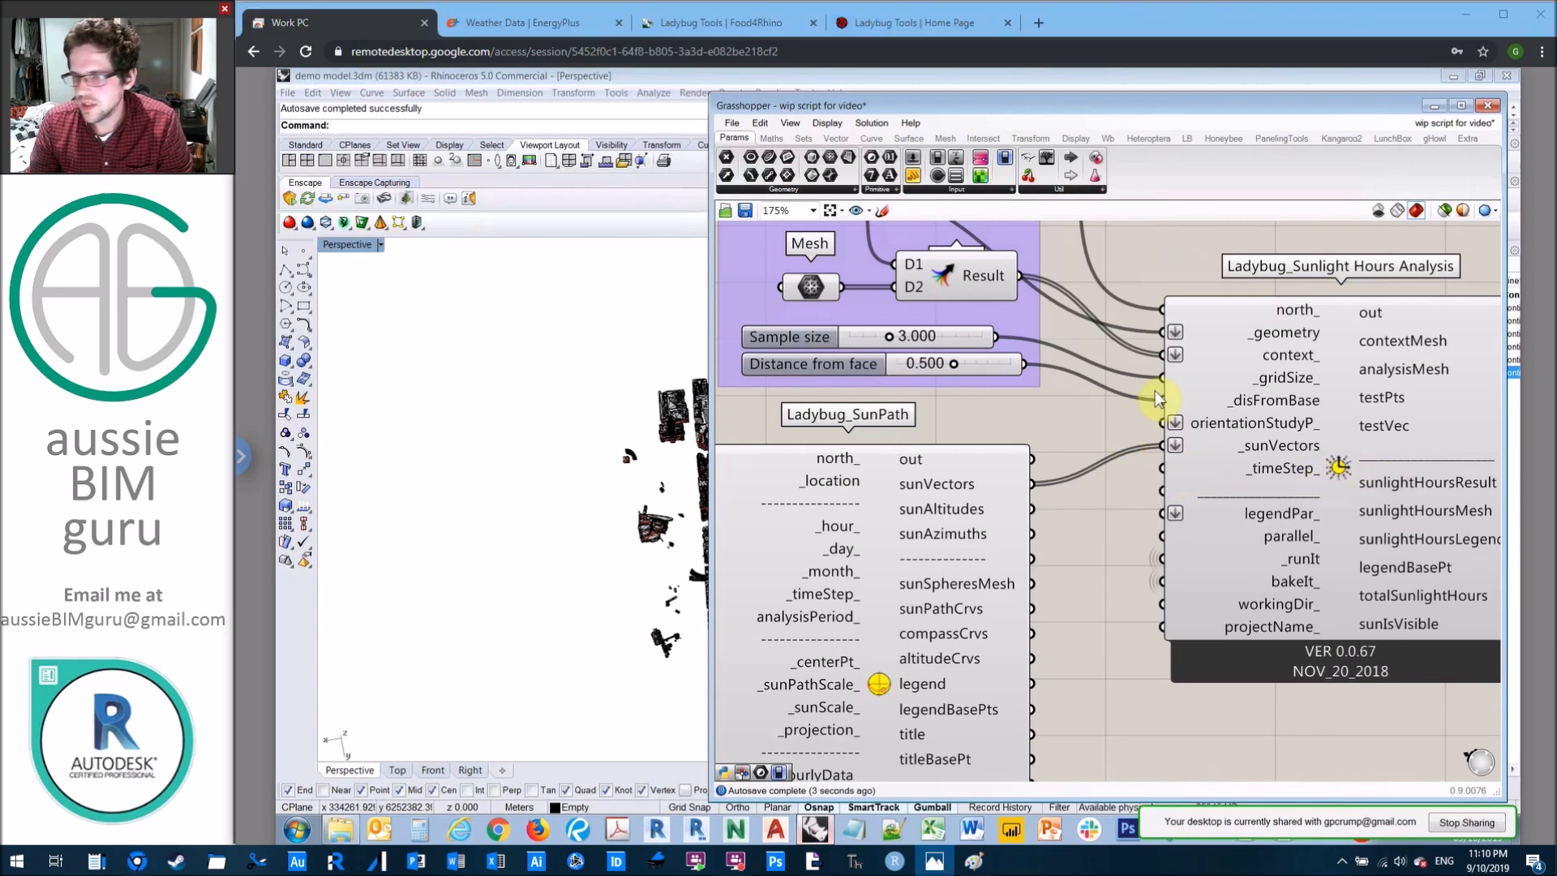
Step: Connect the Time step slider to the _timeStep_ input of Ladybug_Sunlight Hours Analysis and set that input's wire display to Hidden
scroll(1159, 455, down, 3)
right_drag(937, 436, 1234, 402)
drag(831, 350, 1442, 436)
scroll(1063, 400, down, 1)
scroll(1440, 435, up, 5)
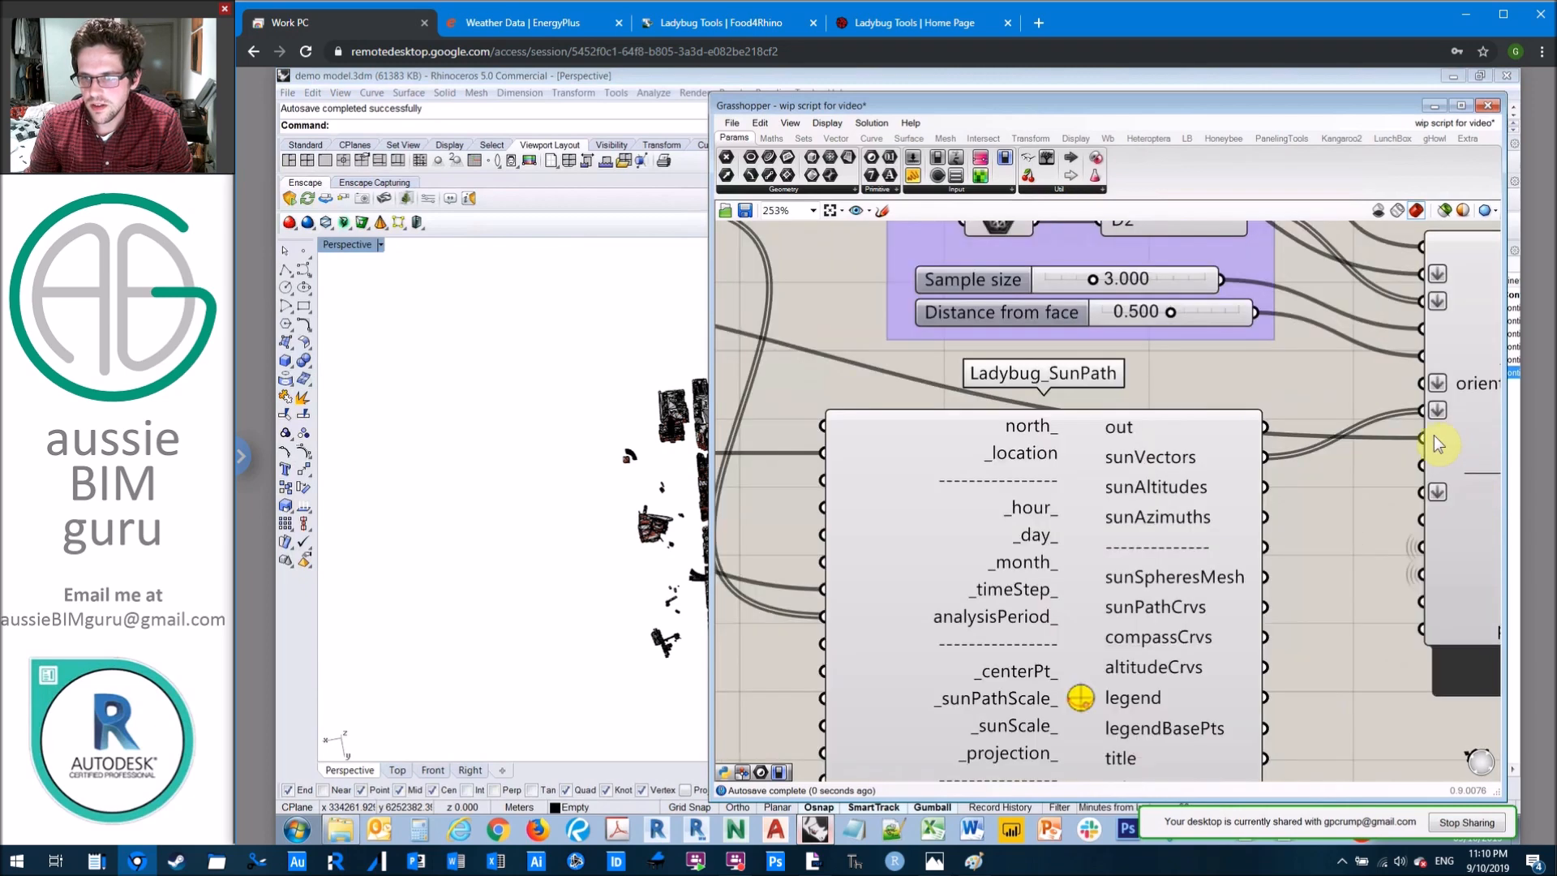
right_click(1428, 438)
mouse_move(1383, 481)
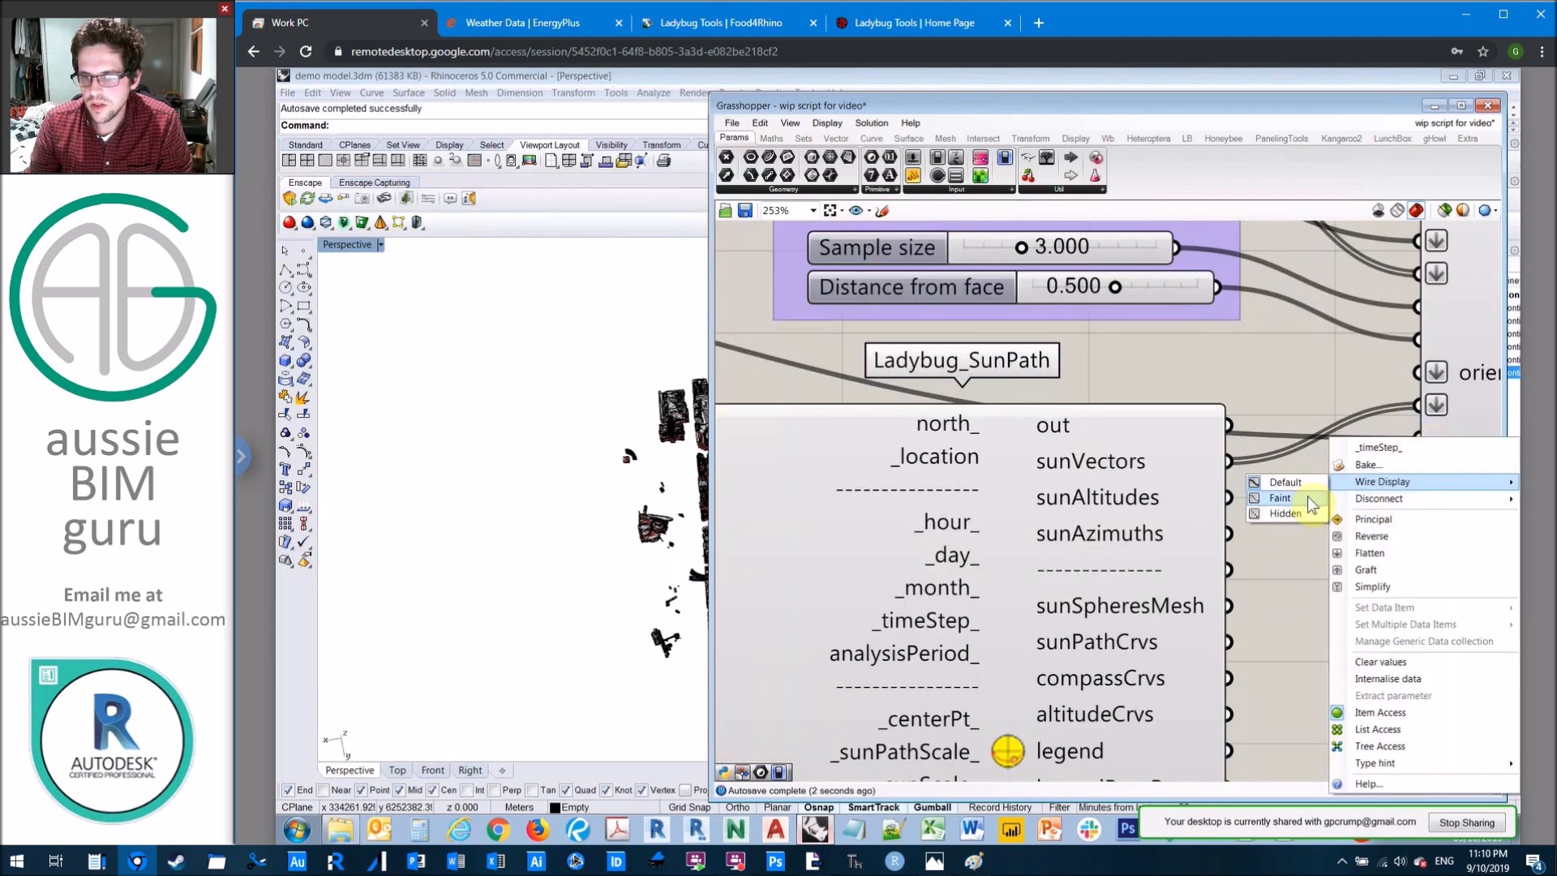
click(1286, 513)
scroll(1122, 514, down, 3)
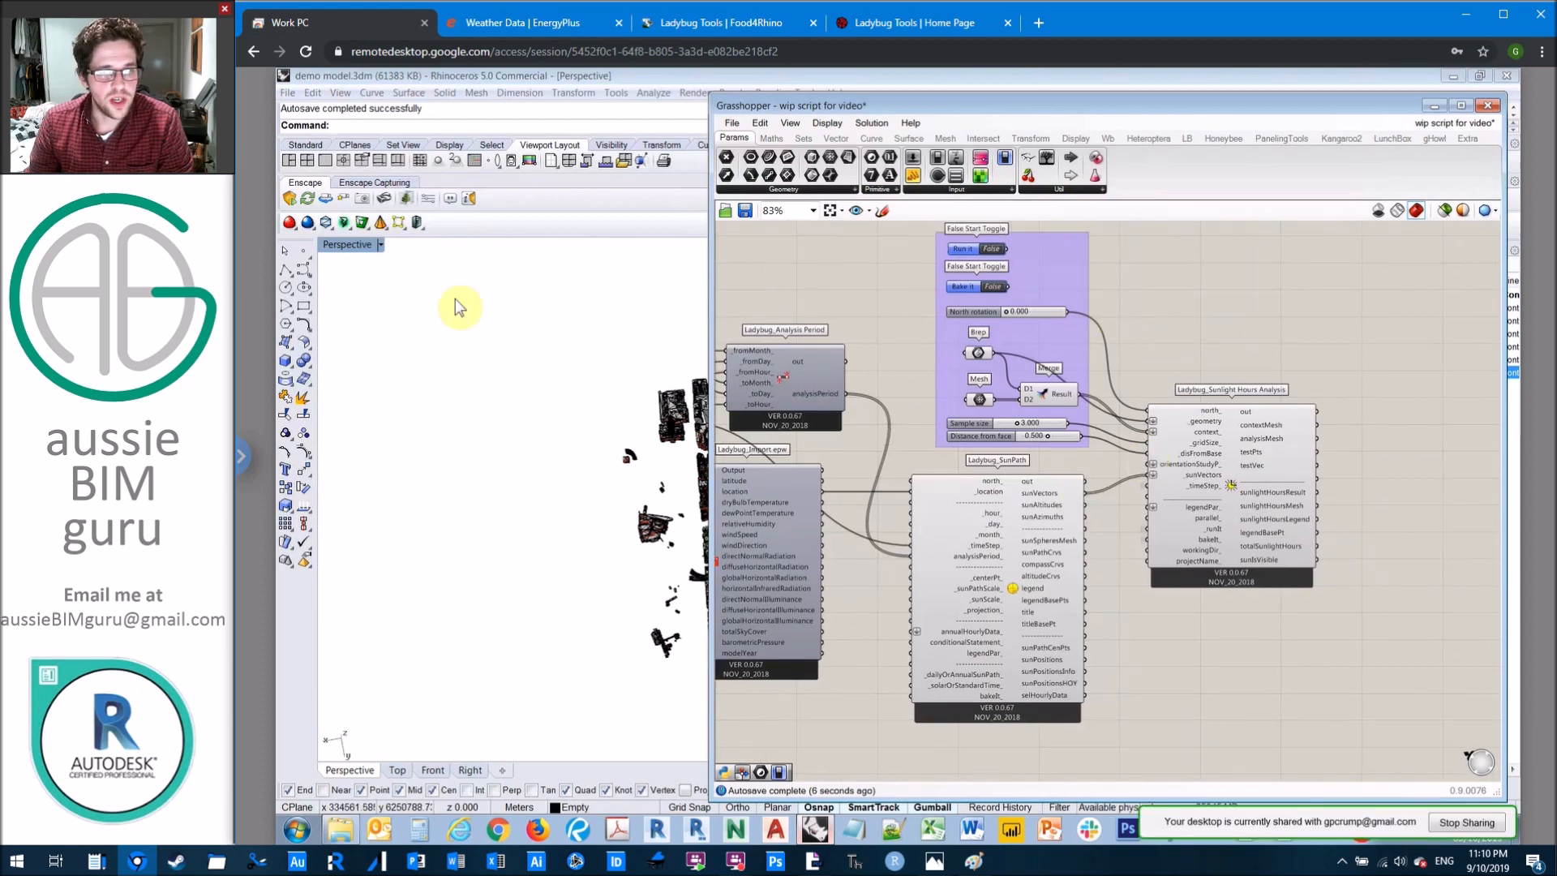
Step: Minimise the Grasshopper window and switch off the Context model and Test model layers in Rhino
click(386, 303)
scroll(438, 320, down, 4)
right_drag(451, 324, 541, 297)
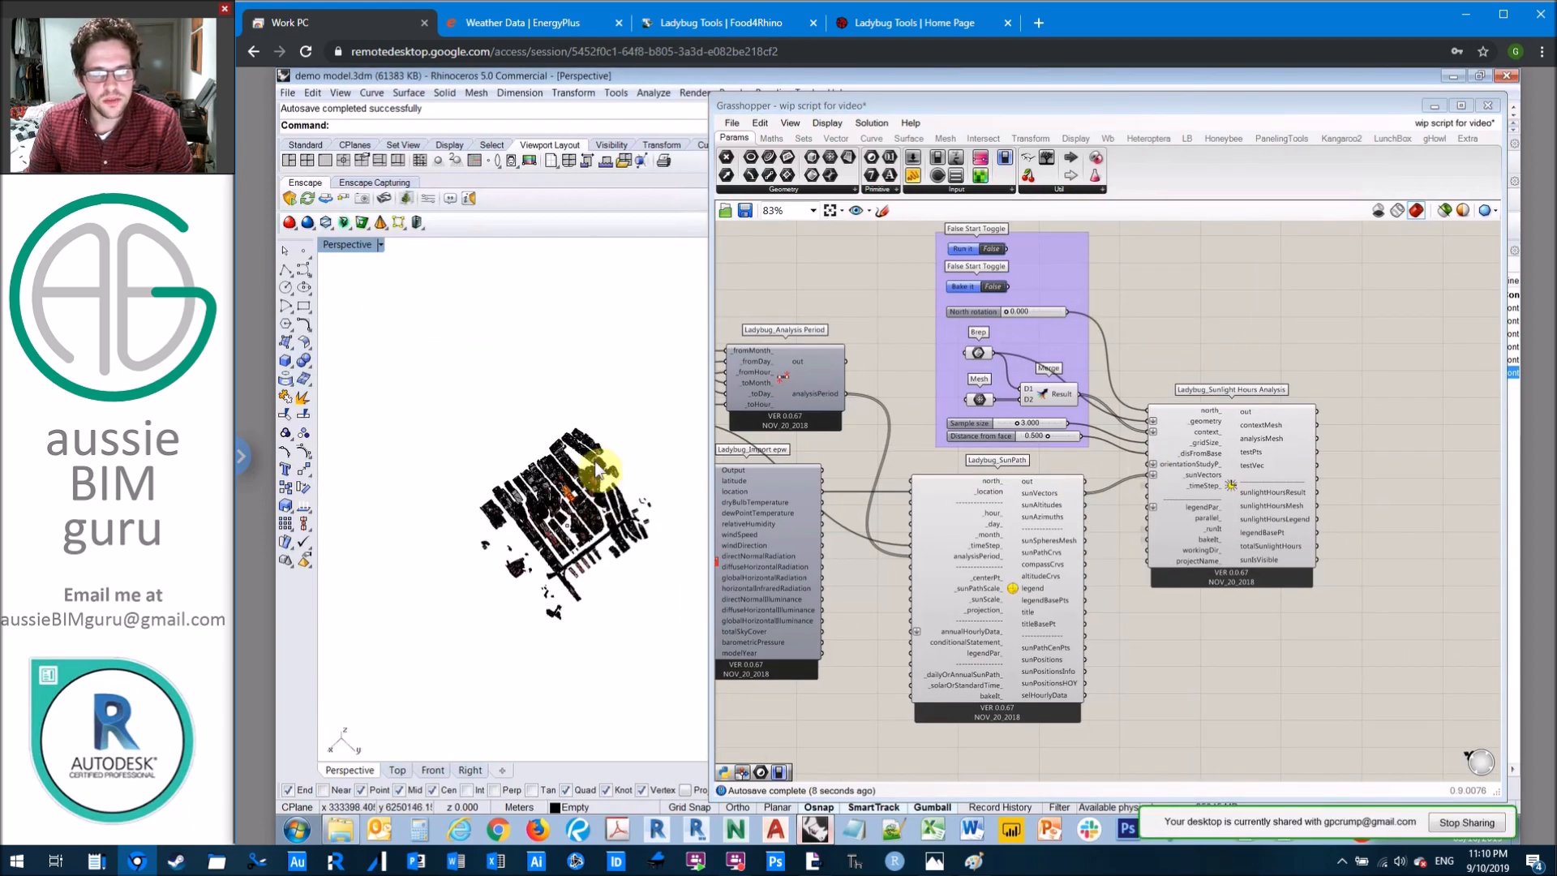
scroll(571, 574, up, 6)
right_drag(569, 567, 565, 496)
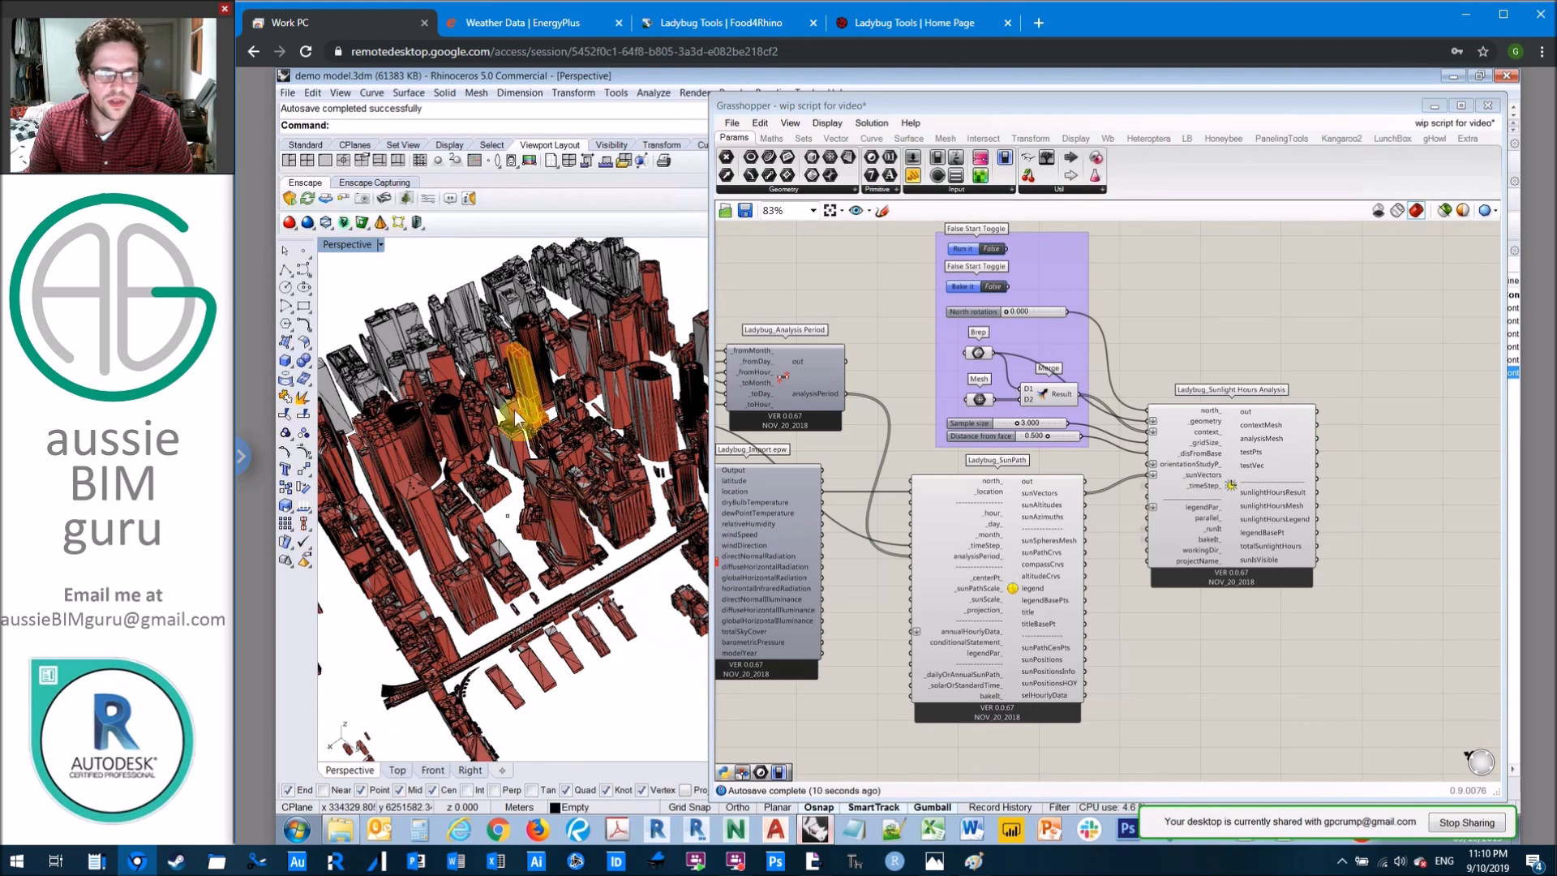
scroll(564, 496, down, 3)
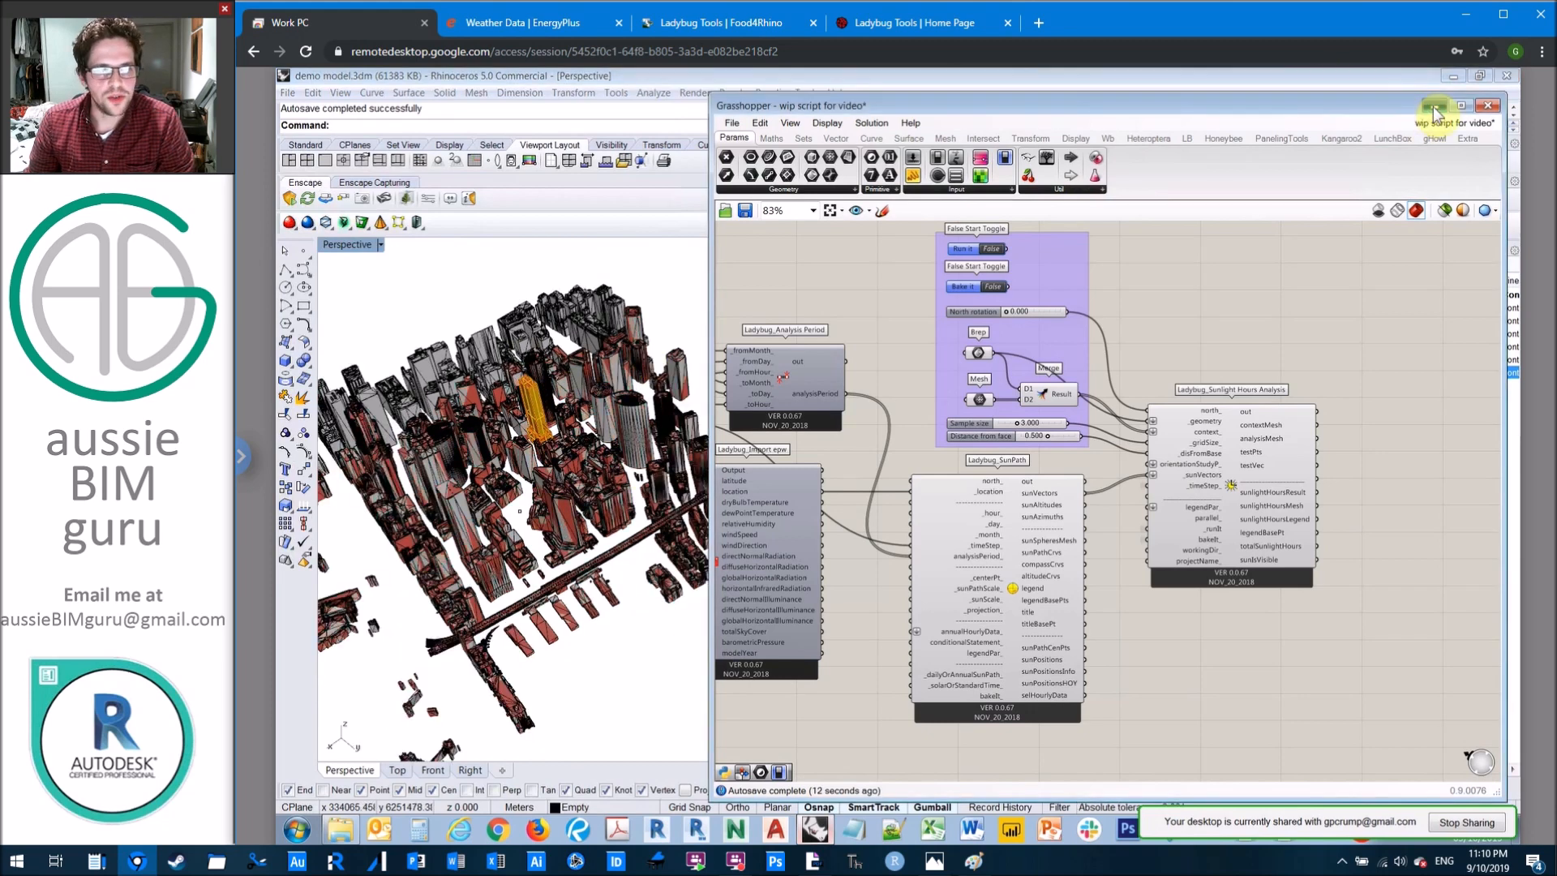
click(1433, 106)
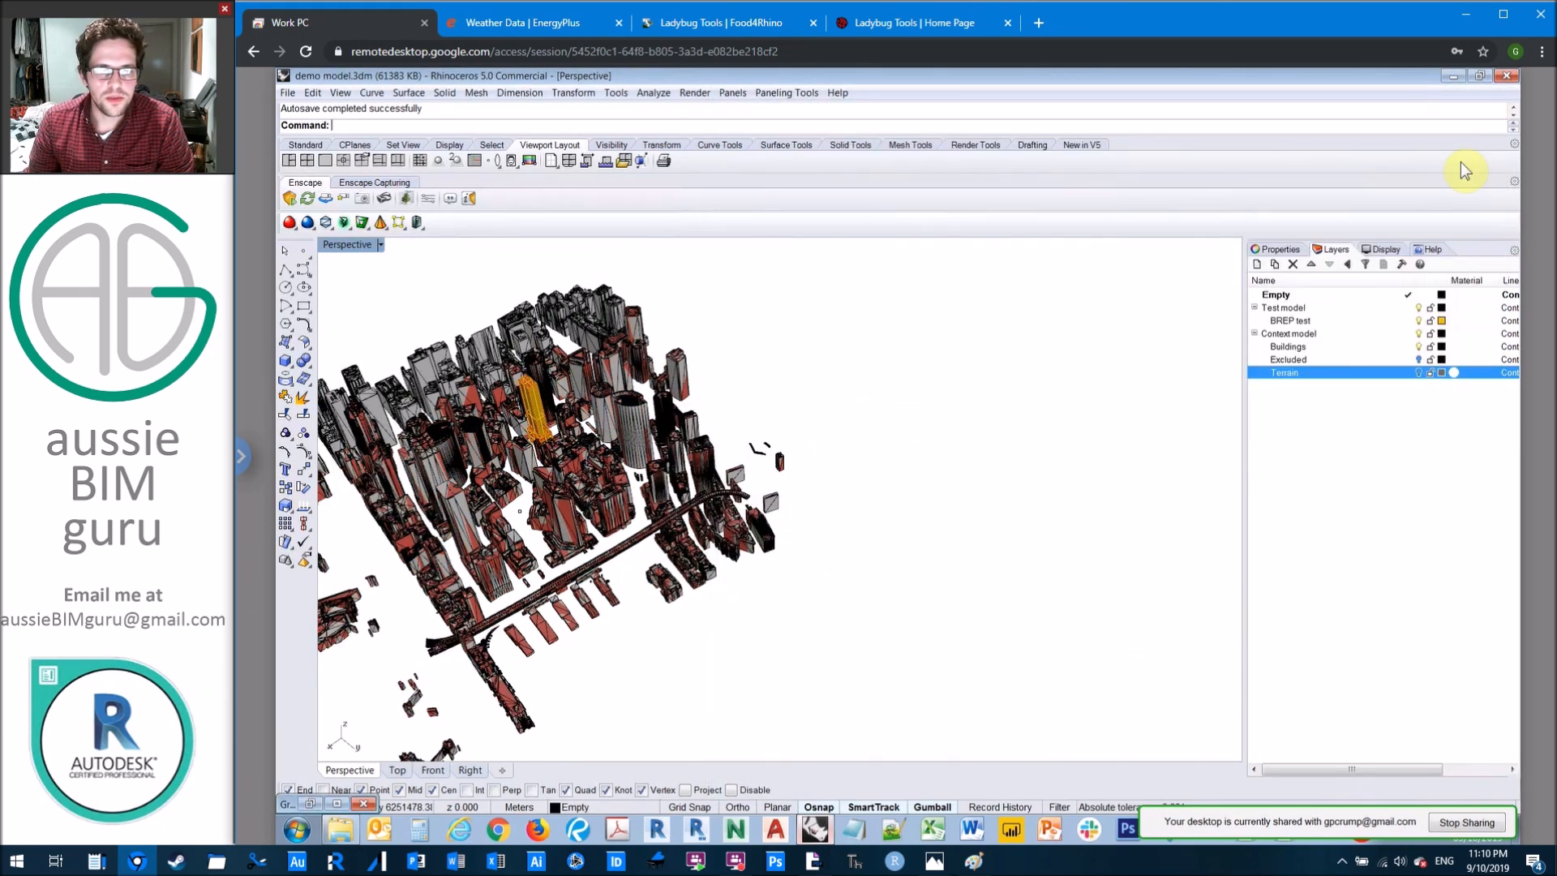
click(1418, 333)
click(1418, 308)
scroll(529, 409, up, 4)
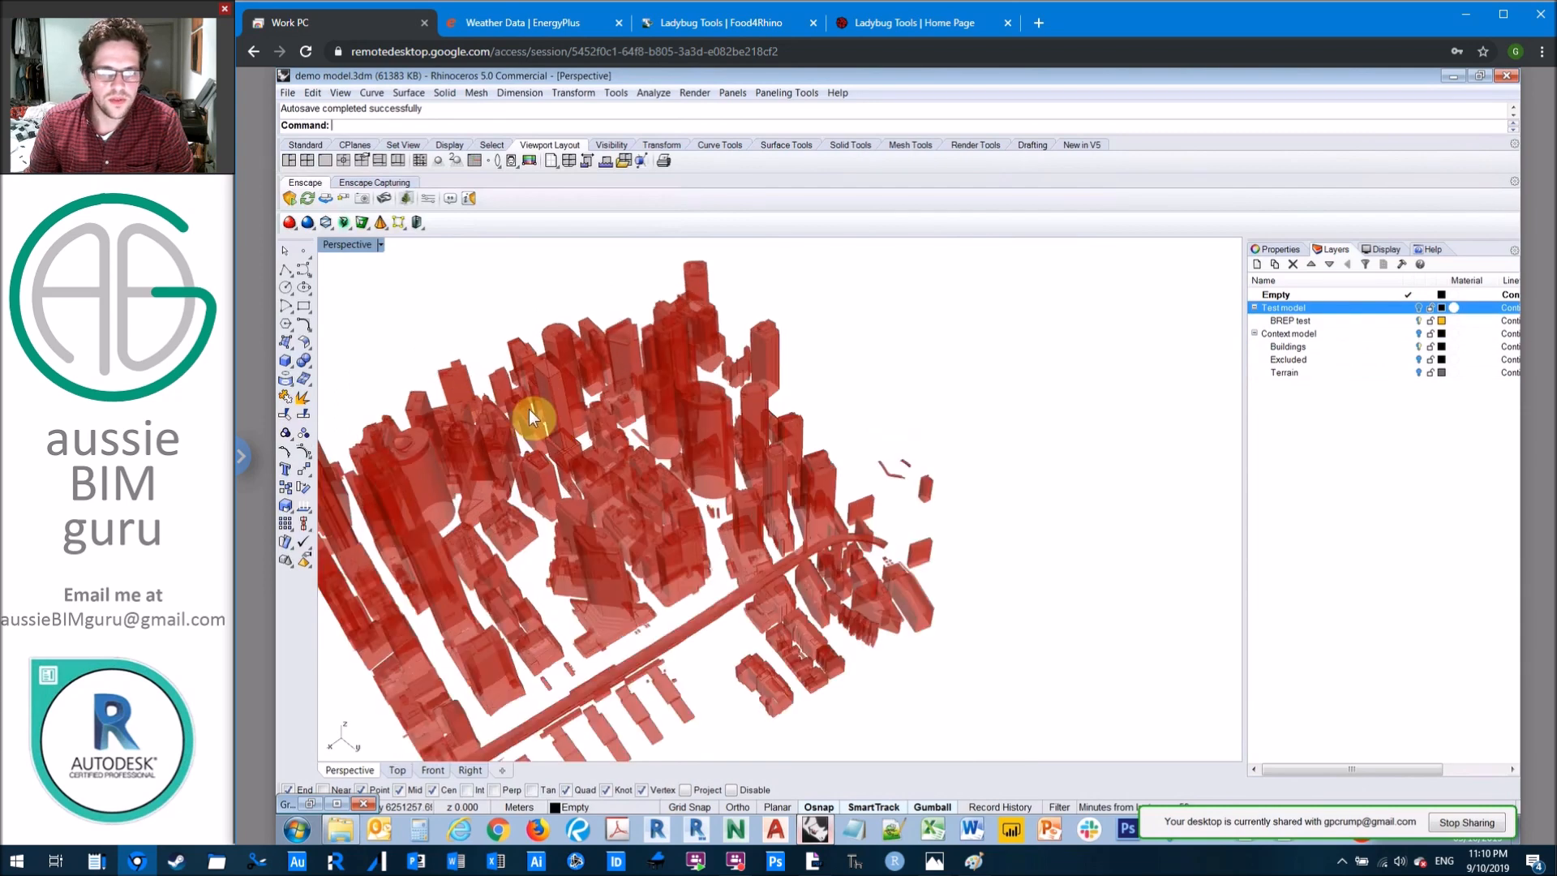
scroll(528, 409, up, 2)
scroll(566, 377, up, 5)
right_drag(622, 374, 604, 423)
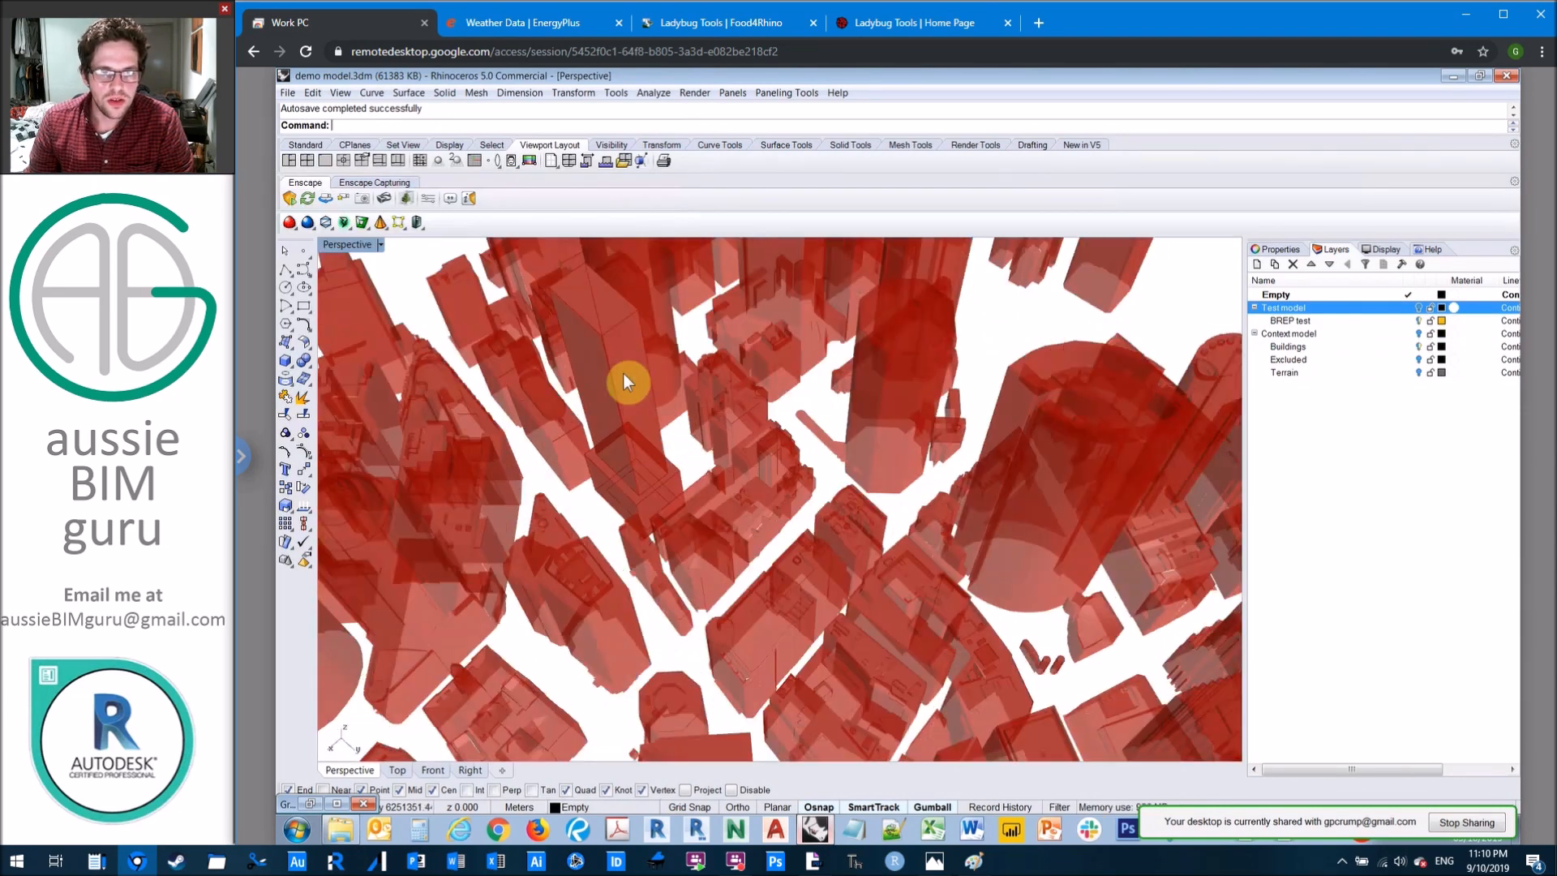
scroll(714, 470, down, 2)
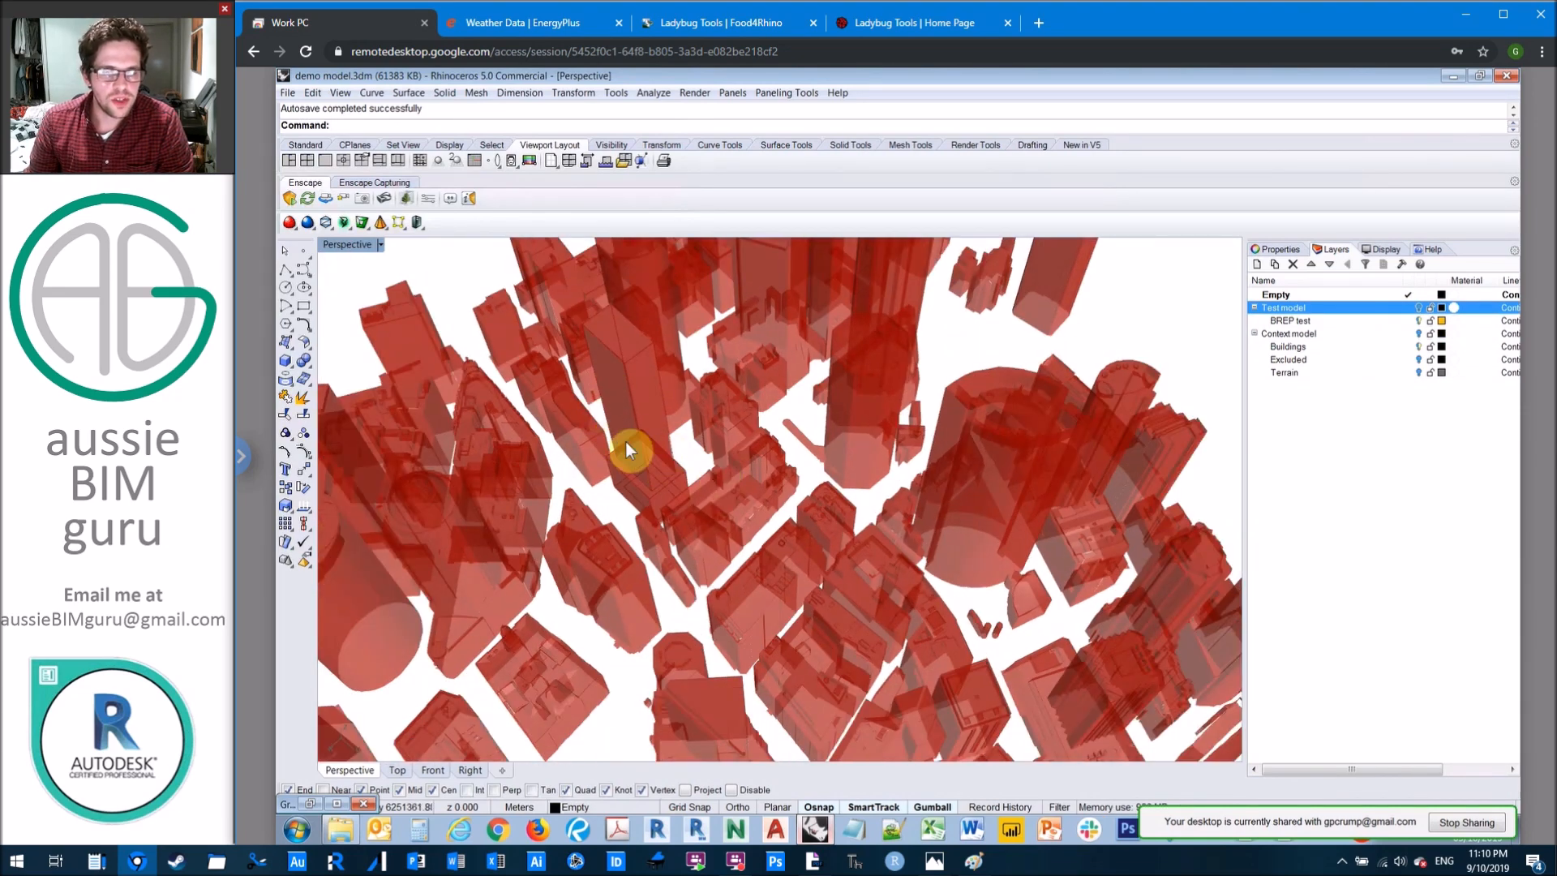
Step: Restore the Grasshopper window and turn off the preview of the Brep parameter
click(815, 829)
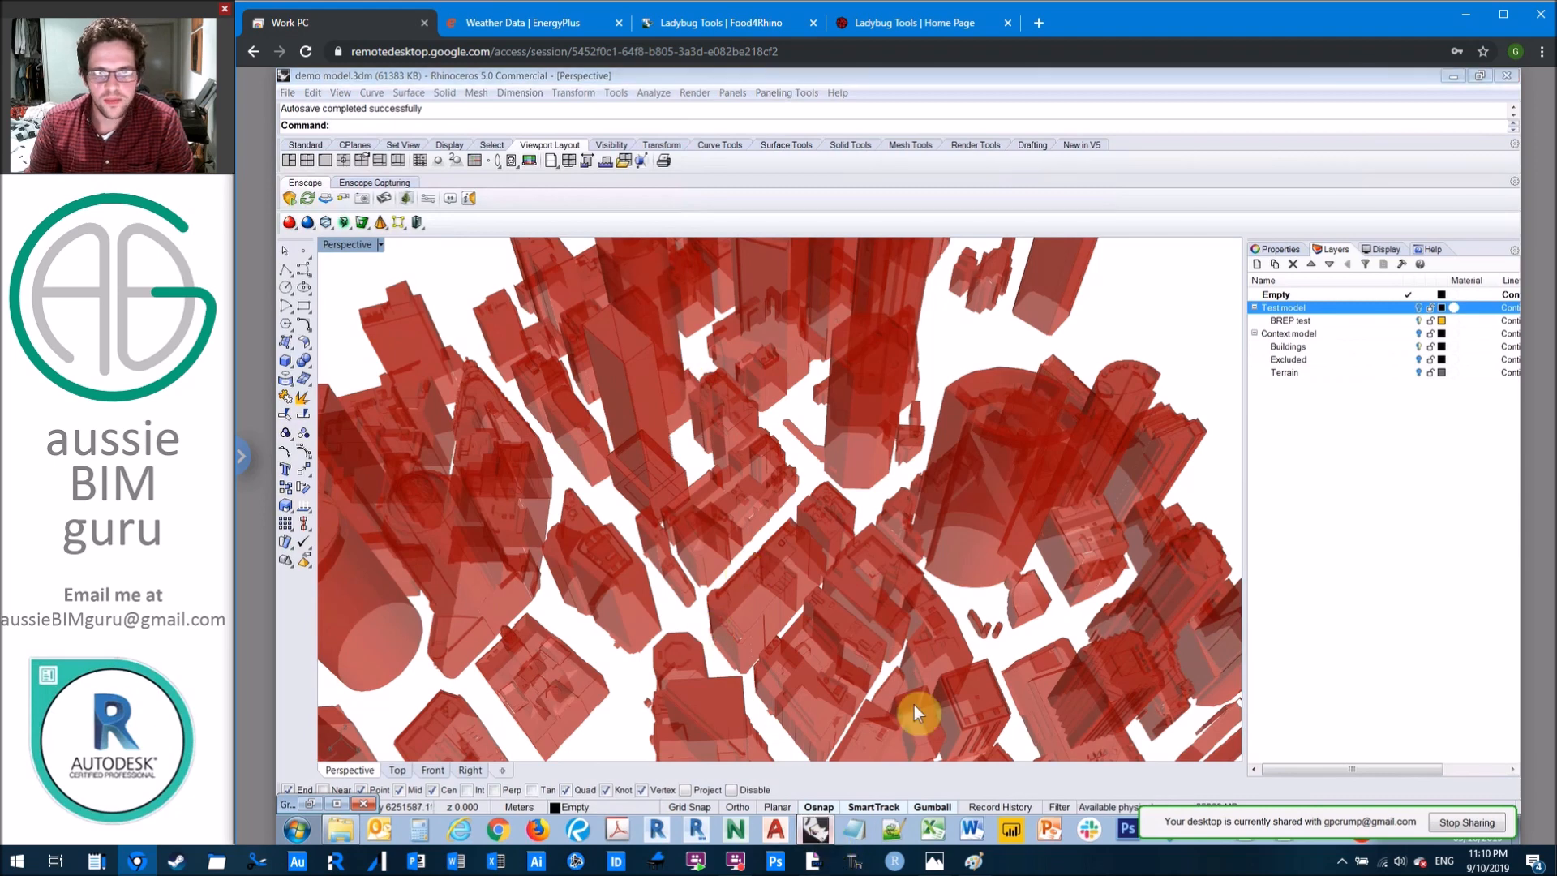
click(815, 829)
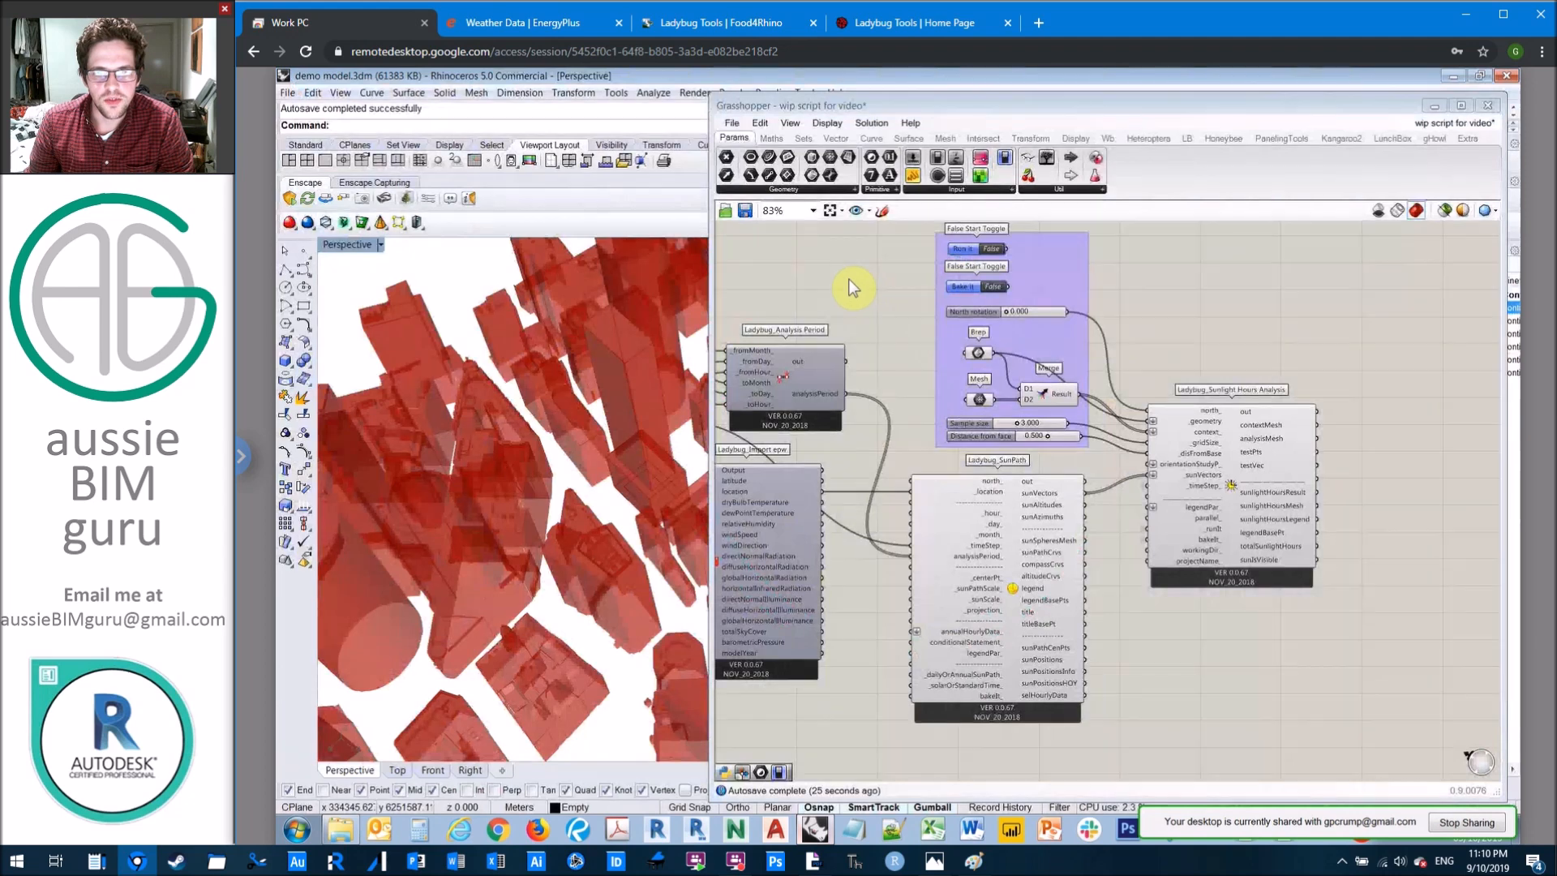
scroll(994, 344, up, 4)
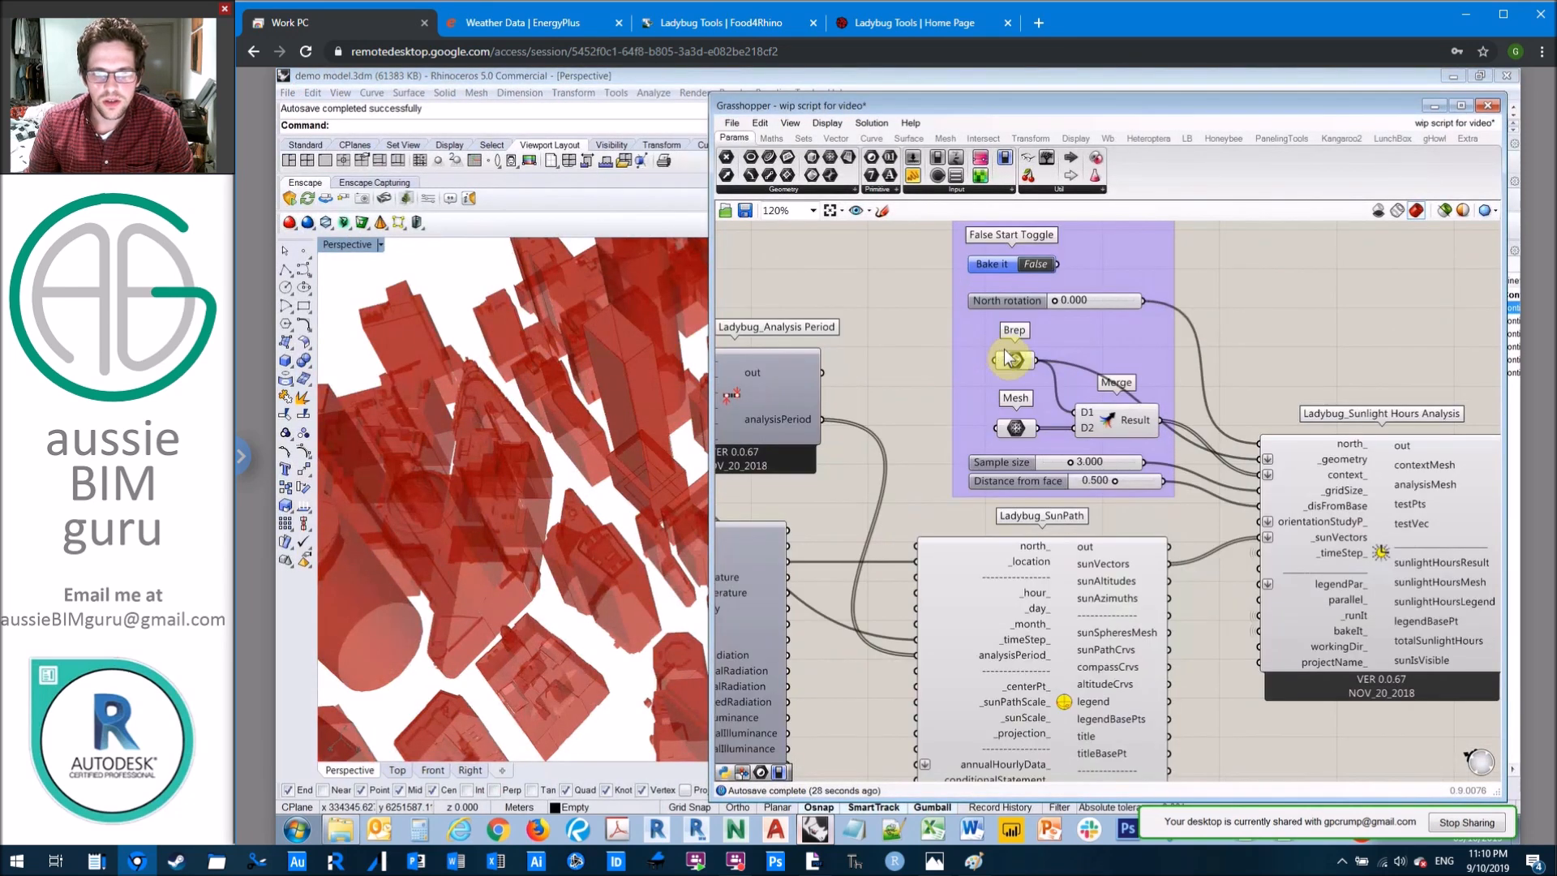
click(979, 352)
right_click(1031, 378)
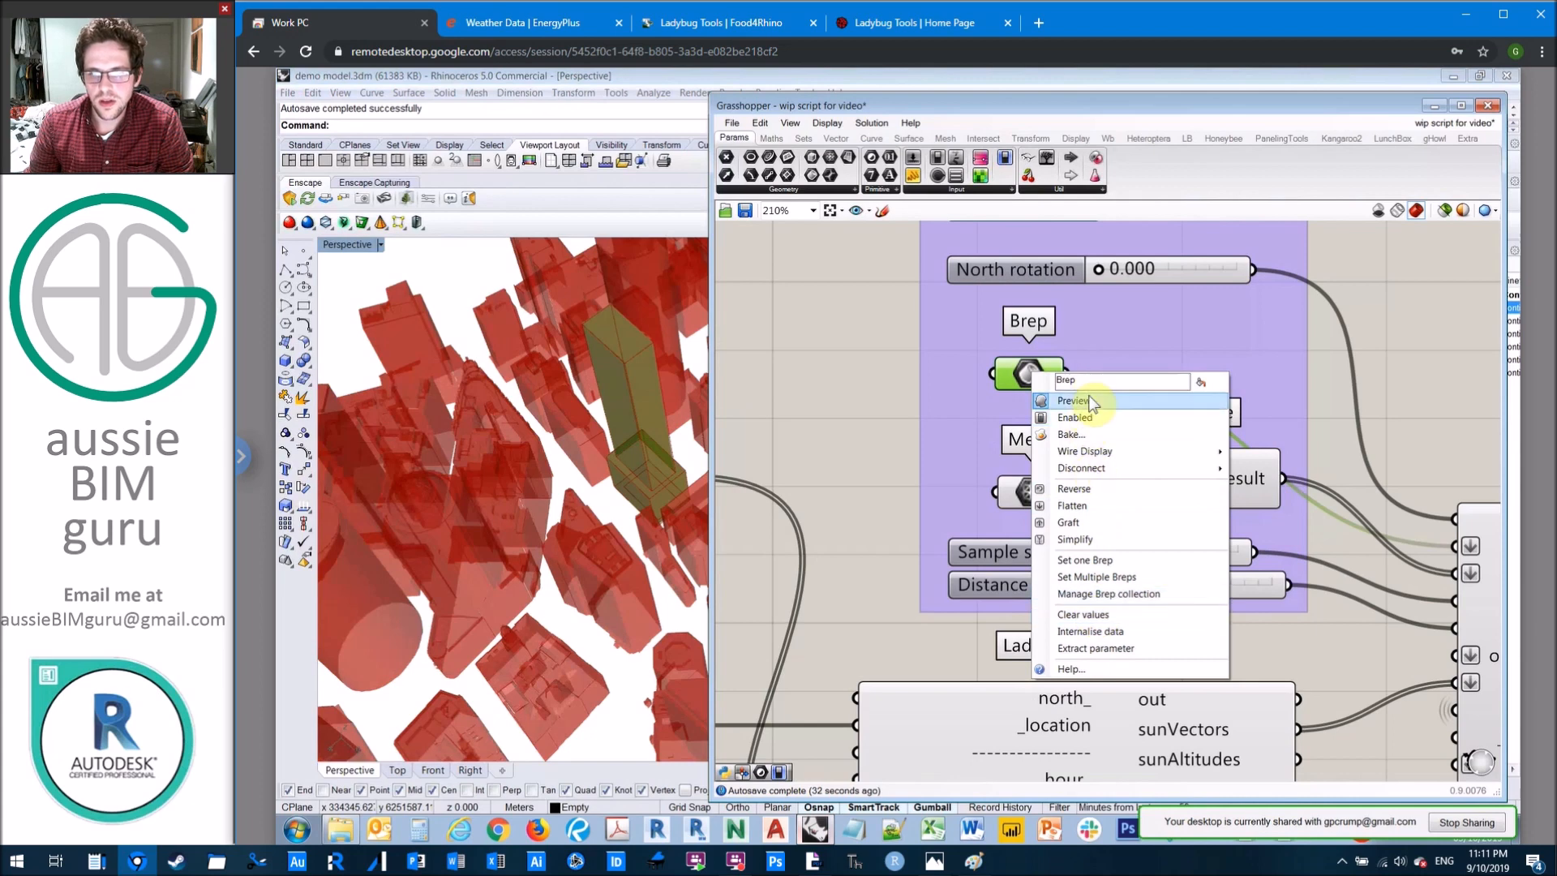
click(1079, 400)
Step: Turn off the preview of the Merge component and deselect it
click(1209, 477)
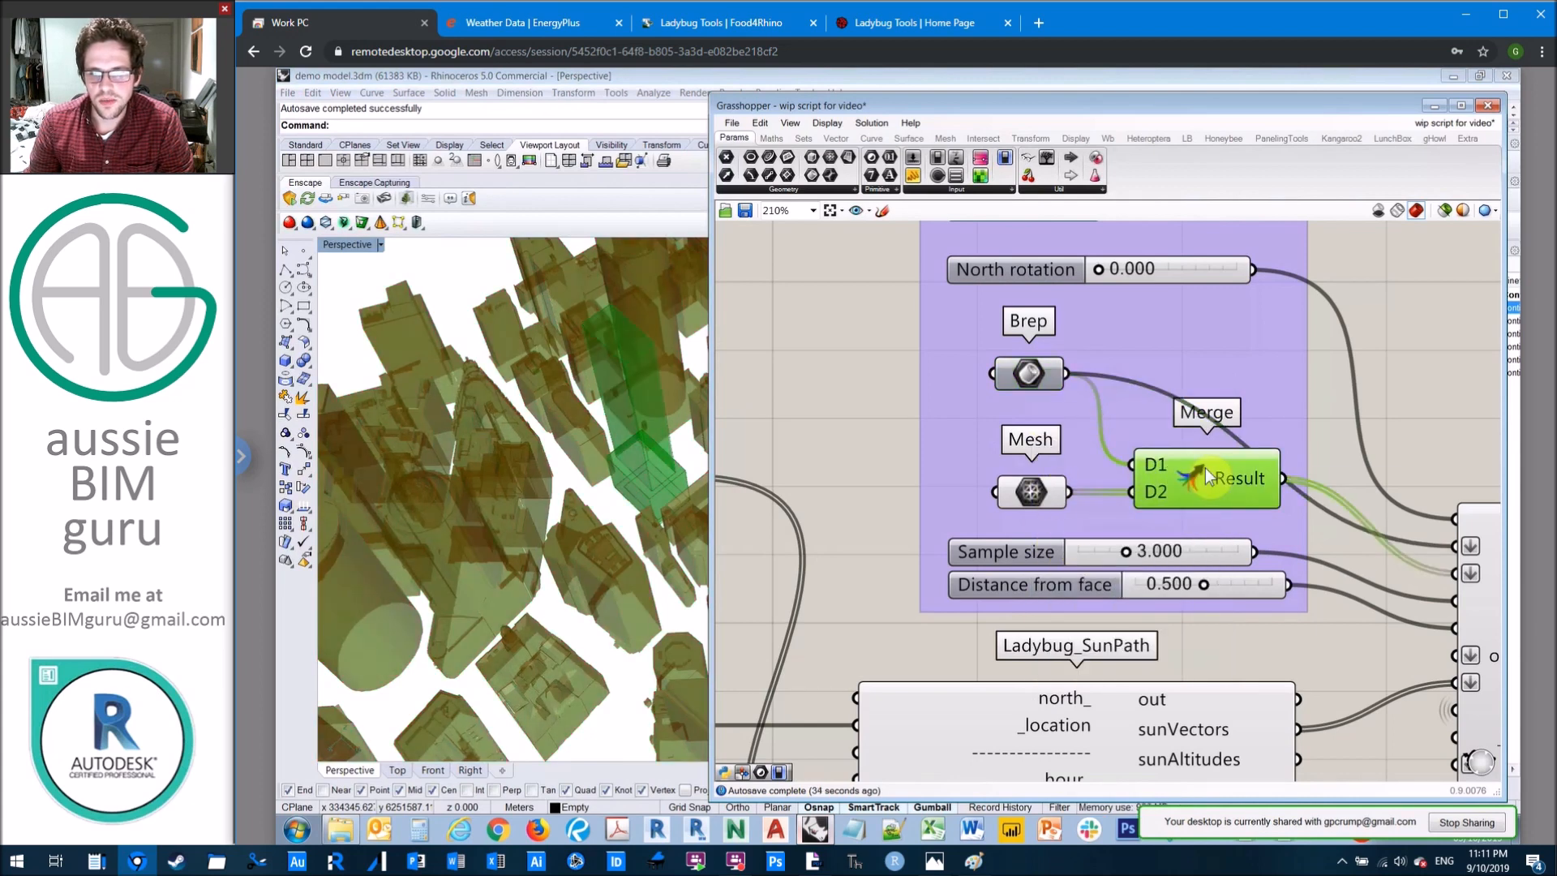
right_click(1212, 481)
click(1238, 495)
click(465, 413)
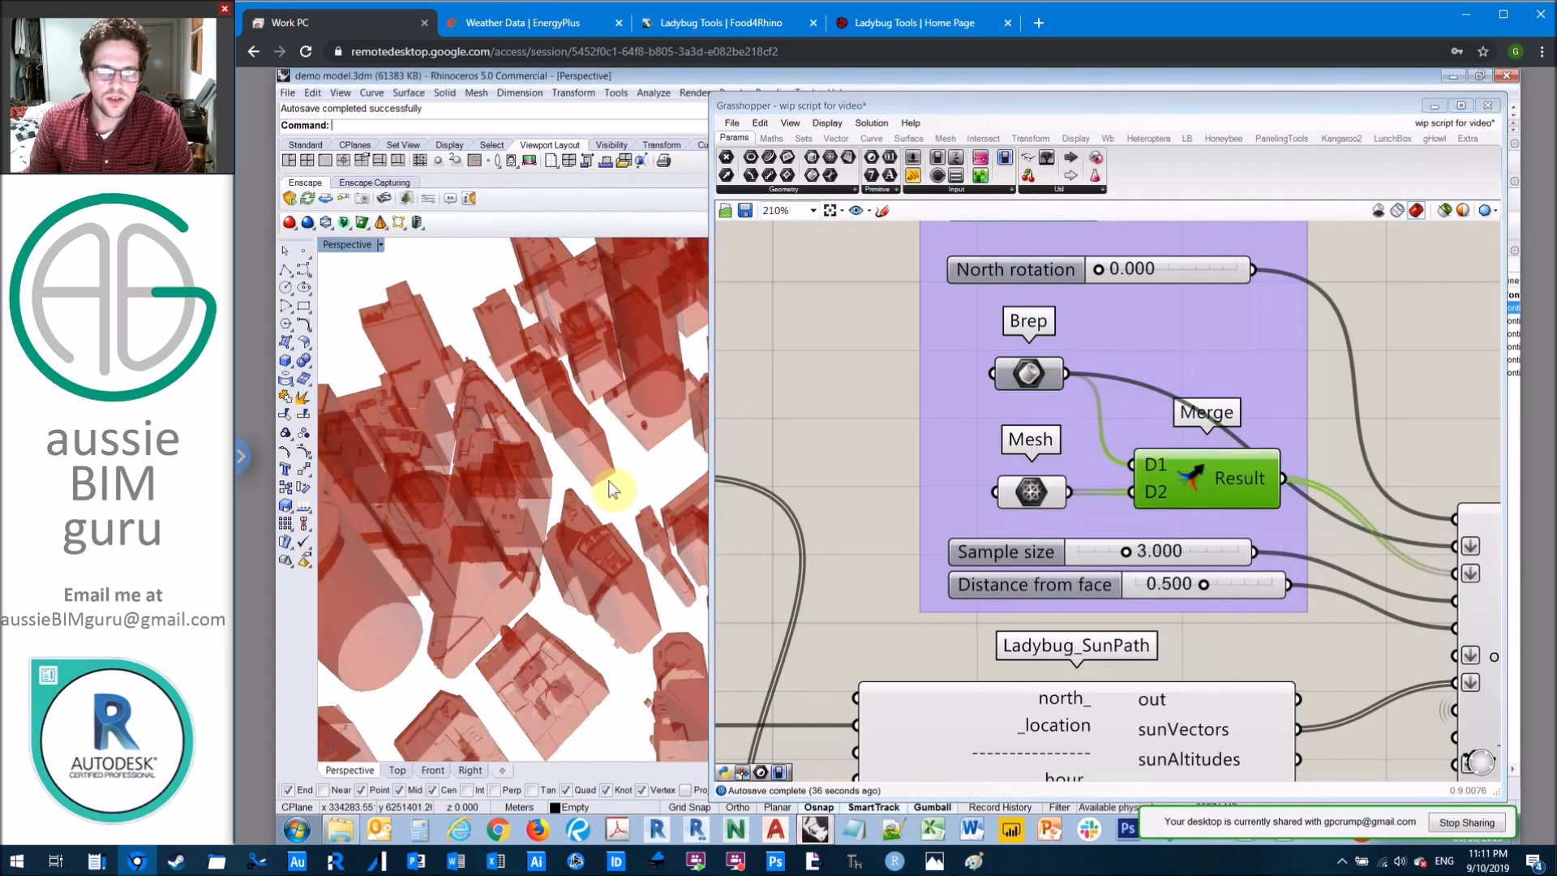
click(844, 330)
scroll(1029, 324, down, 4)
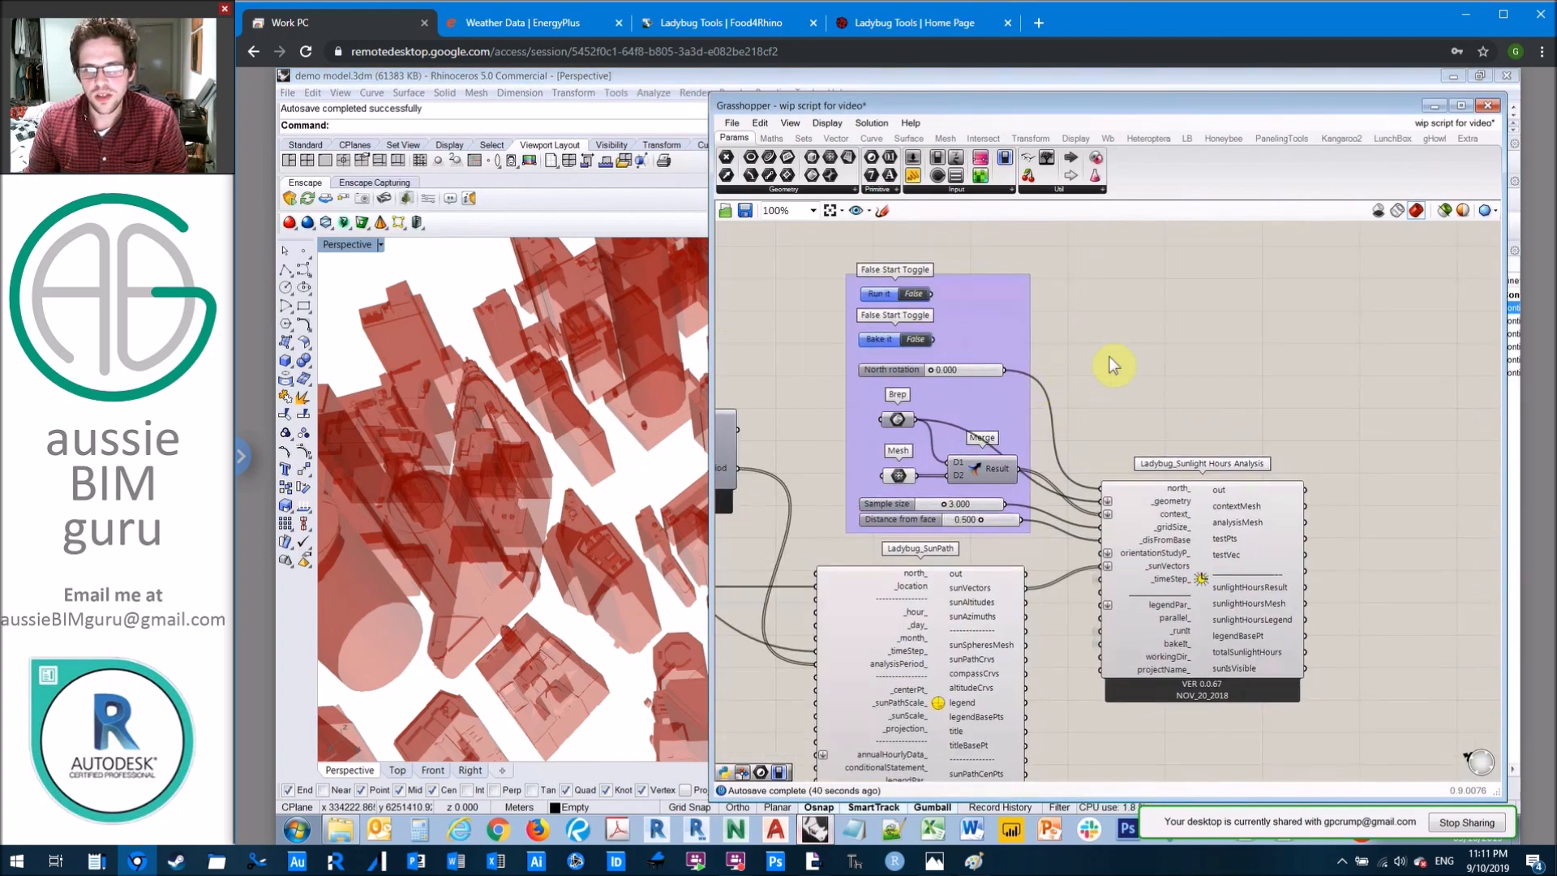
Step: Save the Grasshopper script and set the Run it toggle to True to run the sunlight hours analysis
key(ctrl+s)
scroll(839, 289, up, 5)
scroll(840, 290, up, 1)
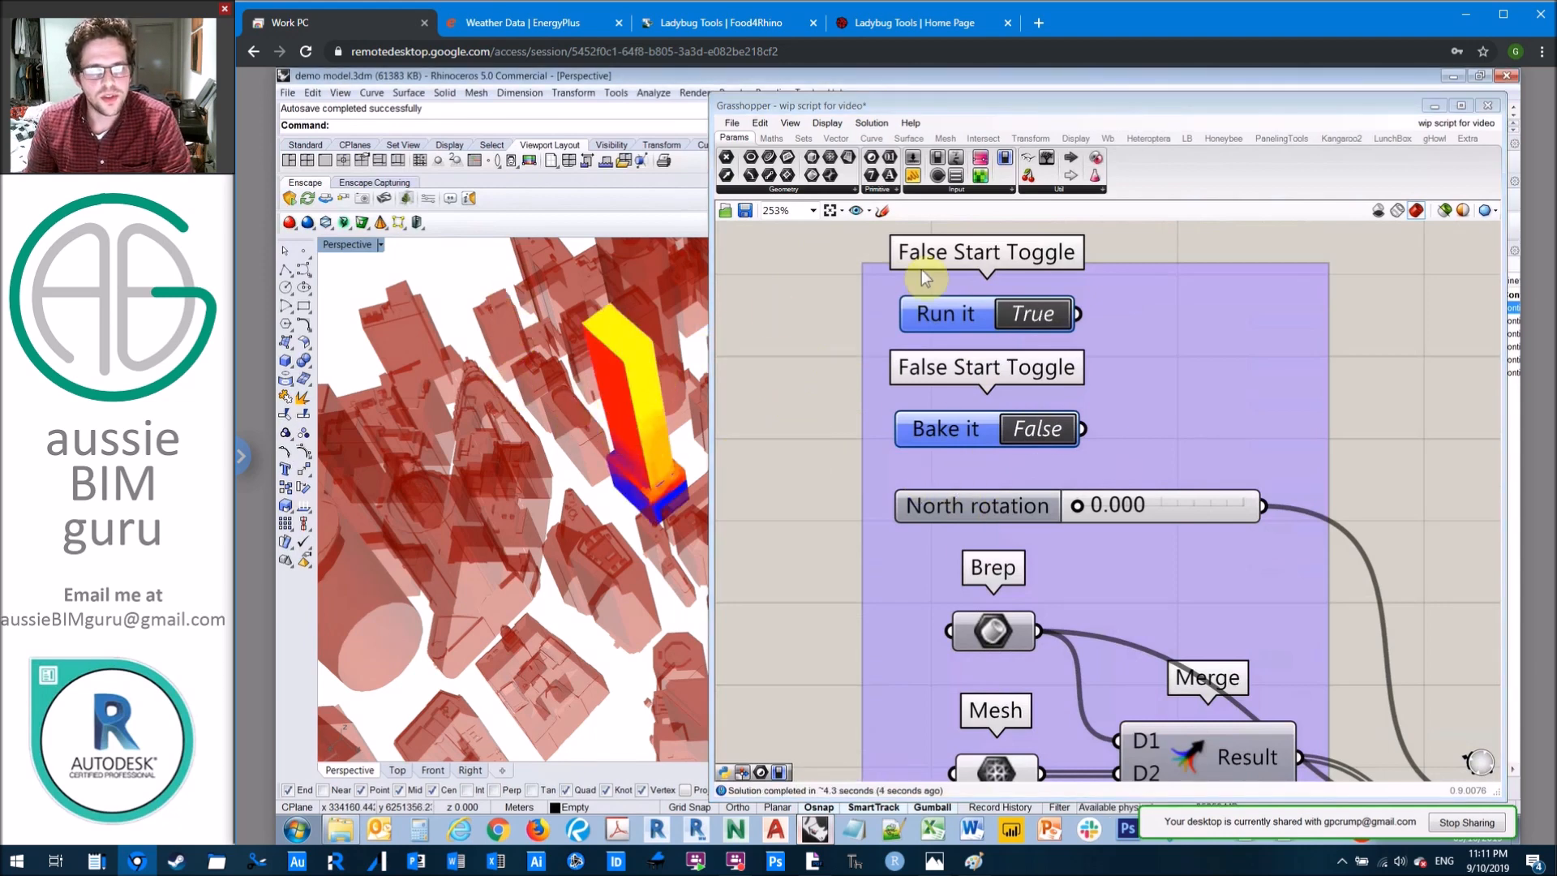
Step: Examine the coloured sunlight hours result on the test tower from several angles, including its base and the surrounding buildings
scroll(565, 329, down, 3)
right_drag(564, 328, 522, 386)
scroll(522, 389, down, 2)
scroll(706, 313, up, 8)
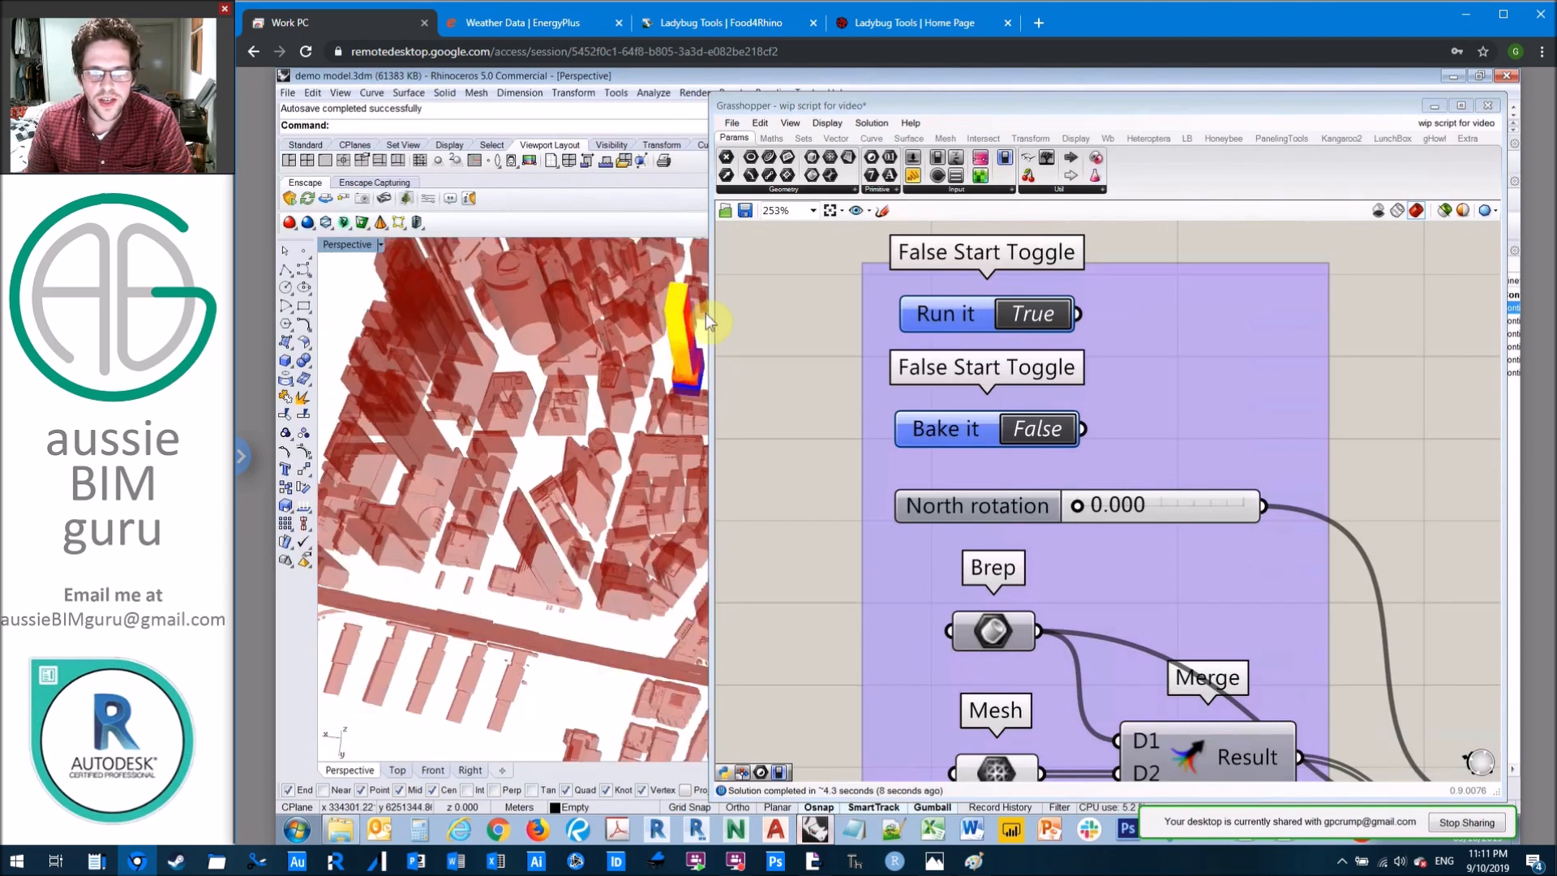
right_drag(644, 315, 633, 445)
scroll(659, 385, up, 5)
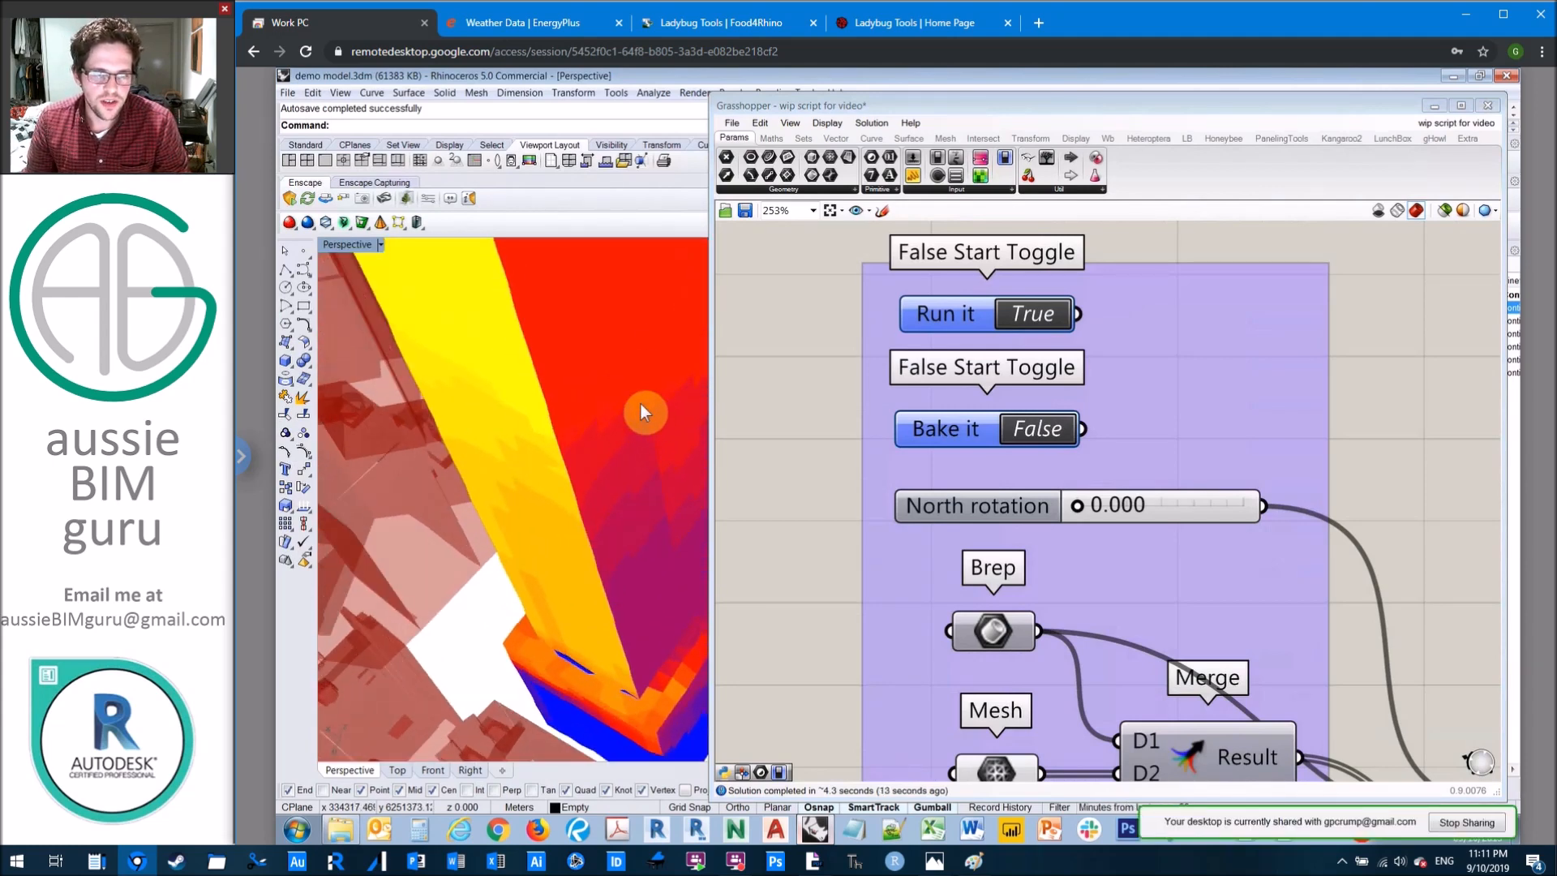
scroll(605, 445, down, 3)
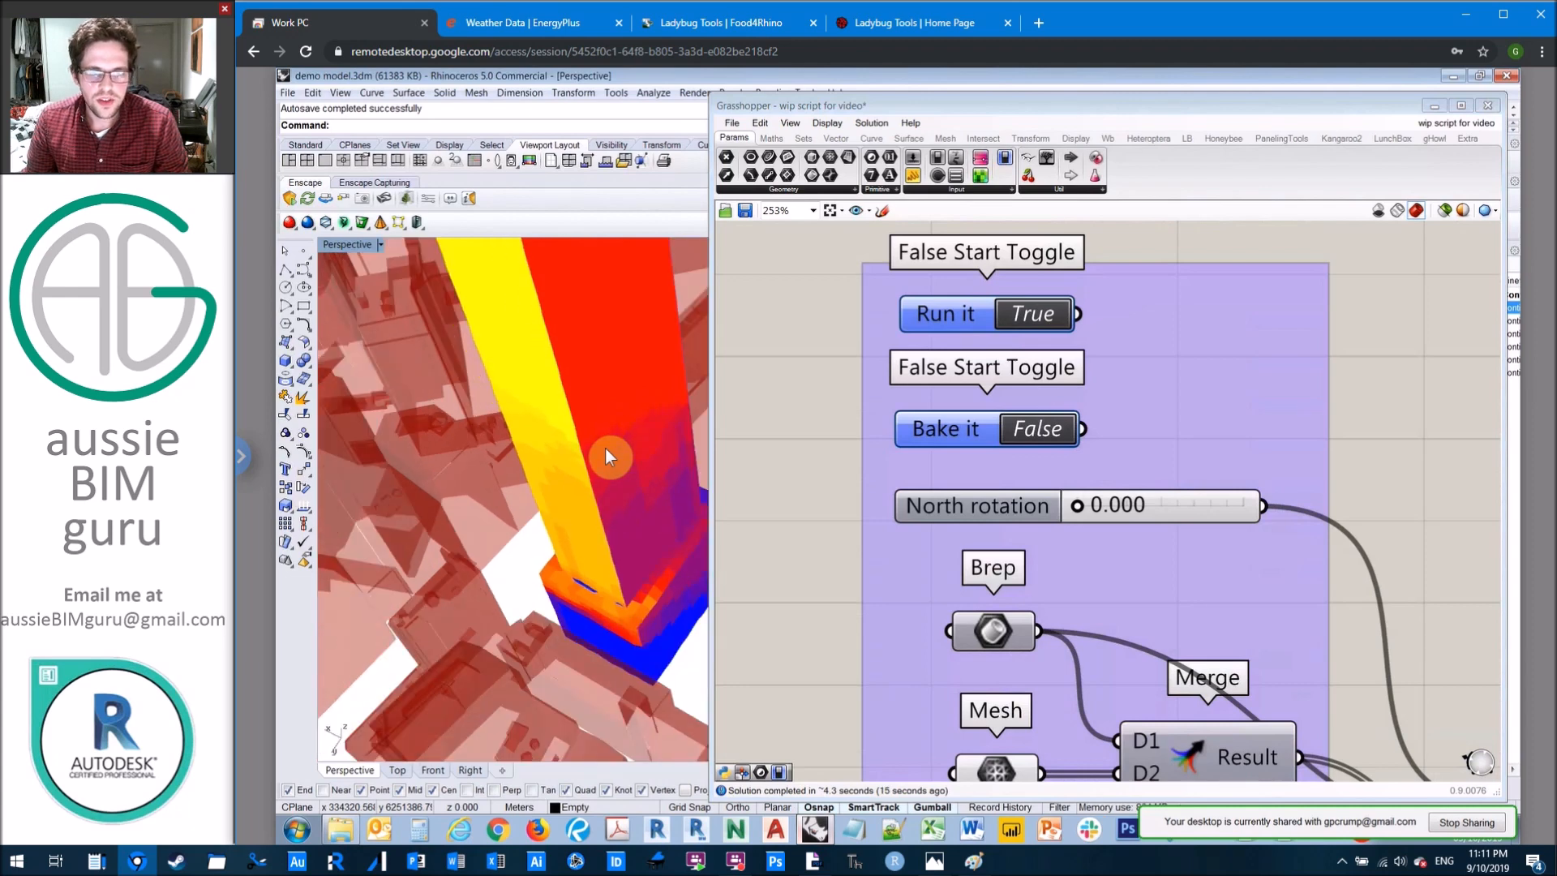
right_drag(605, 448, 587, 416)
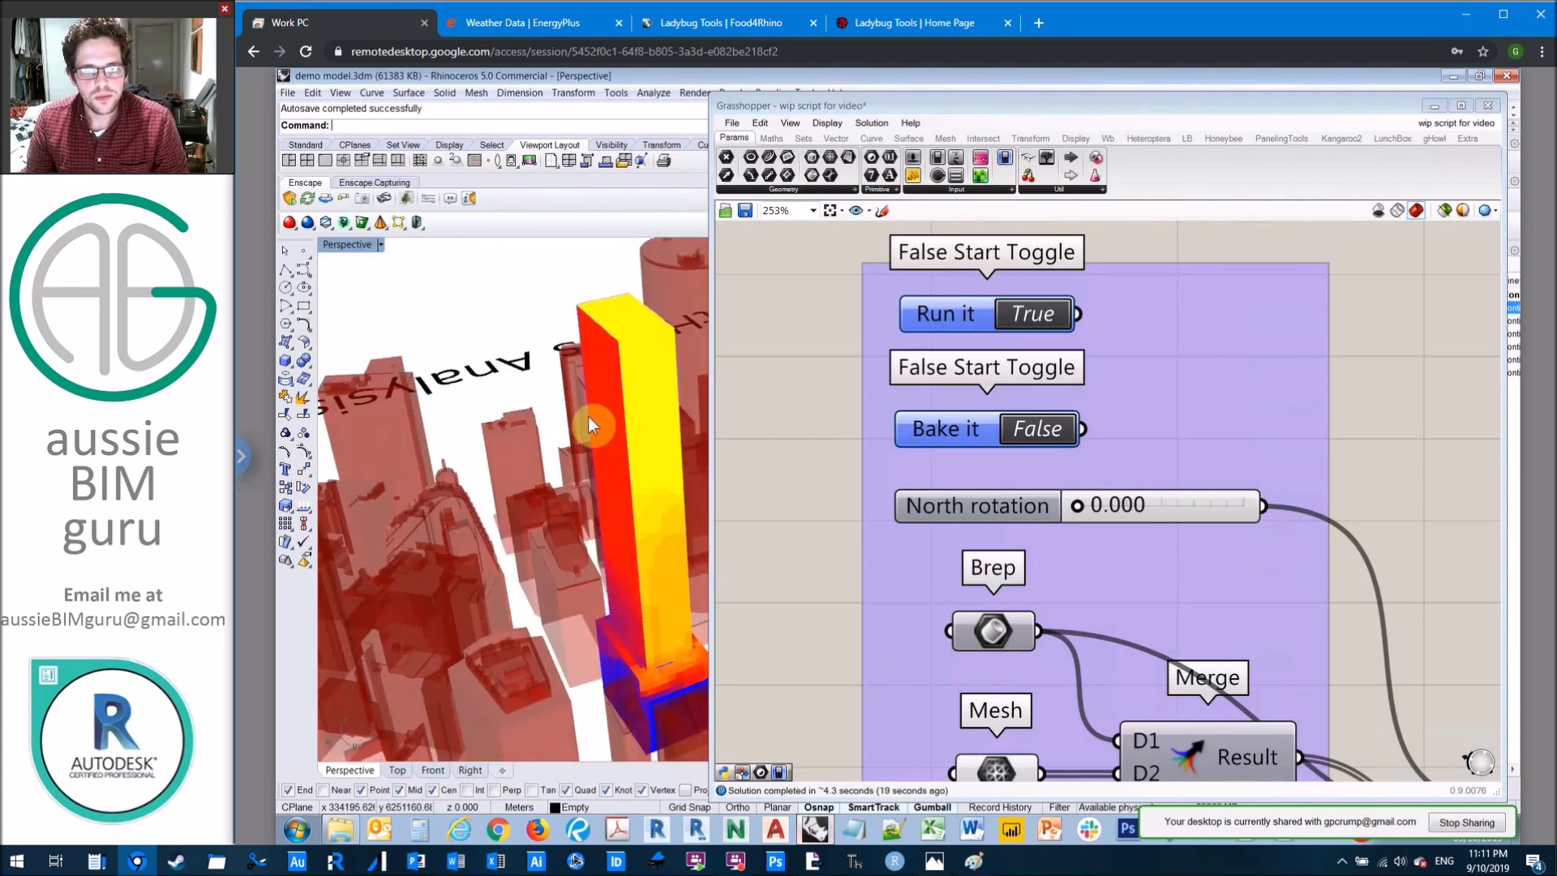
scroll(587, 416, down, 4)
right_drag(635, 485, 607, 381)
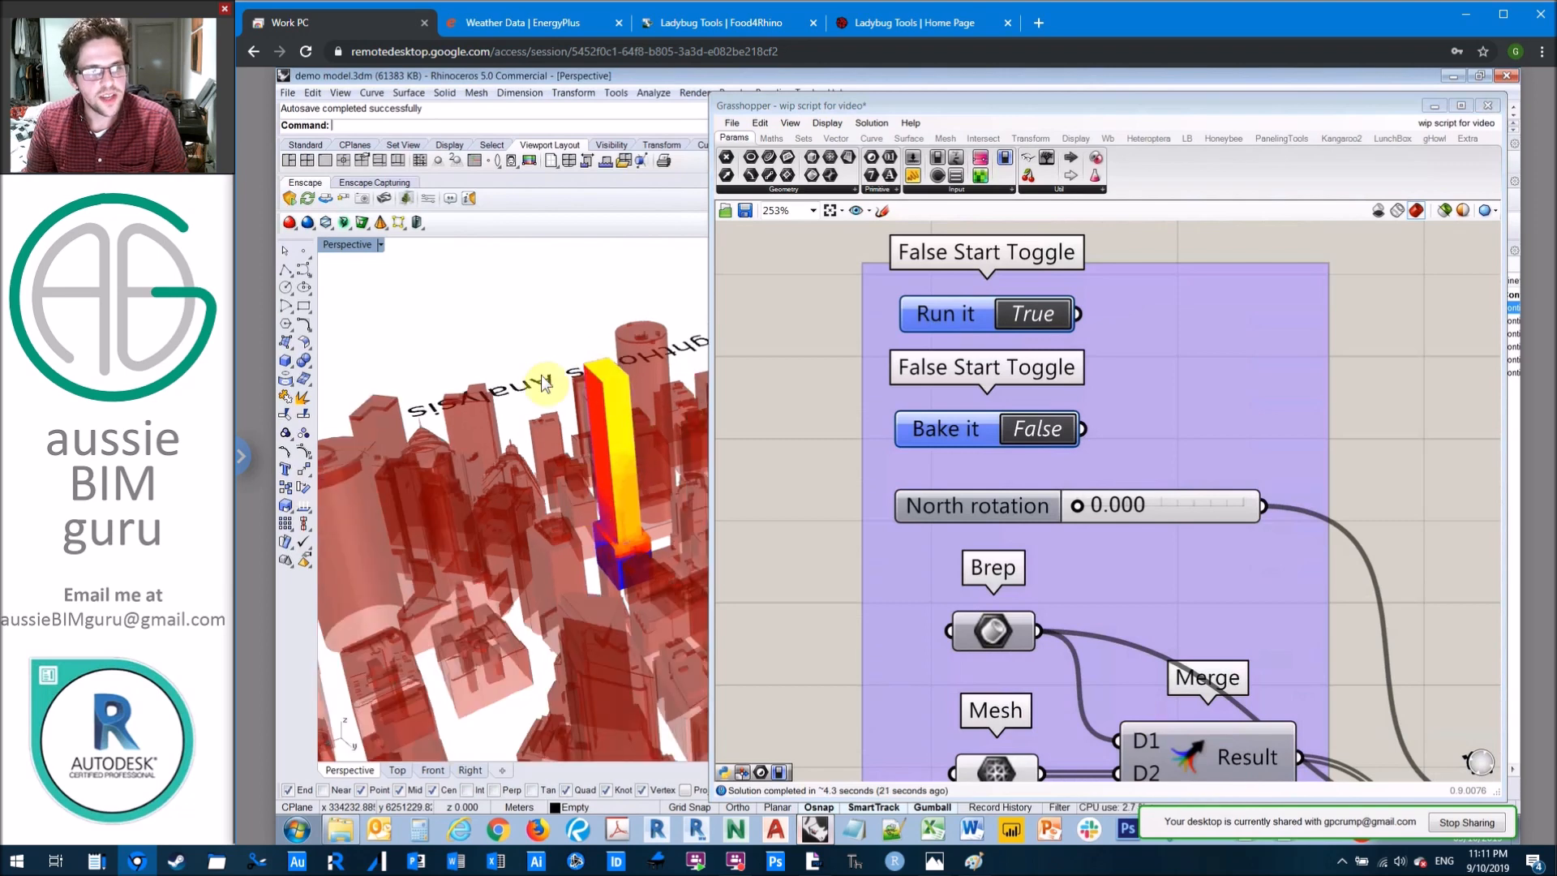
right_drag(549, 608, 585, 469)
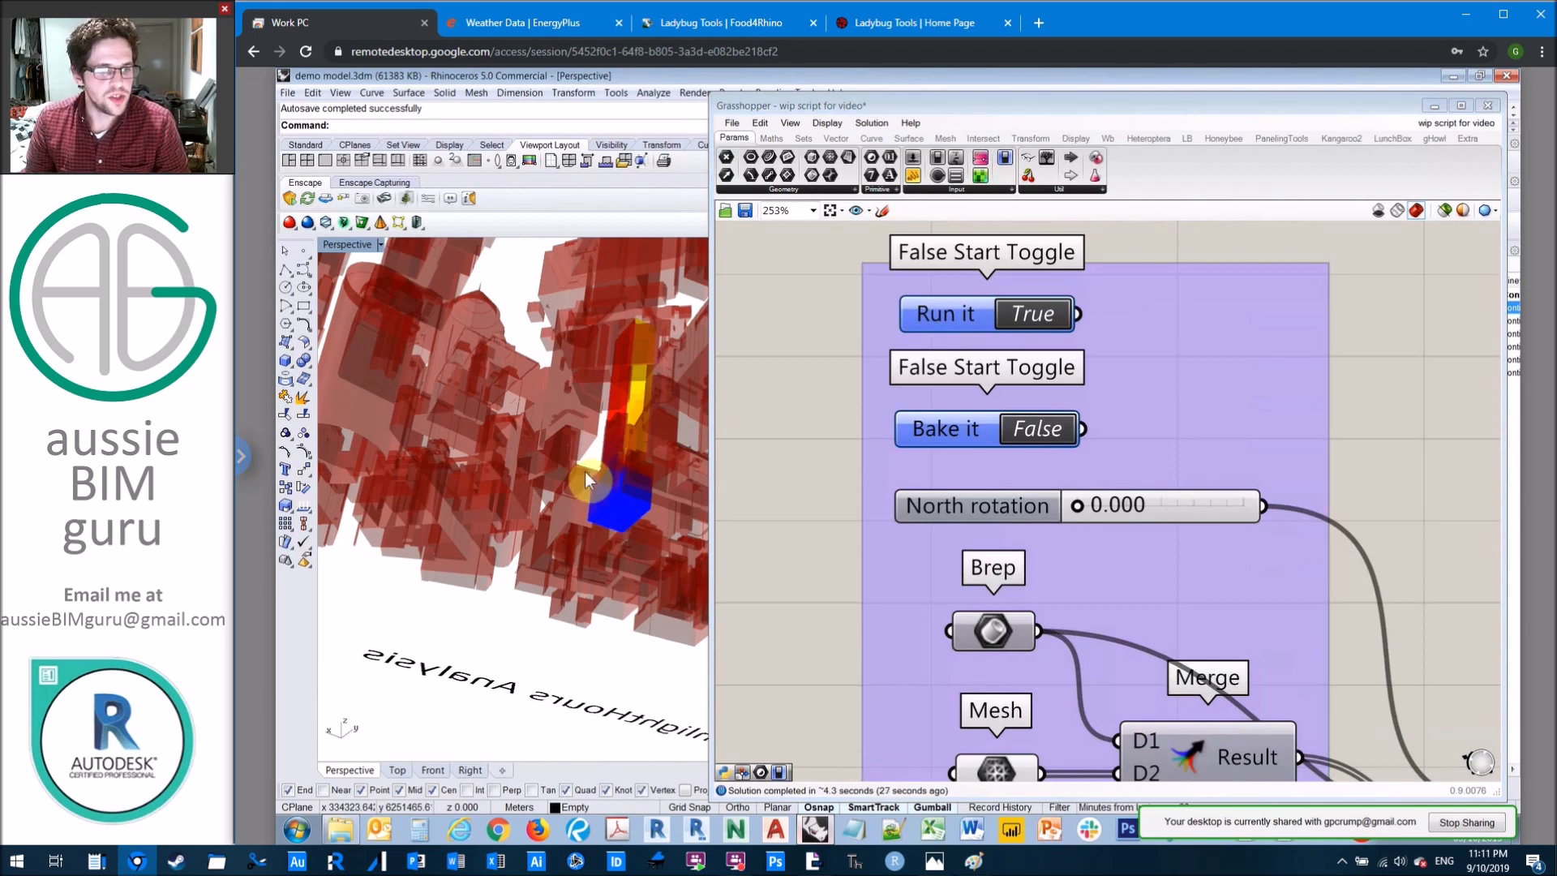
right_drag(571, 478, 568, 562)
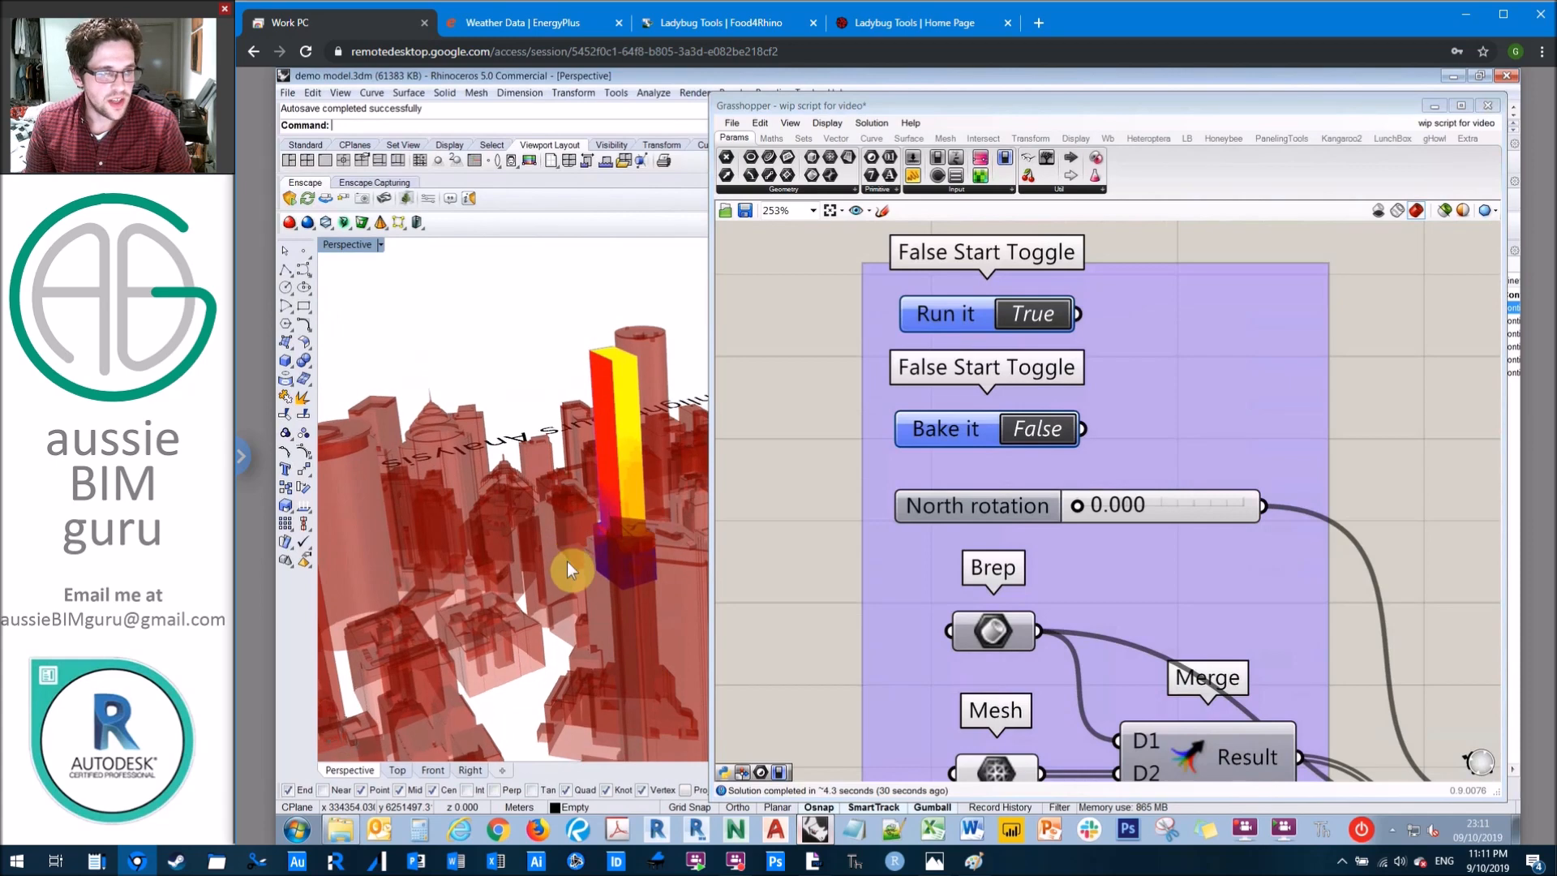
right_drag(567, 562, 567, 551)
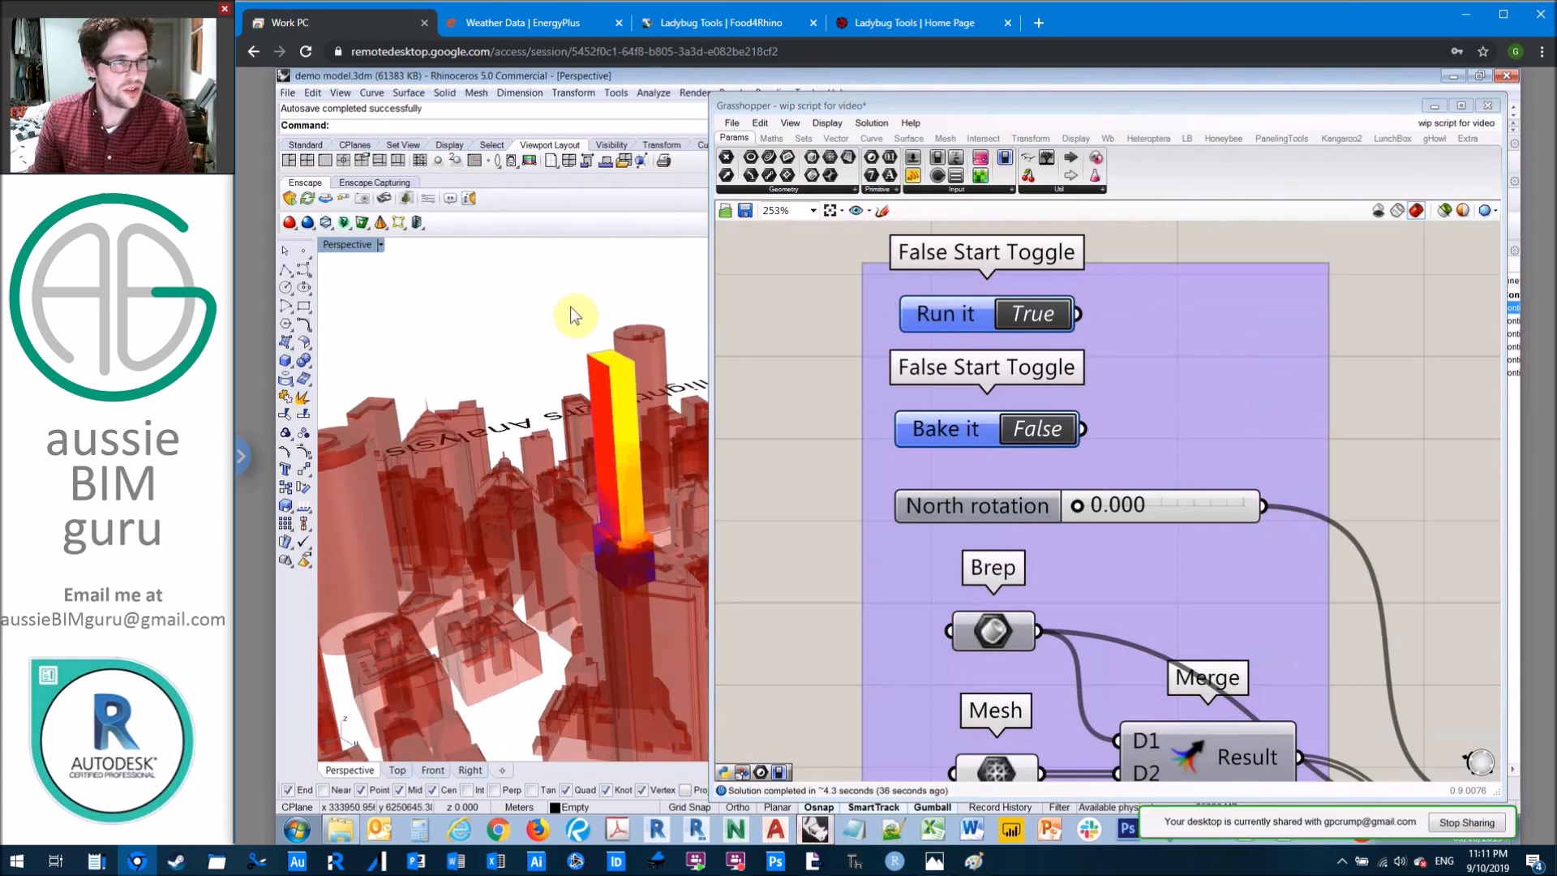
Step: Examine the sunlight hours colour legend beside the context model in the Rhino viewport
scroll(572, 304, down, 10)
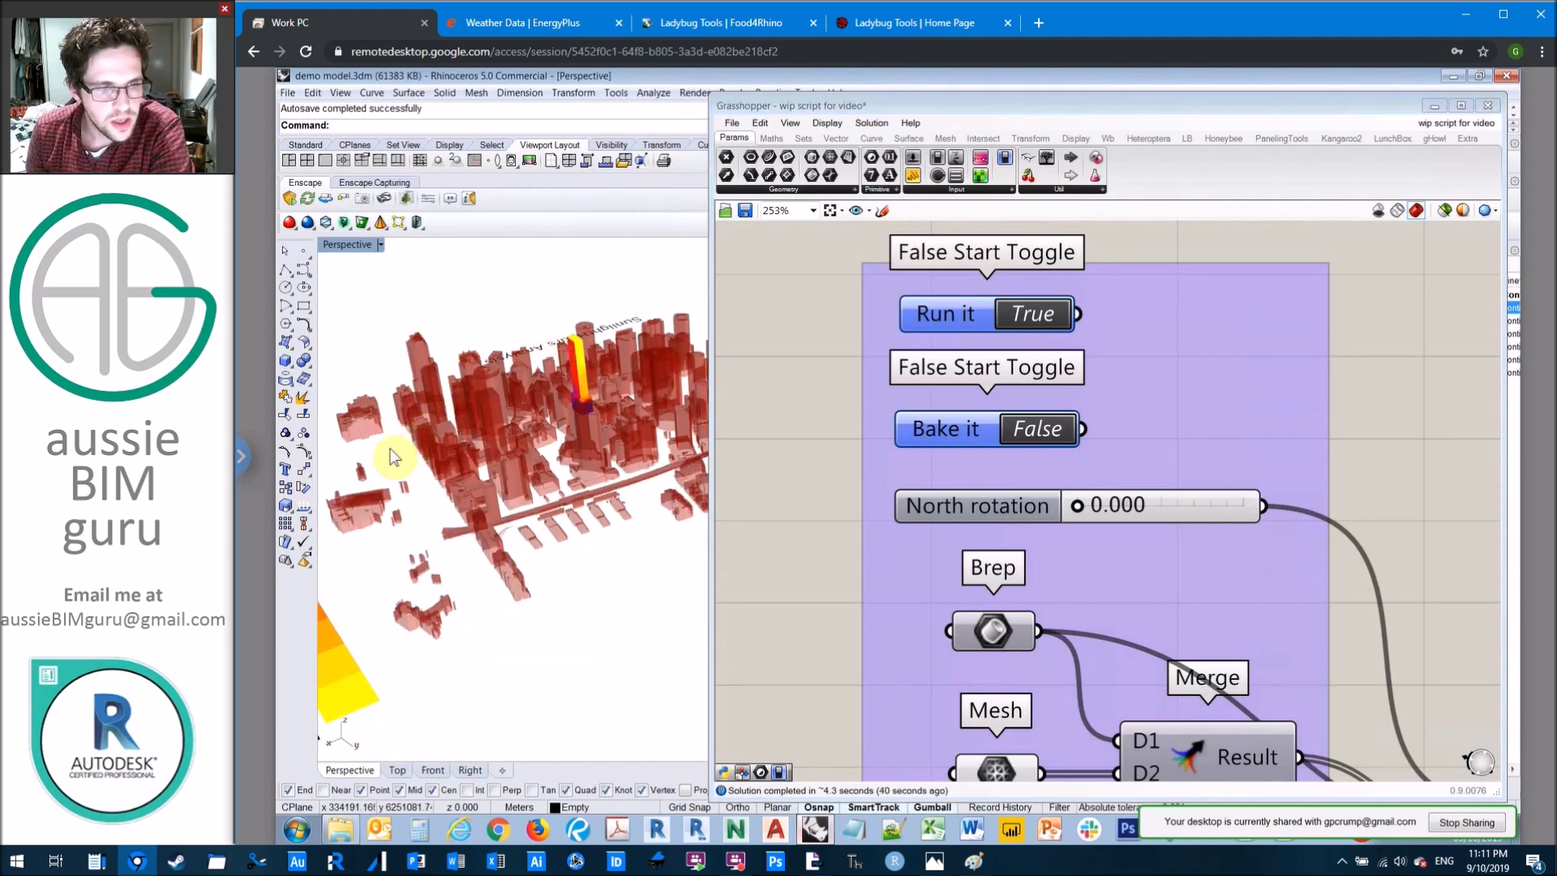
scroll(403, 450, down, 3)
scroll(487, 442, down, 2)
right_drag(487, 442, 592, 469)
scroll(506, 386, down, 4)
scroll(640, 539, up, 4)
scroll(574, 456, up, 5)
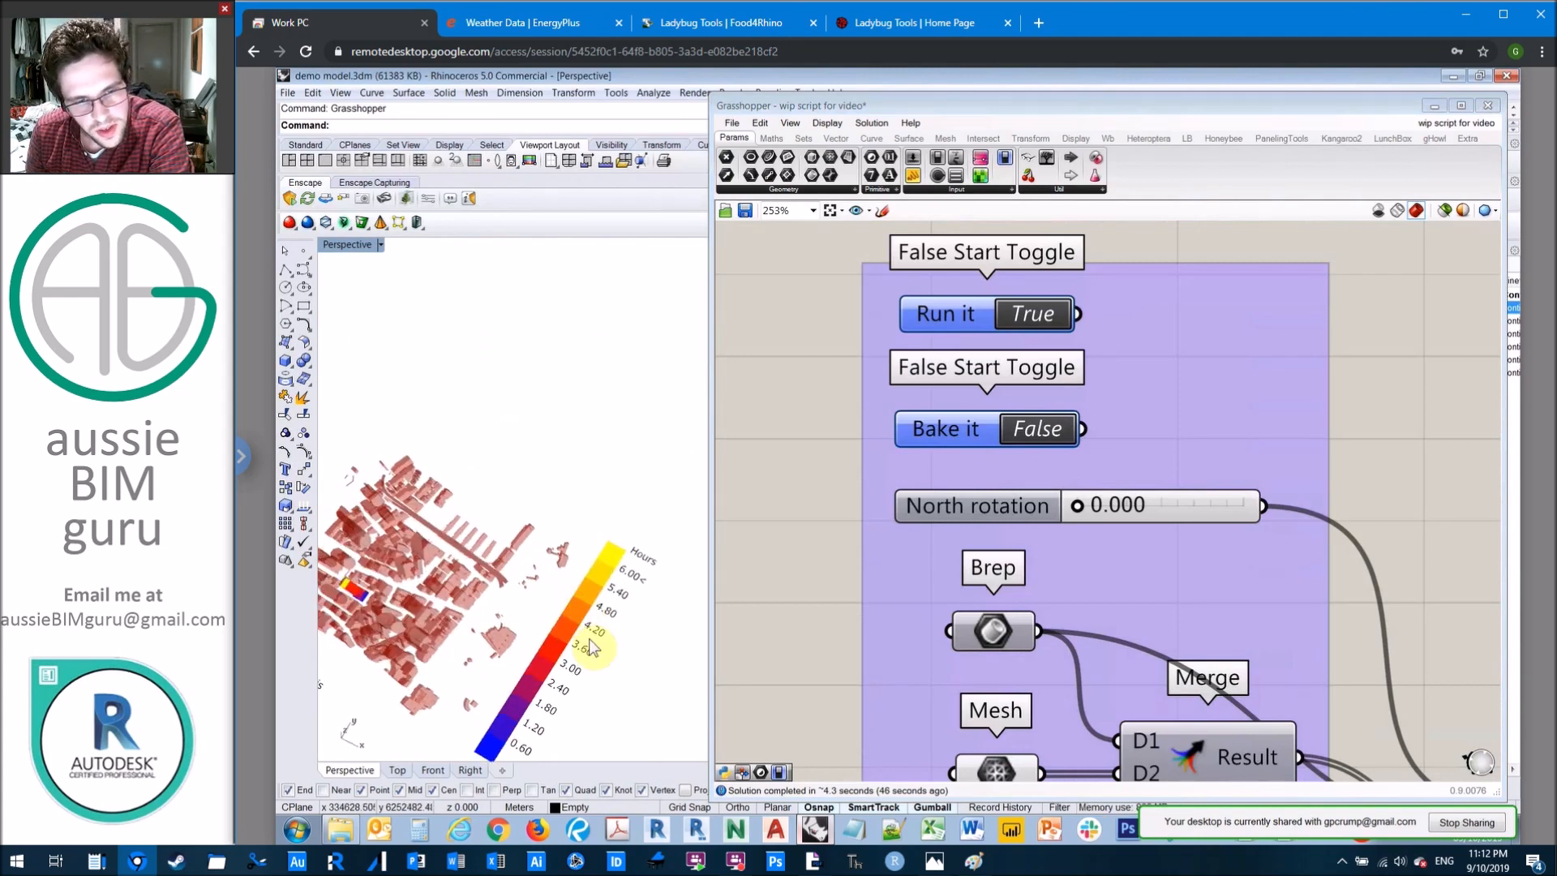
shift+right_drag(587, 754, 584, 689)
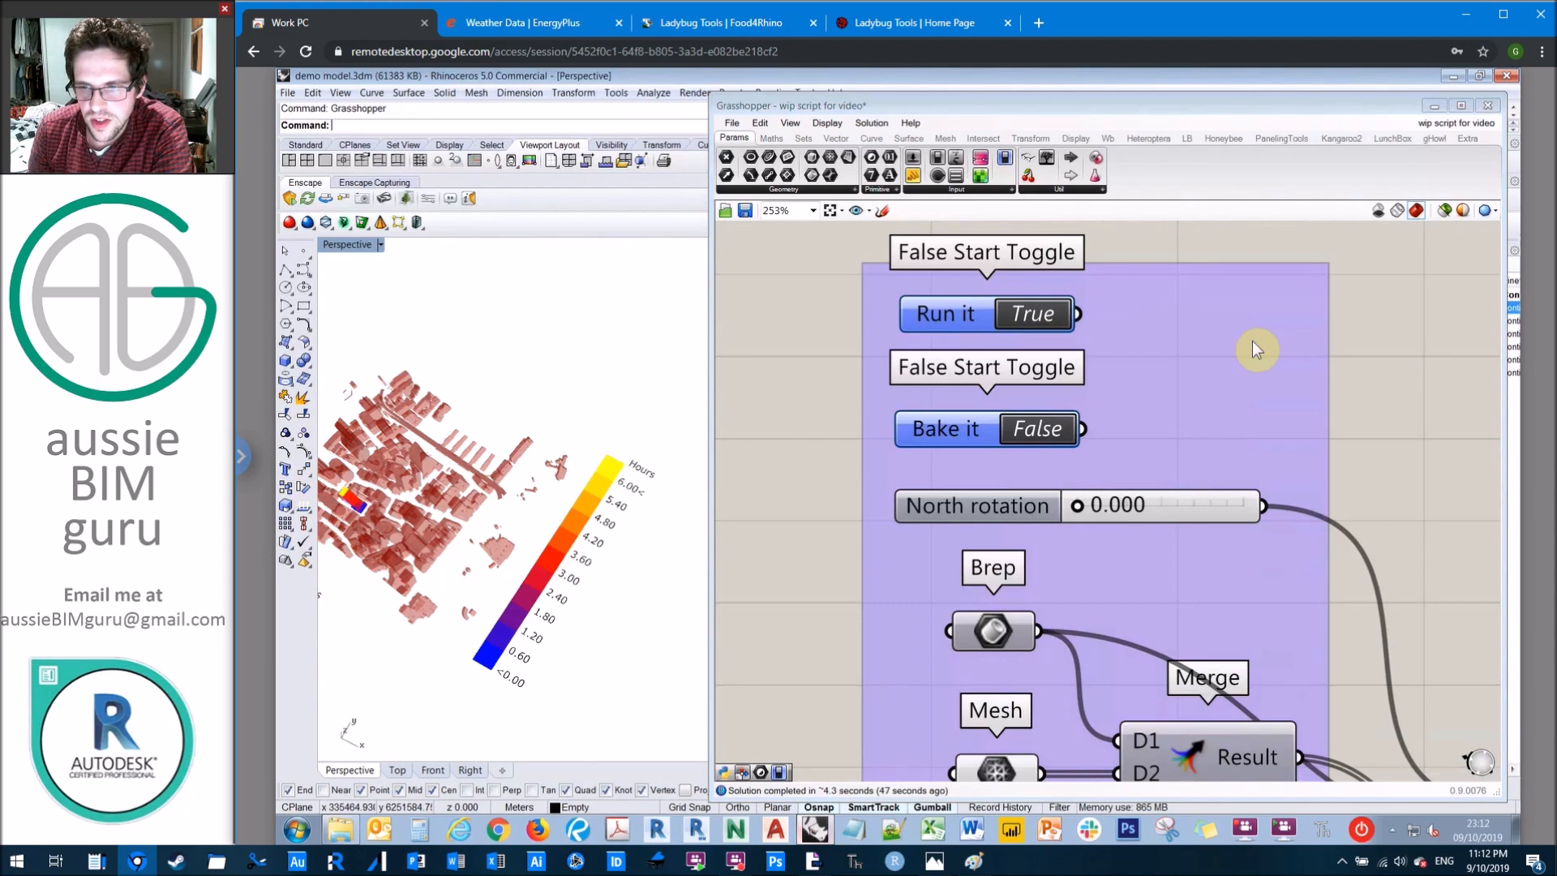
Step: Add a Point parameter beside the Ladybug_Sunlight Hours Analysis component and connect it to the testPts output
scroll(1252, 342, down, 2)
right_drag(1148, 667, 926, 539)
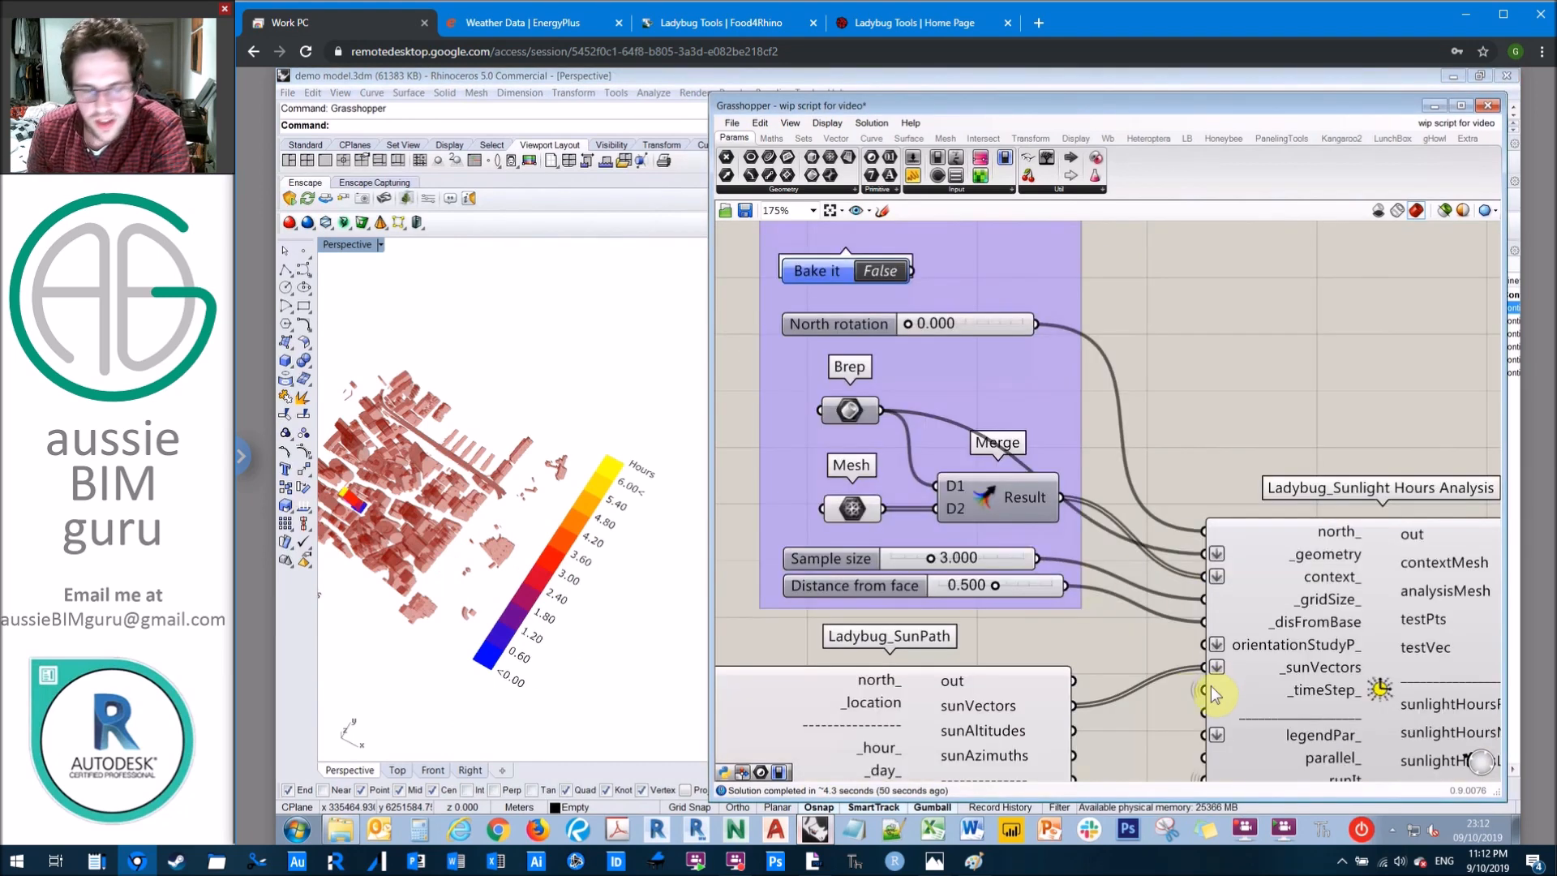
click(655, 575)
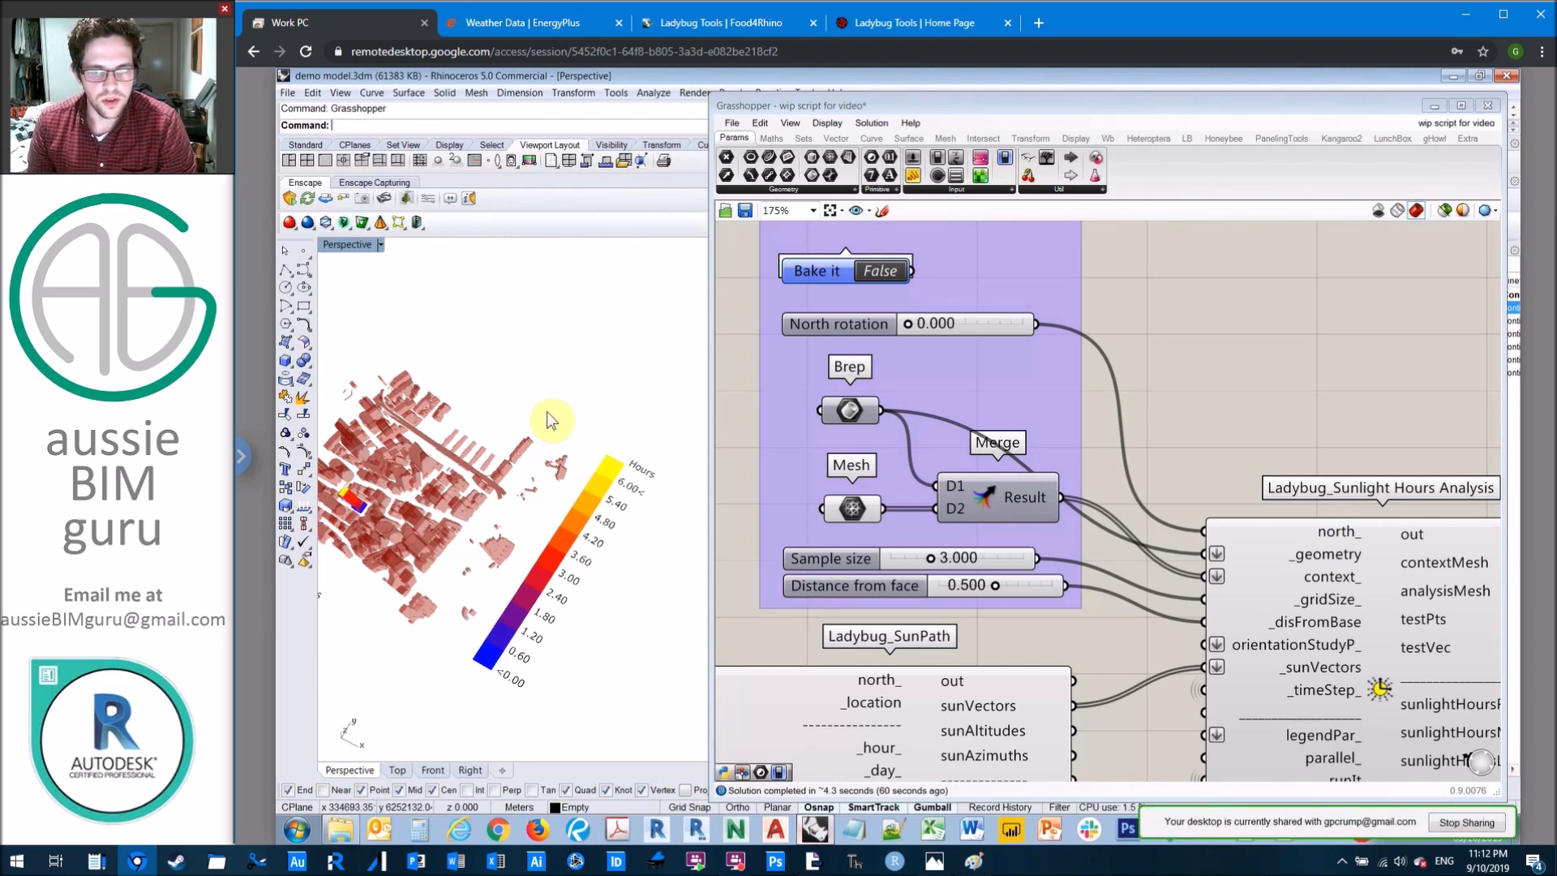
right_drag(1266, 359, 1151, 278)
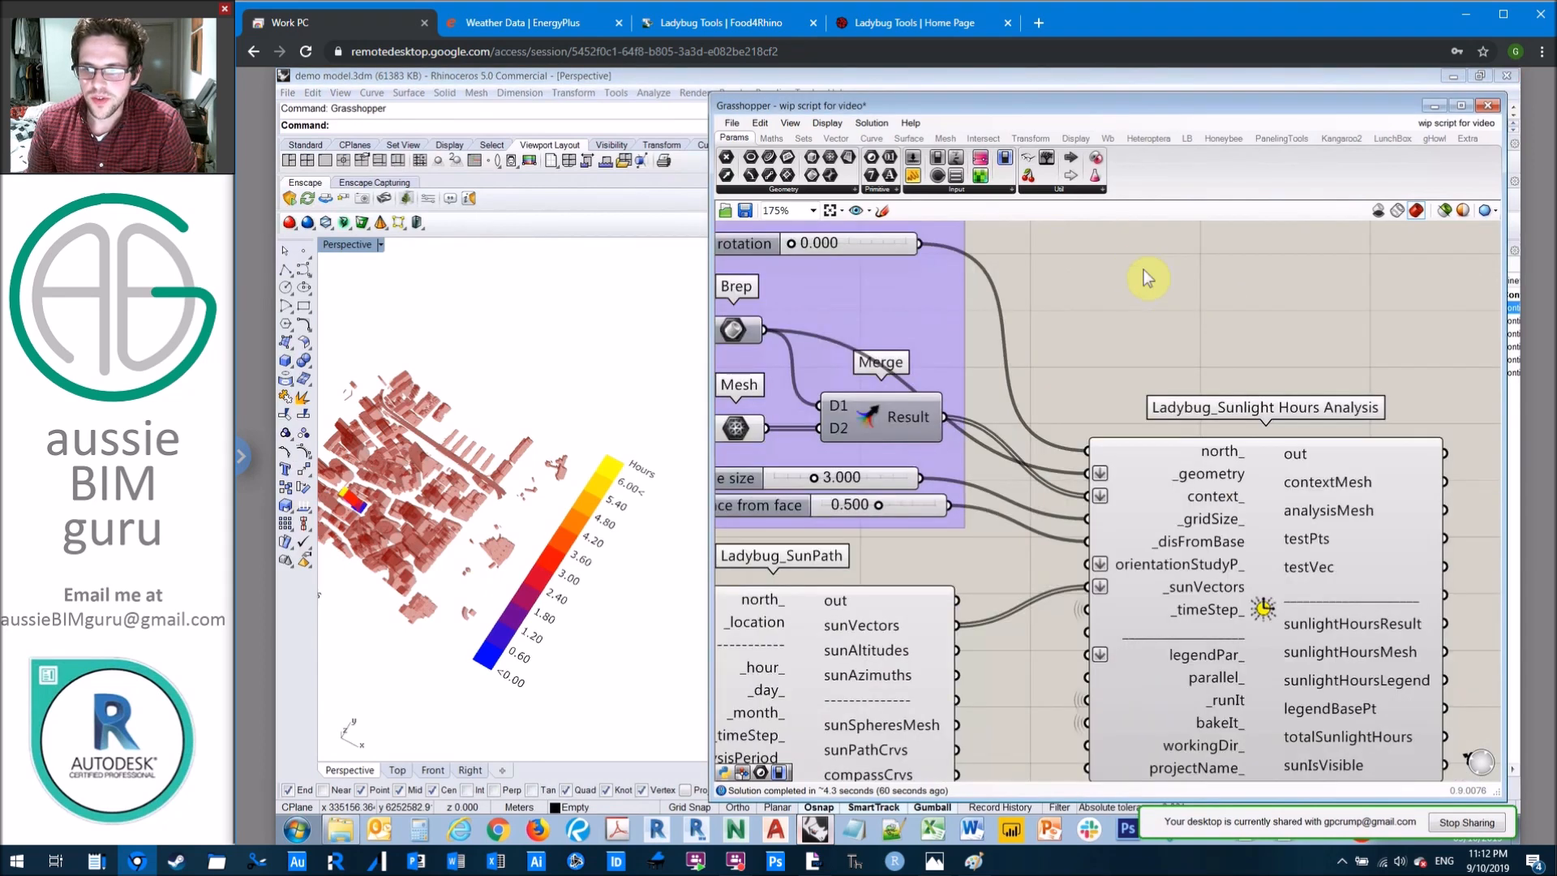
right_drag(1422, 381, 1260, 271)
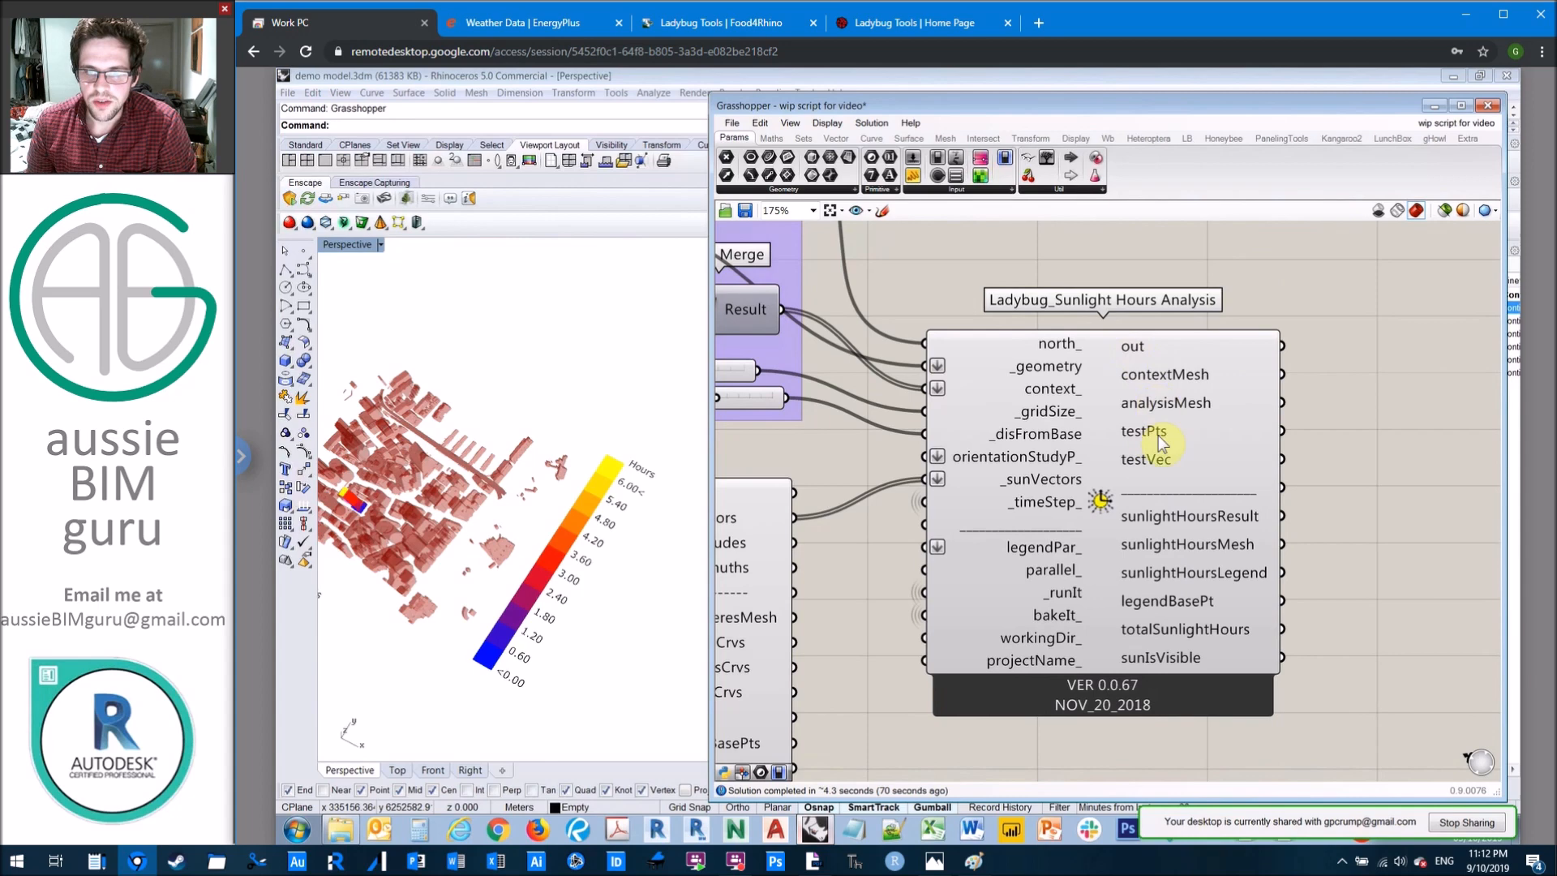
mouse_move(1148, 438)
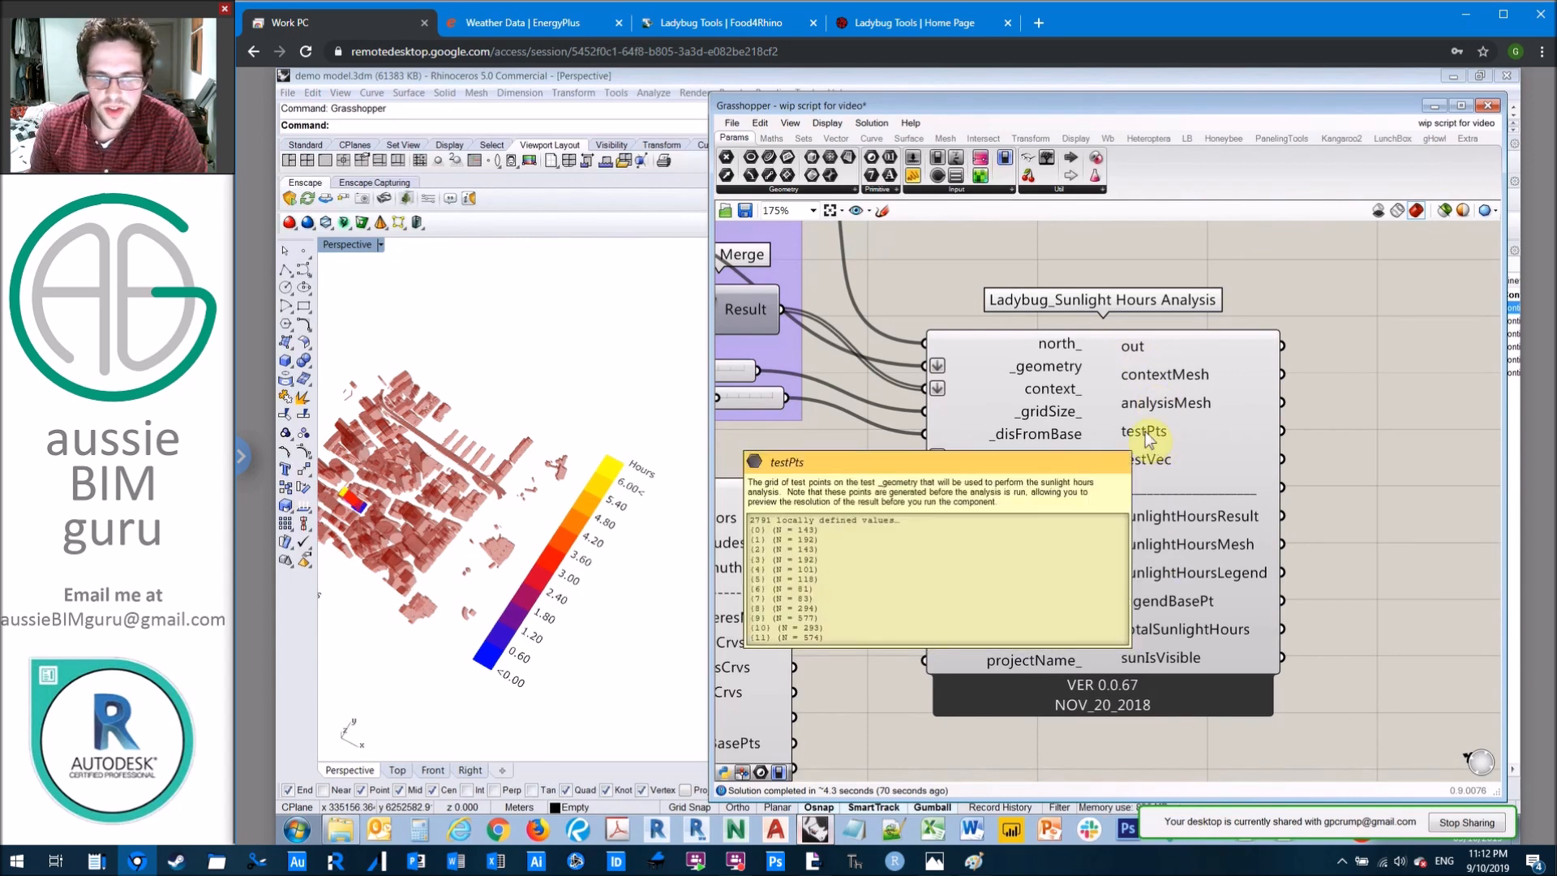
double_click(1312, 421)
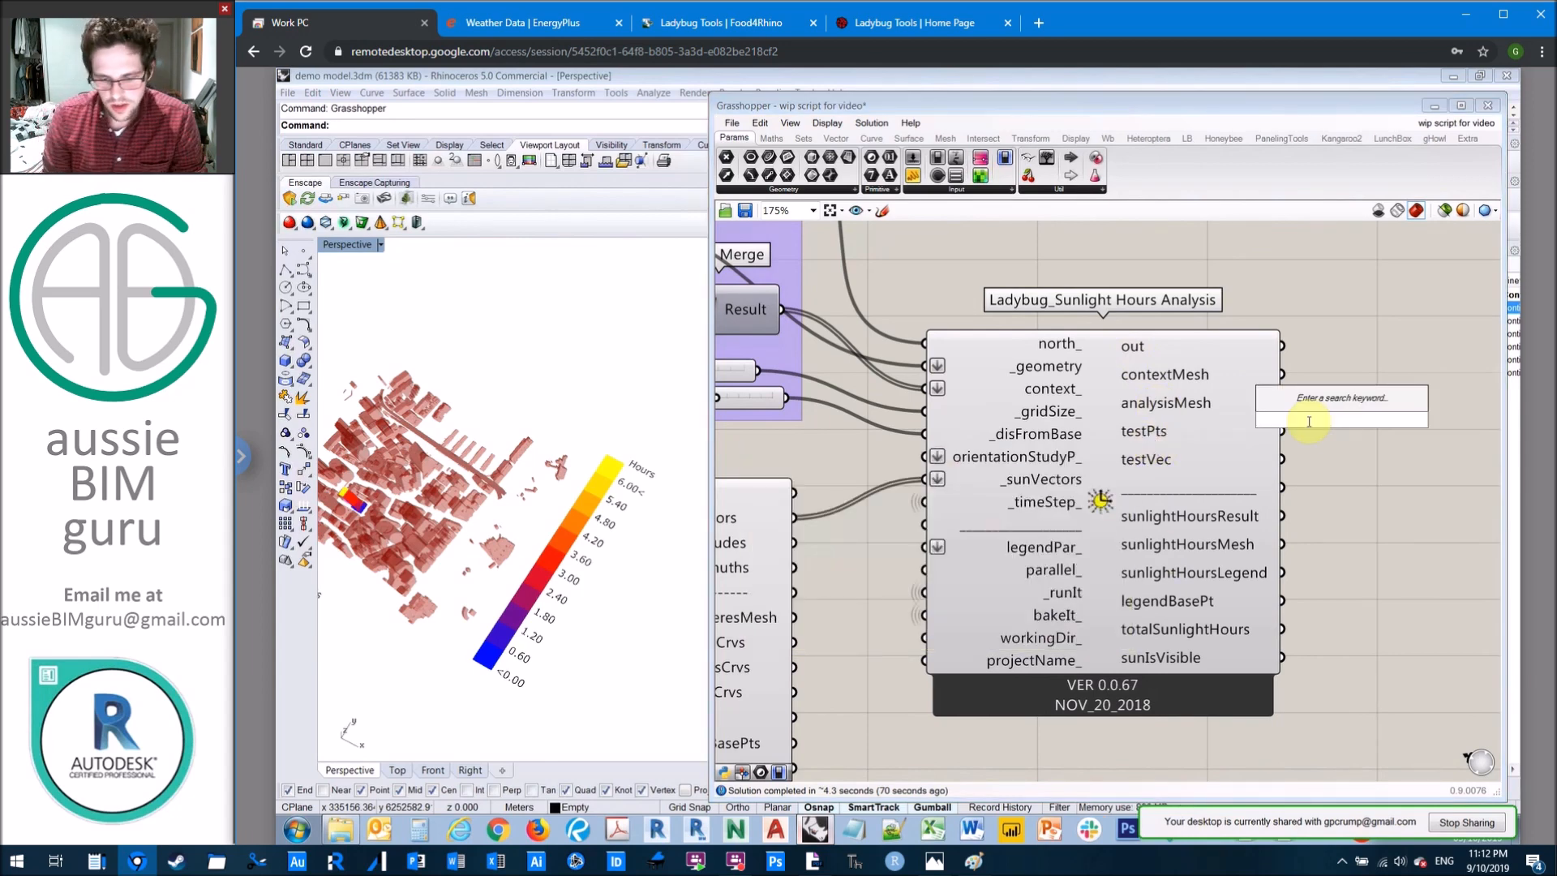
text(point)
click(1317, 402)
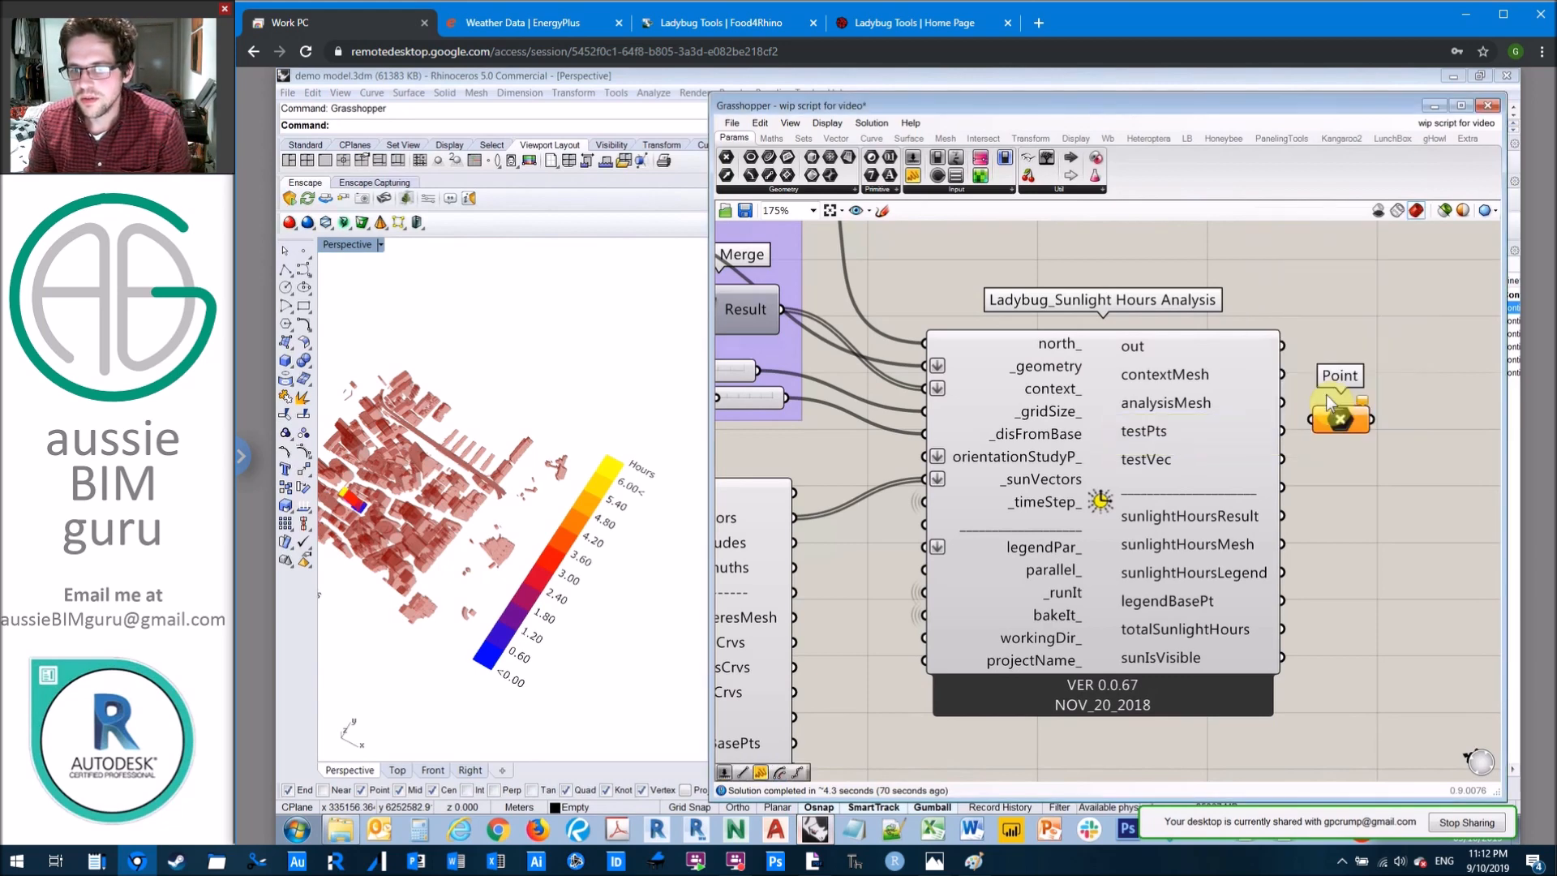
drag(1340, 417, 1360, 420)
Step: Examine the grid of test points on the faces of the test tower in the Rhino viewport
scroll(381, 515, up, 2)
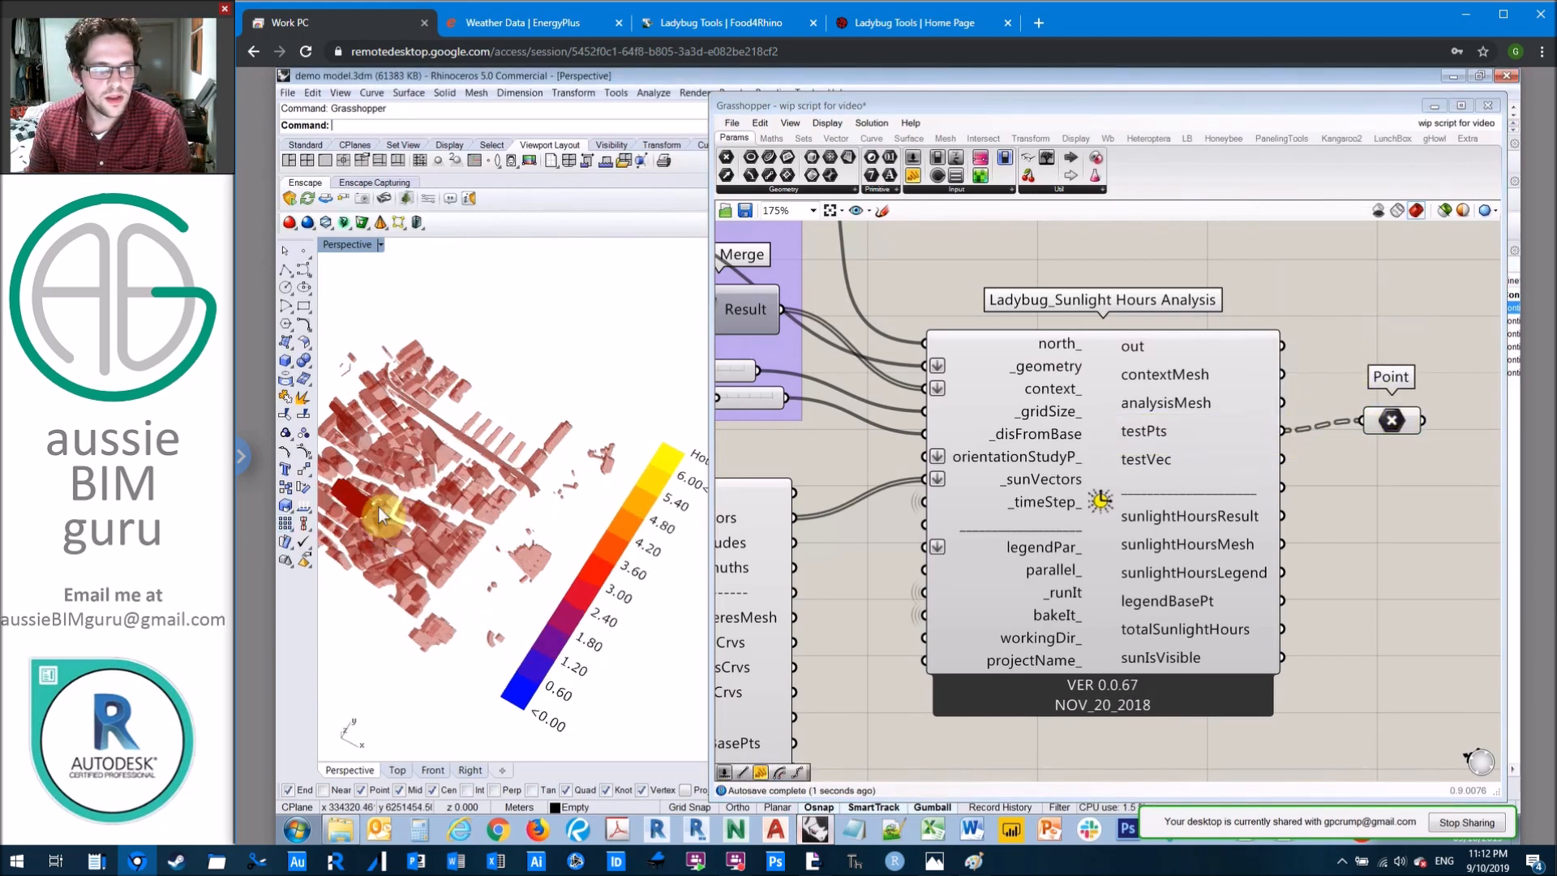
scroll(381, 515, up, 3)
scroll(499, 469, up, 3)
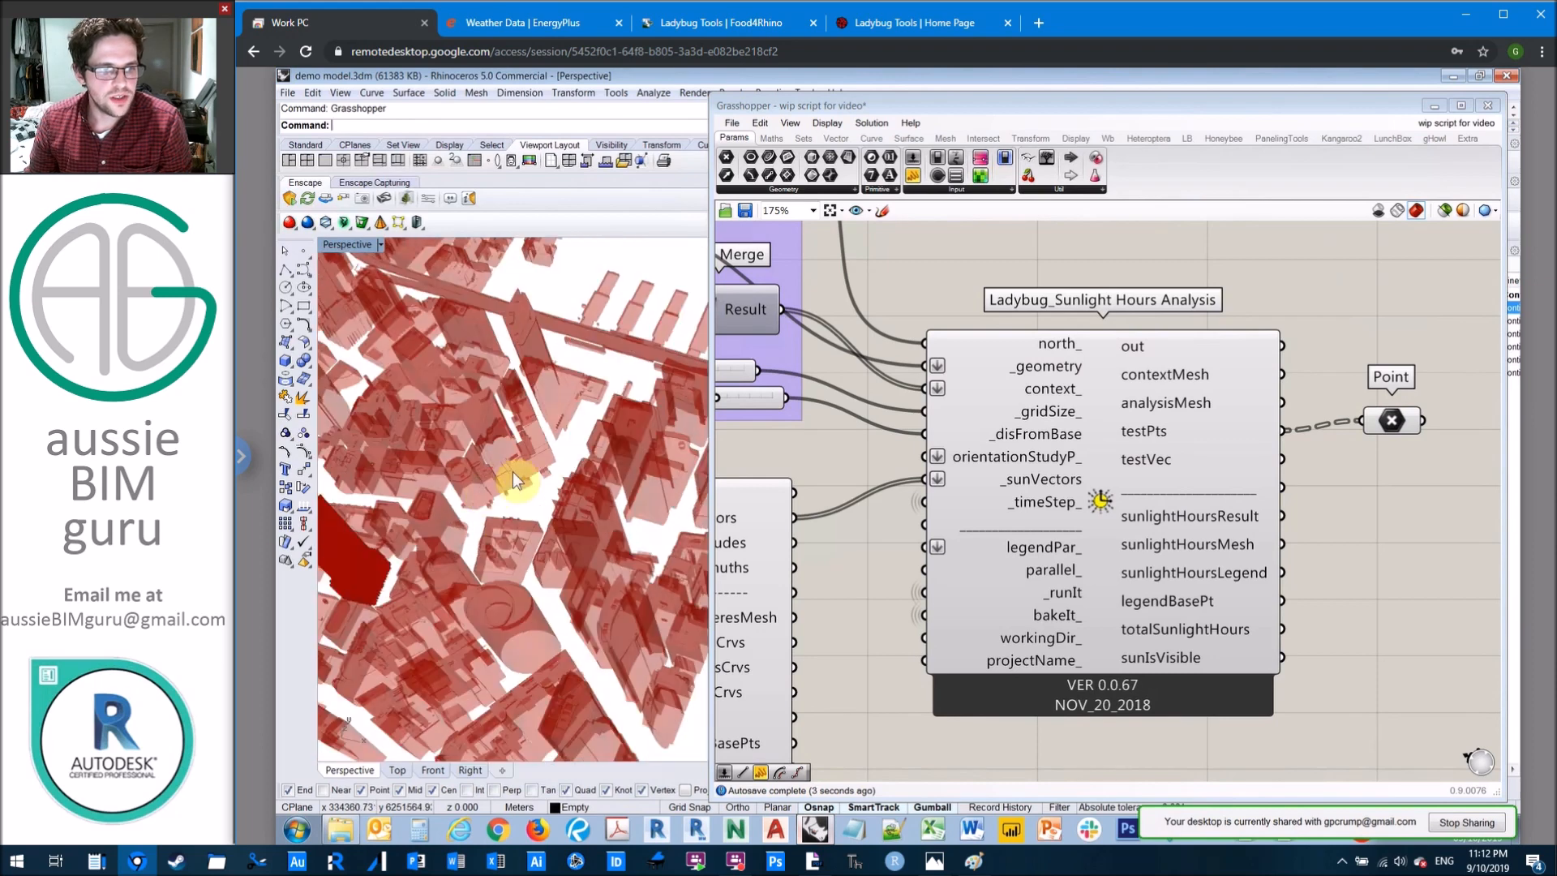
scroll(357, 551, up, 1)
scroll(367, 538, up, 5)
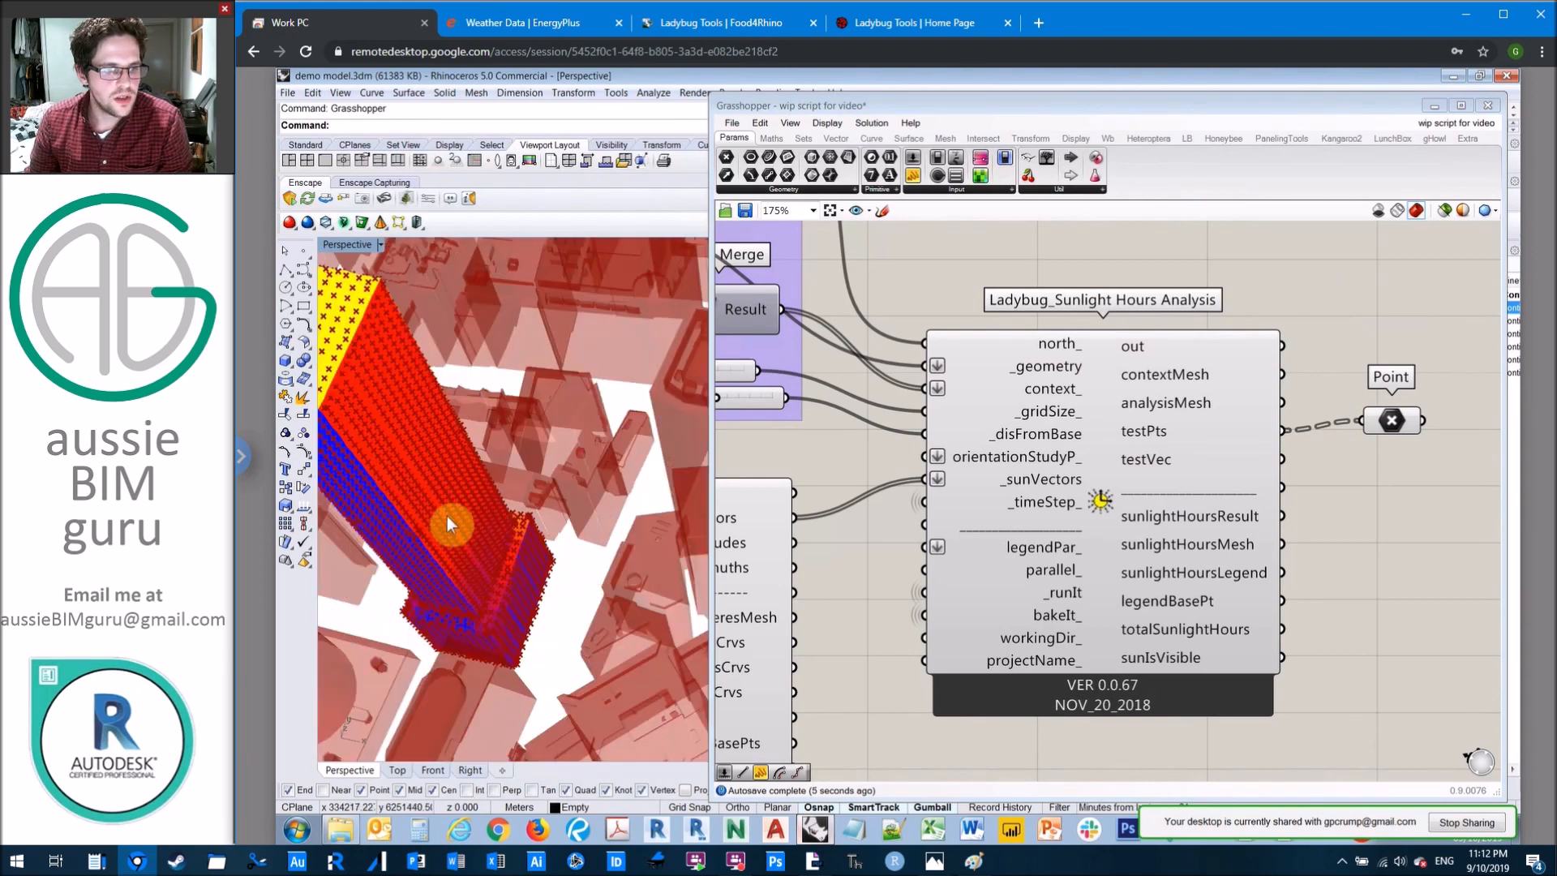
scroll(566, 474, down, 3)
scroll(388, 475, up, 5)
scroll(387, 475, down, 2)
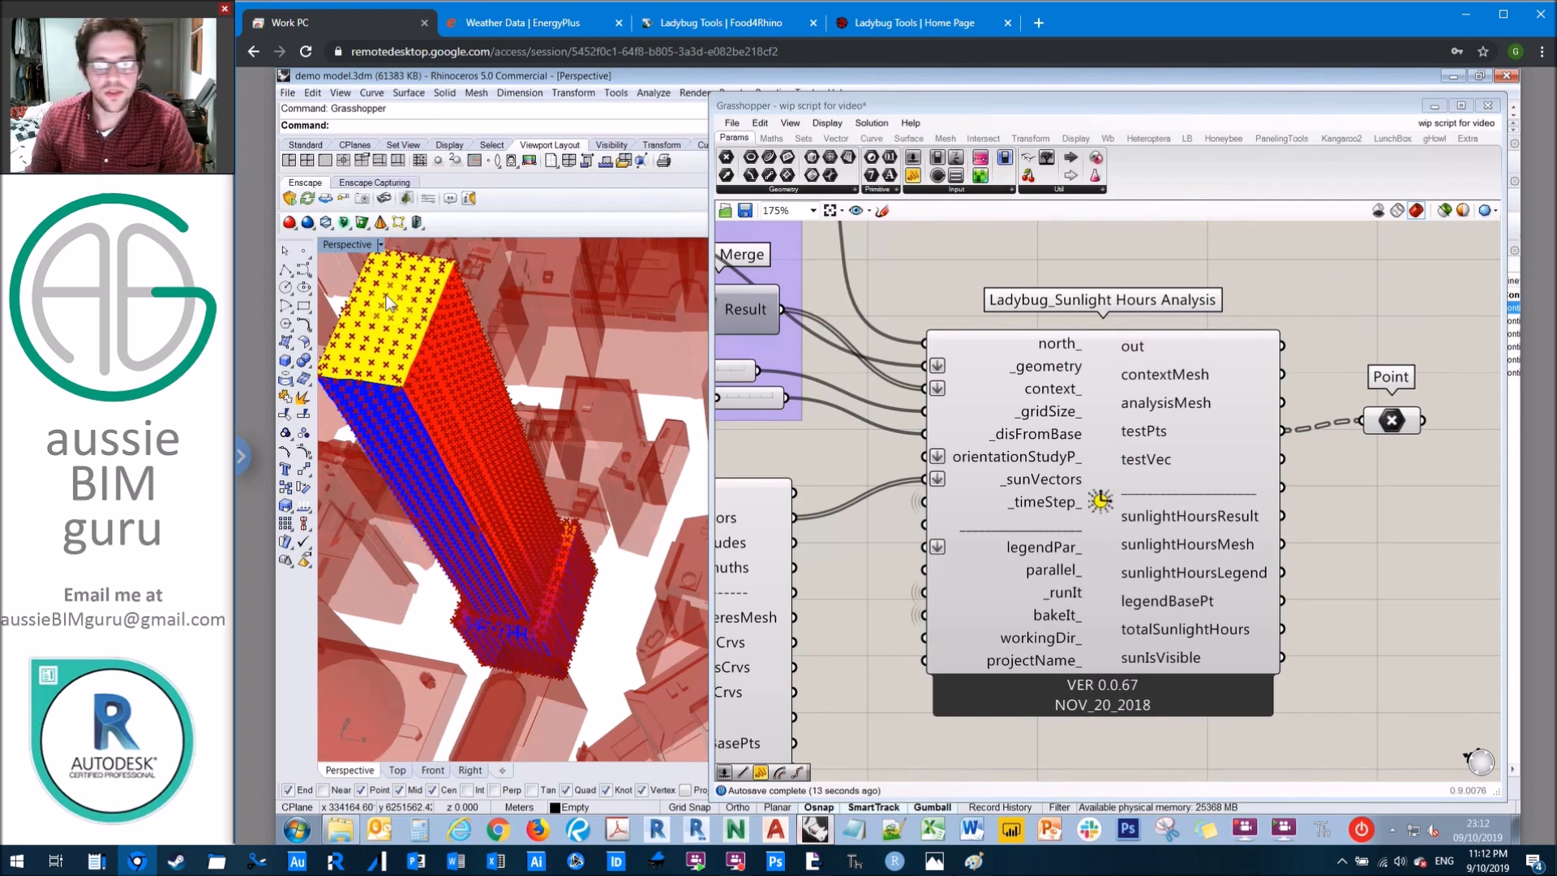
Step: Highlight the test points by selecting the Point component and view its bake option, without baking
click(1392, 420)
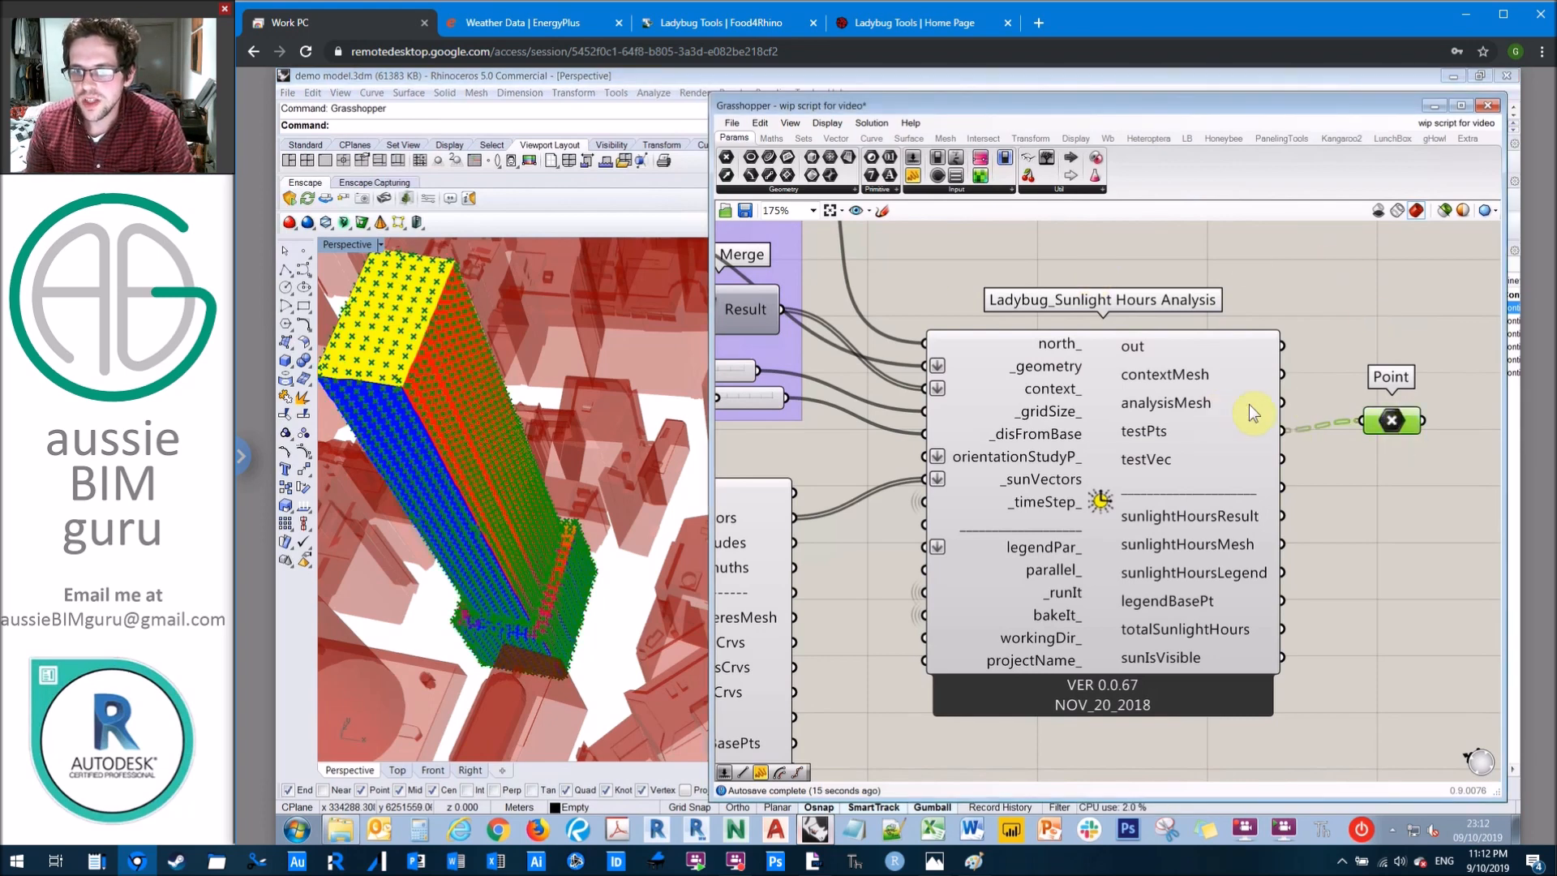
mouse_move(1198, 420)
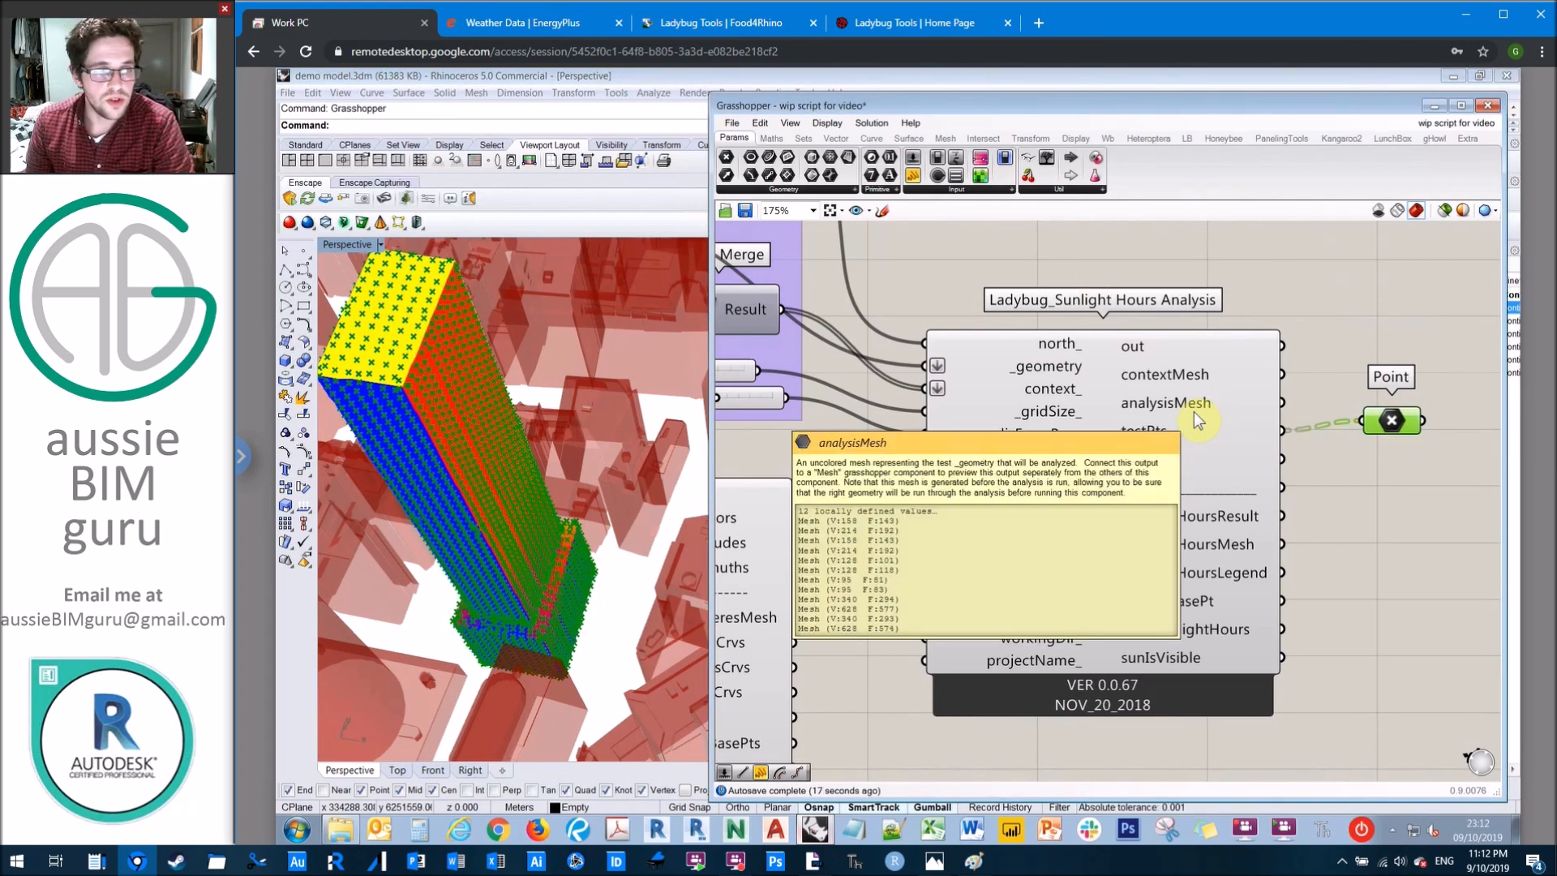
click(1346, 292)
click(1387, 423)
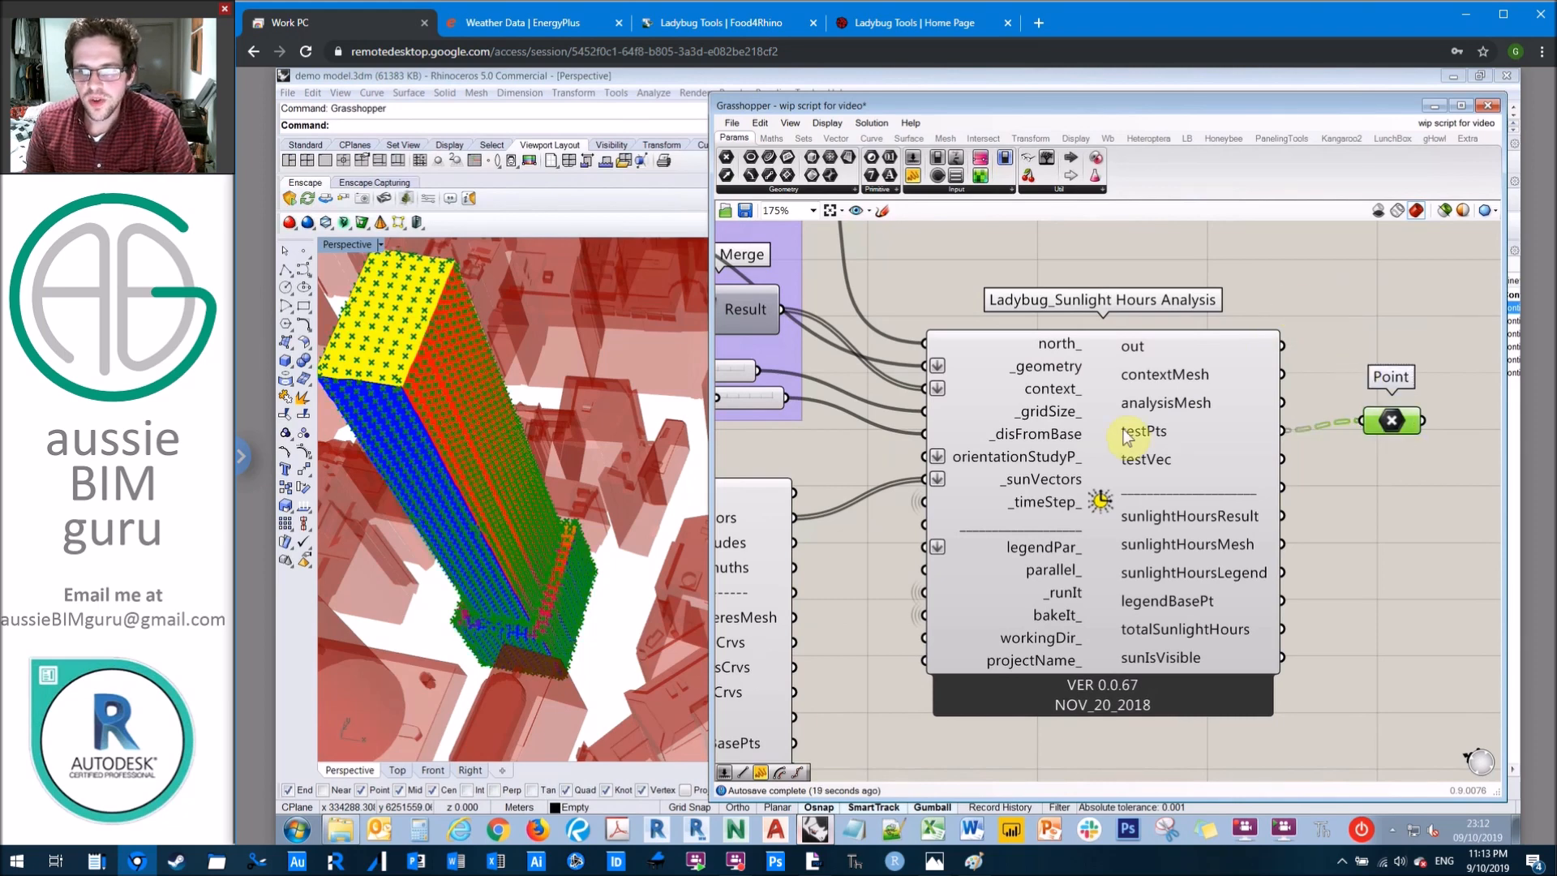
right_click(1391, 420)
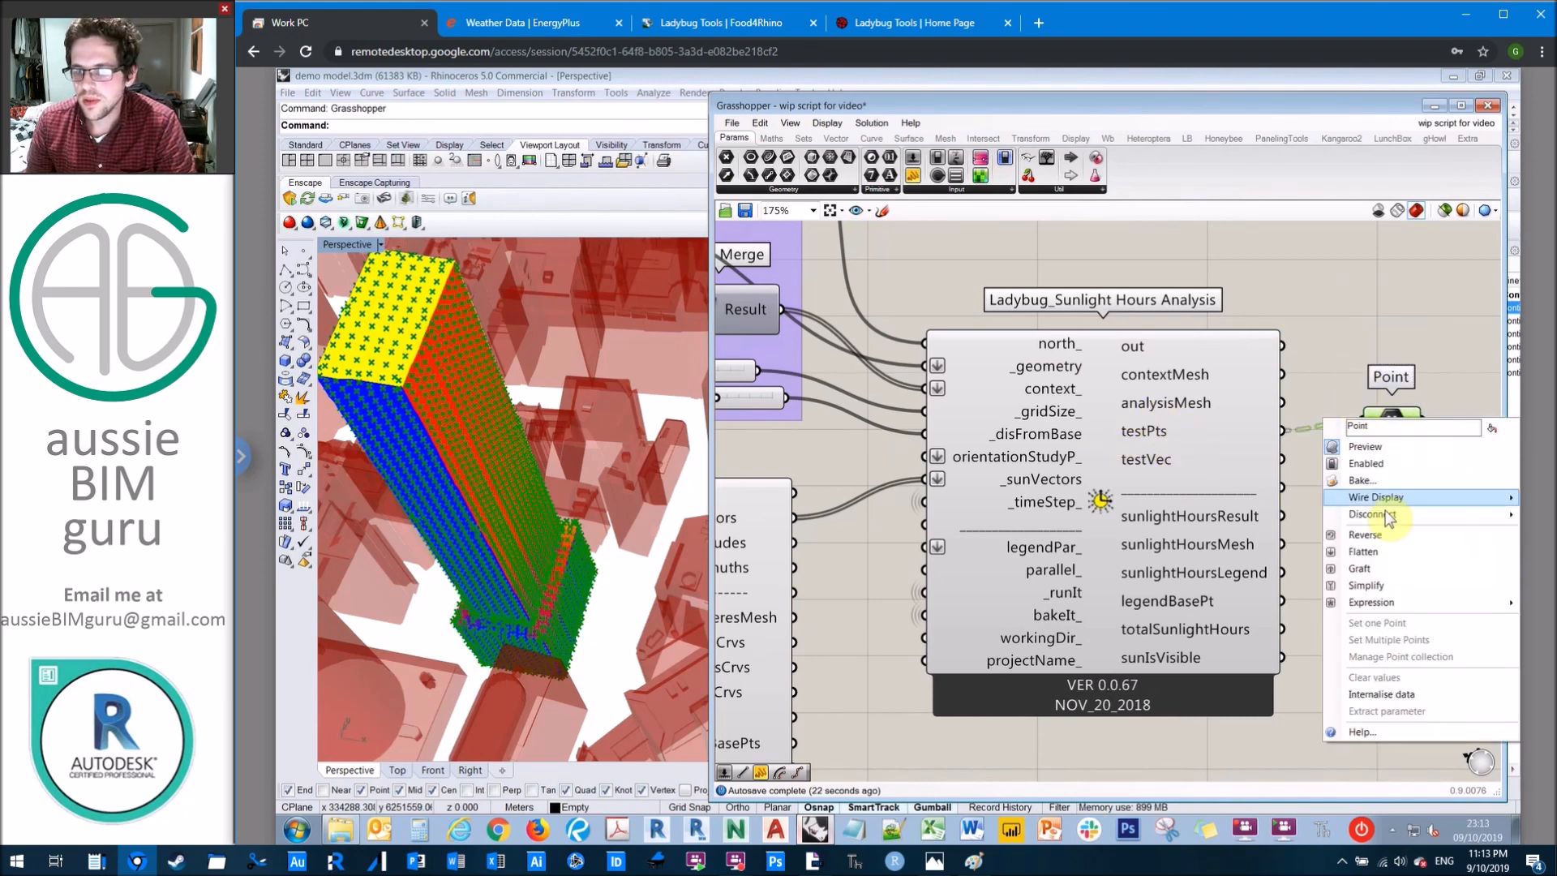
click(1336, 349)
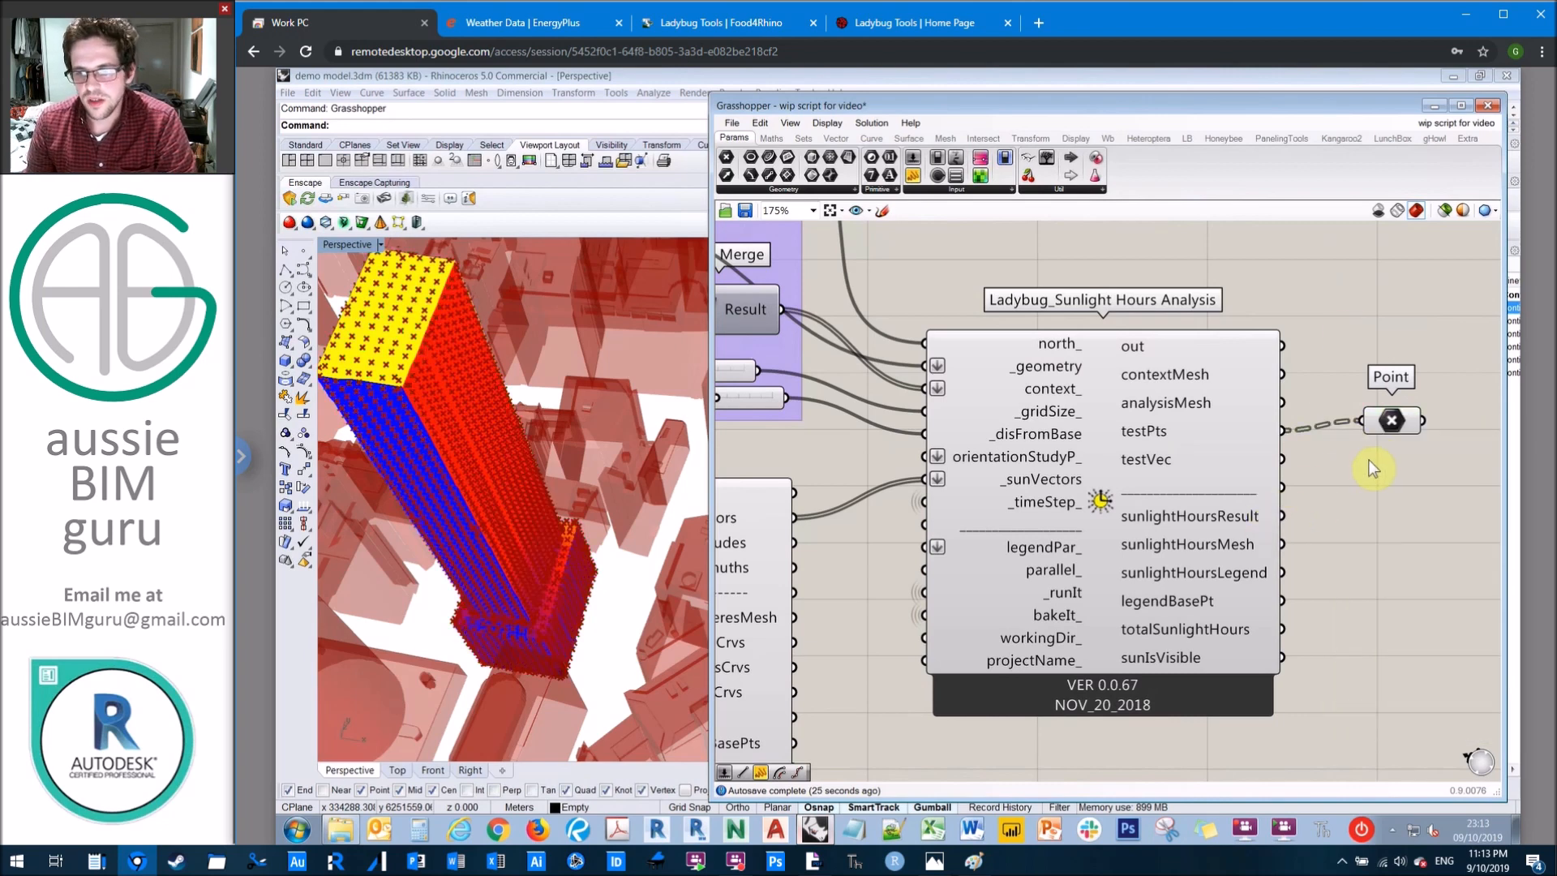
Step: Add a Panel connected to the sunlightHoursResult output and look through the listed values
right_drag(1223, 313, 917, 209)
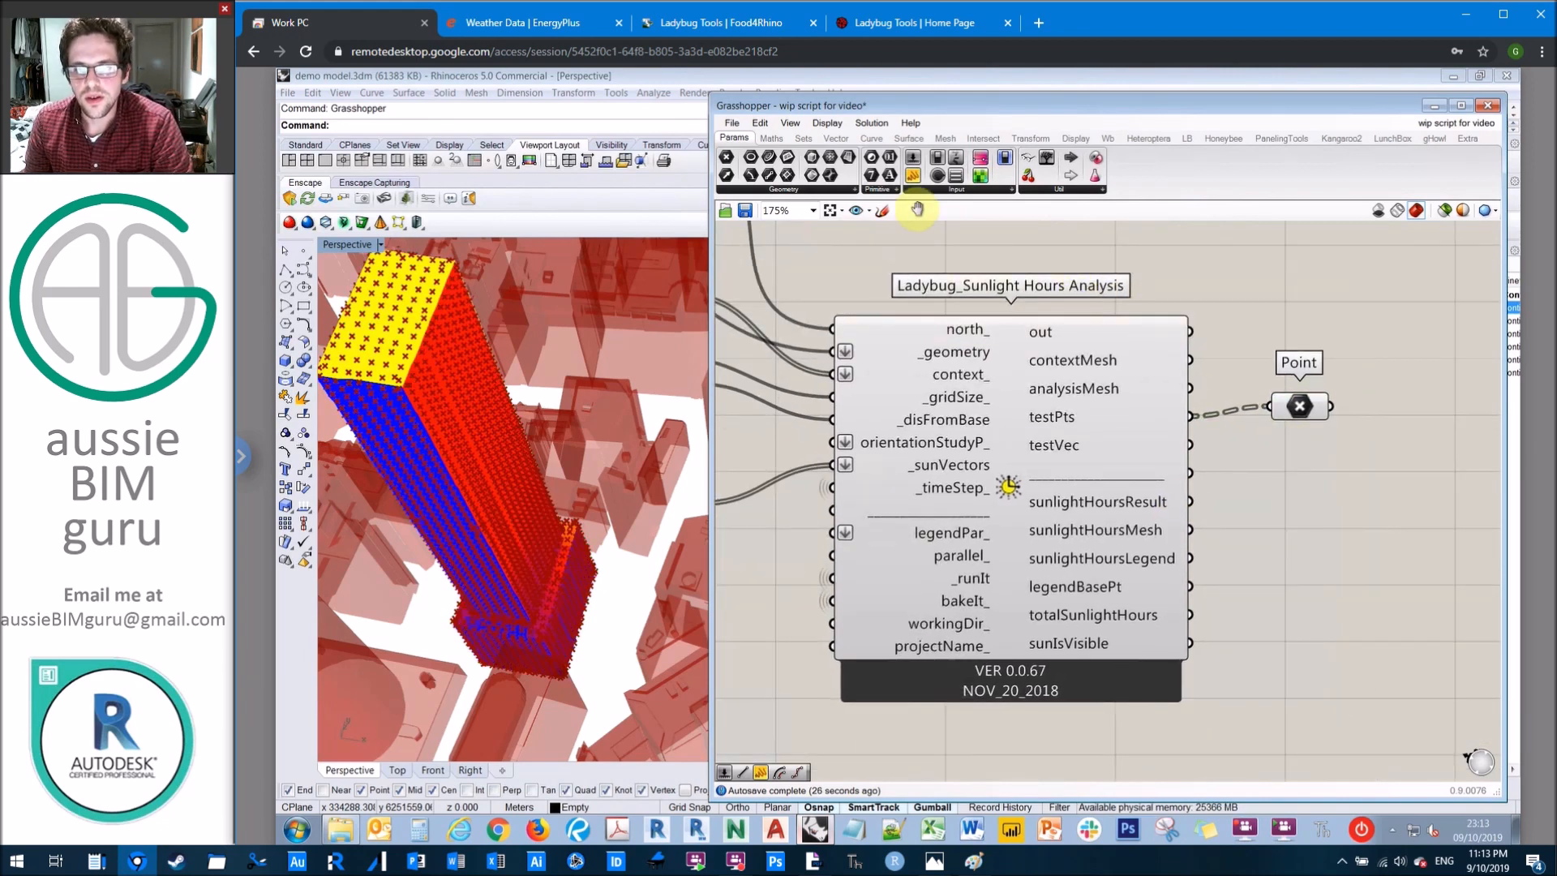
click(913, 176)
click(1343, 561)
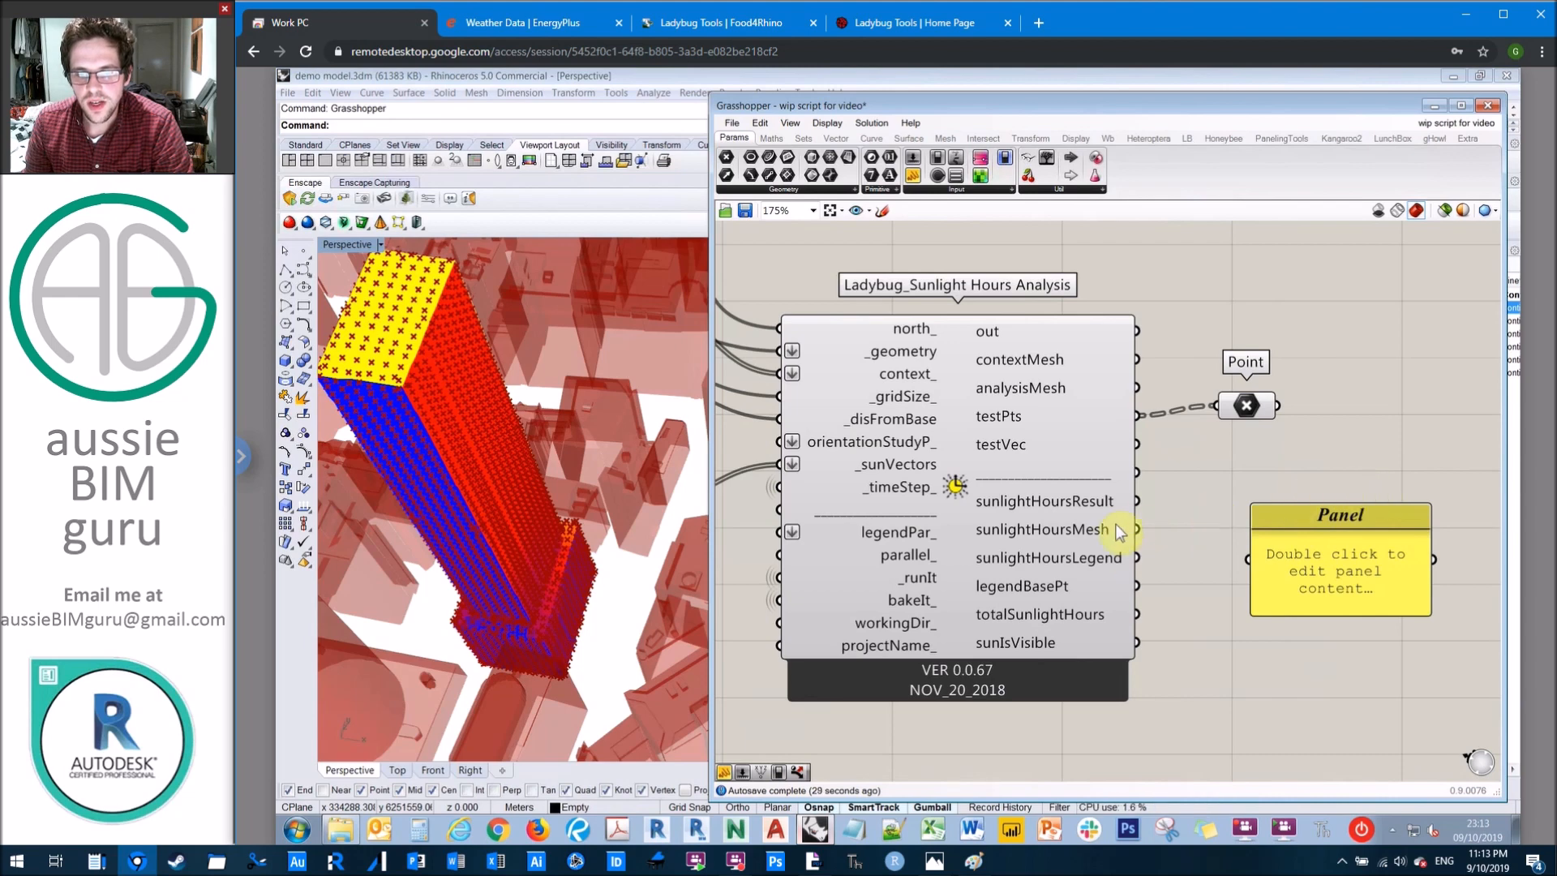
drag(1137, 501, 1249, 559)
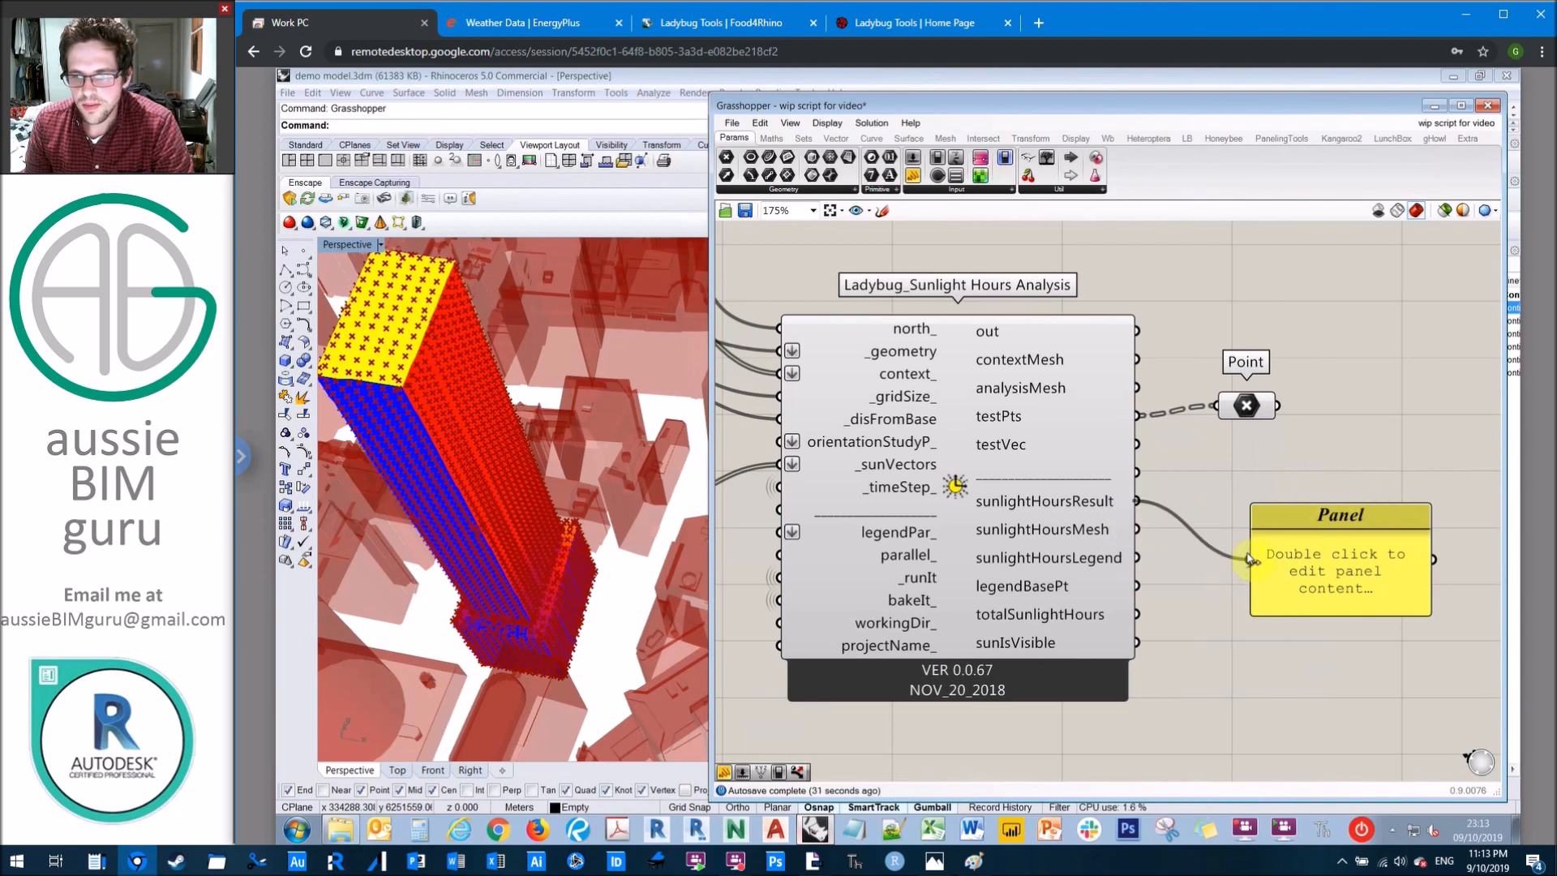
right_drag(1314, 451, 1285, 432)
drag(1398, 518, 1399, 588)
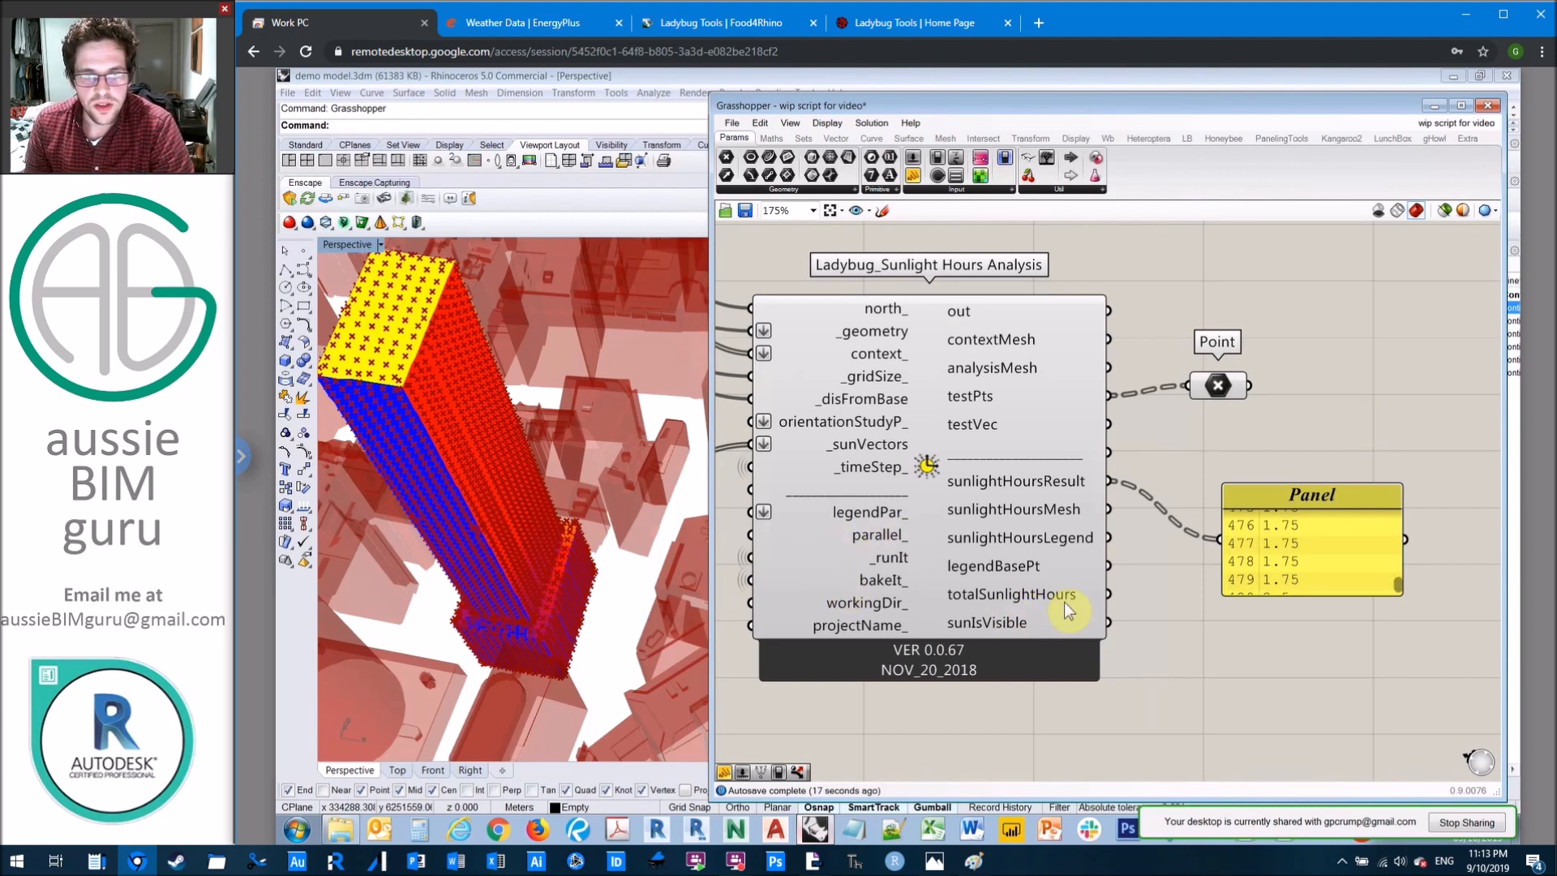
Step: Set the Bake it toggle to True to bake the sunlight hours results into the Rhino model
right_drag(856, 523, 1003, 462)
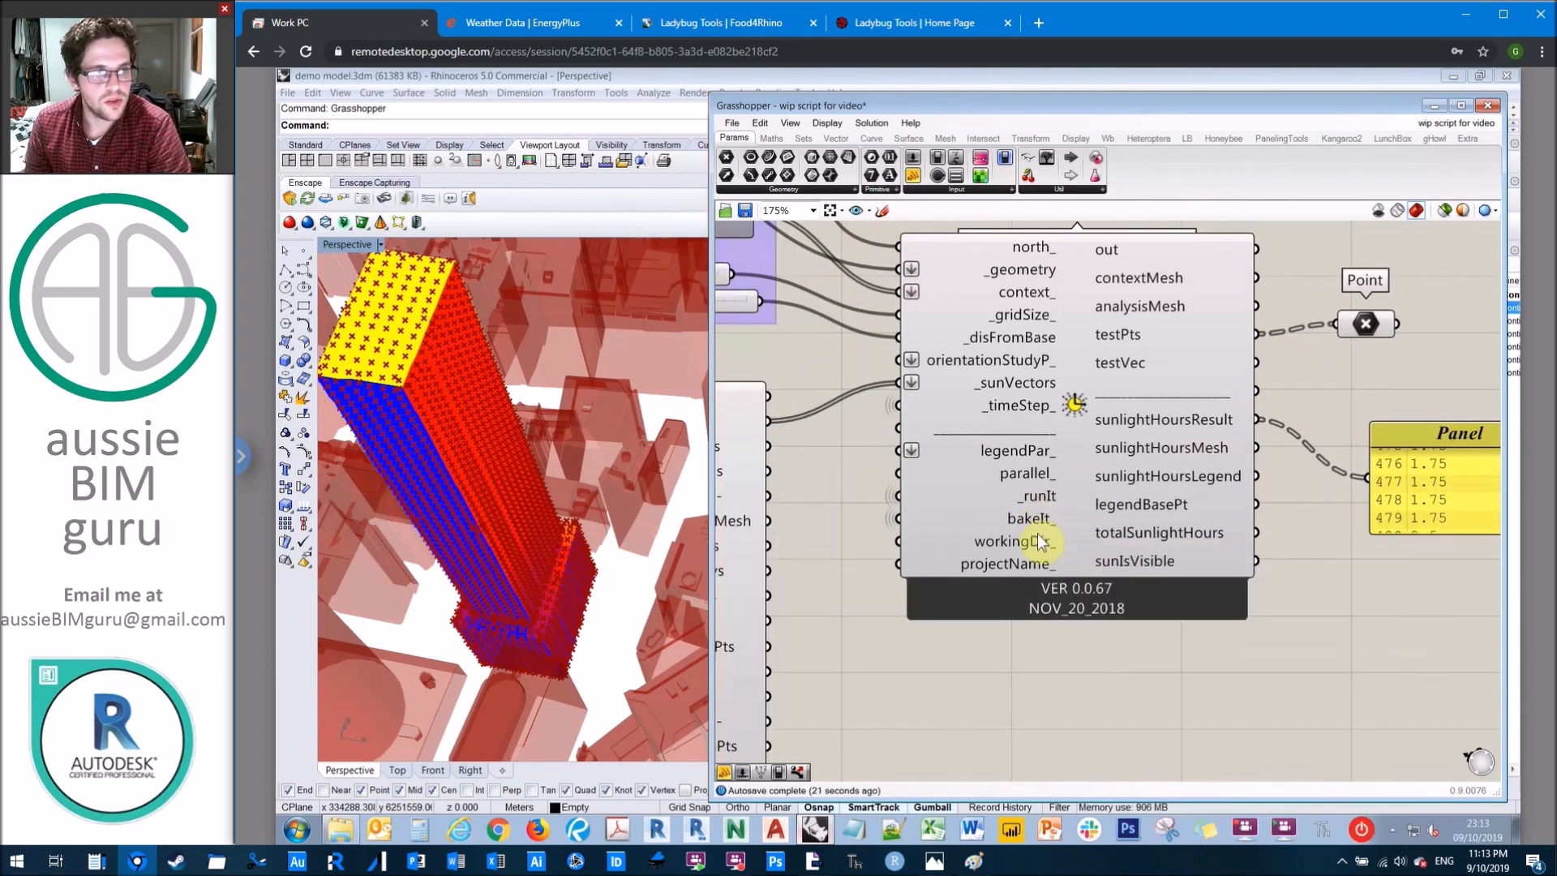
scroll(838, 383, down, 4)
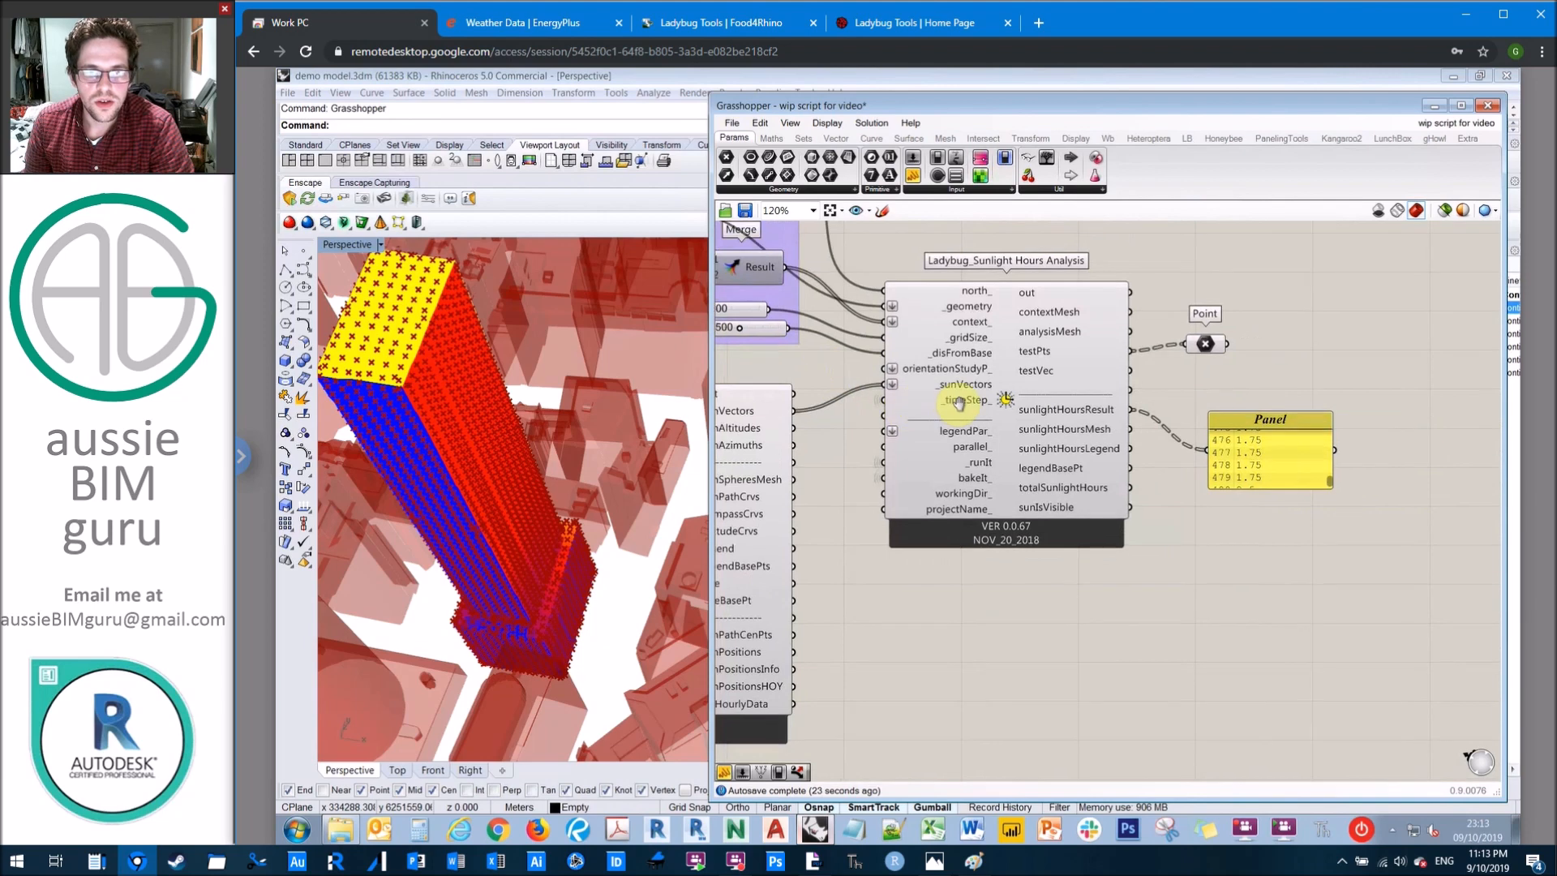
right_drag(853, 471, 1085, 658)
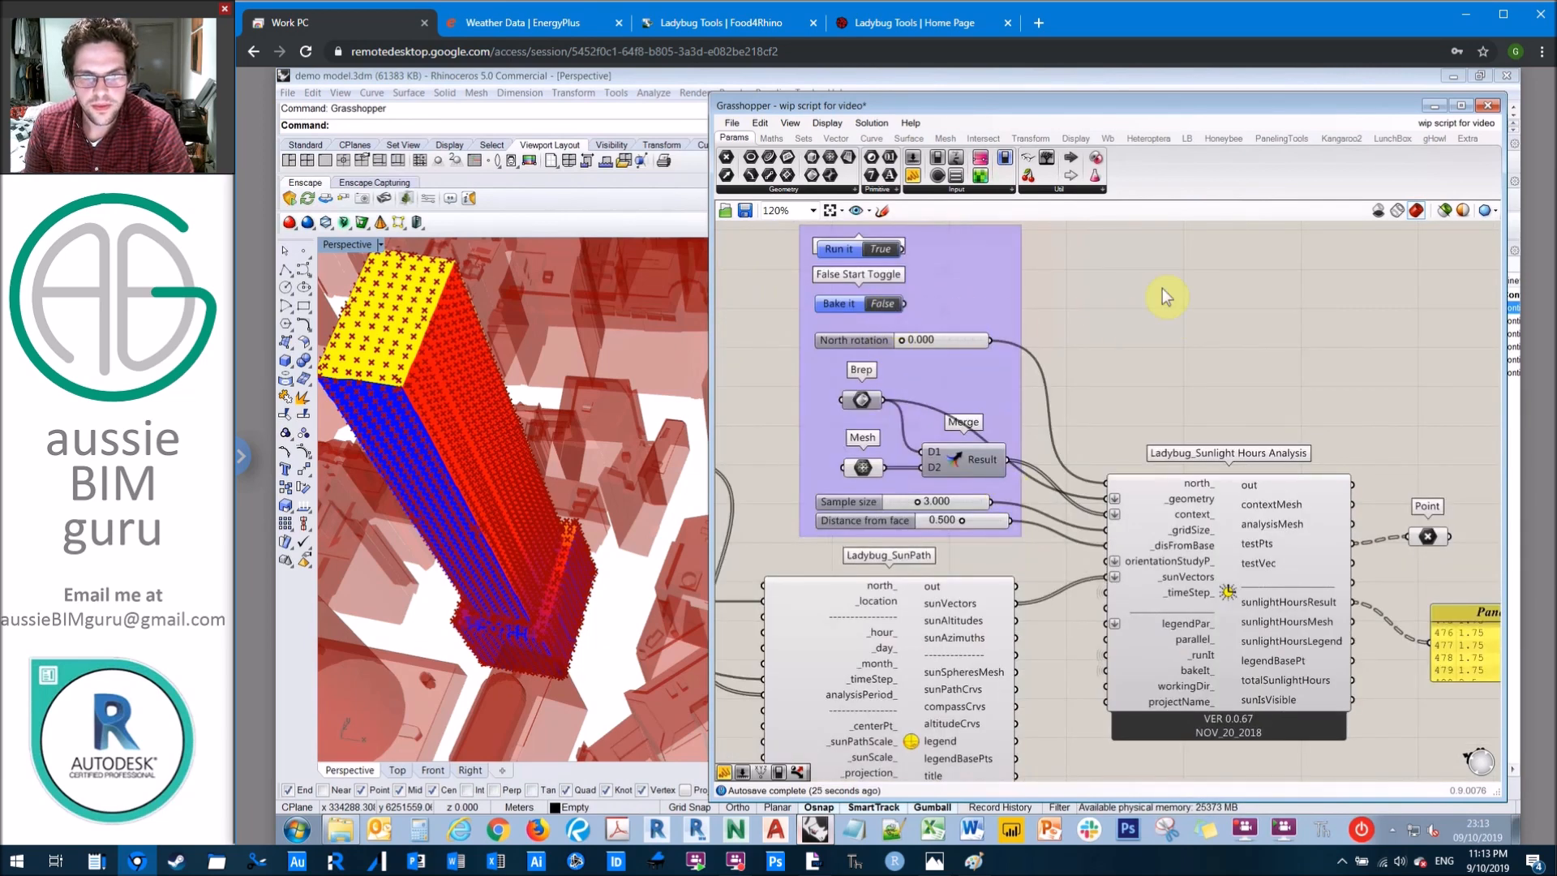
click(892, 312)
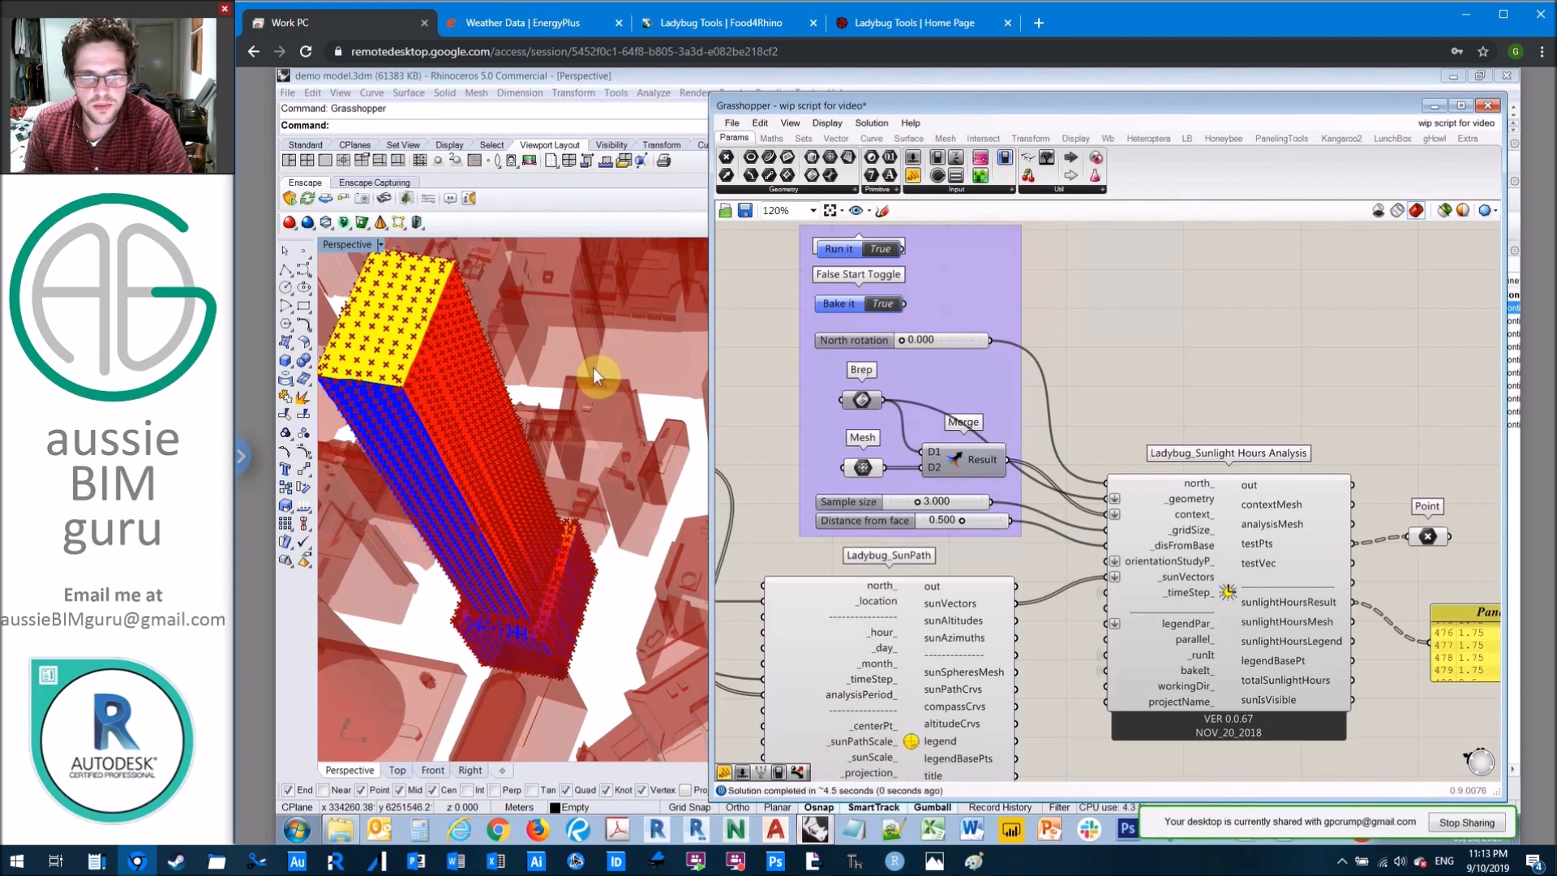
click(598, 413)
right_drag(566, 425, 563, 524)
scroll(563, 524, down, 6)
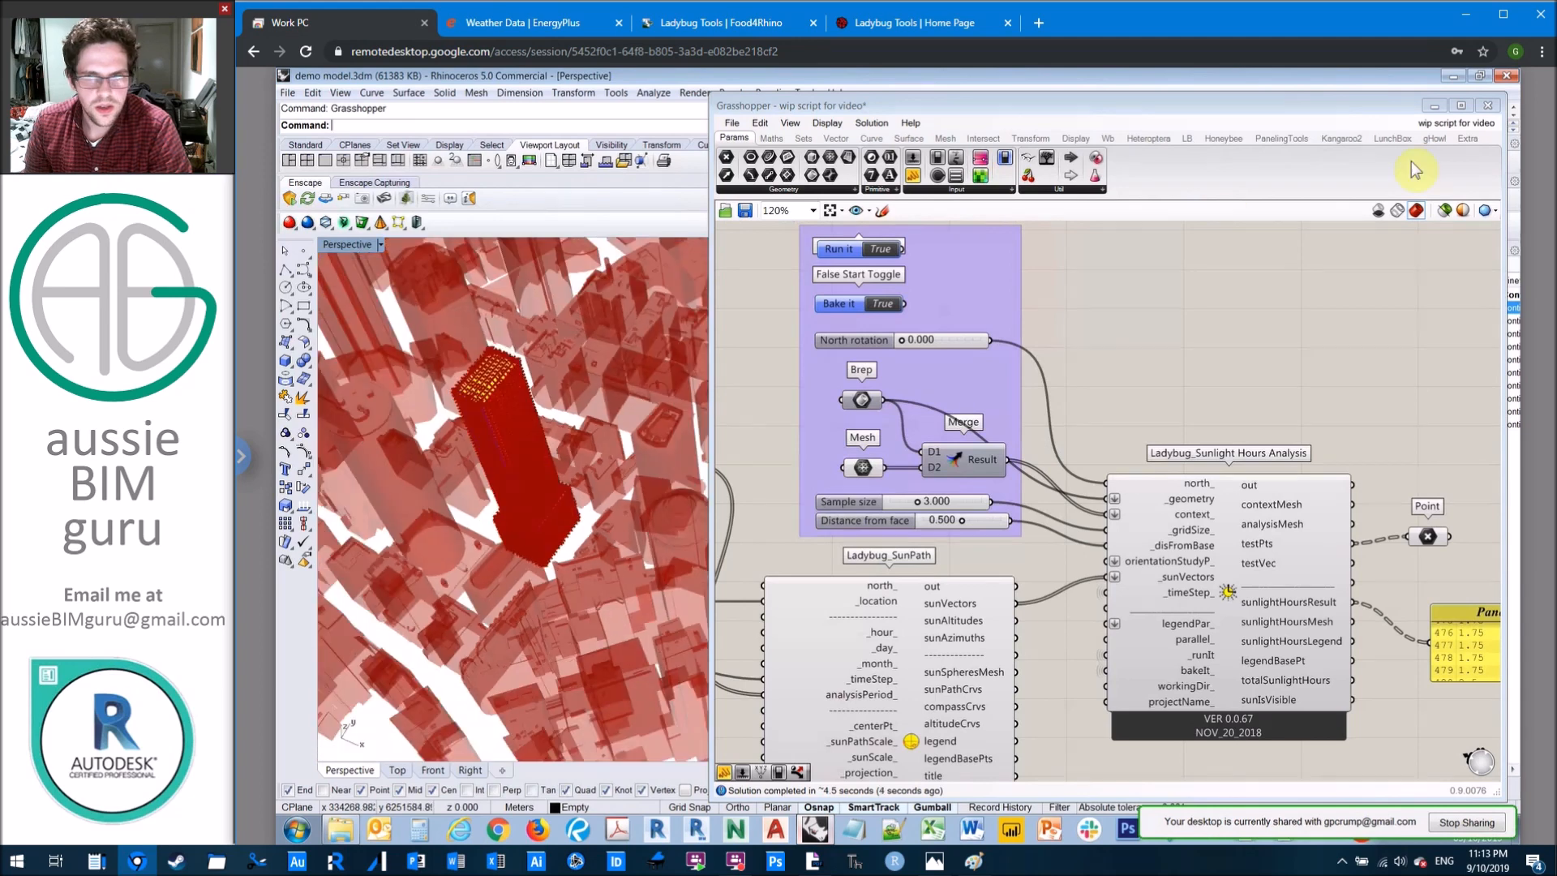
Step: Turn on the Test model layer with its BREP test sublayer in Rhino and hide the tower polysurface
click(1435, 106)
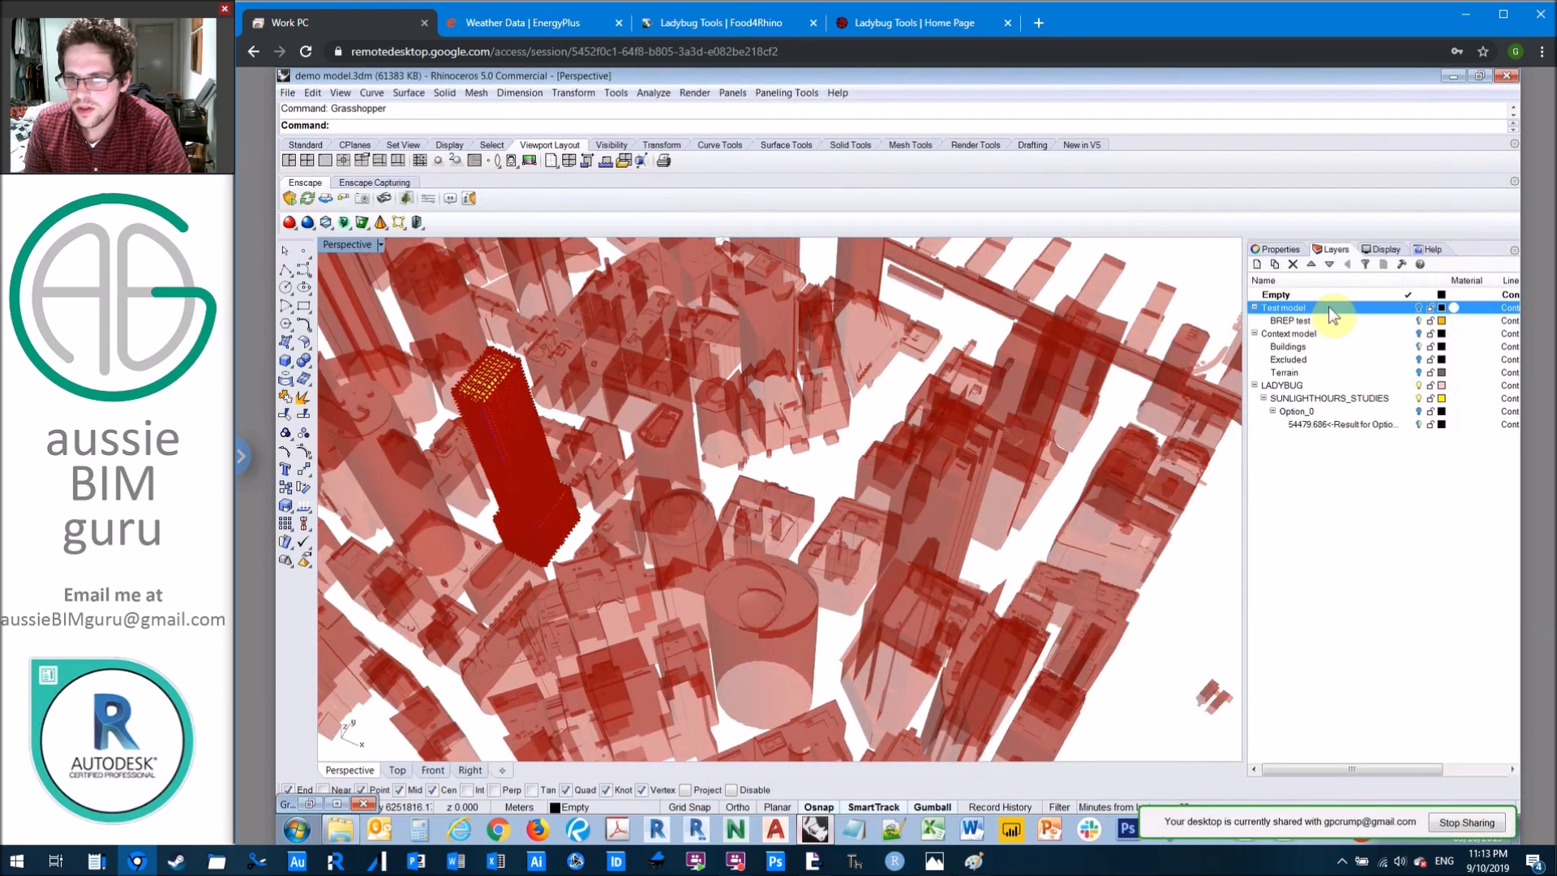
click(1418, 321)
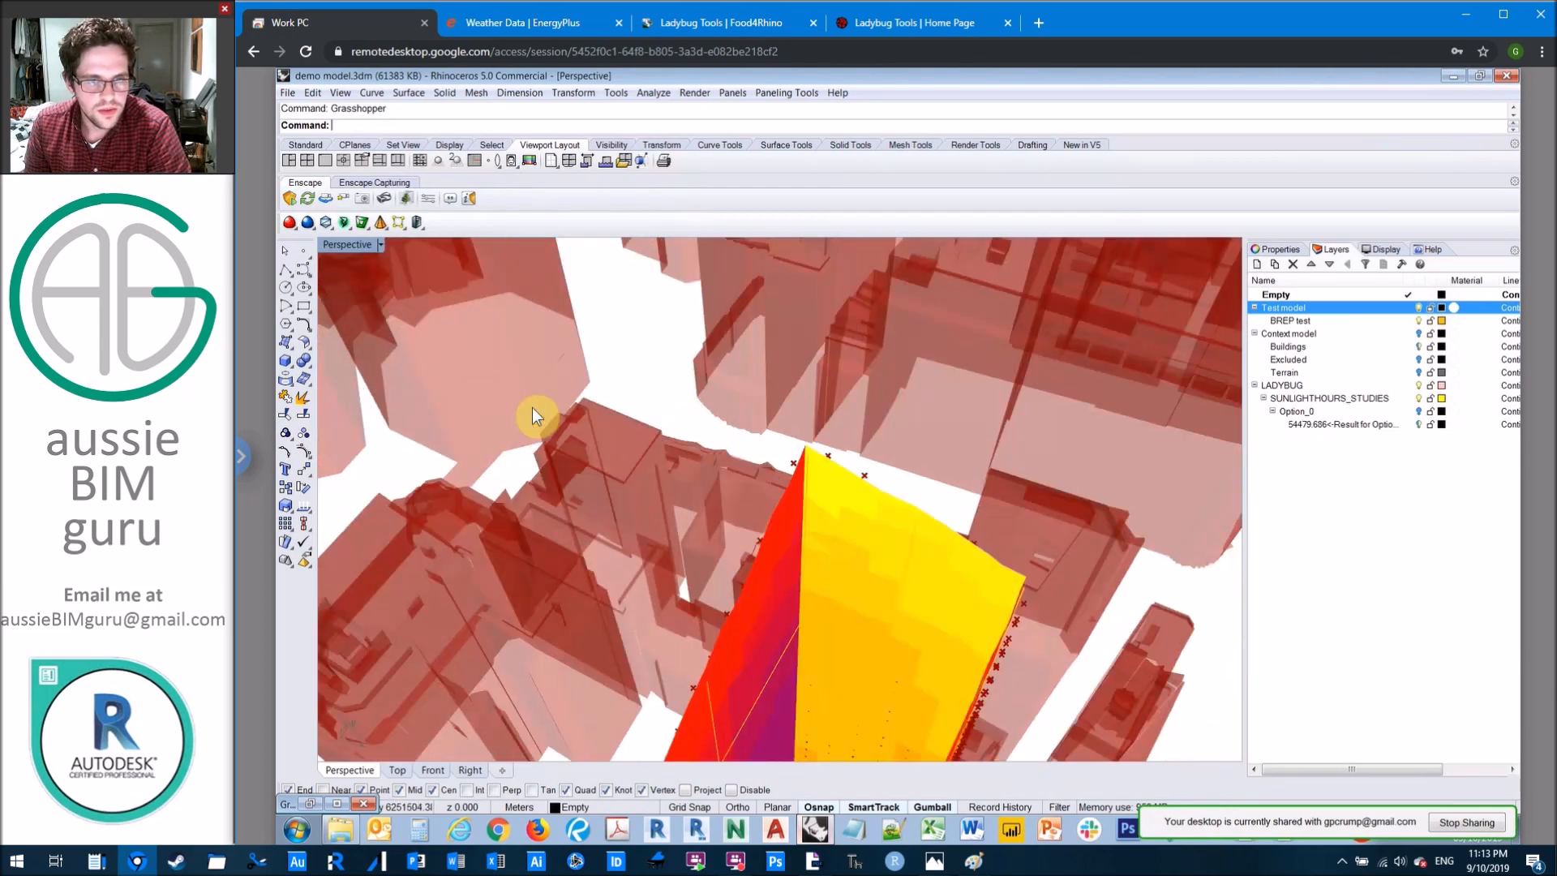
click(566, 411)
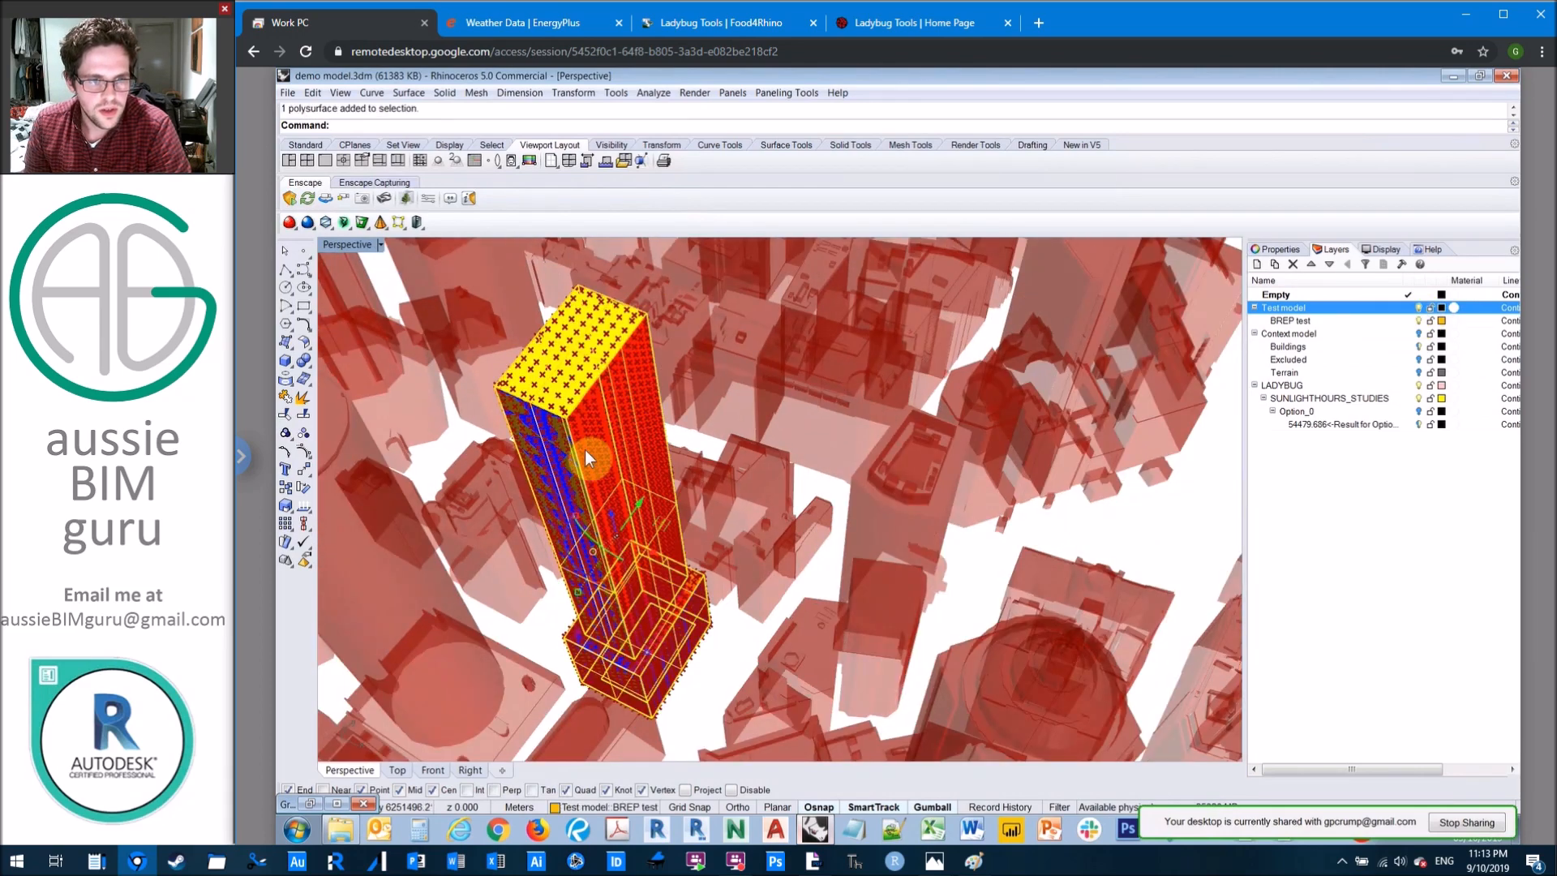
text(hide)
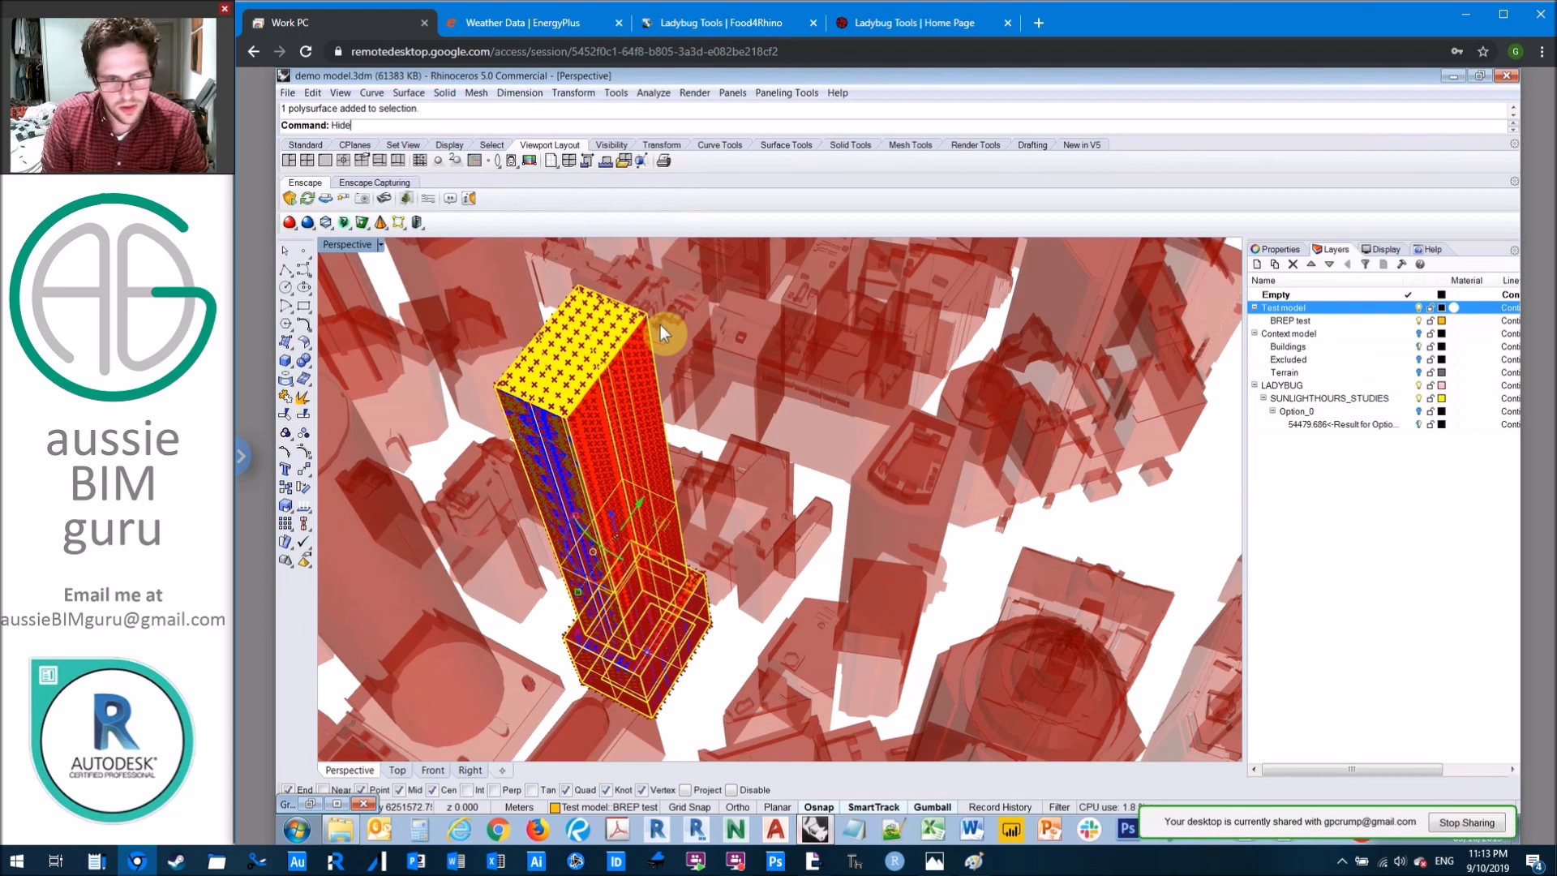
key(Return)
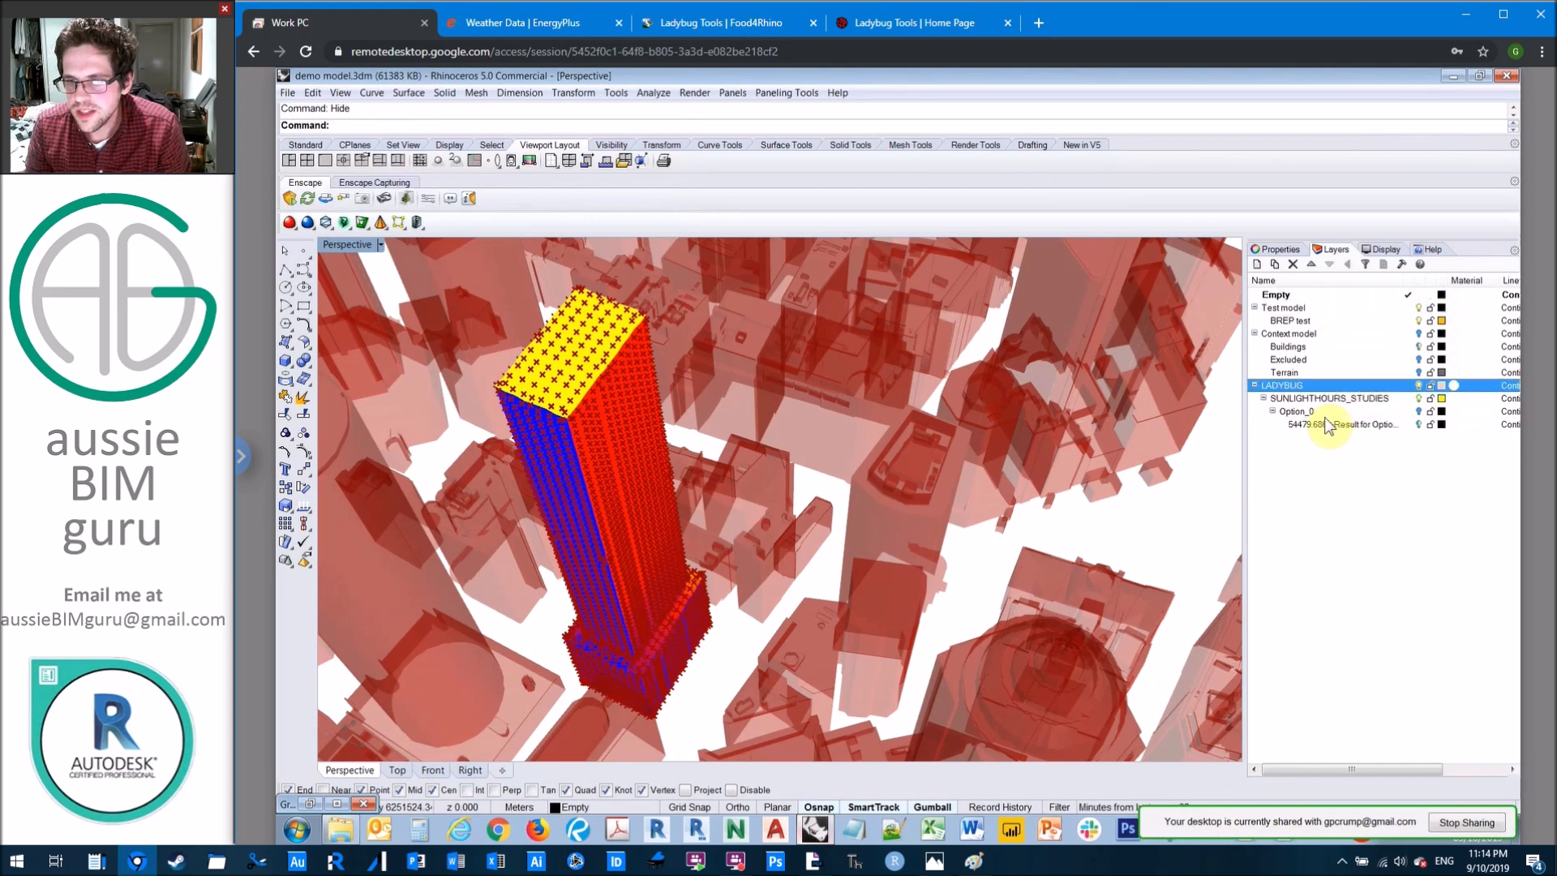
Step: Turn on the Option_0 layer under SUNLIGHTHOURS_STUDIES and turn off the Test model layer
click(1419, 411)
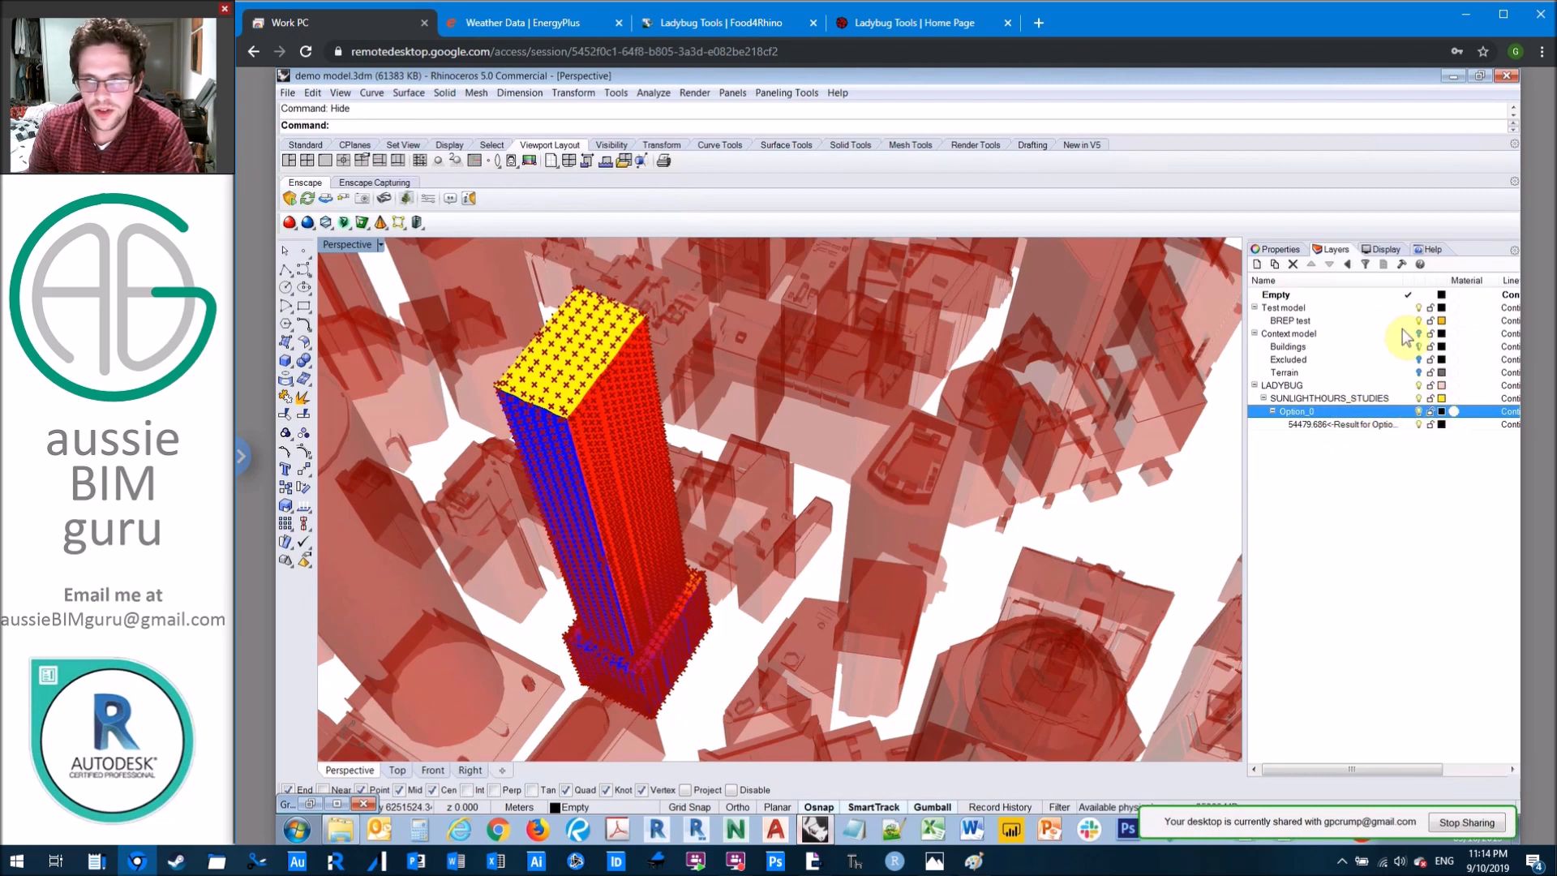
click(1418, 309)
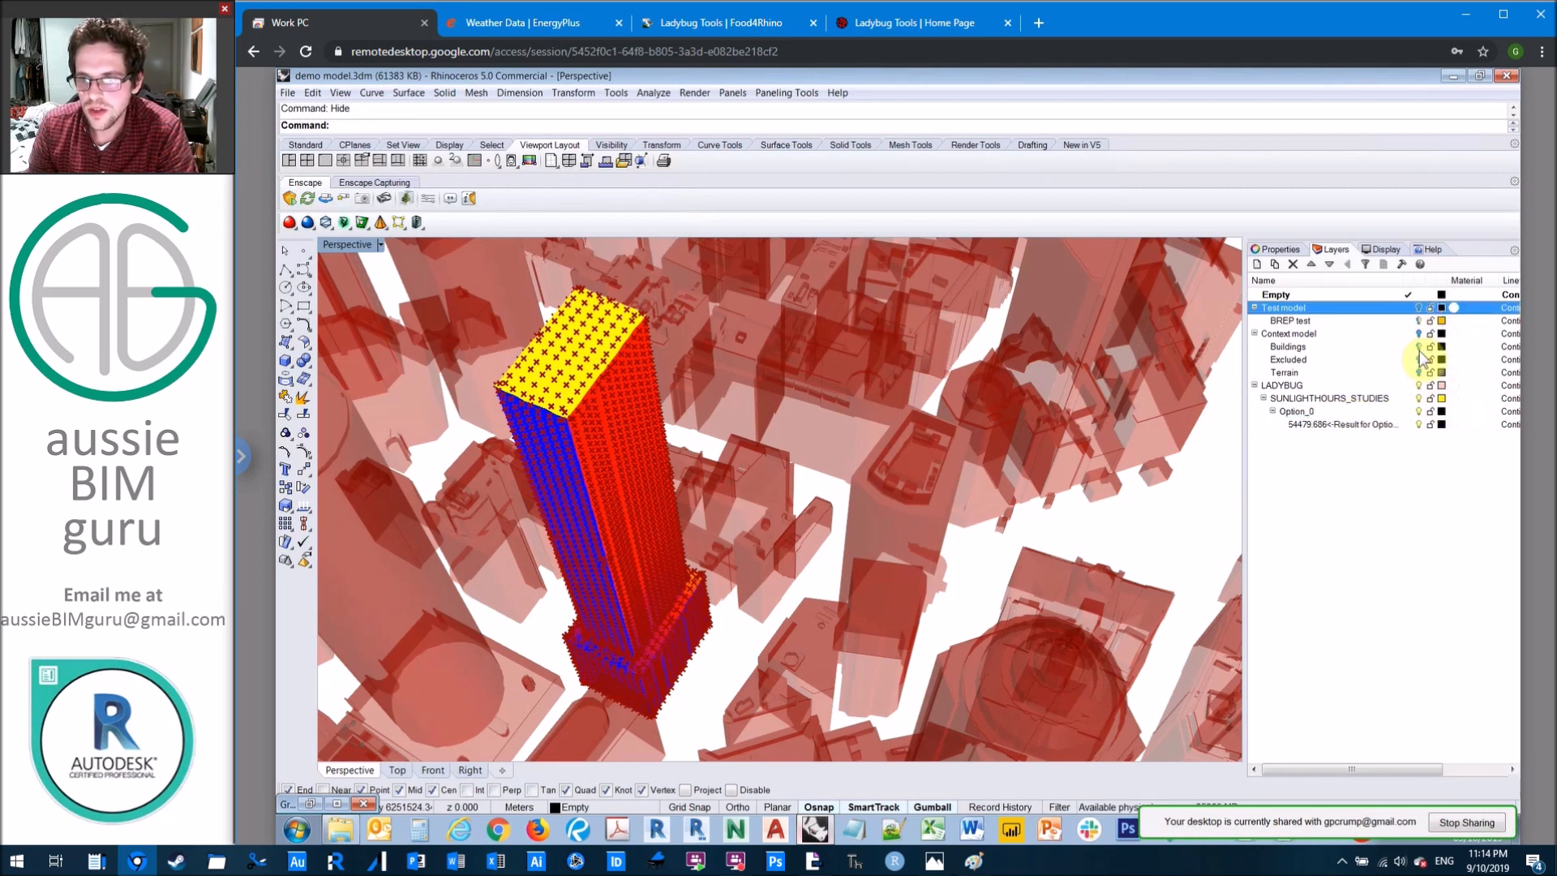
Step: Delete the baked sunlight hours hatches from the test tower
click(586, 438)
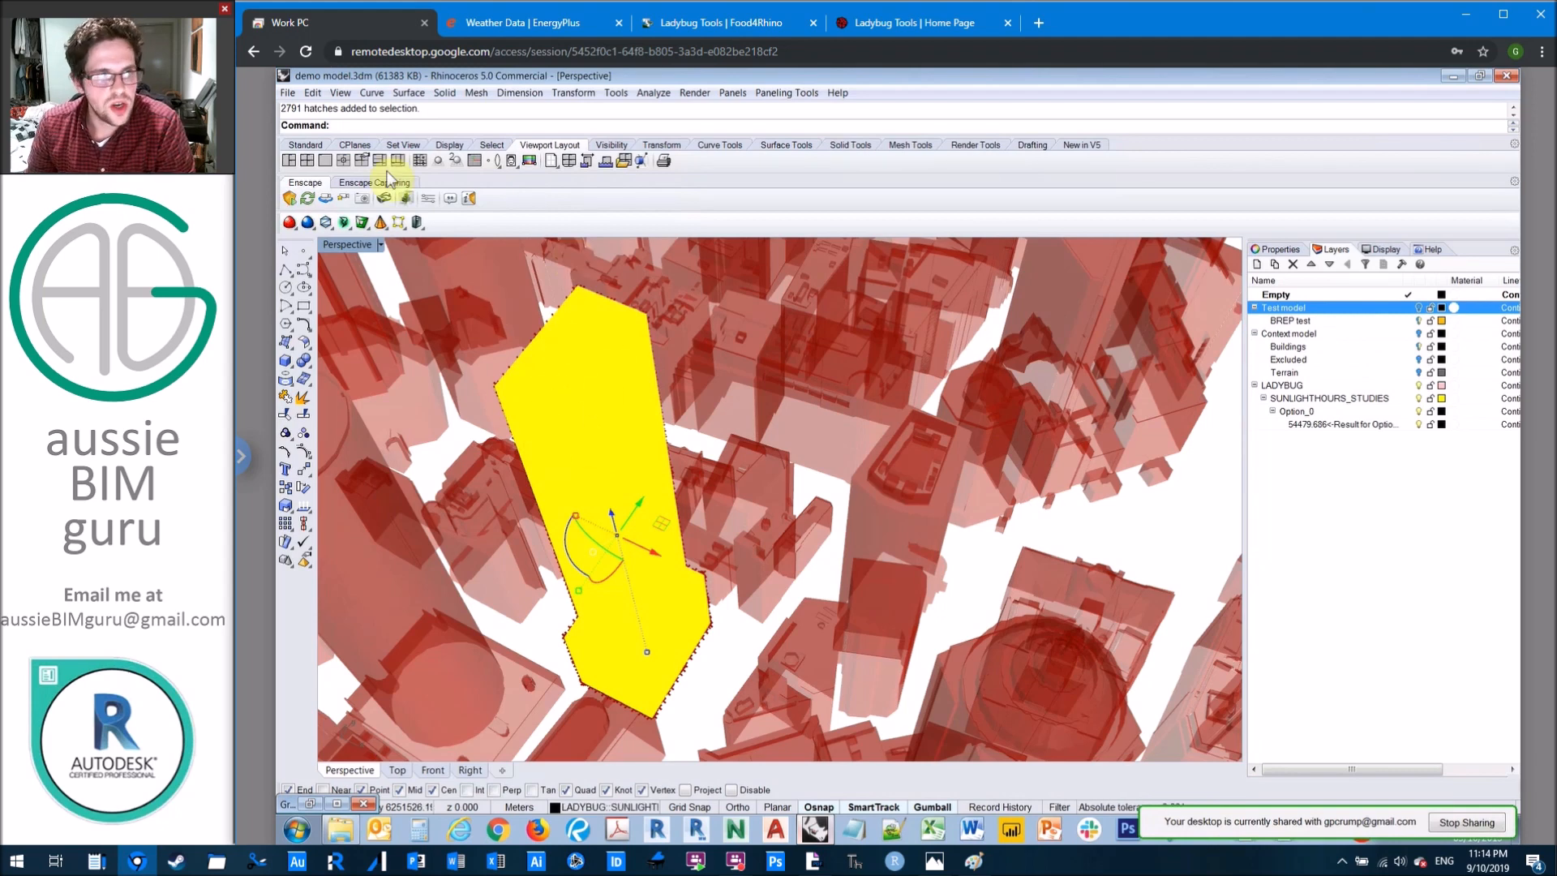
scroll(586, 449, up, 1)
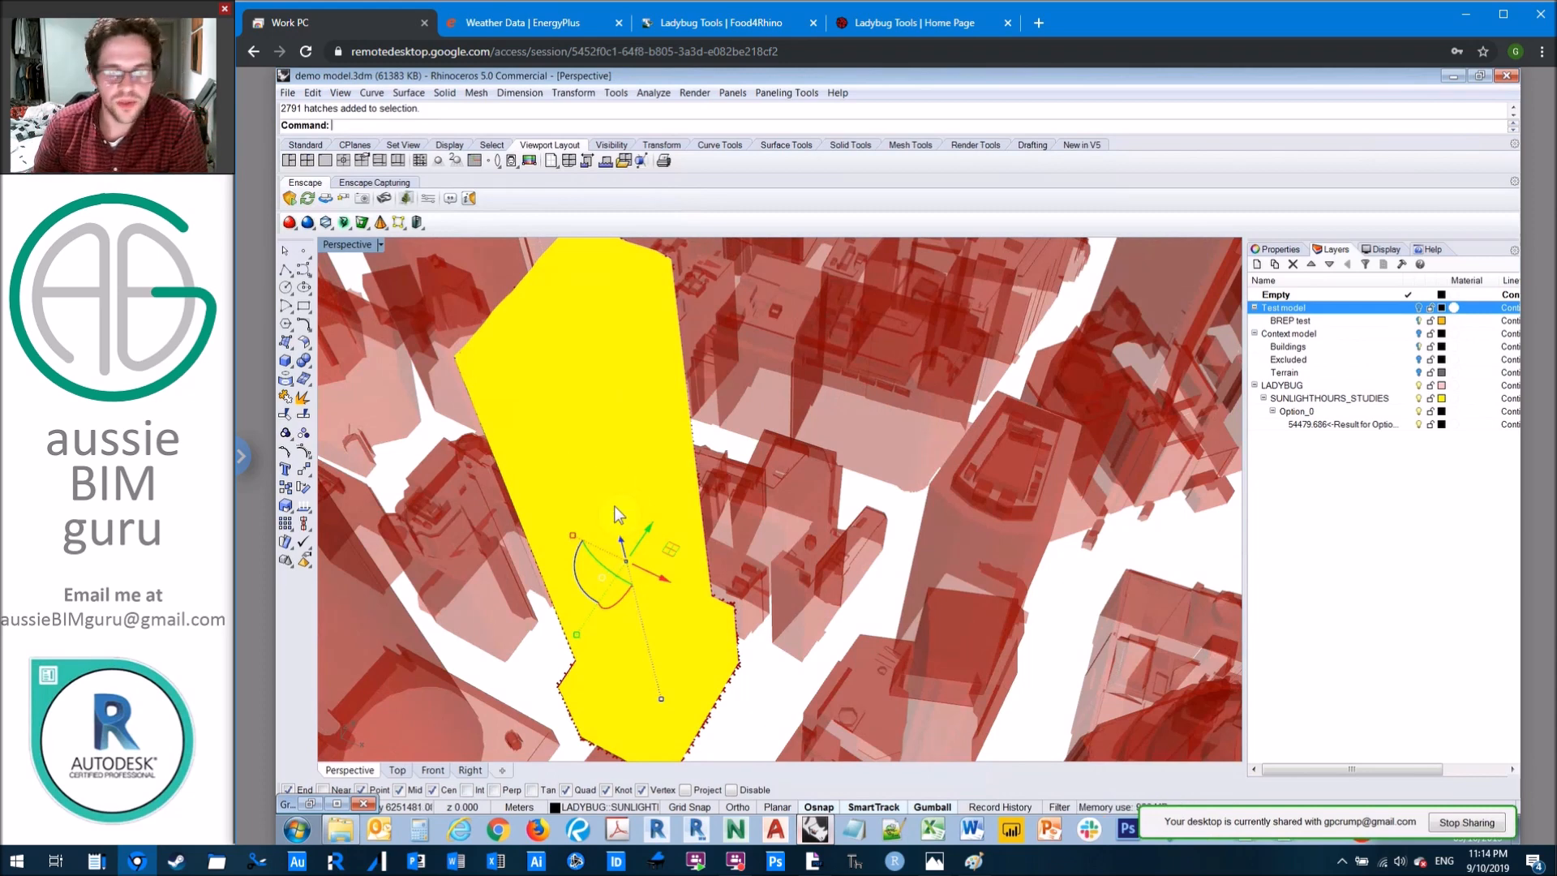
key(Delete)
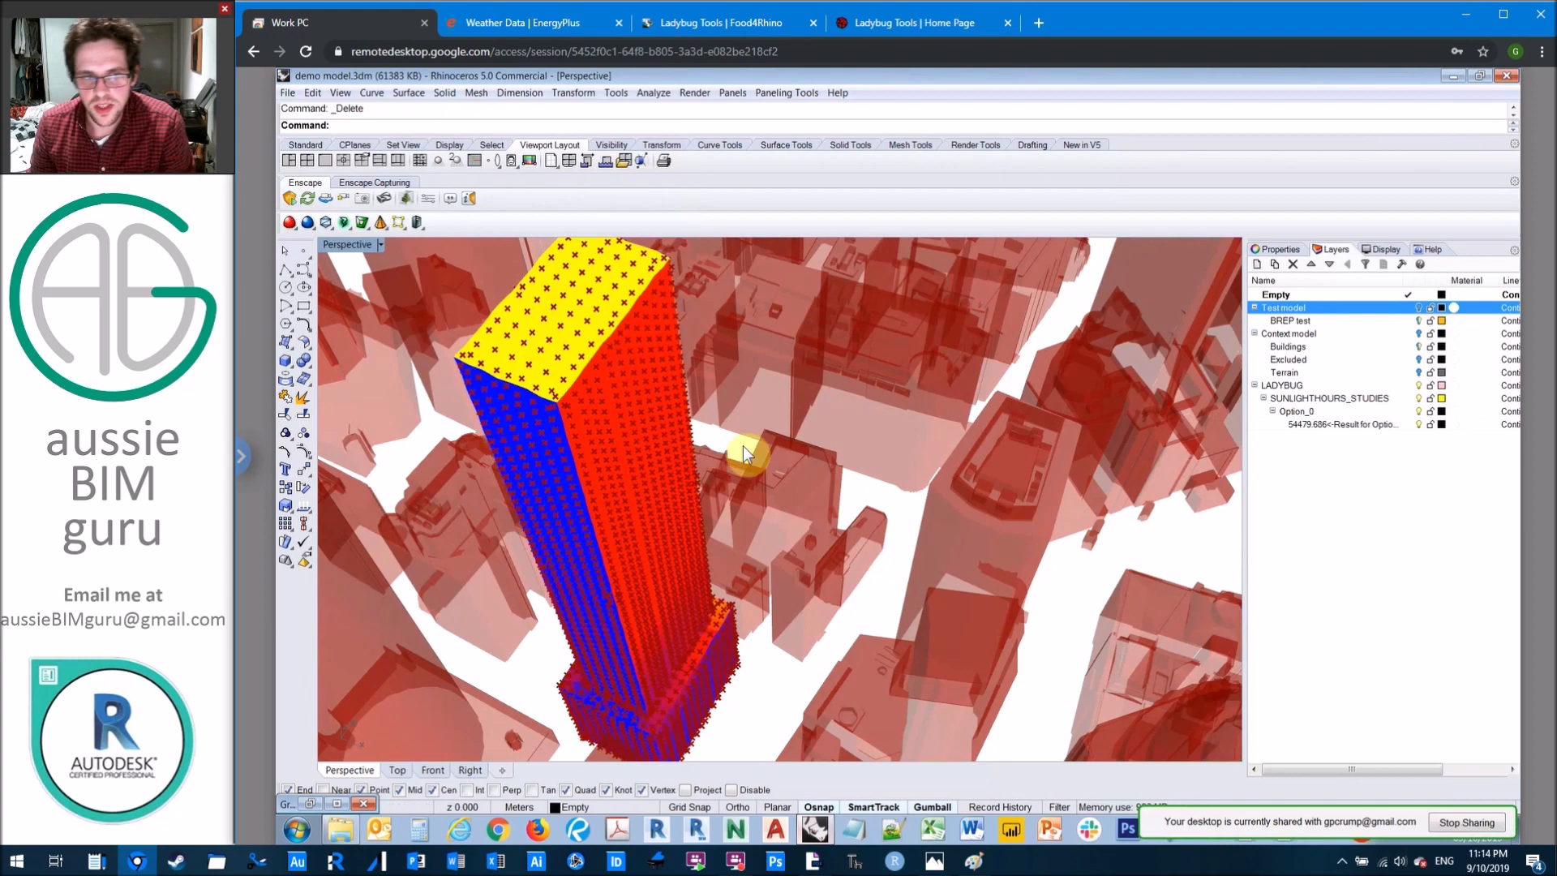
Step: Delete the LADYBUG layer together with all its sublayers and the baked objects on them
click(1297, 396)
right_click(1296, 388)
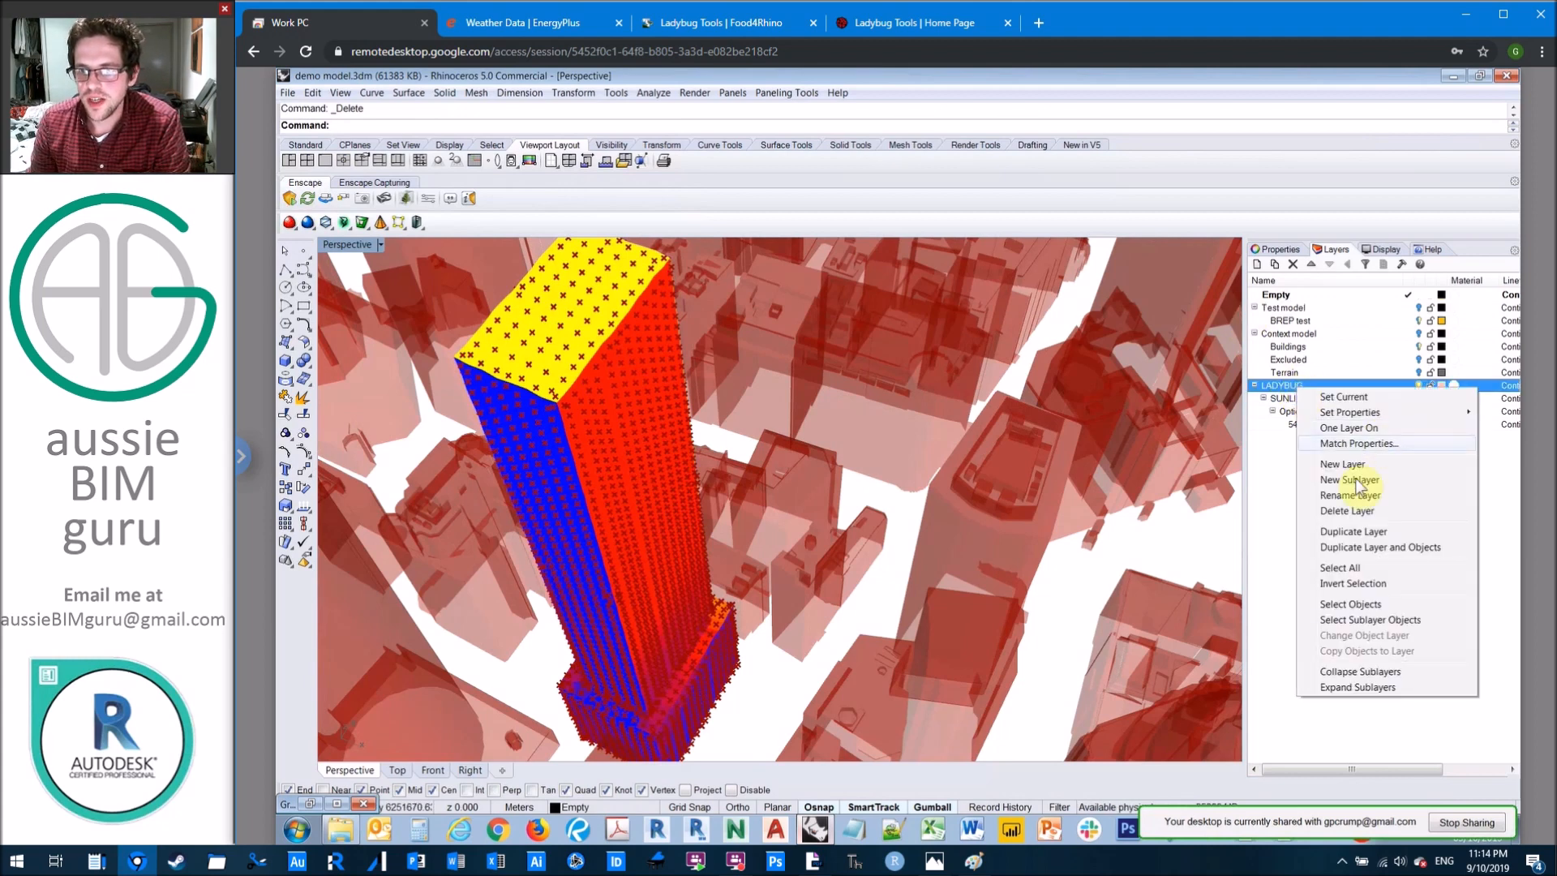
click(1362, 511)
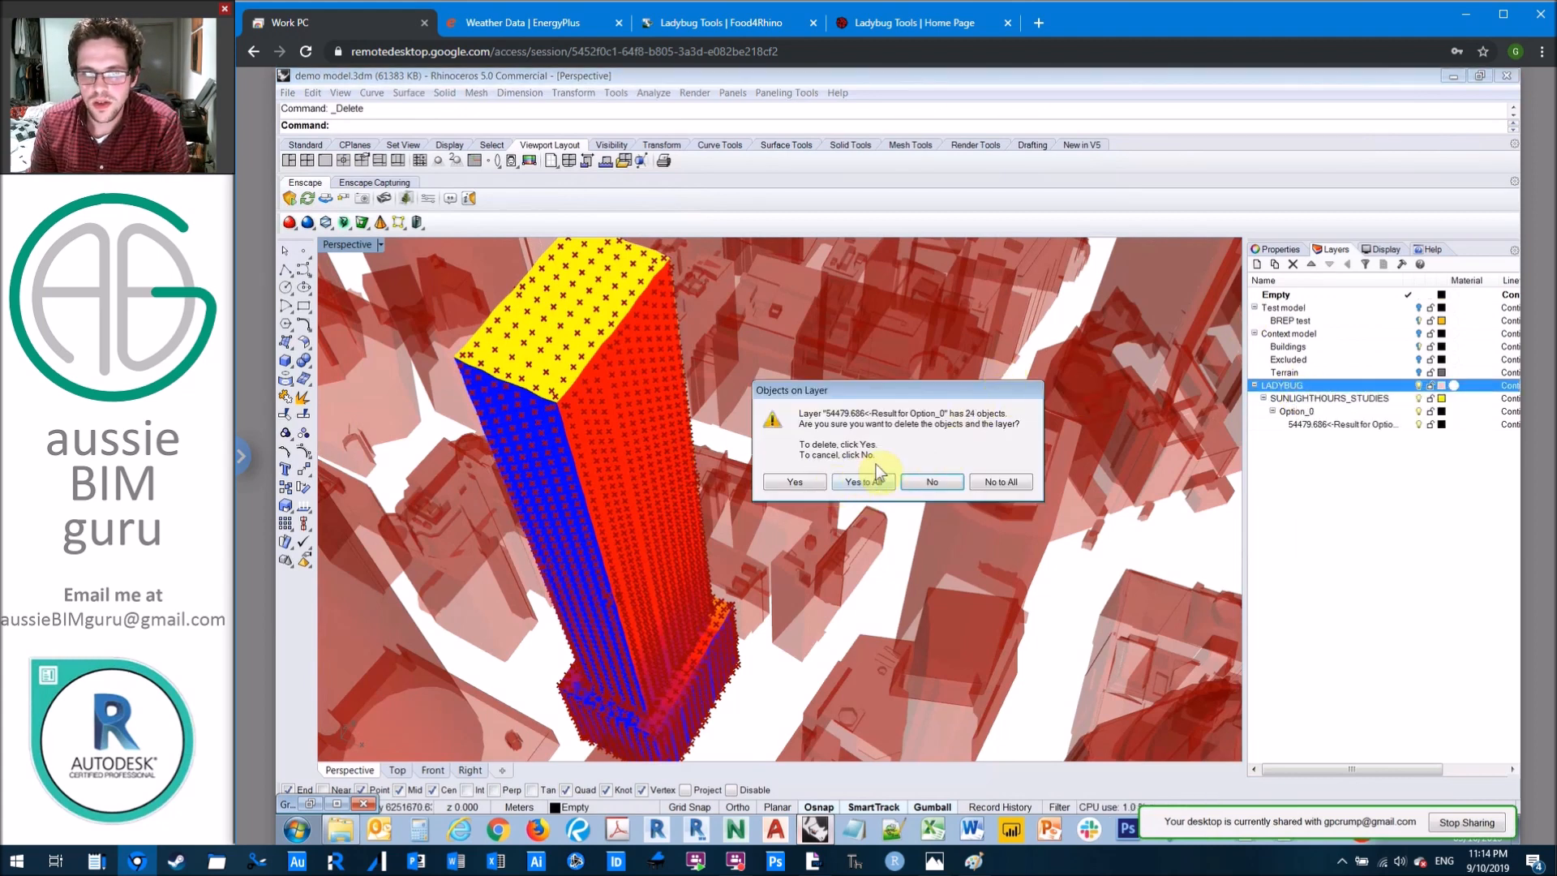
click(861, 481)
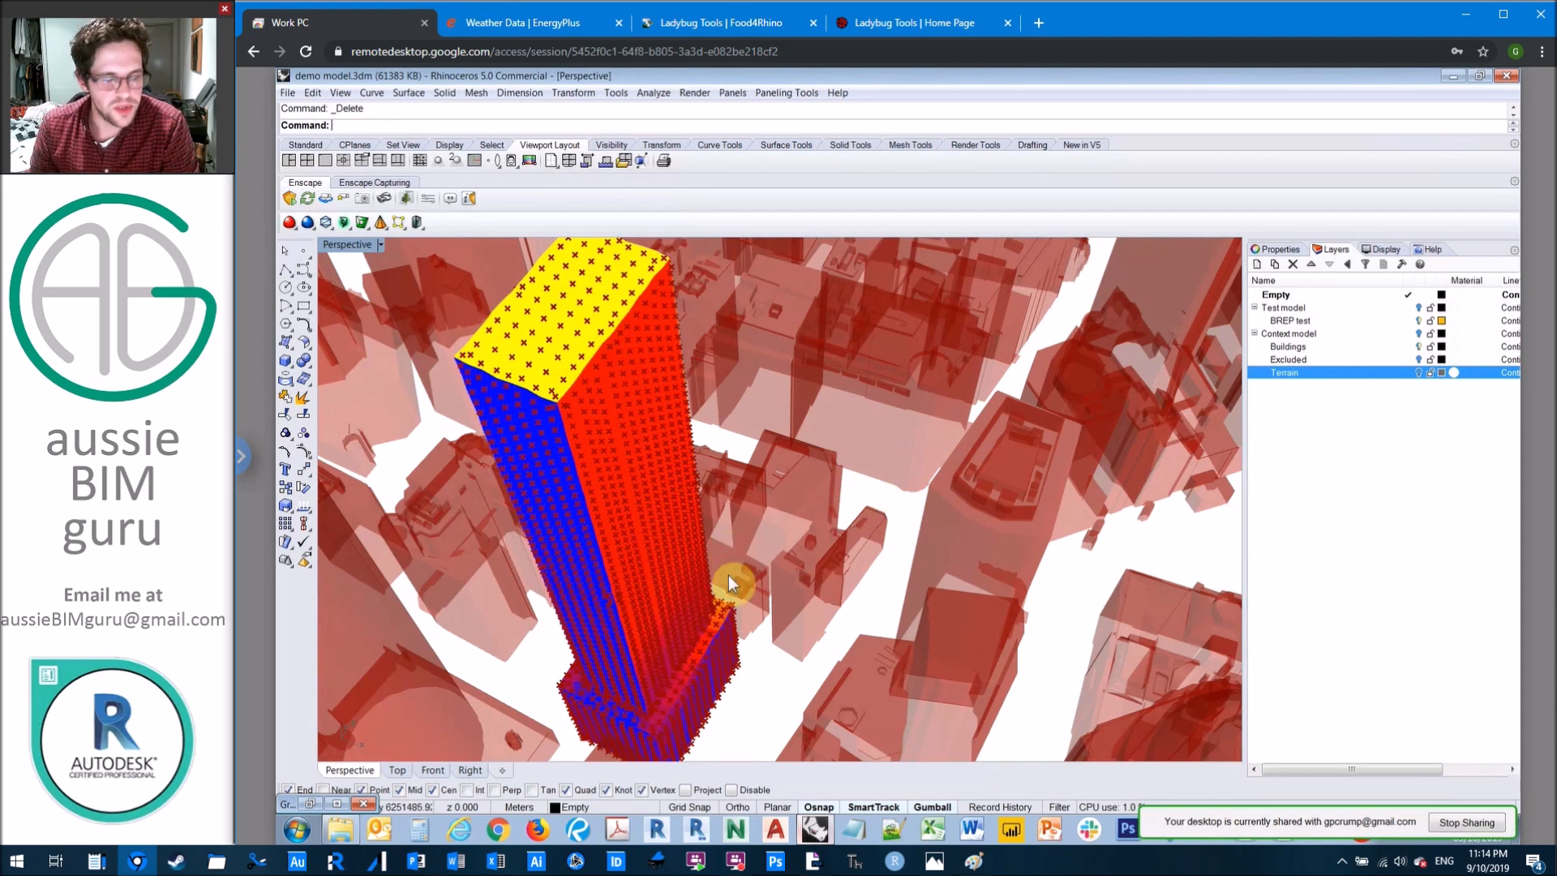
Step: Review the sunlight hours script in Grasshopper from its analysis period inputs to the analysis component, and switch to the presentation in Adobe Acrobat Pro
click(336, 803)
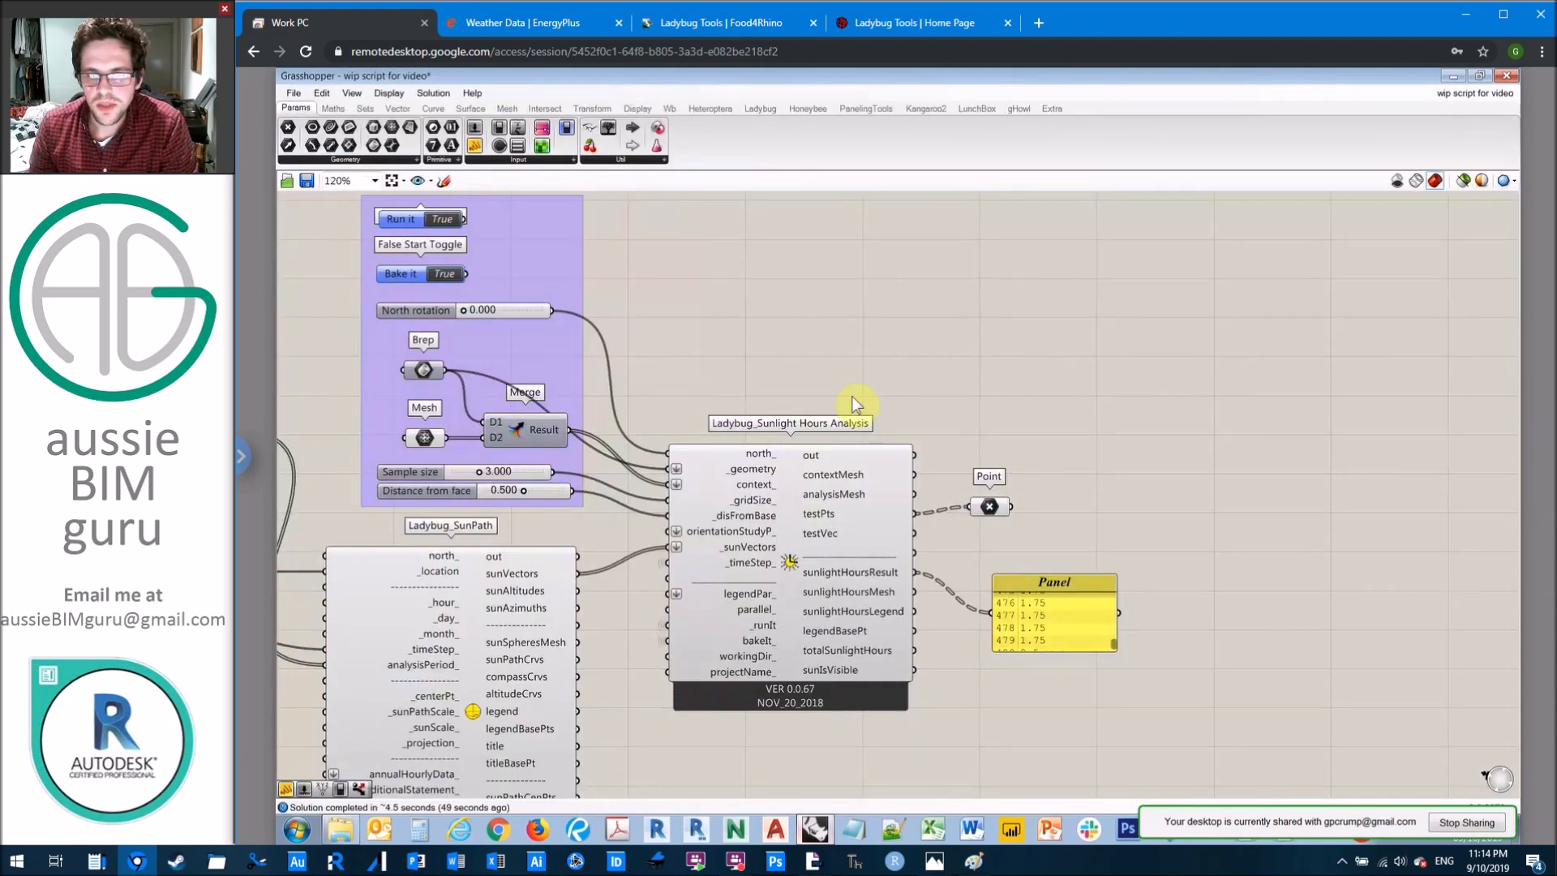
right_drag(863, 347, 1005, 365)
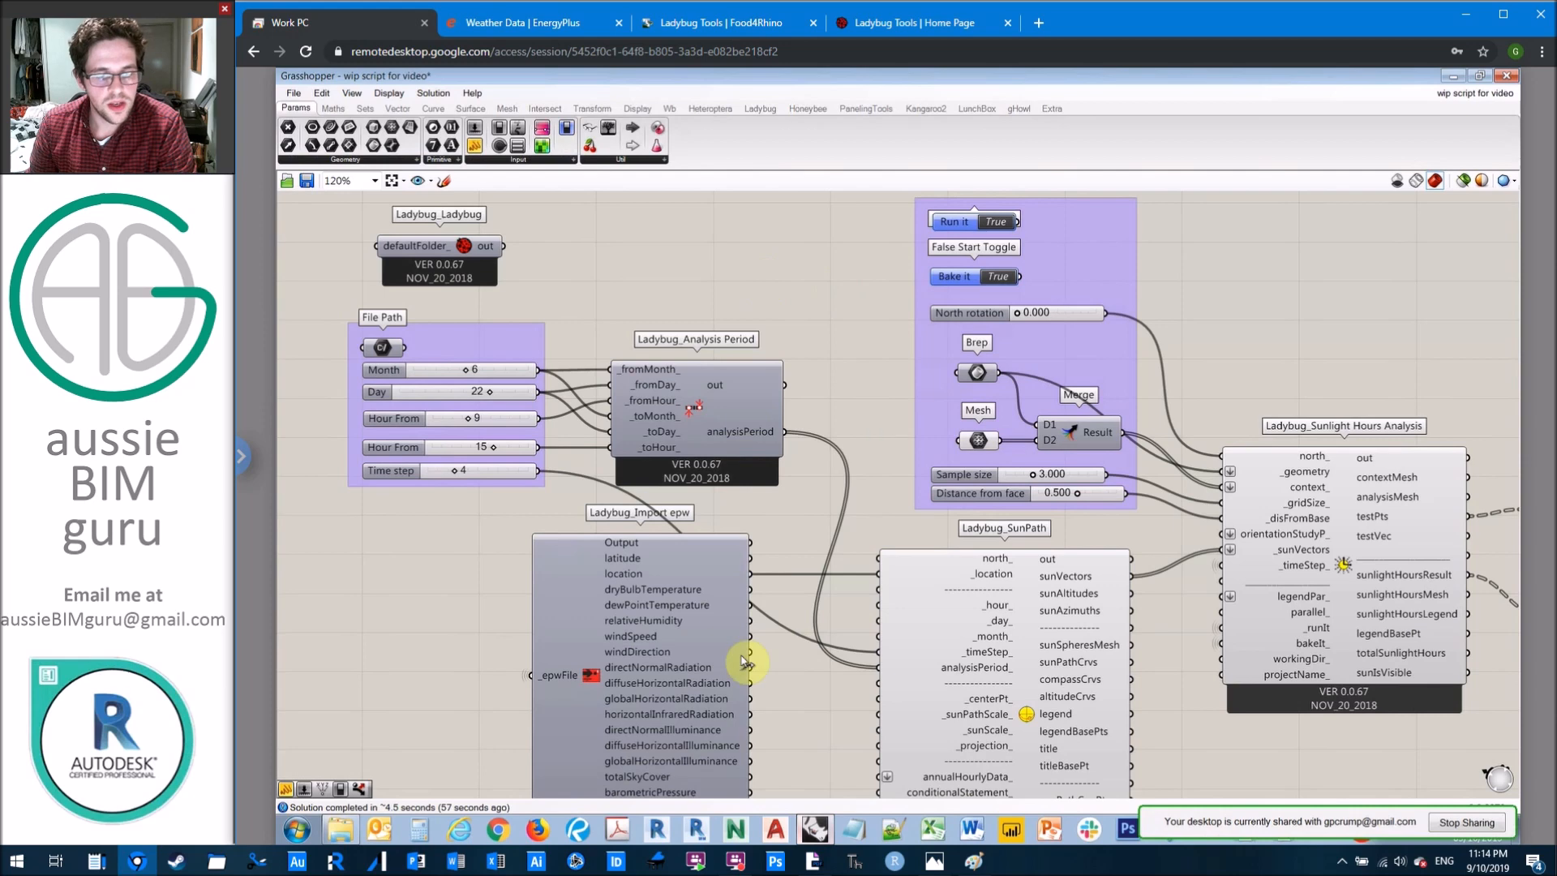
click(813, 861)
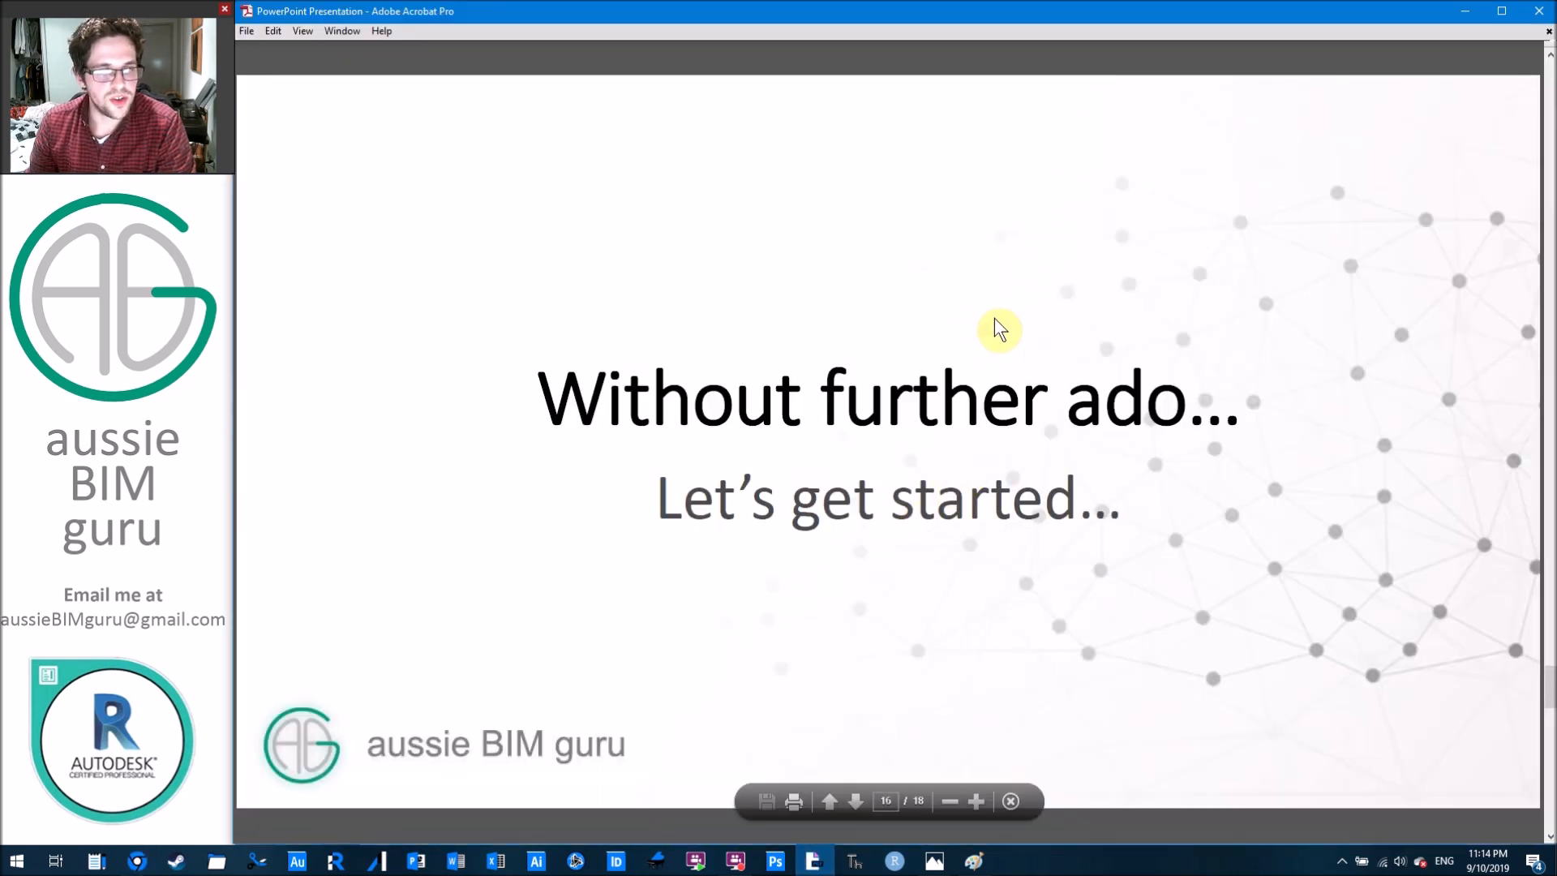